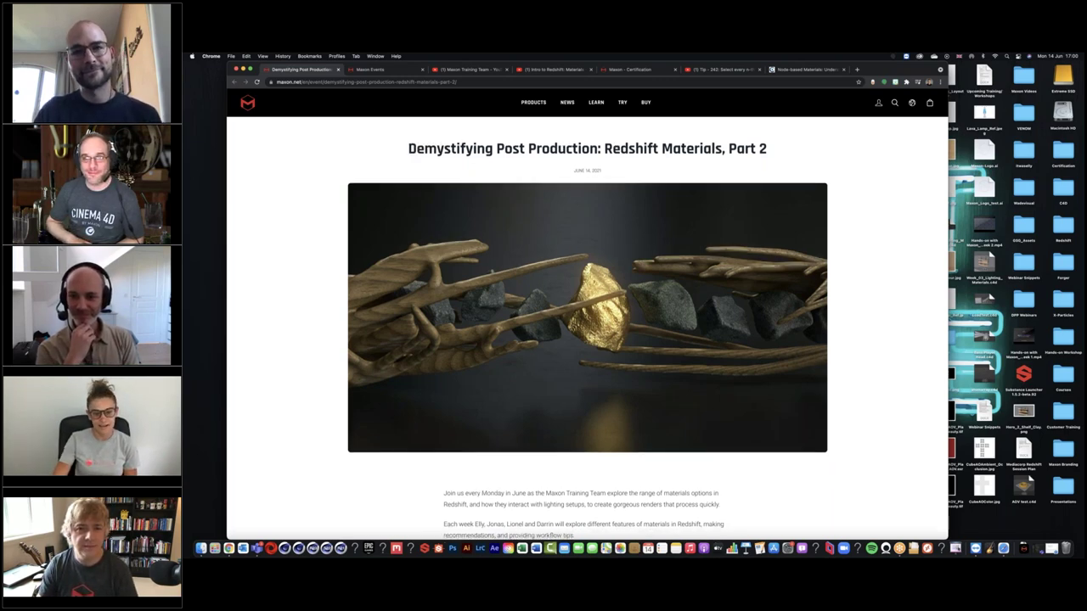
# Review the topics on the Redshift Materials, Part 2 event page and look over the Maxon events overview.
pyautogui.scroll(-5, 399, 145)
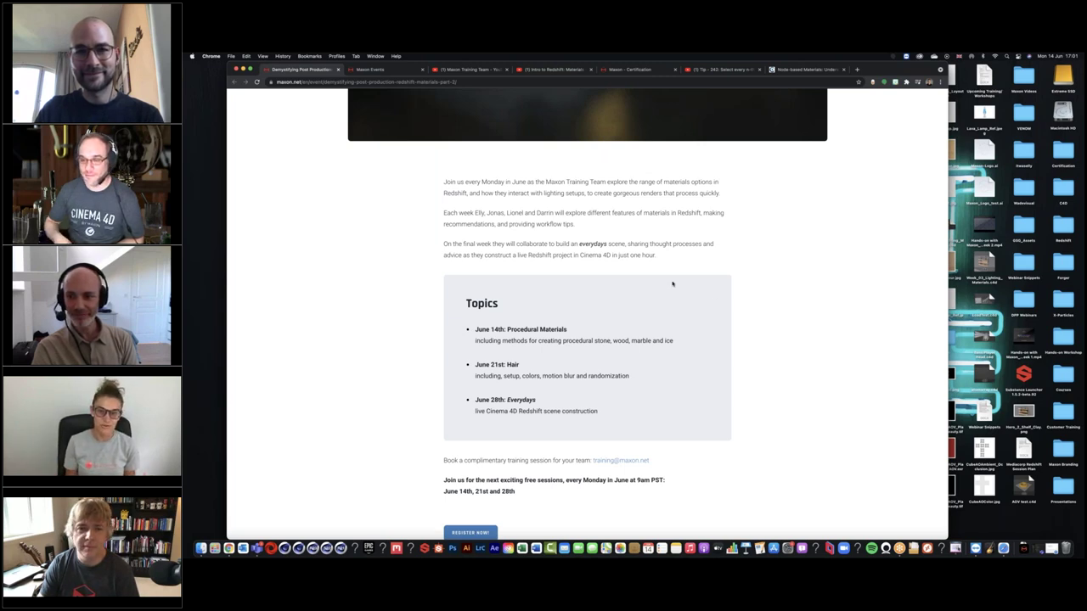
pyautogui.click(370, 69)
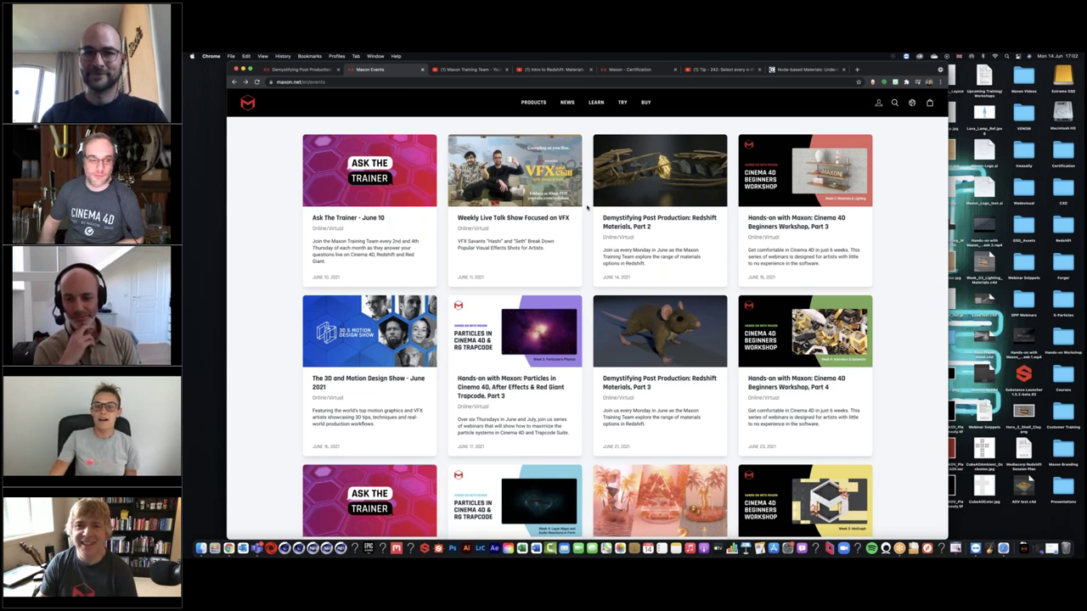
pyautogui.scroll(1, 897, 244)
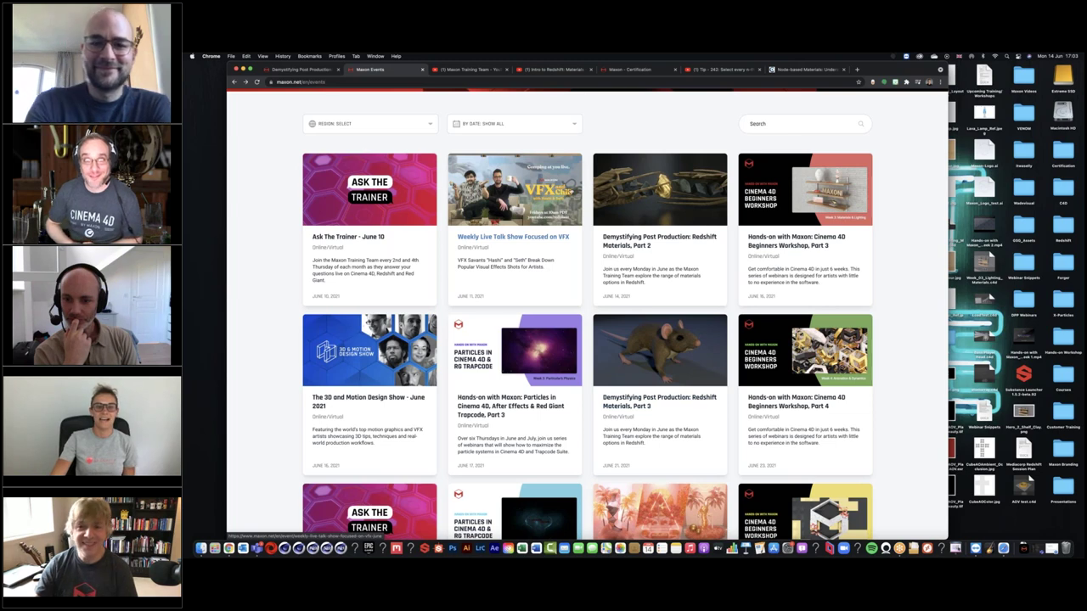
# View the Maxon Training Team YouTube channel and examine the contents list of the Intro to Redshift: Materials video.
pyautogui.click(472, 70)
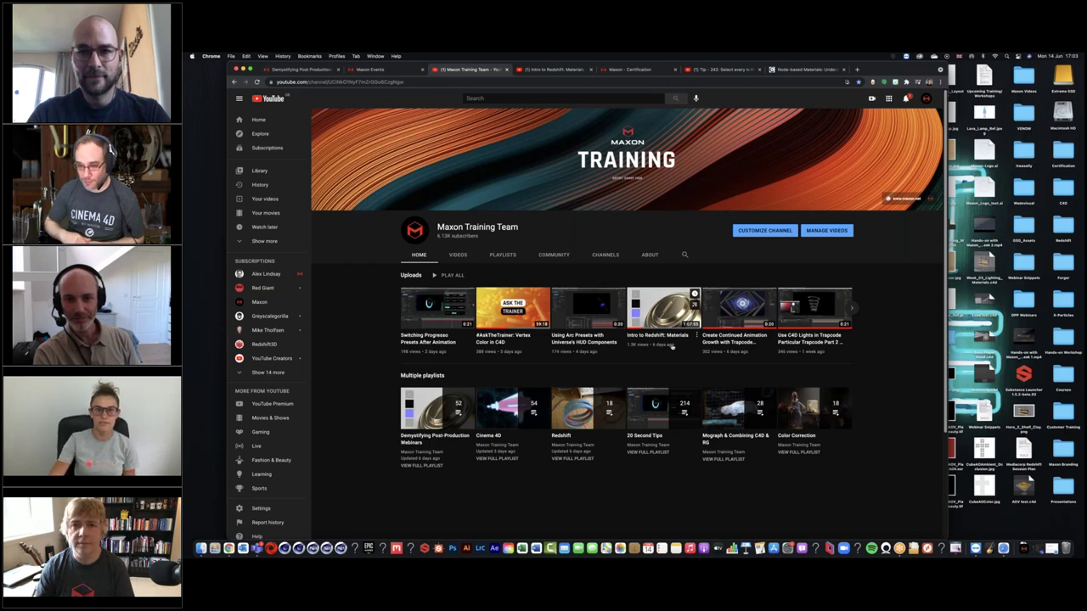
pyautogui.hotkey('ctrl', 'Tab')
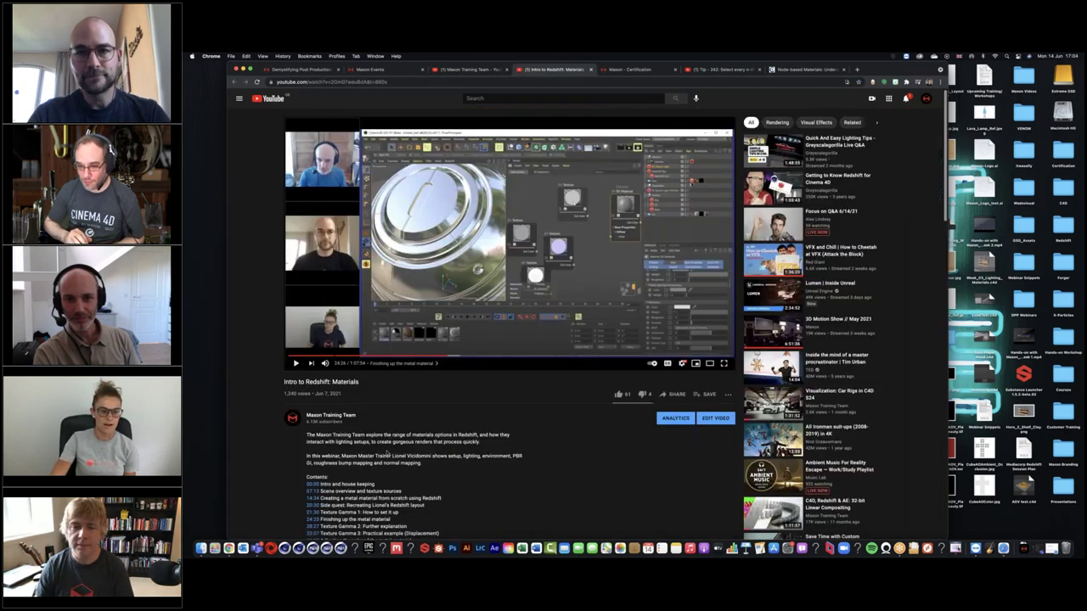
pyautogui.scroll(-2, 581, 323)
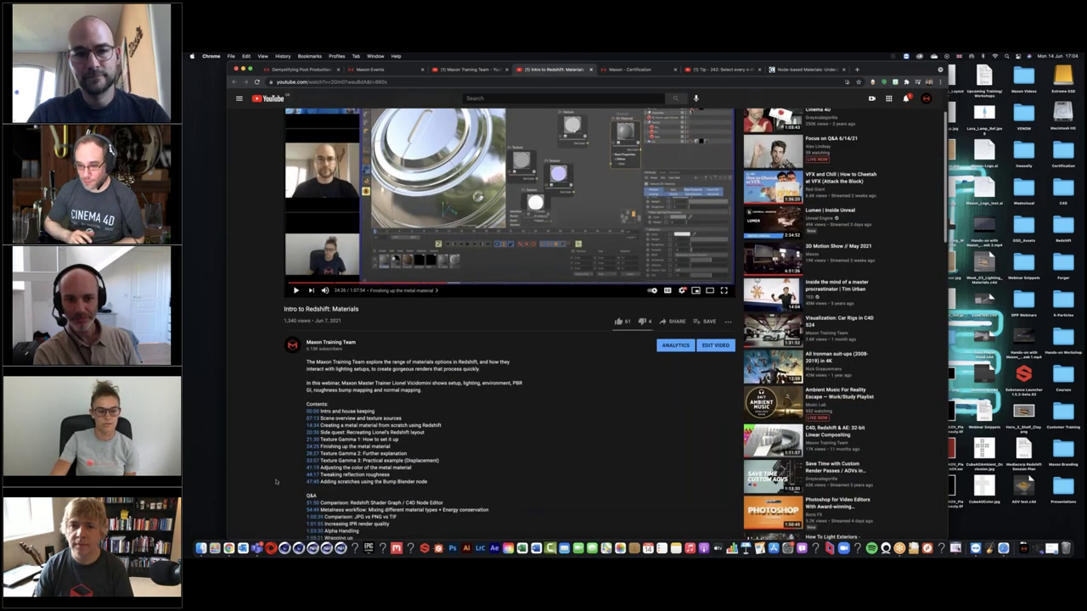
pyautogui.scroll(-1, 348, 412)
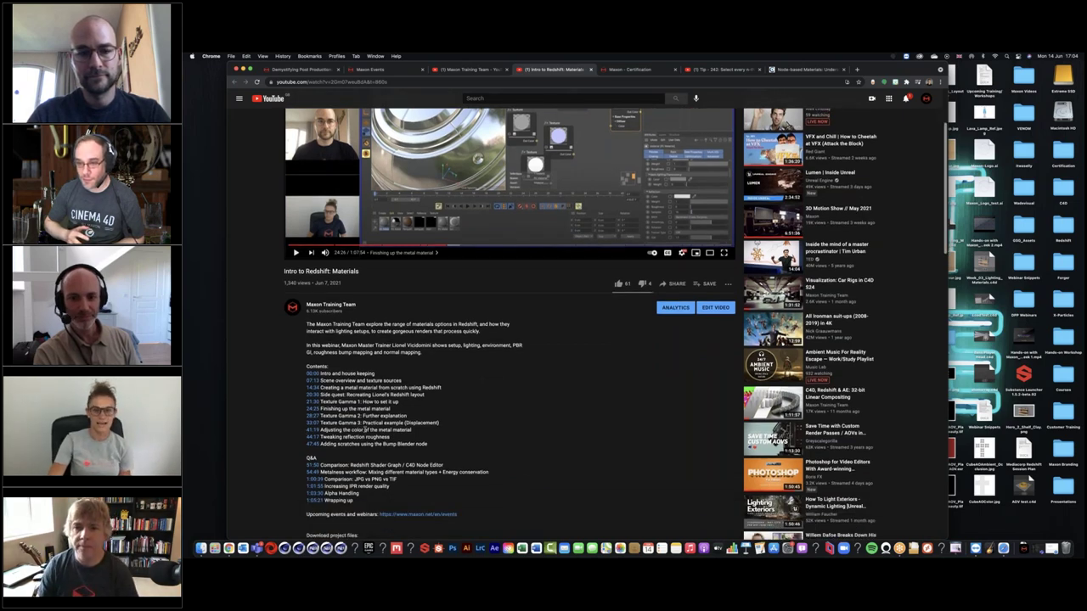
pyautogui.scroll(3, 357, 422)
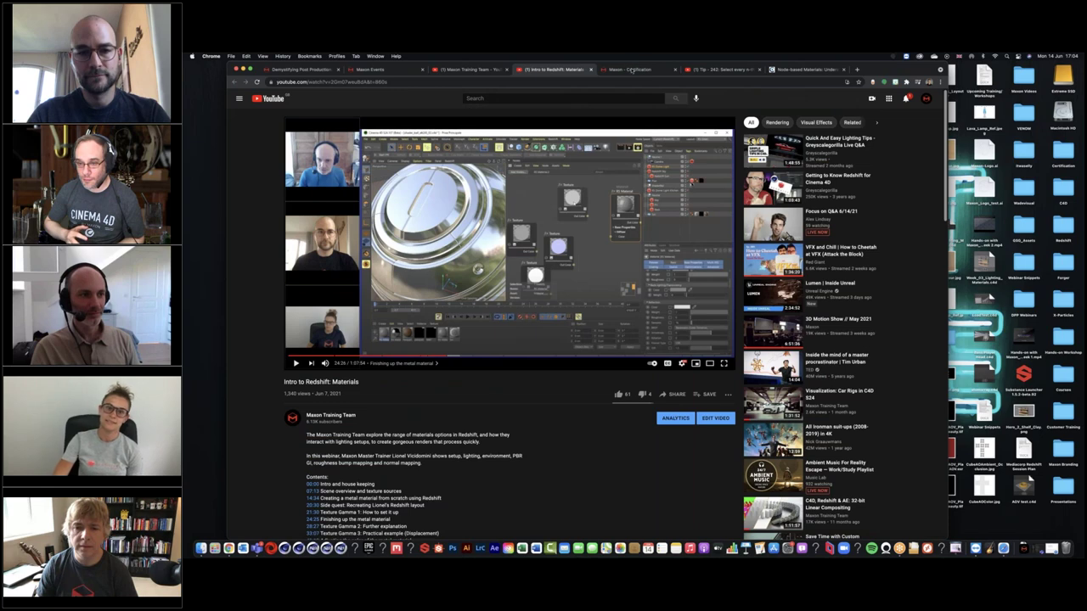
# Examine the Elementary Knowledge Tests on the Maxon Certification page, highlighting the Redshift entry.
pyautogui.click(631, 69)
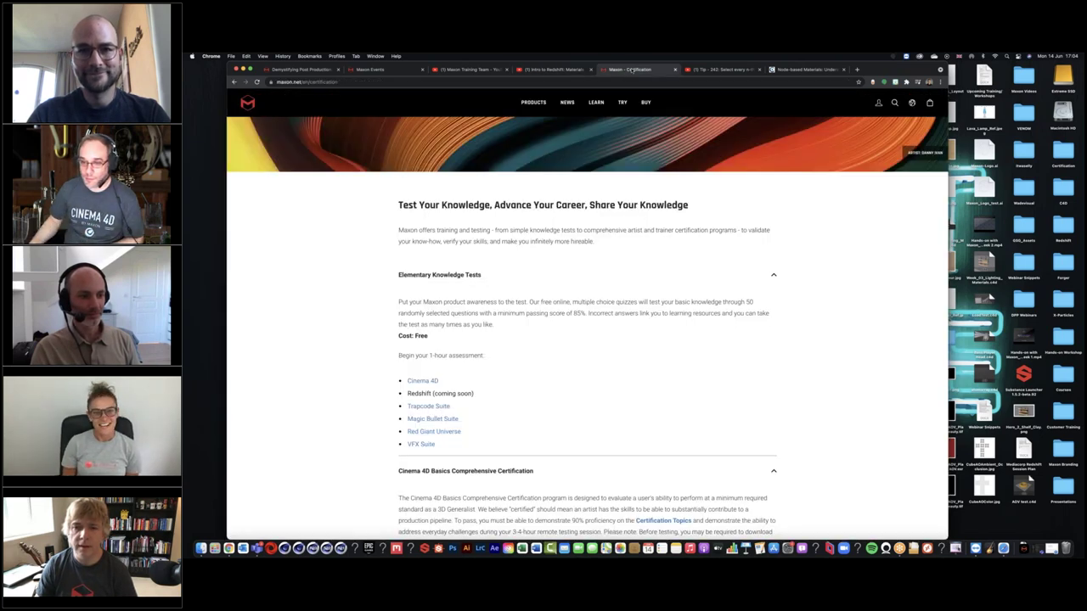
pyautogui.scroll(3, 660, 176)
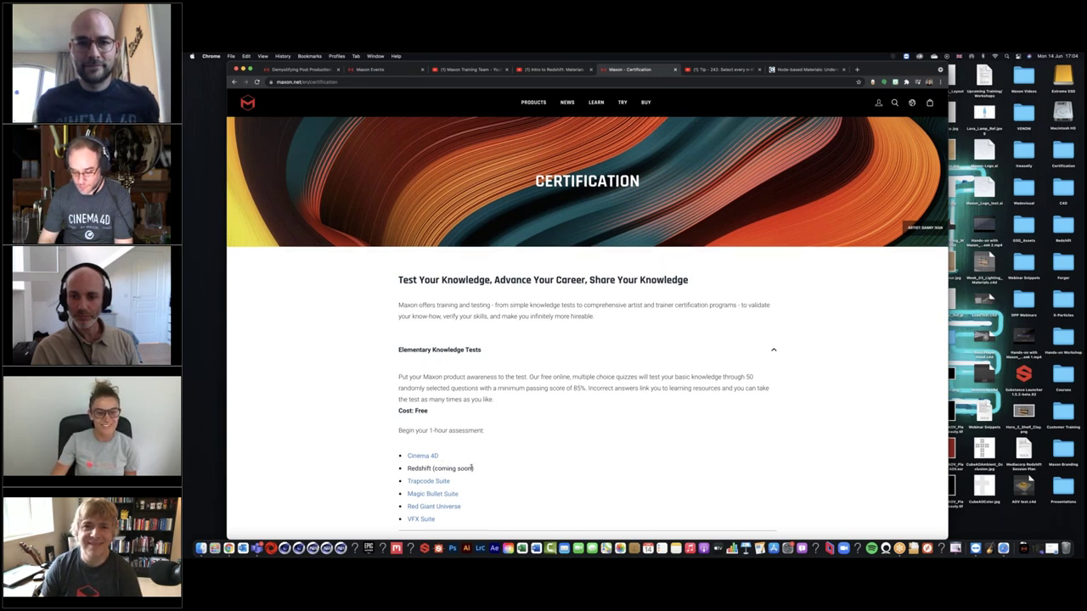
pyautogui.moveTo(407, 469); pyautogui.dragTo(512, 474)
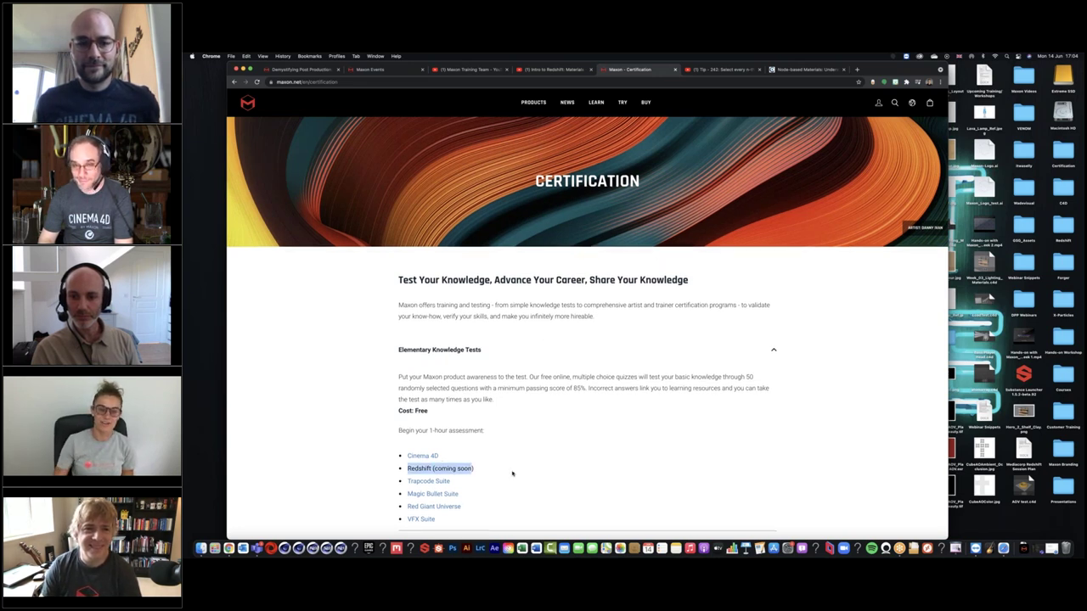
pyautogui.click(522, 436)
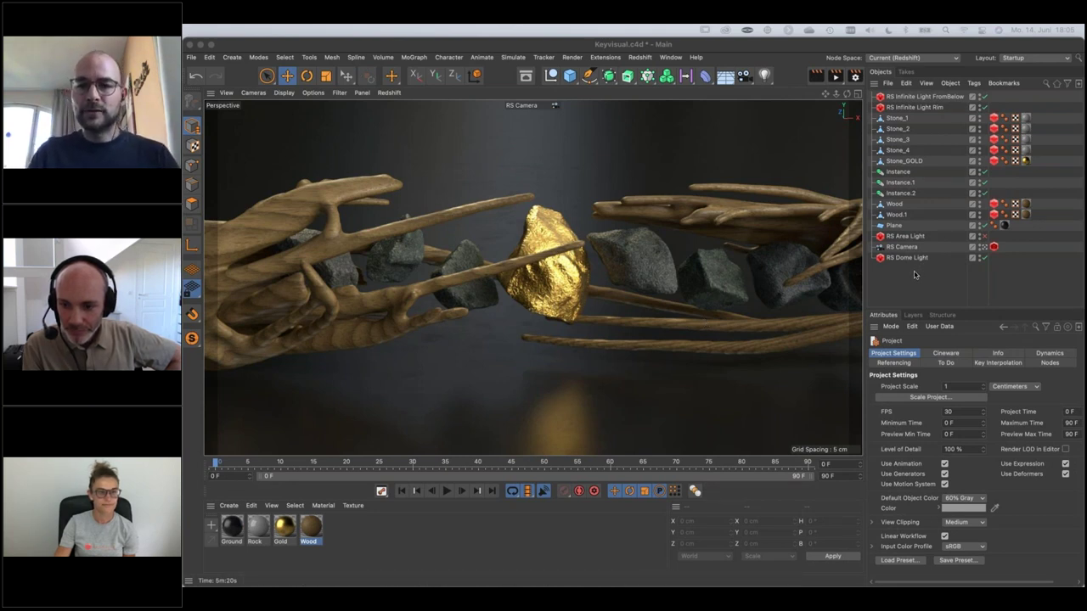
# Leave the RS Camera in the Keyvisual scene and inspect the wood, rock and gold materials up close.
pyautogui.click(983, 247)
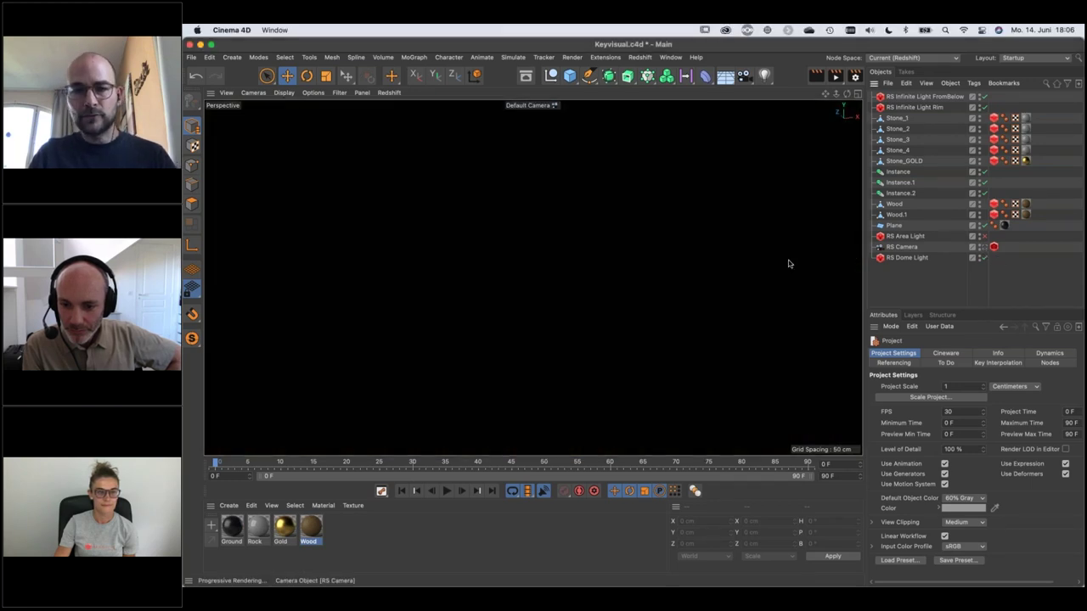
pyautogui.scroll(2, 517, 267)
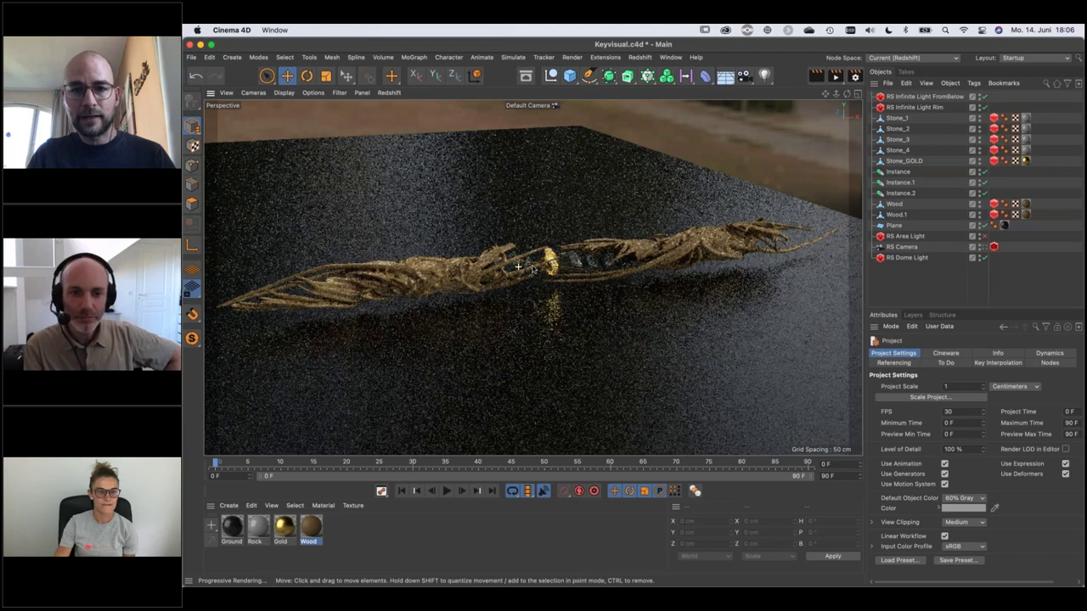
pyautogui.scroll(6, 517, 266)
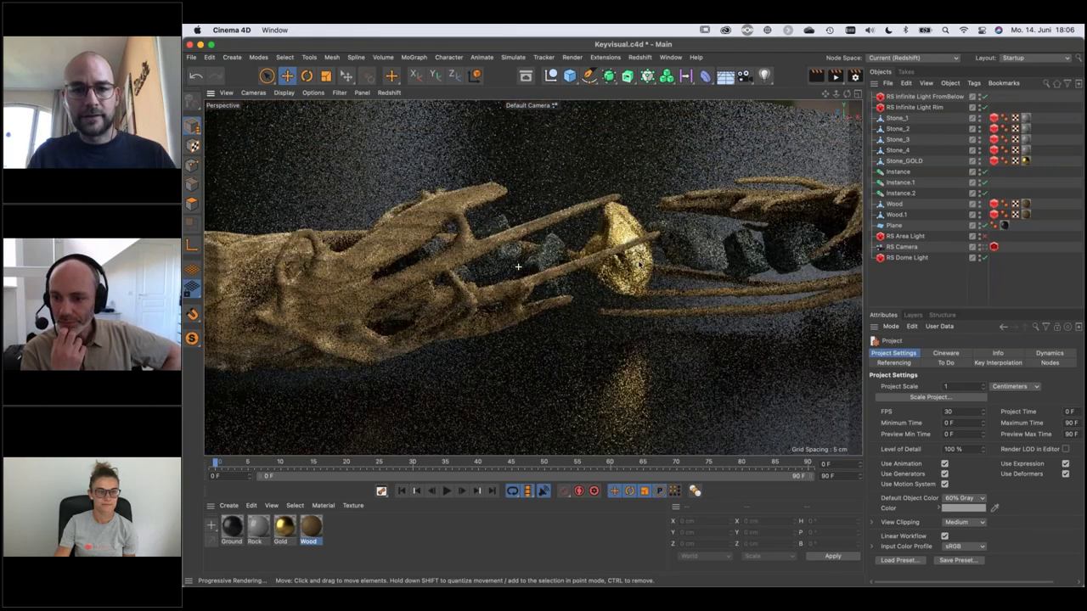
pyautogui.keyDown('alt'); pyautogui.moveTo(517, 267); pyautogui.dragTo(536, 206); pyautogui.keyUp('alt')
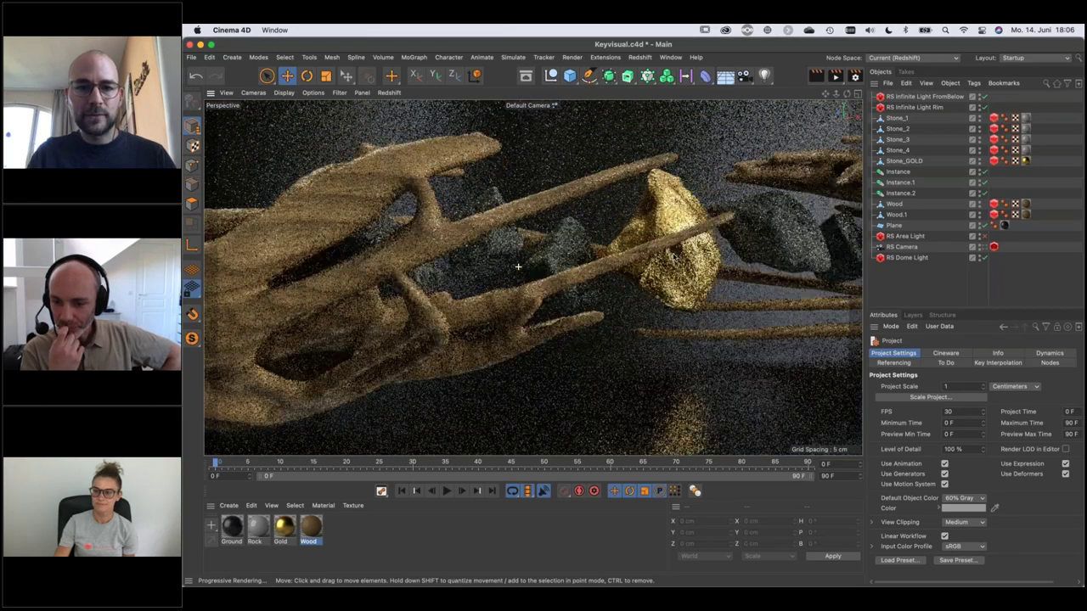
pyautogui.scroll(3, 556, 238)
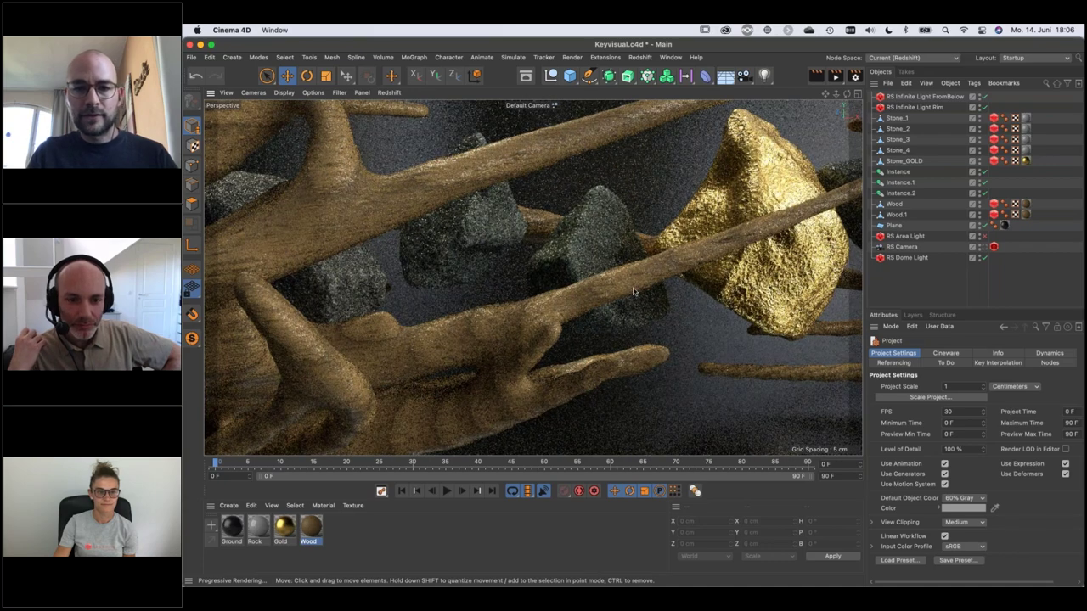
pyautogui.keyDown('alt'); pyautogui.moveTo(656, 275); pyautogui.dragTo(612, 302); pyautogui.keyUp('alt')
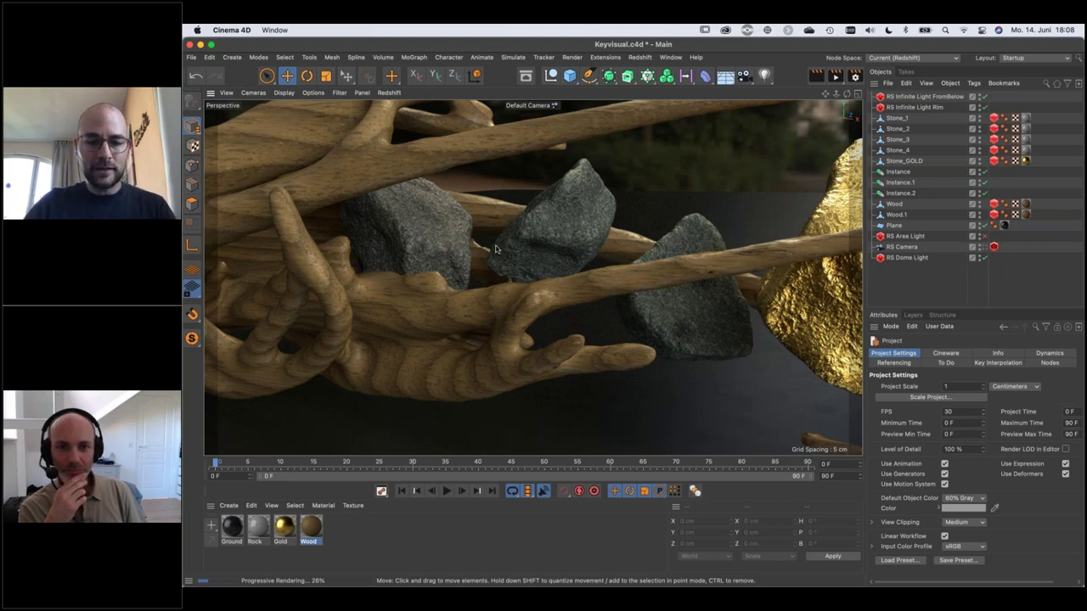
# Create a new empty project and turn off the Redshift IPR in its perspective view.
pyautogui.click(191, 57)
pyautogui.click(214, 74)
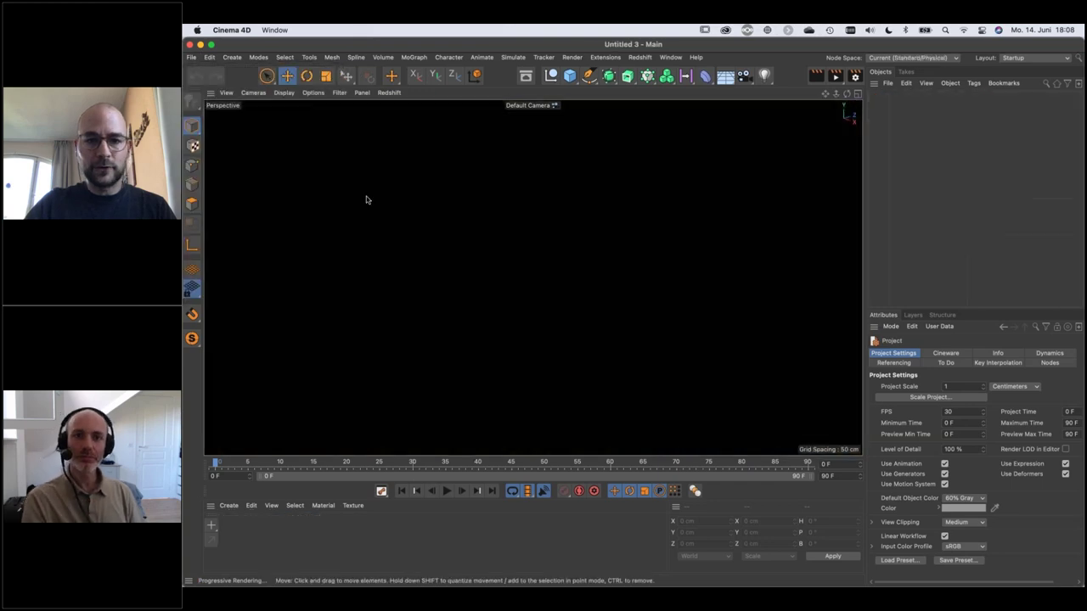
pyautogui.click(389, 93)
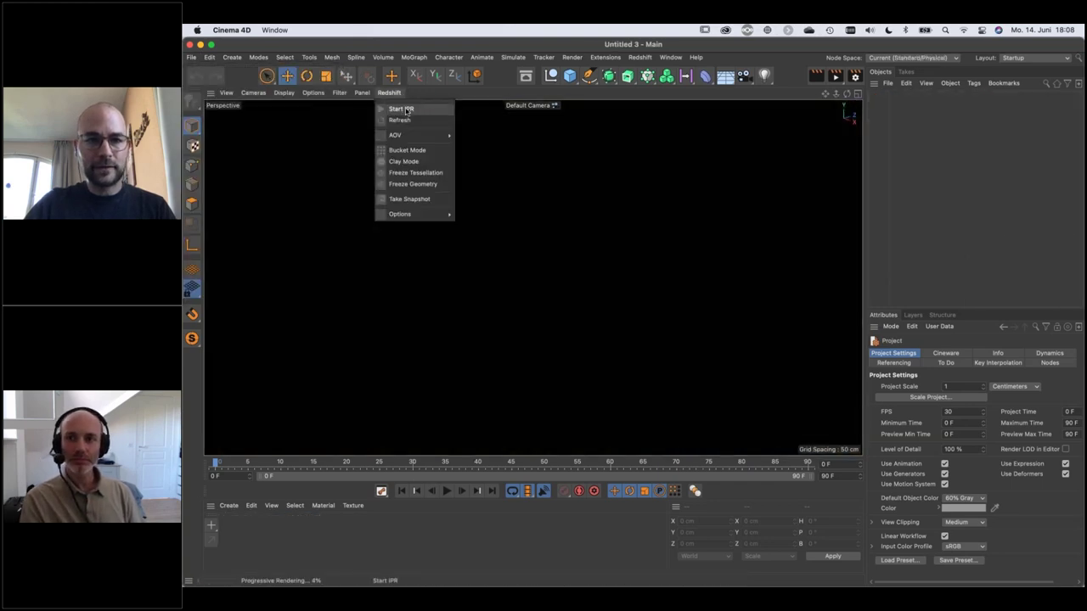
pyautogui.click(401, 108)
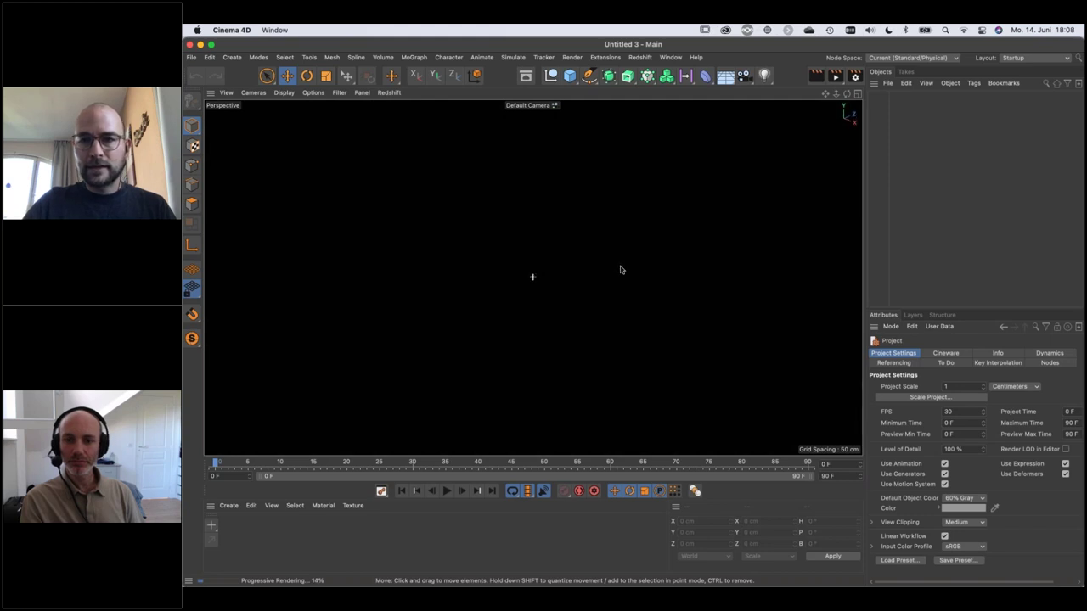
pyautogui.click(389, 92)
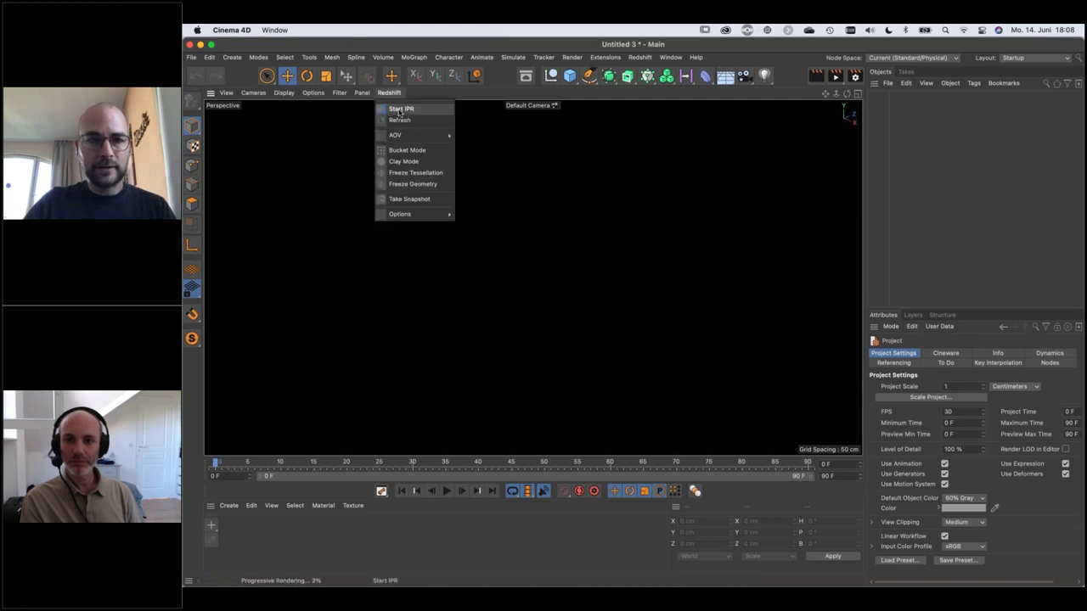
pyautogui.click(400, 108)
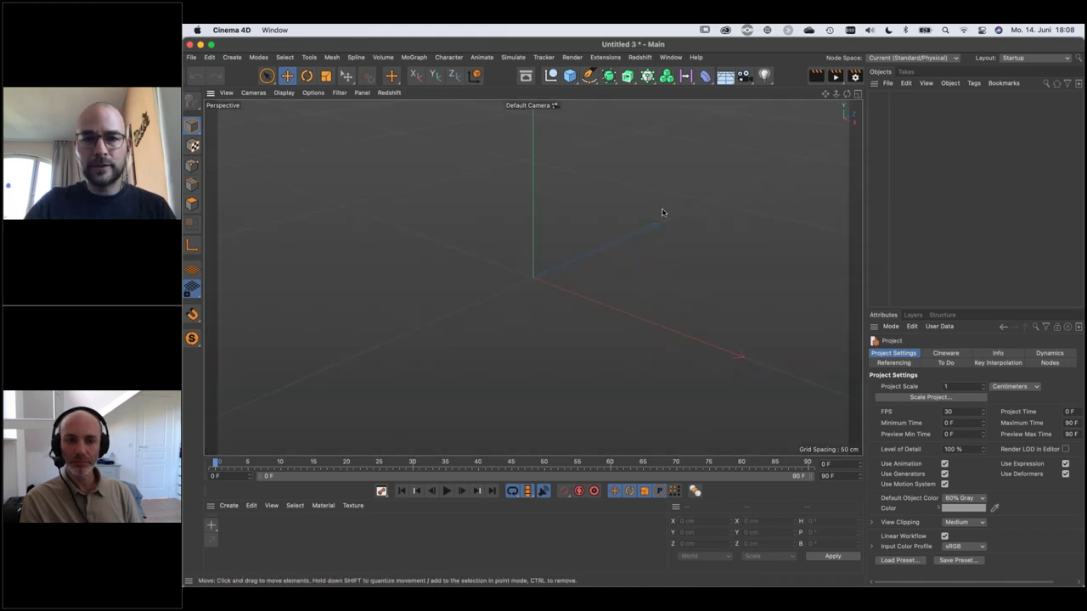
# Add a cube and shape it into a plank by setting Size Y to 5 cm and Size Z to 20 cm.
pyautogui.click(570, 76)
pyautogui.click(932, 378)
pyautogui.press('Tab')
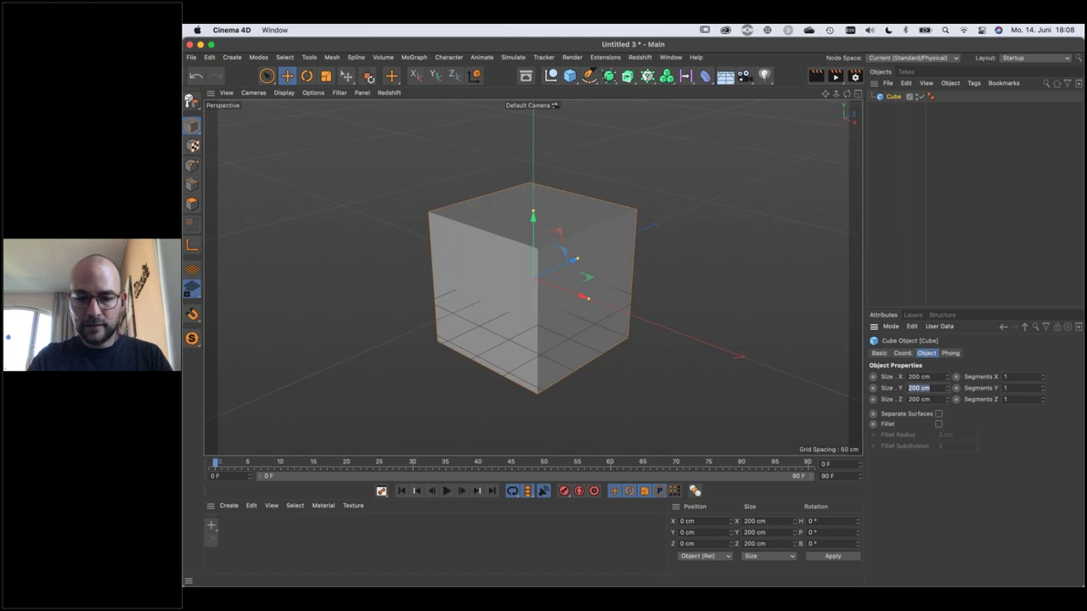
pyautogui.write('5')
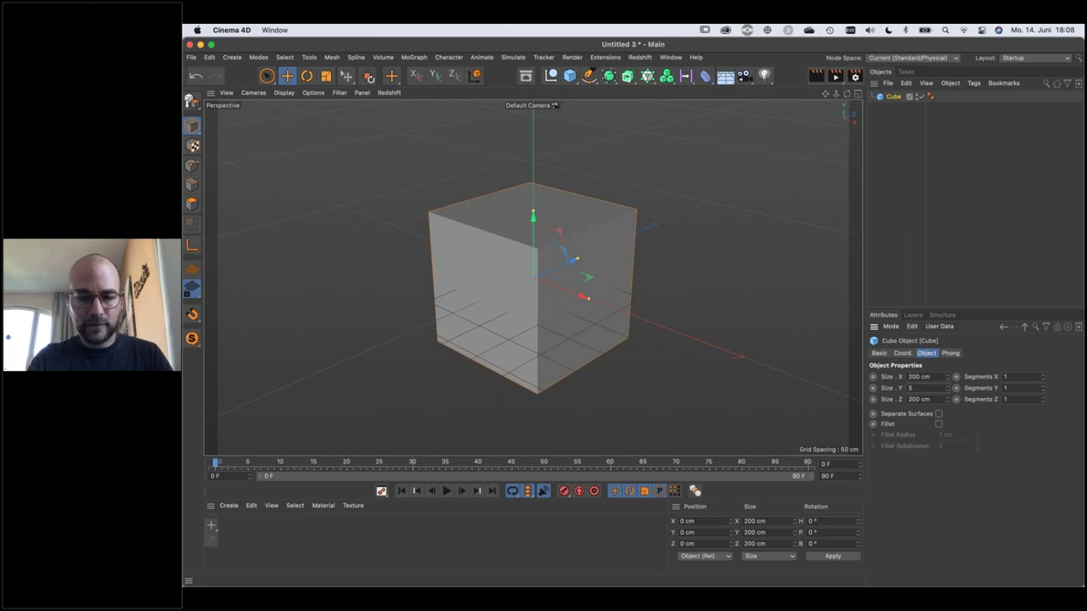
pyautogui.press('Tab')
pyautogui.write('20')
pyautogui.press('Return')
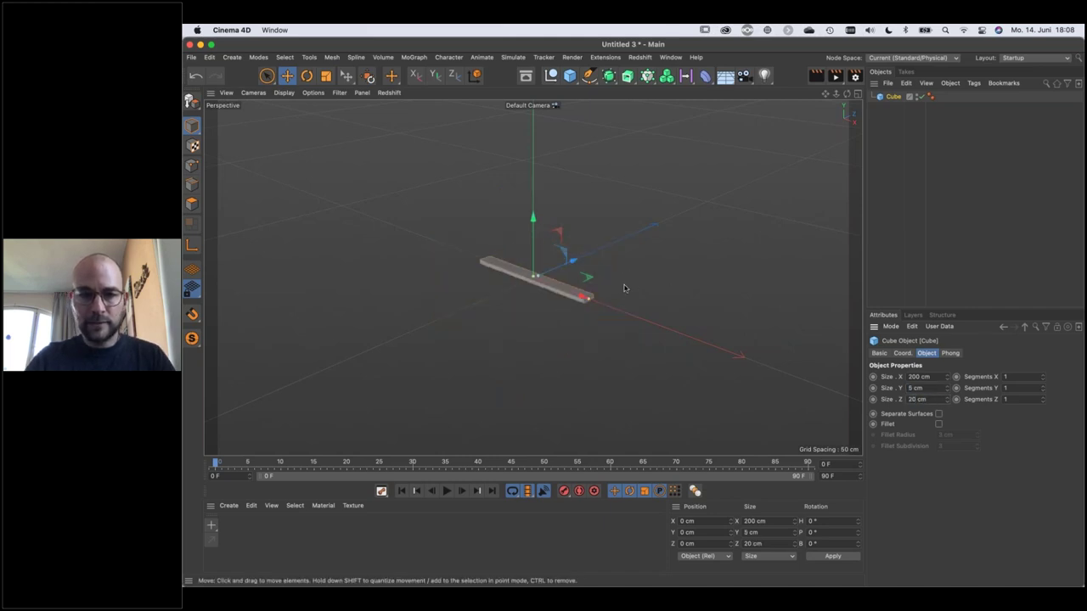
pyautogui.scroll(5, 624, 285)
pyautogui.keyDown('alt'); pyautogui.moveTo(705, 274); pyautogui.dragTo(679, 339); pyautogui.keyUp('alt')
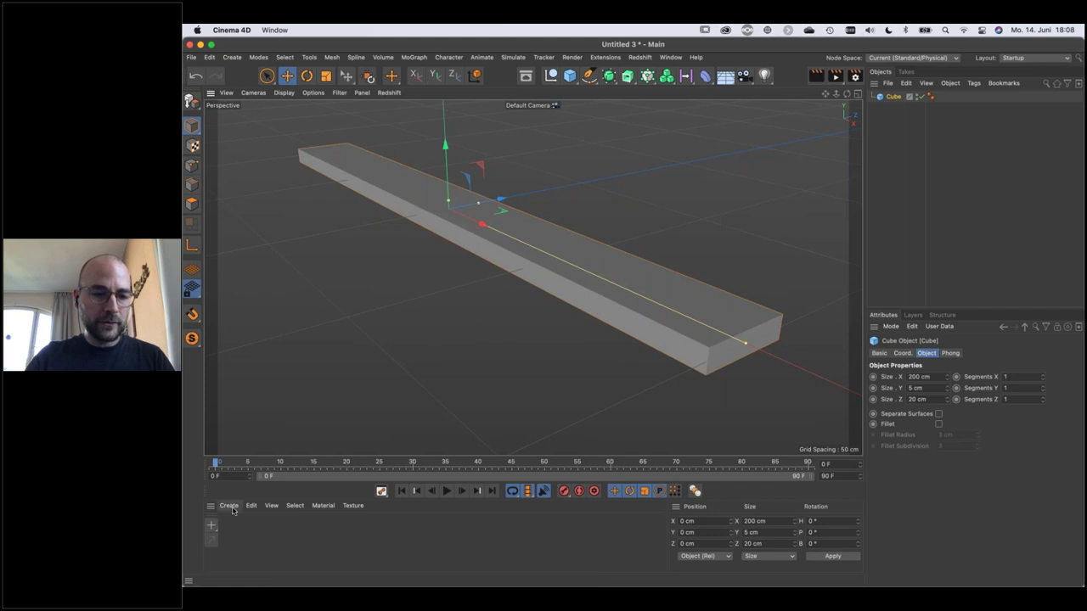
# Create a standard Redshift material and assign it to the cube.
pyautogui.click(233, 511)
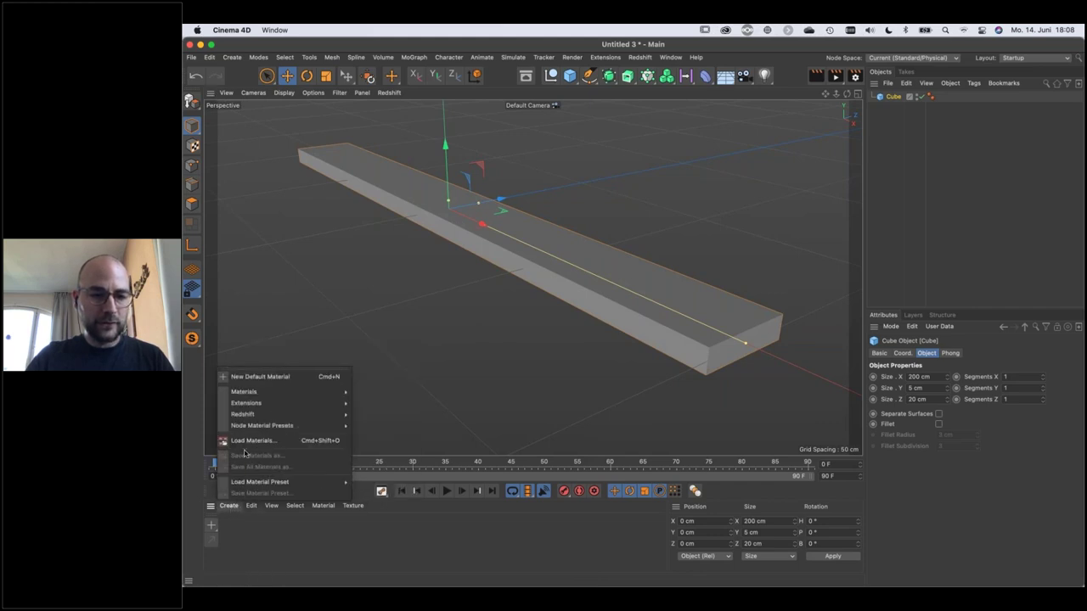
pyautogui.moveTo(258, 419)
pyautogui.moveTo(363, 416)
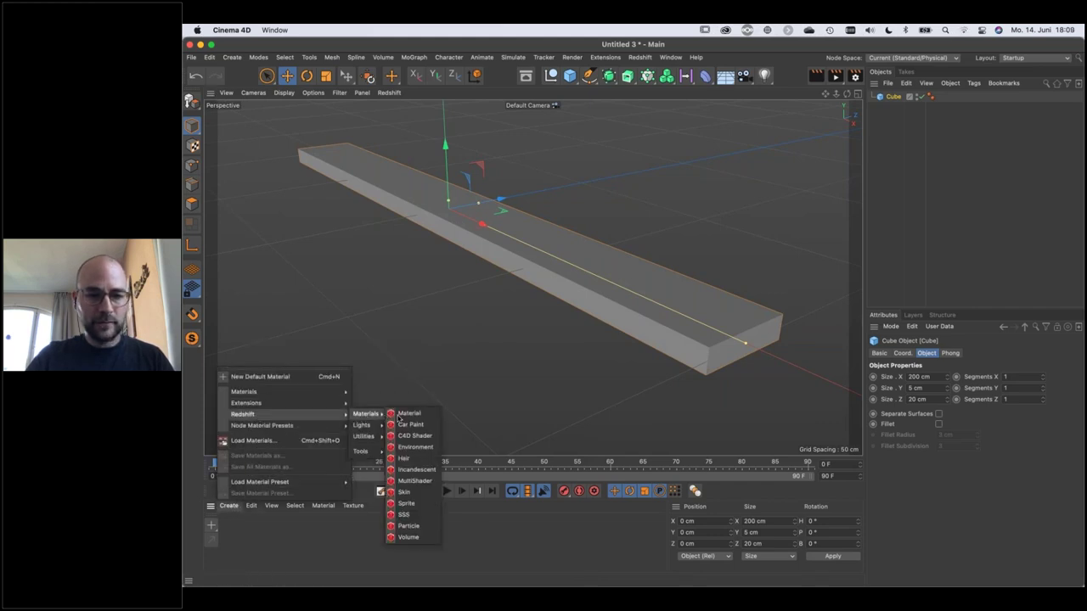
pyautogui.click(408, 413)
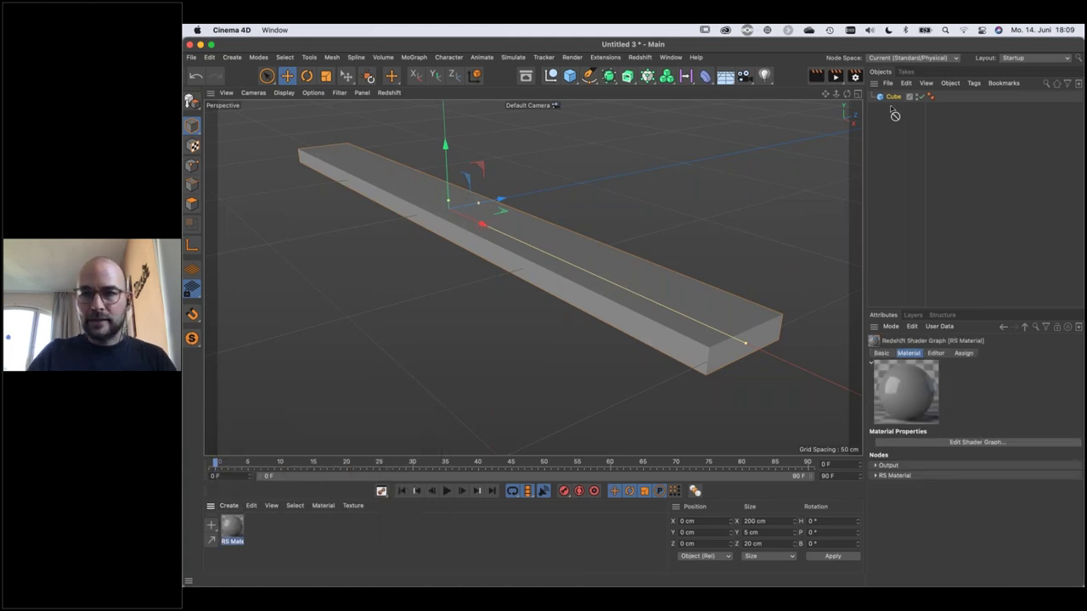
pyautogui.moveTo(891, 102); pyautogui.dragTo(892, 97)
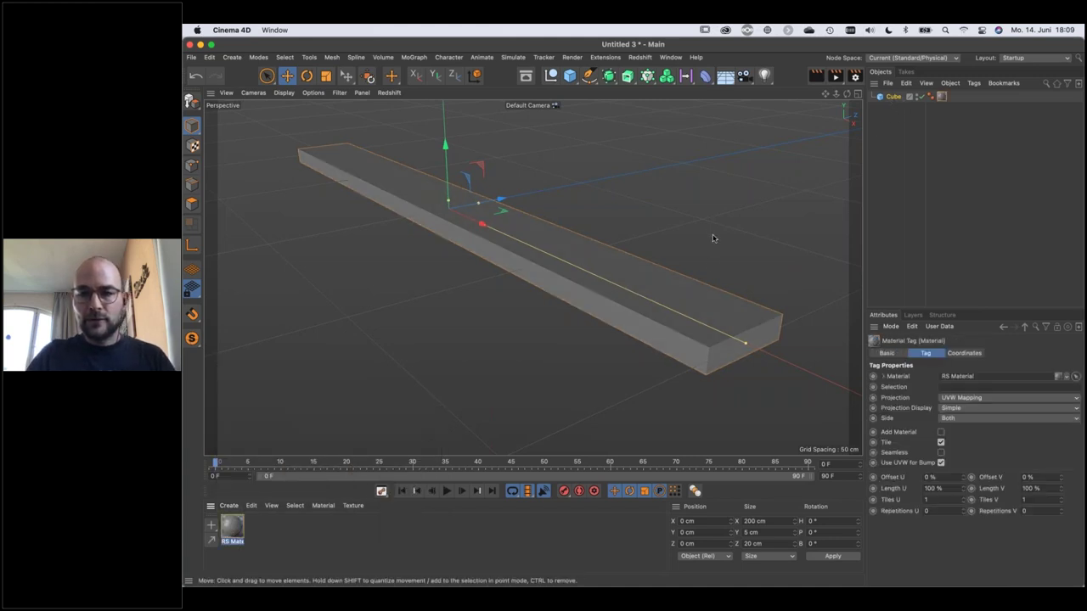
# Switch to the four-view layout and open the RS Material's shader graph, placing its window below the perspective view.
pyautogui.click(565, 261)
pyautogui.middleClick(565, 262)
pyautogui.doubleClick(234, 532)
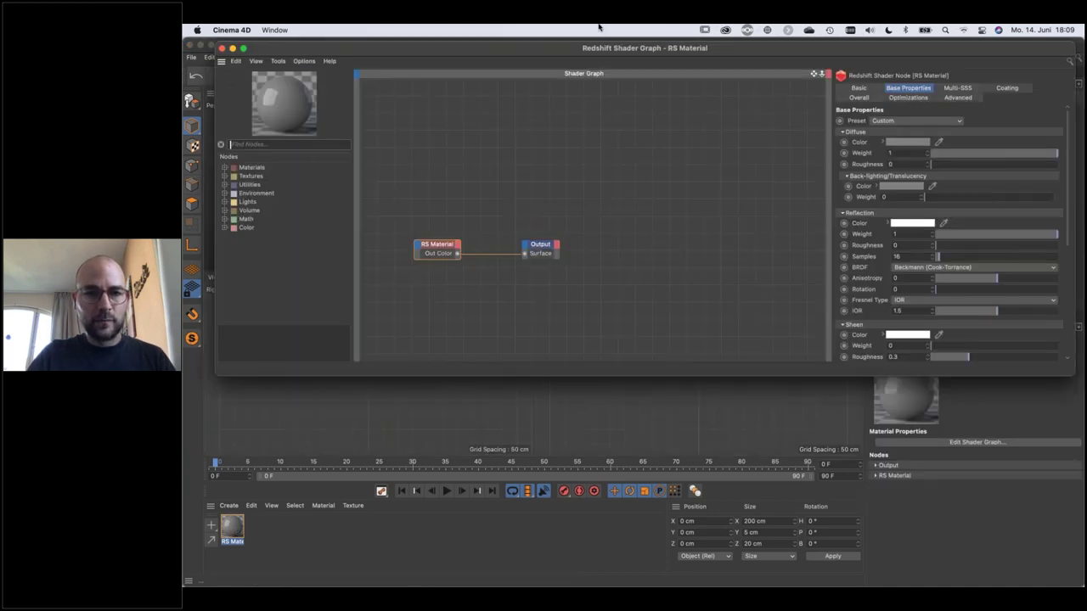
pyautogui.moveTo(592, 48); pyautogui.dragTo(583, 259)
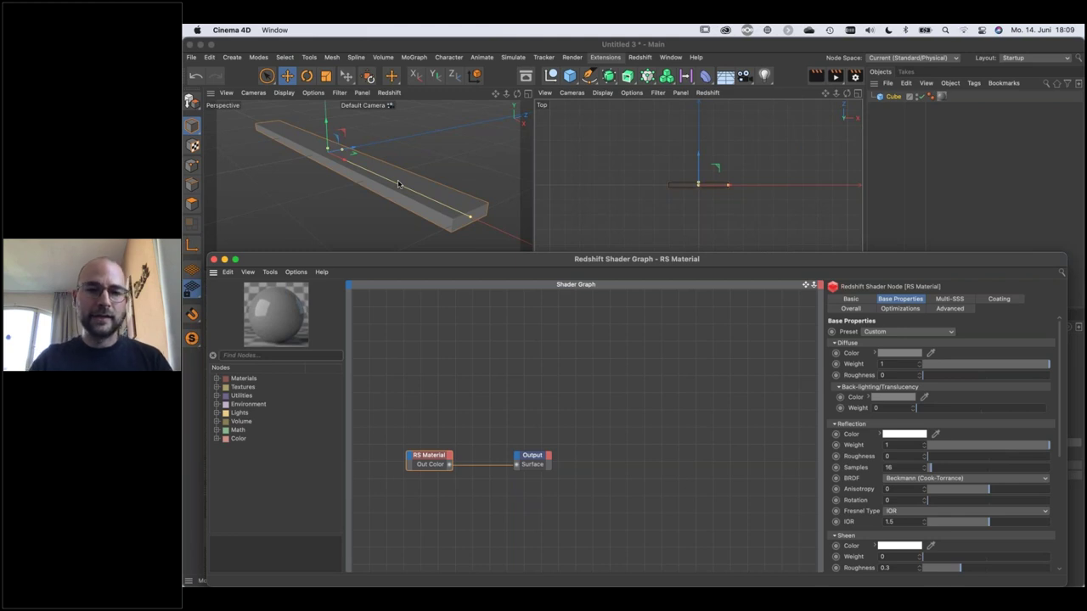
# Start the Redshift IPR in the perspective view and frame the plank.
pyautogui.click(390, 92)
pyautogui.click(402, 112)
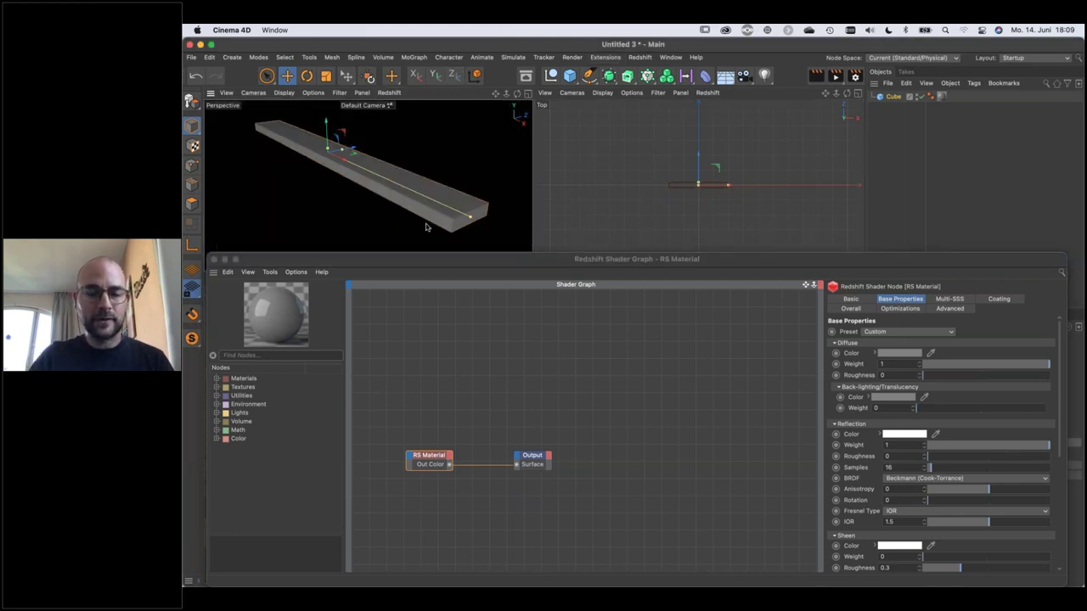
pyautogui.scroll(-1, 454, 217)
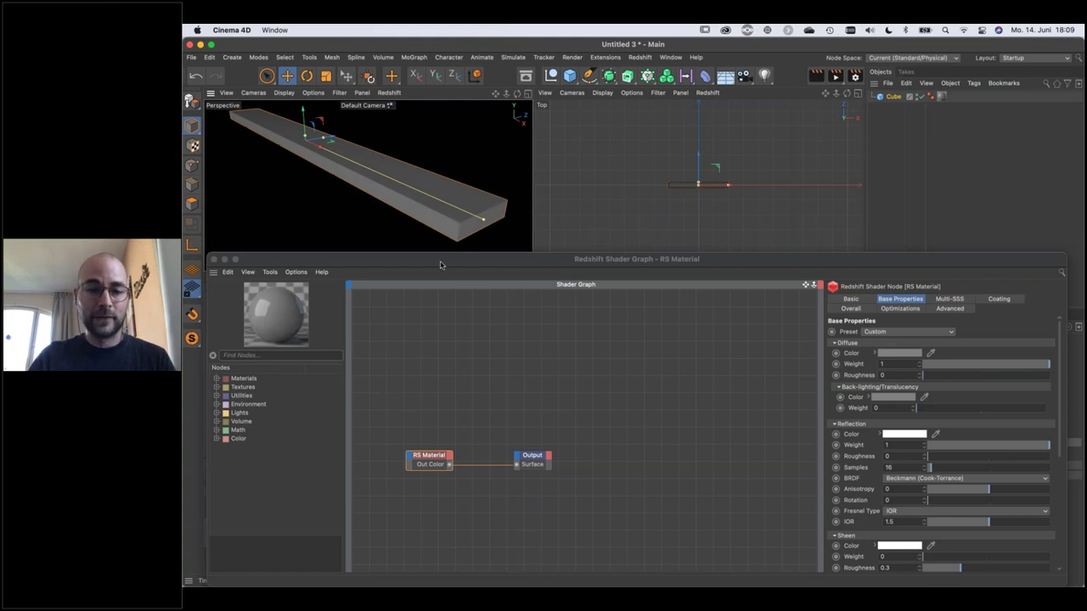
# Add a Ramp node and connect its Out Color directly to the Output node's Surface, viewing the gradient along the plank's side.
pyautogui.press('h')
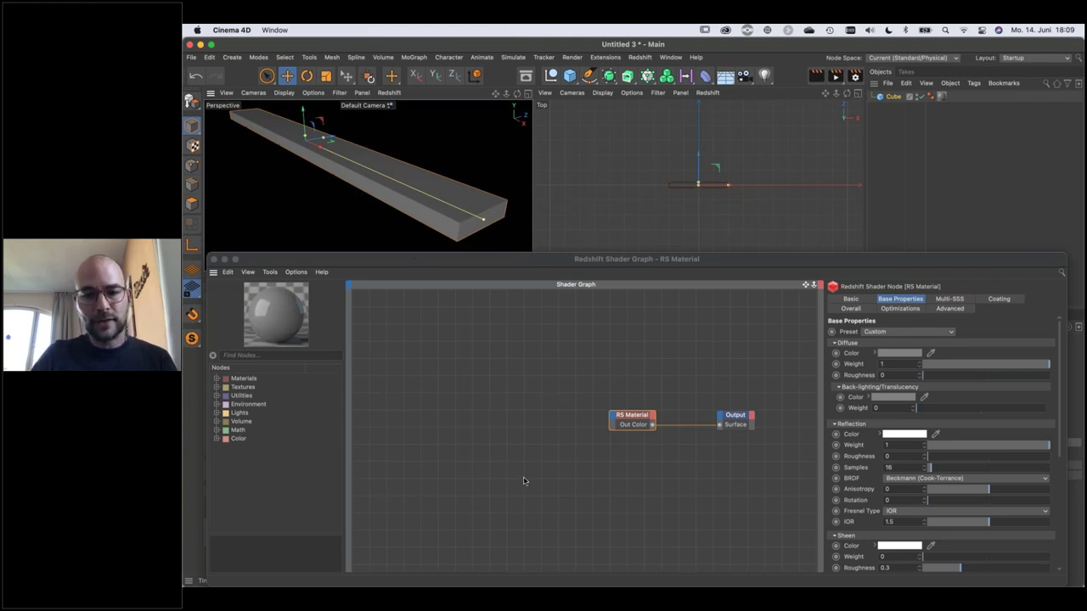
pyautogui.click(265, 359)
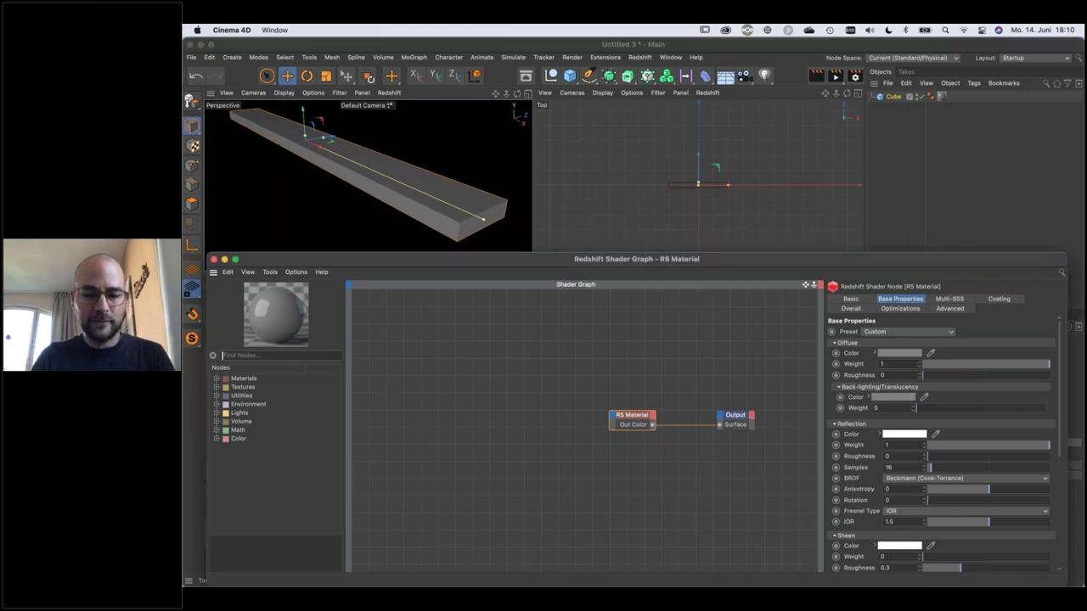
pyautogui.write('ramp')
pyautogui.moveTo(246, 388); pyautogui.dragTo(719, 428)
pyautogui.click(410, 212)
pyautogui.keyDown('alt'); pyautogui.moveTo(410, 212); pyautogui.dragTo(438, 224); pyautogui.keyUp('alt')
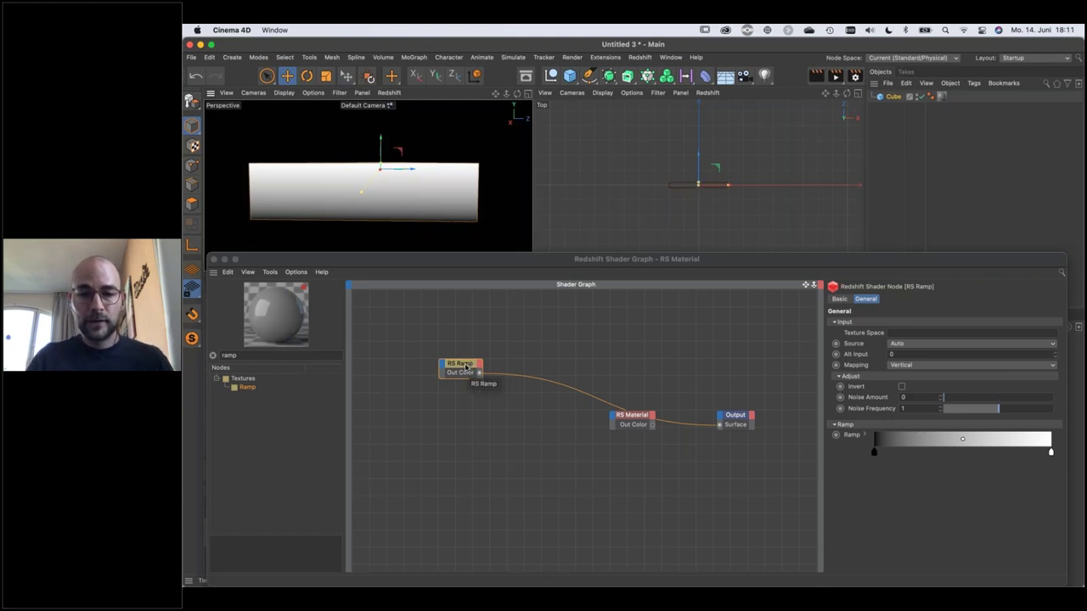
pyautogui.moveTo(470, 365); pyautogui.dragTo(504, 360)
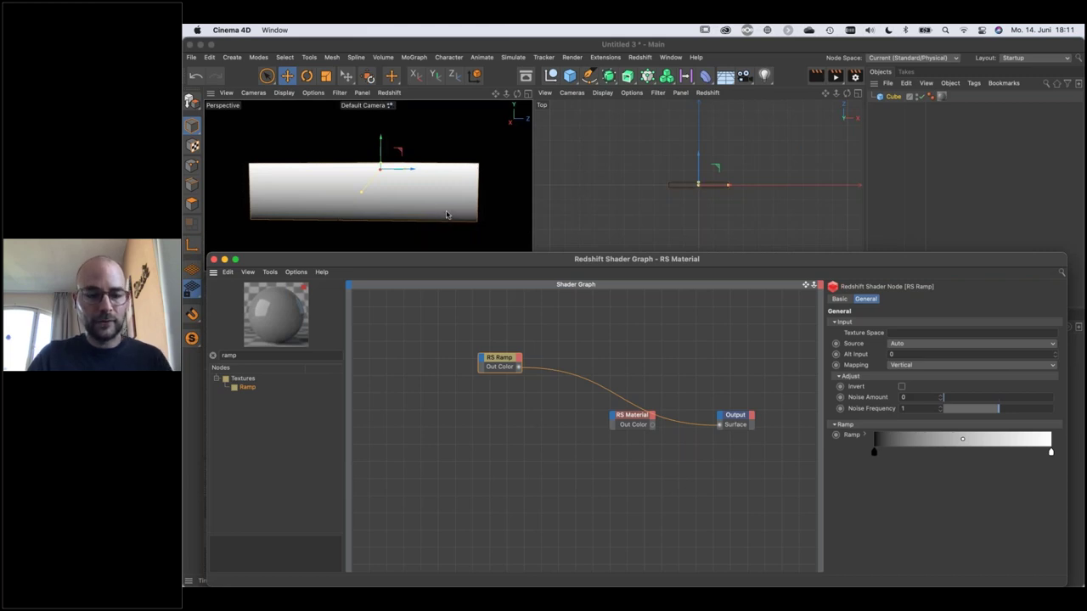
pyautogui.scroll(3, 448, 211)
pyautogui.scroll(2, 472, 214)
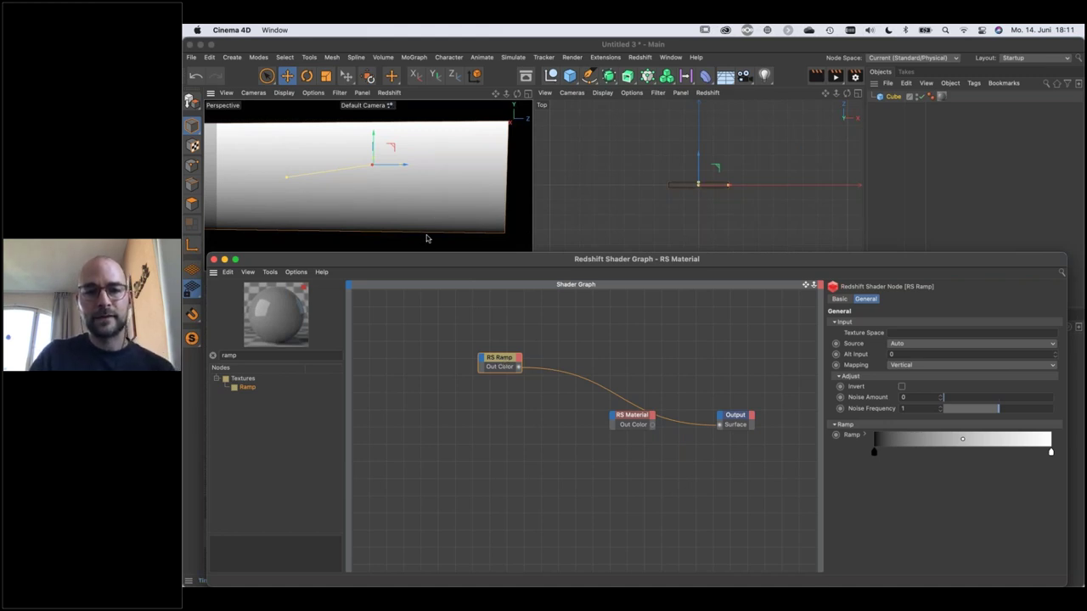
# Add a scalar Mul node next to the RS Ramp and feed the ramp's Out Color into its Input 1.
pyautogui.moveTo(509, 362); pyautogui.dragTo(487, 348)
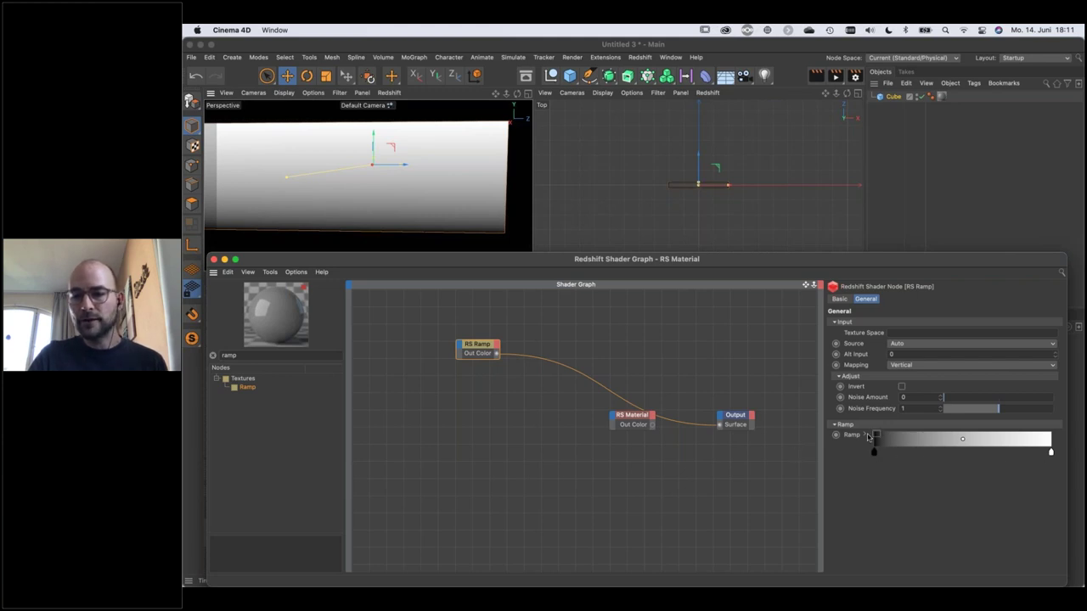
pyautogui.moveTo(476, 355); pyautogui.dragTo(439, 358)
pyautogui.doubleClick(229, 355)
pyautogui.write('mul')
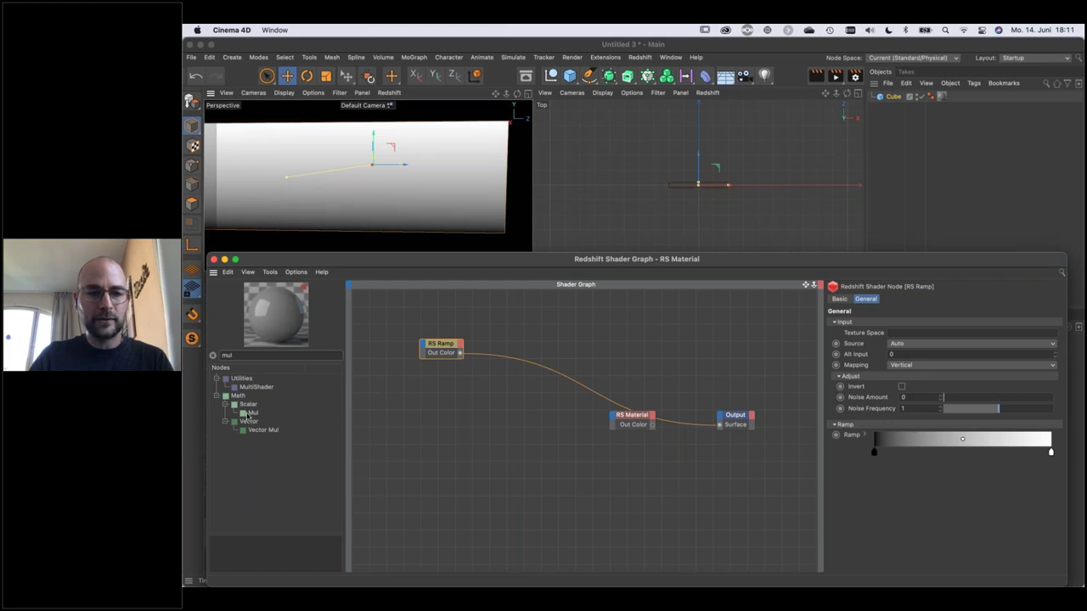
pyautogui.moveTo(248, 413); pyautogui.dragTo(502, 391)
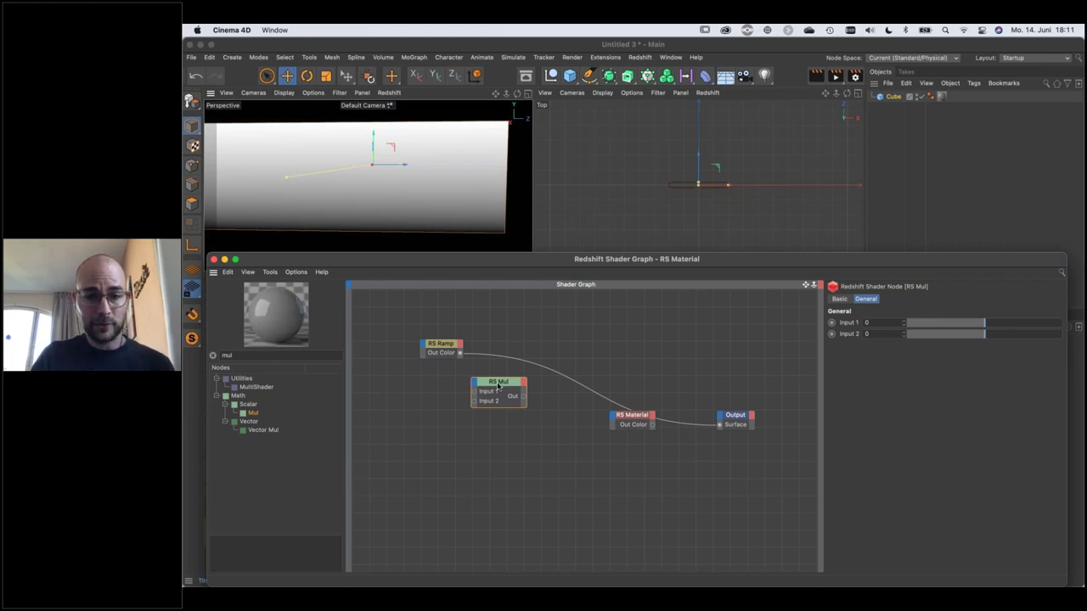
pyautogui.moveTo(448, 348); pyautogui.dragTo(498, 379)
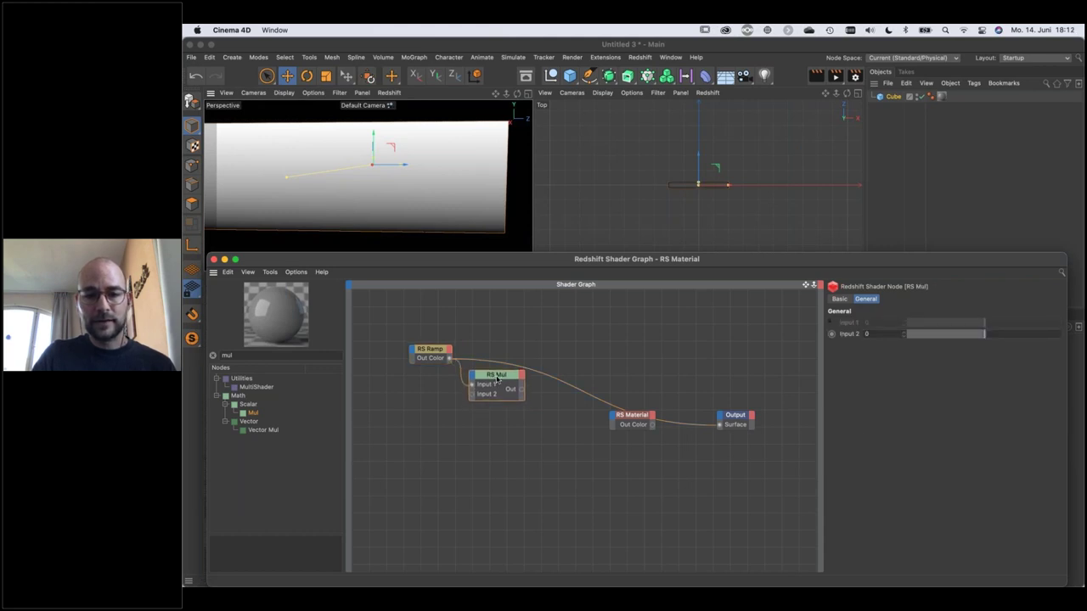
# Connect the RS Mul node's Out to the Output node's Surface and set its Input 2 to 10.
pyautogui.click(869, 335)
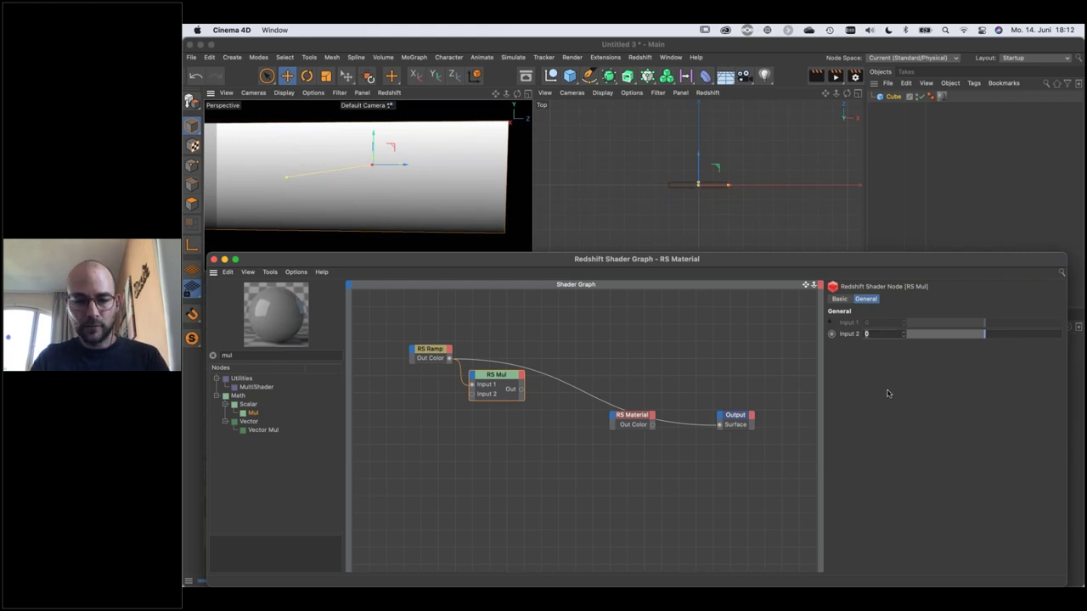
pyautogui.write('1')
pyautogui.press('Return')
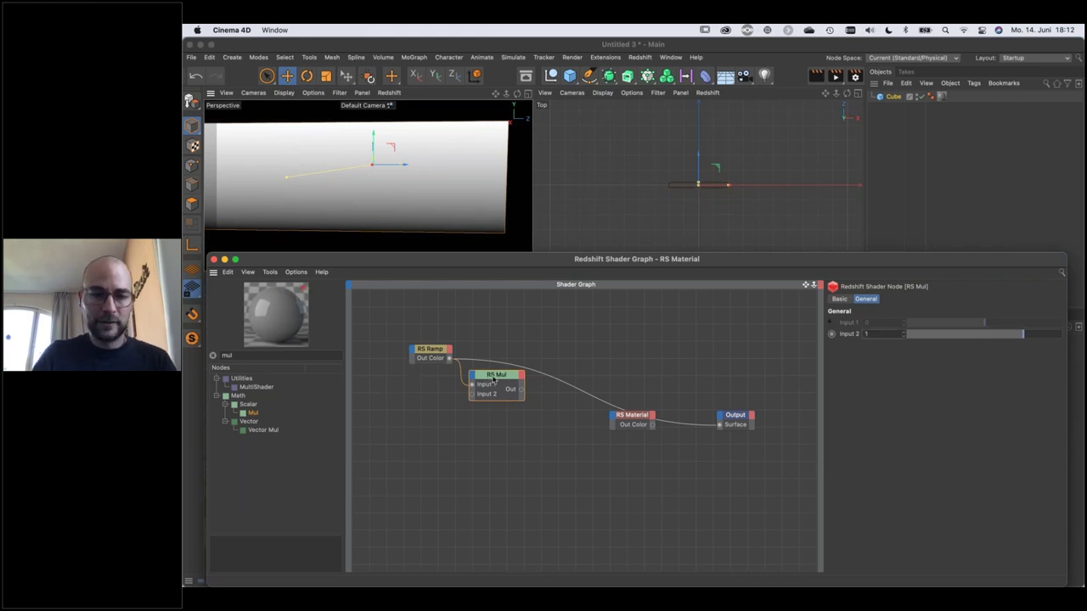
pyautogui.moveTo(518, 389); pyautogui.dragTo(719, 427)
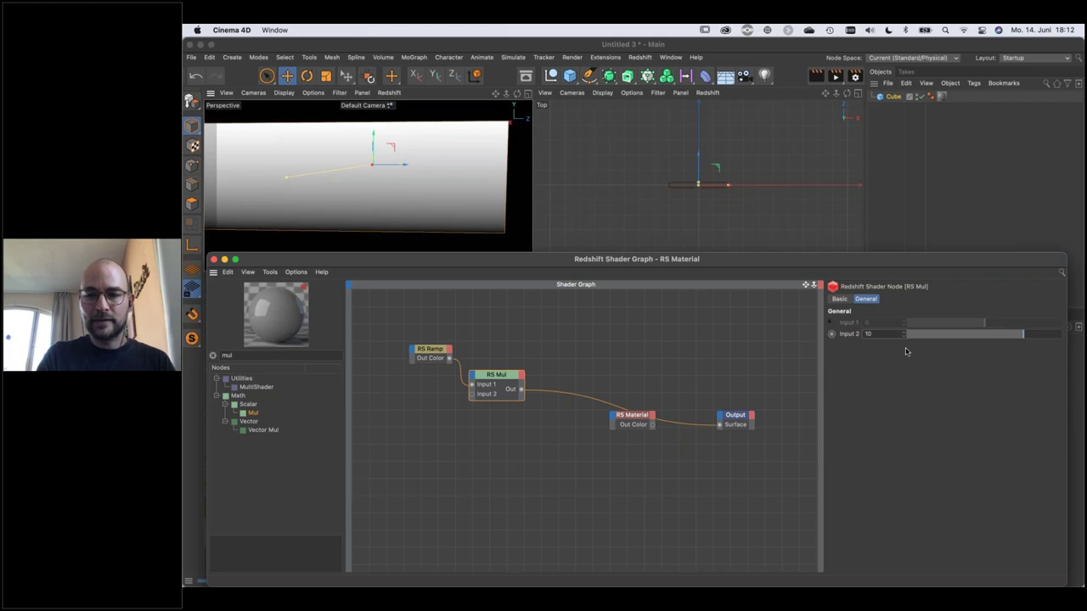
pyautogui.press('Return')
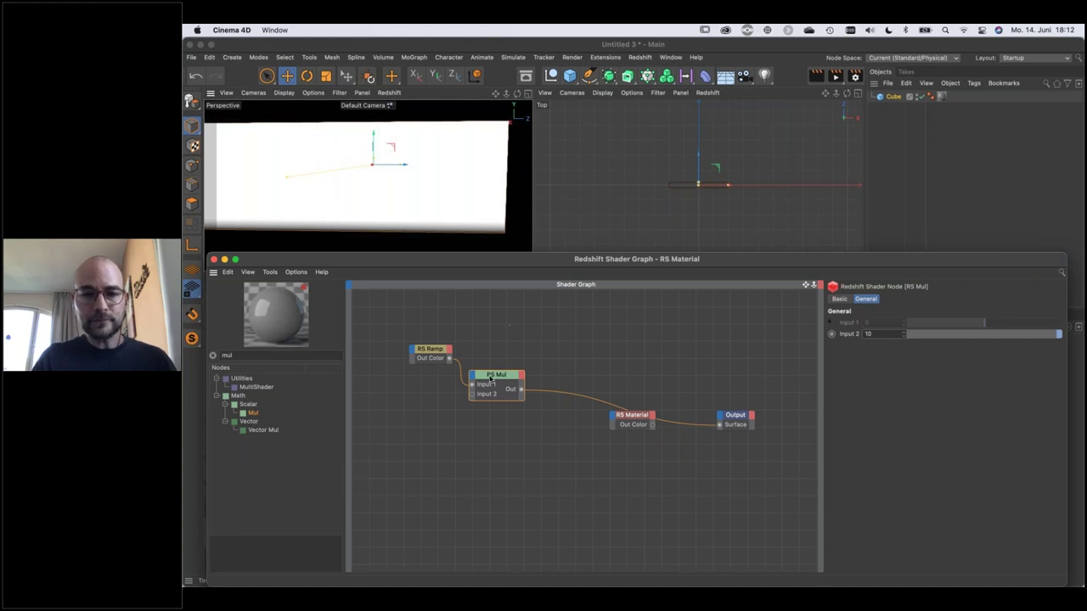
# Move the RS Mul node closer to the RS Ramp and add a scalar Mod node below it.
pyautogui.moveTo(495, 379); pyautogui.dragTo(493, 375)
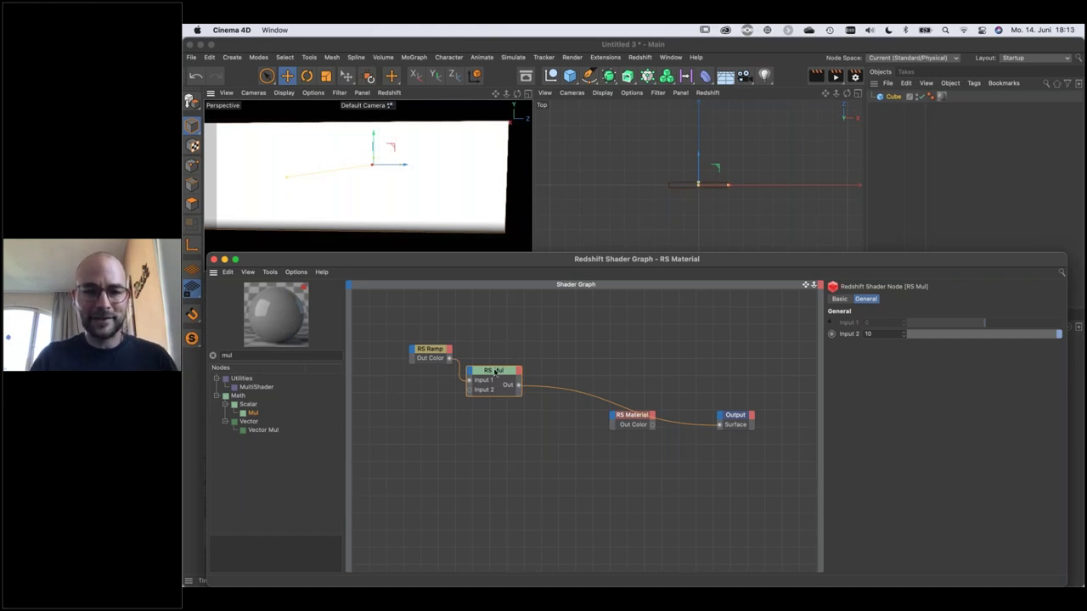
pyautogui.moveTo(496, 372); pyautogui.dragTo(497, 364)
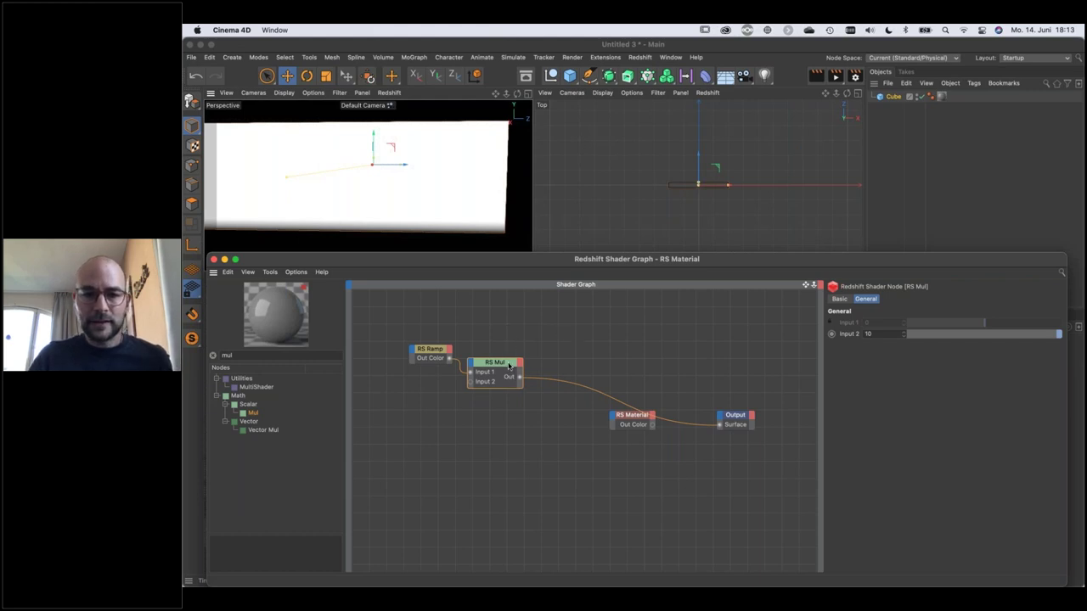
pyautogui.moveTo(508, 365); pyautogui.dragTo(513, 361)
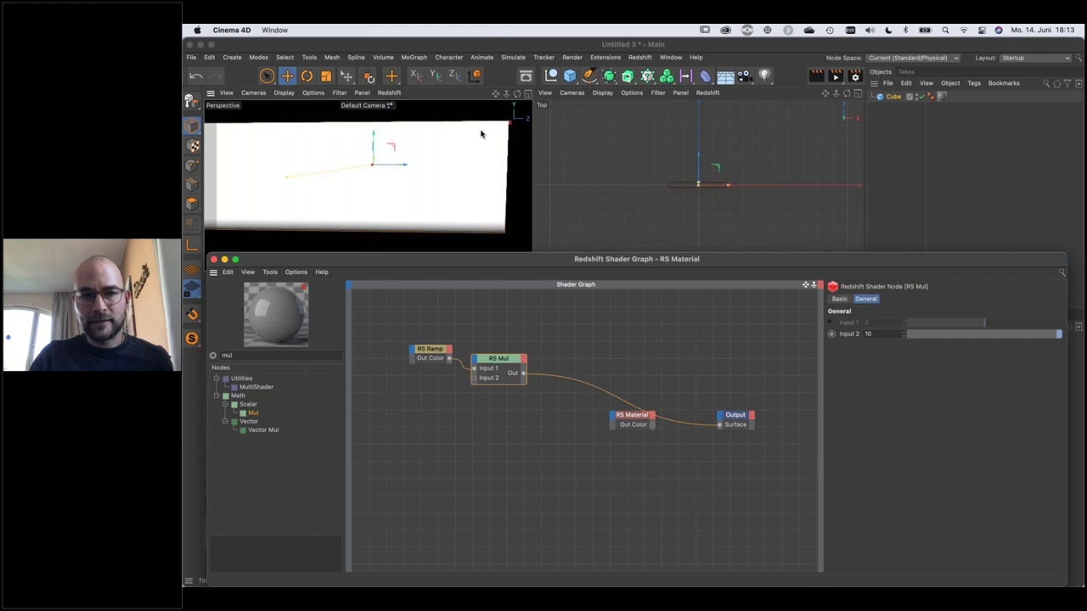
pyautogui.doubleClick(226, 355)
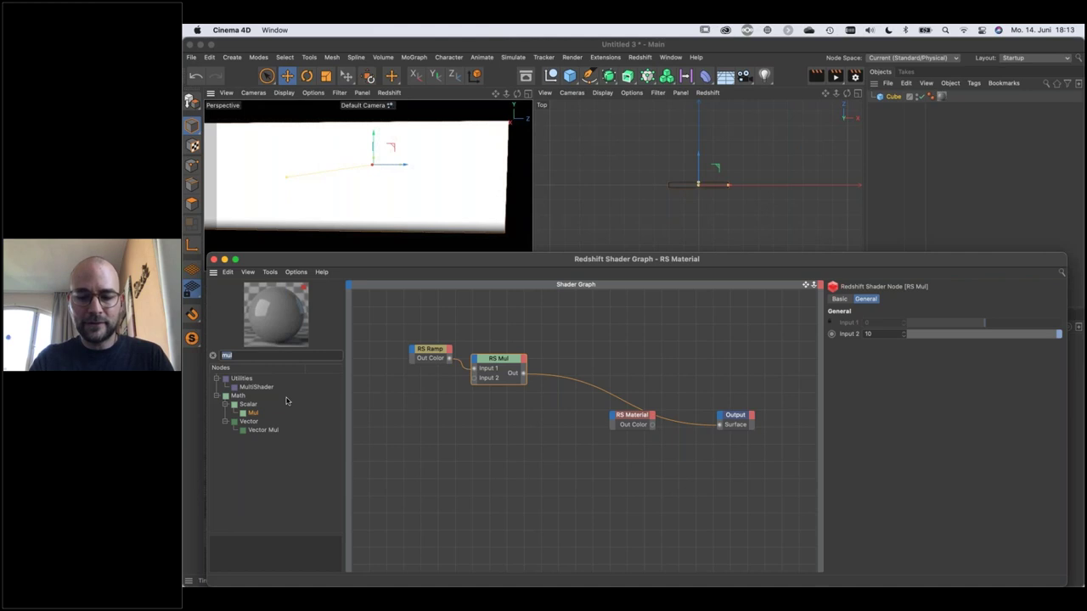
pyautogui.write('mod')
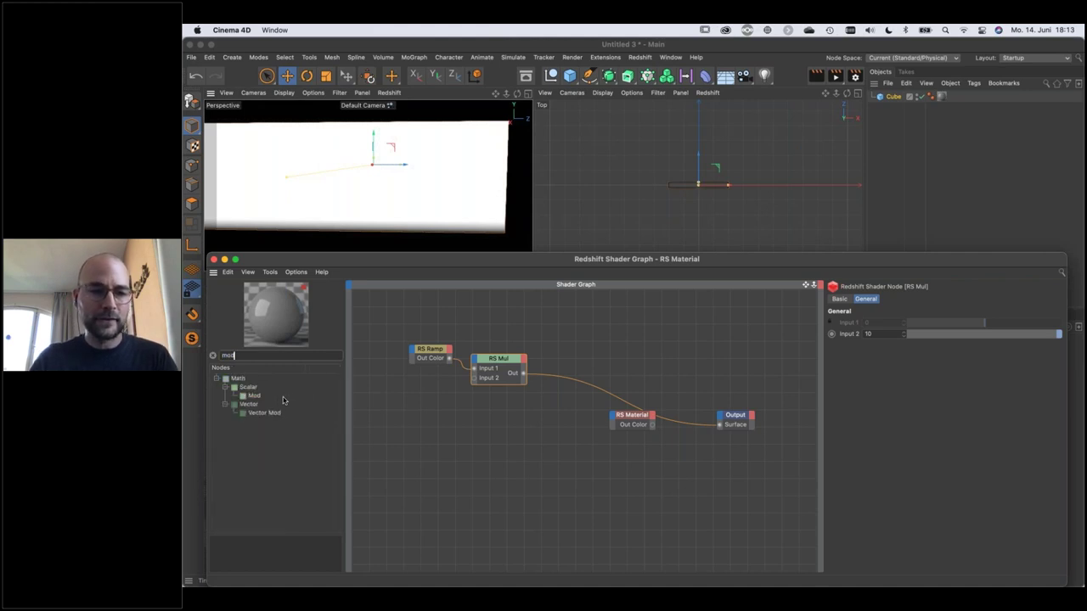
pyautogui.moveTo(253, 397); pyautogui.dragTo(553, 400)
# Switch to the Modulo document in TextEdit and highlight the whole-number divisions of 0 / 3 and 3 / 3.
pyautogui.press('super+Tab')
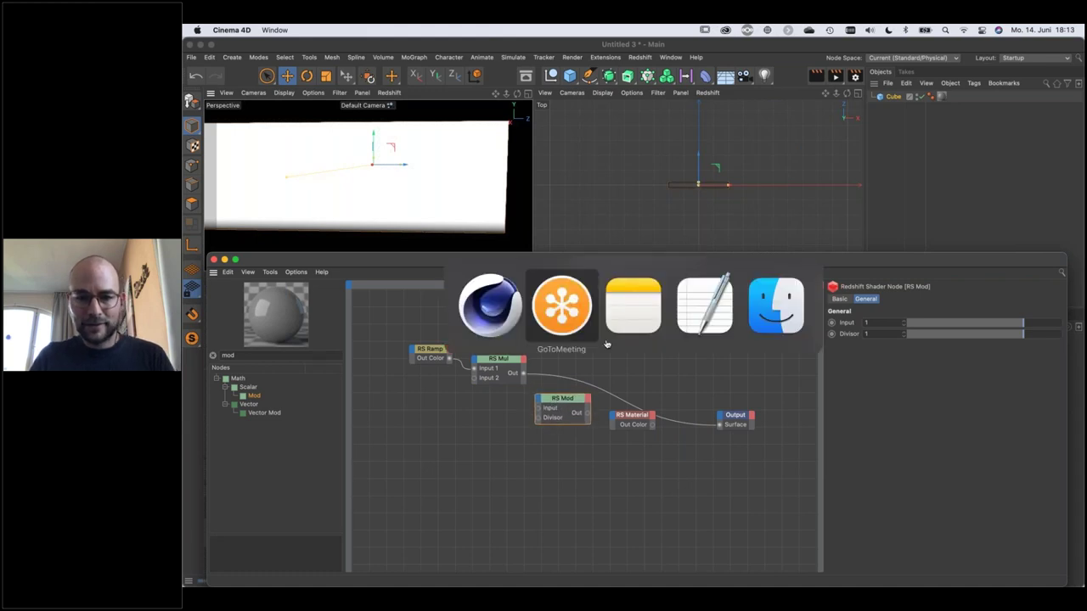
pyautogui.click(702, 314)
pyautogui.moveTo(781, 100); pyautogui.dragTo(723, 131)
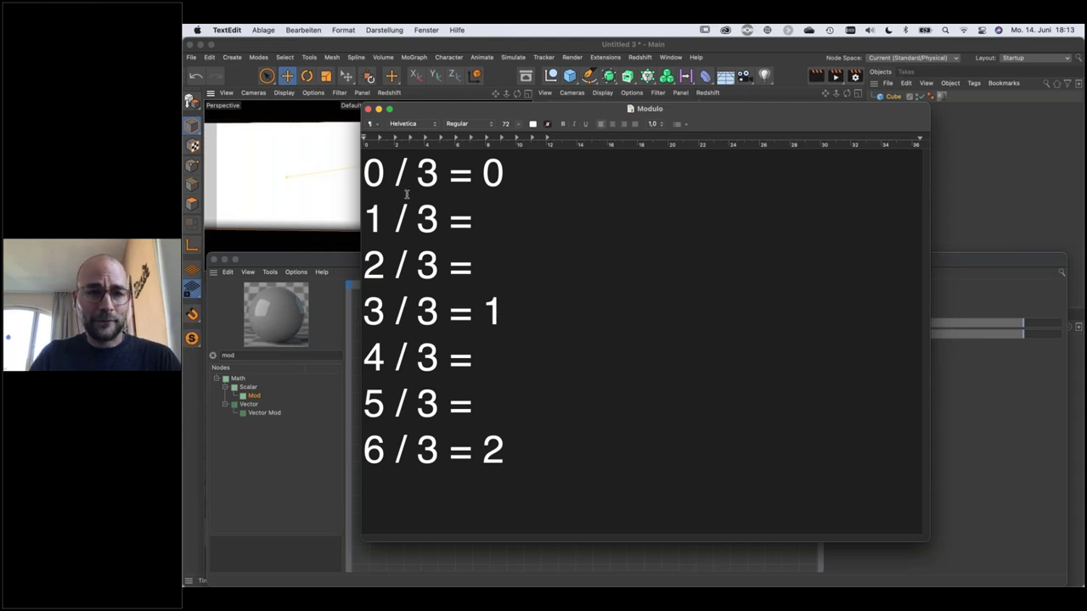
pyautogui.doubleClick(494, 174)
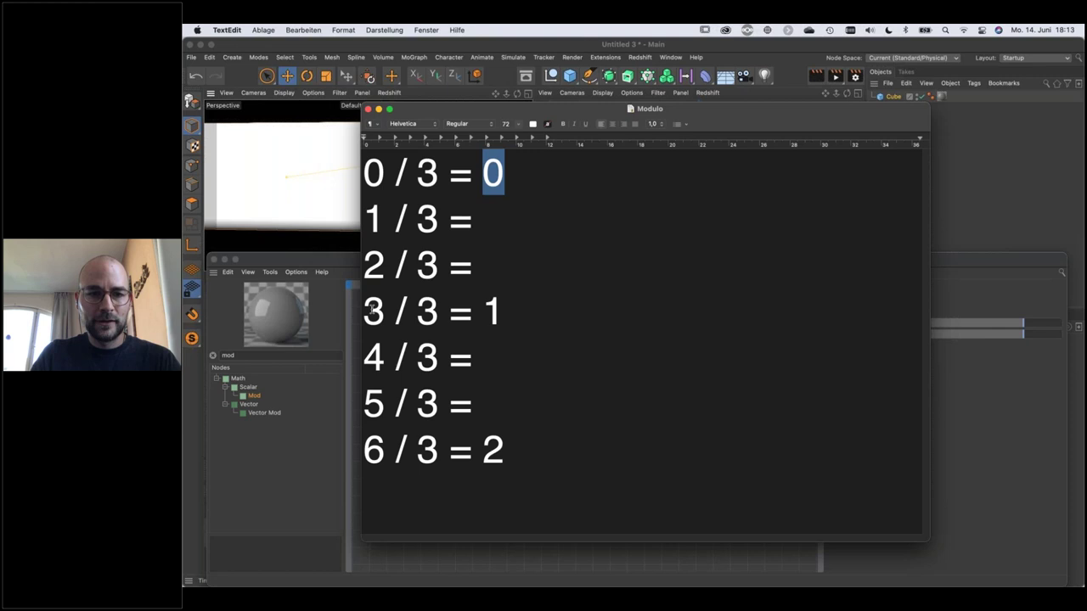
pyautogui.moveTo(371, 311); pyautogui.dragTo(442, 313)
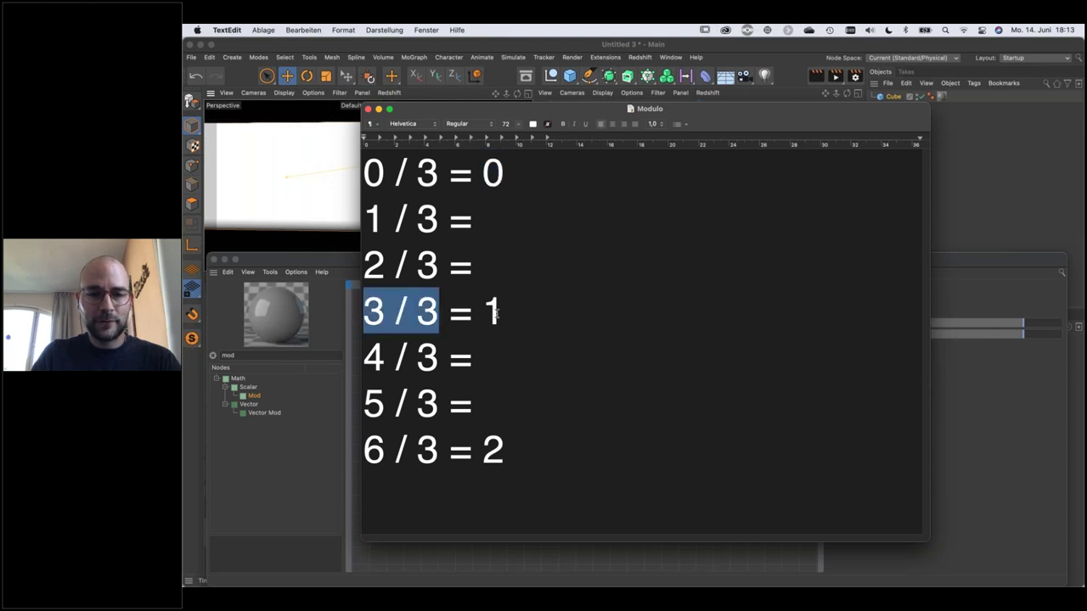
pyautogui.doubleClick(496, 313)
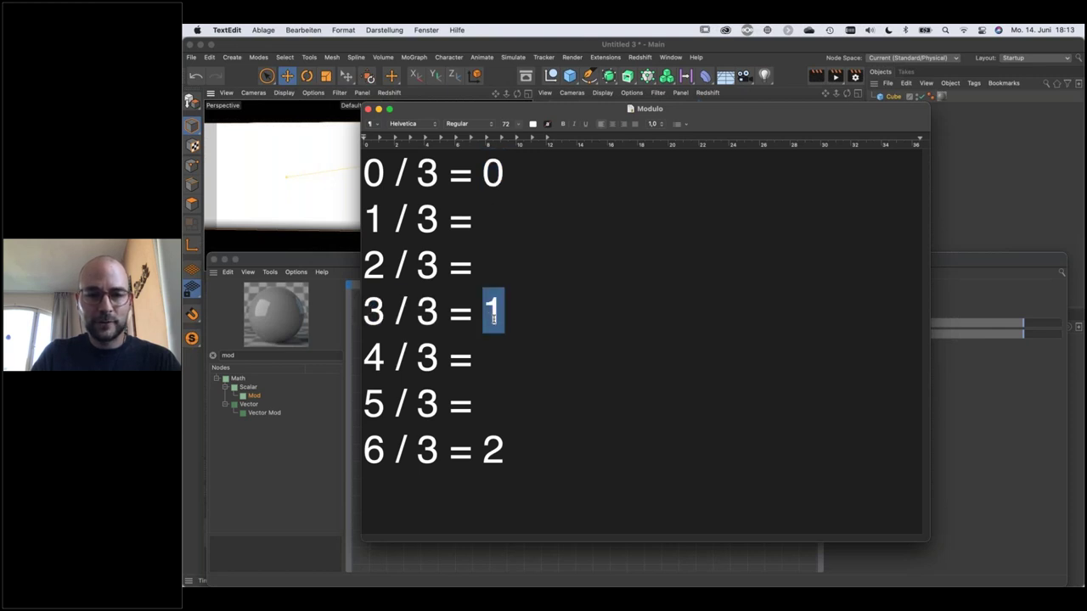
pyautogui.click(507, 451)
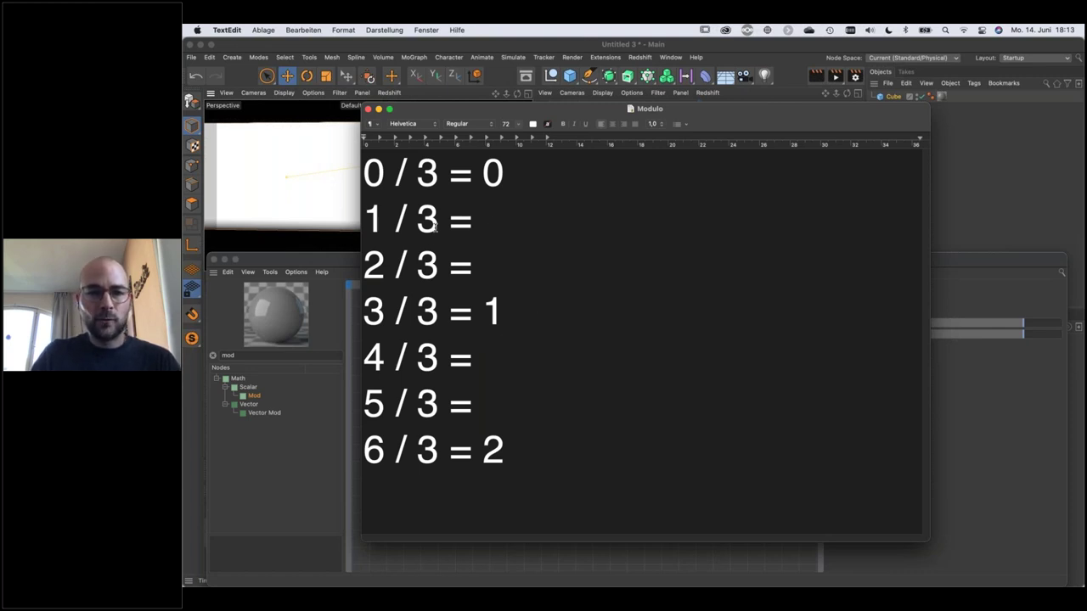
# Complete the first three divisions by 3 with their remainders: 0 R0, 0 R1 and 0 R2.
pyautogui.click(489, 220)
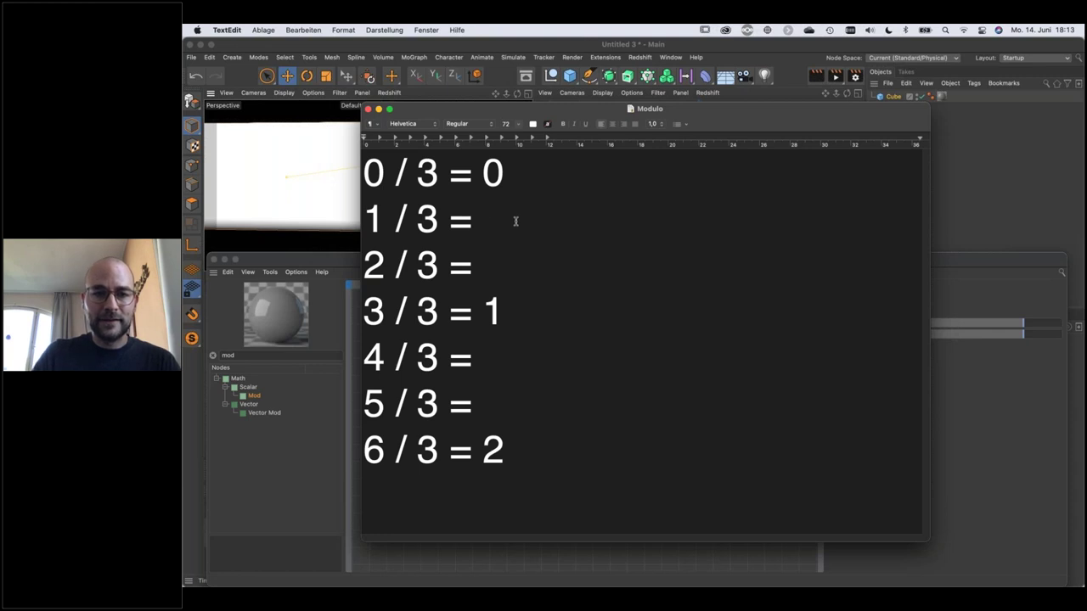
pyautogui.write('0')
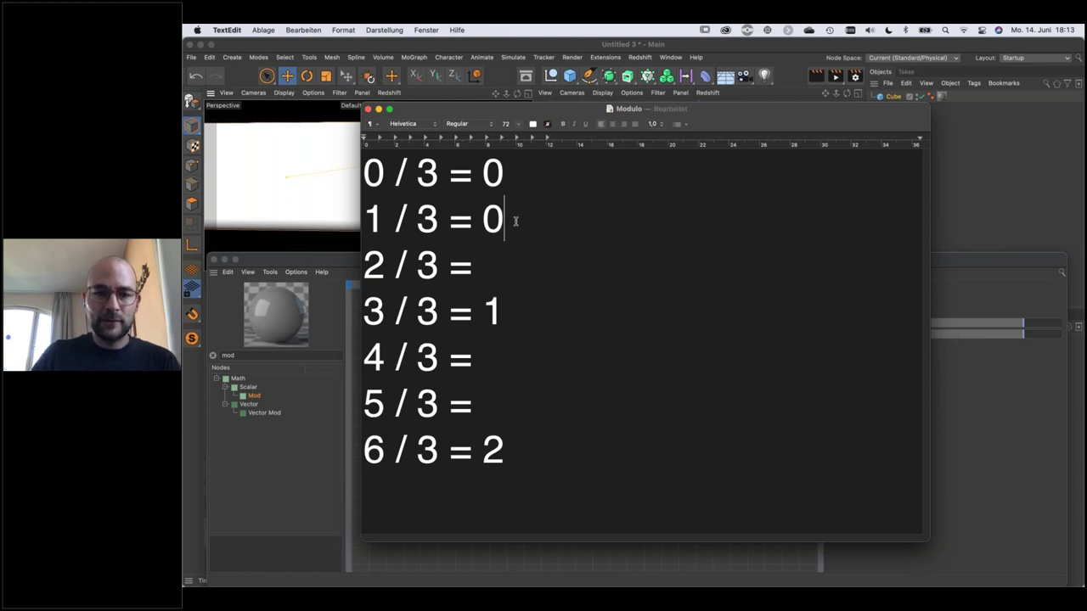
pyautogui.write(' R1')
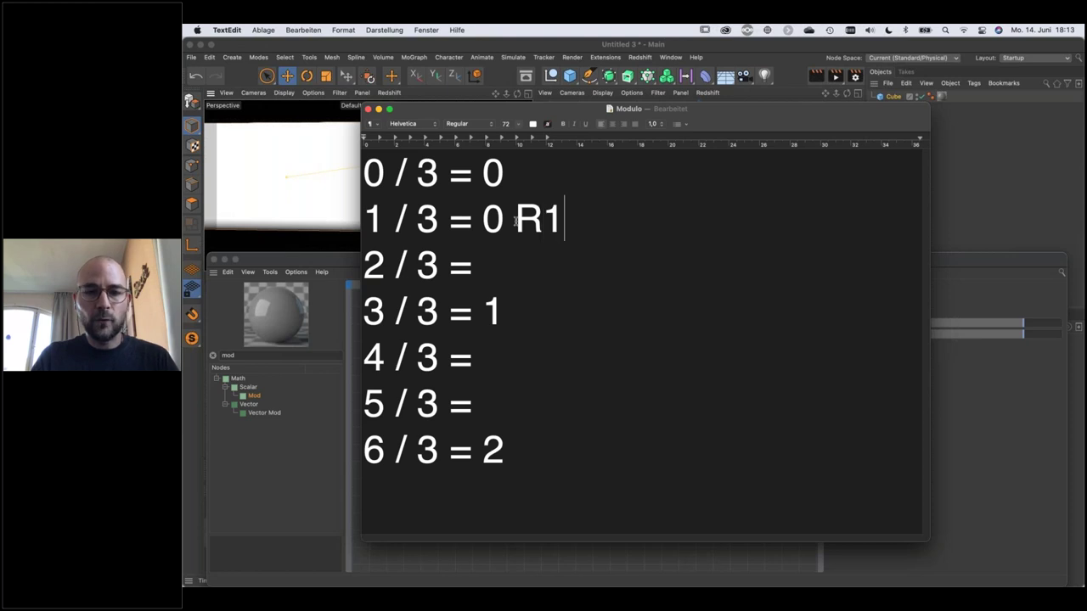
pyautogui.click(526, 173)
pyautogui.write('R0')
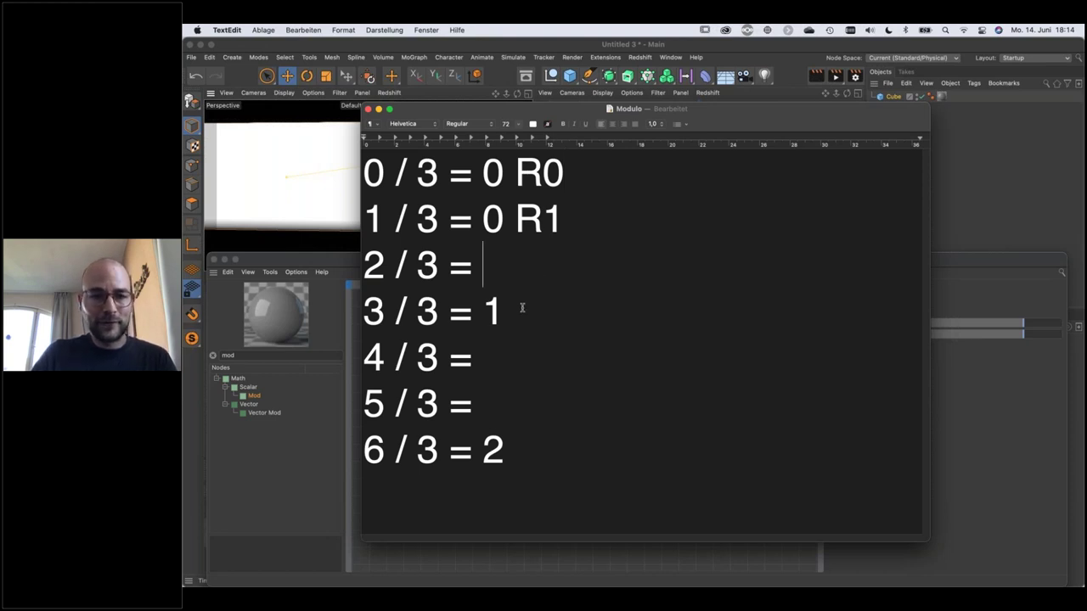
pyautogui.write('0 R2')
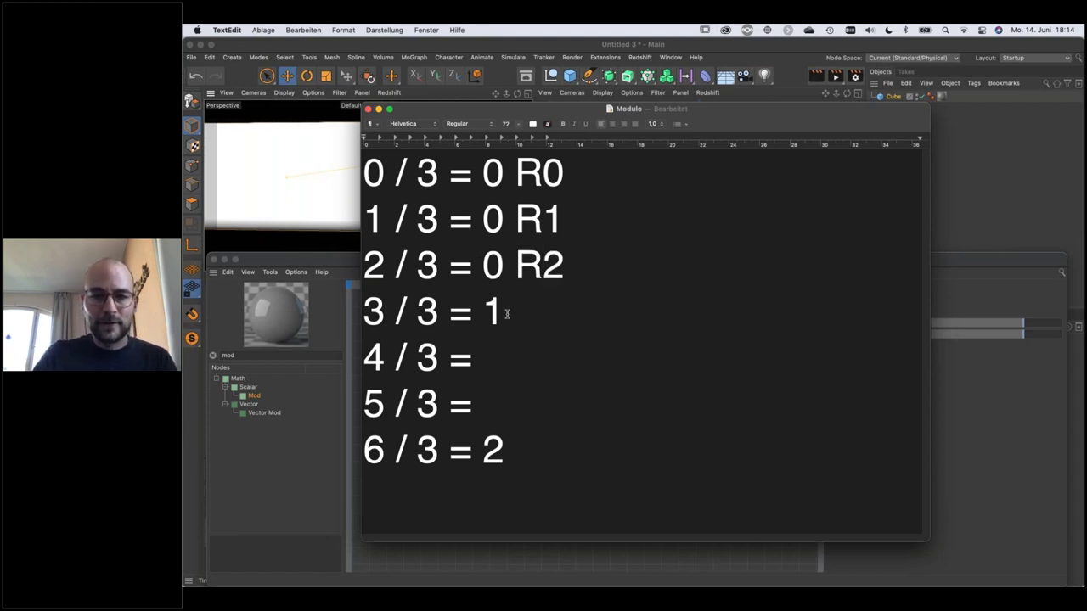
# Add remainder R0 to 3 / 3 = 1 and complete 4 / 3 with the result 1 R1.
pyautogui.click(527, 304)
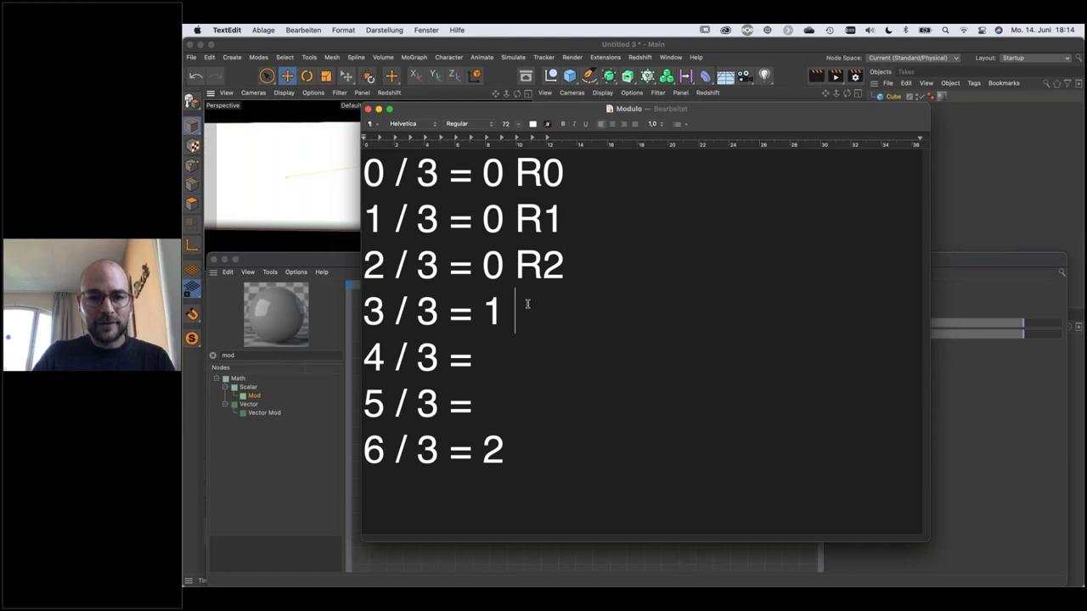
pyautogui.write('R')
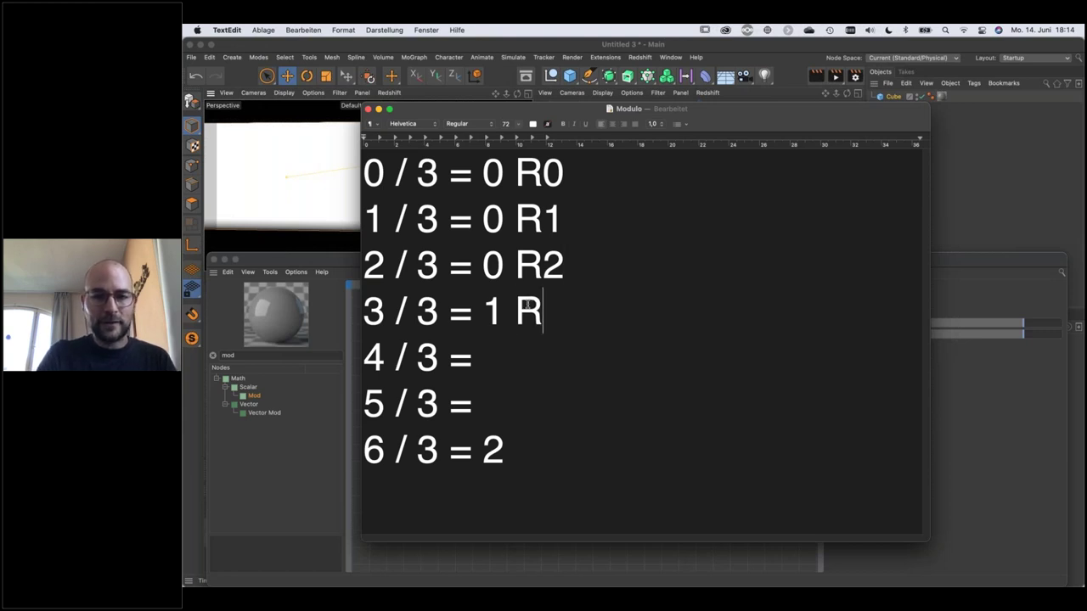
pyautogui.write('0')
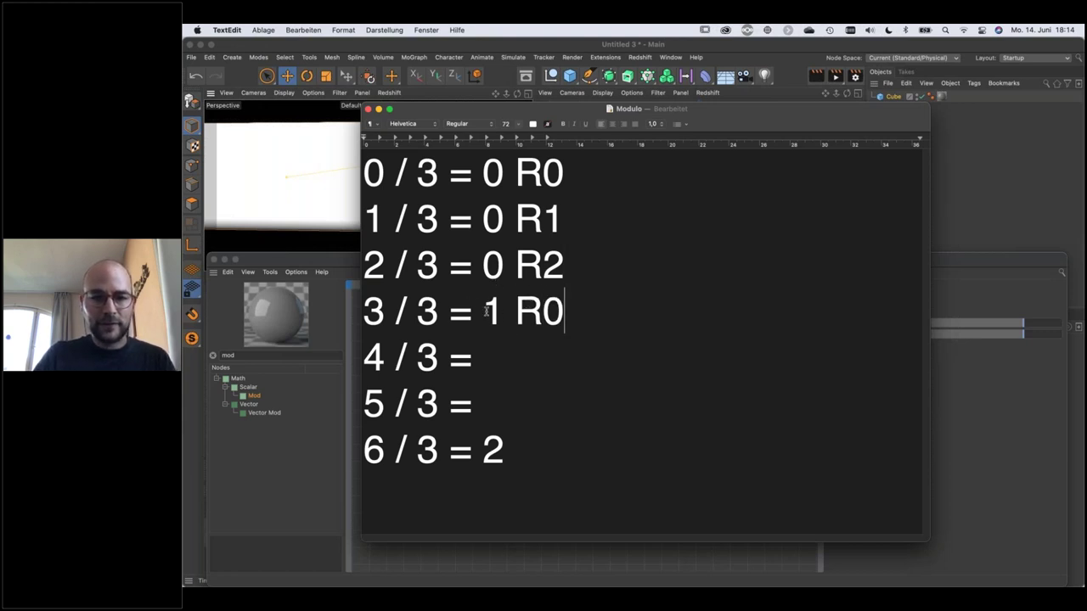
pyautogui.click(495, 356)
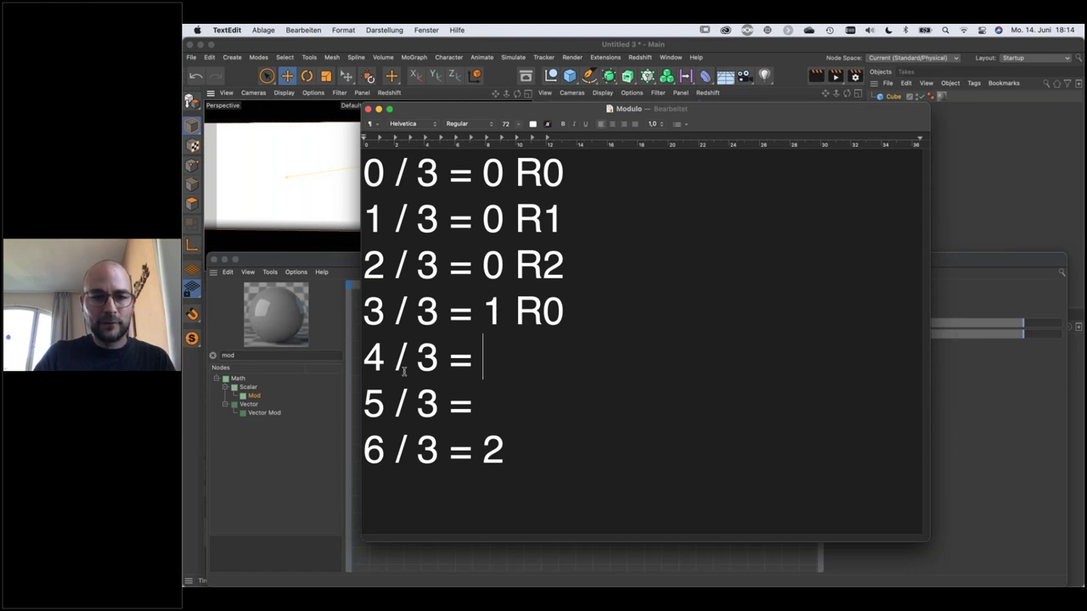
pyautogui.write('1')
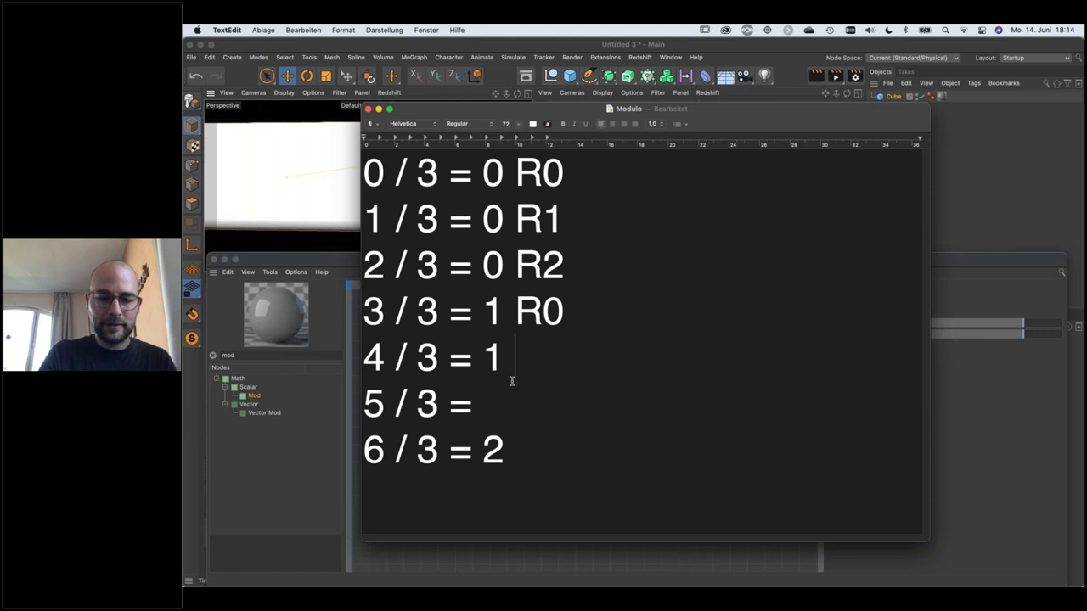
pyautogui.write(' R1')
# Complete 5 / 3 with 1 R2 and add remainder R0 to 6 / 3 = 2.
pyautogui.click(484, 407)
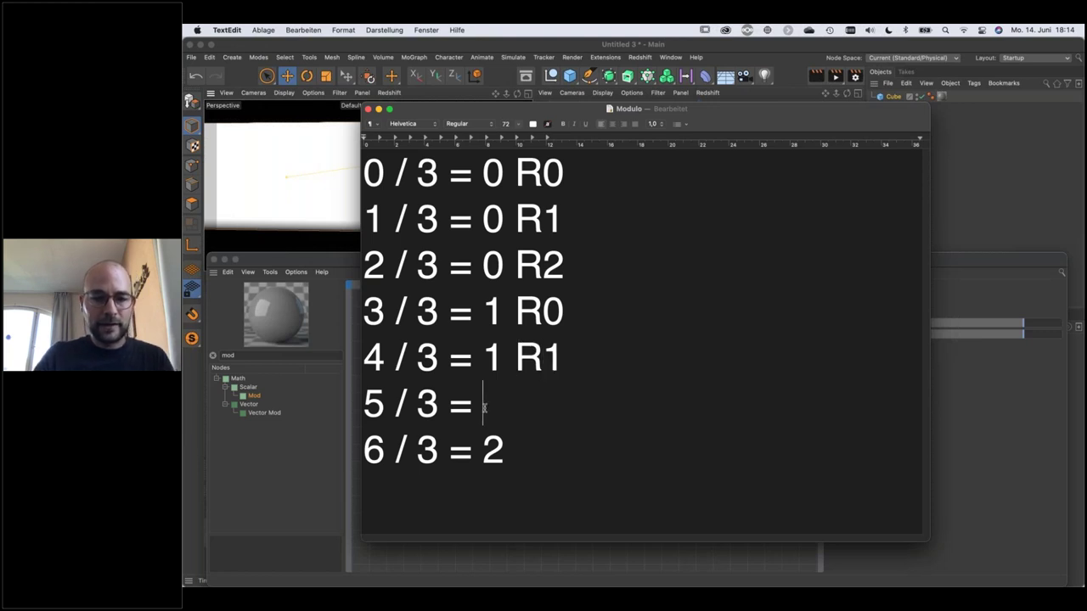
pyautogui.write('1')
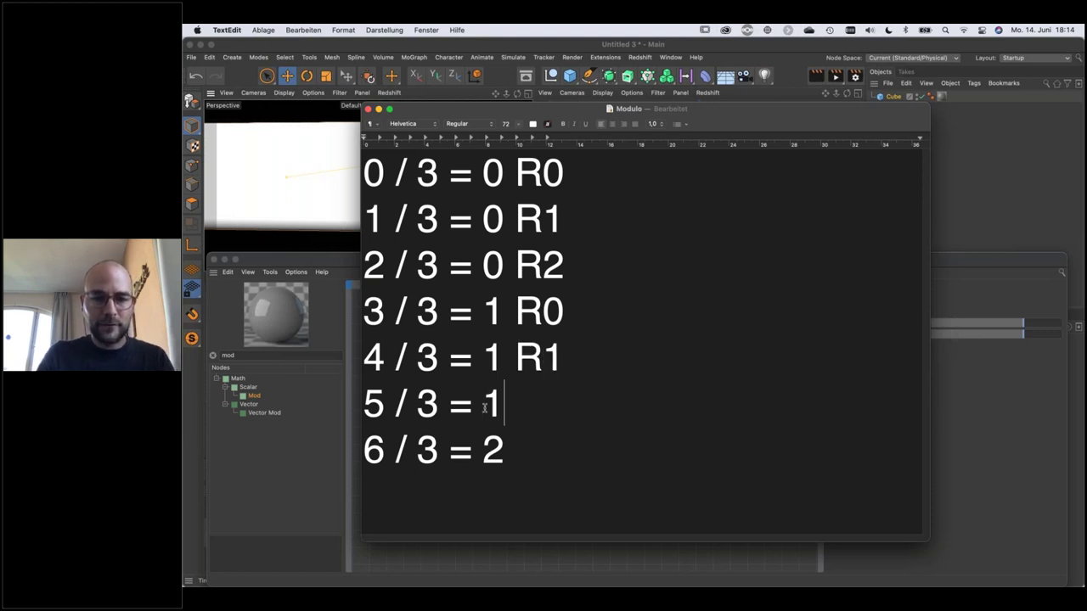
pyautogui.write(' R2')
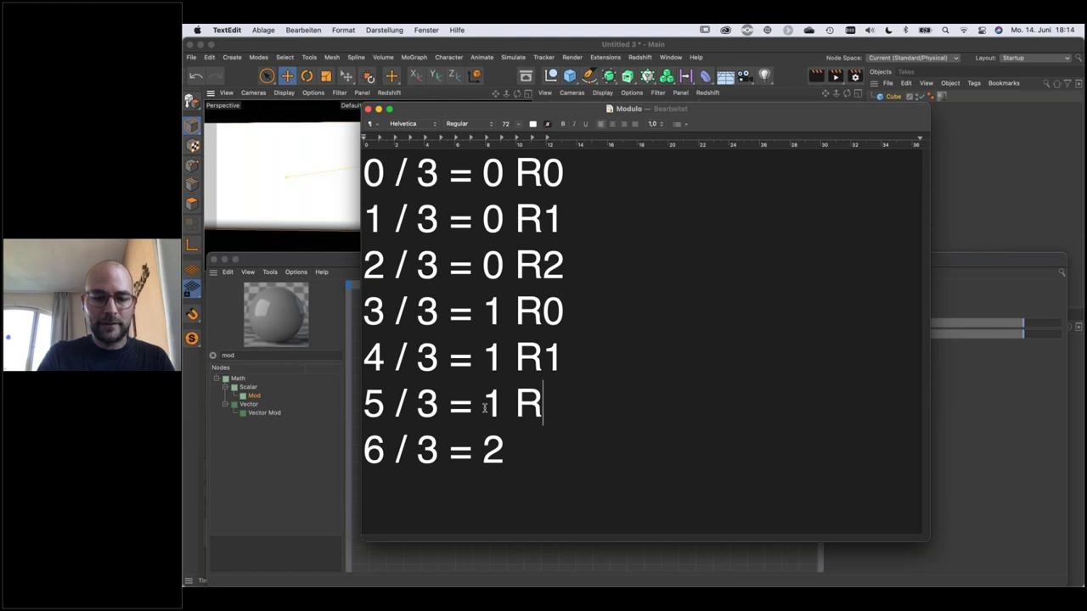
pyautogui.click(516, 450)
pyautogui.write('R0')
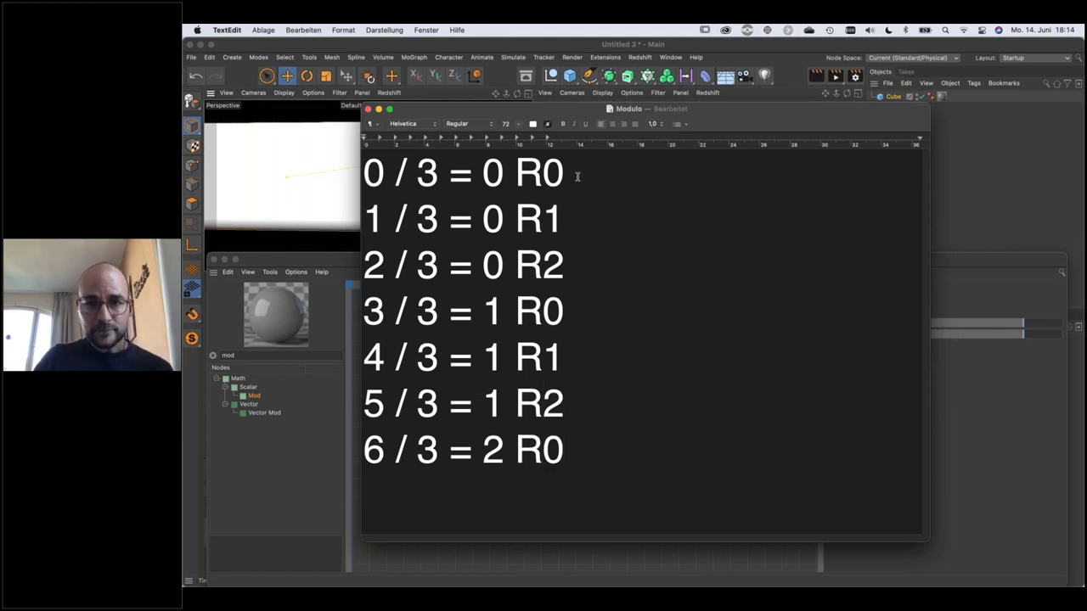
# Highlight the remainders in the division list one after another to examine their repeating pattern.
pyautogui.doubleClick(544, 174)
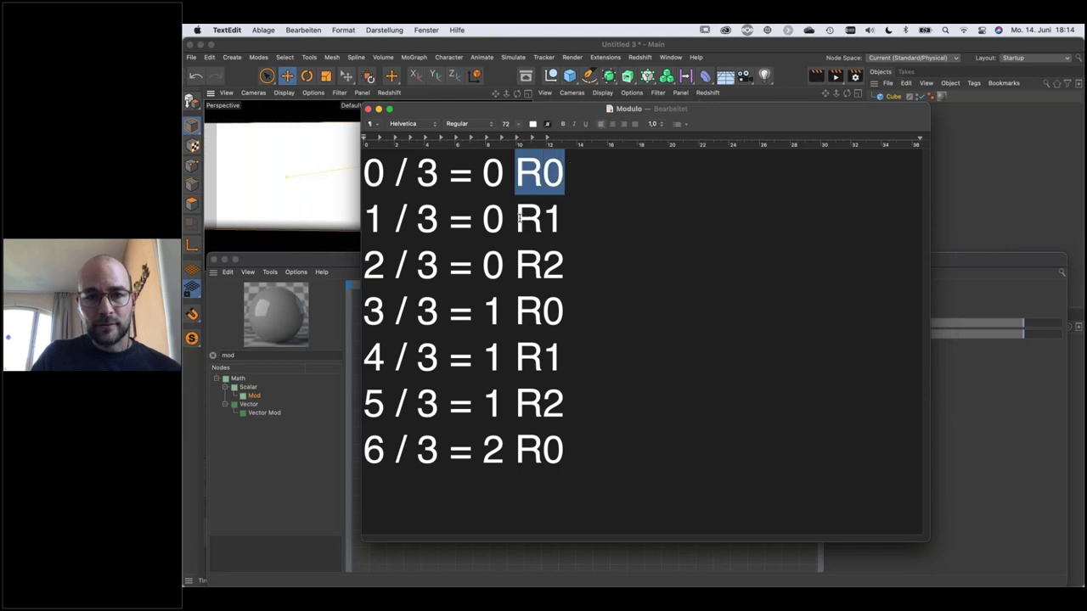
pyautogui.doubleClick(523, 219)
pyautogui.doubleClick(522, 259)
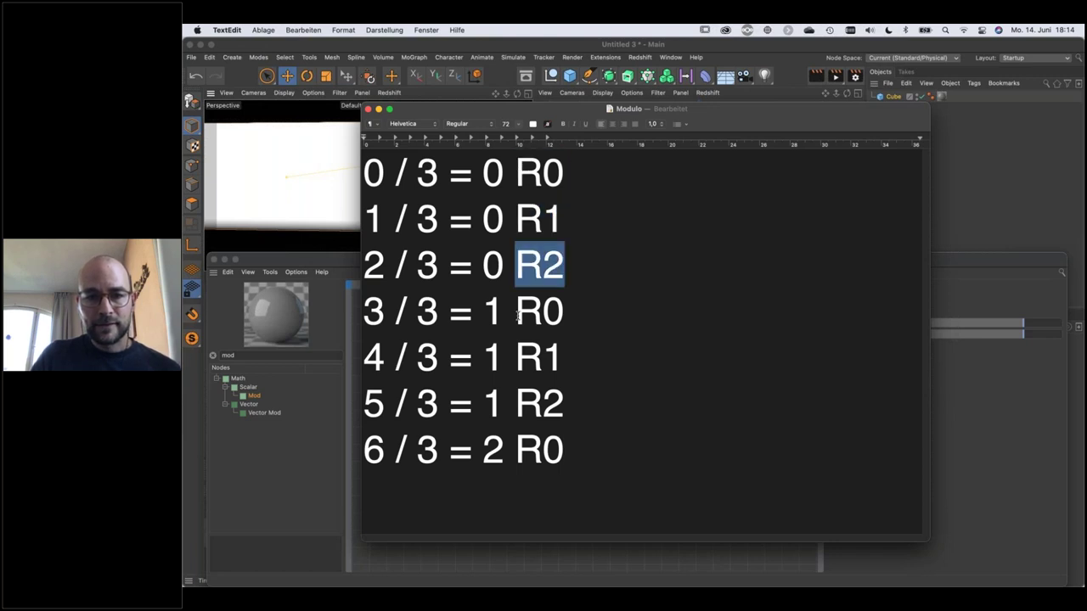
pyautogui.moveTo(518, 312); pyautogui.dragTo(519, 355)
pyautogui.click(517, 356)
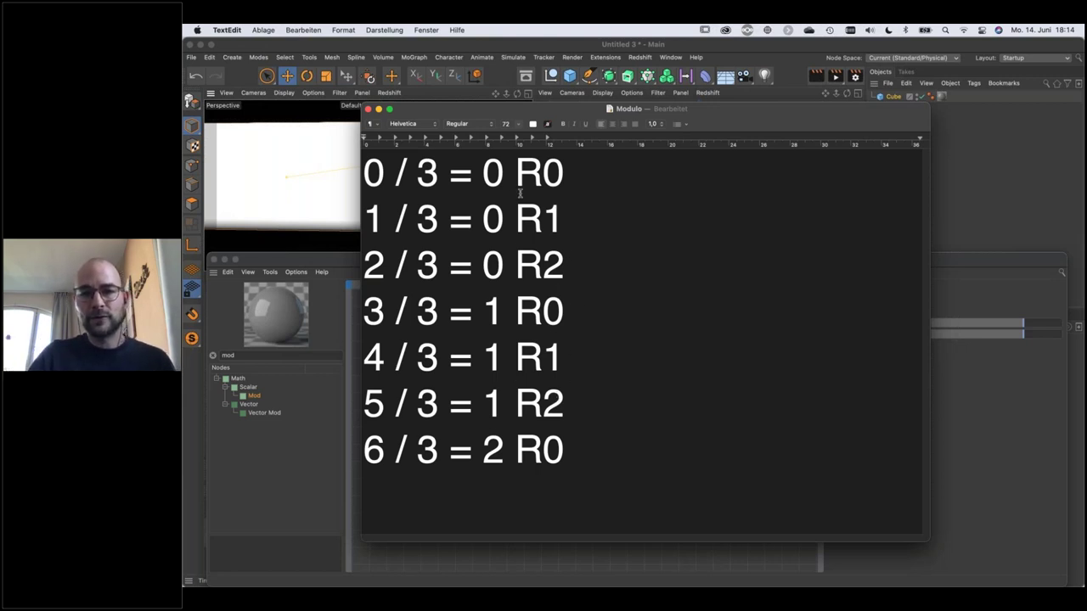
pyautogui.moveTo(516, 174); pyautogui.dragTo(575, 177)
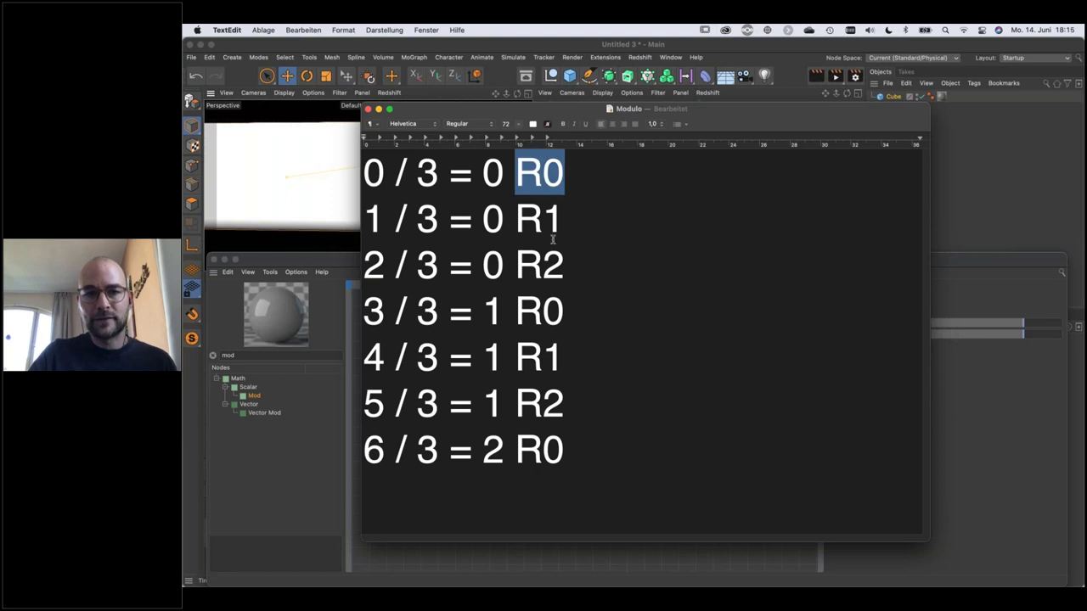
# Switch to Cinema 4D, route the RS Mul output through RS Mod into the Output's Surface, and move the RS Material node out of the way.
pyautogui.click(416, 49)
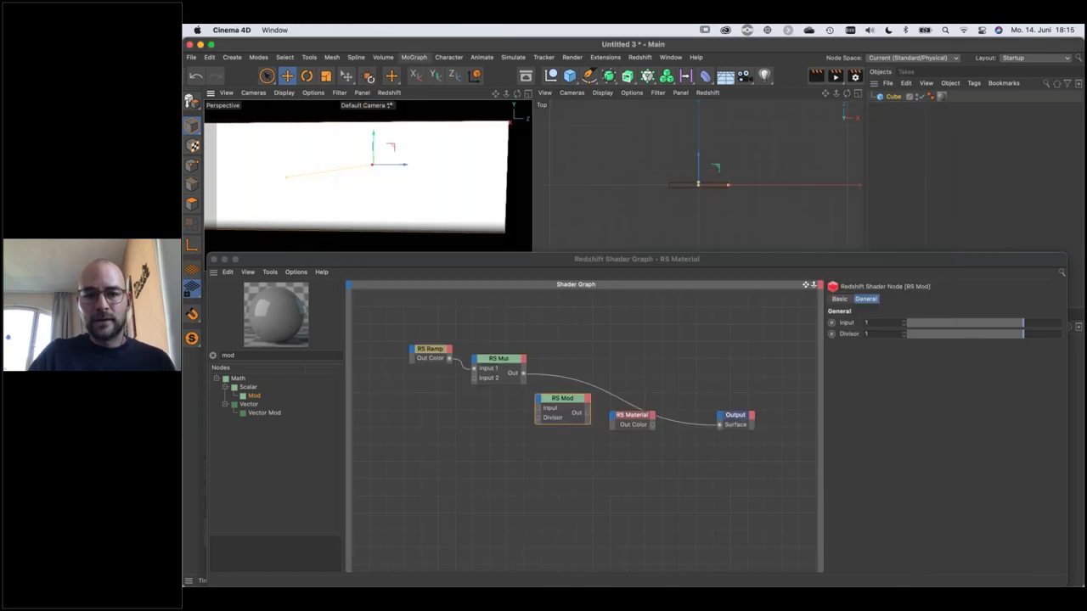
pyautogui.moveTo(522, 373); pyautogui.dragTo(719, 425)
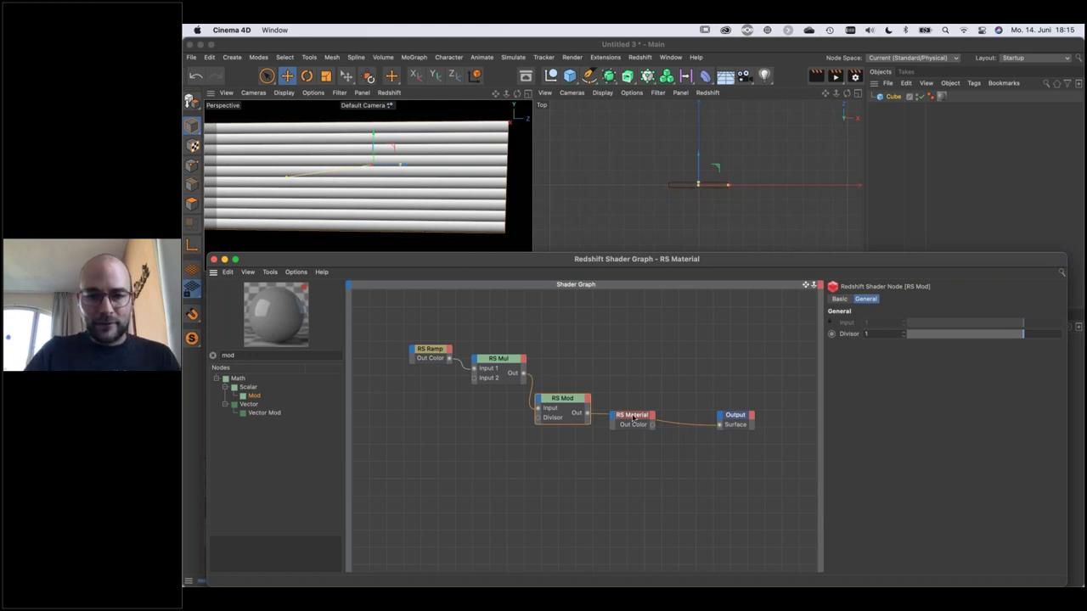
pyautogui.moveTo(635, 417); pyautogui.dragTo(658, 444)
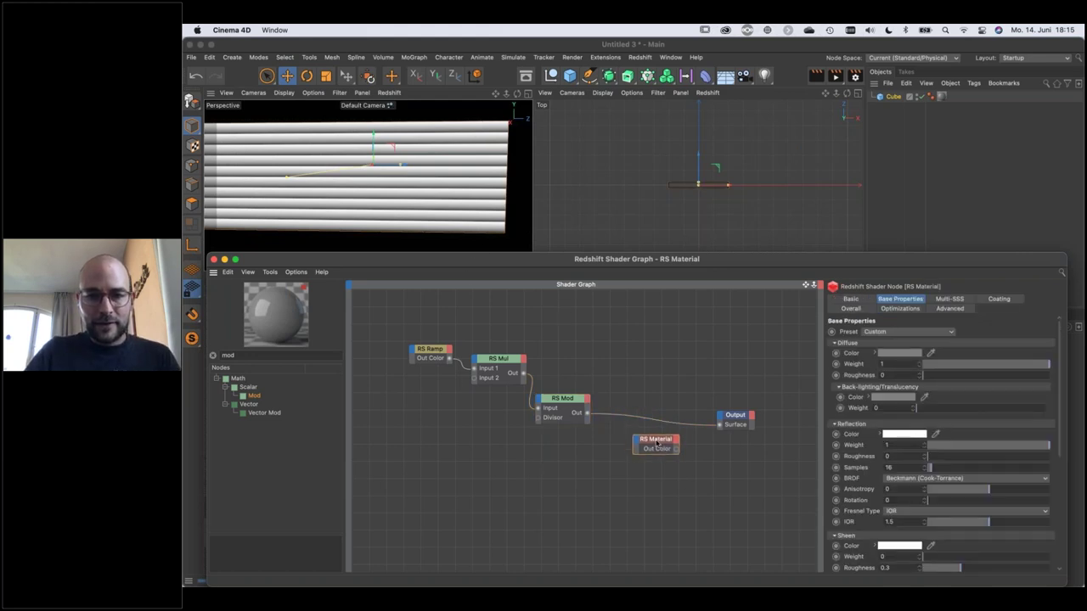
# Find the Maxon Noise texture in the node list and add it below the RS Ramp node.
pyautogui.doubleClick(228, 354)
pyautogui.write('nois')
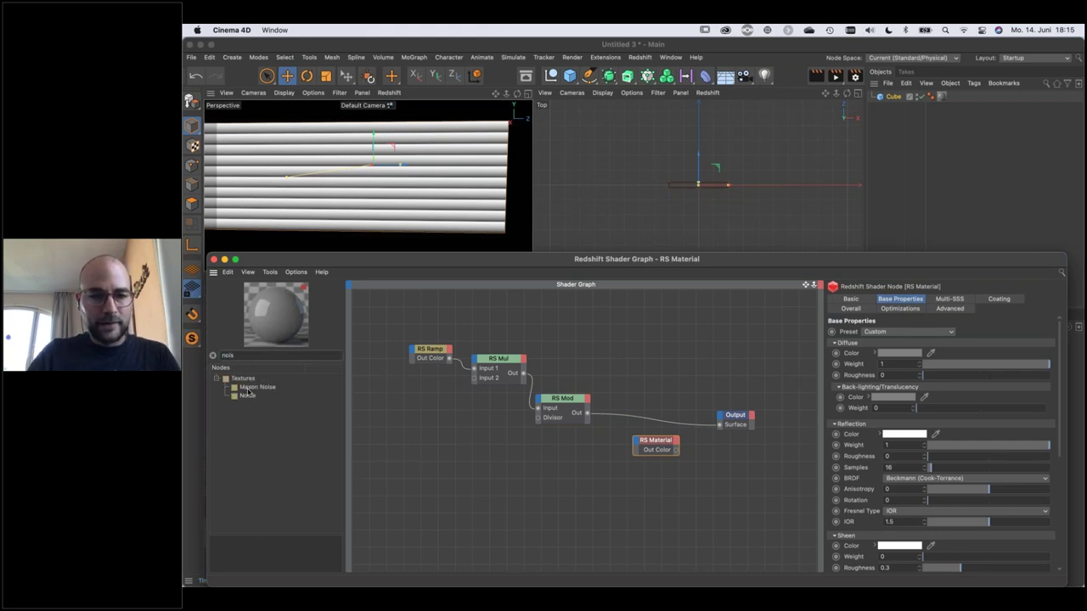
pyautogui.moveTo(246, 389); pyautogui.dragTo(409, 388)
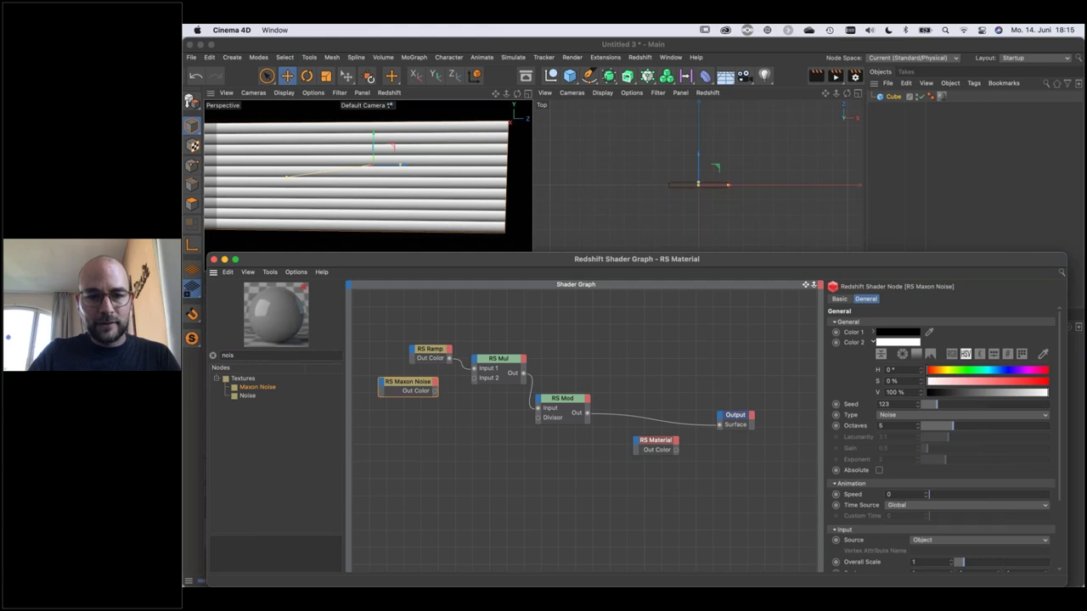
# Connect the RS Maxon Noise's Out Color directly to the Output's Surface and set the noise's Overall Scale to 0.5.
pyautogui.moveTo(538, 408); pyautogui.dragTo(434, 391)
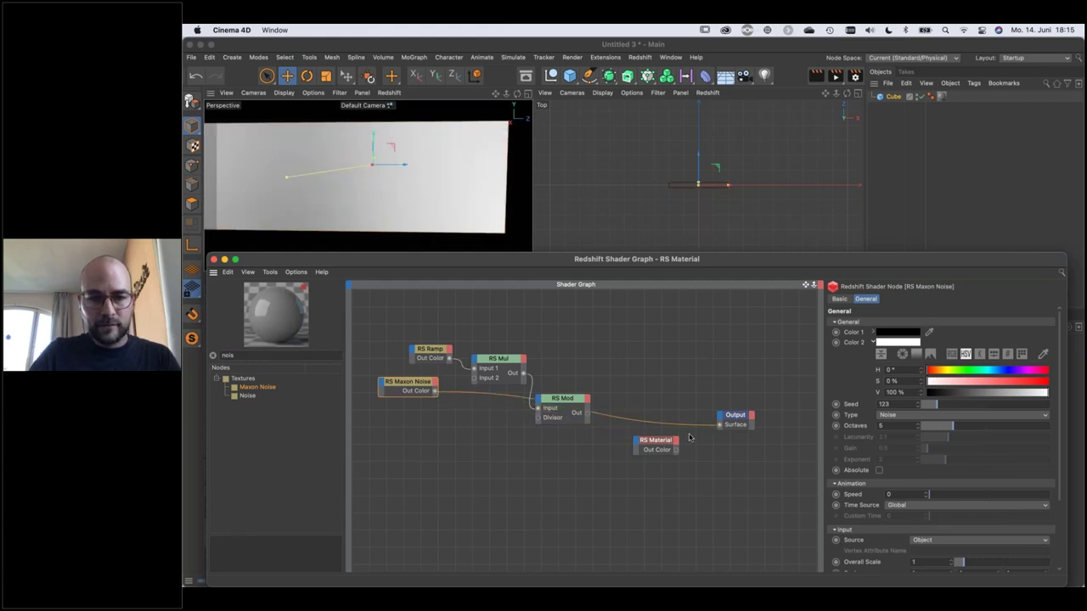
pyautogui.scroll(-2, 885, 534)
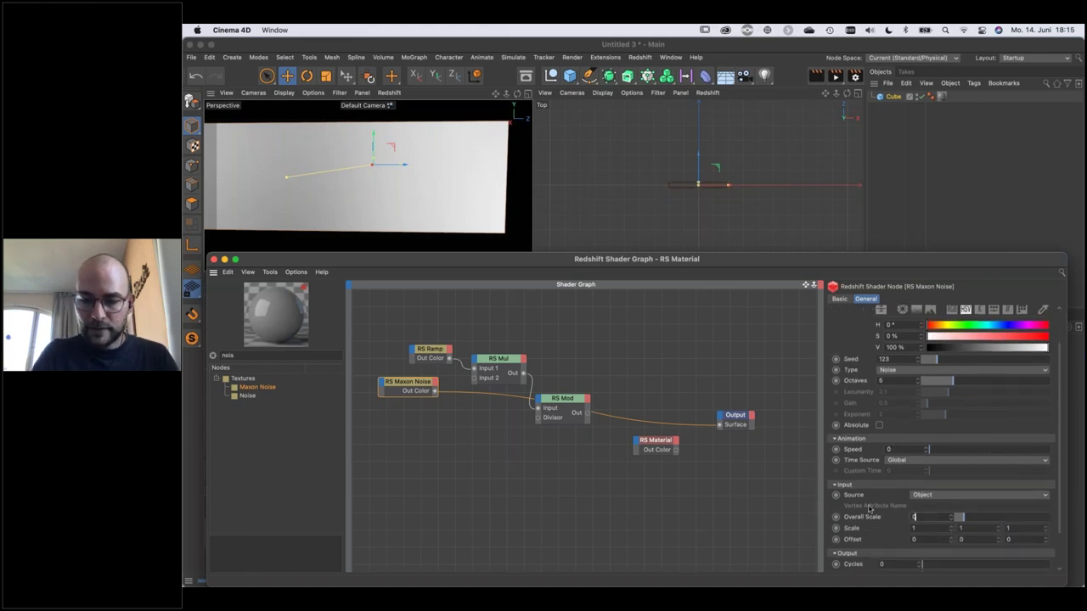
pyautogui.press('Return')
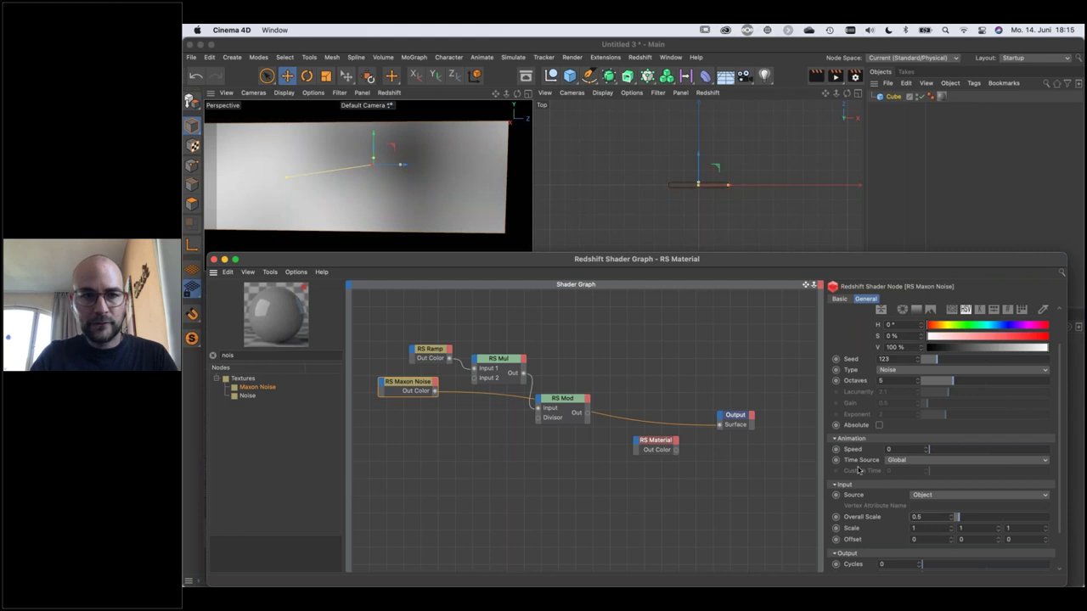
# Route the Maxon Noise through RS Mul's Input 1 and RS Mod into the Output's Surface, lining up the Mul and Mod nodes beside it.
pyautogui.moveTo(435, 393); pyautogui.dragTo(474, 368)
pyautogui.click(587, 416)
pyautogui.moveTo(606, 417); pyautogui.dragTo(719, 427)
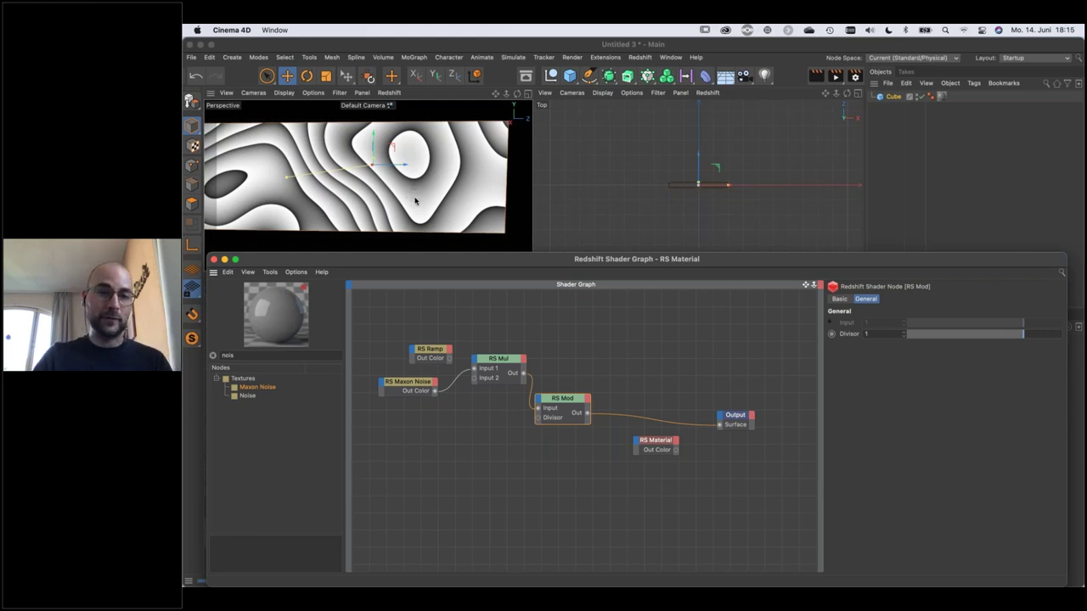
pyautogui.keyDown('alt'); pyautogui.moveTo(327, 189); pyautogui.dragTo(374, 200); pyautogui.keyUp('alt')
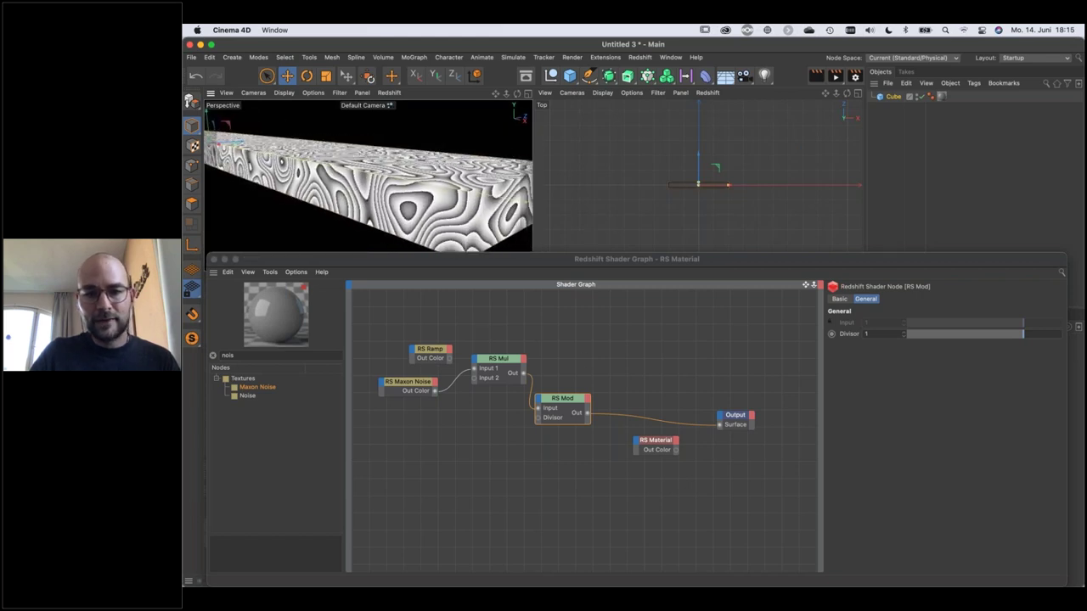
pyautogui.moveTo(571, 401); pyautogui.dragTo(583, 383)
pyautogui.moveTo(508, 363); pyautogui.dragTo(498, 384)
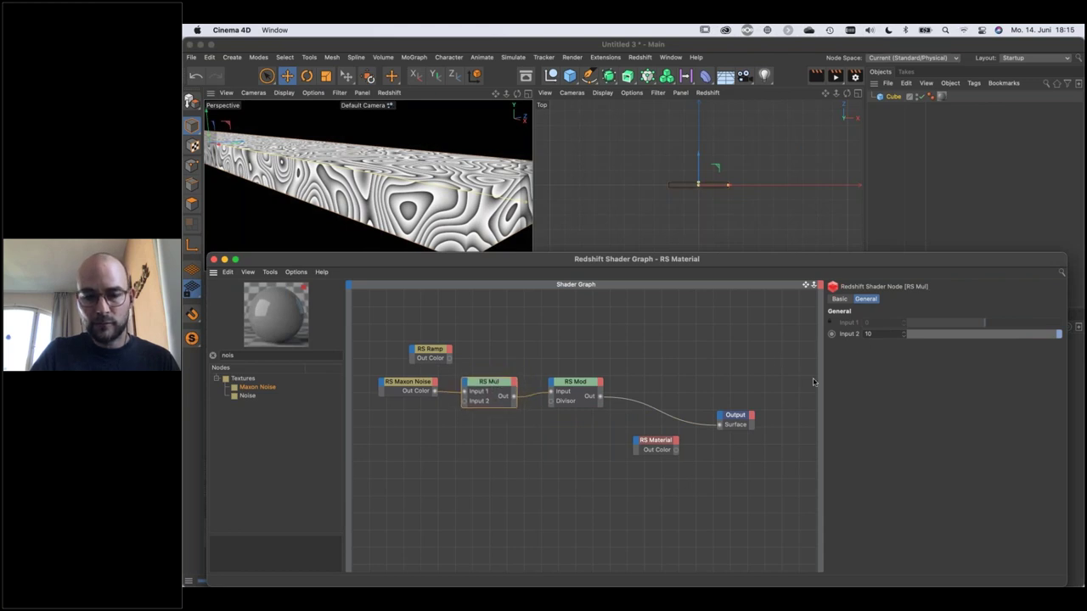
# Try 20 and 40 for the RS Mul node's Input 2, ending on 20.
pyautogui.doubleClick(870, 333)
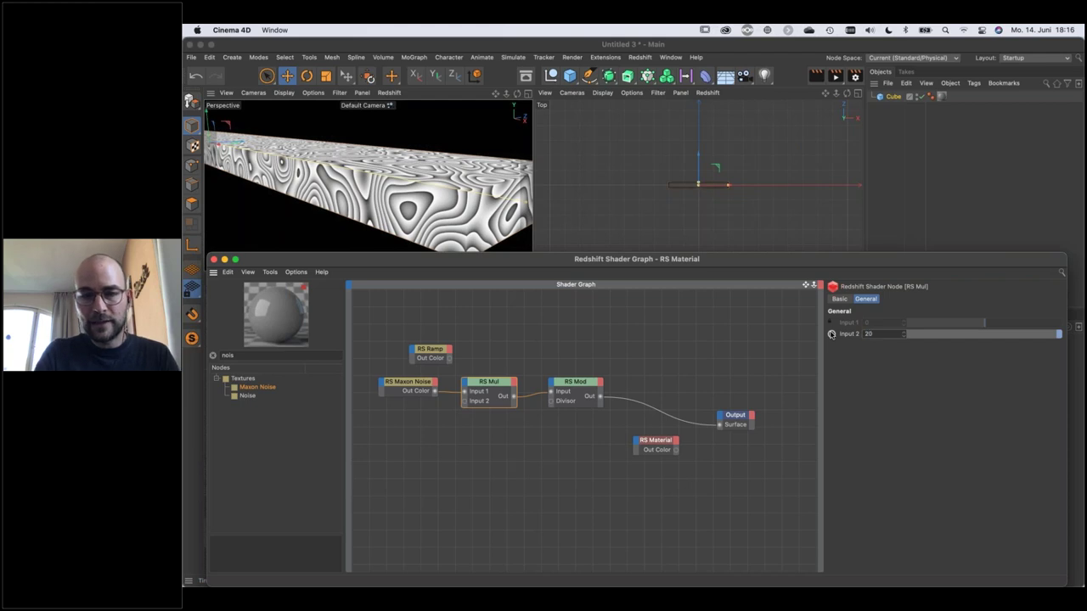
pyautogui.doubleClick(868, 333)
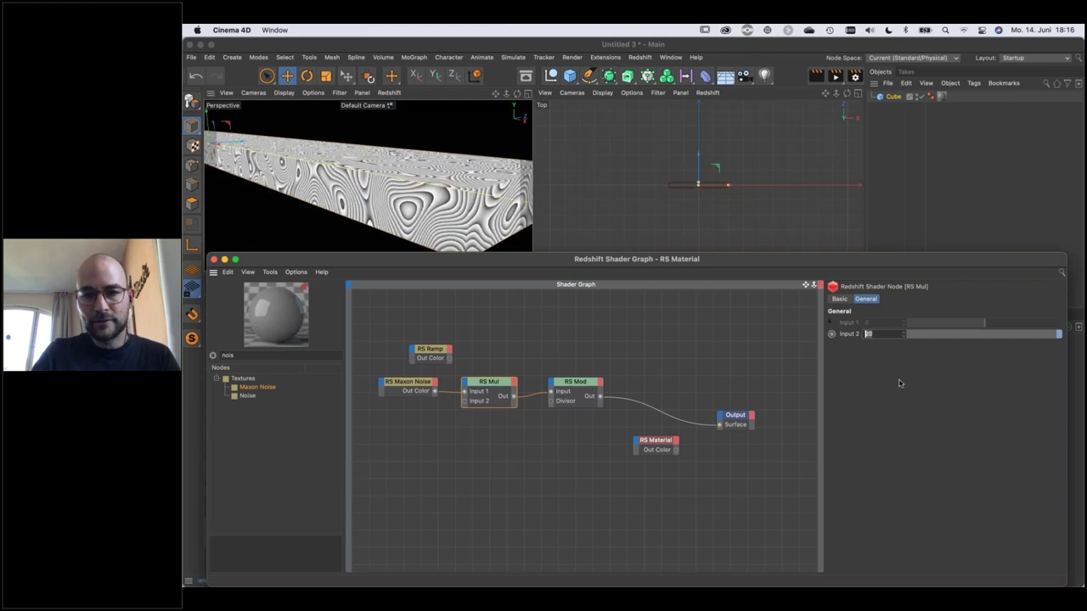
pyautogui.write('40')
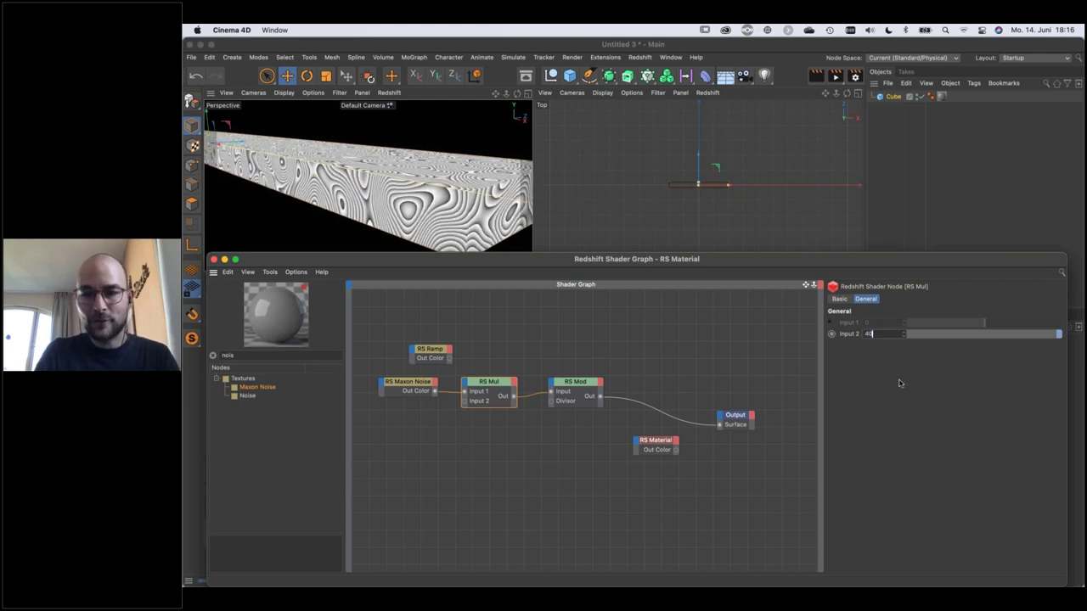
pyautogui.press('Return')
pyautogui.doubleClick(868, 334)
pyautogui.write('20')
pyautogui.press('Return')
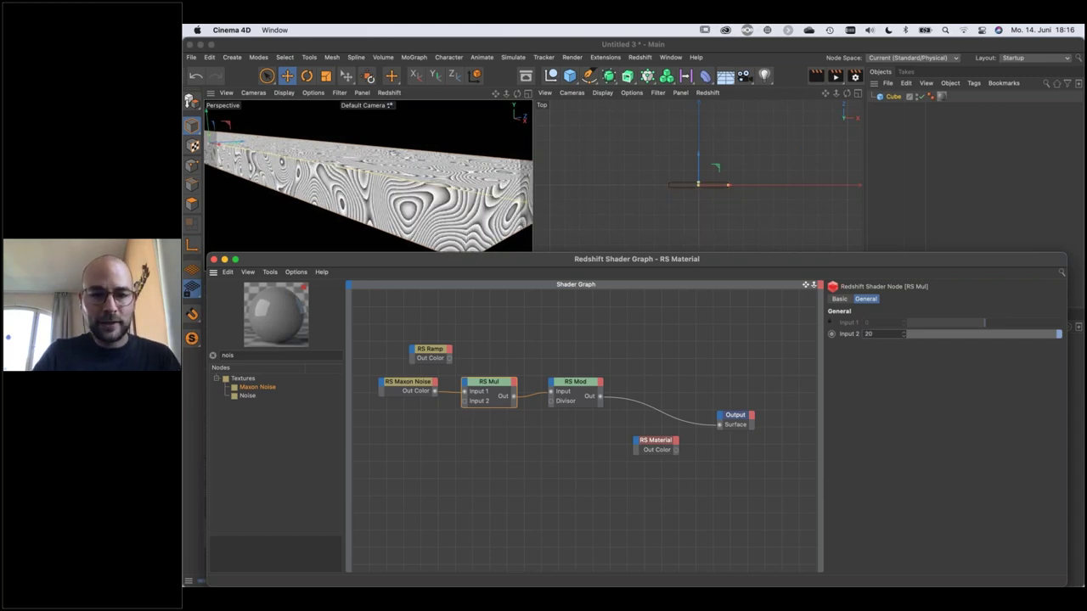
# Stretch the RS Maxon Noise along the plank by setting its first Scale value to 10.
pyautogui.click(407, 383)
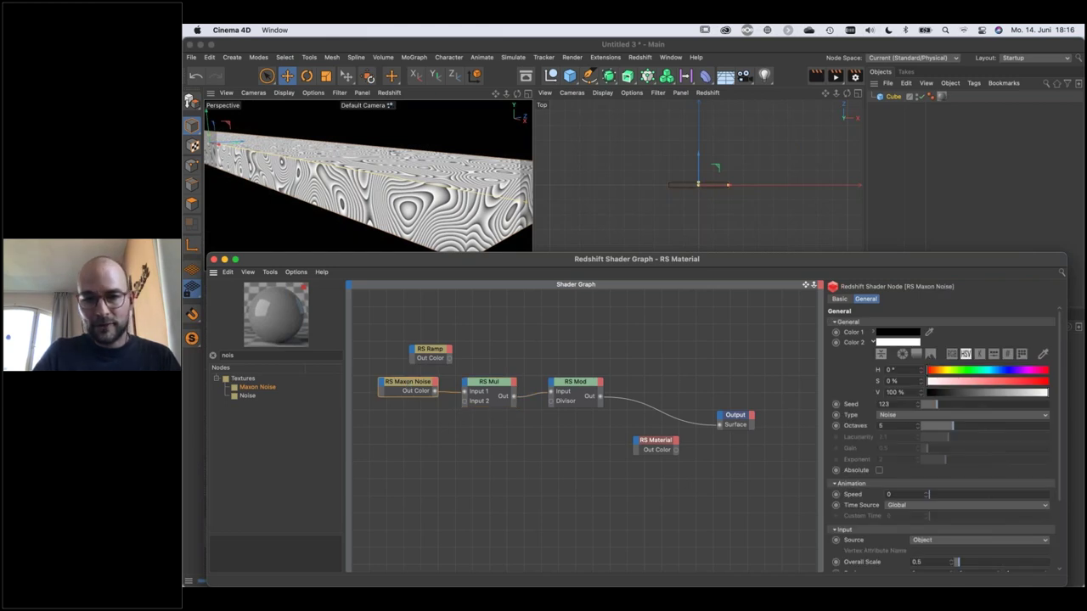
pyautogui.scroll(-3, 862, 507)
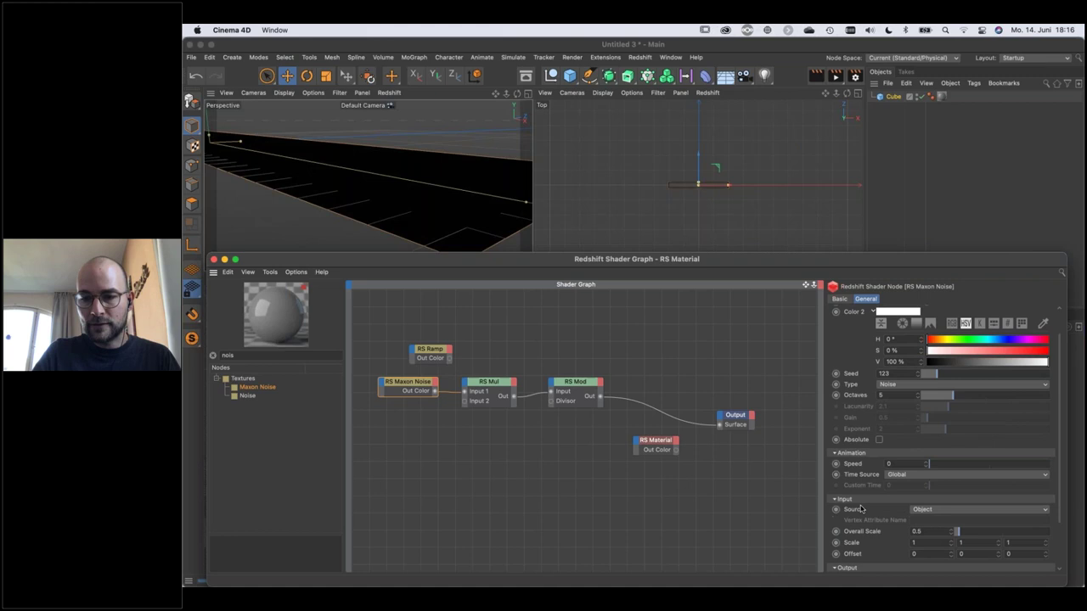
pyautogui.scroll(-1, 861, 508)
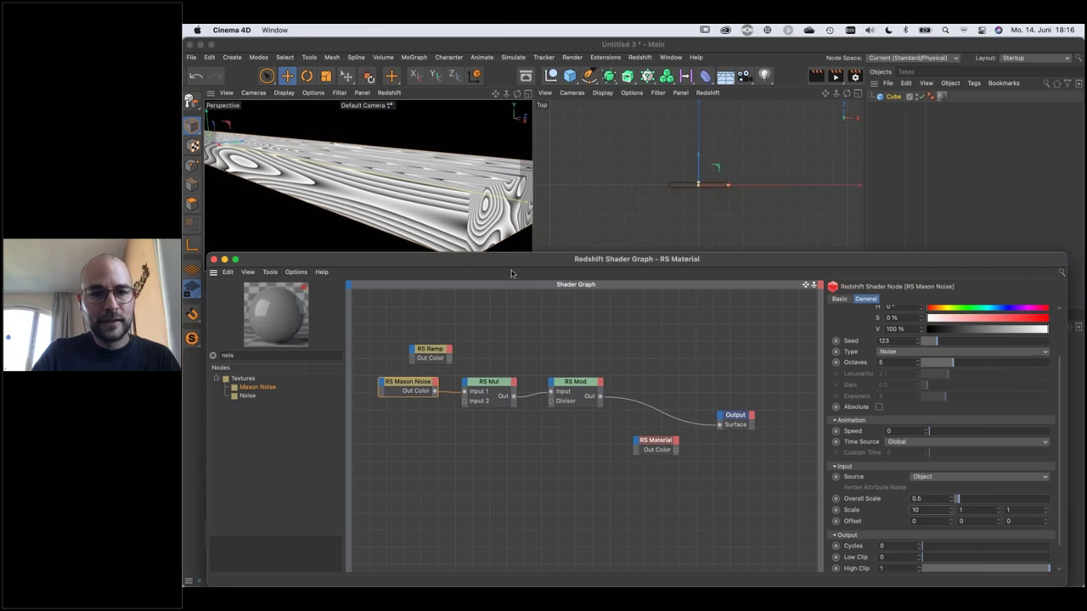
pyautogui.click(397, 199)
pyautogui.keyDown('alt'); pyautogui.moveTo(408, 195); pyautogui.dragTo(361, 194); pyautogui.keyUp('alt')
# Set the RS Mul node's Input 2 to 40 and inspect the ring pattern on the plank up close.
pyautogui.click(489, 383)
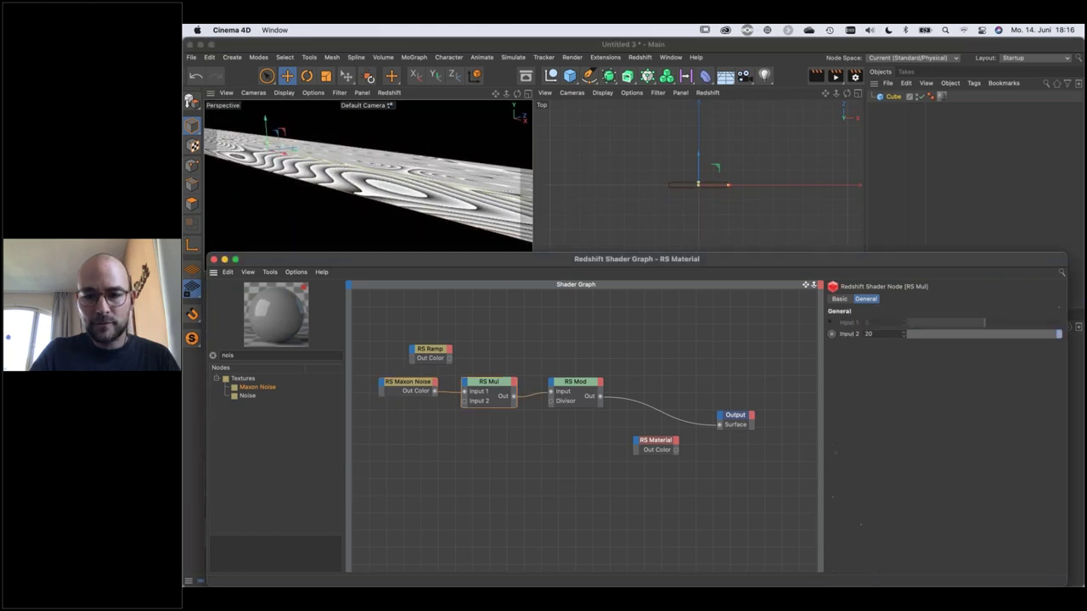
pyautogui.click(876, 334)
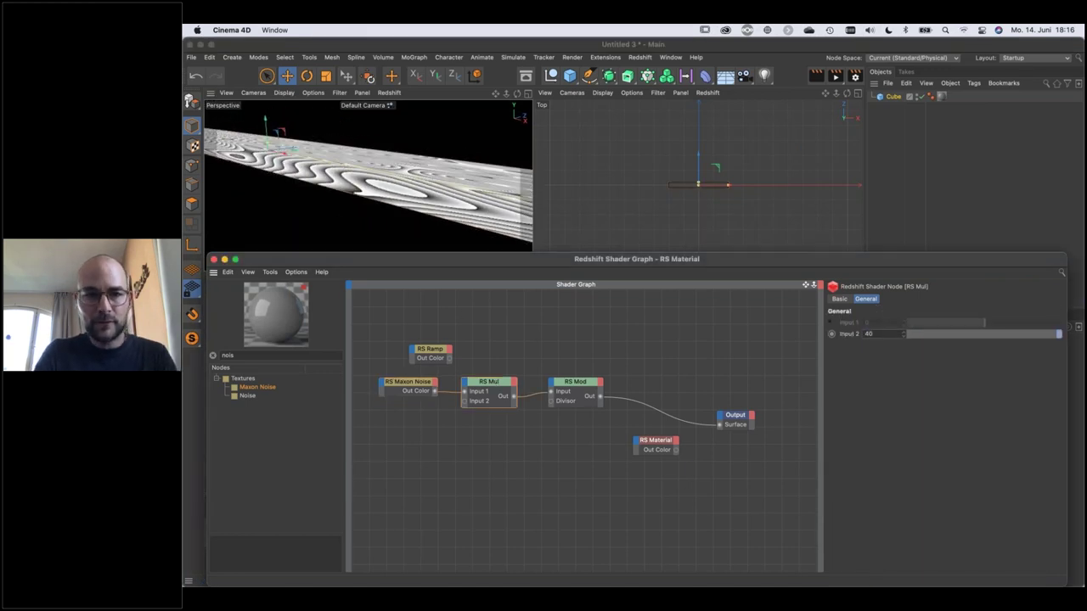
pyautogui.click(441, 201)
pyautogui.scroll(5, 441, 201)
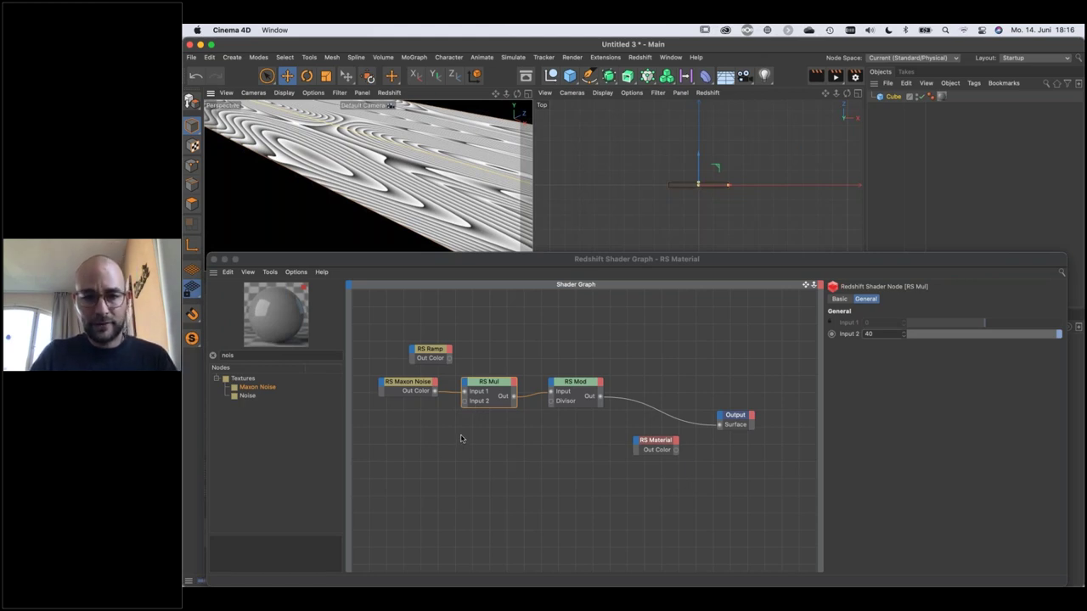
# Delete the unused RS Ramp node from the shader graph.
pyautogui.click(436, 351)
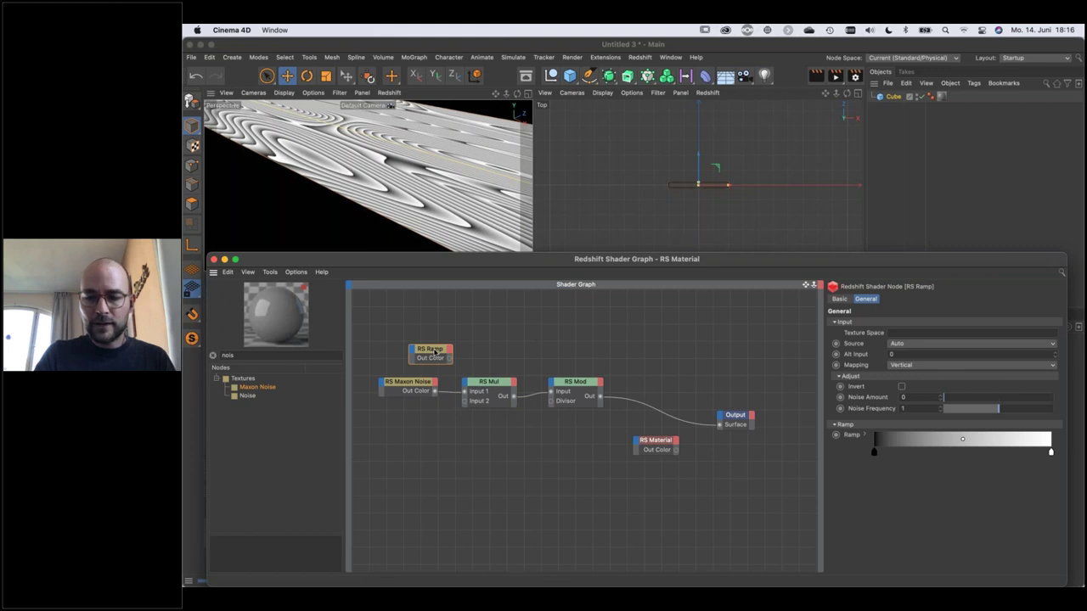
pyautogui.press('BackSpace')
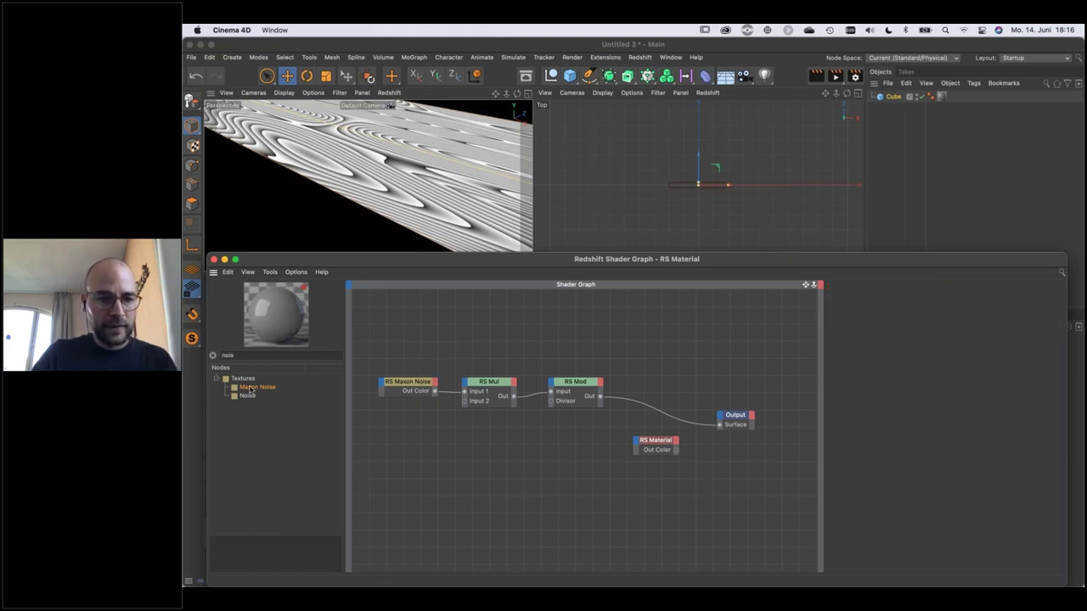
# Add a second RS Maxon Noise below the first, wire its Out Color to the Output's Surface, and set its Type to Cell noise.
pyautogui.moveTo(413, 455); pyautogui.dragTo(720, 424)
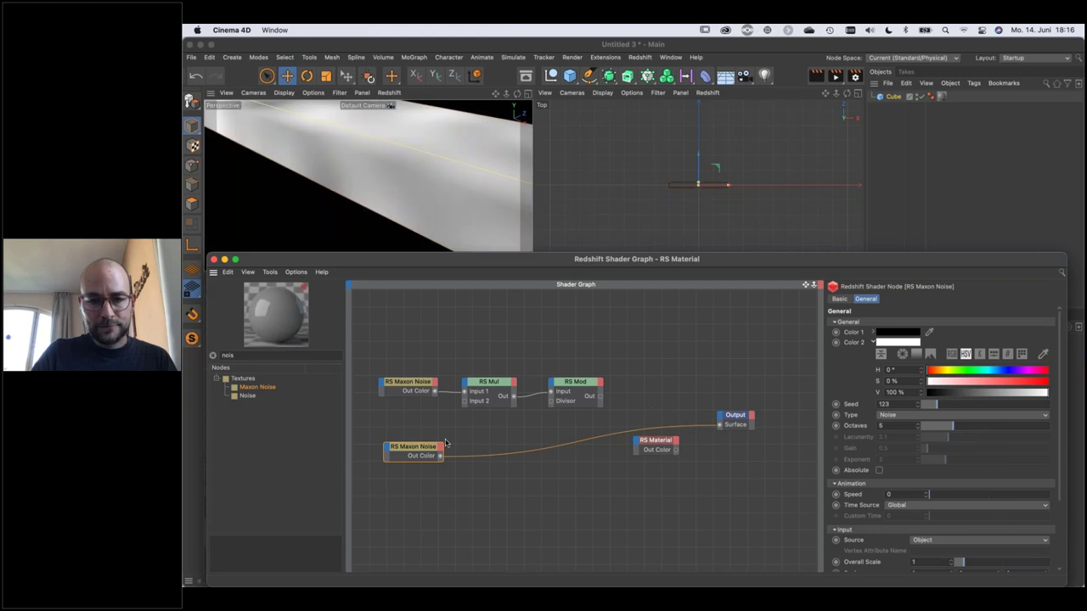
pyautogui.moveTo(445, 442); pyautogui.dragTo(467, 433)
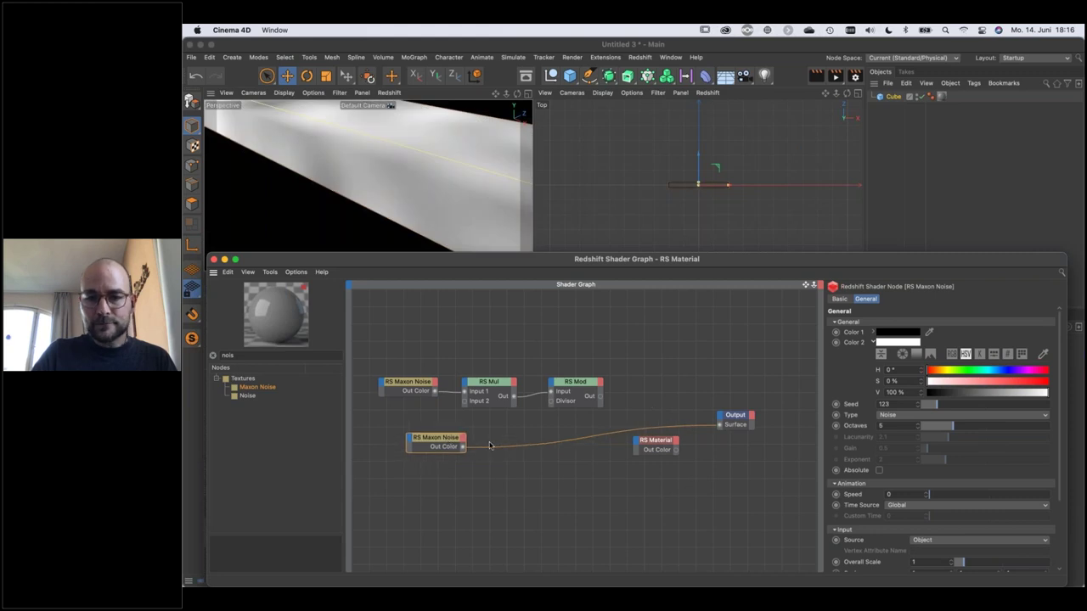
pyautogui.click(896, 416)
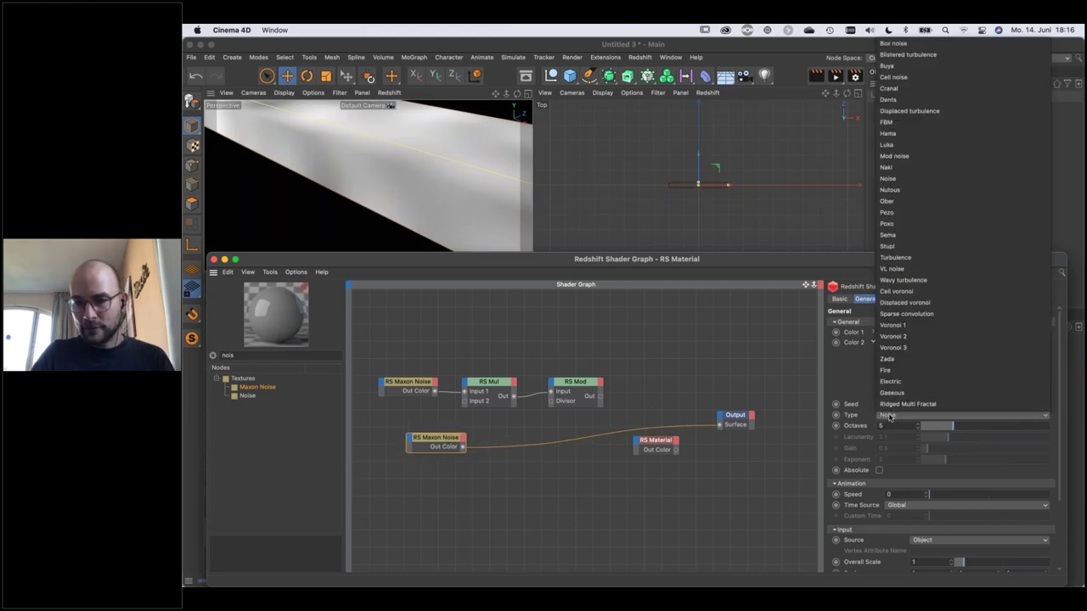
pyautogui.click(894, 77)
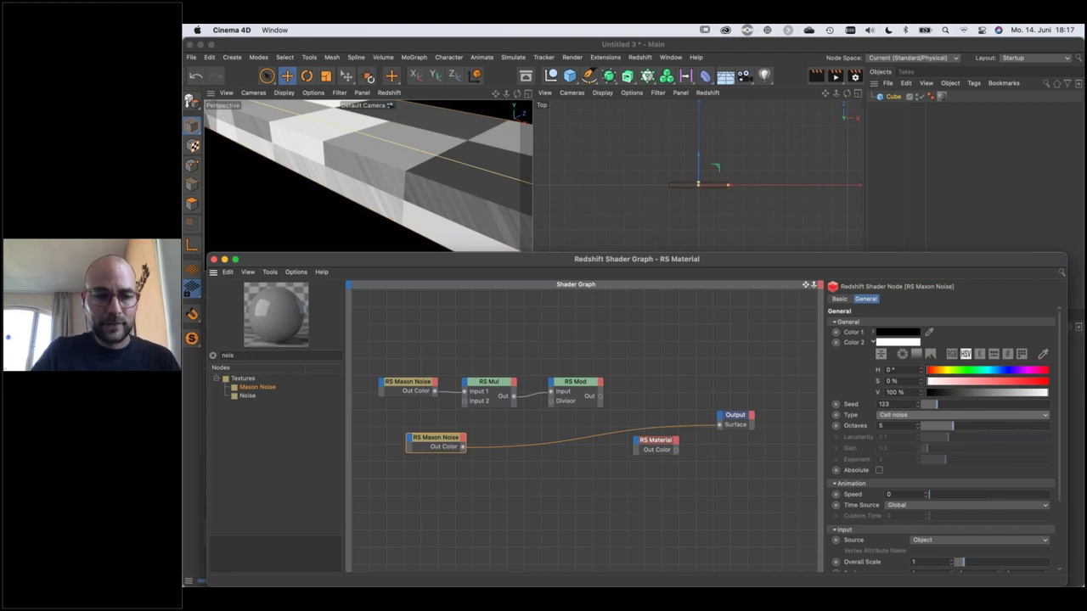
pyautogui.moveTo(444, 440); pyautogui.dragTo(498, 442)
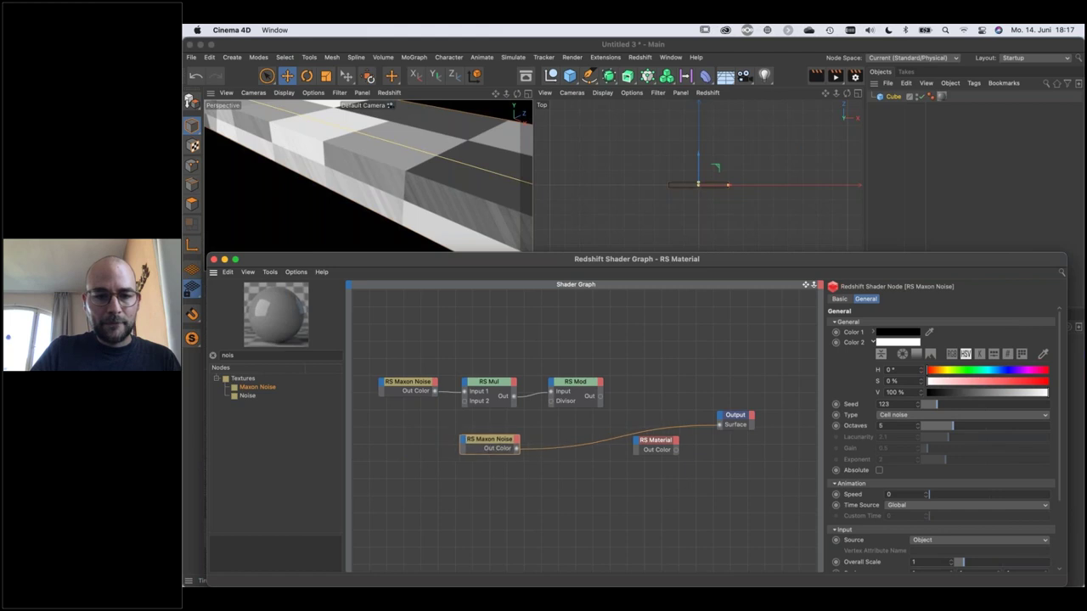
# Try 0.2 as the second Offset value of the cell noise's input coordinates.
pyautogui.scroll(-5, 868, 511)
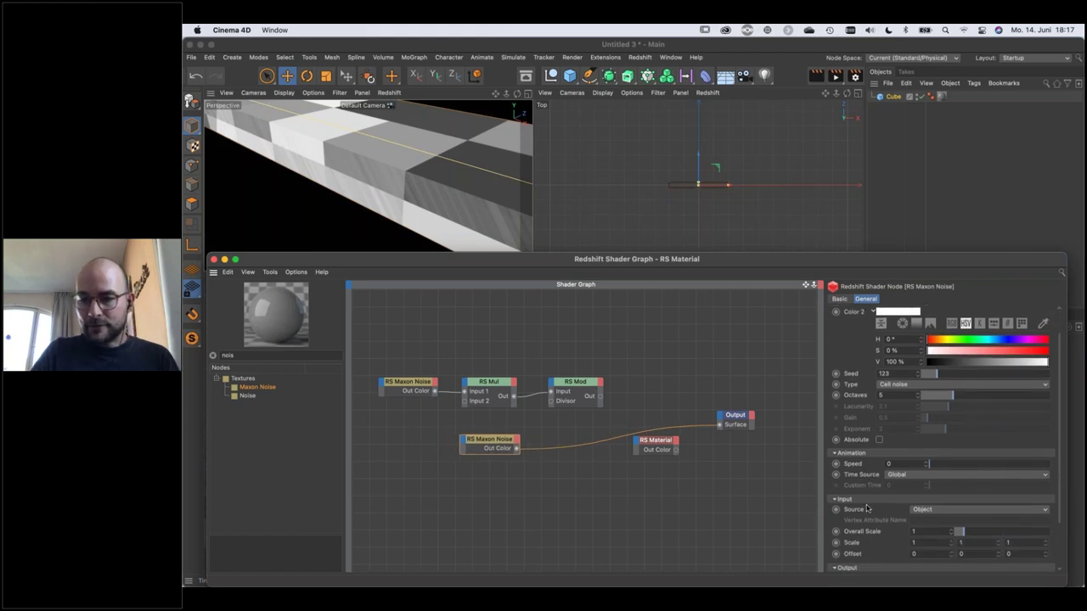
pyautogui.scroll(-1, 866, 511)
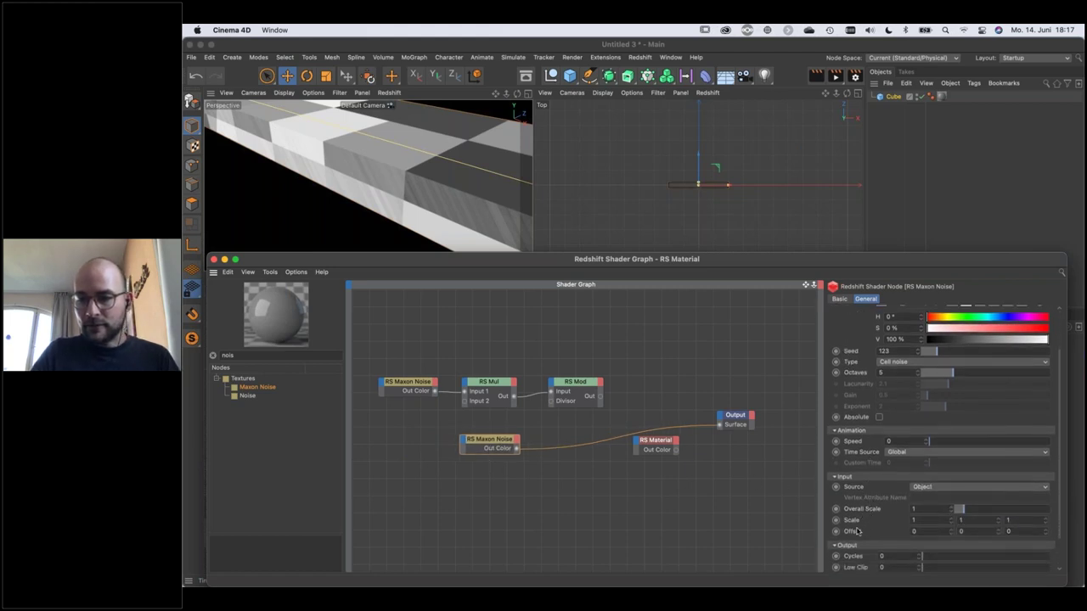
pyautogui.click(920, 530)
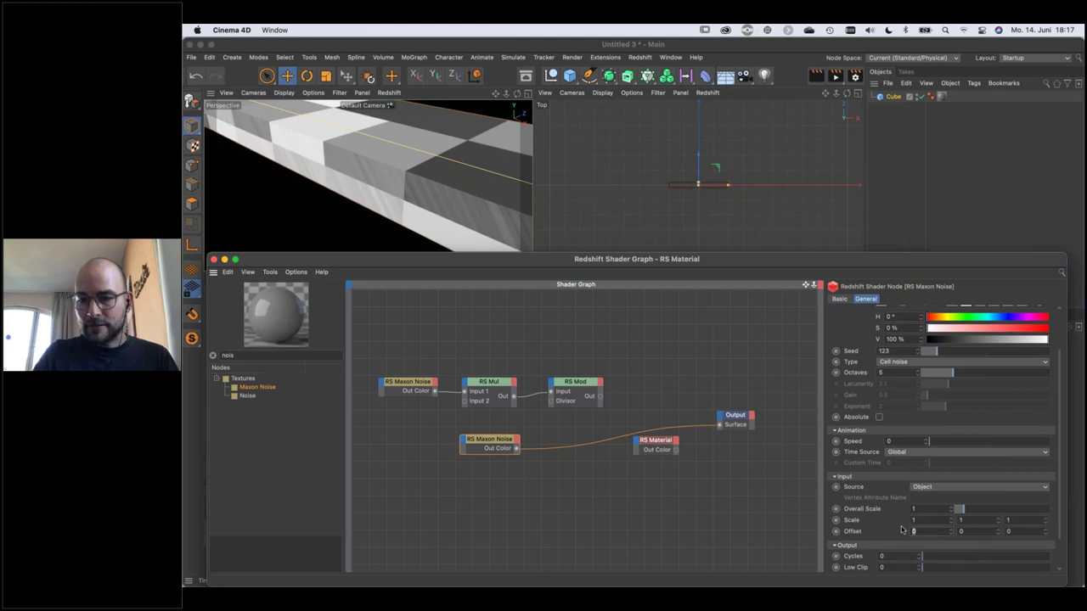
pyautogui.click(963, 530)
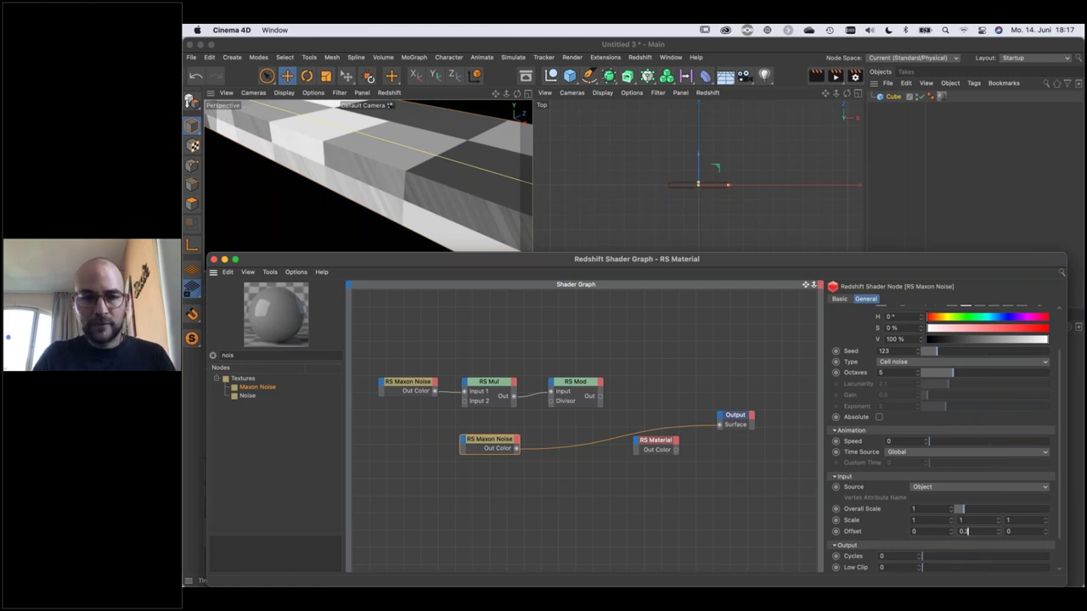
pyautogui.write('0.2')
pyautogui.press('Return')
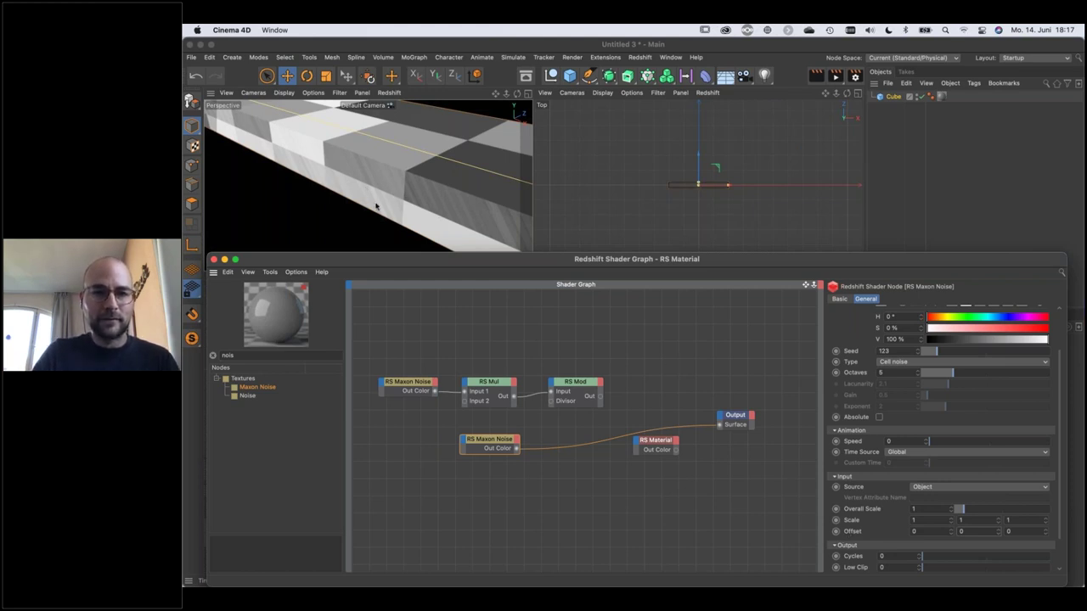
# Add a third RS Maxon Noise, preview it through the Output's Surface, and set its Overall Scale to 0.1.
pyautogui.moveTo(261, 388); pyautogui.dragTo(720, 425)
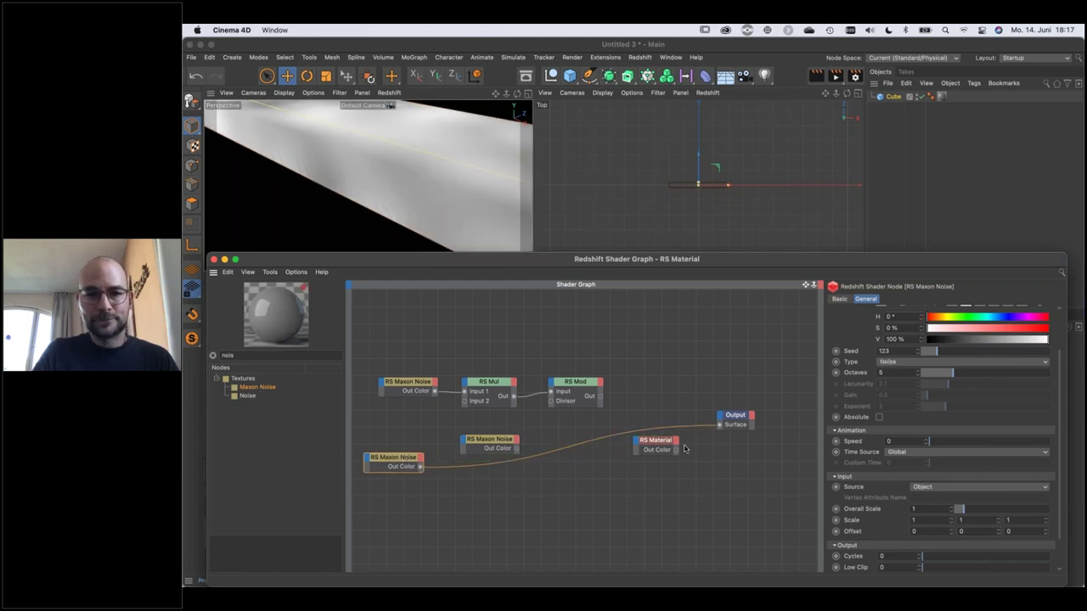
pyautogui.doubleClick(918, 511)
pyautogui.write('0.1')
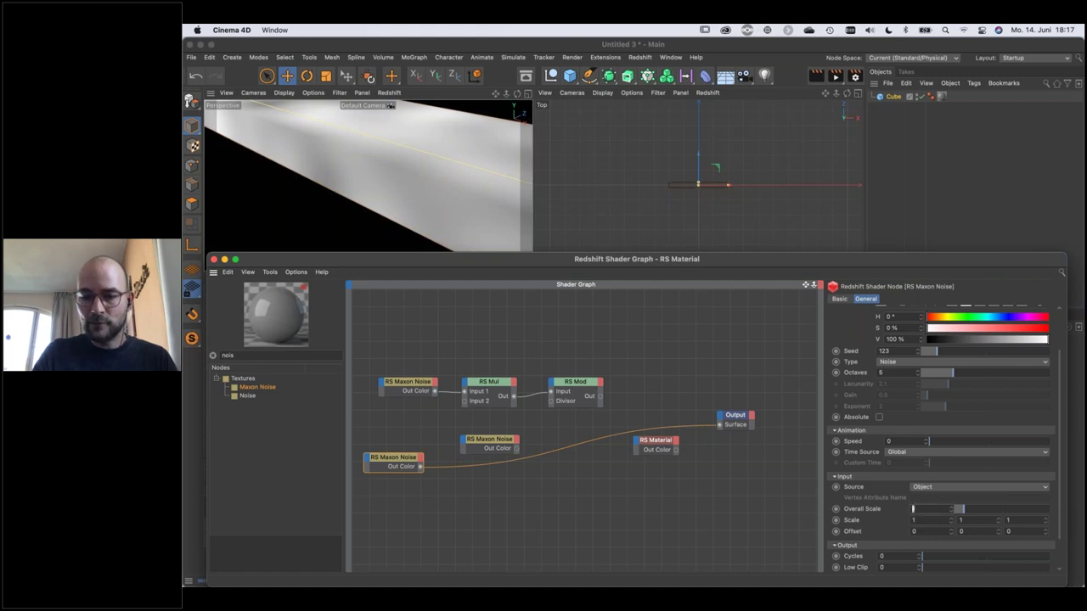
pyautogui.press('Return')
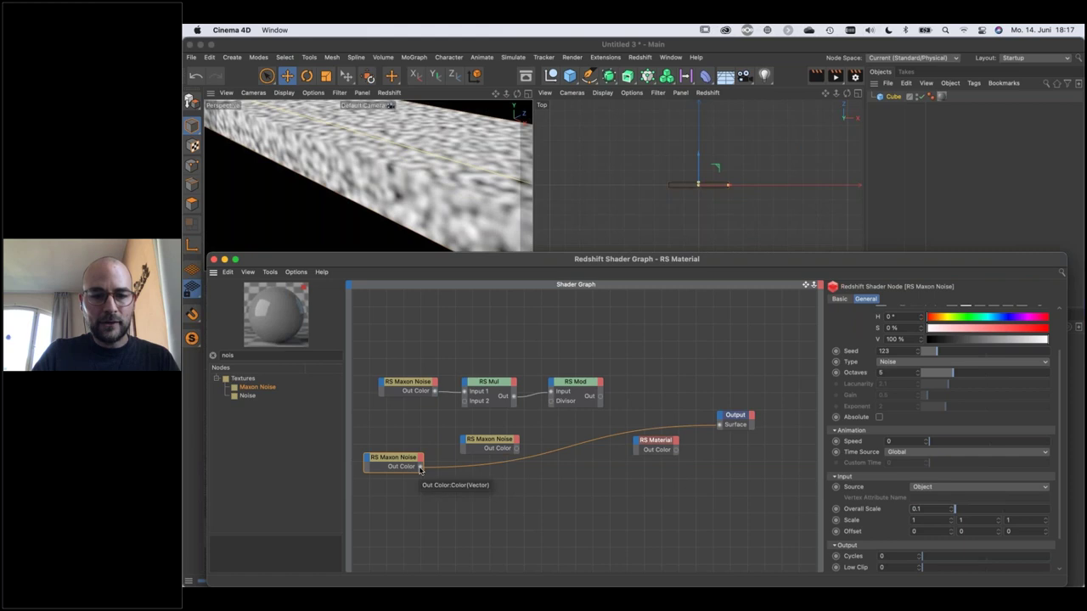
# Feed the 0.1-scale noise into the cell noise's Coord Offset and route the cell noise into the Output's Surface.
pyautogui.moveTo(419, 468); pyautogui.dragTo(539, 494)
pyautogui.moveTo(544, 452); pyautogui.dragTo(637, 443)
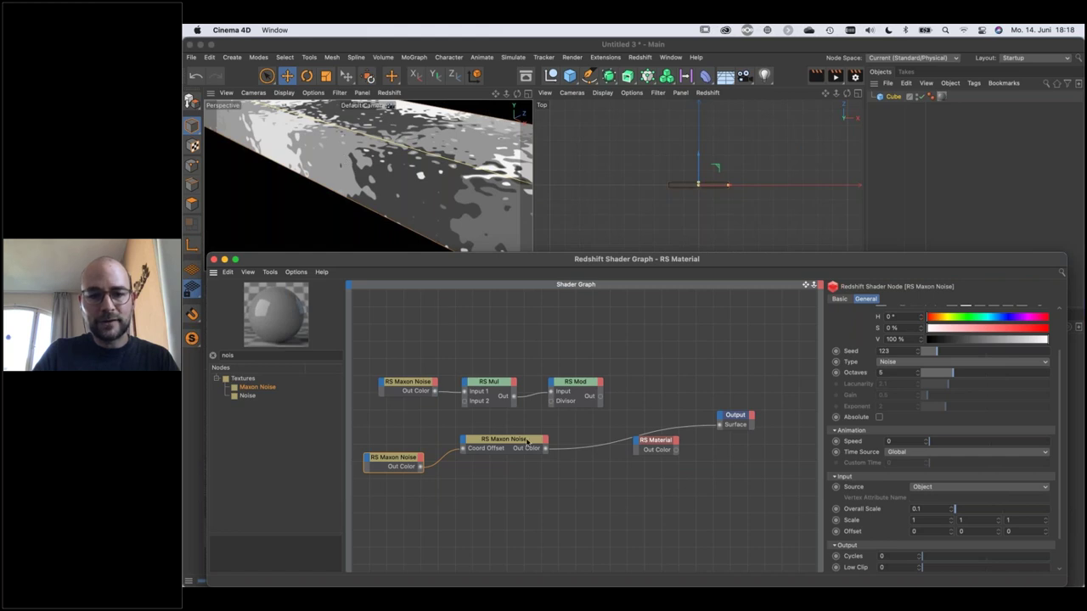
pyautogui.moveTo(524, 444); pyautogui.dragTo(516, 447)
# Weaken the distortion noise by setting the brightness (V) of its Color 2 to 20%.
pyautogui.click(403, 463)
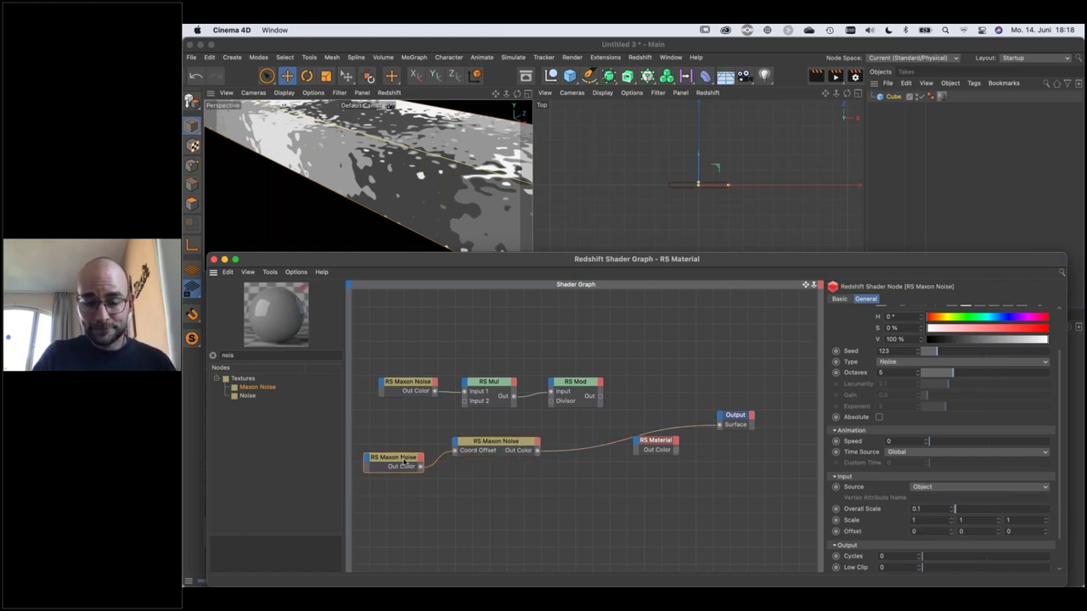
pyautogui.scroll(1, 846, 354)
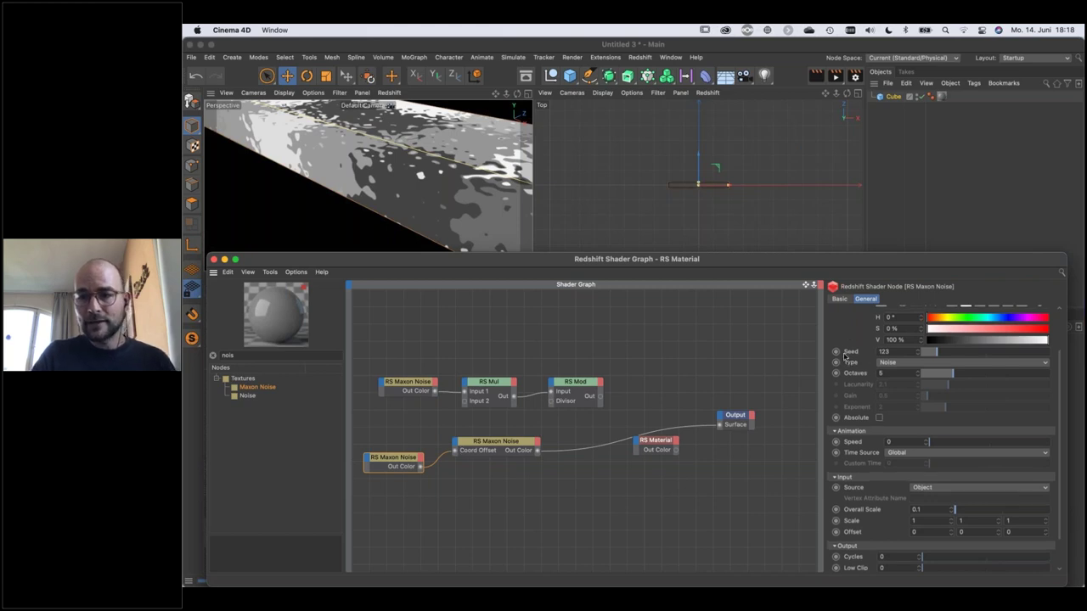
pyautogui.scroll(5, 846, 355)
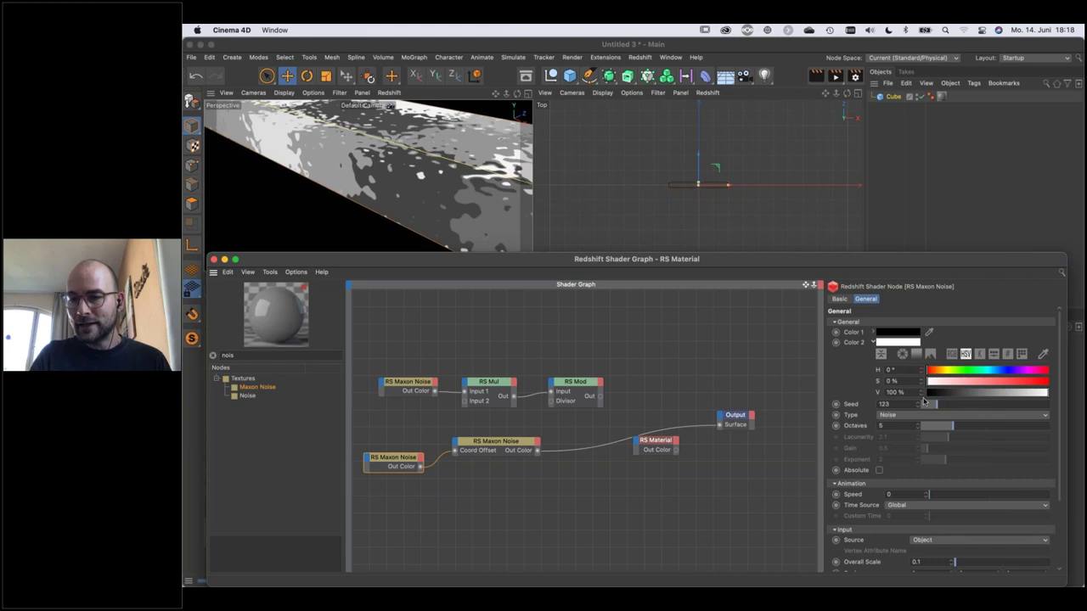
pyautogui.click(873, 342)
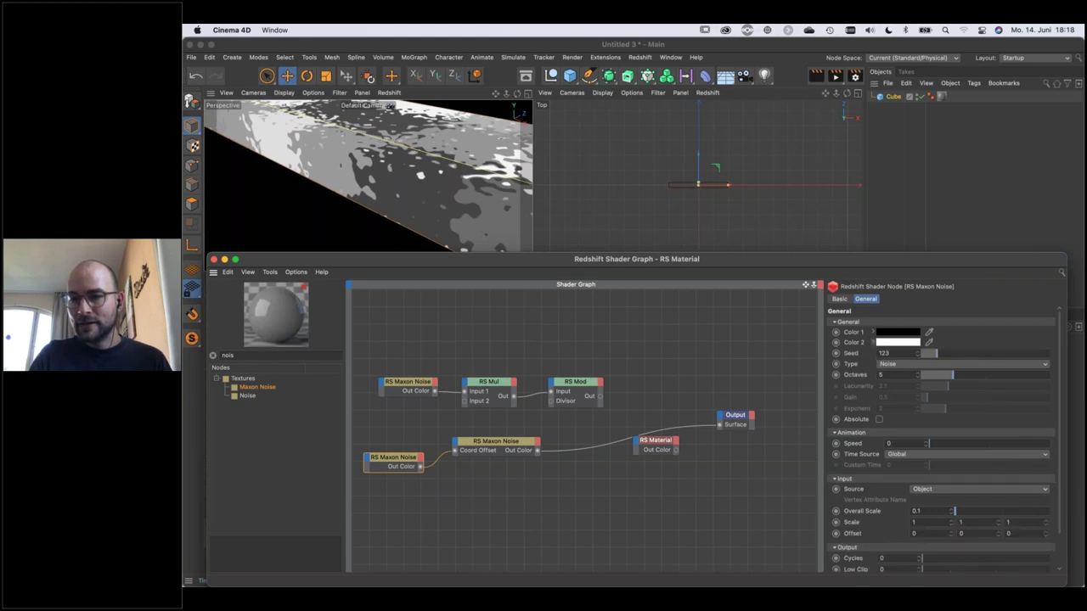
pyautogui.click(873, 342)
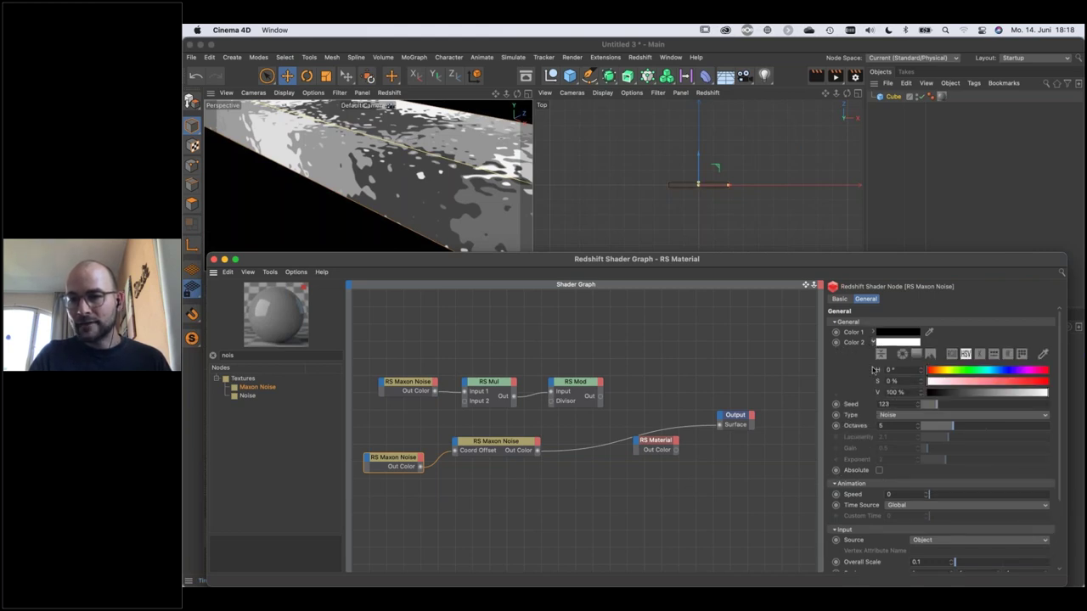
pyautogui.moveTo(1040, 396); pyautogui.dragTo(951, 400)
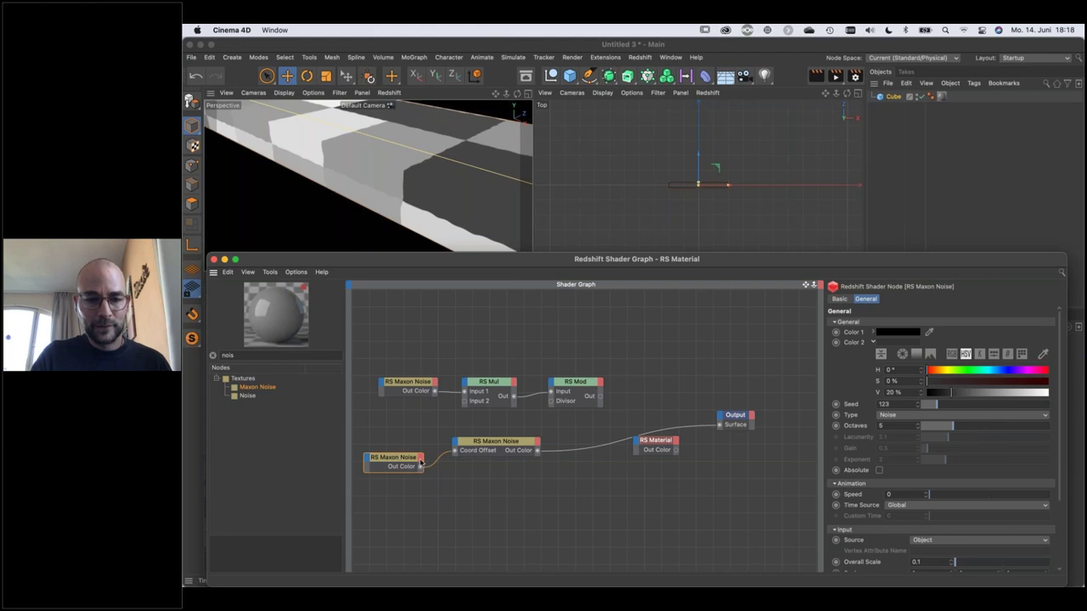
# Connect the distortion noise's Out Color to the Coord Offset of the Maxon Noise that feeds RS Mul.
pyautogui.moveTo(419, 462); pyautogui.dragTo(512, 454, button='middle')
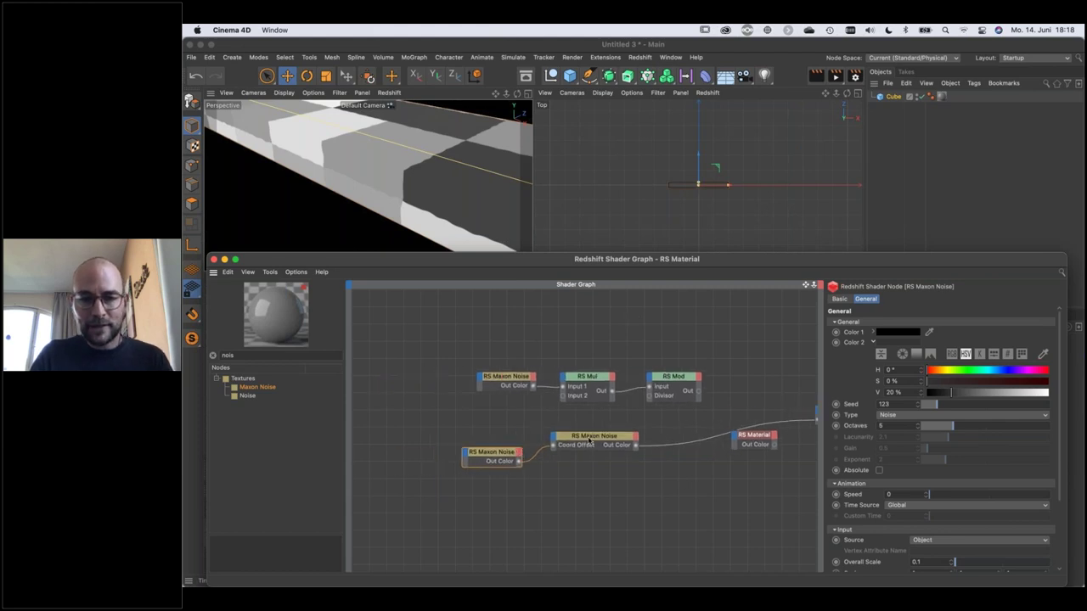
pyautogui.moveTo(496, 457); pyautogui.dragTo(479, 382)
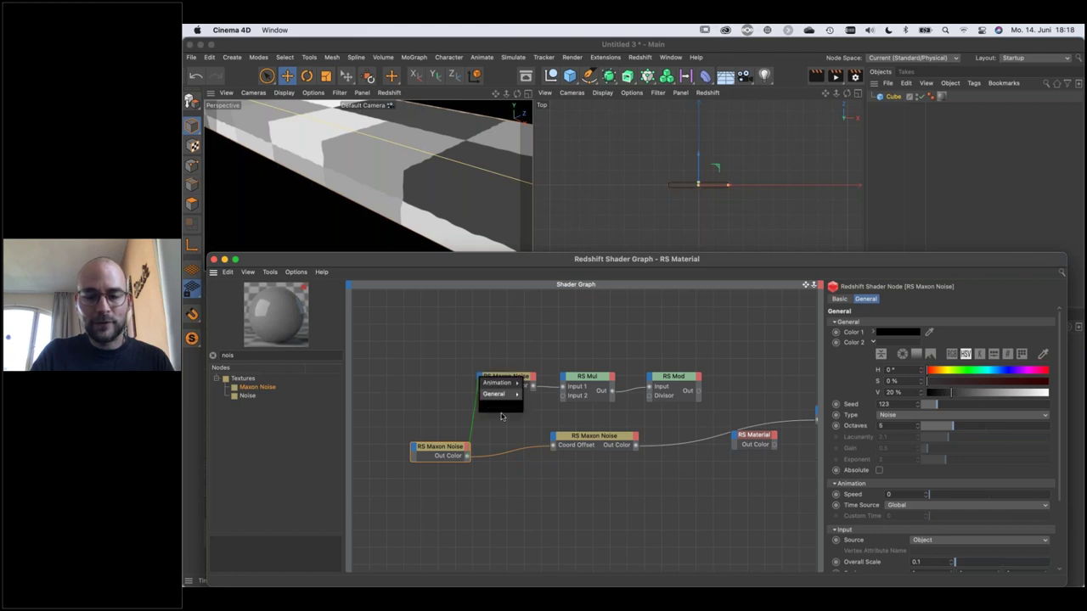
pyautogui.moveTo(501, 413)
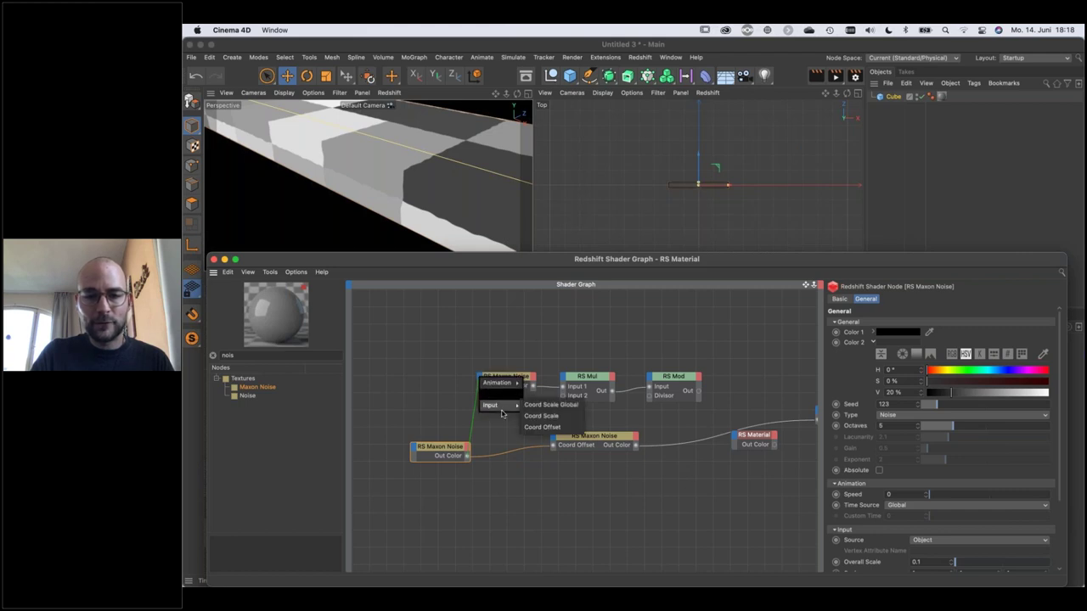
pyautogui.click(548, 427)
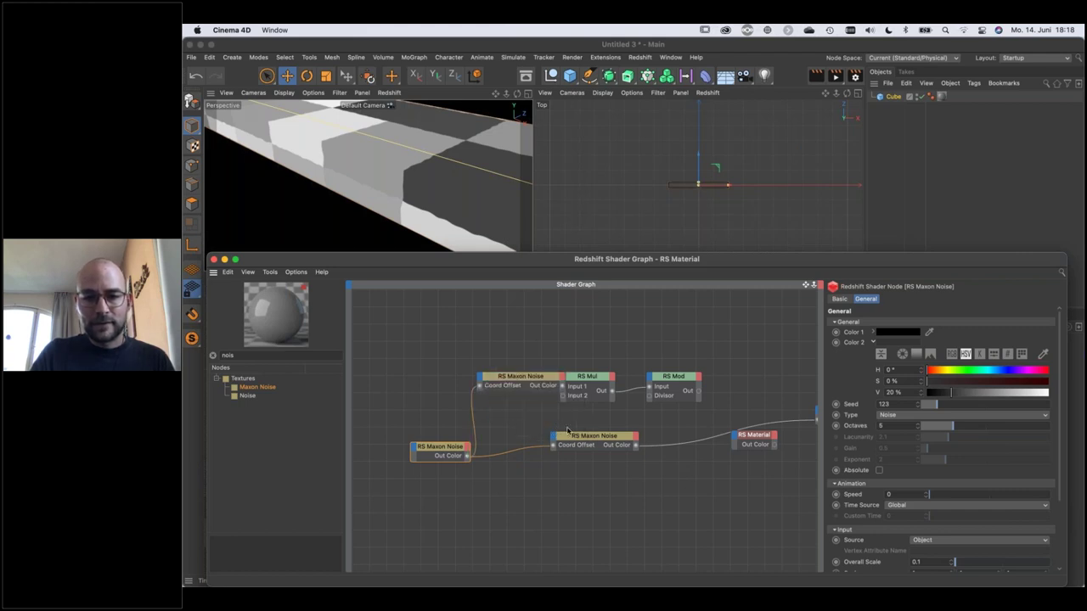
# Reconnect the RS Mod node's Out to the Output's Surface.
pyautogui.click(594, 384)
pyautogui.moveTo(633, 315); pyautogui.dragTo(544, 317, button='middle')
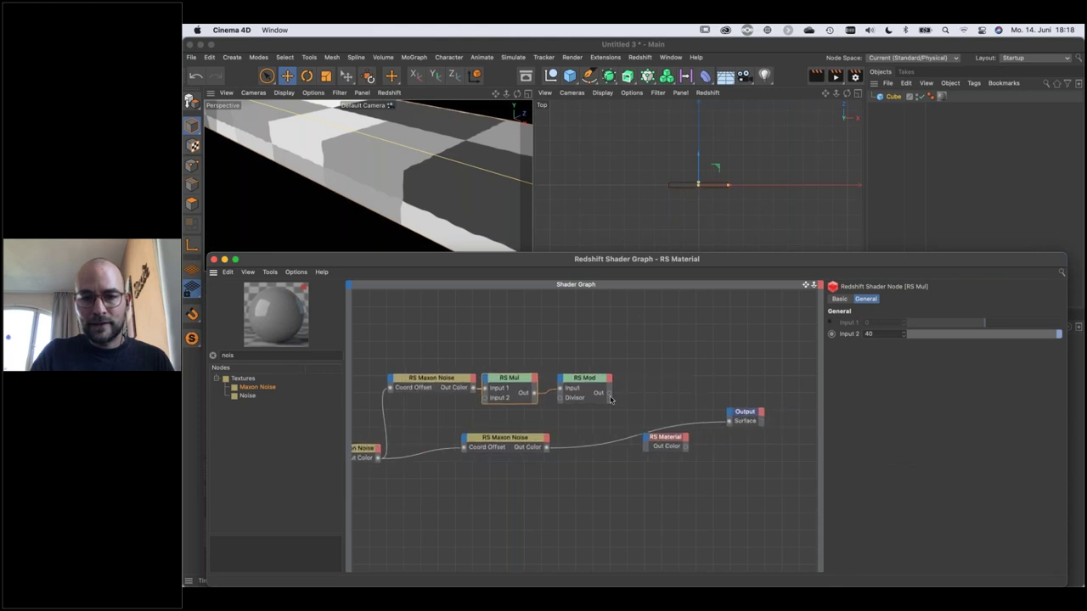
pyautogui.moveTo(609, 392); pyautogui.dragTo(728, 422)
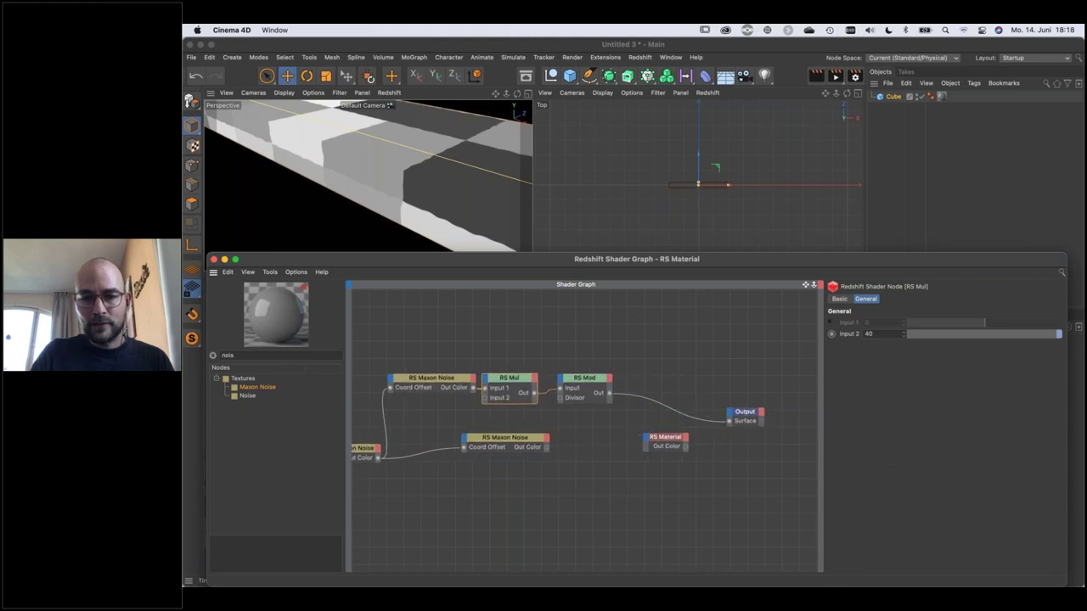
# Delete the cell noise node and place the distortion noise just beside the Maxon Noise it drives.
pyautogui.click(508, 458)
pyautogui.click(514, 444)
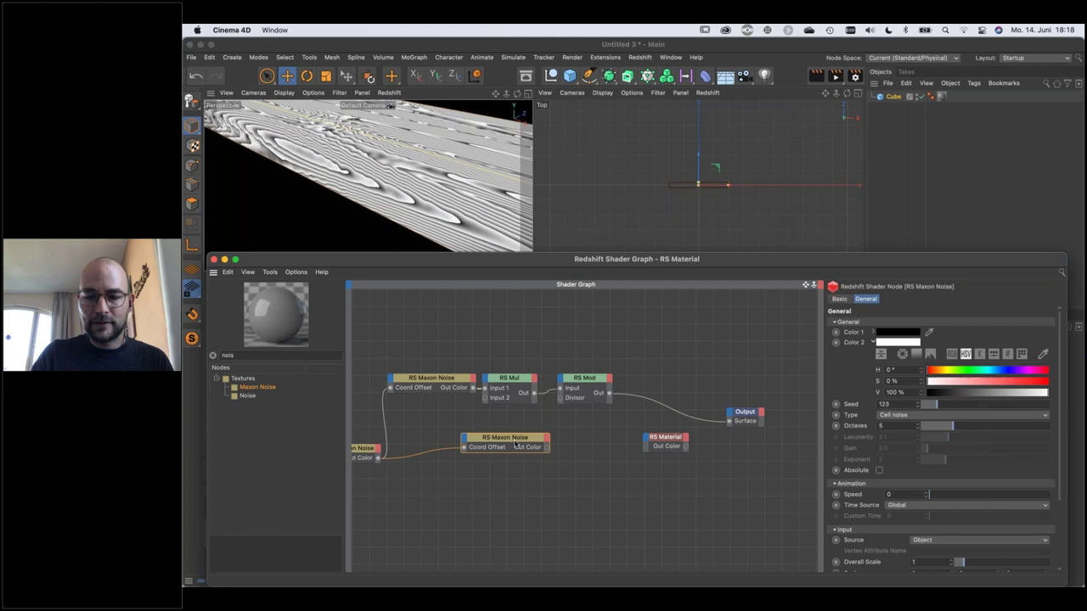
pyautogui.press('Delete')
pyautogui.moveTo(635, 316); pyautogui.dragTo(706, 352, button='middle')
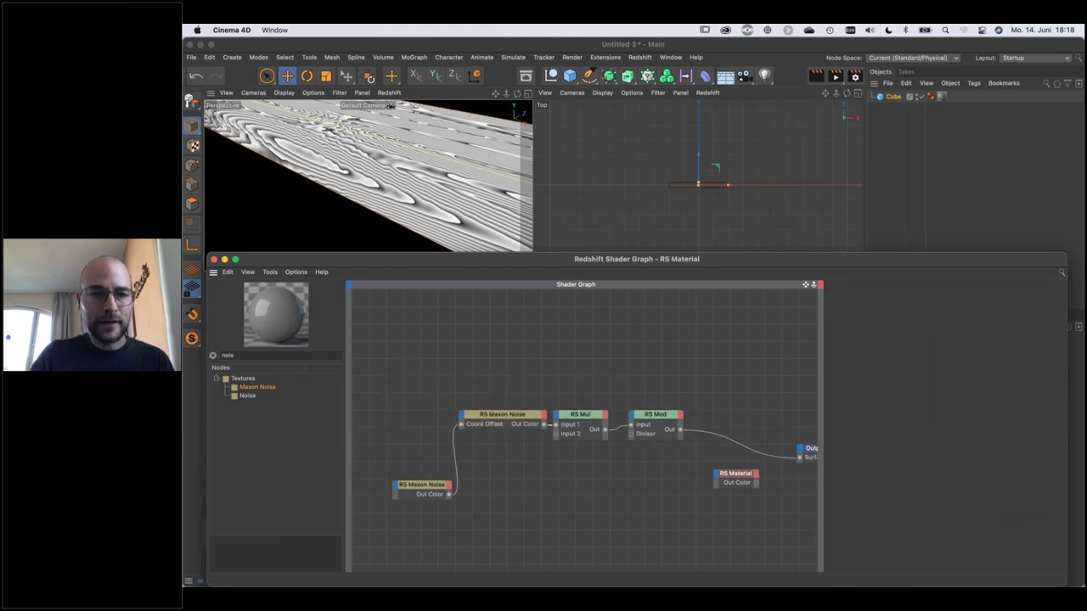
pyautogui.moveTo(416, 486); pyautogui.dragTo(404, 434)
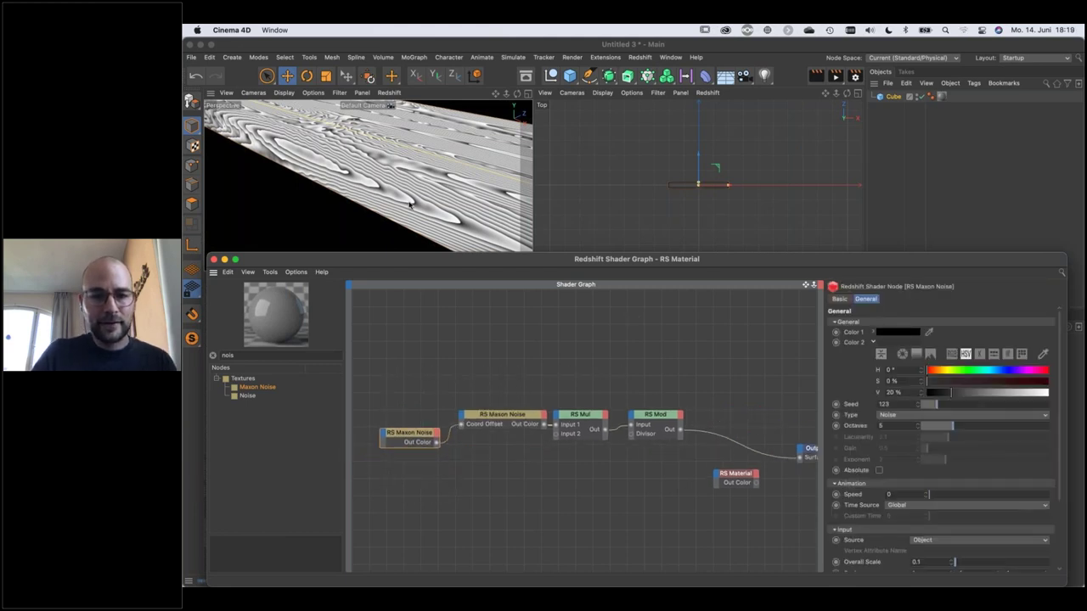
# Examine the distorted ring pattern on the plank's top, side and end grain in the perspective view.
pyautogui.click(453, 228)
pyautogui.press('h')
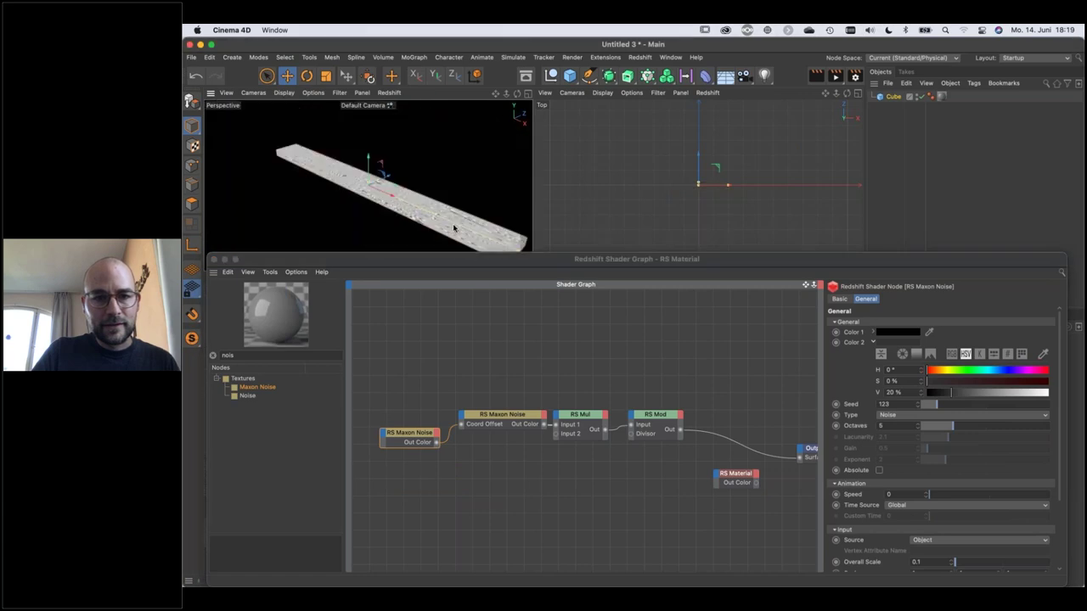
pyautogui.scroll(10, 487, 235)
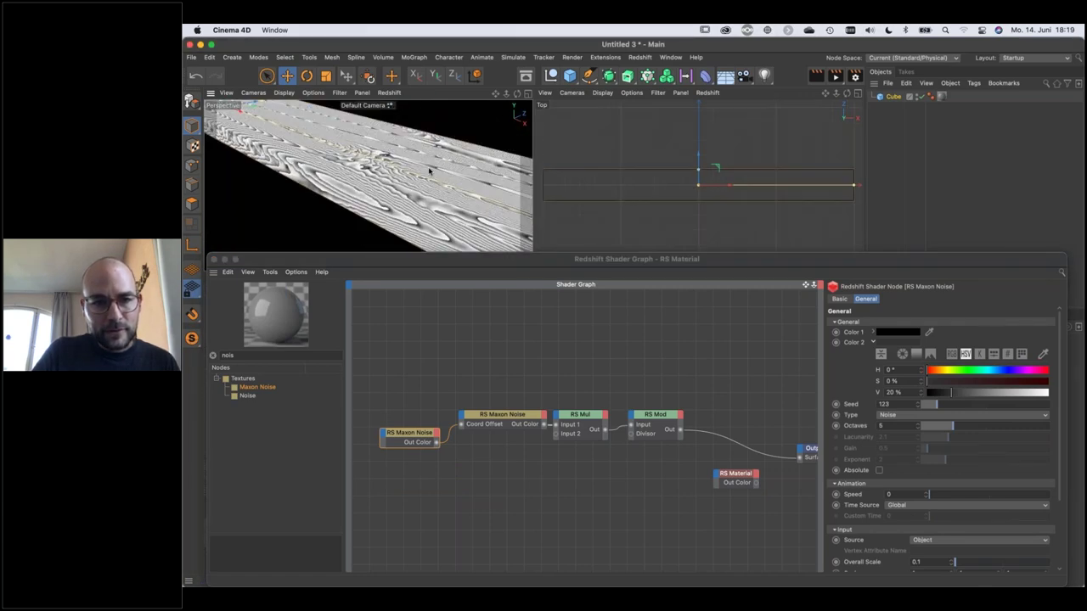
pyautogui.keyDown('alt'); pyautogui.moveTo(471, 190); pyautogui.dragTo(397, 194); pyautogui.keyUp('alt')
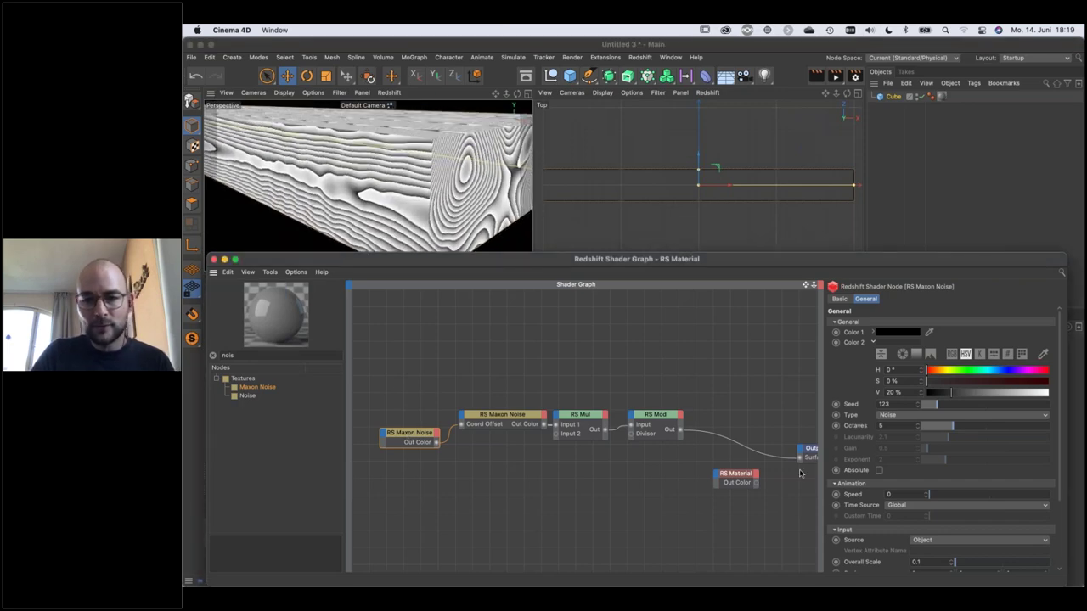
# Set the distortion noise's first scale value to 3 so its pattern stretches along the plank.
pyautogui.scroll(-2, 856, 511)
pyautogui.scroll(-2, 856, 511)
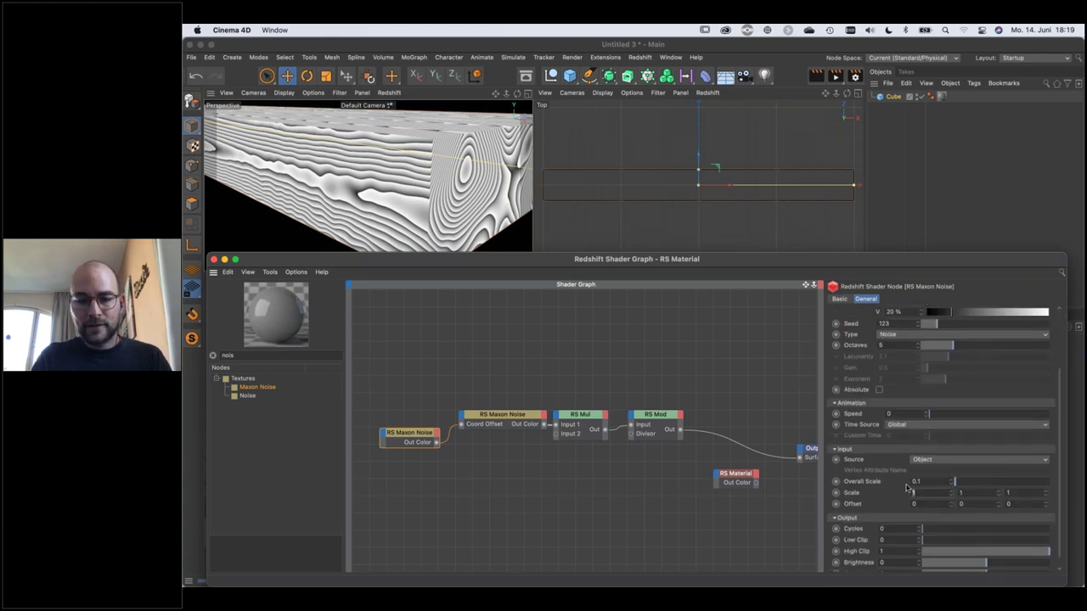
pyautogui.press('Return')
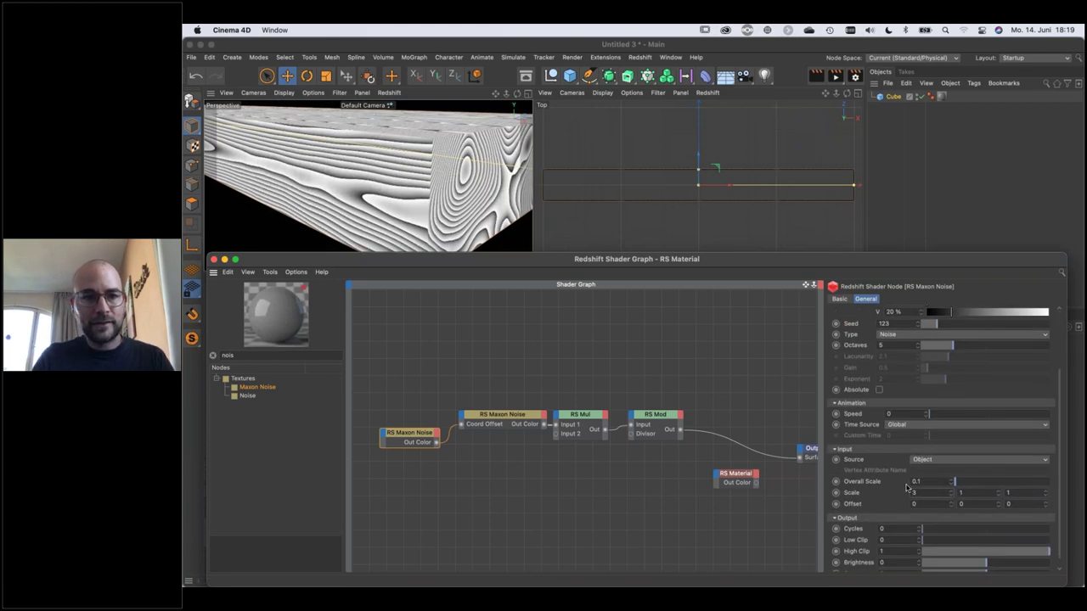
# Set the brightness of the distortion noise's Color 2 to 24 %.
pyautogui.click(940, 313)
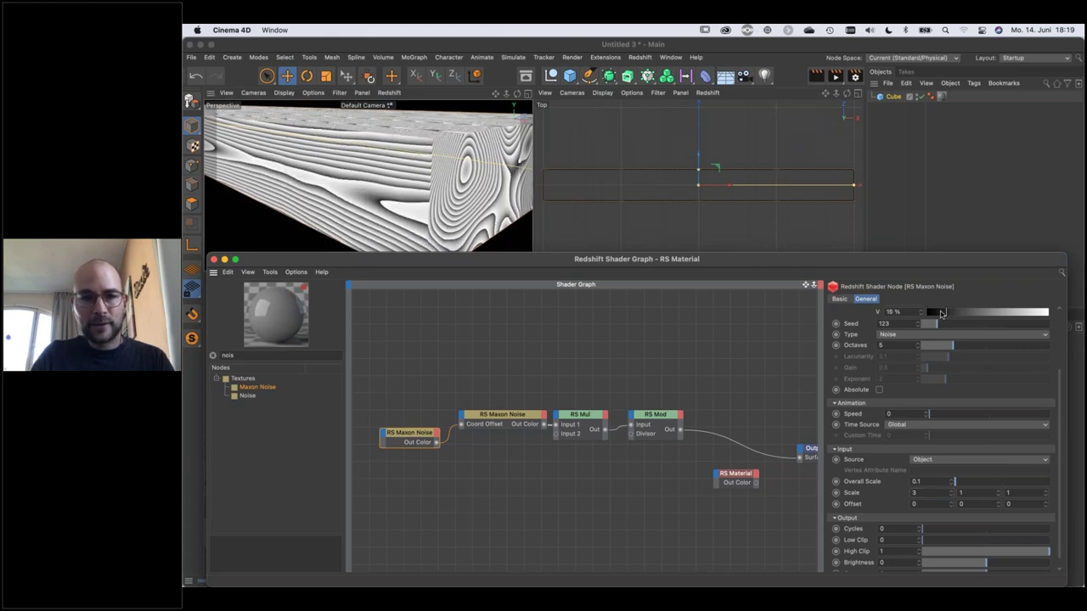
pyautogui.click(951, 316)
pyautogui.moveTo(951, 316); pyautogui.dragTo(956, 317)
pyautogui.keyDown('alt'); pyautogui.moveTo(346, 181); pyautogui.dragTo(357, 168); pyautogui.keyUp('alt')
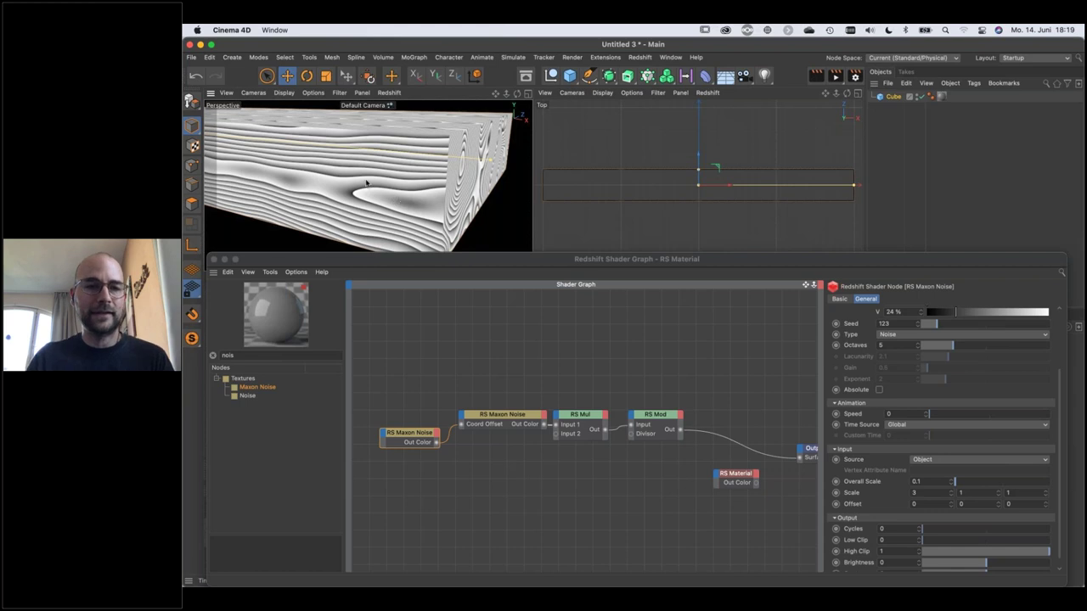
pyautogui.keyDown('alt'); pyautogui.moveTo(301, 182); pyautogui.dragTo(368, 198); pyautogui.keyUp('alt')
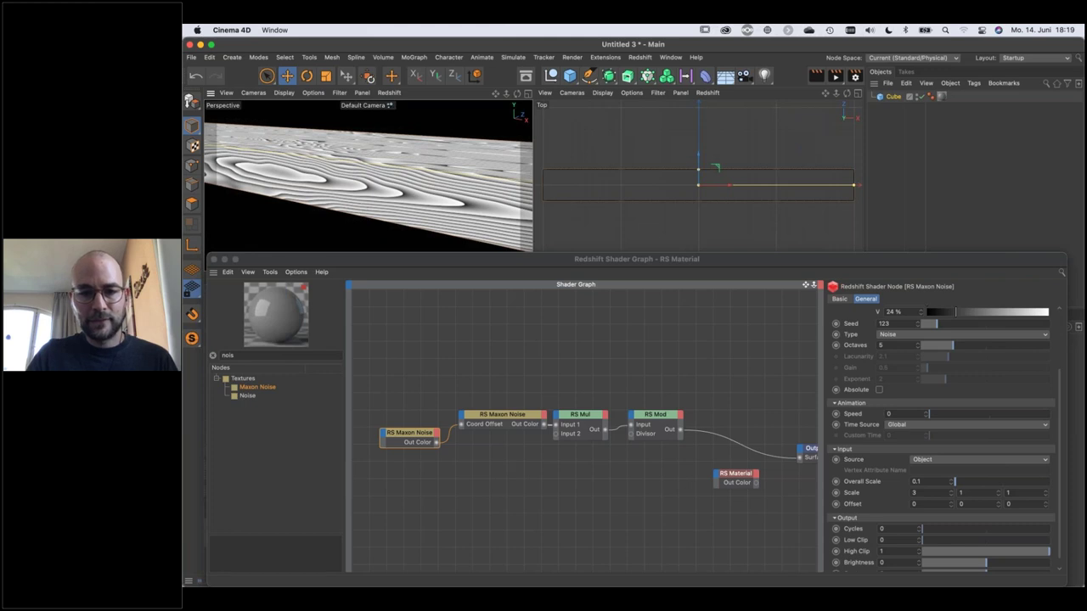
# Enable the fillet on the plank's cube and set its fillet radius to 0.5 cm.
pyautogui.moveTo(494, 418); pyautogui.dragTo(489, 417)
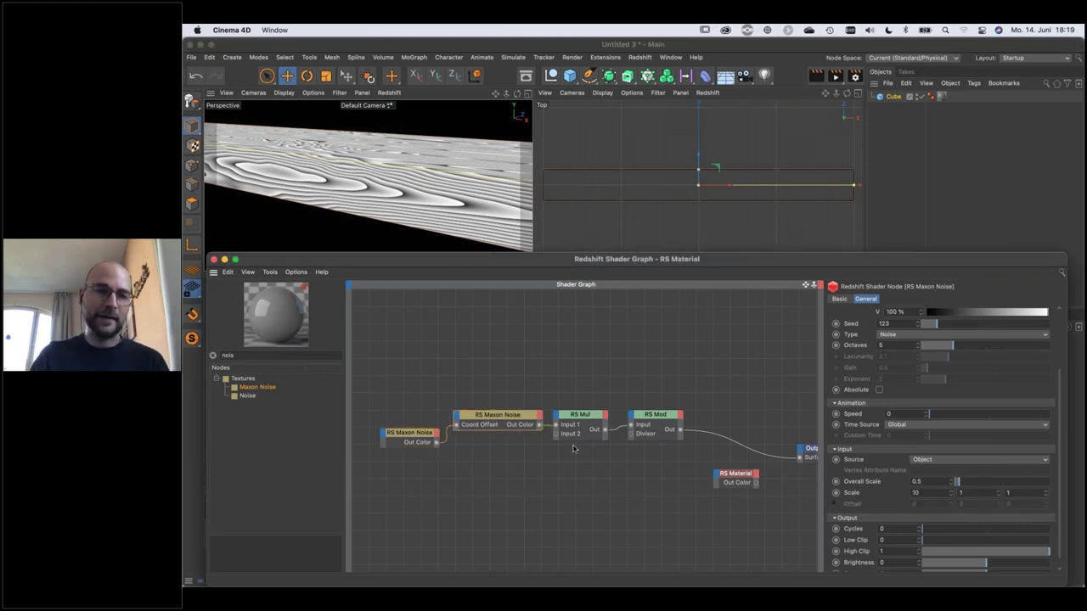
pyautogui.keyDown('alt'); pyautogui.moveTo(411, 198); pyautogui.dragTo(632, 315); pyautogui.keyUp('alt')
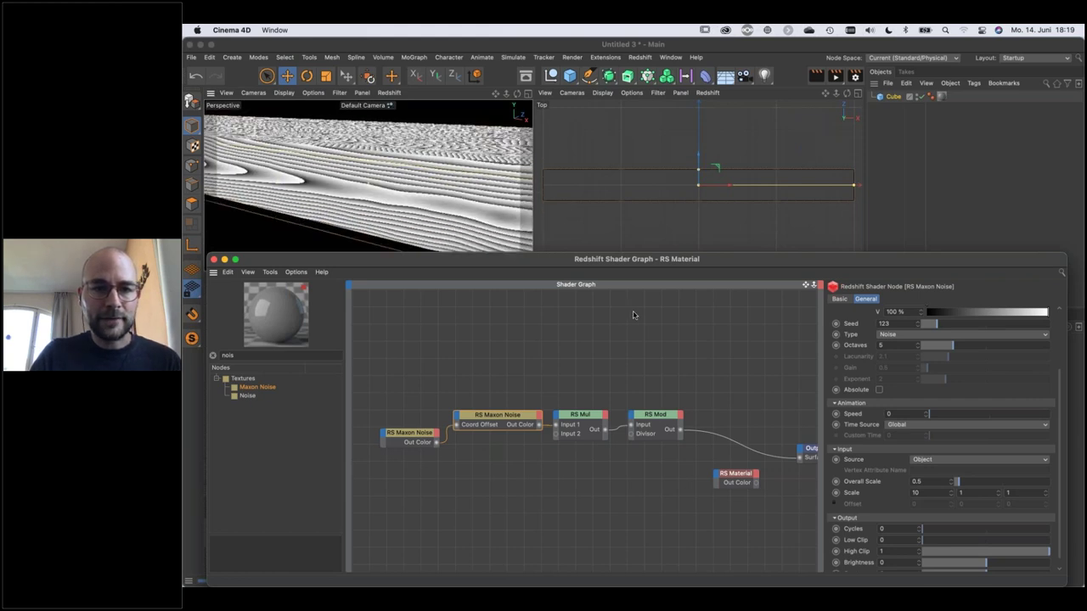
pyautogui.keyDown('alt'); pyautogui.moveTo(474, 217); pyautogui.dragTo(474, 240); pyautogui.keyUp('alt')
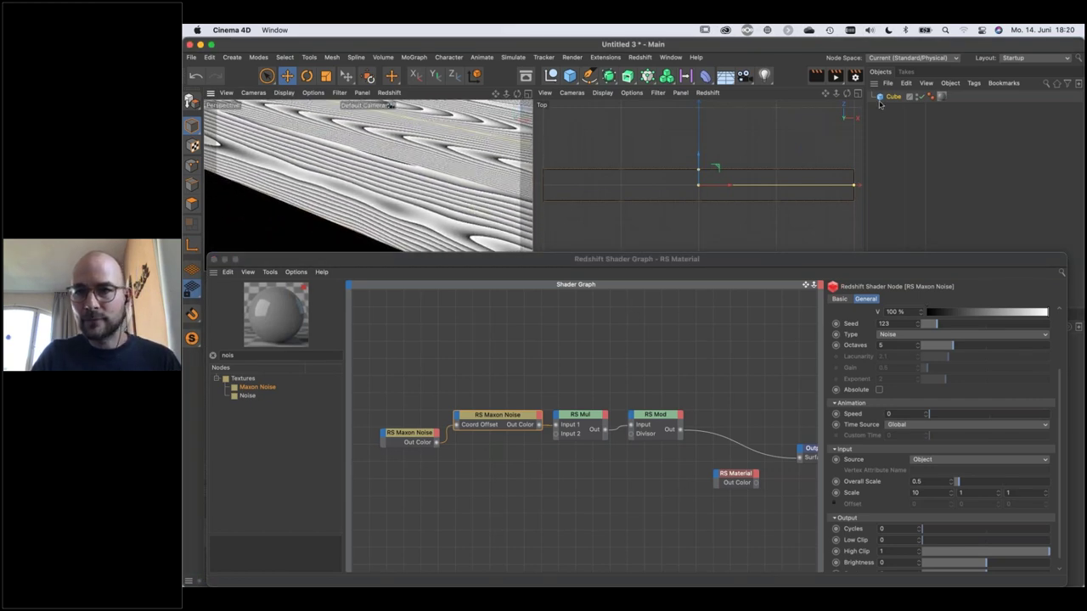
pyautogui.moveTo(916, 259); pyautogui.dragTo(692, 259)
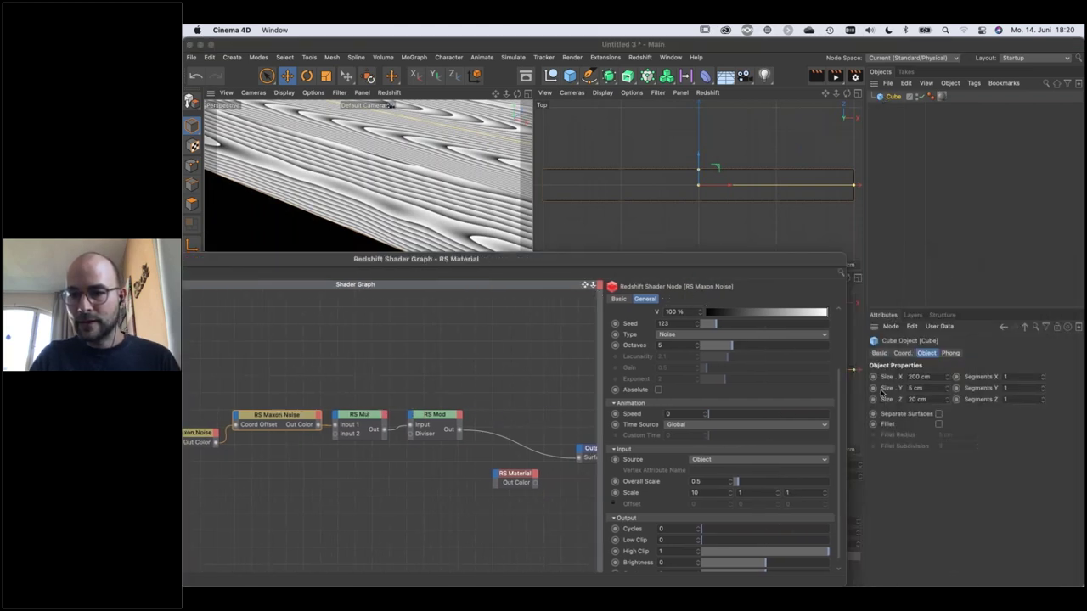
pyautogui.click(939, 424)
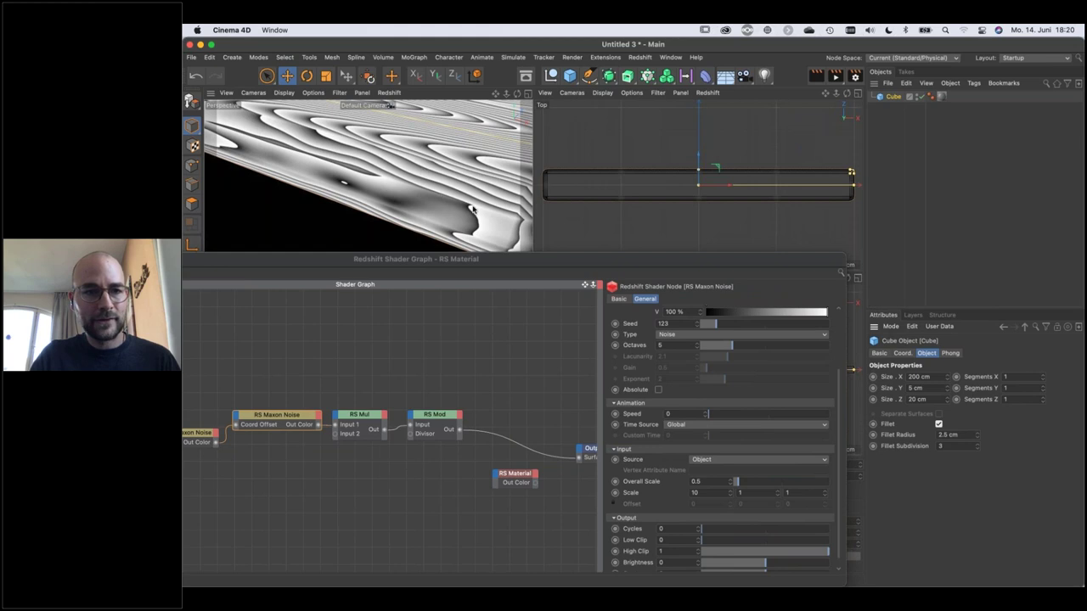
pyautogui.keyDown('alt'); pyautogui.moveTo(436, 198); pyautogui.dragTo(361, 183); pyautogui.keyUp('alt')
pyautogui.doubleClick(947, 435)
pyautogui.write('1.5')
pyautogui.press('Return')
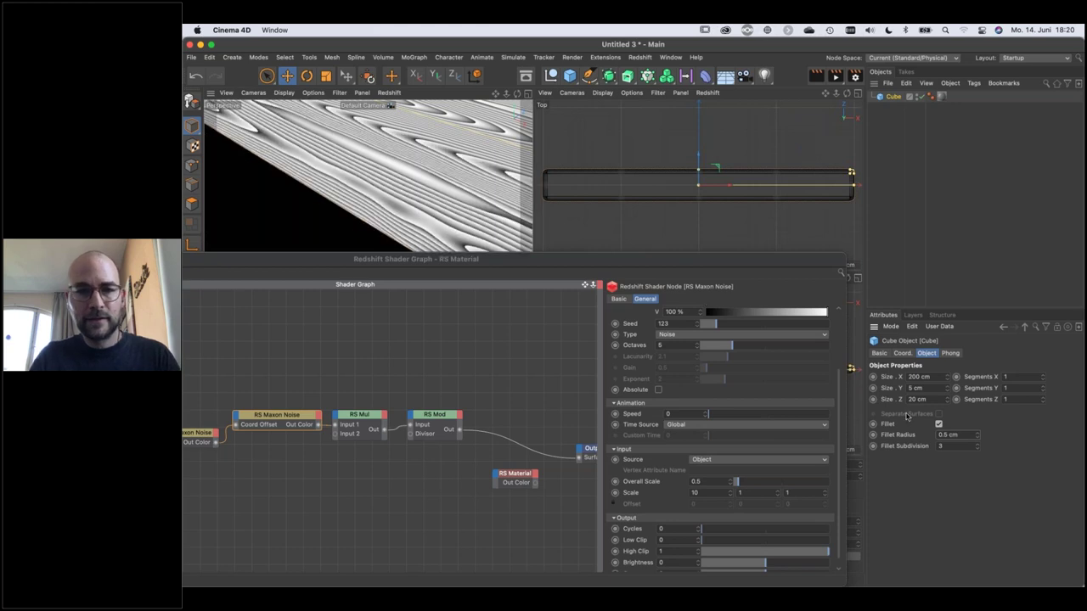
# Set the cube's fillet subdivision to 10.
pyautogui.keyDown('alt'); pyautogui.moveTo(400, 203); pyautogui.dragTo(422, 197); pyautogui.keyUp('alt')
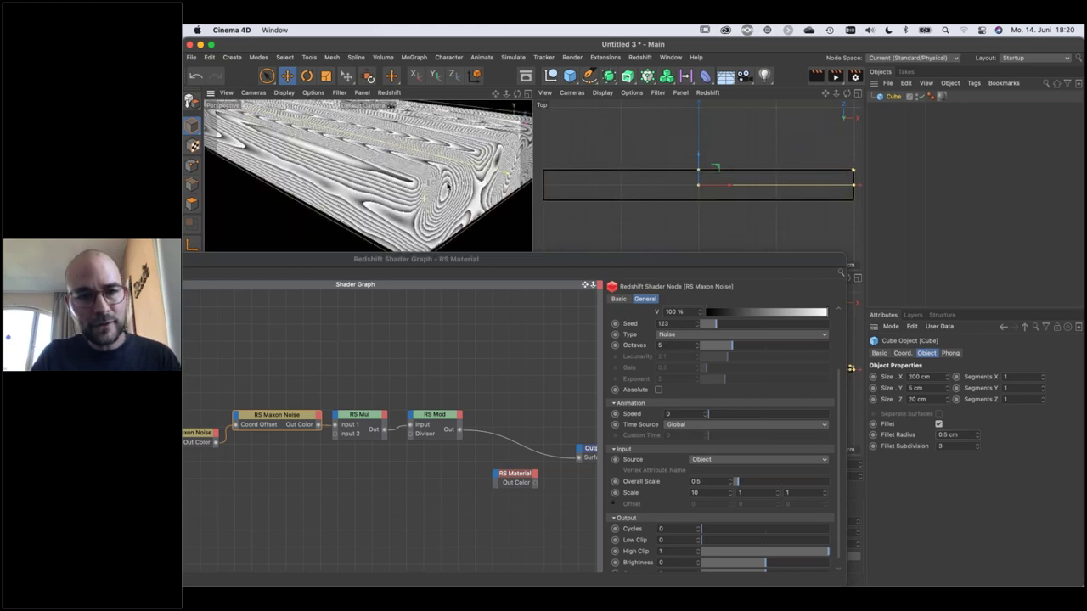
pyautogui.click(291, 421)
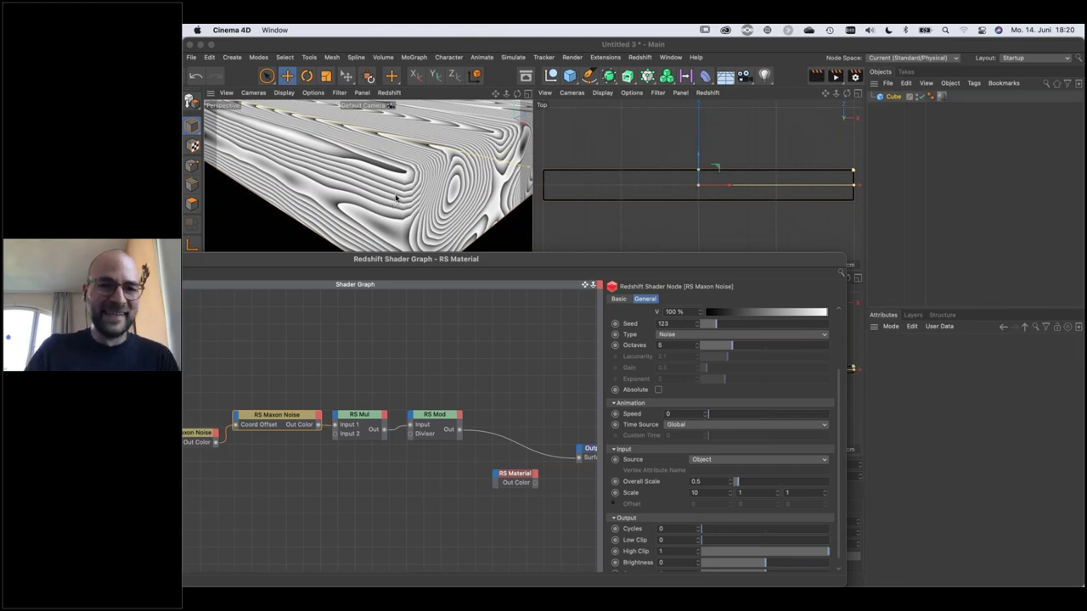
pyautogui.keyDown('alt'); pyautogui.moveTo(383, 182); pyautogui.dragTo(355, 162); pyautogui.keyUp('alt')
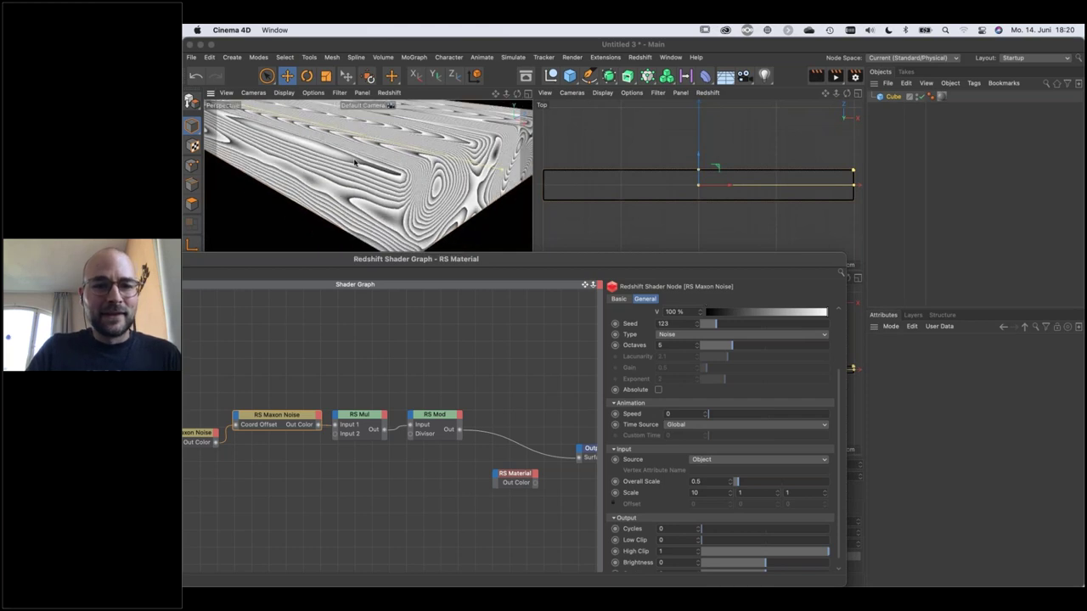
pyautogui.click(886, 99)
pyautogui.click(954, 445)
pyautogui.press('Return')
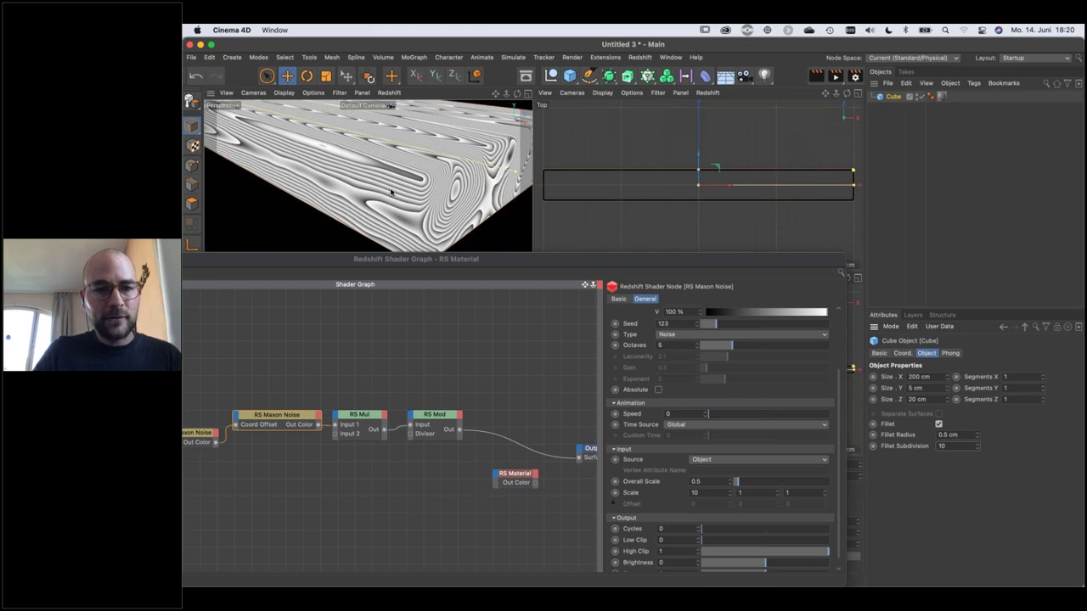
# Widen the shader graph window and move both Maxon Noise nodes, RS Mul and RS Mod together away from the Output to free space.
pyautogui.moveTo(437, 255); pyautogui.dragTo(679, 268)
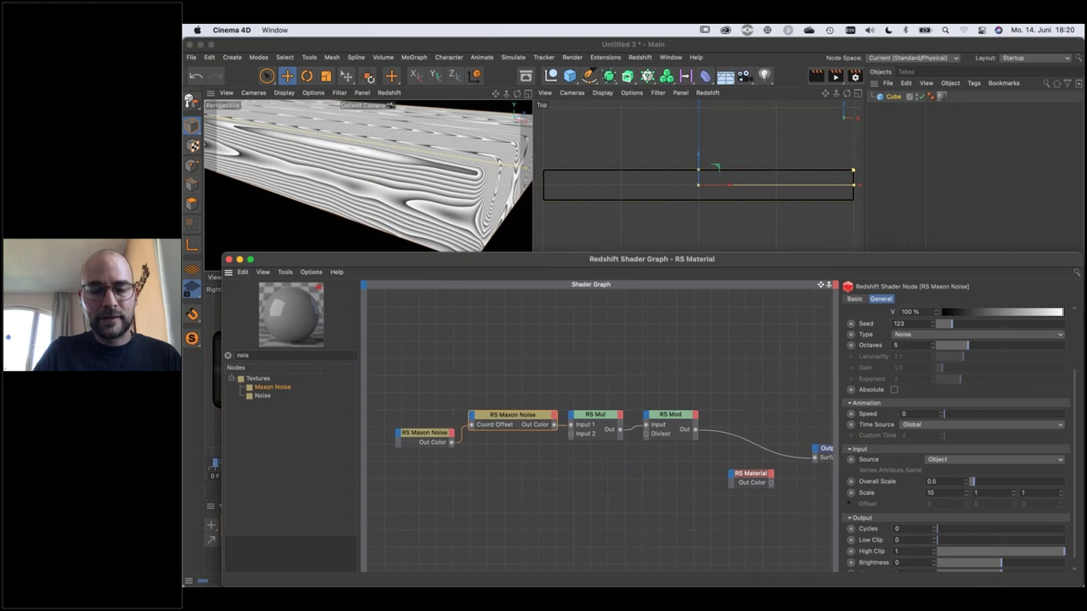
pyautogui.moveTo(211, 309); pyautogui.dragTo(184, 311)
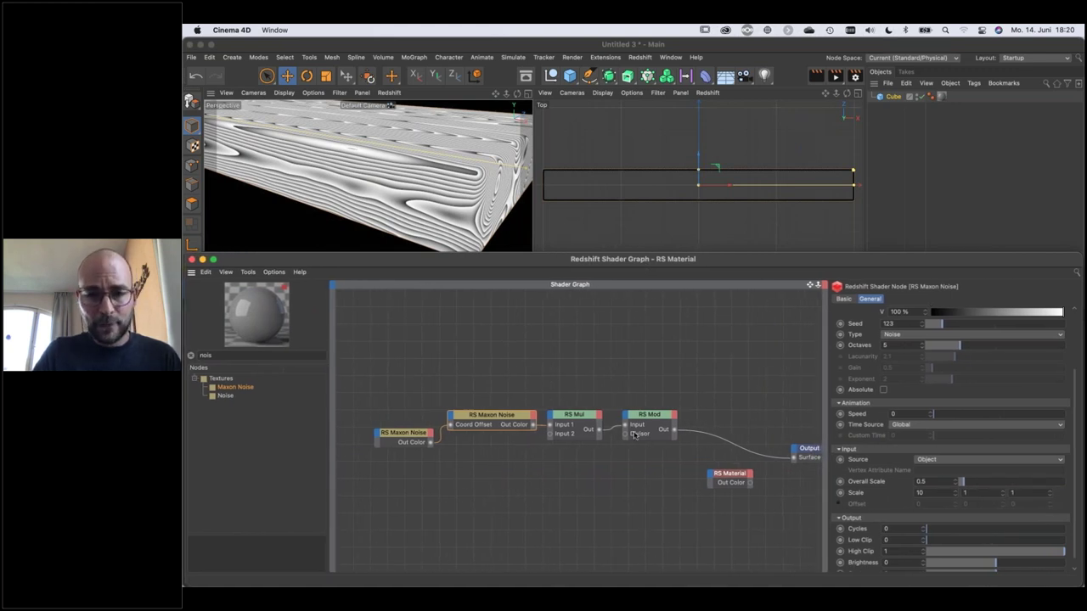
pyautogui.moveTo(386, 391); pyautogui.dragTo(645, 458)
pyautogui.moveTo(629, 418); pyautogui.dragTo(537, 416)
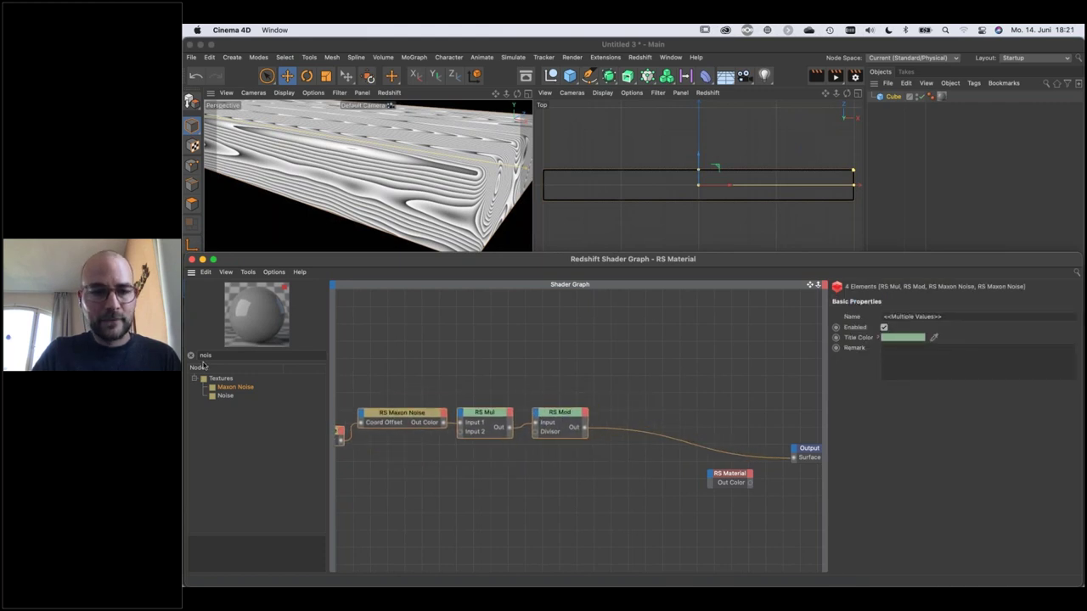
# Insert a Color Layer node between RS Mod and the Output's Surface, feeding RS Mod into its Base Color, and disable Layer 1.
pyautogui.moveTo(214, 356); pyautogui.dragTo(184, 351)
pyautogui.write('l')
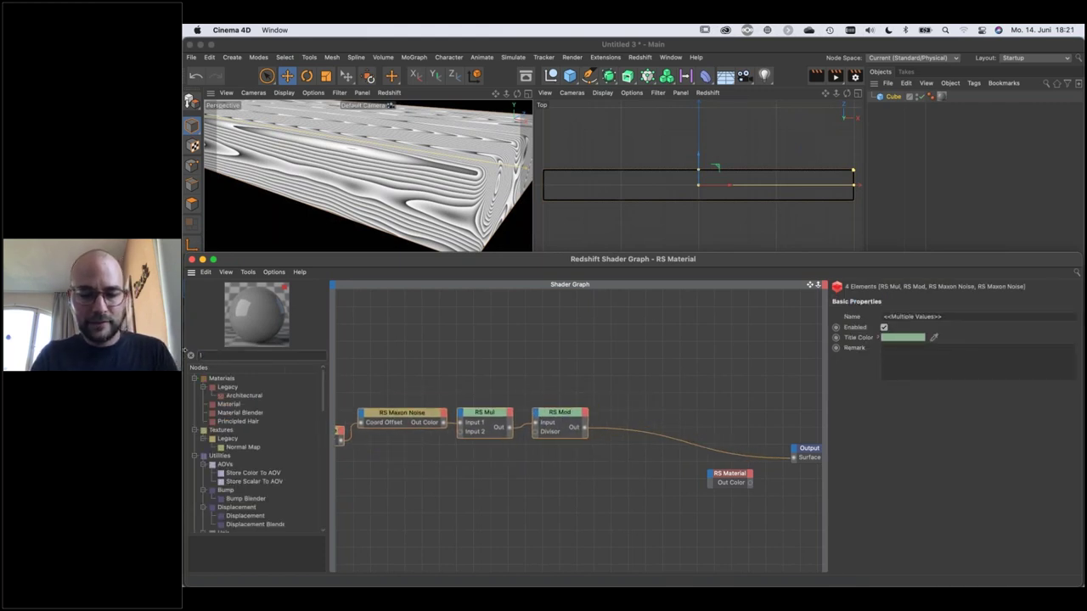
pyautogui.write('ayer')
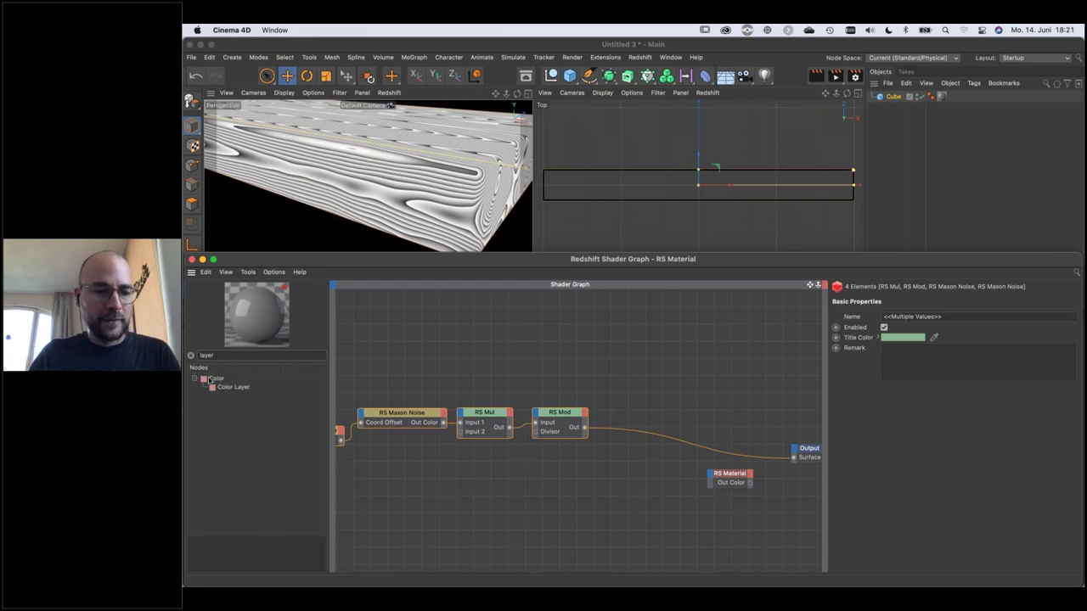
pyautogui.moveTo(219, 388); pyautogui.dragTo(610, 415)
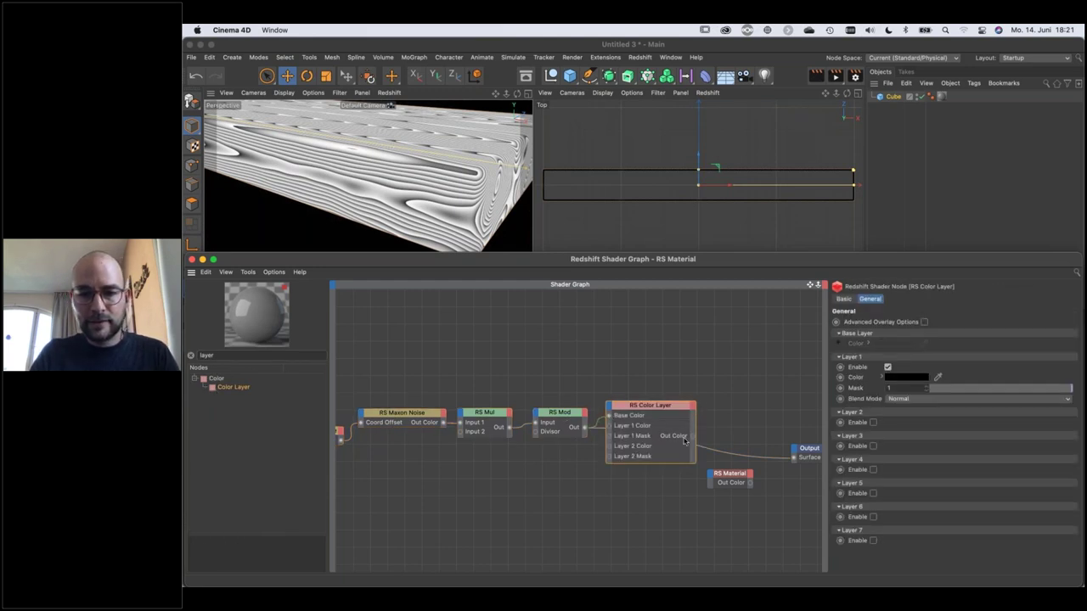
pyautogui.moveTo(693, 439); pyautogui.dragTo(650, 419)
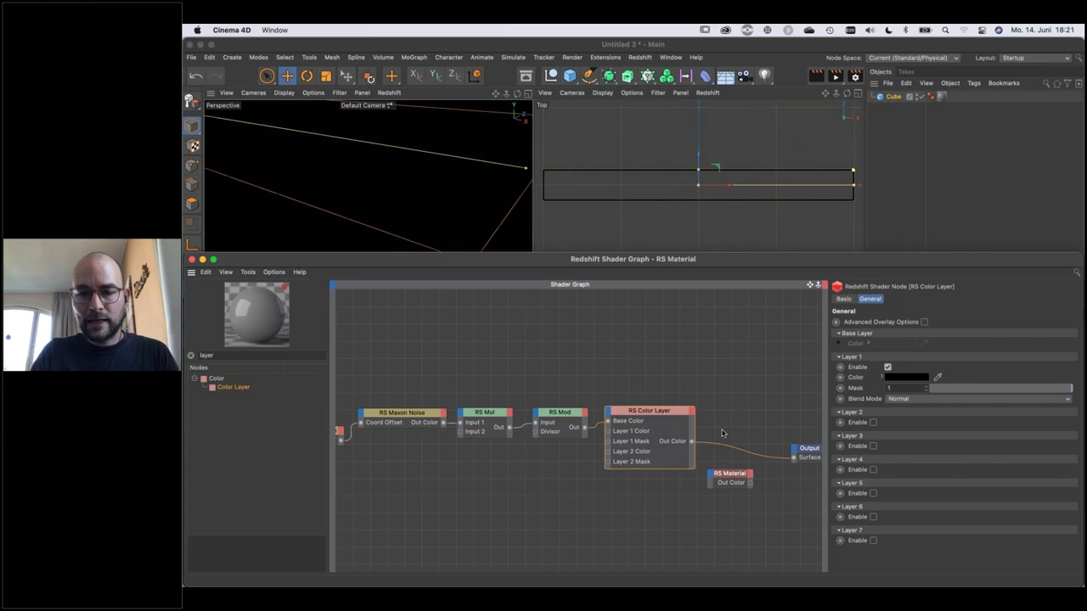
pyautogui.click(888, 367)
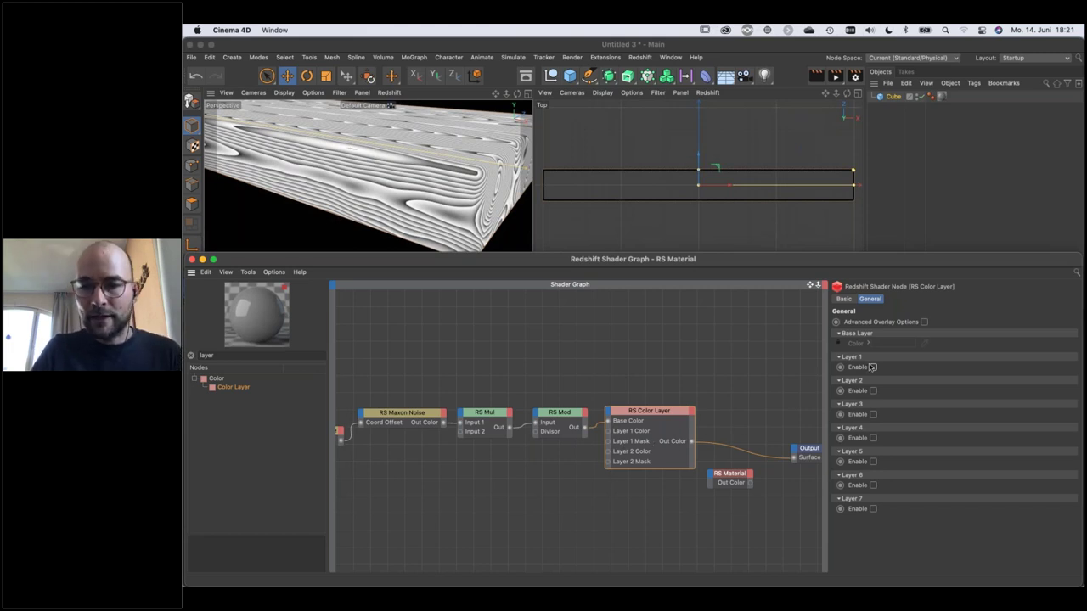
pyautogui.moveTo(661, 416); pyautogui.dragTo(664, 429)
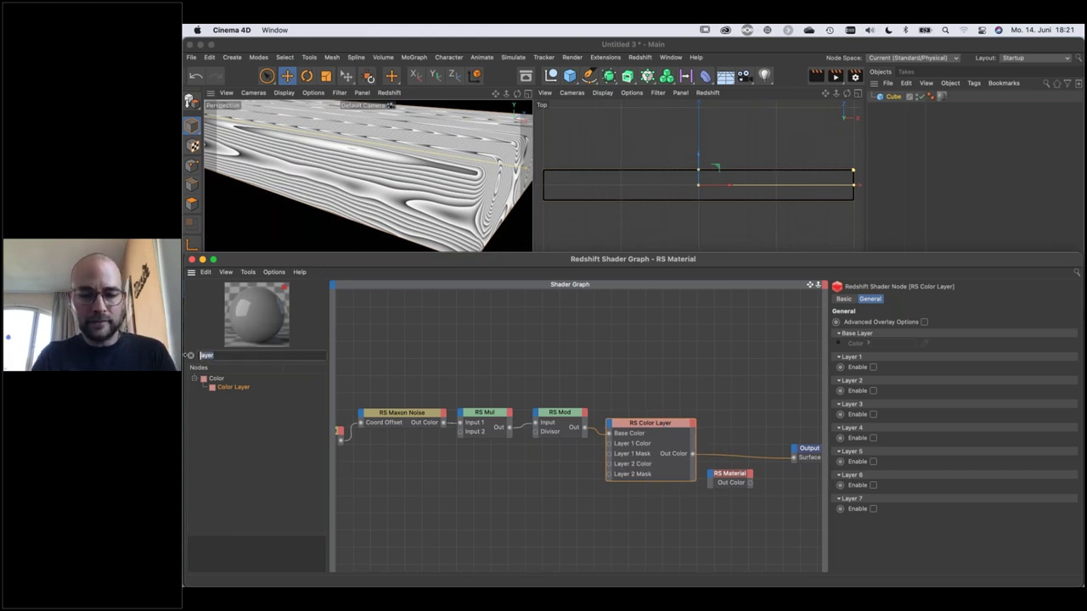
# Add a Maxon Noise connected to the Color Layer's Layer 1 Color, and enable Layer 1.
pyautogui.write('No')
pyautogui.moveTo(229, 392); pyautogui.dragTo(610, 443)
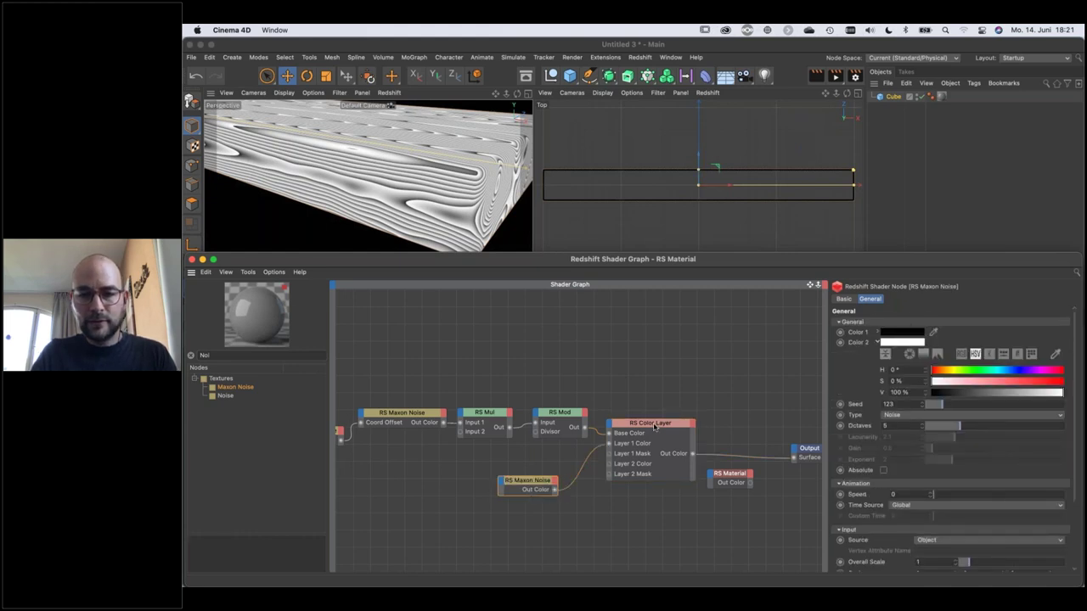
pyautogui.click(657, 433)
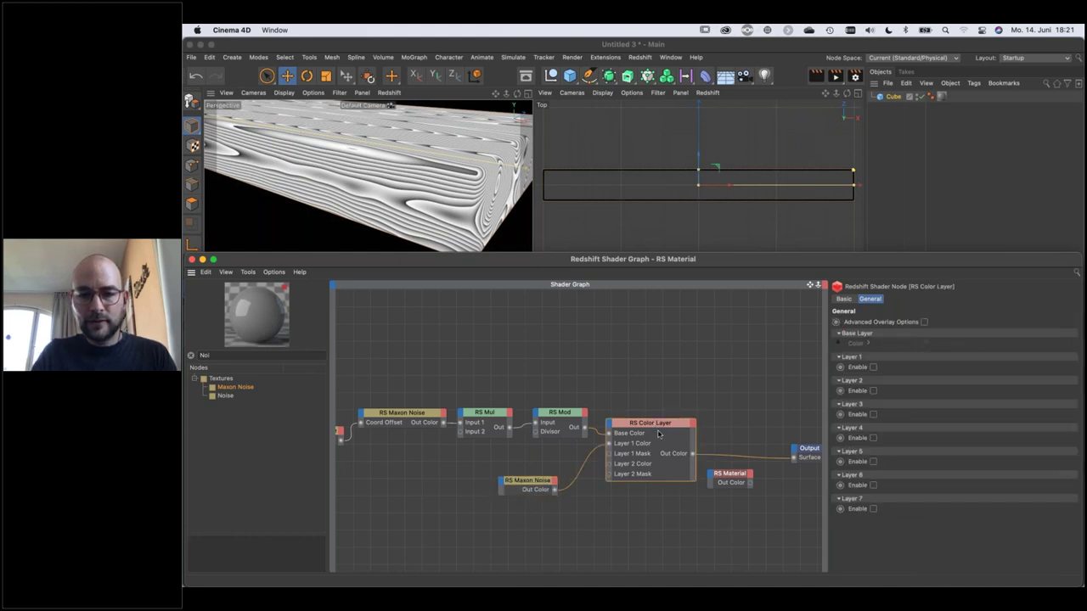
pyautogui.click(873, 367)
pyautogui.moveTo(528, 481); pyautogui.dragTo(542, 467)
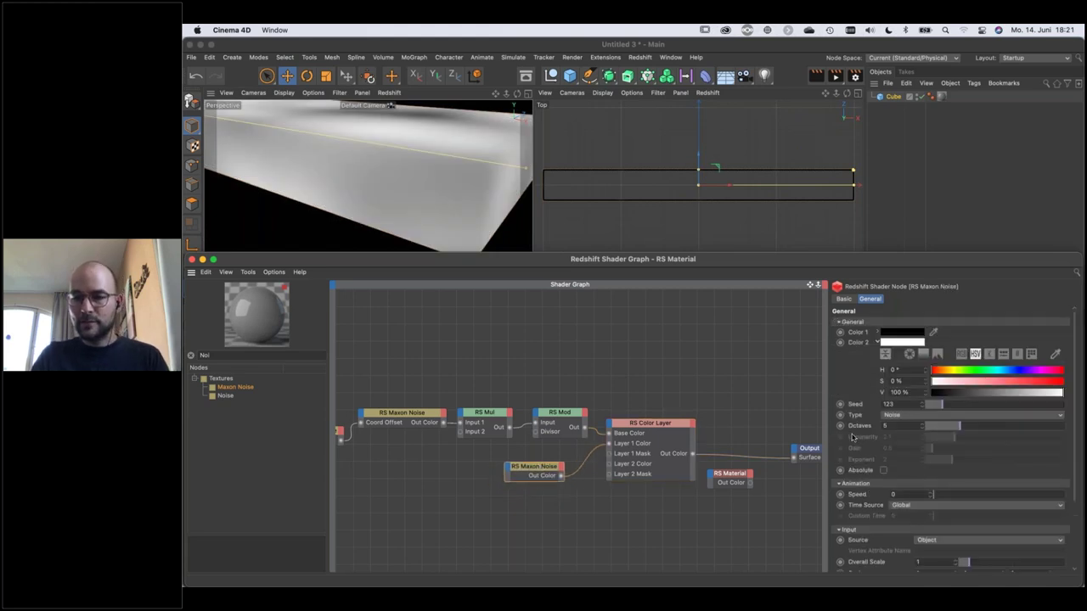
# Try several noise types on the new Maxon Noise, choose Poxo, and set its overall scale to 0.1.
pyautogui.click(893, 415)
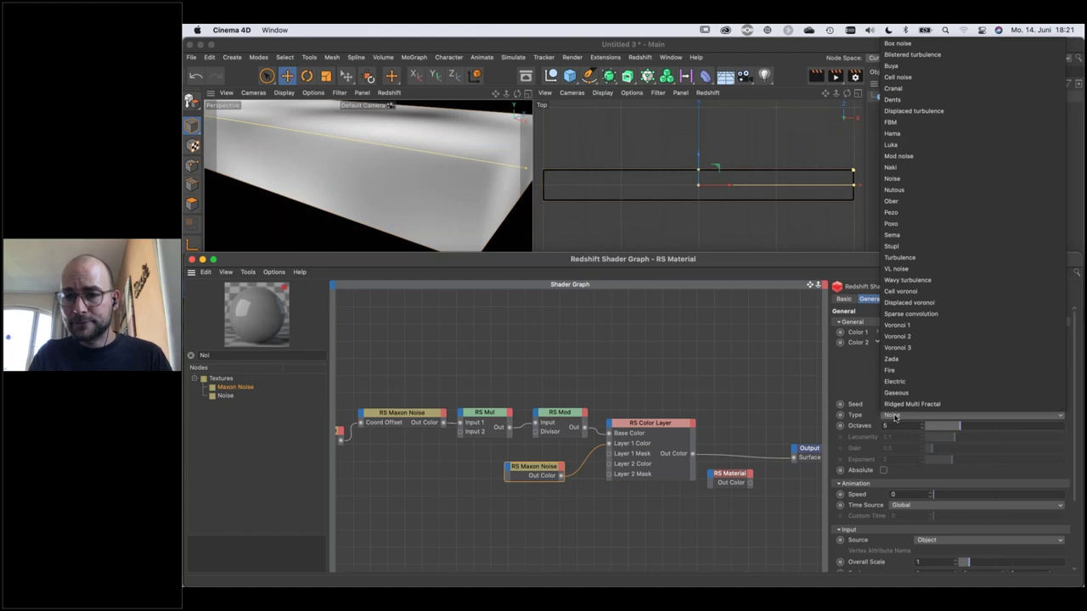
pyautogui.click(902, 136)
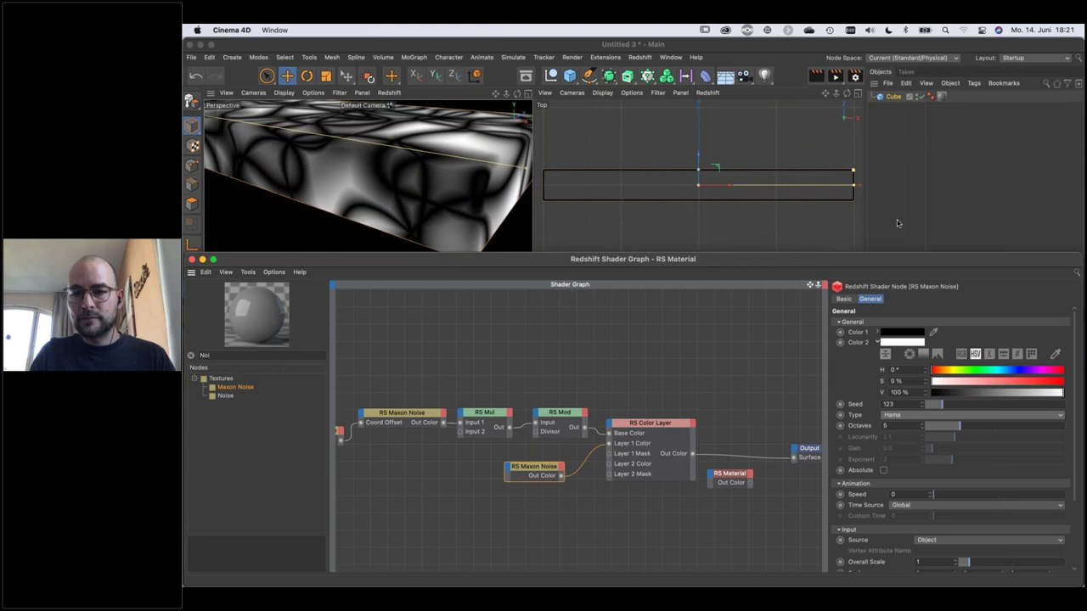
pyautogui.press('Down')
pyautogui.press('Down')
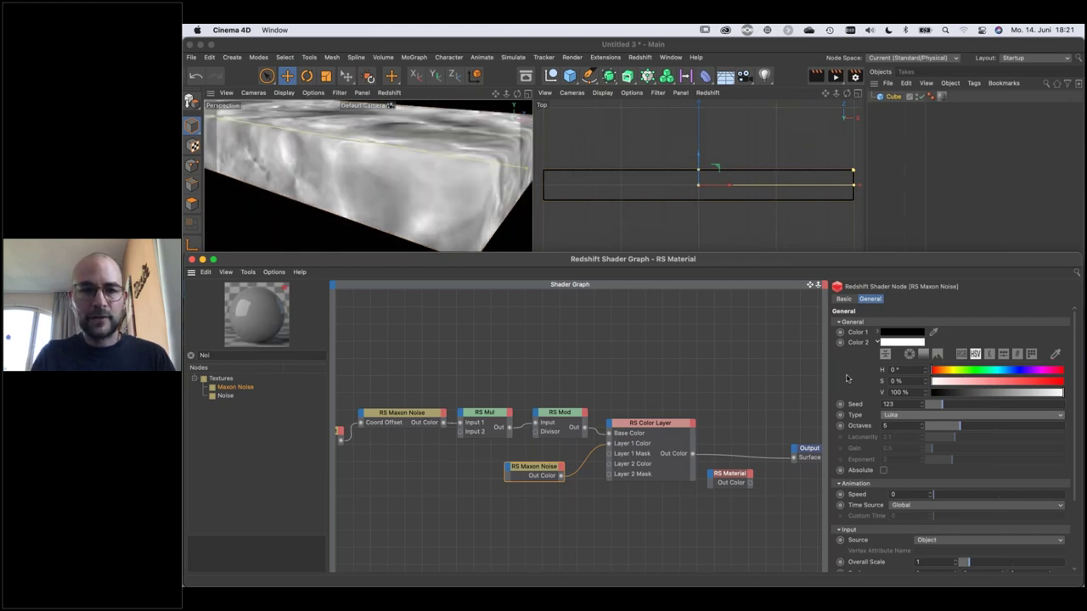
pyautogui.press('Down')
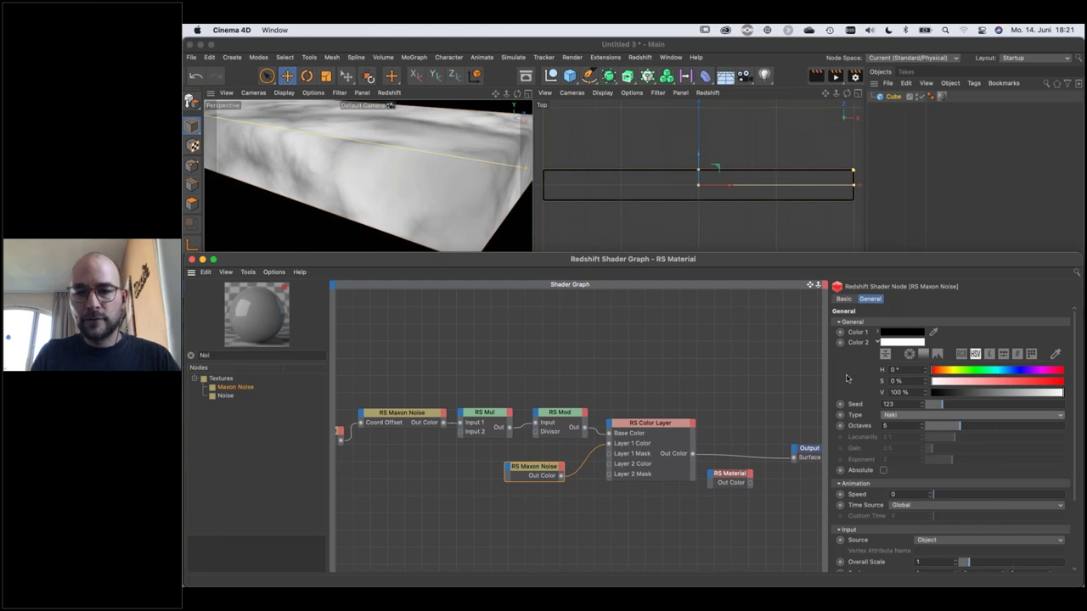
pyautogui.press('Down')
pyautogui.press('Down')
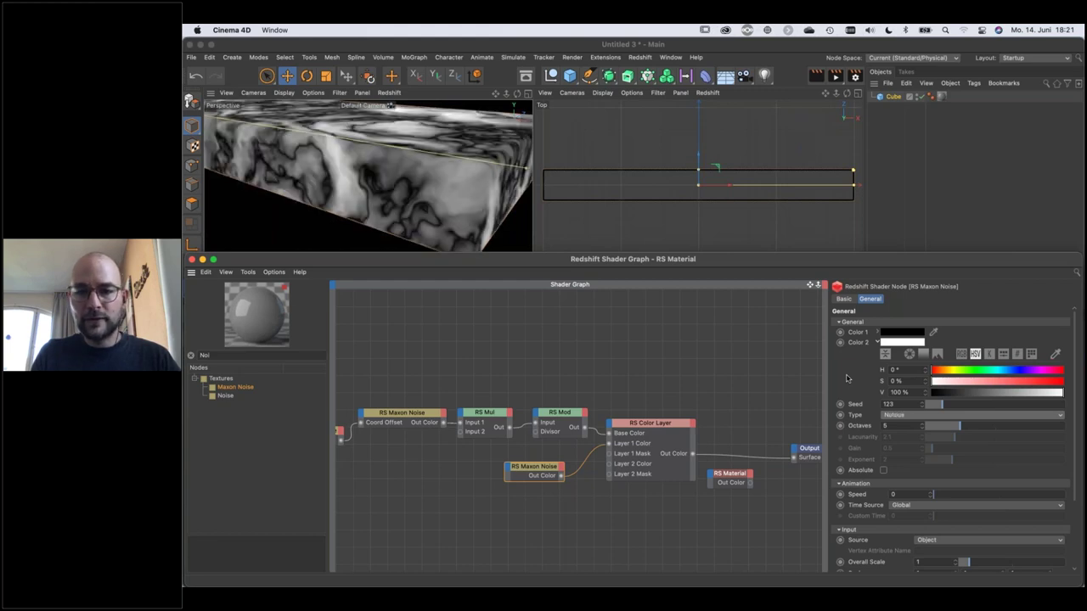
pyautogui.press('Down')
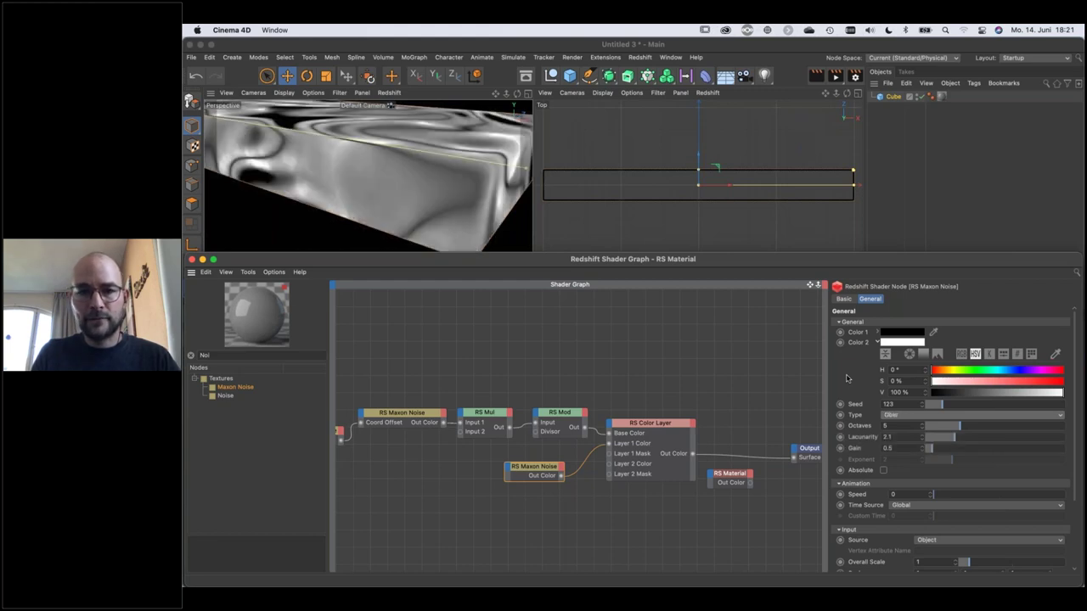
pyautogui.press('Down')
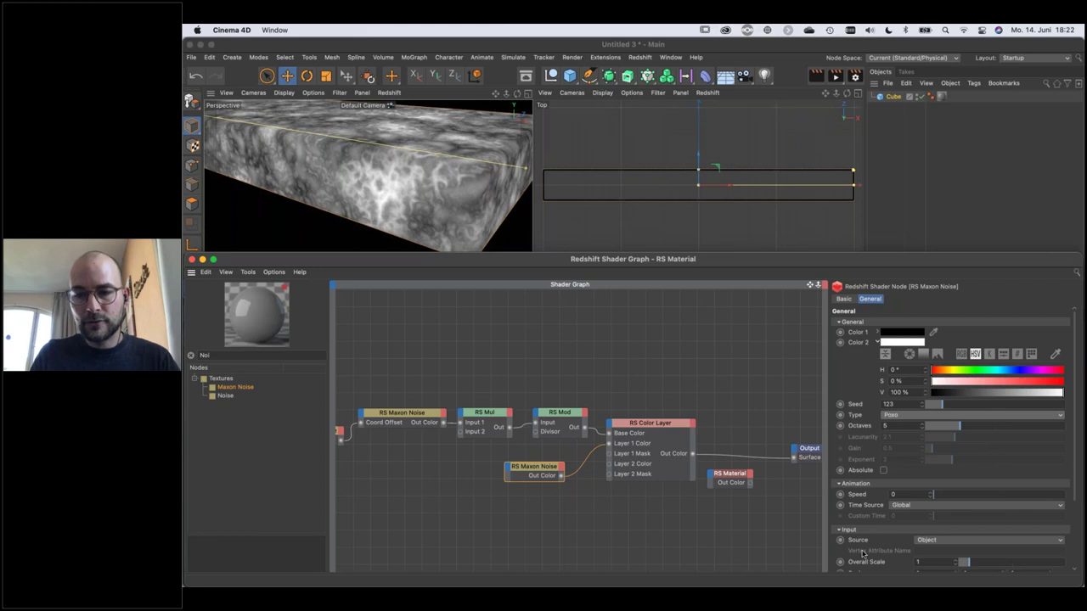
pyautogui.scroll(-2, 866, 552)
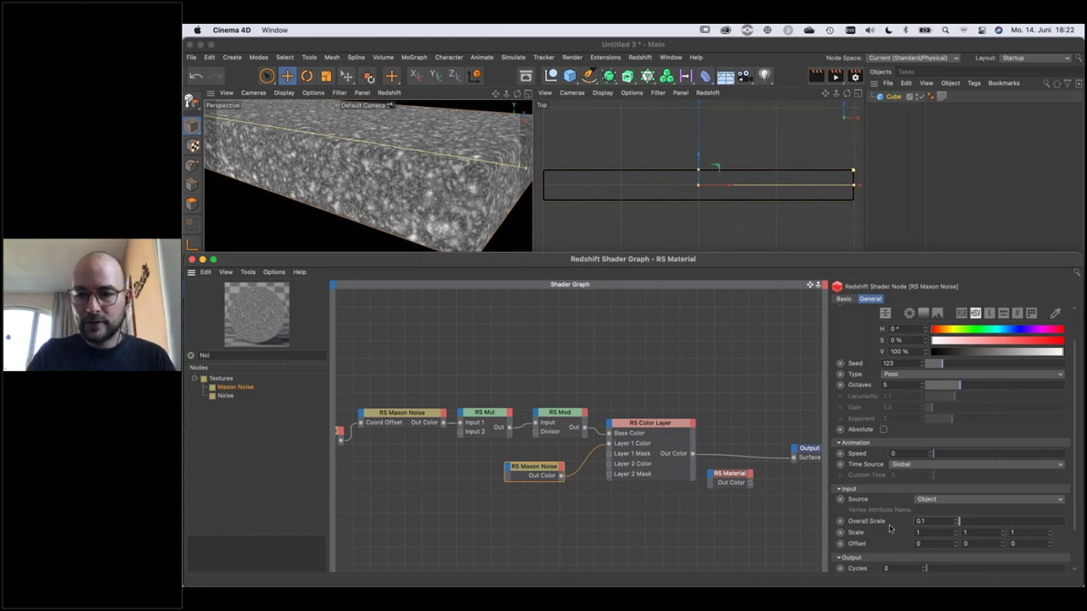
# Set the Poxo Maxon Noise's X scale to 5, overall scale to 0.08 and low clip to 0.28.
pyautogui.click(929, 534)
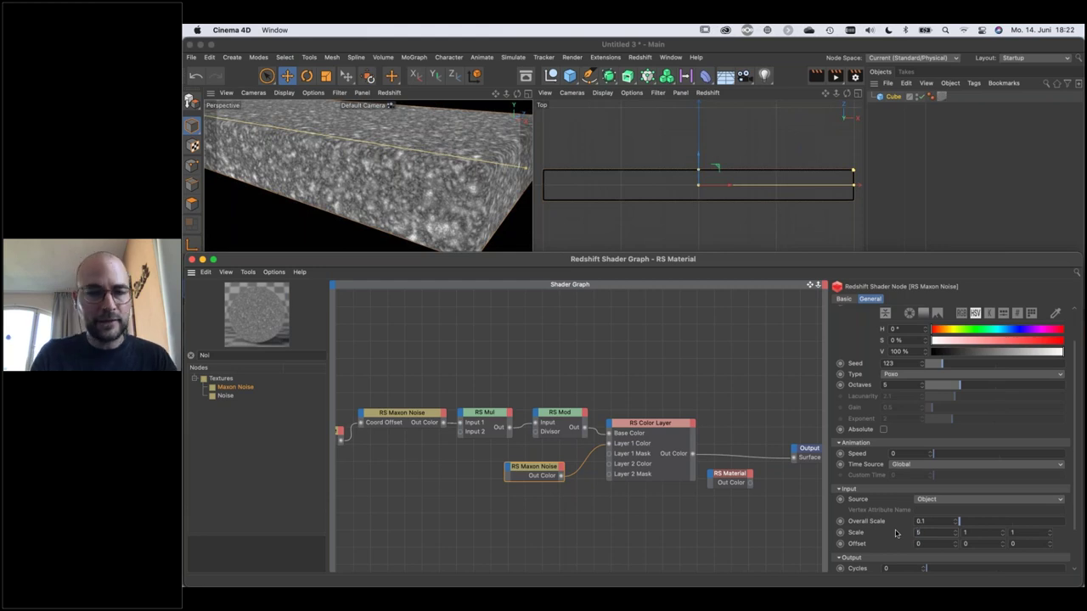
pyautogui.press('Return')
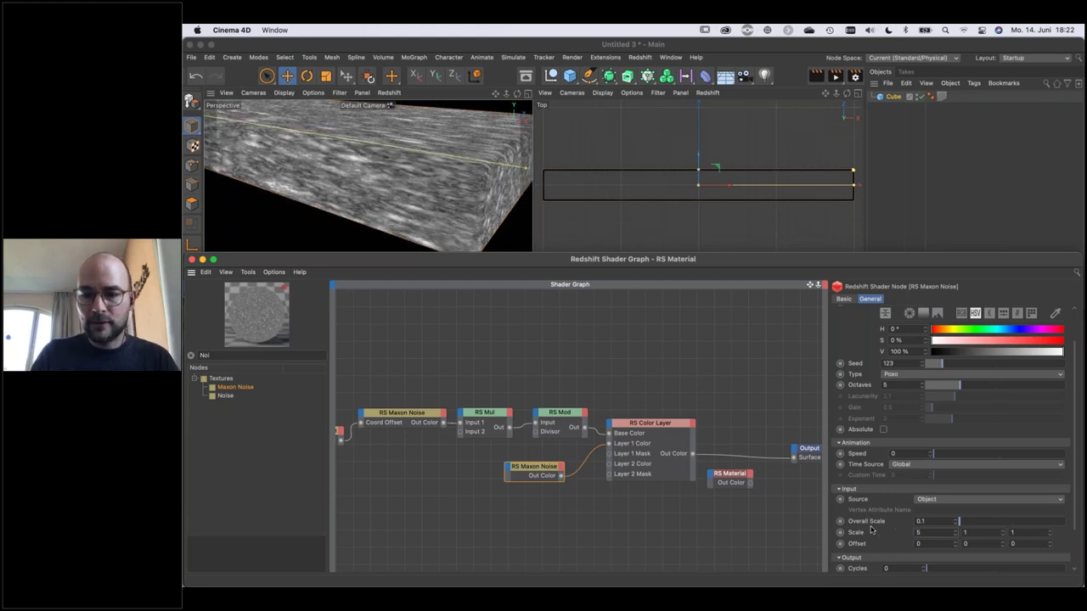
pyautogui.scroll(-2, 900, 531)
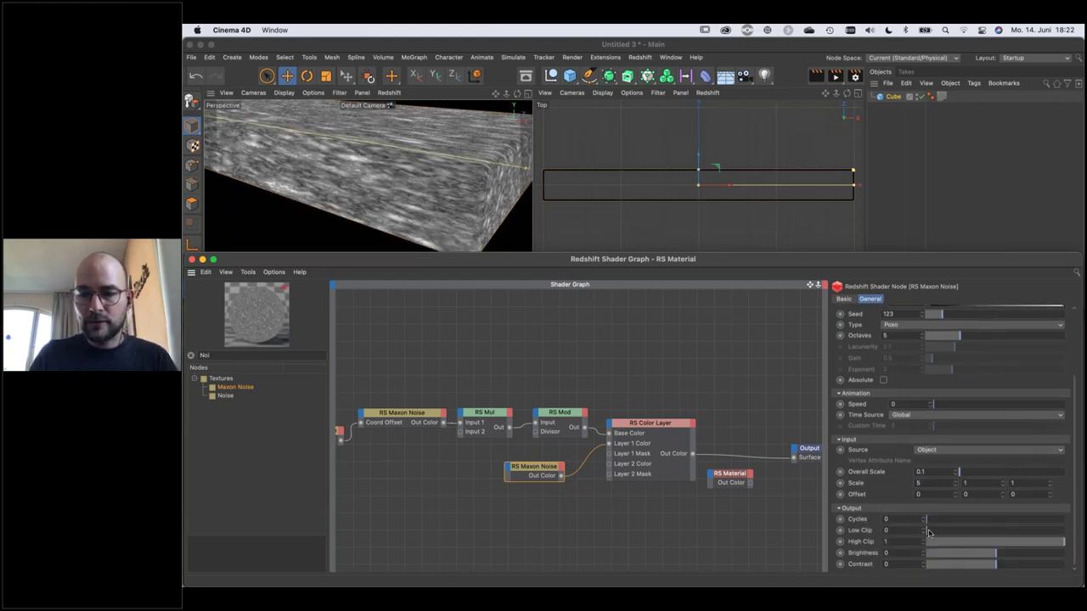
pyautogui.moveTo(929, 532); pyautogui.dragTo(965, 532)
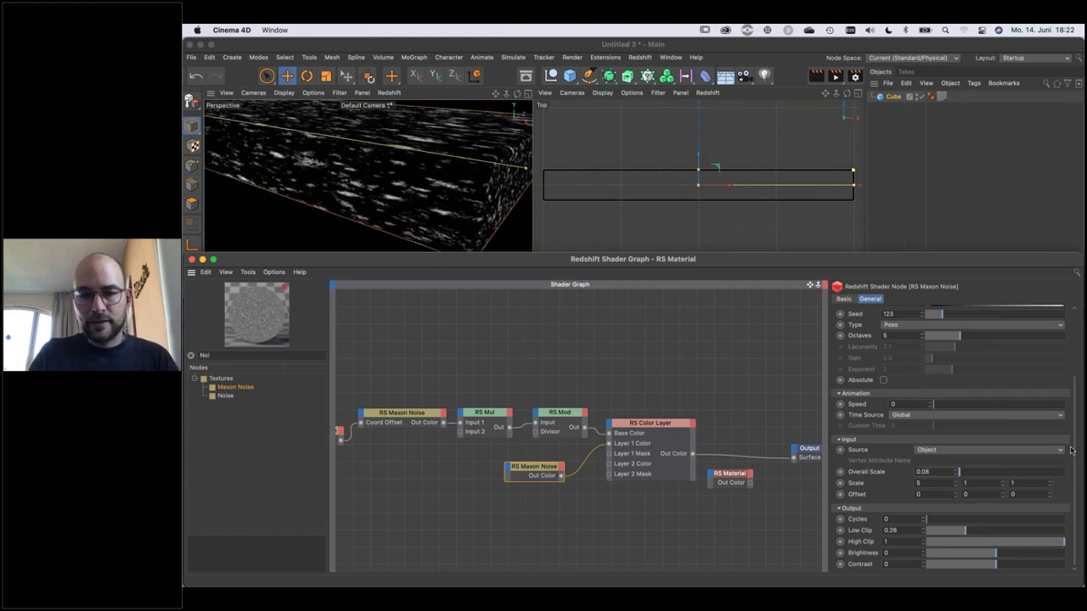
# Set the Color Layer's Layer 1 blend mode to Lighten and inspect the light specks on the plank.
pyautogui.click(675, 431)
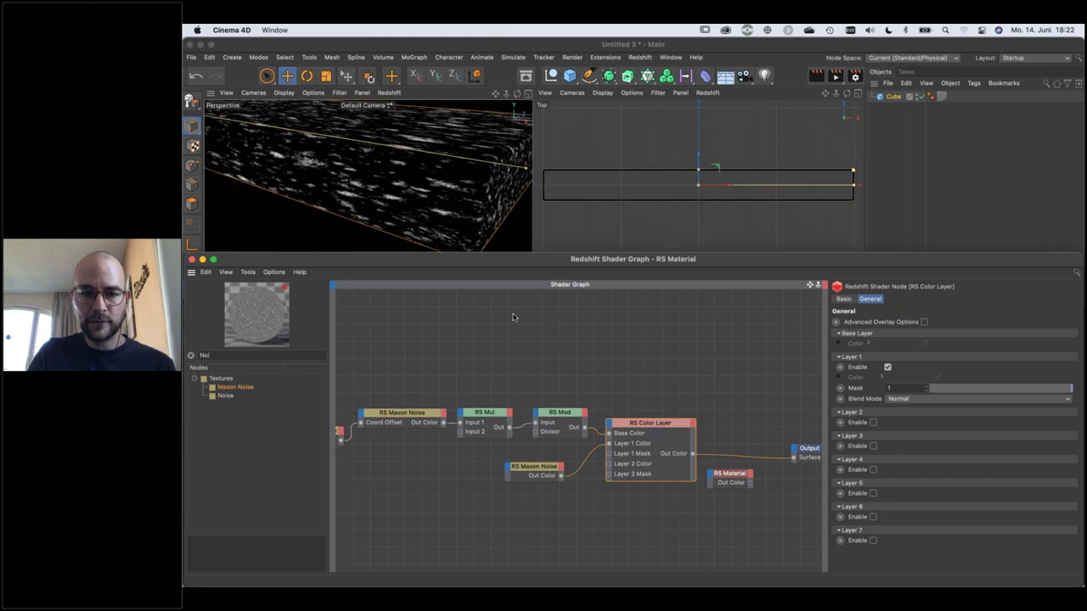
pyautogui.click(931, 399)
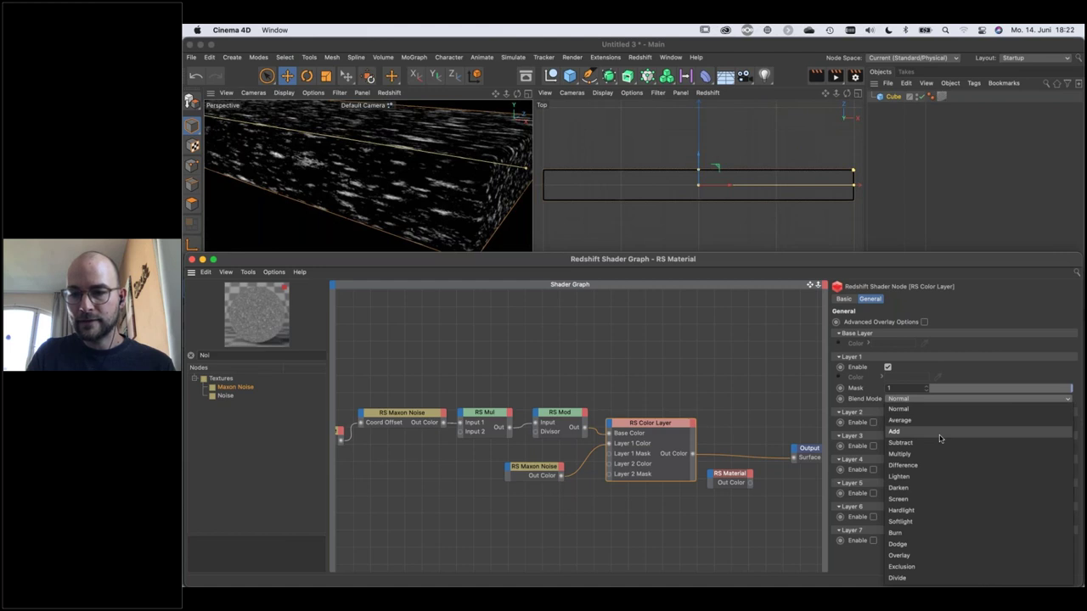
pyautogui.click(927, 478)
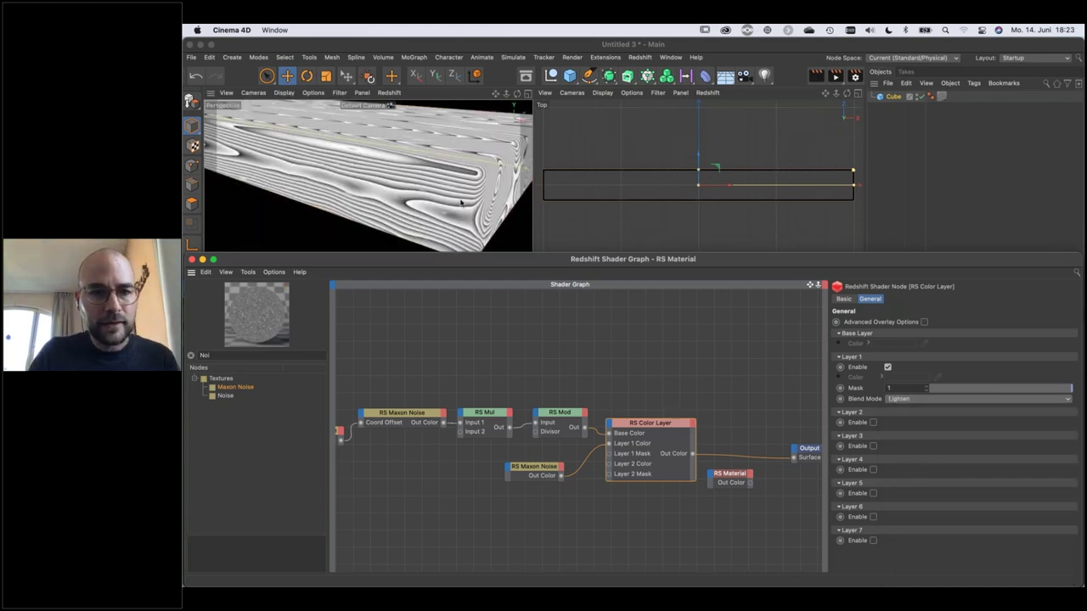
pyautogui.scroll(10, 442, 191)
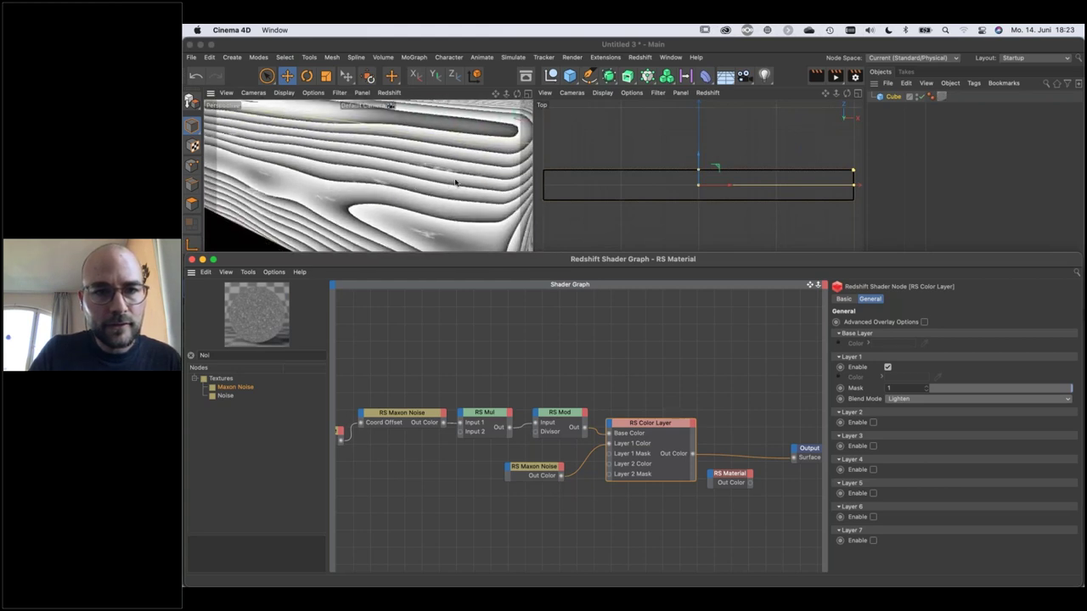
pyautogui.keyDown('alt'); pyautogui.moveTo(433, 174); pyautogui.dragTo(450, 213); pyautogui.keyUp('alt')
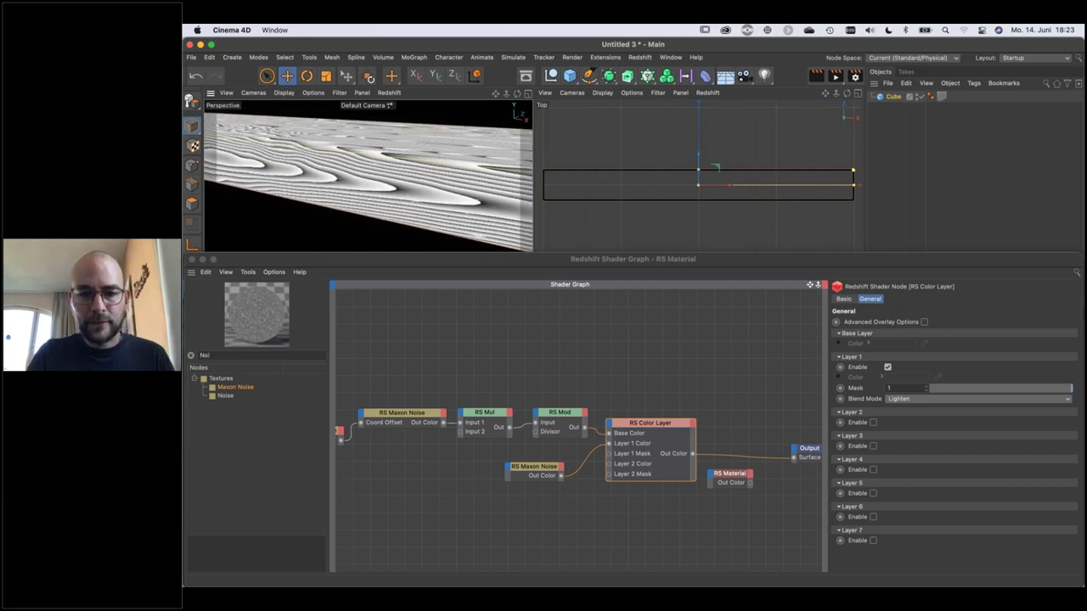
# Duplicate the Poxo Maxon Noise below the original, connect the copy to Layer 2 Color, and enable Layer 2.
pyautogui.moveTo(542, 468); pyautogui.dragTo(609, 465)
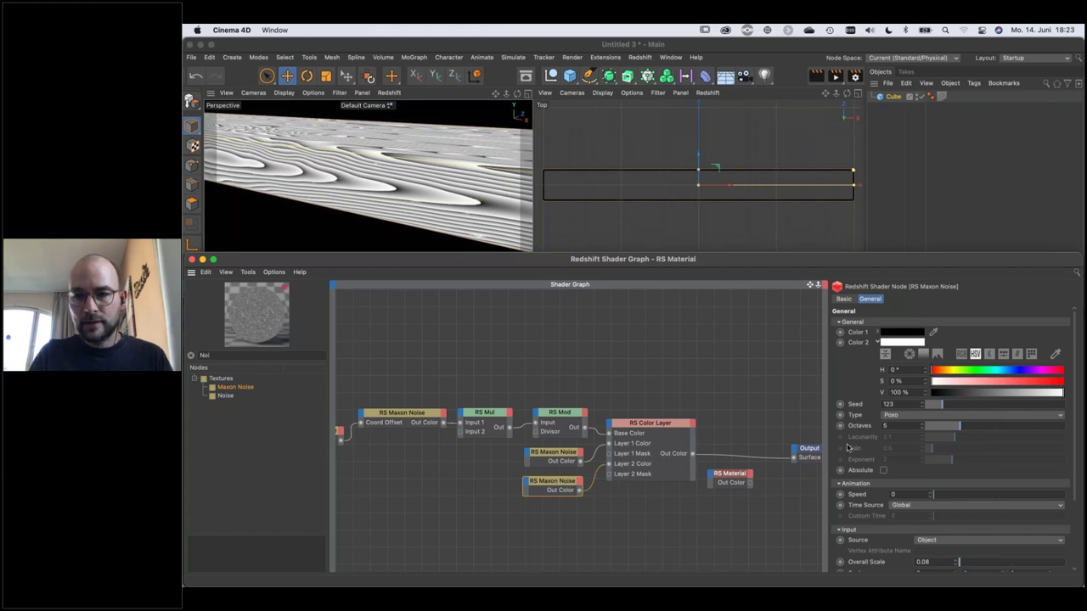
pyautogui.click(662, 444)
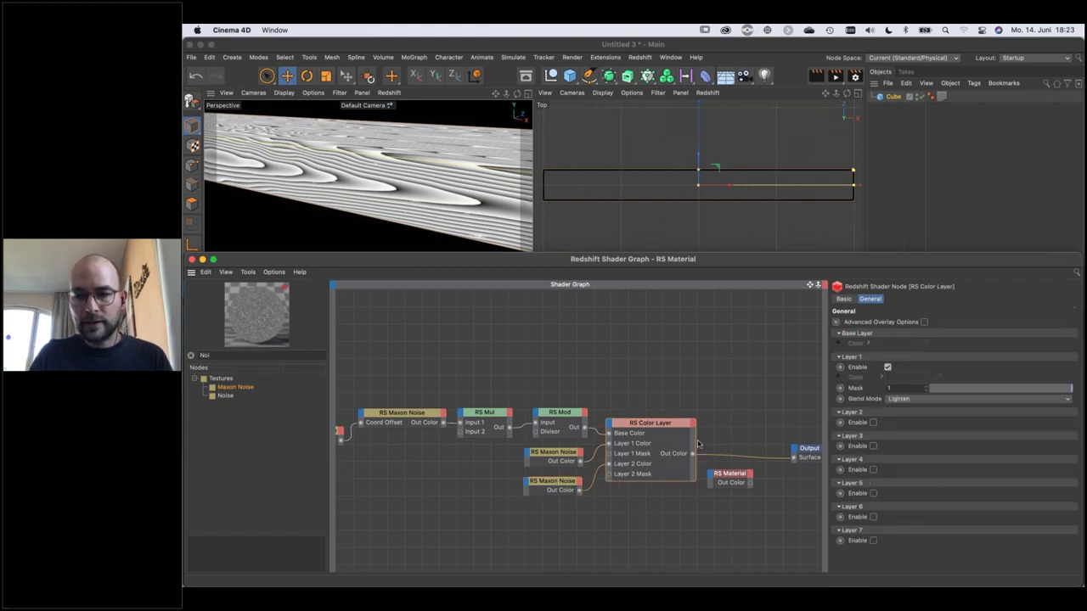
pyautogui.click(874, 423)
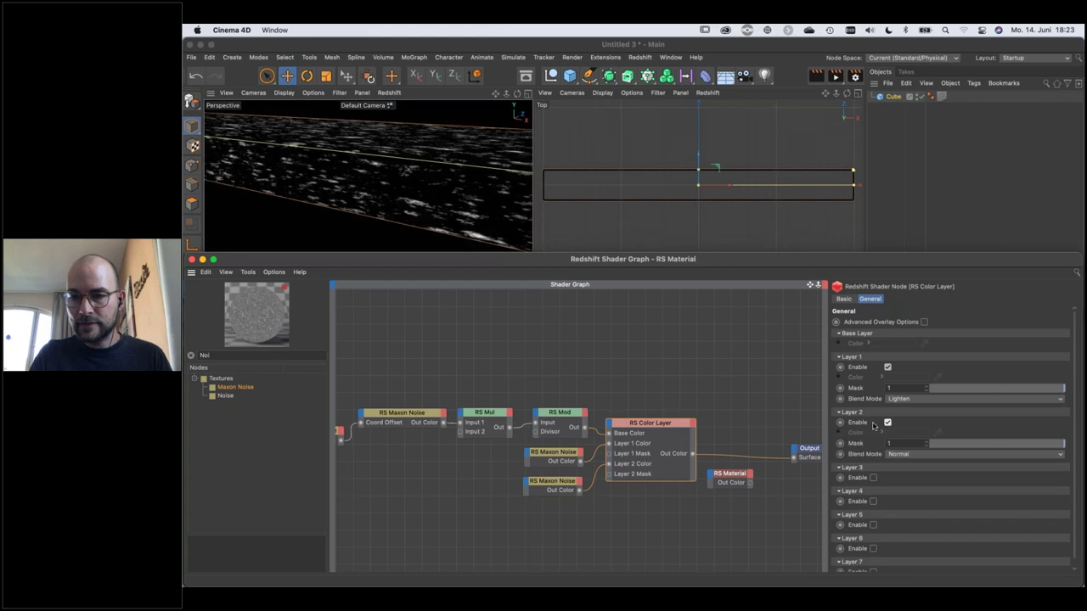
# Swap the Layer 2 noise's colors to white and black, and set its overall scale to 0.05 and seed to 124.
pyautogui.click(570, 486)
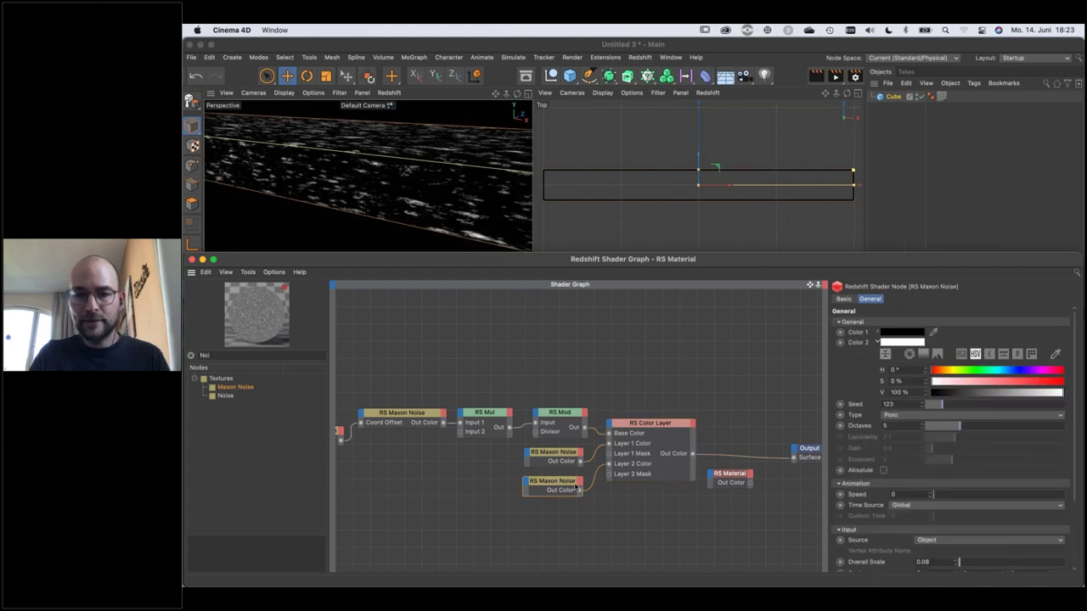
pyautogui.click(878, 342)
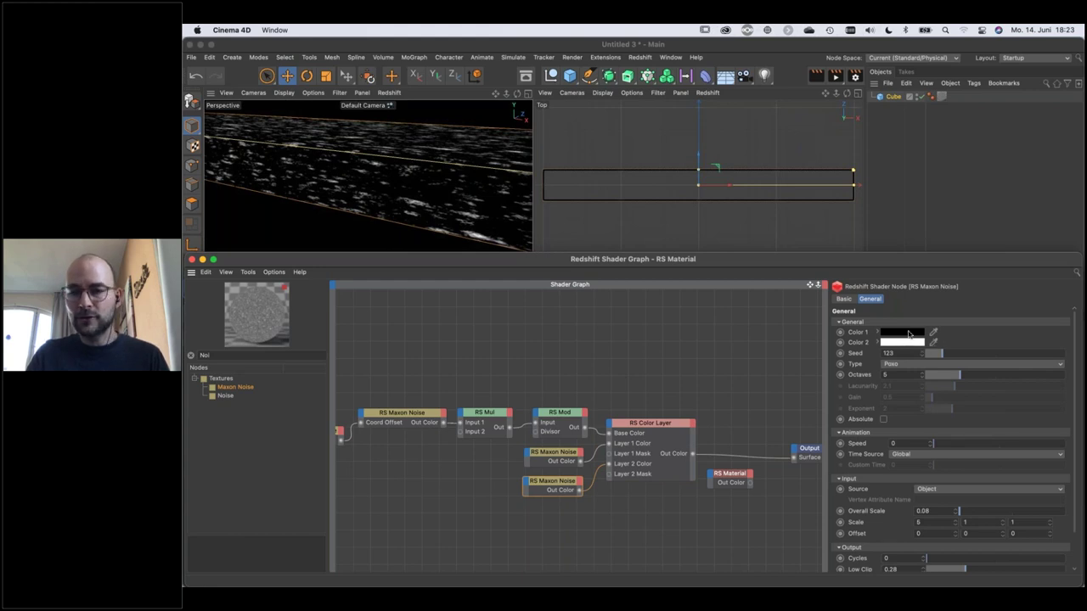
pyautogui.moveTo(910, 337); pyautogui.dragTo(896, 343)
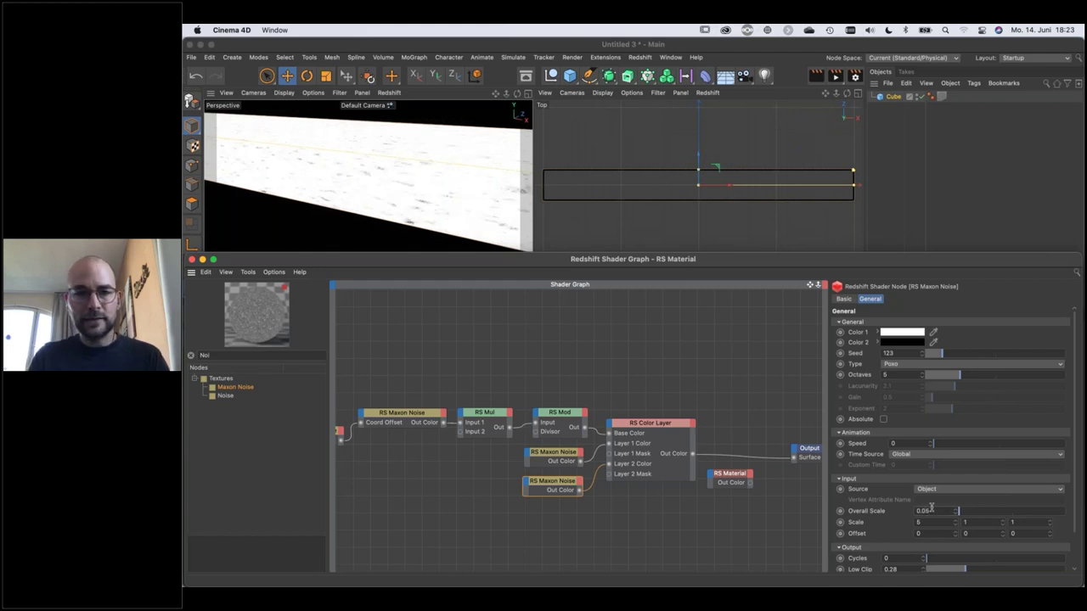
pyautogui.click(921, 353)
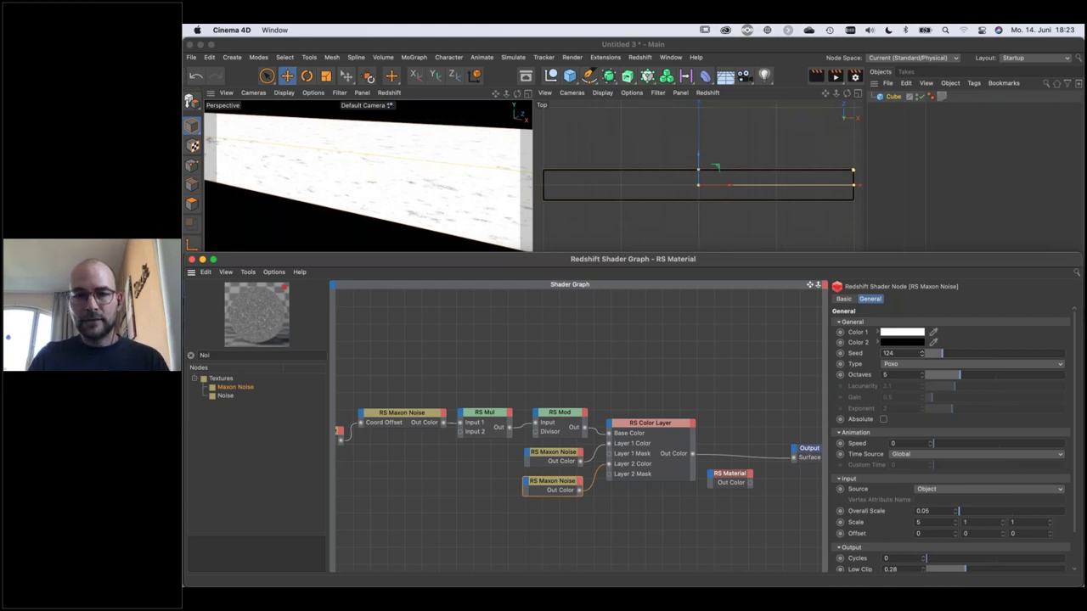
# Set the Color Layer's Layer 2 blend mode to Multiply and inspect the dark specks on the plank up close.
pyautogui.click(668, 427)
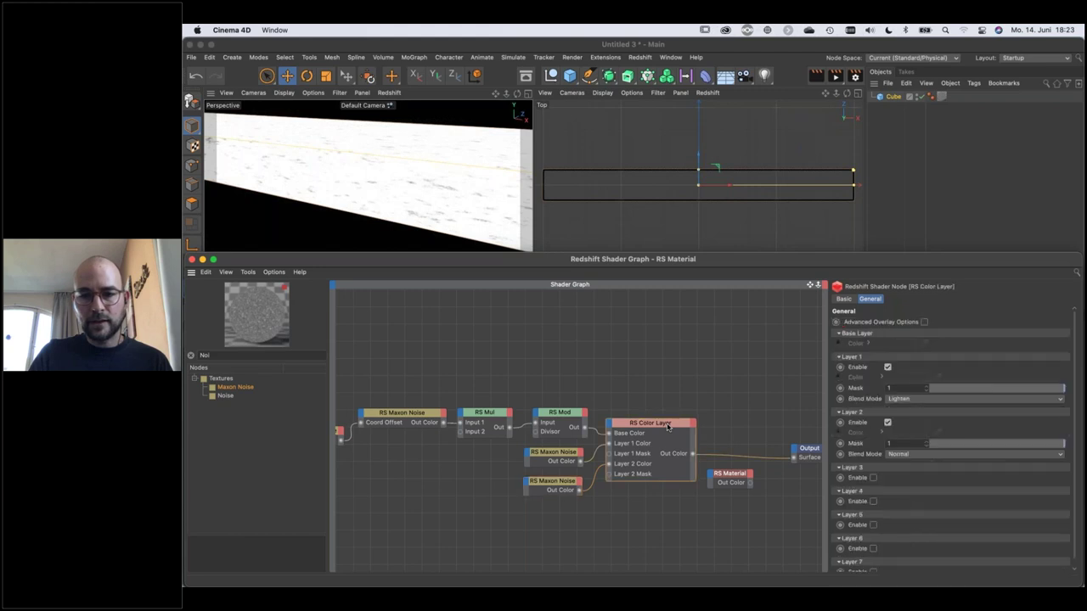
pyautogui.click(905, 456)
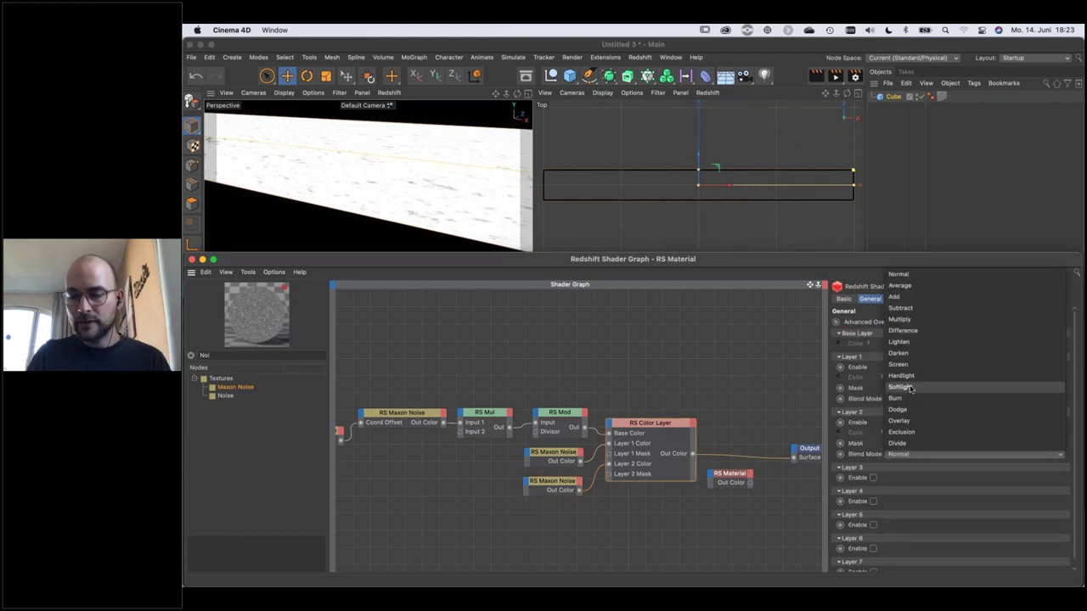
pyautogui.click(910, 320)
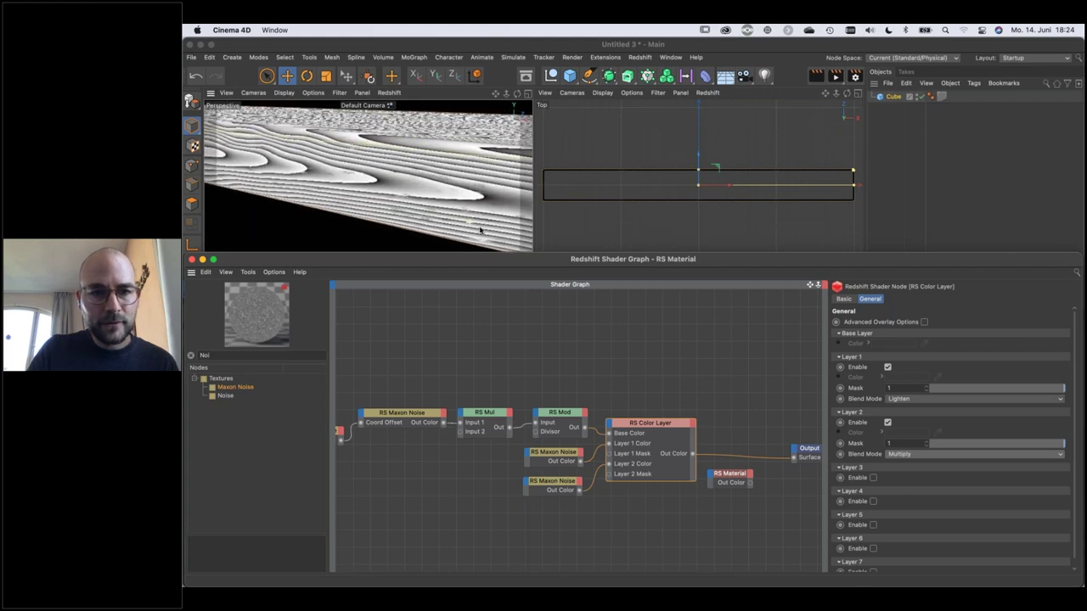
pyautogui.click(471, 214)
pyautogui.scroll(-10, 471, 212)
pyautogui.scroll(10, 471, 212)
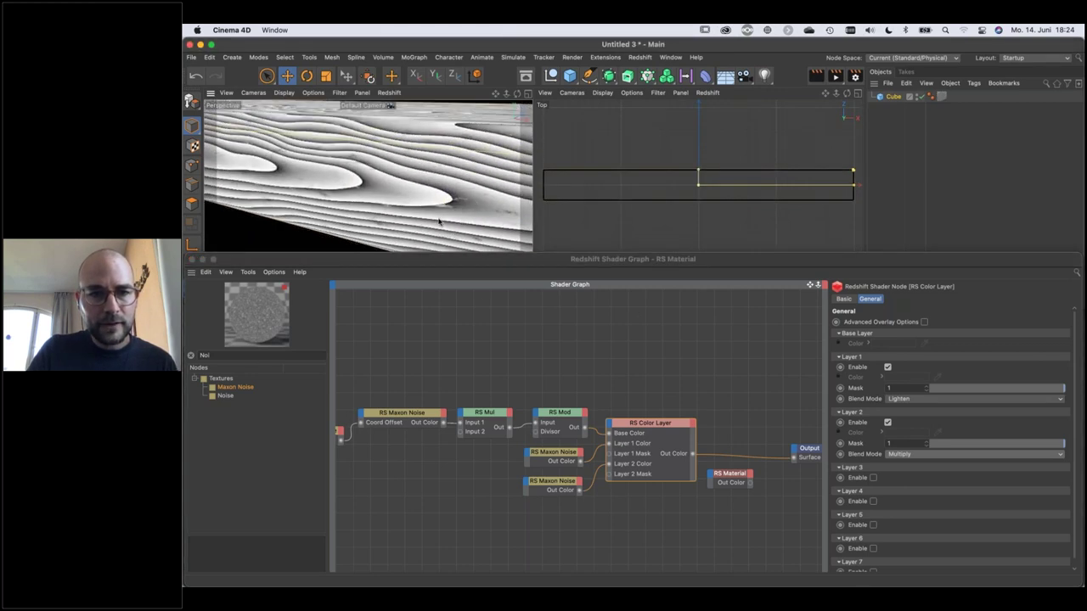
pyautogui.scroll(3, 457, 201)
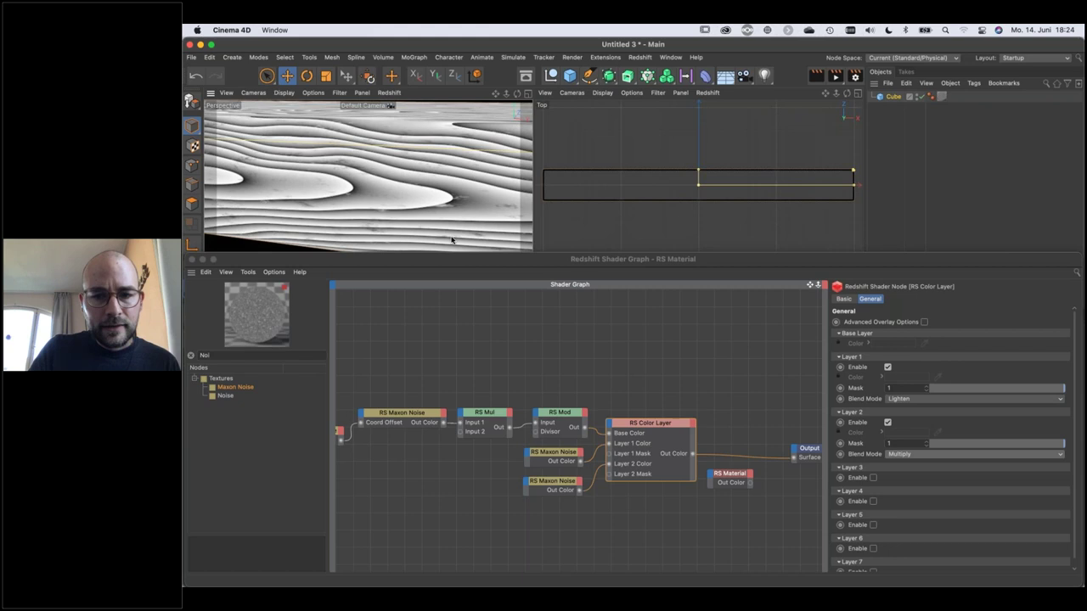
# Set the overall scale to 0.05 on the Layer 1 noise and 0.02 on the Layer 2 noise.
pyautogui.click(560, 457)
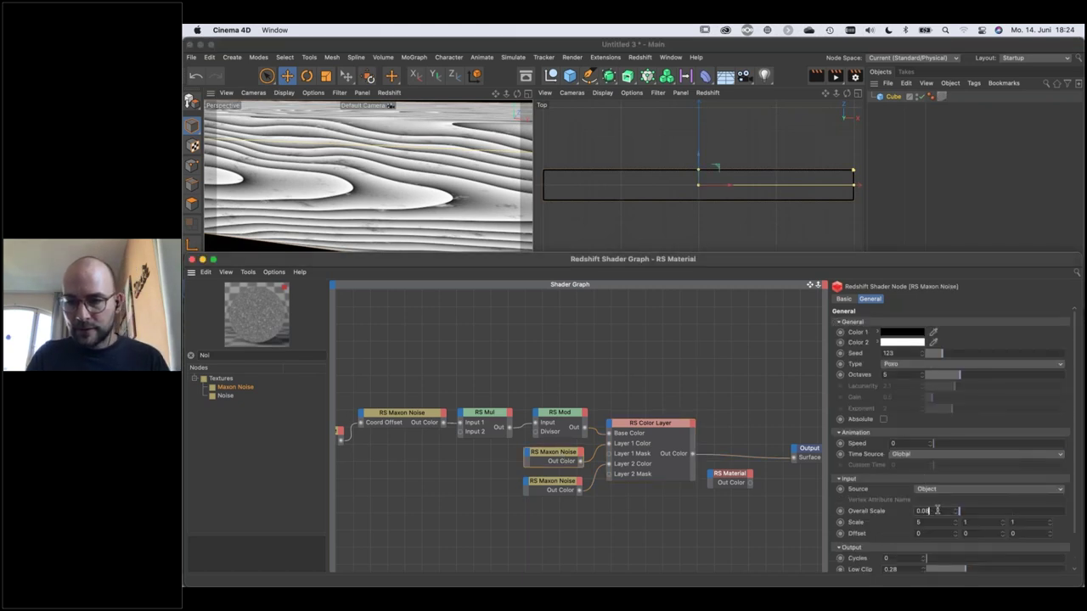
pyautogui.write('5')
pyautogui.press('Return')
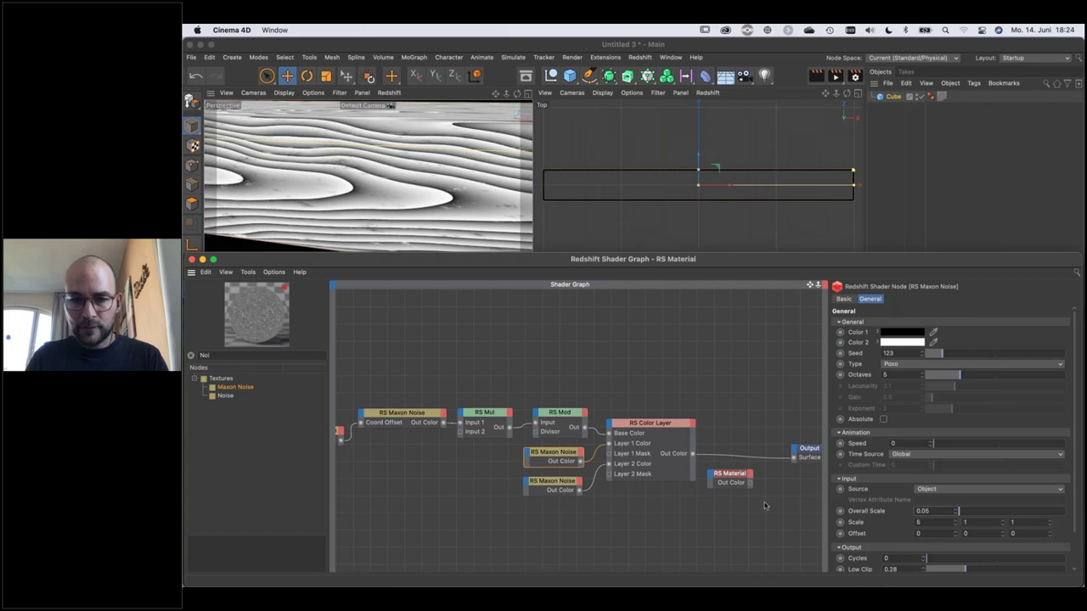
pyautogui.click(552, 482)
pyautogui.click(938, 510)
pyautogui.write('0.02')
pyautogui.press('Return')
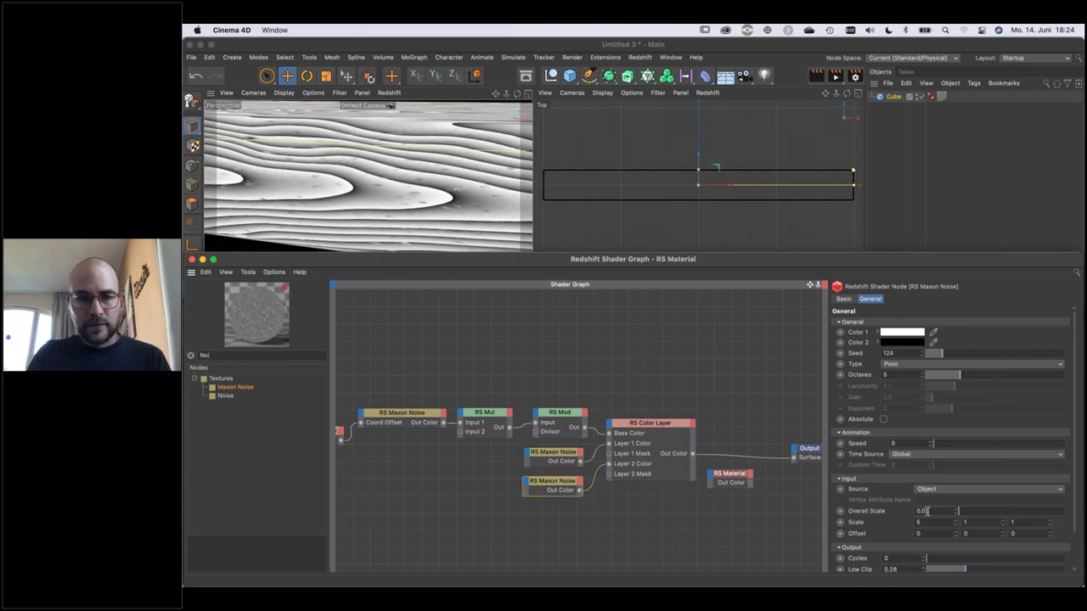
# Duplicate the Layer 2 Maxon Noise below it, connect the copy to Layer 3 Color, and enable Layer 3.
pyautogui.keyDown('super'); pyautogui.moveTo(567, 487); pyautogui.dragTo(567, 518); pyautogui.keyUp('super')
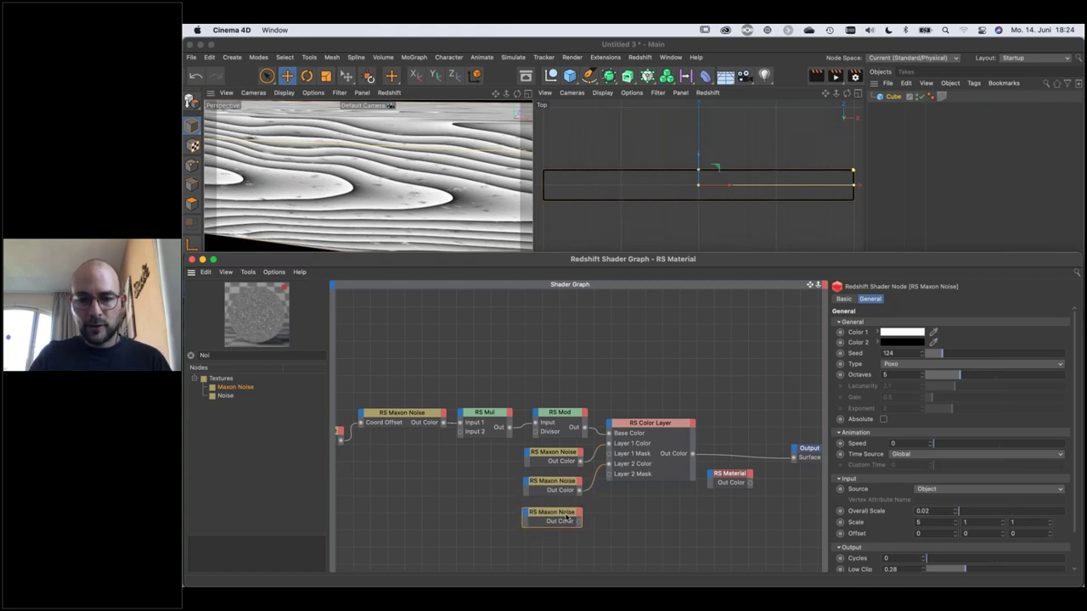
pyautogui.moveTo(580, 523); pyautogui.dragTo(711, 464)
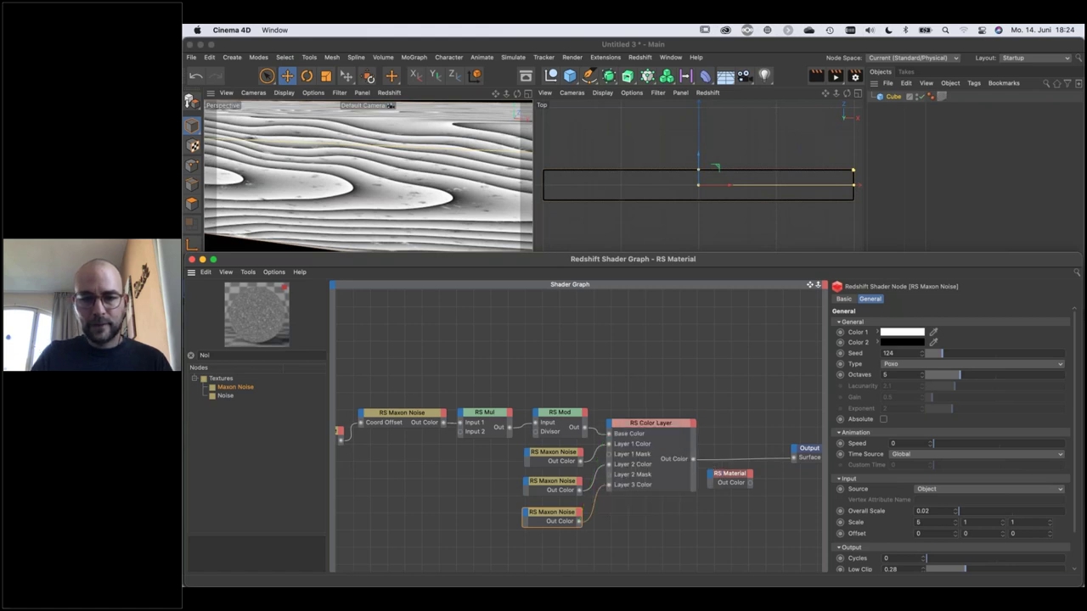
pyautogui.click(668, 432)
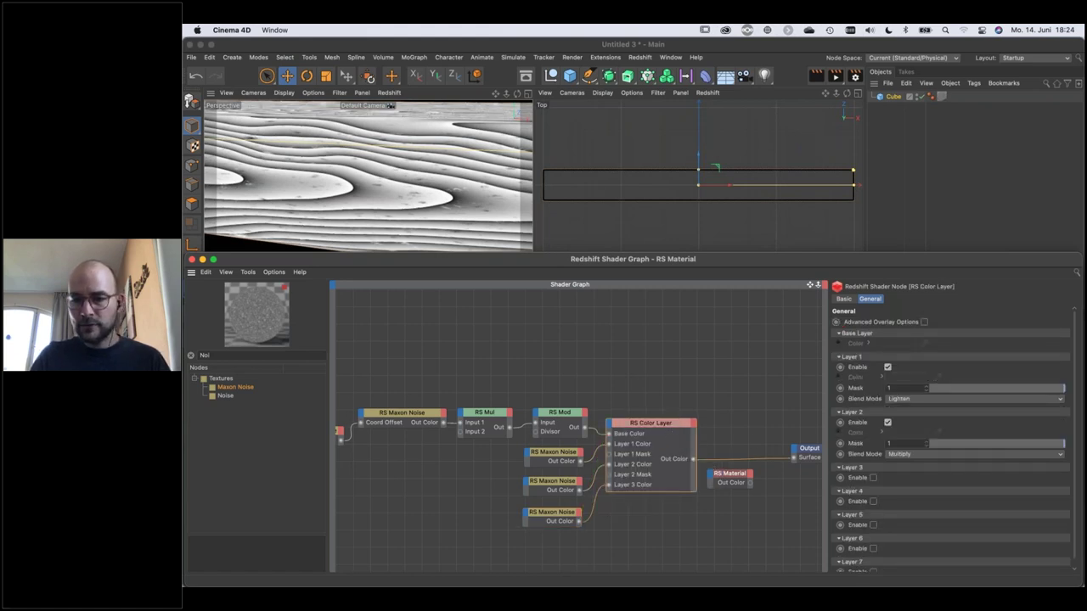
pyautogui.click(873, 479)
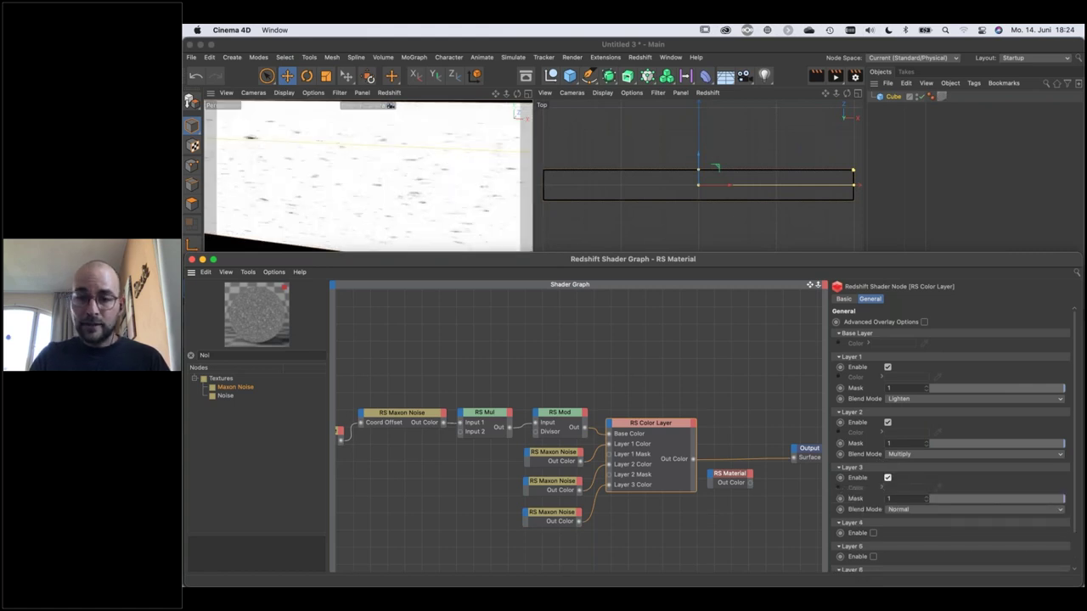
# Set the Layer 3 noise's seed to 125 and its overall scale to 0.03.
pyautogui.click(551, 512)
pyautogui.click(921, 353)
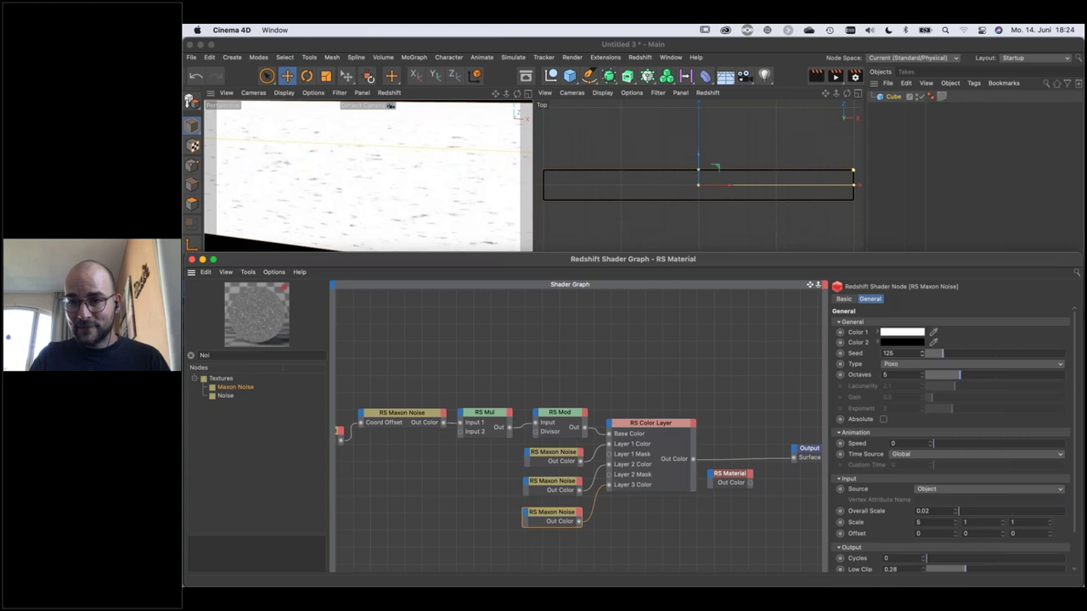
pyautogui.click(938, 513)
pyautogui.write('0.03')
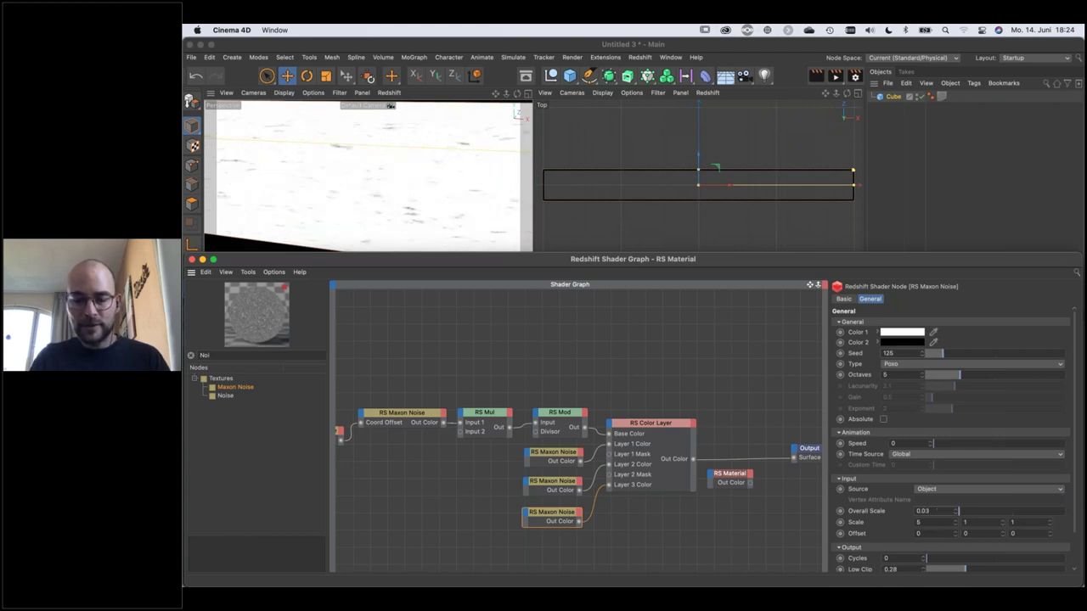
# Set the Color Layer's Layer 3 blend mode to Average.
pyautogui.click(654, 431)
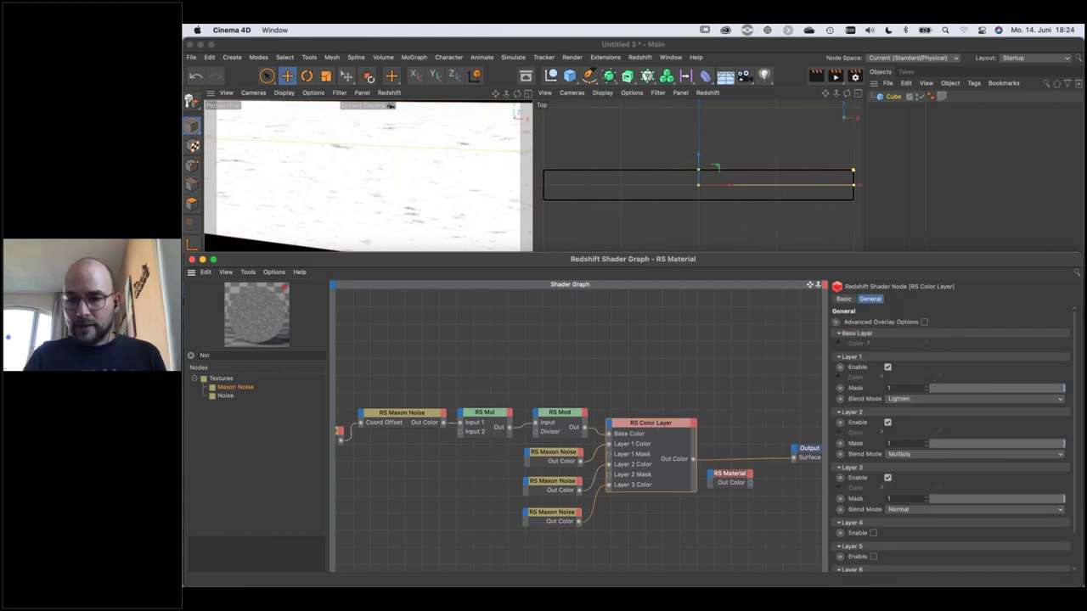
pyautogui.click(906, 509)
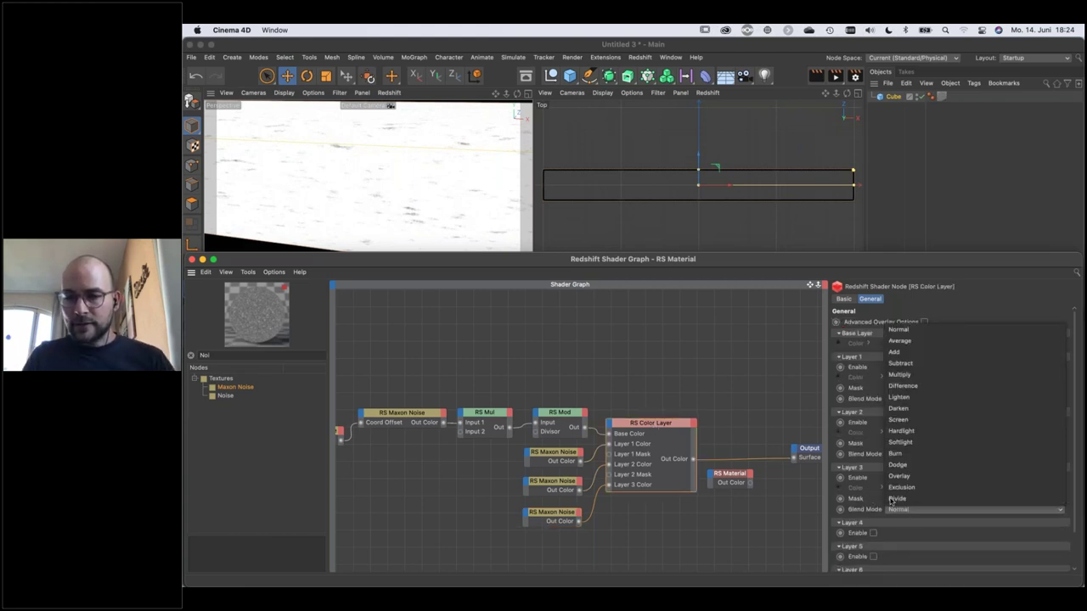
pyautogui.click(900, 341)
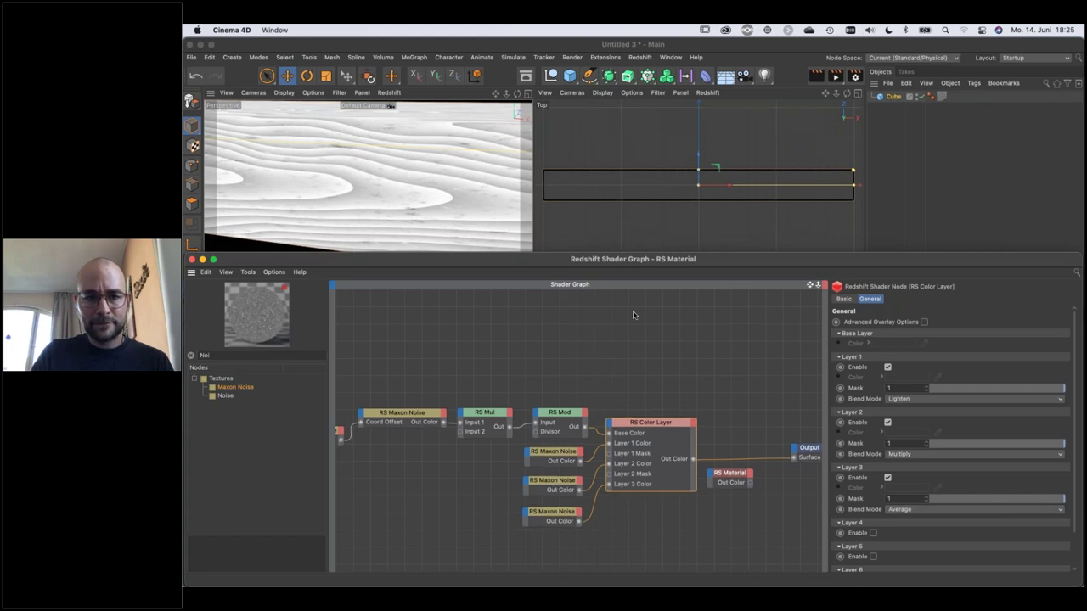
# Move the Output and RS Material nodes together farther from the Color Layer to free space between them.
pyautogui.hscroll(3, 632, 315)
pyautogui.hscroll(5, 632, 315)
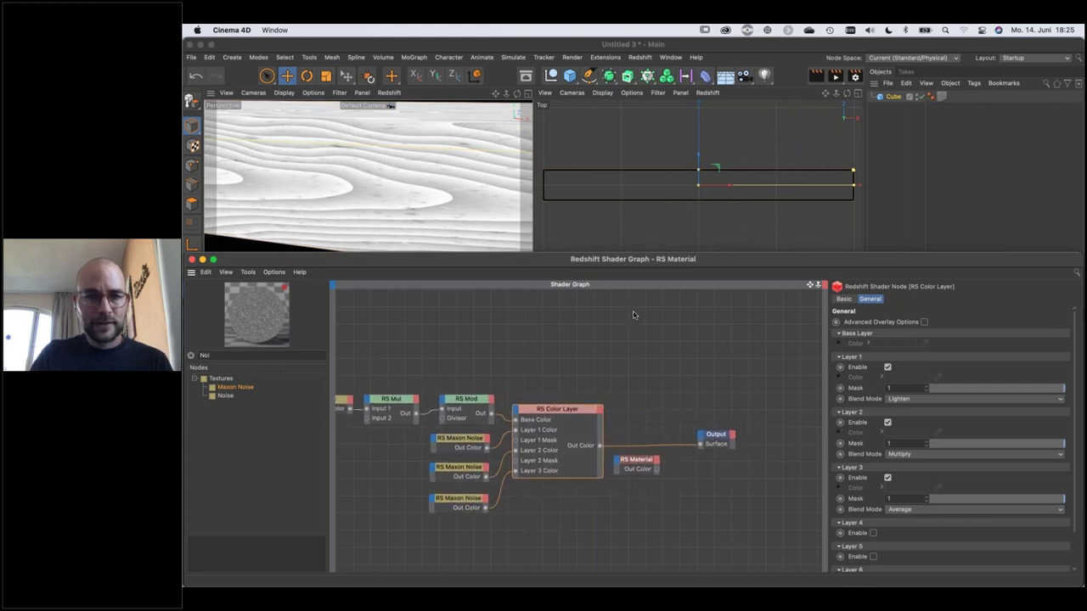
pyautogui.moveTo(747, 420); pyautogui.dragTo(744, 474)
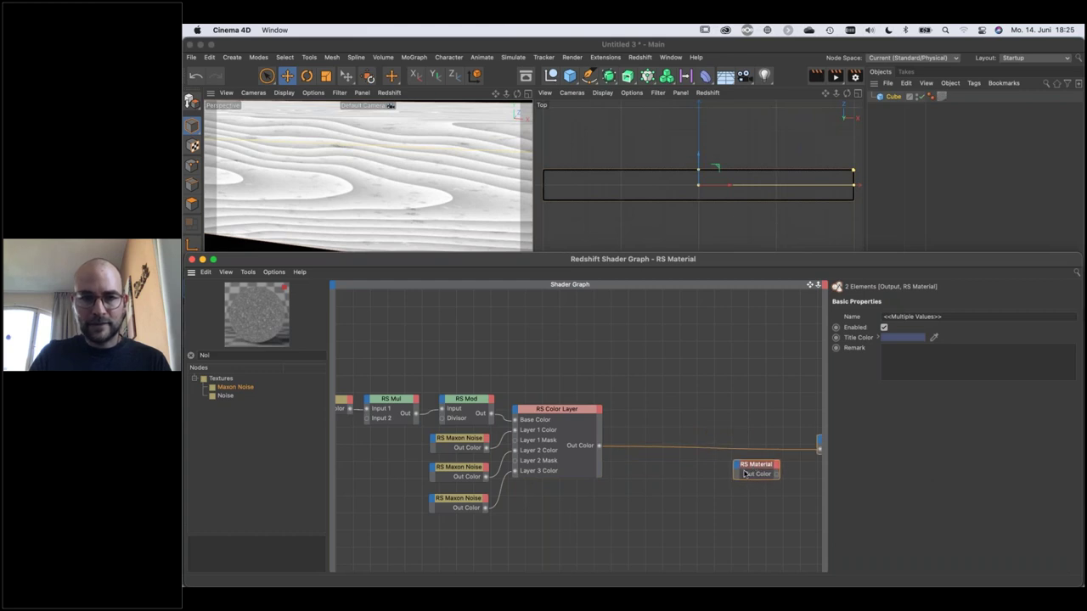
# Add an RS Ramp node after the Color Layer, feed the layer's color into its input, and connect the ramp to the Output surface.
pyautogui.keyDown('alt'); pyautogui.moveTo(376, 178); pyautogui.dragTo(411, 226); pyautogui.keyUp('alt')
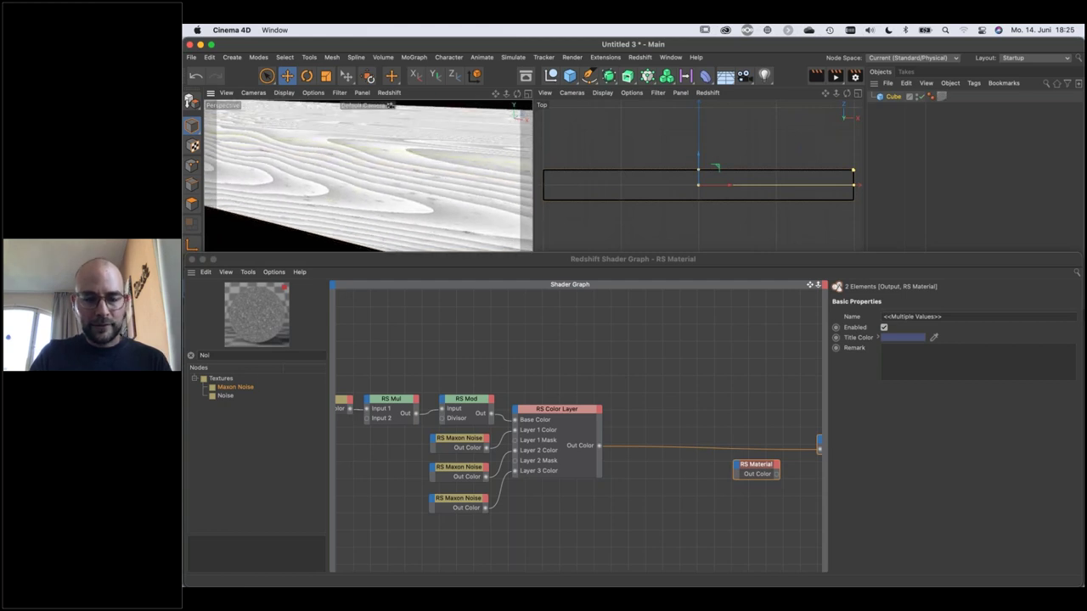
pyautogui.click(235, 354)
pyautogui.write('ramp')
pyautogui.click(225, 387)
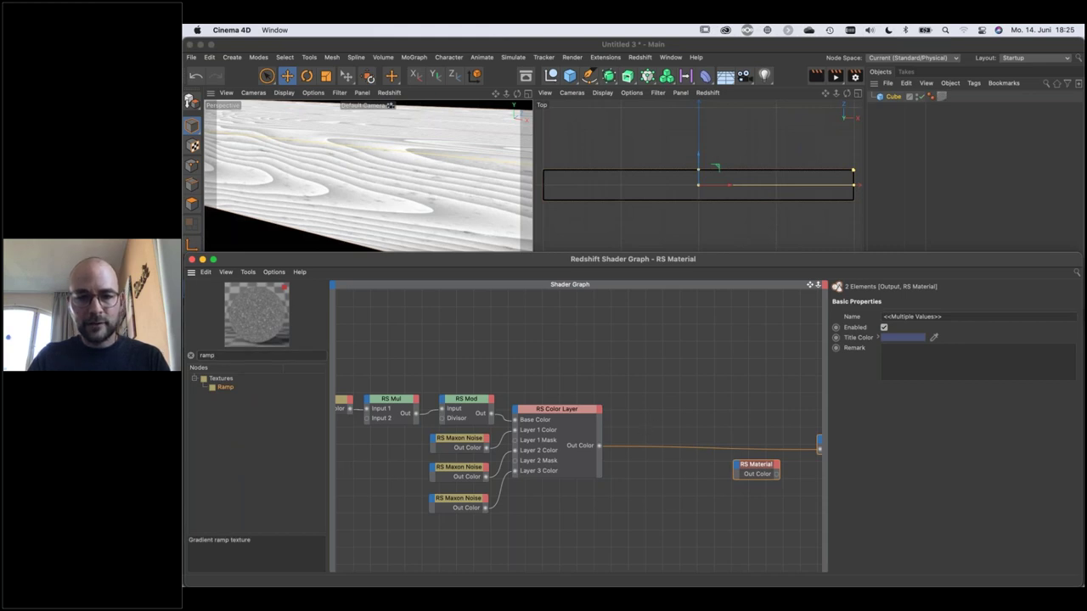
pyautogui.moveTo(601, 451); pyautogui.dragTo(617, 426)
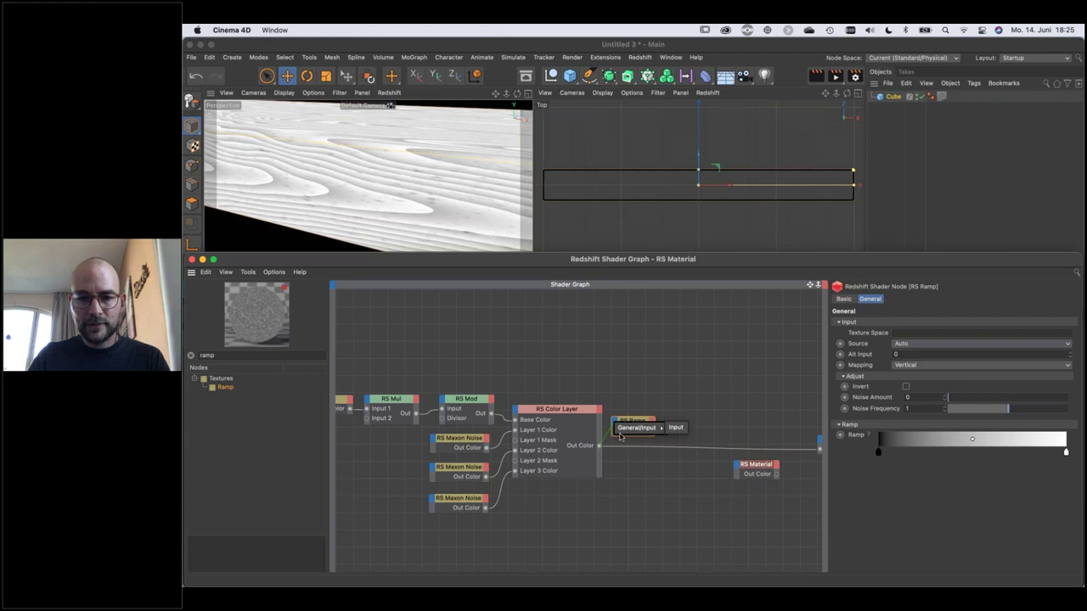
pyautogui.moveTo(676, 432); pyautogui.dragTo(820, 451)
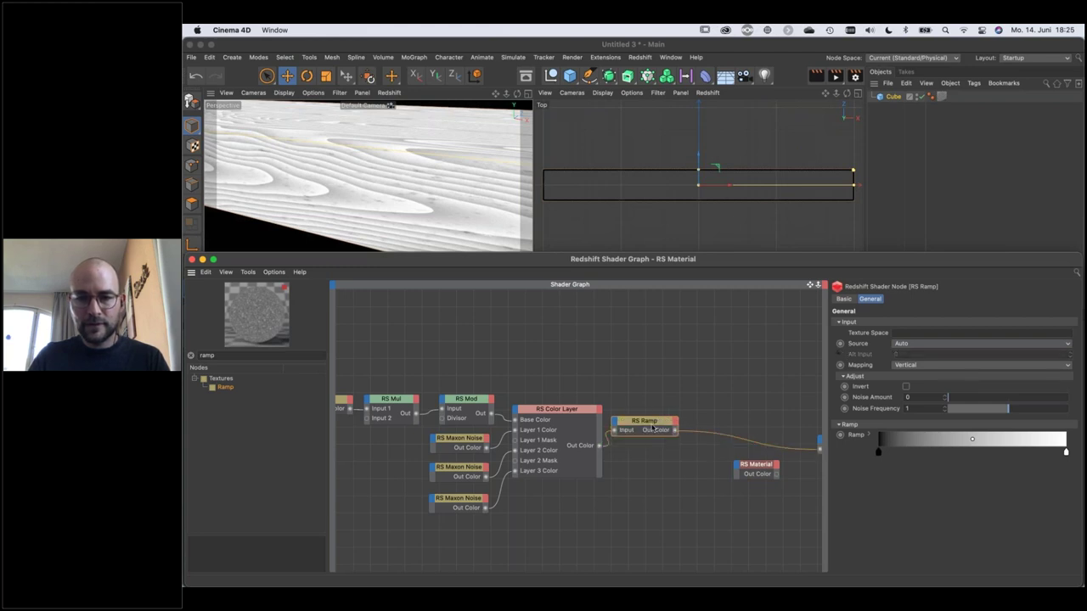
pyautogui.moveTo(650, 422); pyautogui.dragTo(658, 415)
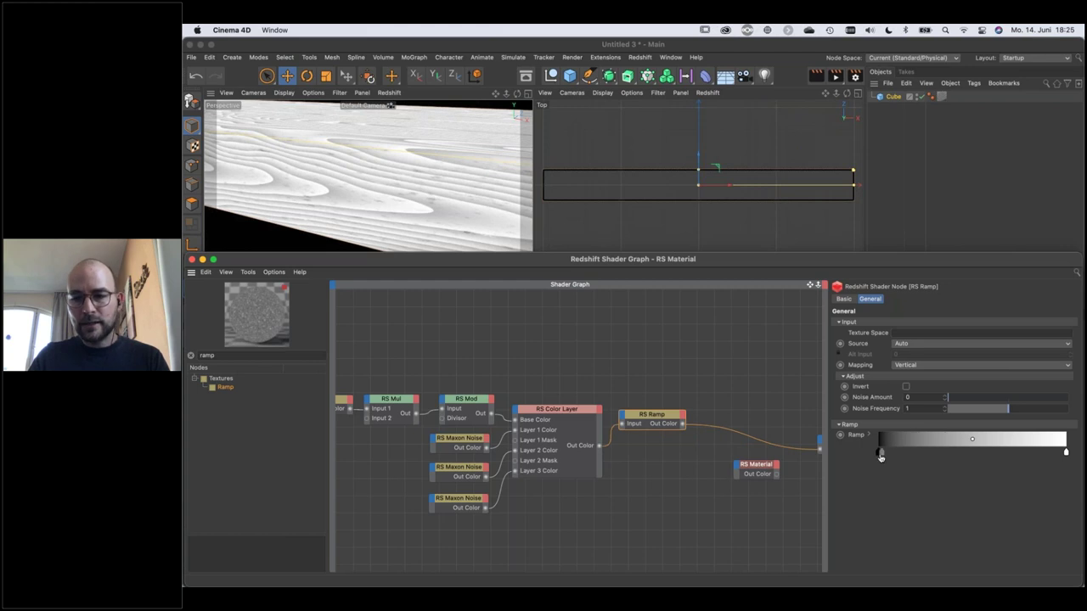
# Move the ramp's black knot just past the middle and add a white knot shortly before it.
pyautogui.moveTo(880, 456); pyautogui.dragTo(969, 457)
pyautogui.click(1056, 453)
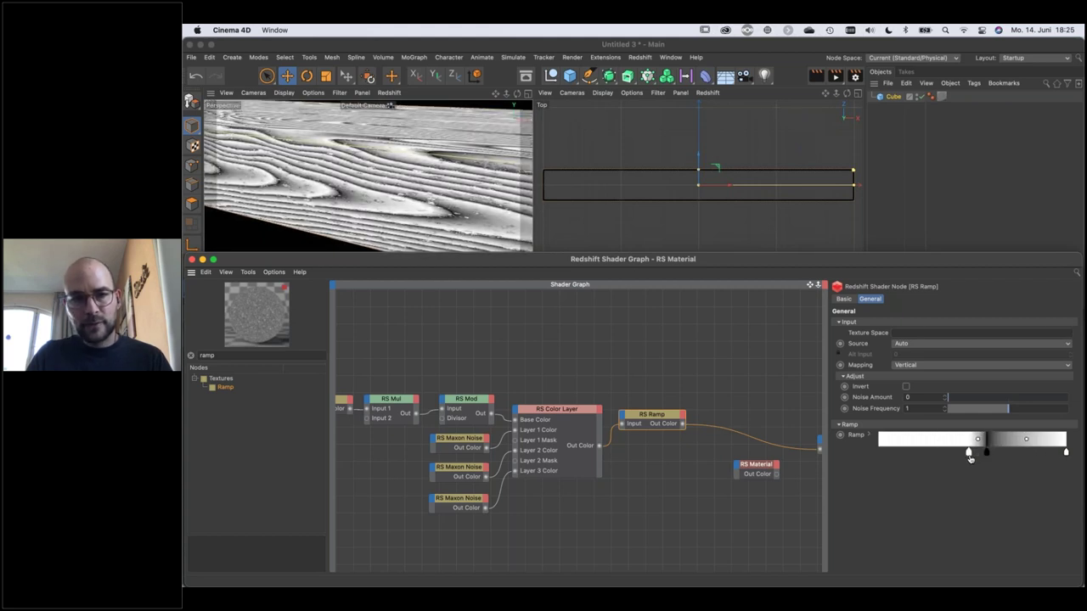
pyautogui.moveTo(1077, 457); pyautogui.dragTo(966, 452)
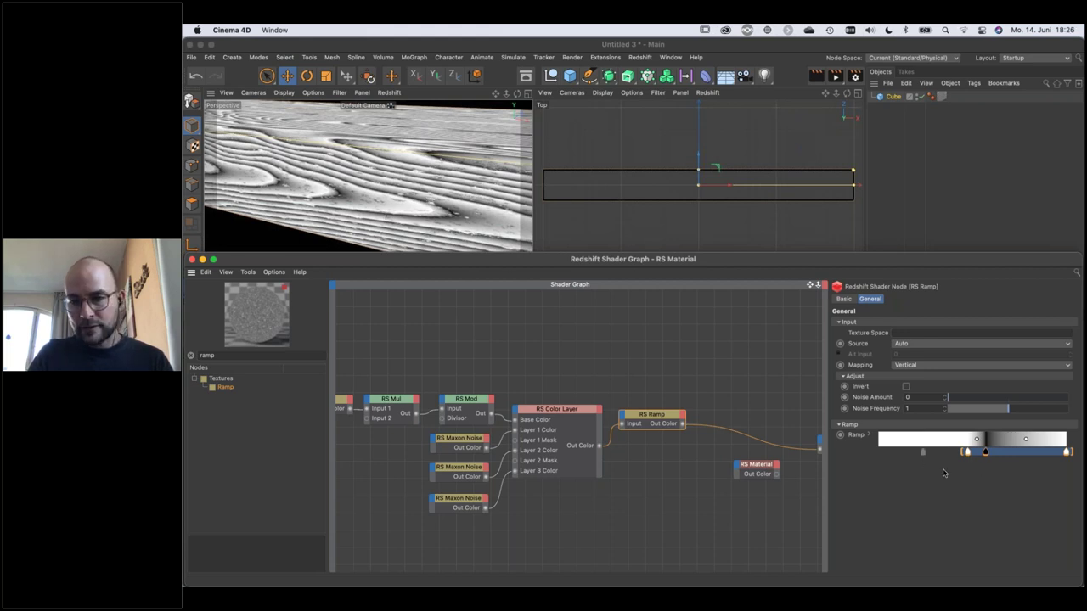
# Narrow the gap between the ramp's middle white and black knots and shift the pair slightly toward the ramp's start.
pyautogui.moveTo(966, 451); pyautogui.dragTo(977, 456)
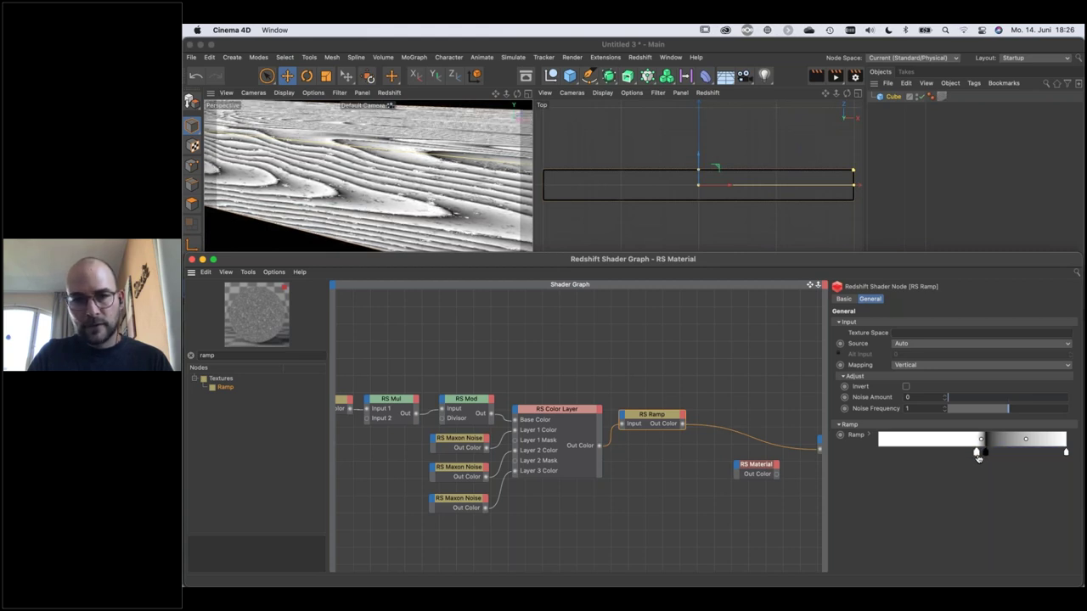
pyautogui.click(985, 452)
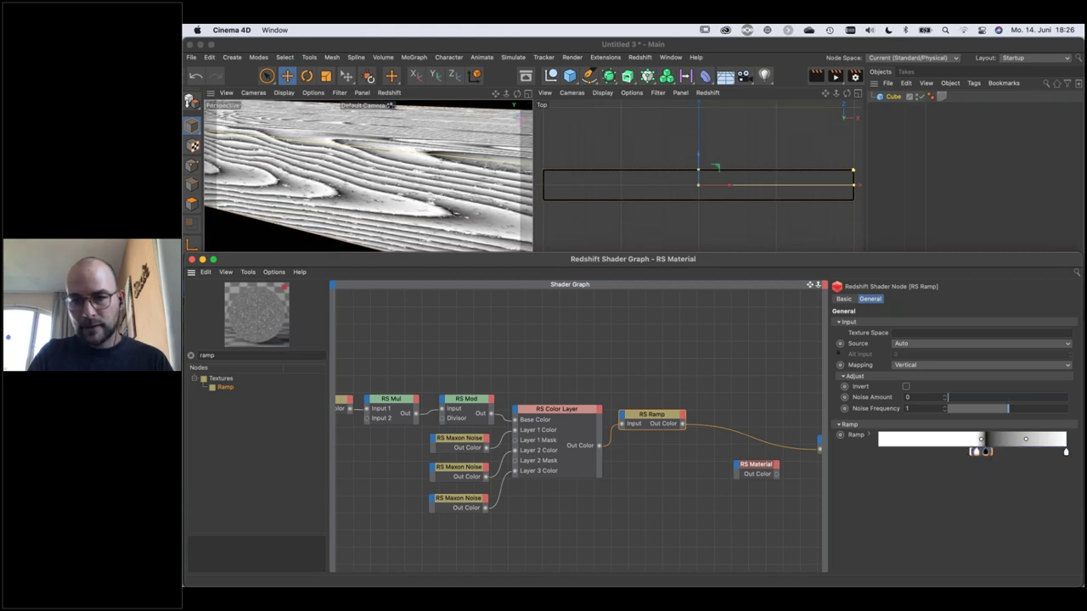
pyautogui.moveTo(973, 454)
pyautogui.mouseDown()
pyautogui.moveTo(961, 456)
pyautogui.moveTo(973, 455)
pyautogui.mouseUp()
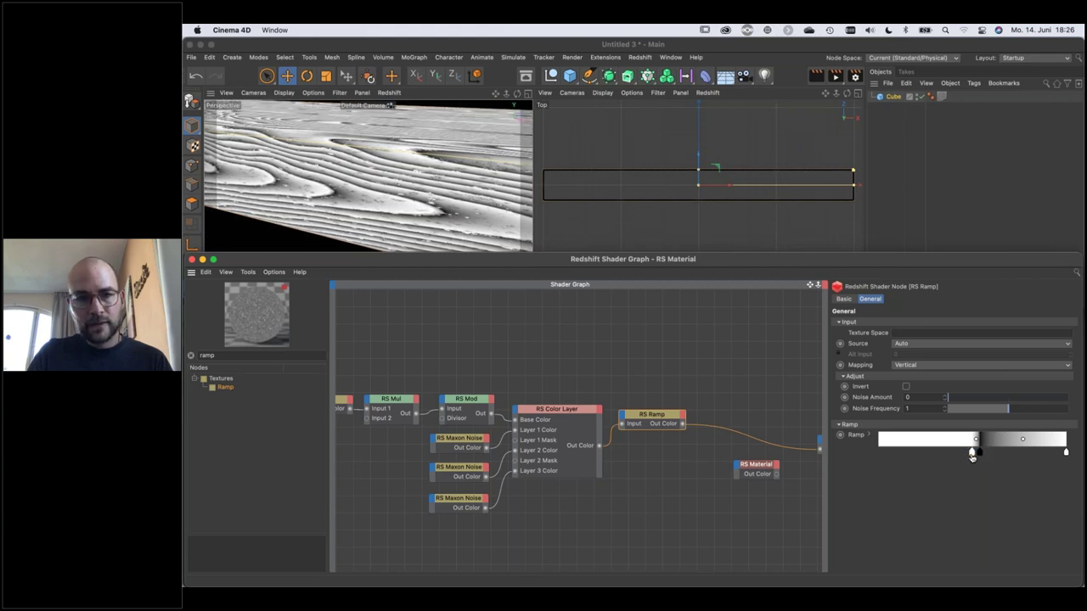
pyautogui.click(416, 213)
pyautogui.moveTo(416, 213)
pyautogui.keyDown('alt'); pyautogui.mouseDown()
pyautogui.moveTo(468, 222)
pyautogui.moveTo(434, 213)
pyautogui.mouseUp(); pyautogui.keyUp('alt')
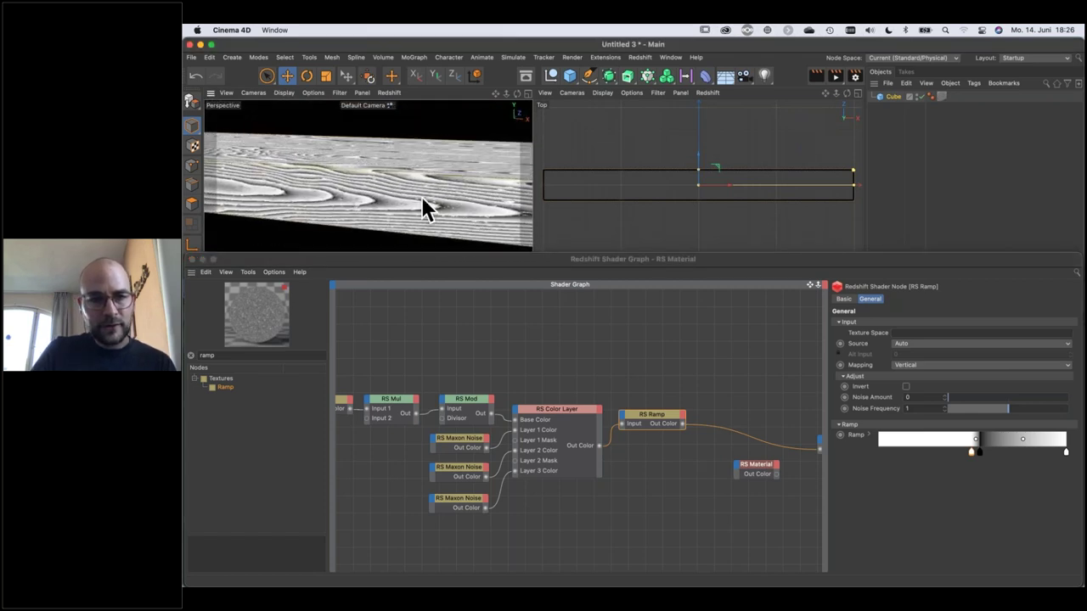
pyautogui.keyDown('alt'); pyautogui.moveTo(463, 217); pyautogui.dragTo(466, 242); pyautogui.keyUp('alt')
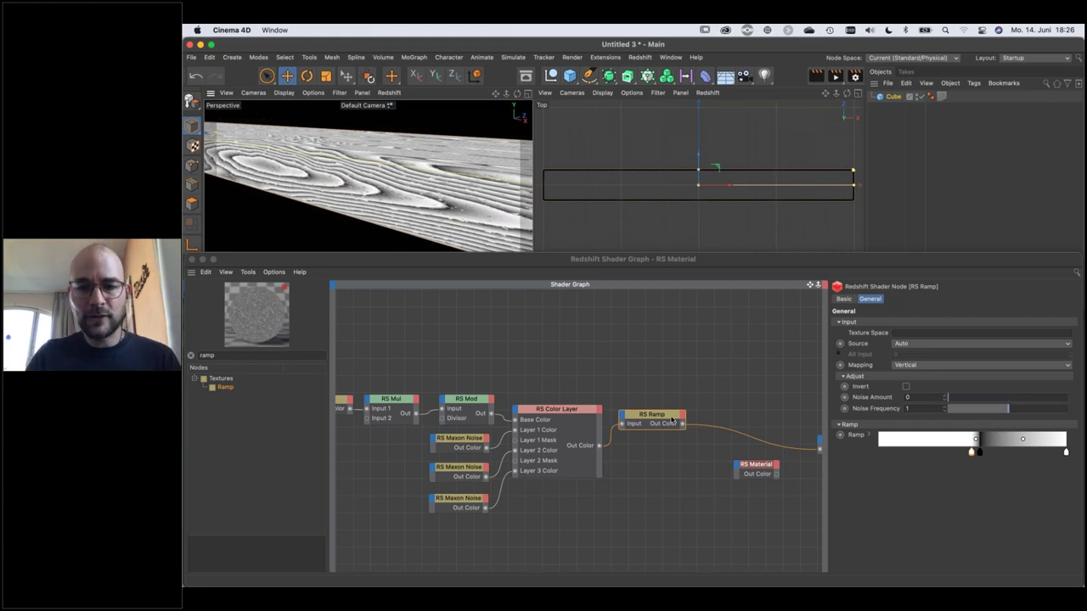
pyautogui.moveTo(656, 410); pyautogui.dragTo(655, 405)
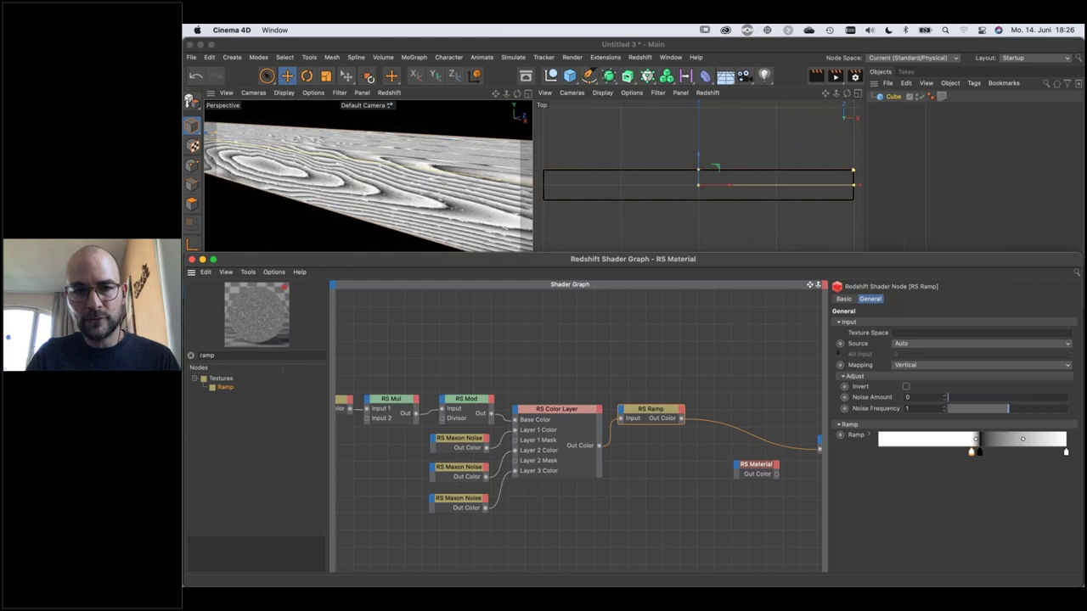
pyautogui.moveTo(929, 452); pyautogui.dragTo(972, 452)
# Insert a second RS Ramp node between the first ramp and the Output surface.
pyautogui.moveTo(679, 448); pyautogui.dragTo(574, 447, button='middle')
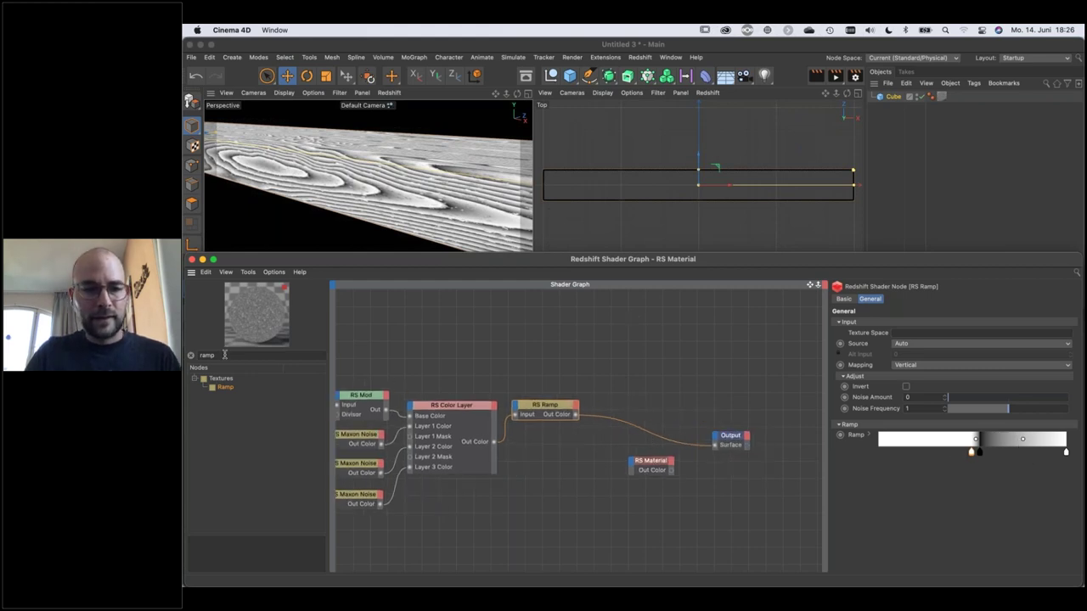
pyautogui.moveTo(609, 404); pyautogui.dragTo(716, 445)
pyautogui.click(647, 402)
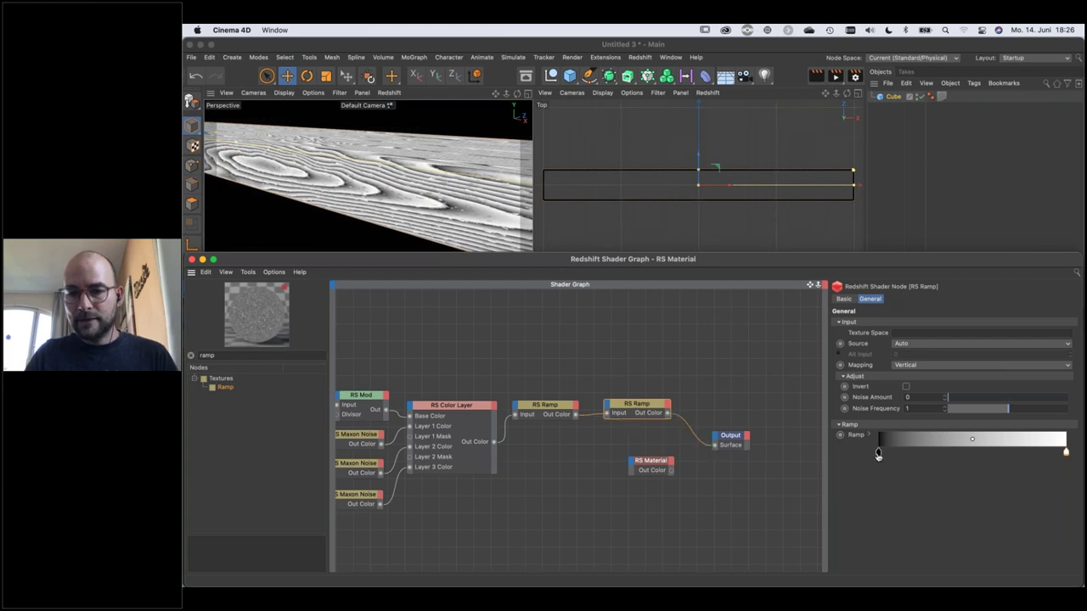
# Color the second ramp's black start knot dark brown with hue 28°, saturation 37% and value 26%.
pyautogui.doubleClick(878, 450)
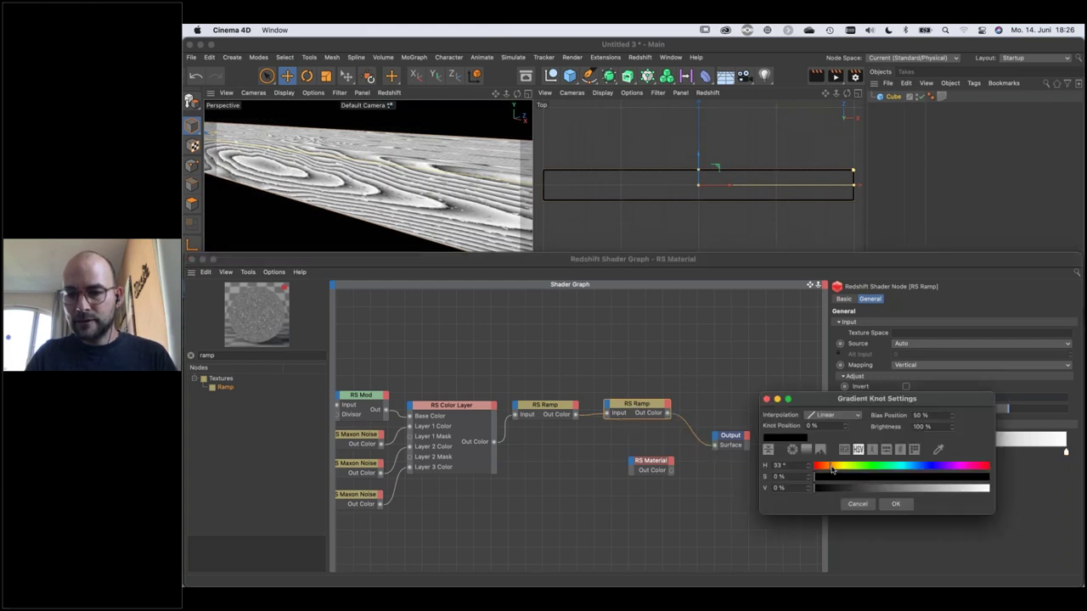
pyautogui.moveTo(848, 478); pyautogui.dragTo(879, 477)
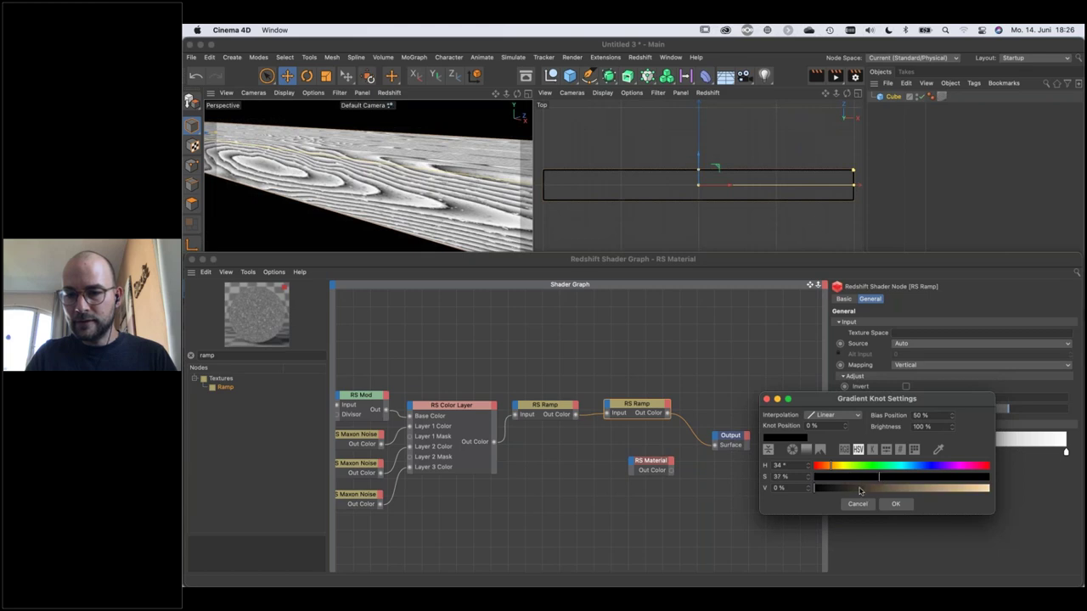
pyautogui.click(861, 489)
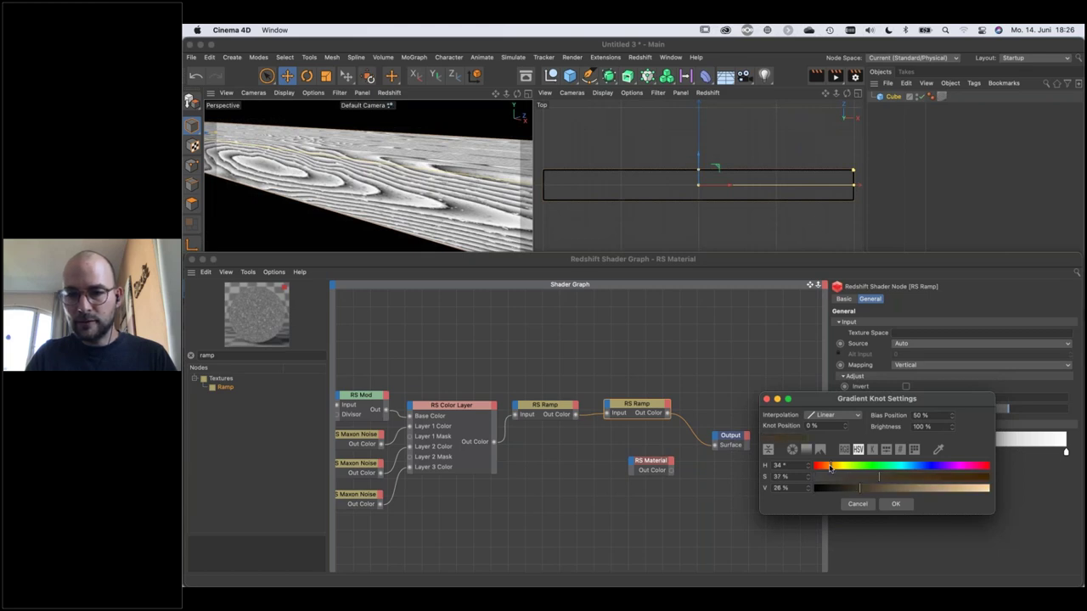
pyautogui.click(895, 506)
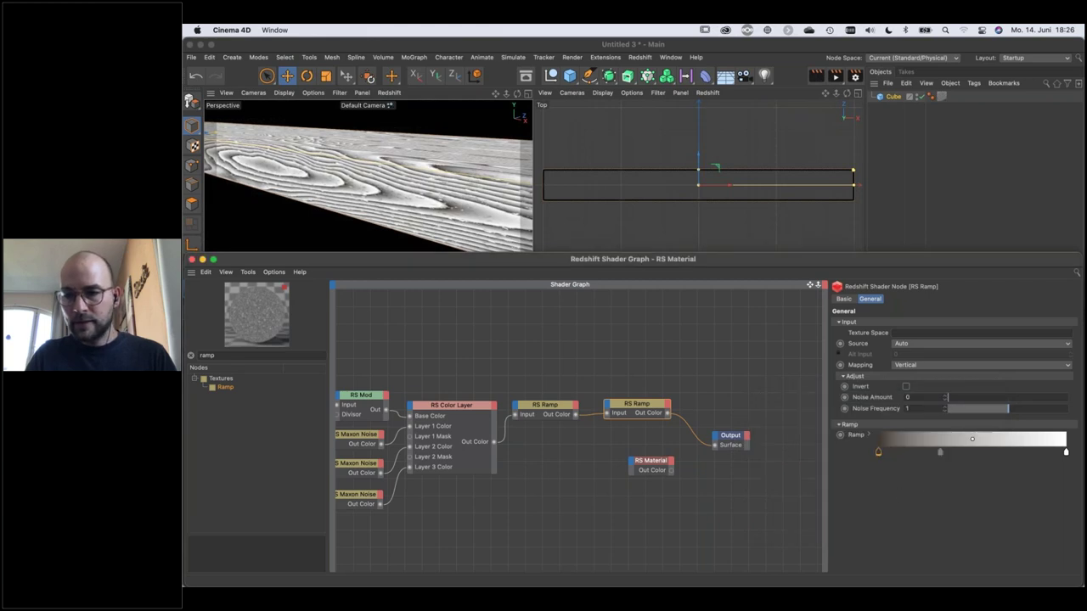
# Replace the second ramp's white end knot with a copy of the brown knot, recolored to H 35°, S 35%, V 46%.
pyautogui.keyDown('ctrl'); pyautogui.moveTo(878, 454); pyautogui.dragTo(989, 453); pyautogui.keyUp('ctrl')
pyautogui.moveTo(1065, 453)
pyautogui.mouseDown()
pyautogui.moveTo(1065, 475)
pyautogui.moveTo(1065, 452)
pyautogui.mouseUp()
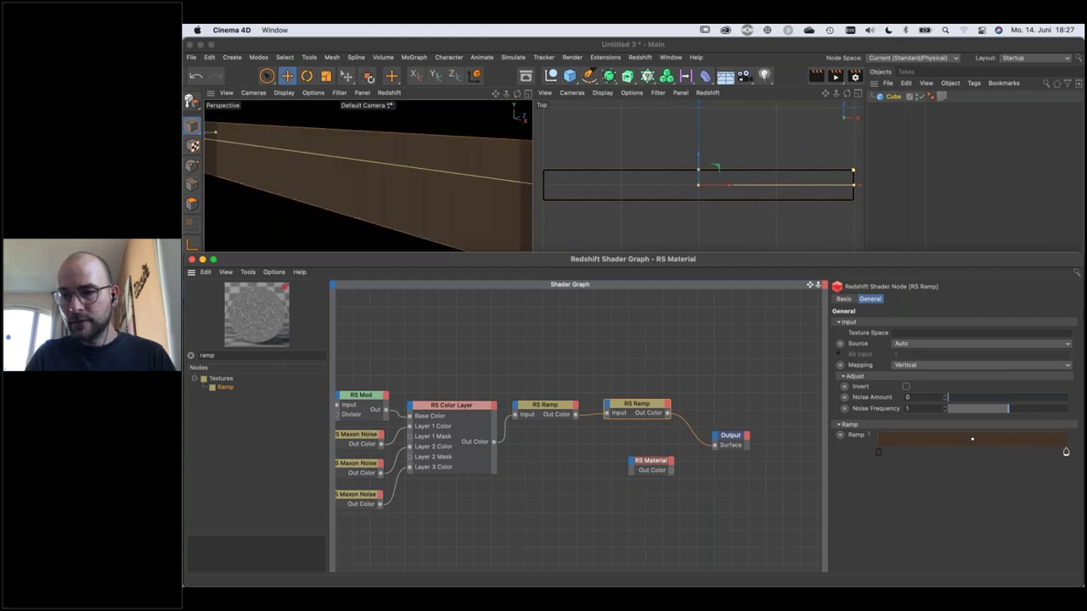
pyautogui.click(868, 434)
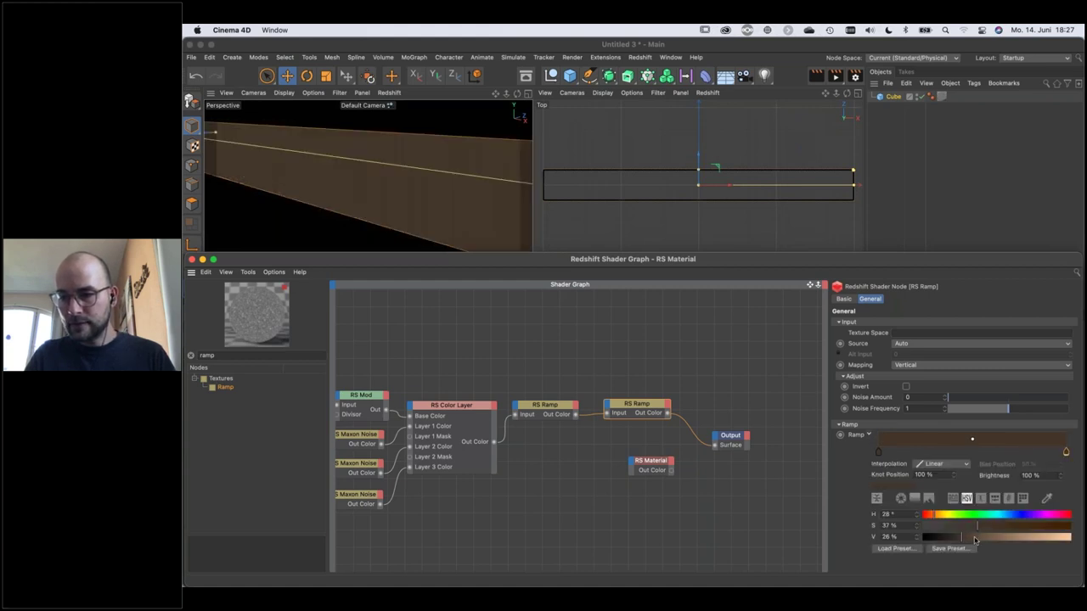
pyautogui.moveTo(974, 540); pyautogui.dragTo(992, 540)
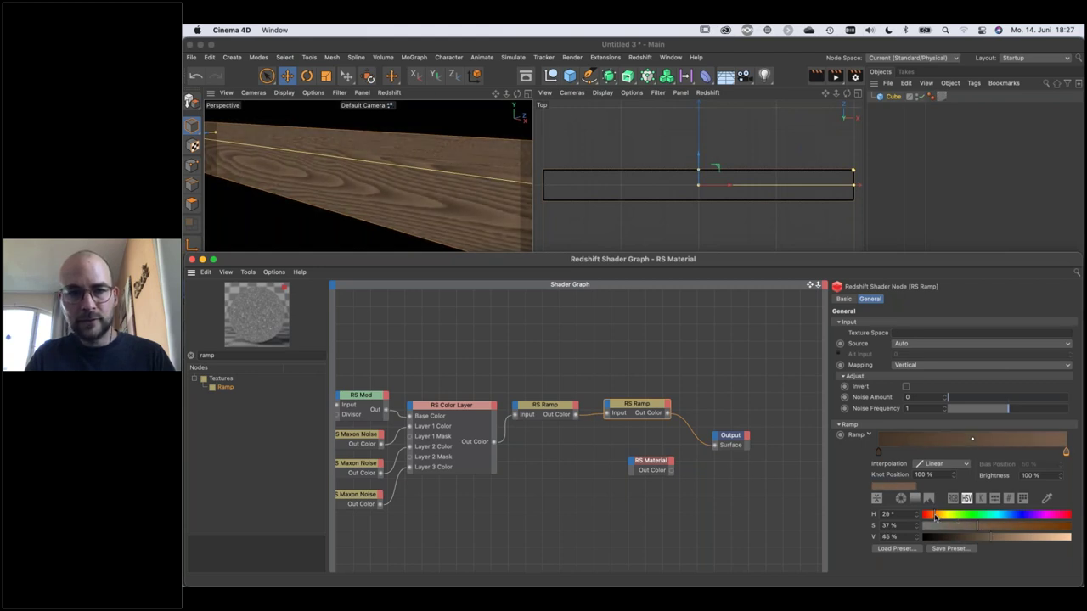
pyautogui.moveTo(970, 528)
pyautogui.mouseDown()
pyautogui.moveTo(958, 530)
pyautogui.moveTo(989, 532)
pyautogui.moveTo(976, 530)
pyautogui.mouseUp()
pyautogui.moveTo(452, 197)
pyautogui.keyDown('alt'); pyautogui.mouseDown()
pyautogui.moveTo(460, 219)
pyautogui.moveTo(453, 198)
pyautogui.mouseUp(); pyautogui.keyUp('alt')
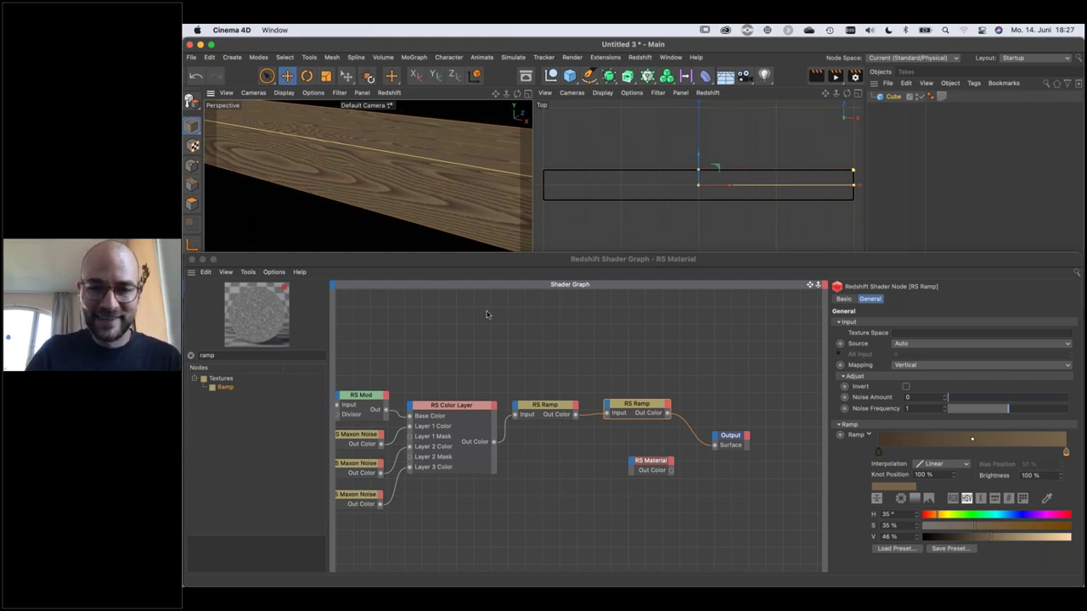
# Move the Output and RS Material nodes farther from the second ramp to make room for more nodes.
pyautogui.hscroll(-5, 636, 313)
pyautogui.hscroll(5, 632, 315)
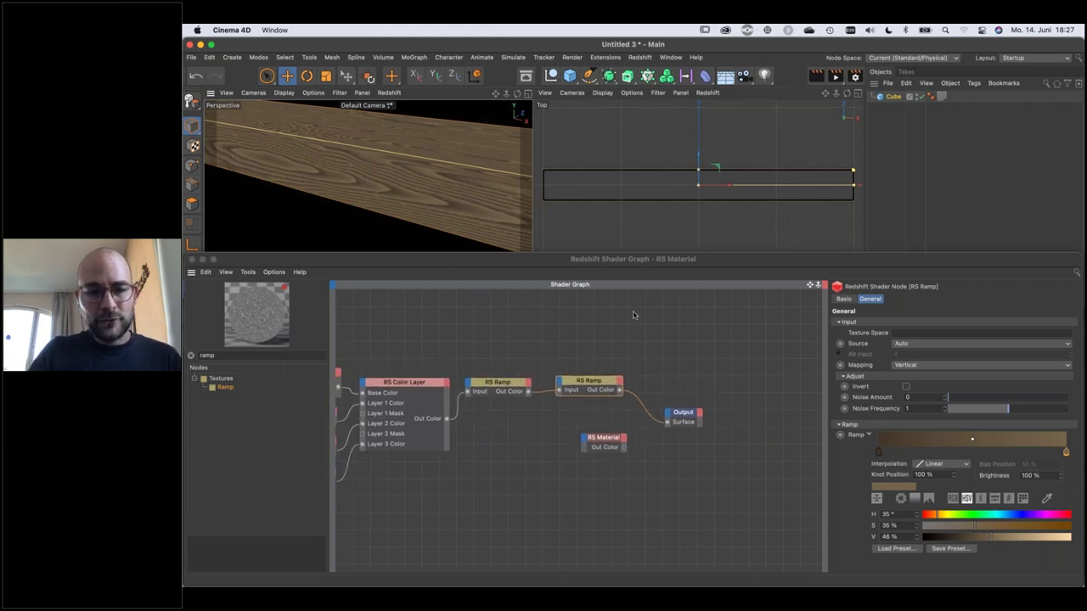
pyautogui.hscroll(-5, 632, 315)
pyautogui.hscroll(2, 634, 312)
pyautogui.moveTo(715, 357); pyautogui.dragTo(743, 435)
pyautogui.moveTo(740, 379); pyautogui.dragTo(593, 375)
pyautogui.hscroll(-5, 522, 440)
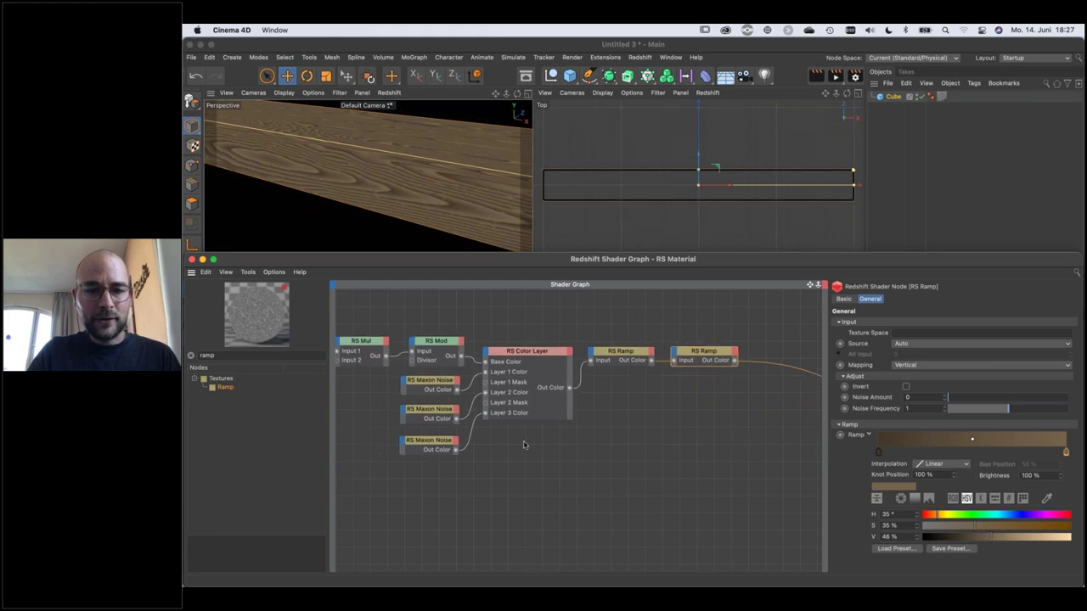
# Duplicate the Color Layer with its three Maxon Noise nodes and connect the copy between the second ramp and the Output.
pyautogui.moveTo(531, 471); pyautogui.dragTo(427, 381)
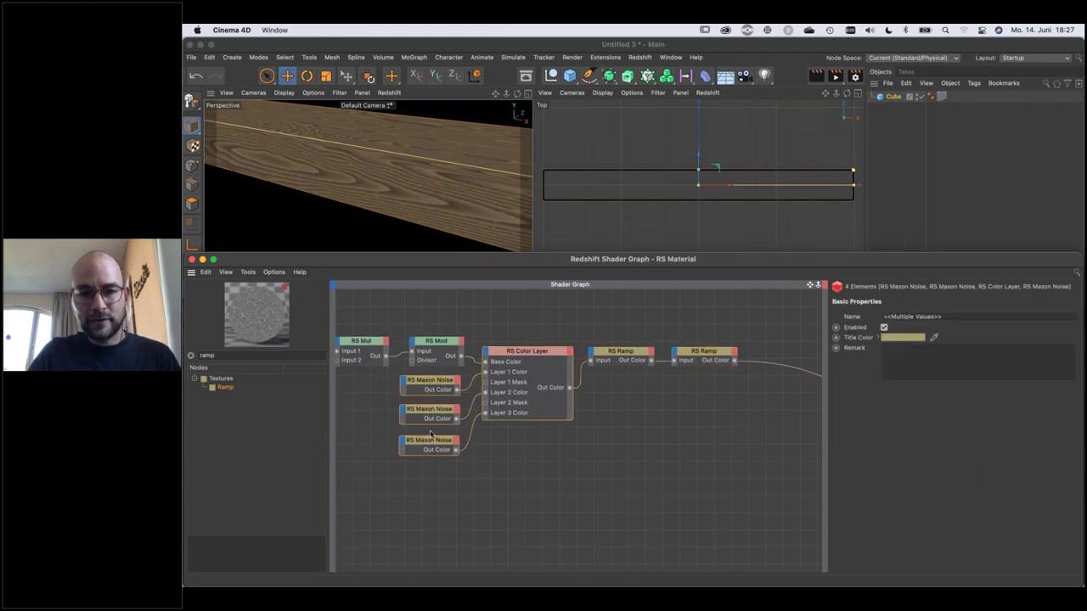
pyautogui.keyDown('ctrl'); pyautogui.moveTo(532, 353); pyautogui.dragTo(787, 358); pyautogui.keyUp('ctrl')
pyautogui.hscroll(6, 632, 315)
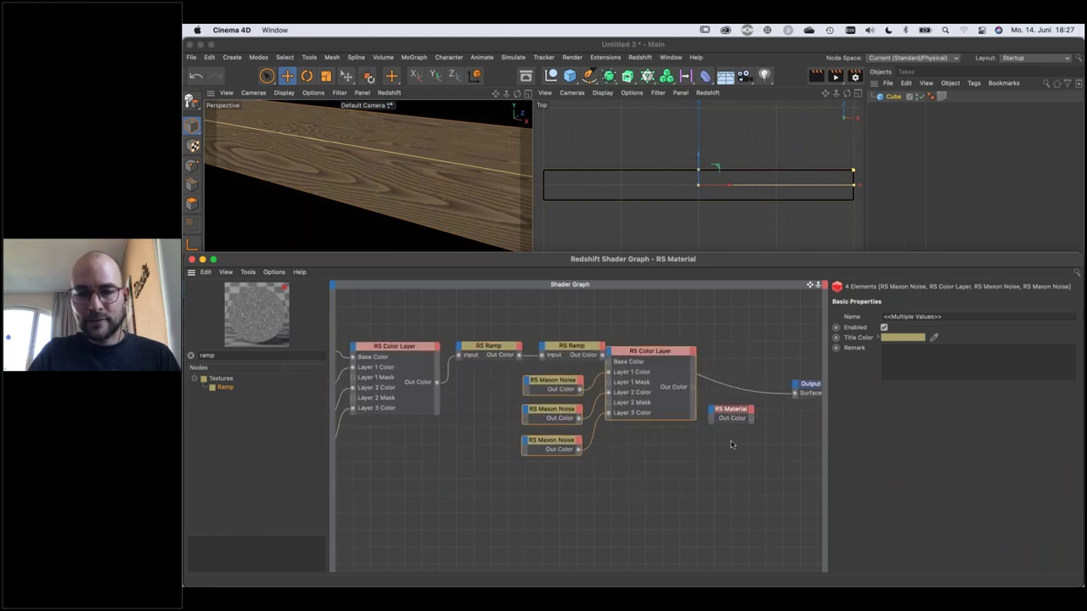
pyautogui.moveTo(638, 355); pyautogui.dragTo(659, 353)
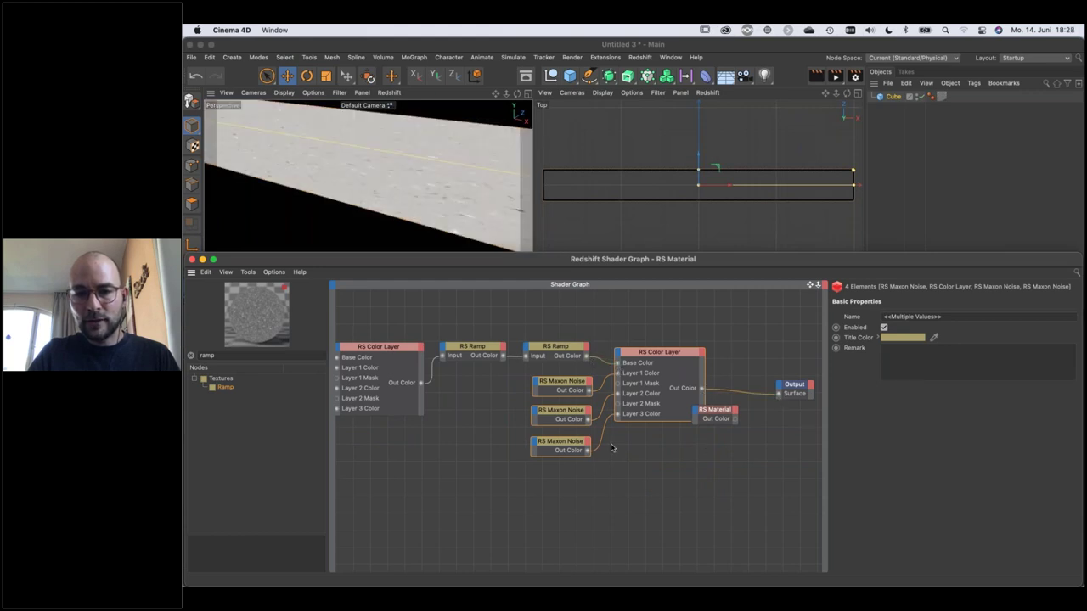
# Raise the seeds of the three copied Maxon Noise nodes by 1000 each, giving 1123, 1124 and 1125.
pyautogui.moveTo(522, 480); pyautogui.dragTo(569, 370)
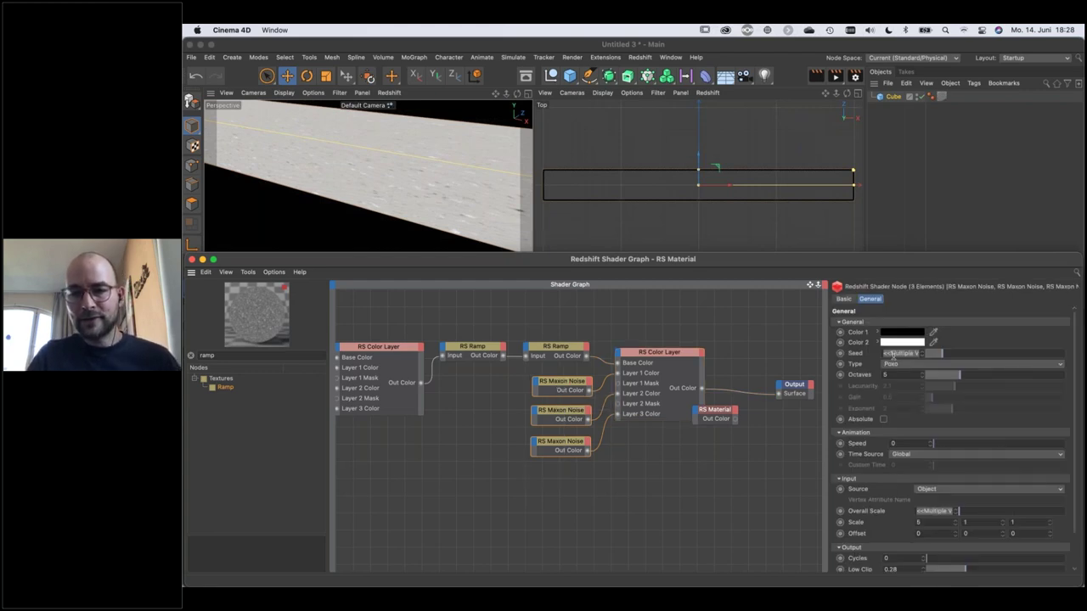
pyautogui.click(550, 385)
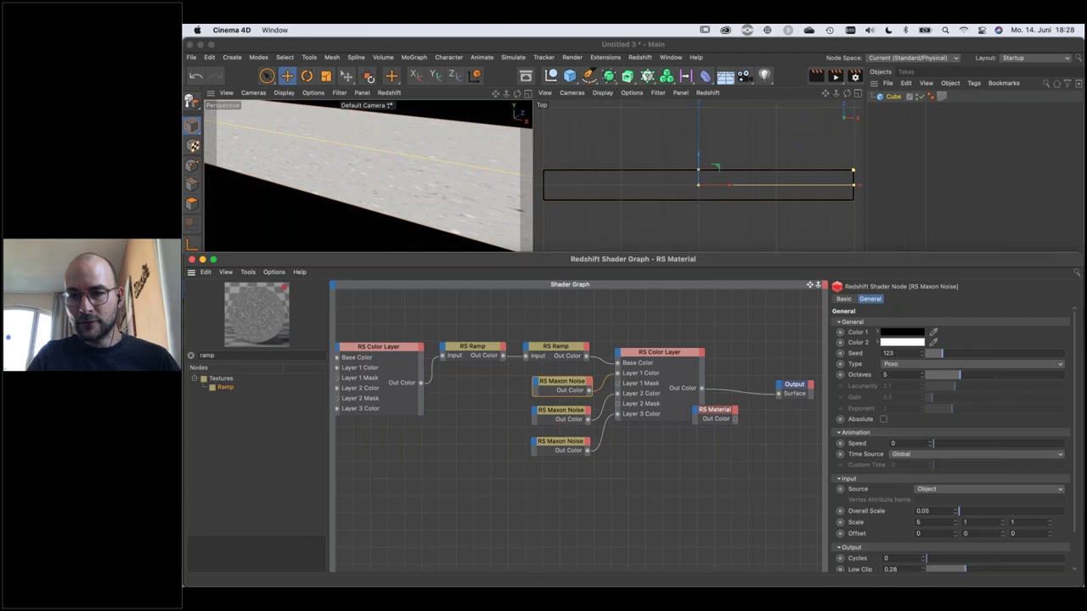
pyautogui.click(564, 415)
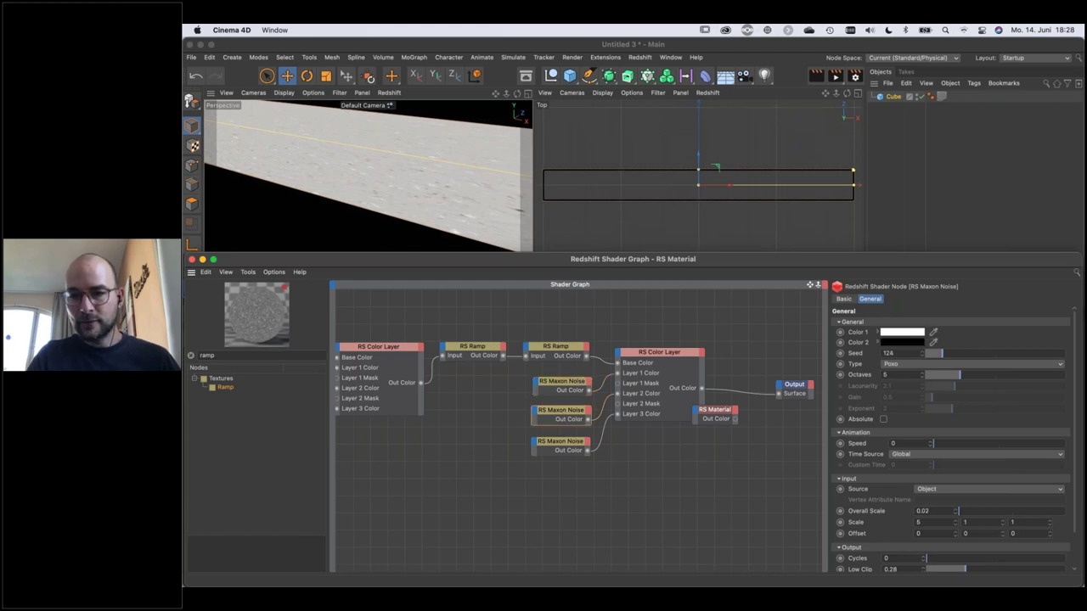
pyautogui.click(552, 445)
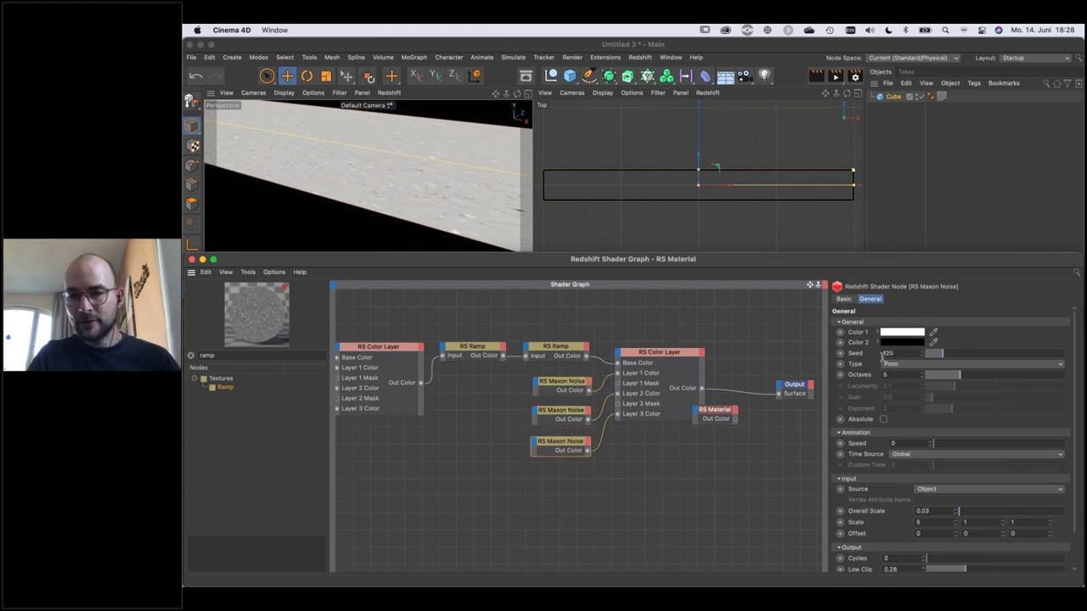
pyautogui.moveTo(508, 474); pyautogui.dragTo(567, 377)
pyautogui.hscroll(-5, 633, 315)
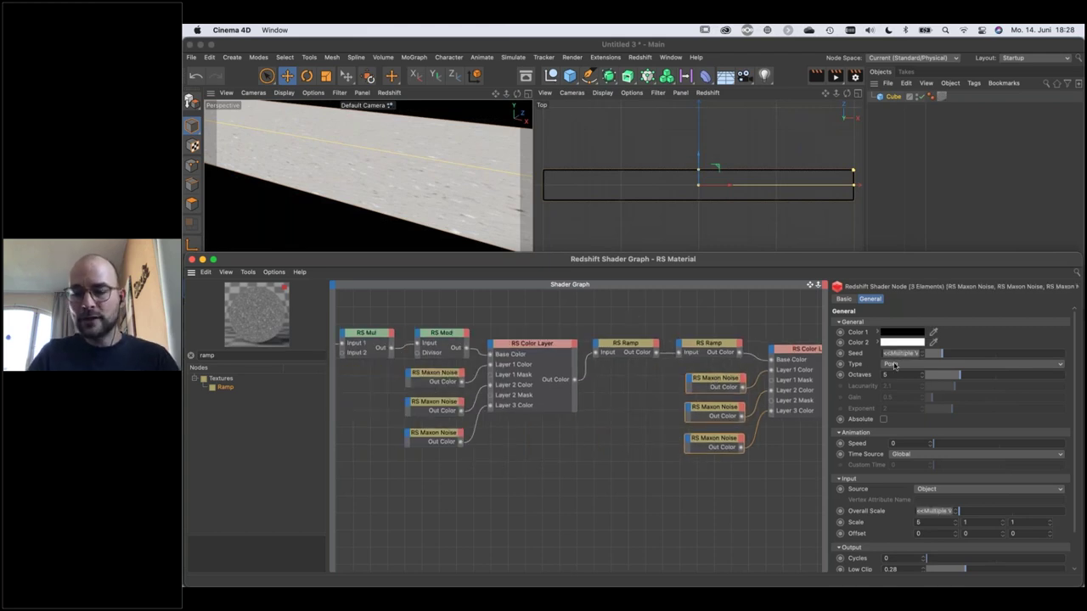
pyautogui.press('BackSpace')
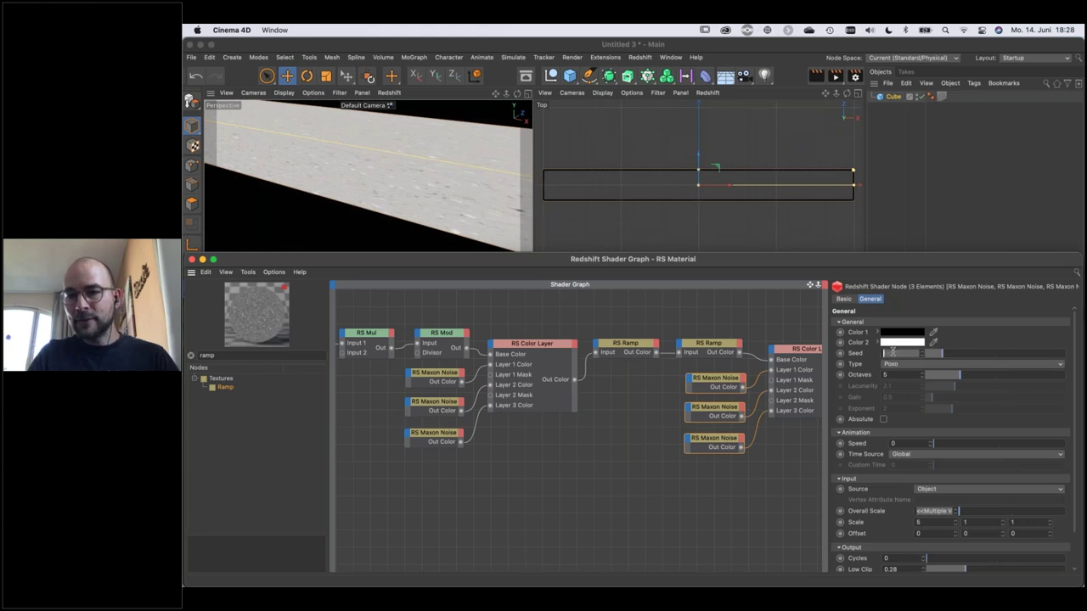
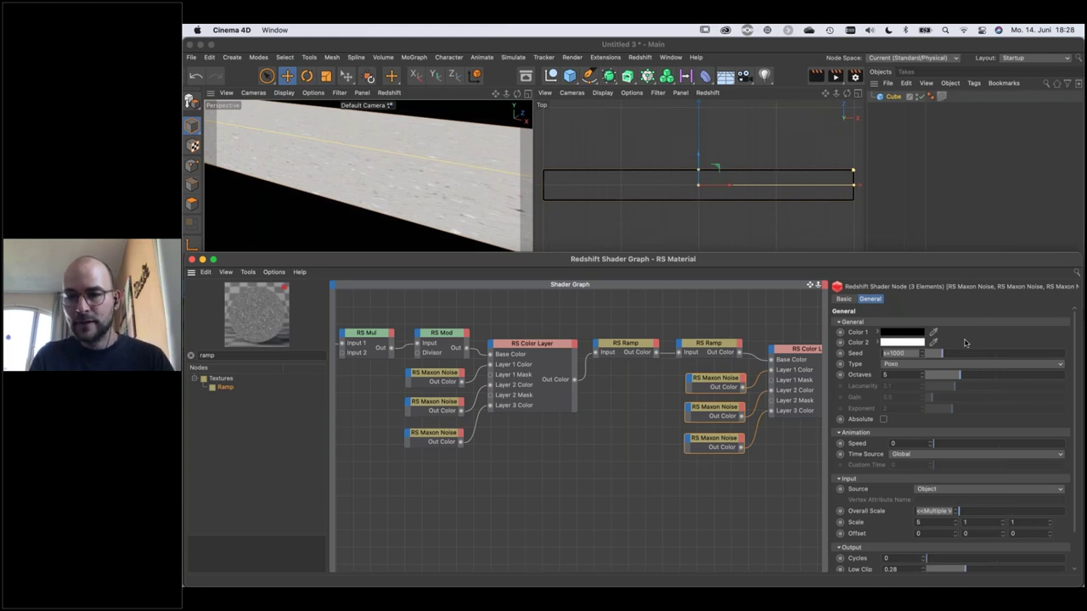
pyautogui.press('Return')
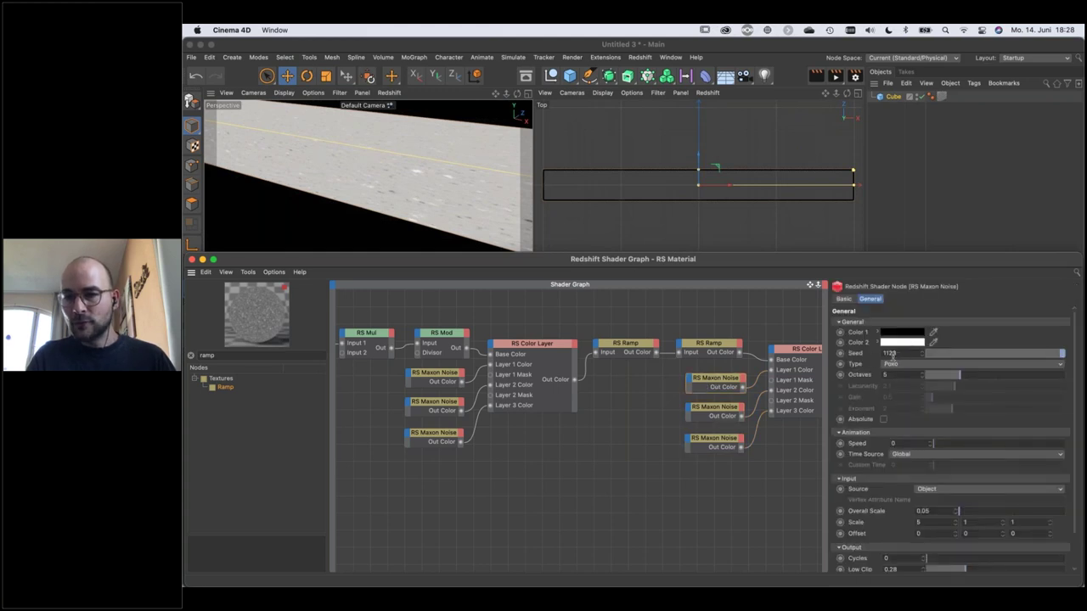
pyautogui.click(706, 406)
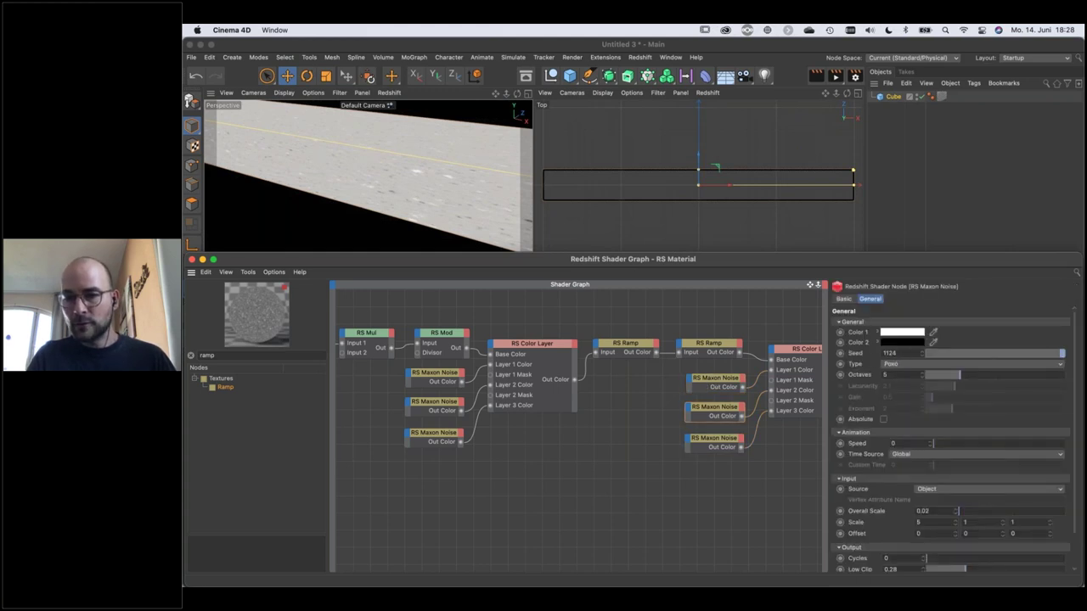
pyautogui.click(713, 438)
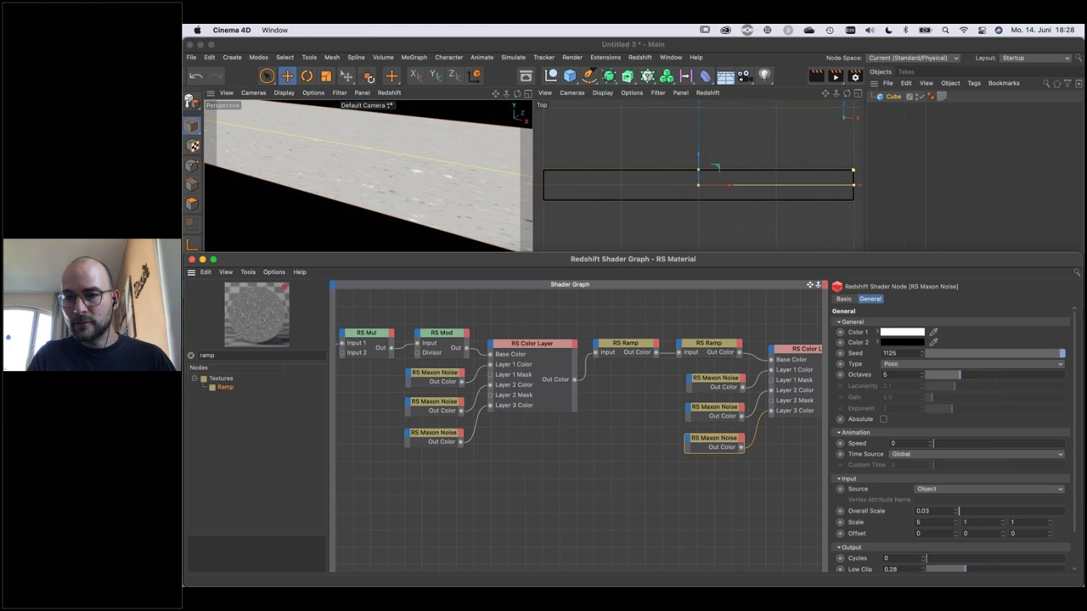
pyautogui.click(750, 478)
# Set the copied Color Layer's Layer 1 and Layer 3 blend modes to Multiply and swap the black and white colors of its first Maxon Noise.
pyautogui.hscroll(10, 633, 315)
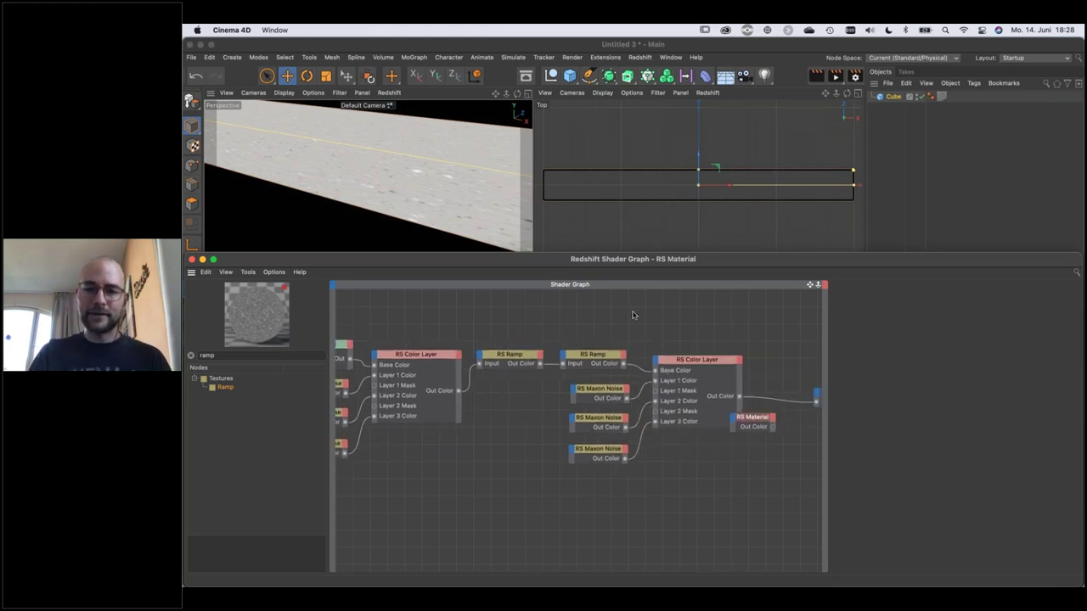
pyautogui.click(645, 376)
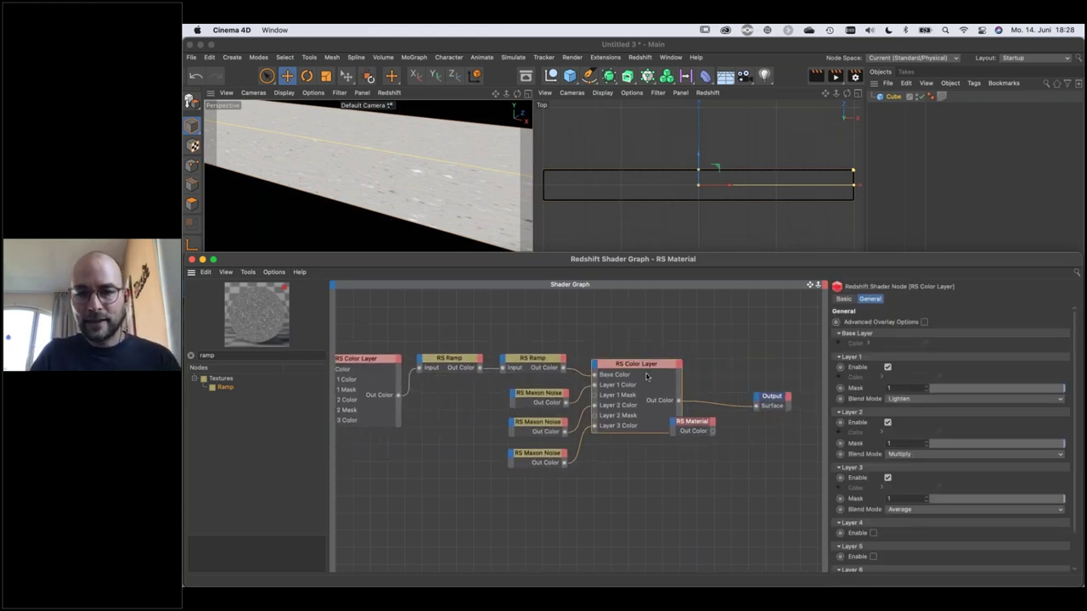
pyautogui.click(942, 402)
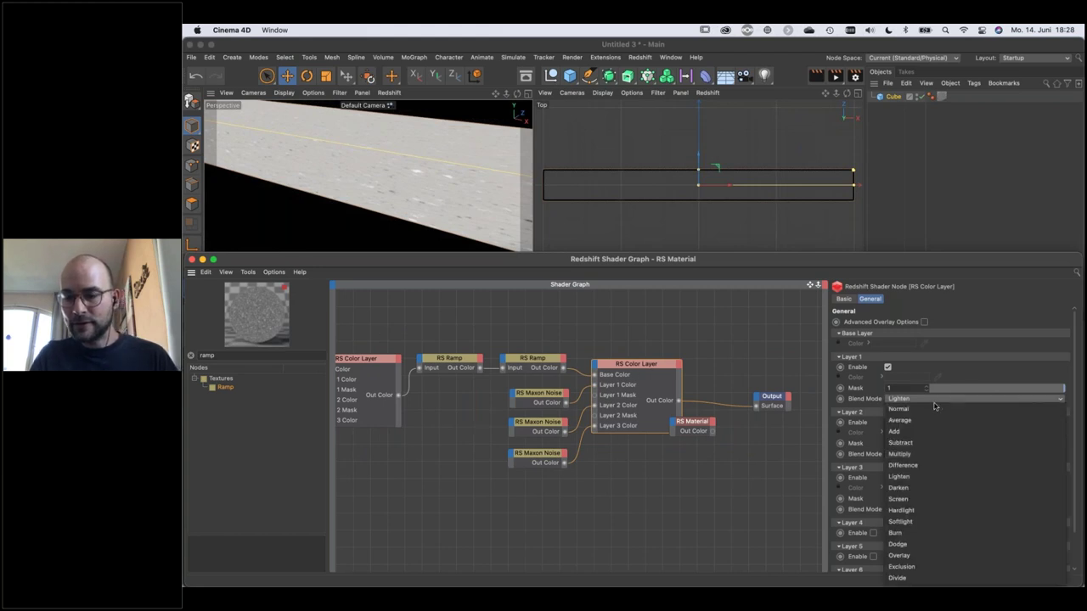
pyautogui.click(925, 456)
pyautogui.click(918, 509)
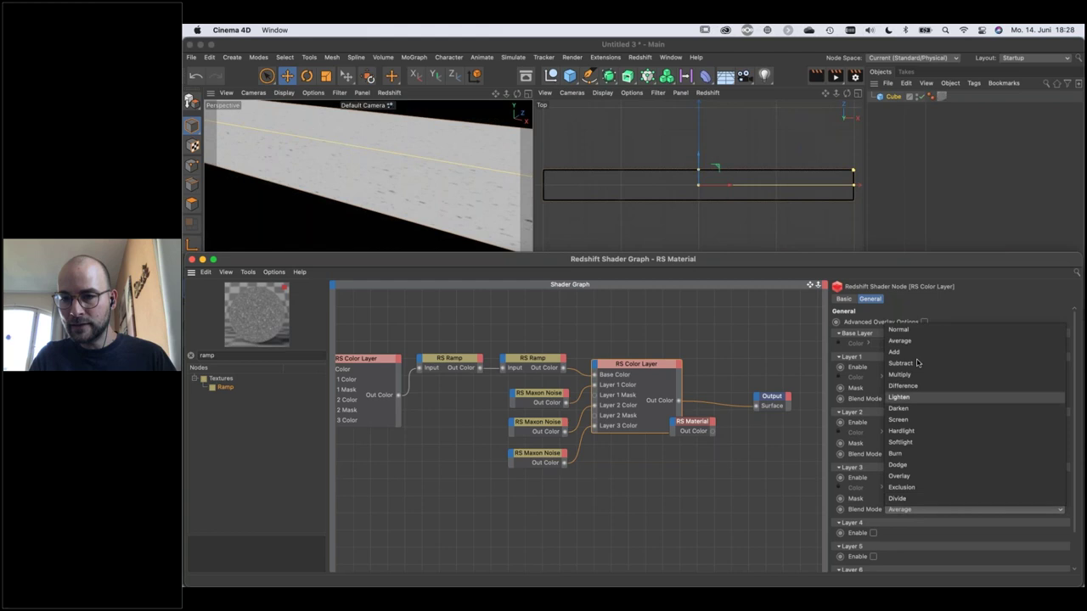
pyautogui.click(915, 377)
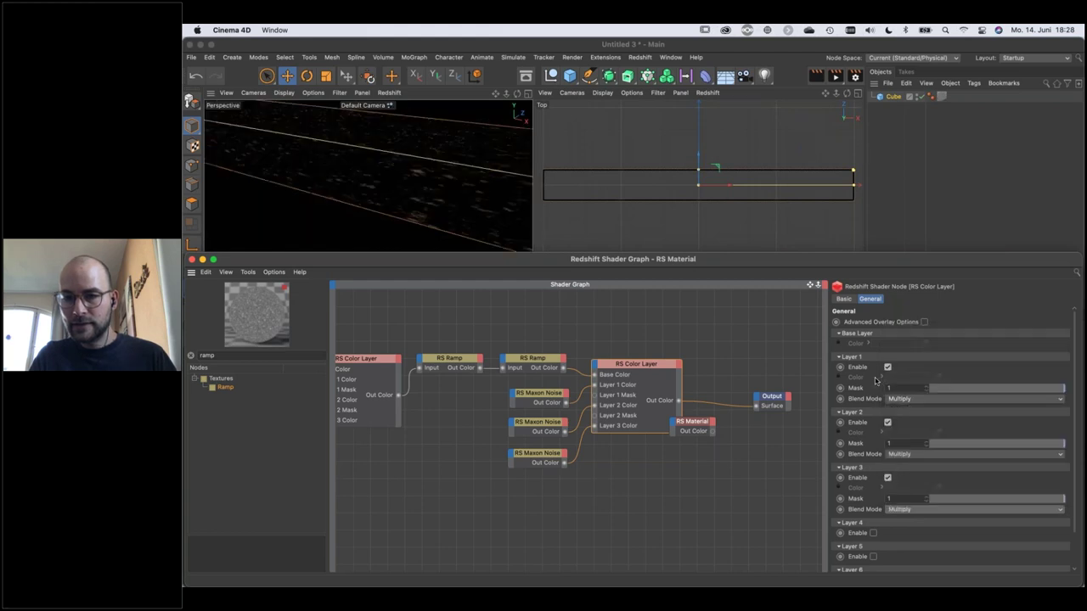
pyautogui.click(538, 398)
pyautogui.moveTo(897, 337); pyautogui.dragTo(898, 344)
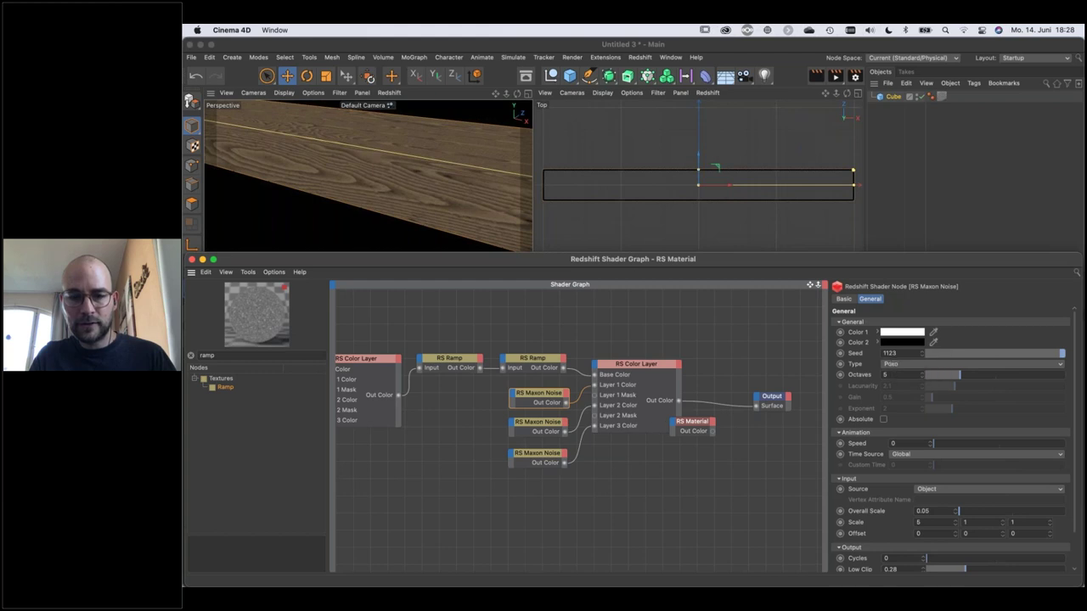
# Lower the copied Color Layer's mask values to 0.457 for Layer 1 and 0.674 for Layer 2, checking the specks up close.
pyautogui.click(645, 385)
pyautogui.moveTo(1027, 388); pyautogui.dragTo(991, 389)
pyautogui.moveTo(1042, 450); pyautogui.dragTo(1022, 449)
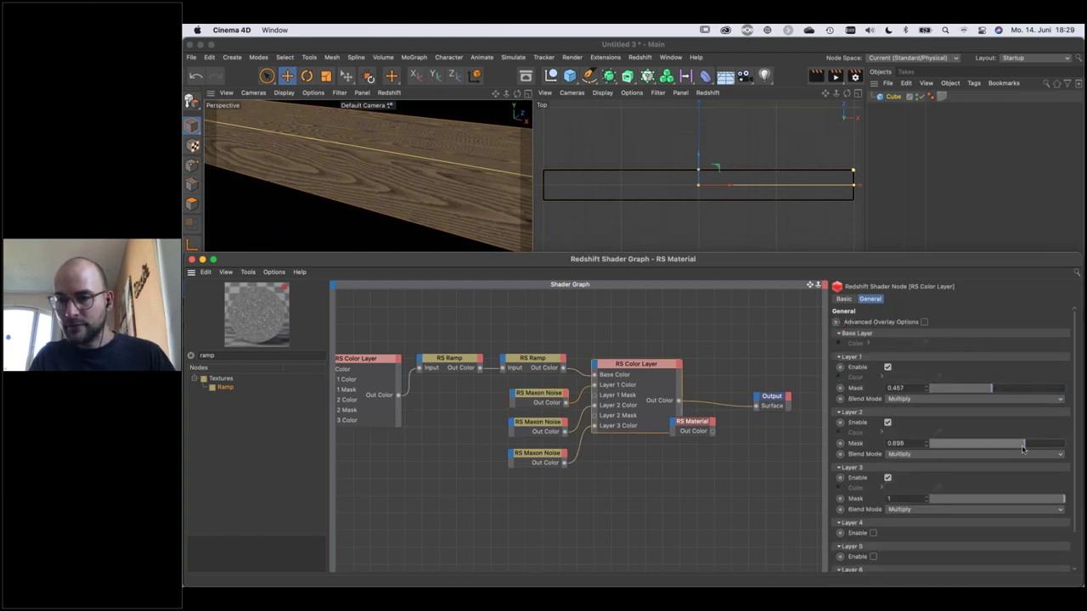
pyautogui.click(467, 226)
pyautogui.keyDown('alt'); pyautogui.moveTo(467, 226); pyautogui.dragTo(426, 202); pyautogui.keyUp('alt')
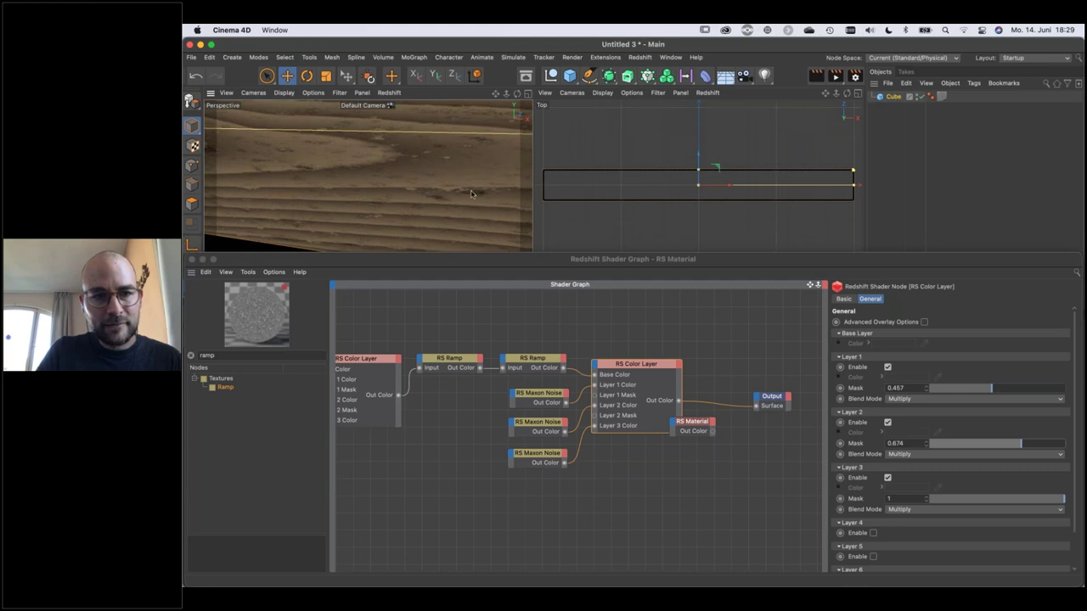
pyautogui.keyDown('alt'); pyautogui.moveTo(417, 193); pyautogui.dragTo(455, 165); pyautogui.keyUp('alt')
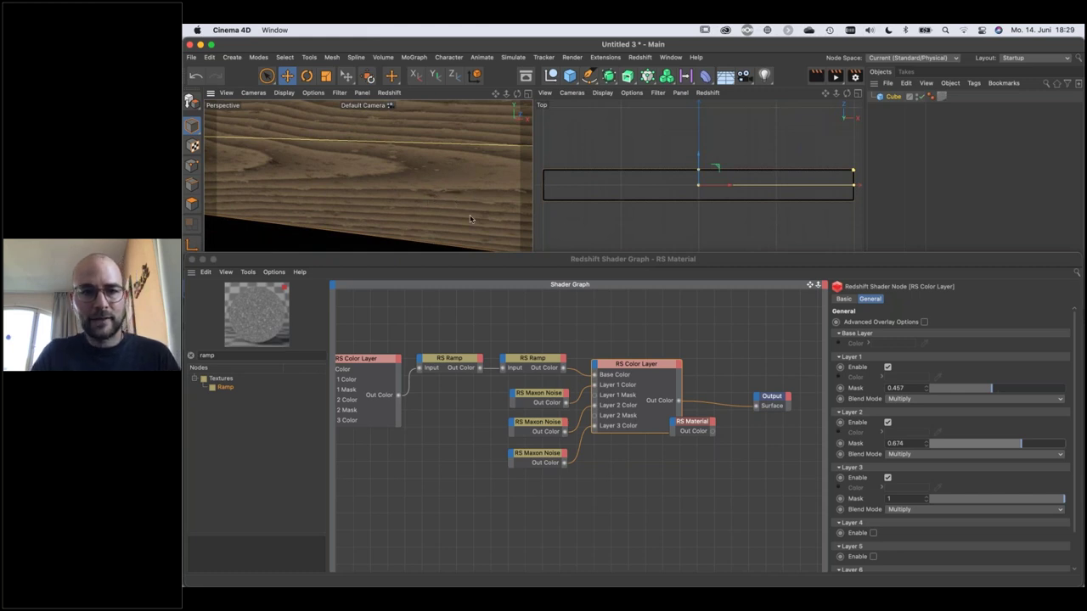
pyautogui.scroll(-5, 469, 219)
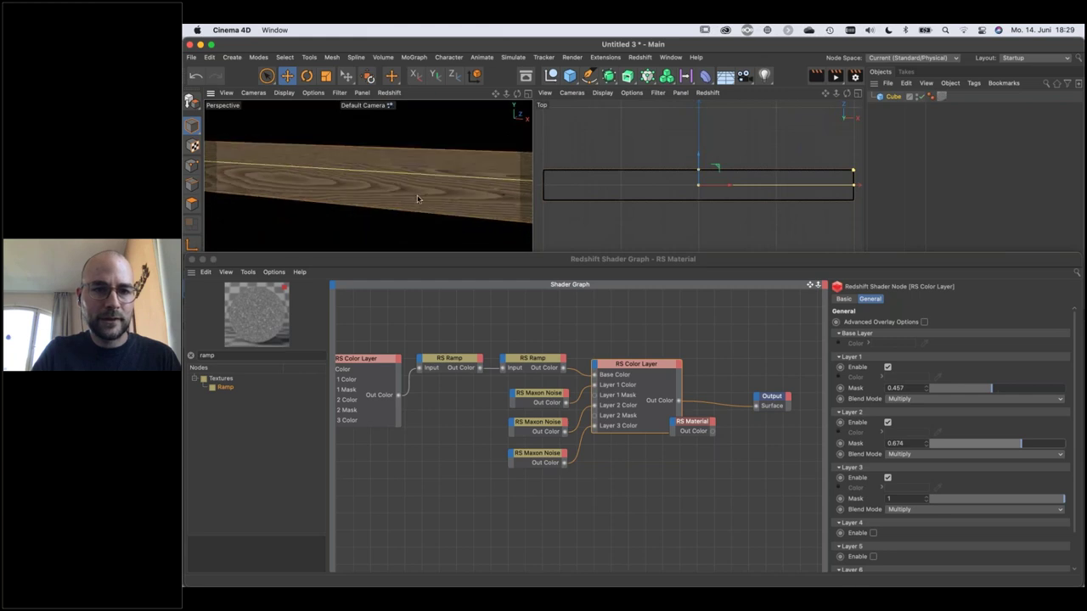
pyautogui.keyDown('alt'); pyautogui.moveTo(470, 216); pyautogui.dragTo(419, 197); pyautogui.keyUp('alt')
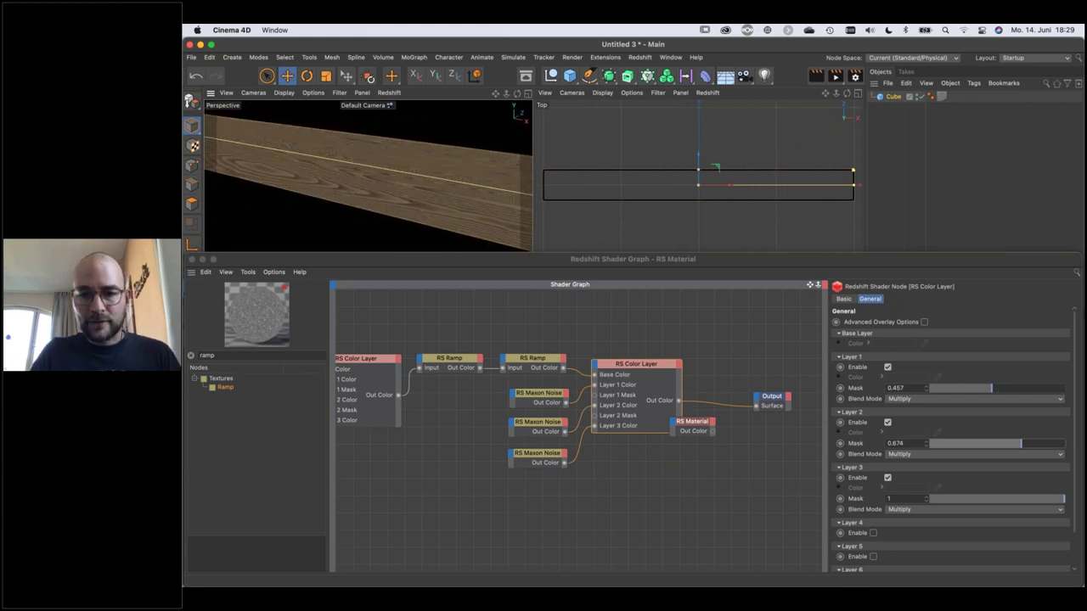
# Space out the end nodes and route the second Color Layer through RS Material's Diffuse Color into the Output's Surface.
pyautogui.moveTo(701, 427); pyautogui.dragTo(741, 432)
pyautogui.moveTo(774, 399); pyautogui.dragTo(815, 385)
pyautogui.moveTo(737, 430); pyautogui.dragTo(738, 422)
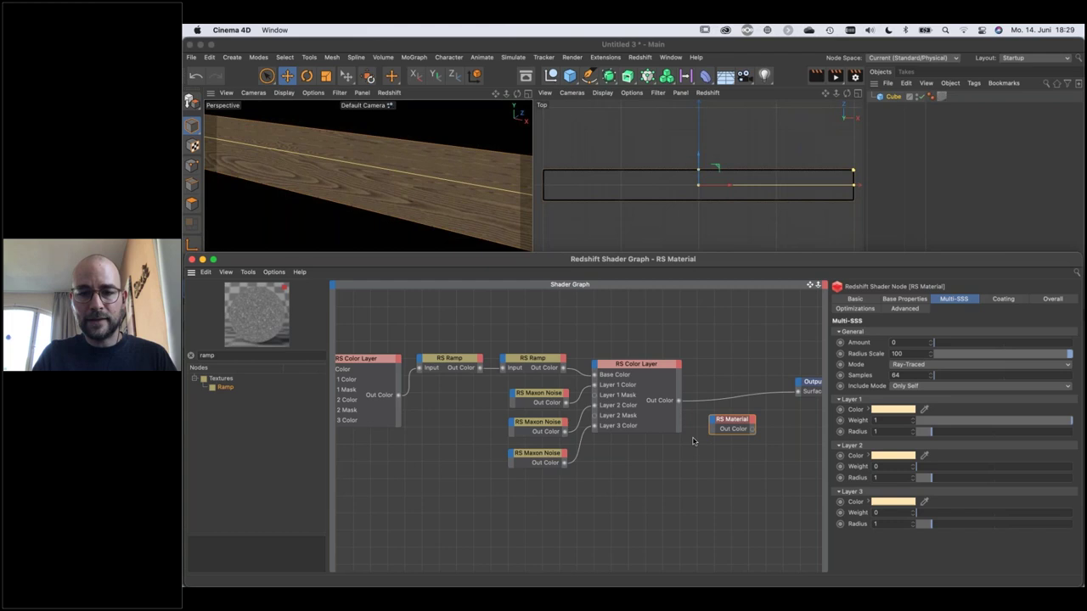
pyautogui.moveTo(679, 404); pyautogui.dragTo(715, 425)
pyautogui.moveTo(870, 427)
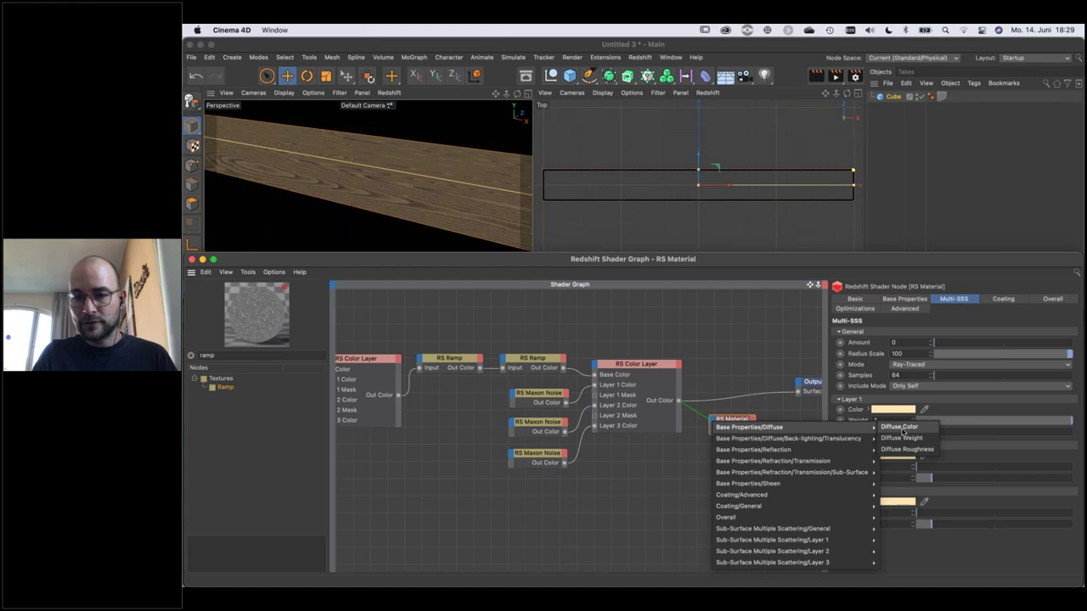
pyautogui.click(899, 427)
pyautogui.moveTo(795, 431); pyautogui.dragTo(820, 387)
pyautogui.click(813, 383)
pyautogui.moveTo(761, 425); pyautogui.dragTo(754, 422)
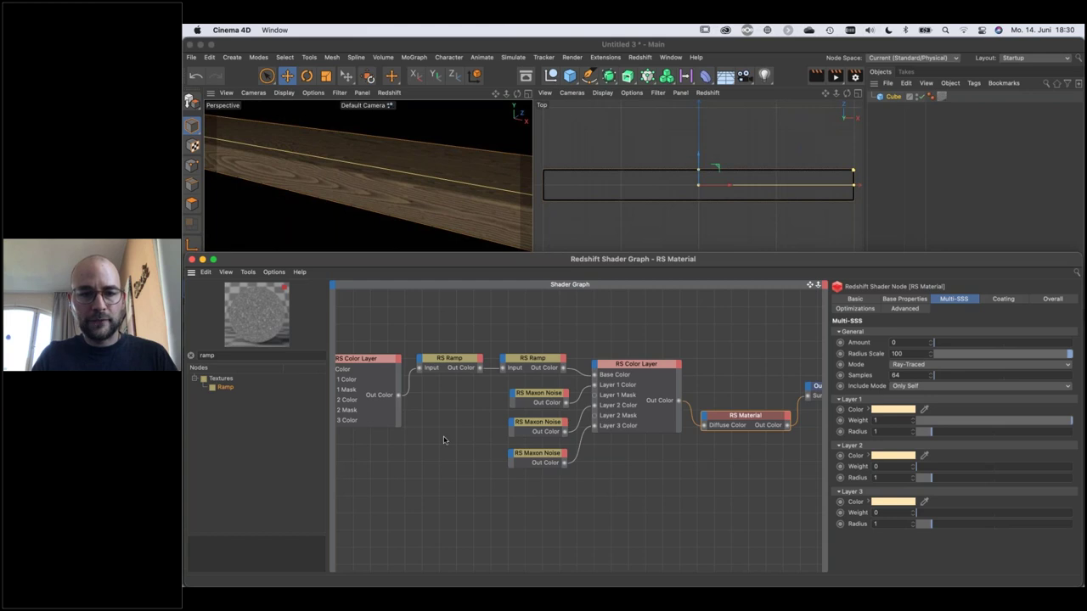
# Duplicate the second Color Layer together with its three Maxon Noise nodes and place the copy below the originals.
pyautogui.hscroll(-5, 639, 316)
pyautogui.hscroll(4, 633, 315)
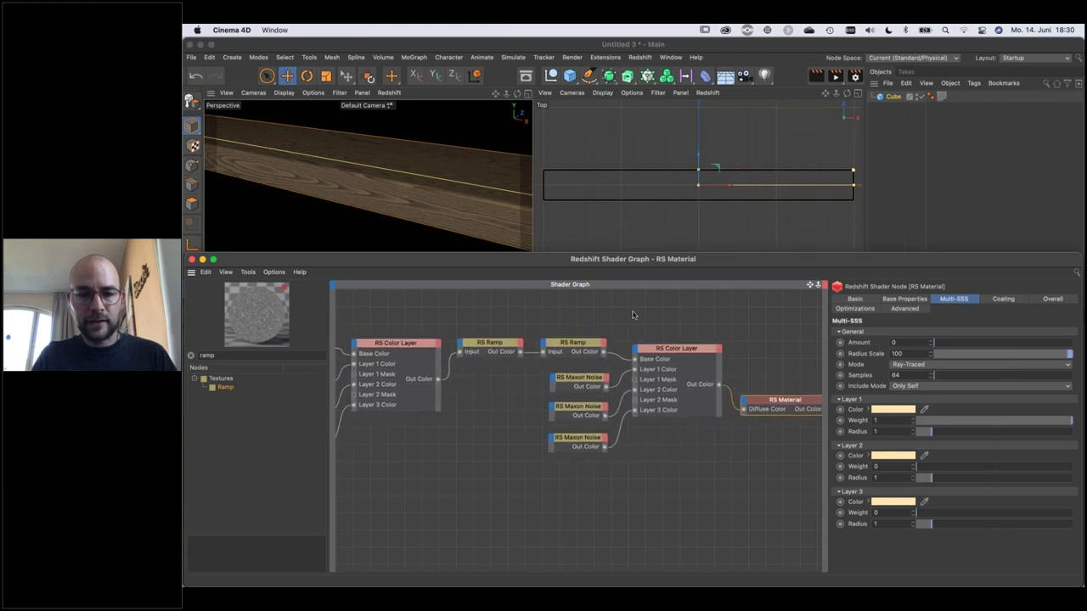
pyautogui.hscroll(1, 633, 315)
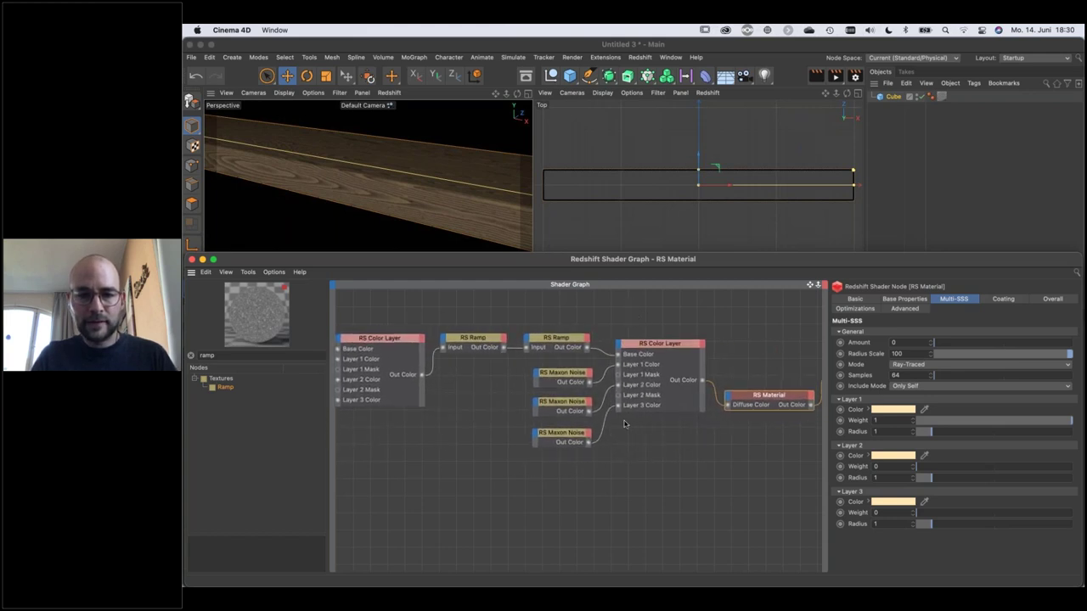
pyautogui.moveTo(685, 464); pyautogui.dragTo(561, 378)
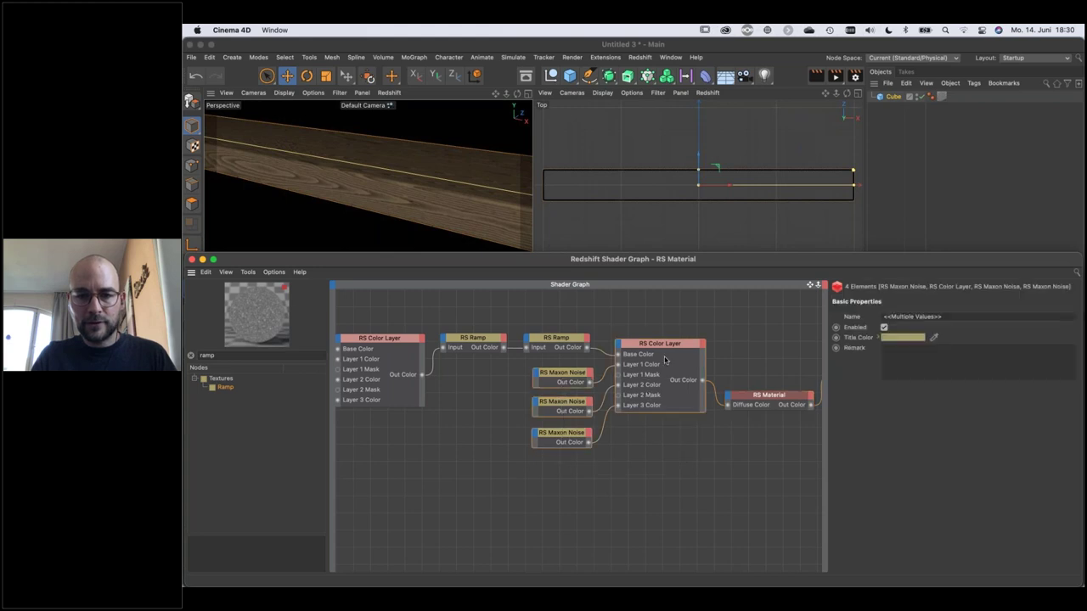
pyautogui.keyDown('shift'); pyautogui.moveTo(667, 462); pyautogui.dragTo(565, 376); pyautogui.keyUp('shift')
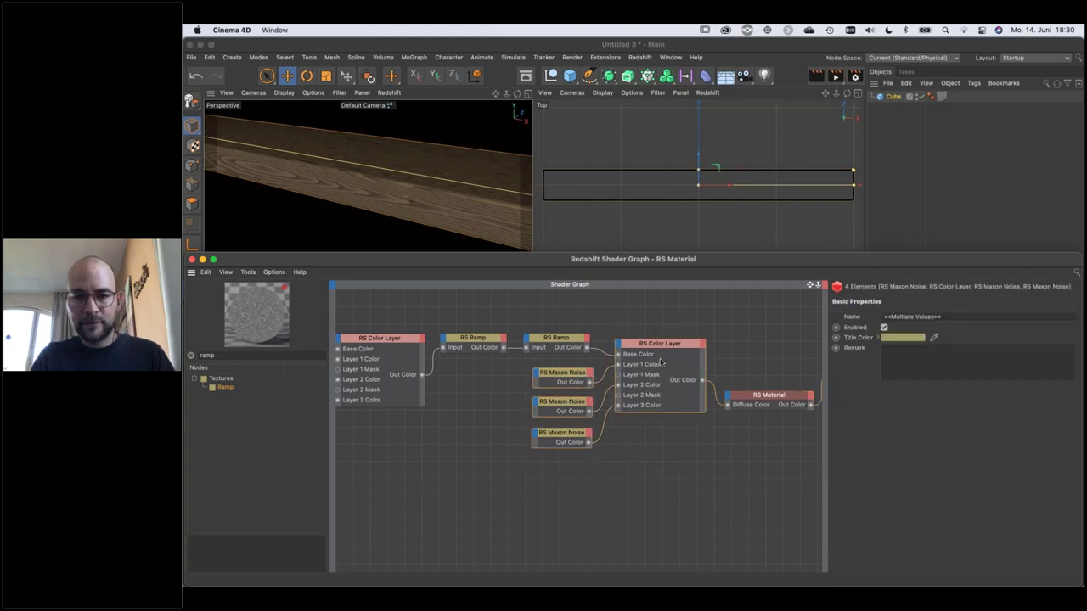
pyautogui.keyDown('ctrl'); pyautogui.moveTo(669, 414); pyautogui.dragTo(680, 522); pyautogui.keyUp('ctrl')
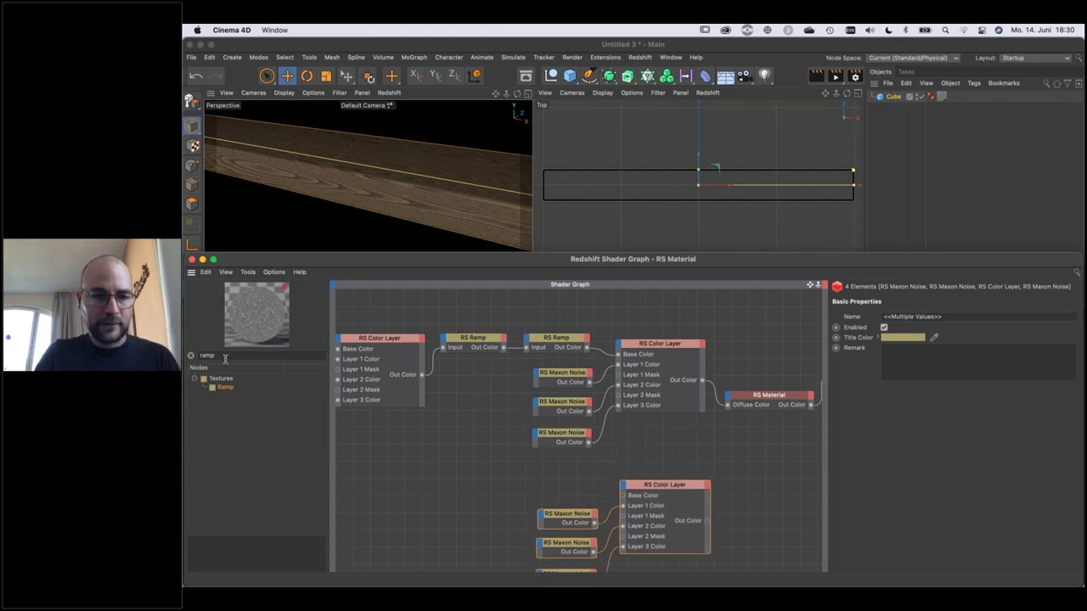
# Add a Ramp node above the newly duplicated Maxon Noises and try to connect the first Color Layer to it.
pyautogui.moveTo(221, 392); pyautogui.dragTo(567, 482)
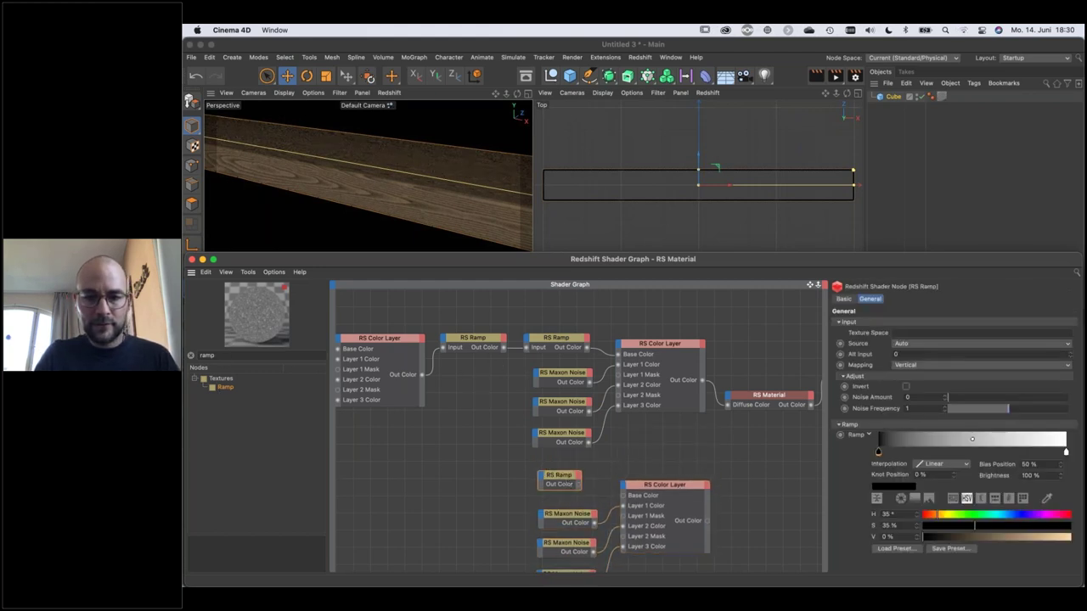
pyautogui.moveTo(540, 478); pyautogui.dragTo(540, 478)
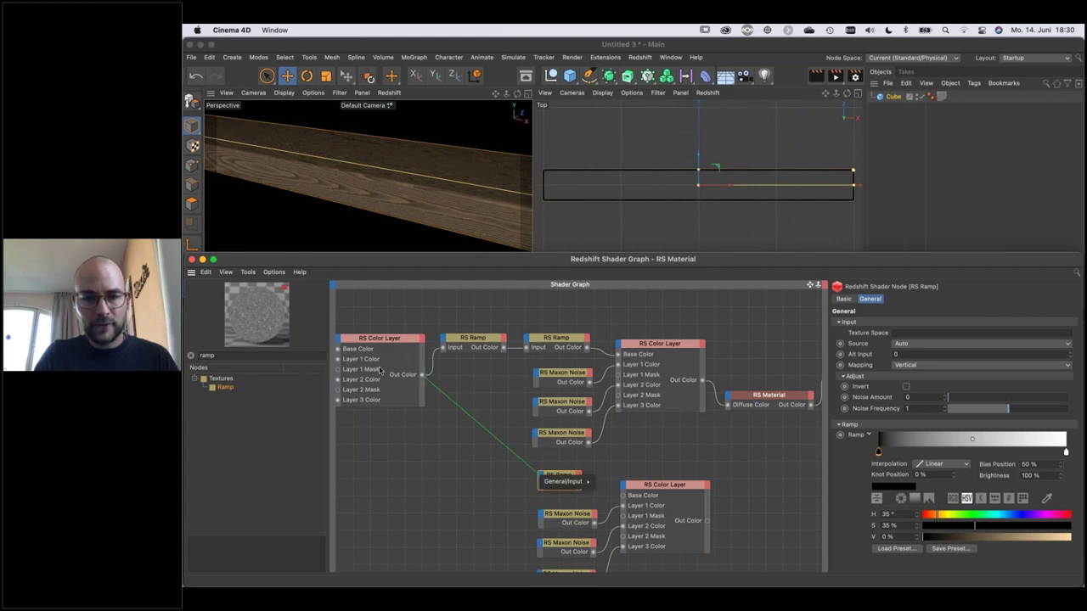
pyautogui.moveTo(430, 418); pyautogui.dragTo(418, 370)
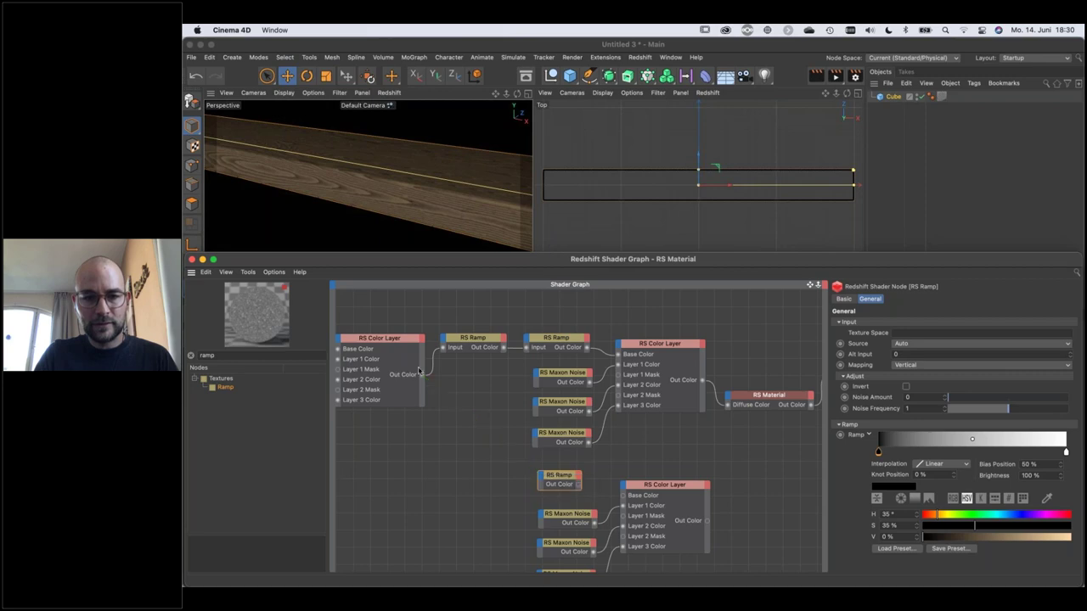
# Connect the first ramp's Out Color to the Output for preview and to the new ramp's input.
pyautogui.click(489, 340)
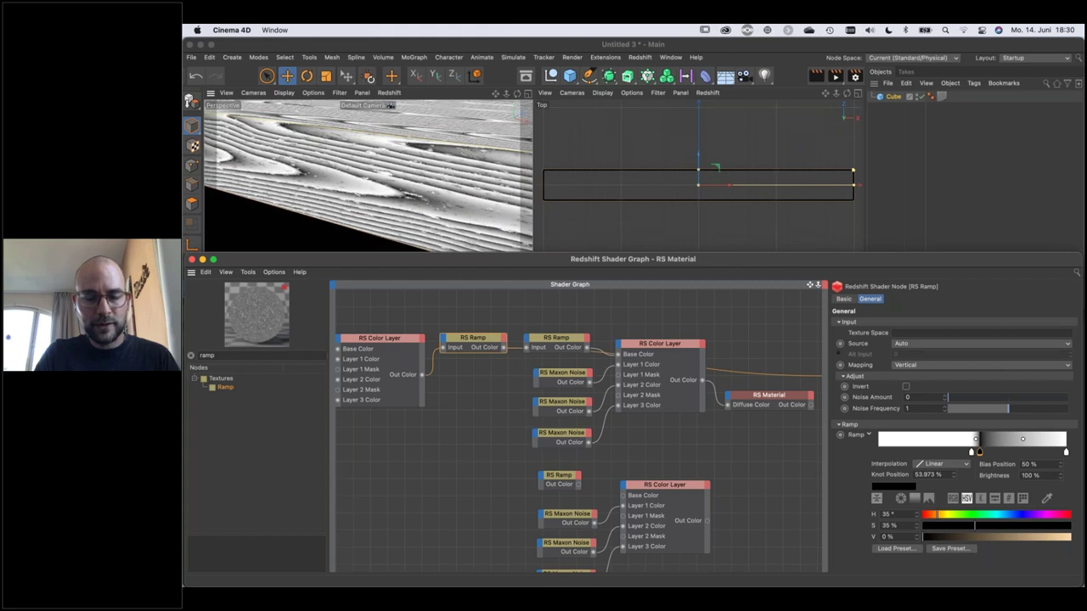
pyautogui.moveTo(506, 348); pyautogui.dragTo(599, 482)
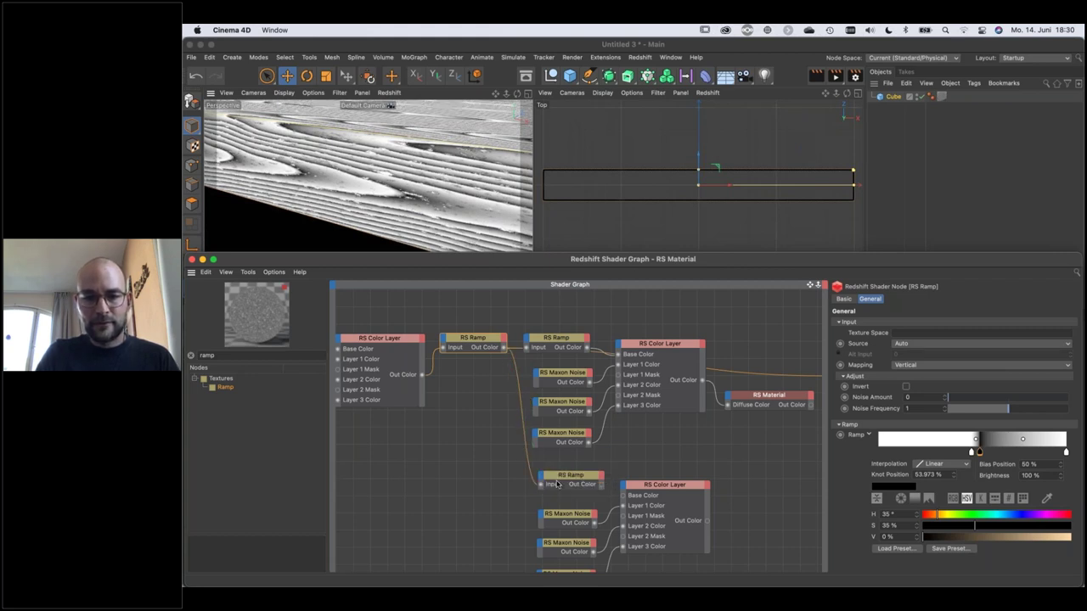
pyautogui.click(564, 481)
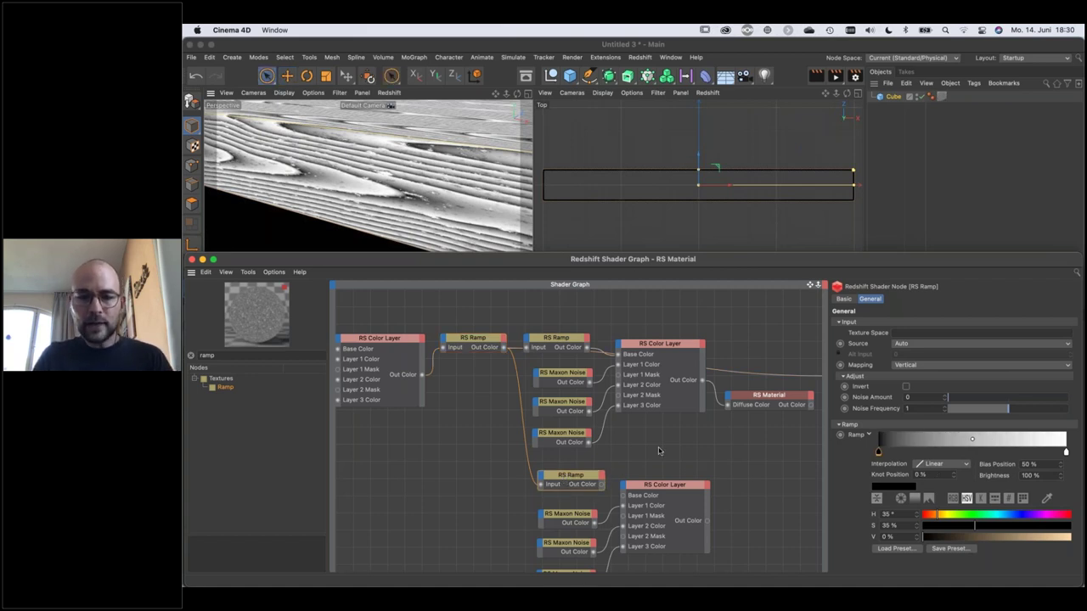
# Route the new lower ramp to the Output's Surface for preview and invert its gradient.
pyautogui.hscroll(5, 658, 451)
pyautogui.moveTo(723, 386); pyautogui.dragTo(473, 474)
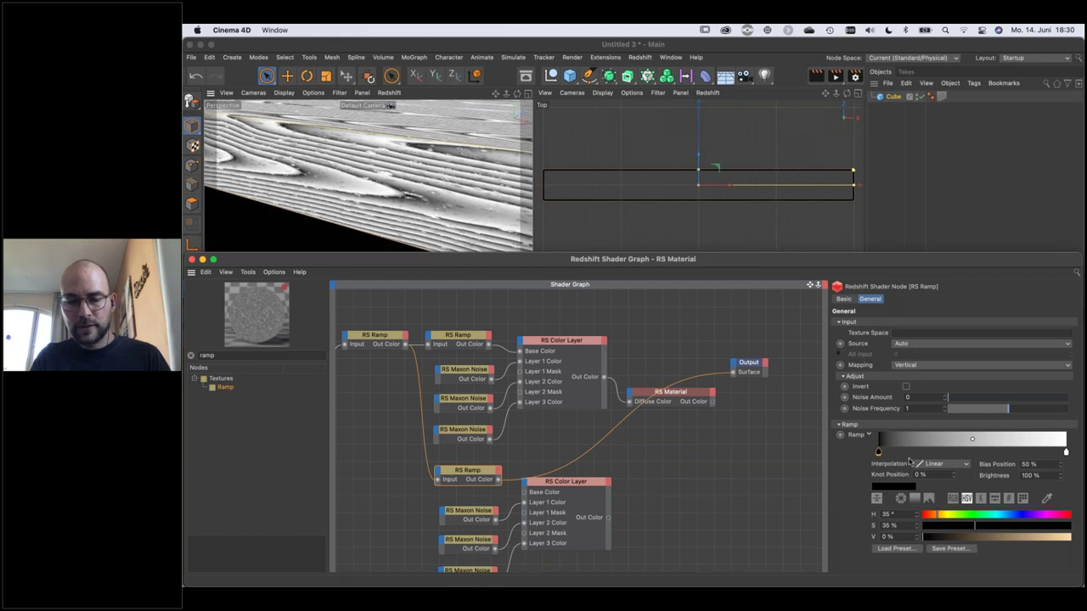
pyautogui.rightClick(912, 440)
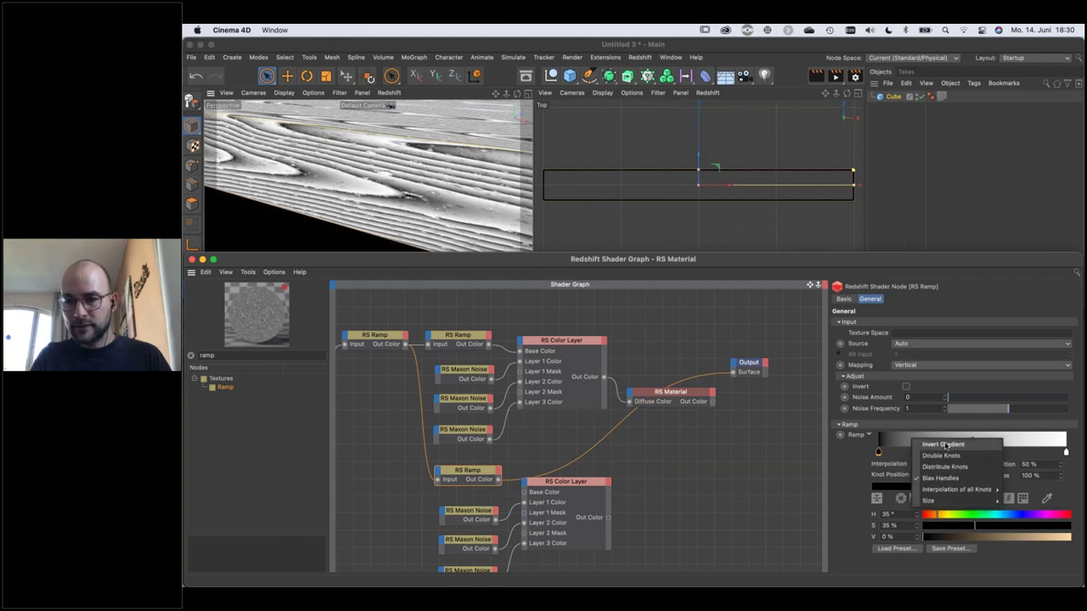
pyautogui.click(945, 445)
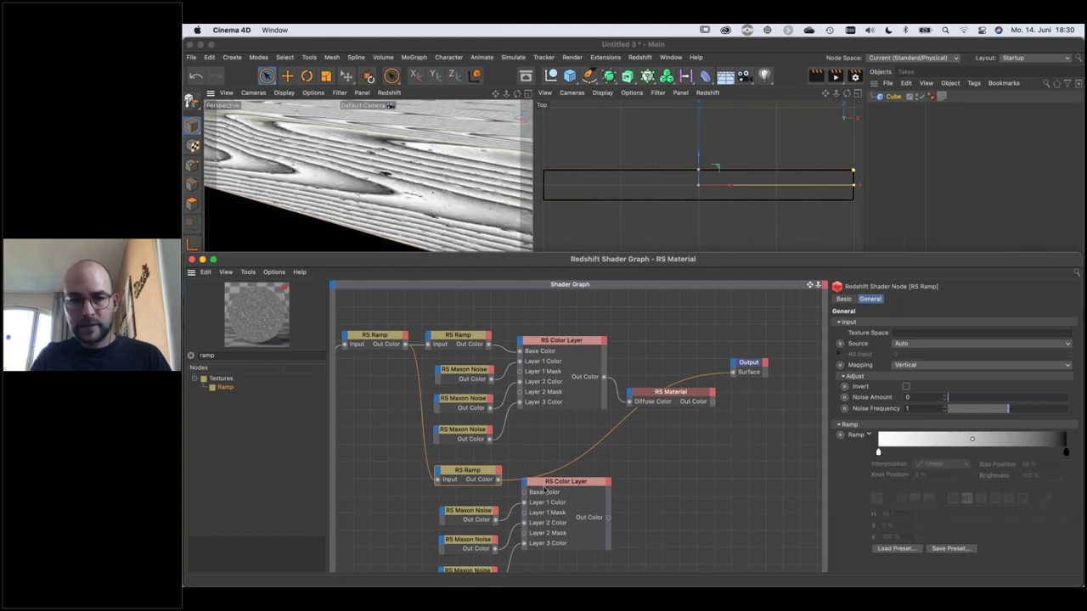
# Feed the lower ramp through the lower Color Layer's Base Color into the Output, and lighten the ramp's black knot to V 60%.
pyautogui.click(580, 490)
pyautogui.moveTo(609, 521); pyautogui.dragTo(630, 402)
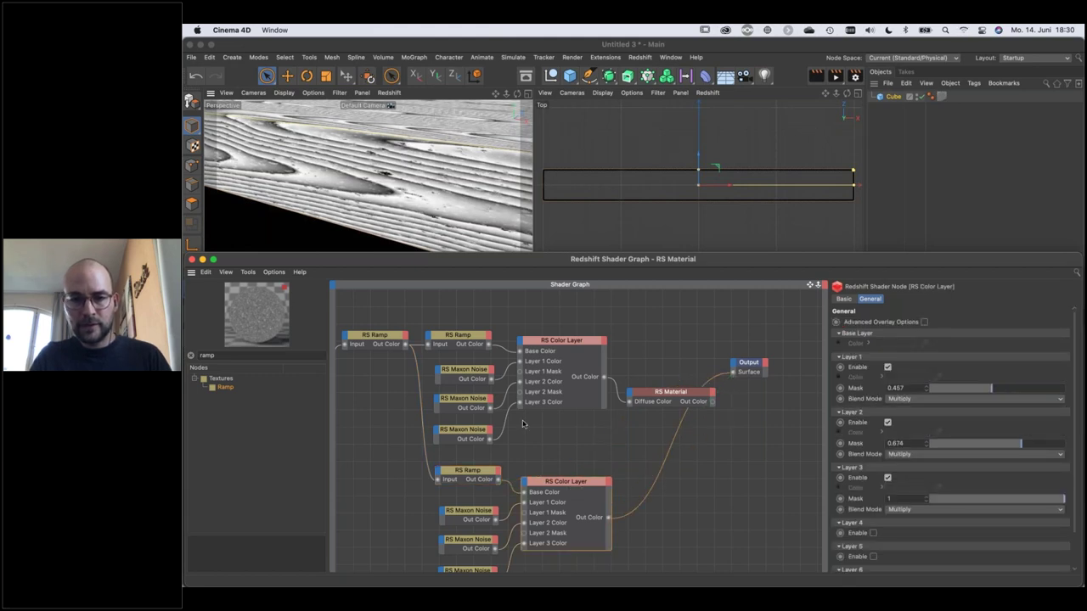
pyautogui.click(473, 472)
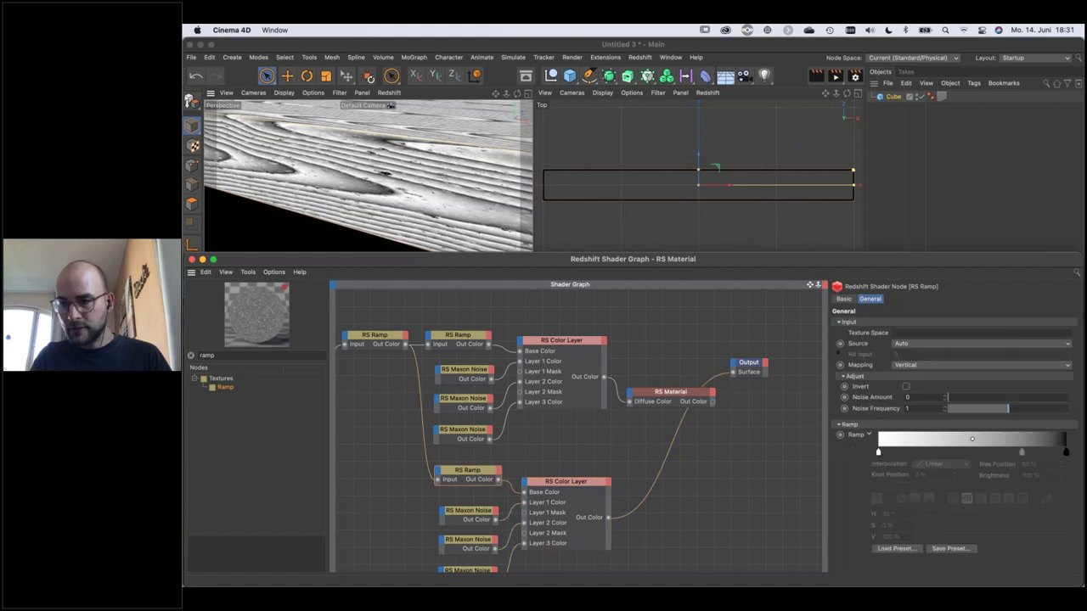
pyautogui.click(1065, 452)
pyautogui.moveTo(940, 540); pyautogui.dragTo(1011, 538)
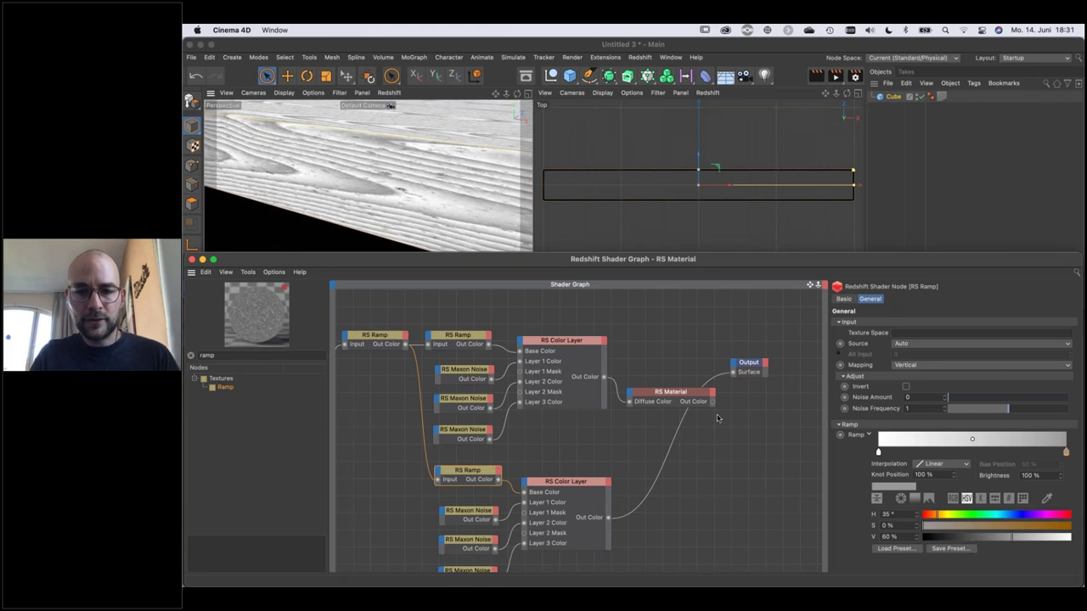
# Add a Bump Map node between the lower Color Layer and RS Material's Bump Input, and reconnect RS Material to the Output's Surface.
pyautogui.moveTo(773, 348); pyautogui.dragTo(750, 391)
pyautogui.doubleClick(207, 355)
pyautogui.write('bump')
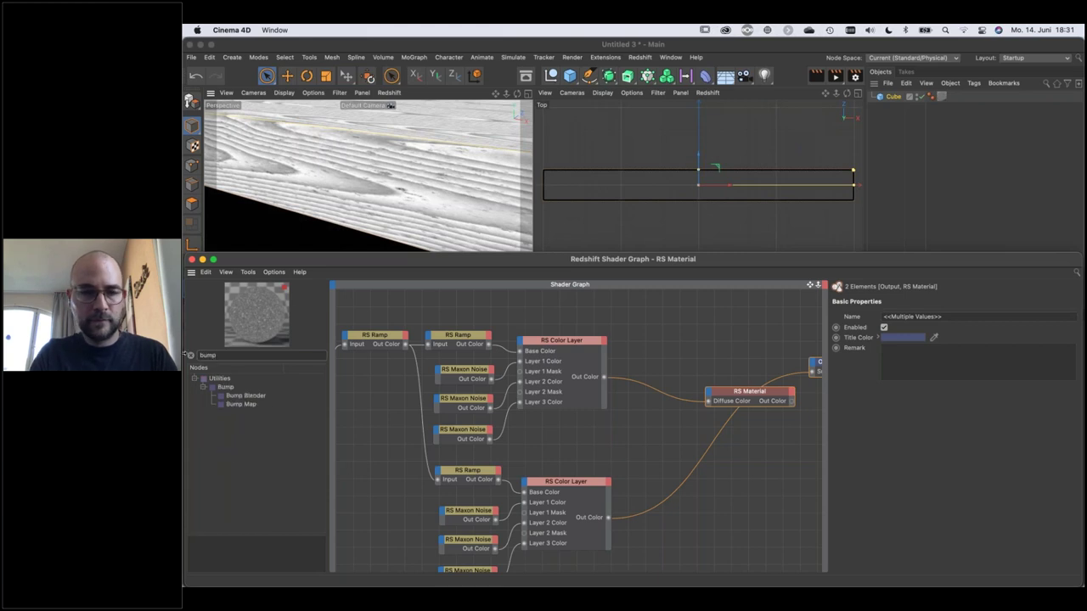
pyautogui.click(241, 406)
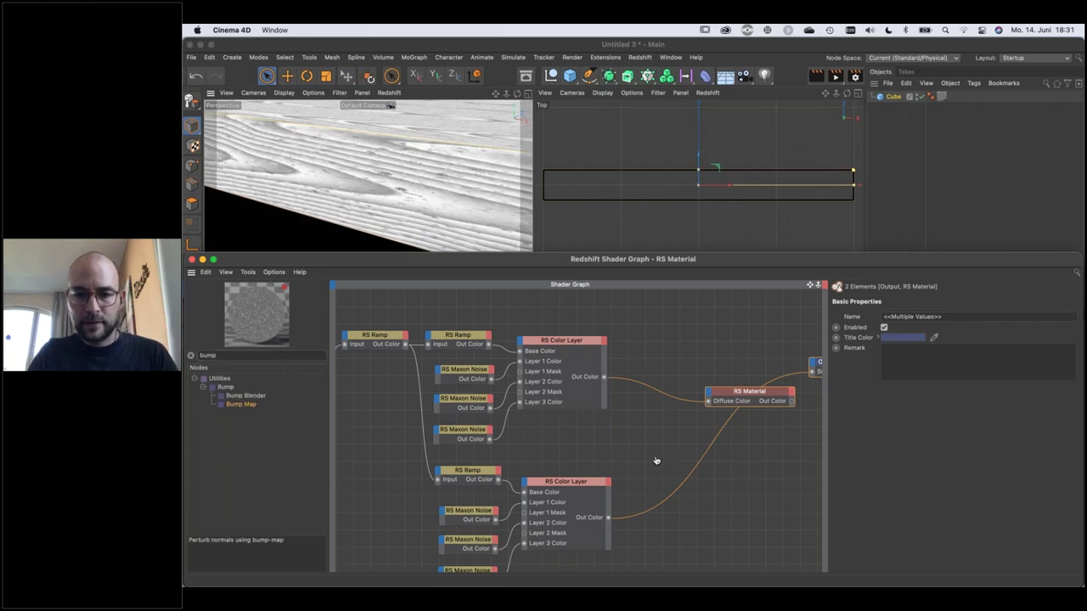
pyautogui.moveTo(240, 404); pyautogui.dragTo(628, 454)
pyautogui.moveTo(608, 520); pyautogui.dragTo(896, 527)
pyautogui.moveTo(791, 405); pyautogui.dragTo(811, 375)
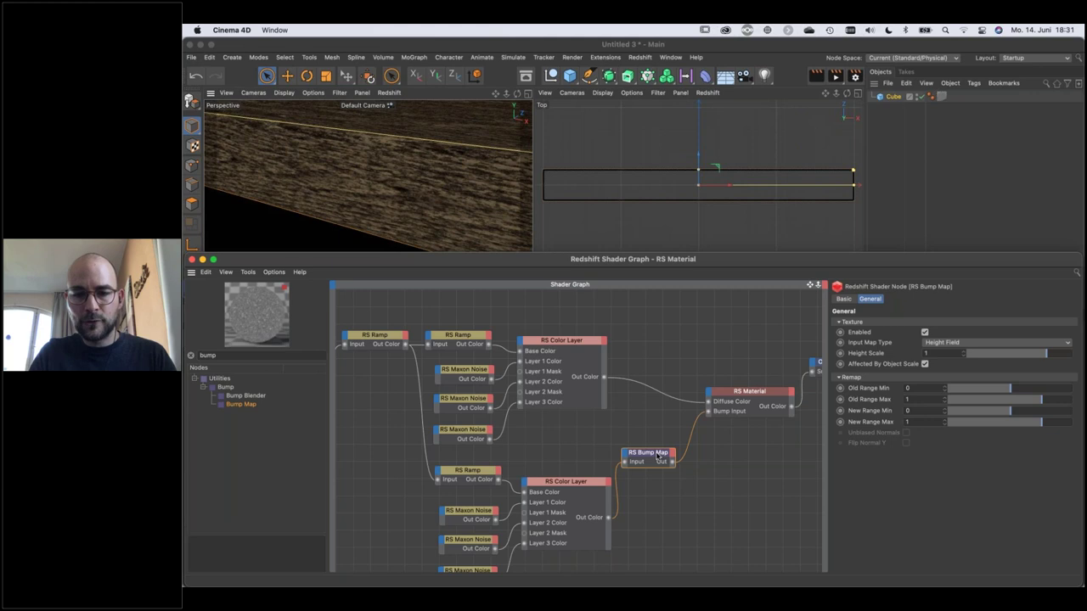
# Set the Bump Map's Height Scale to 0.03.
pyautogui.write('0.0')
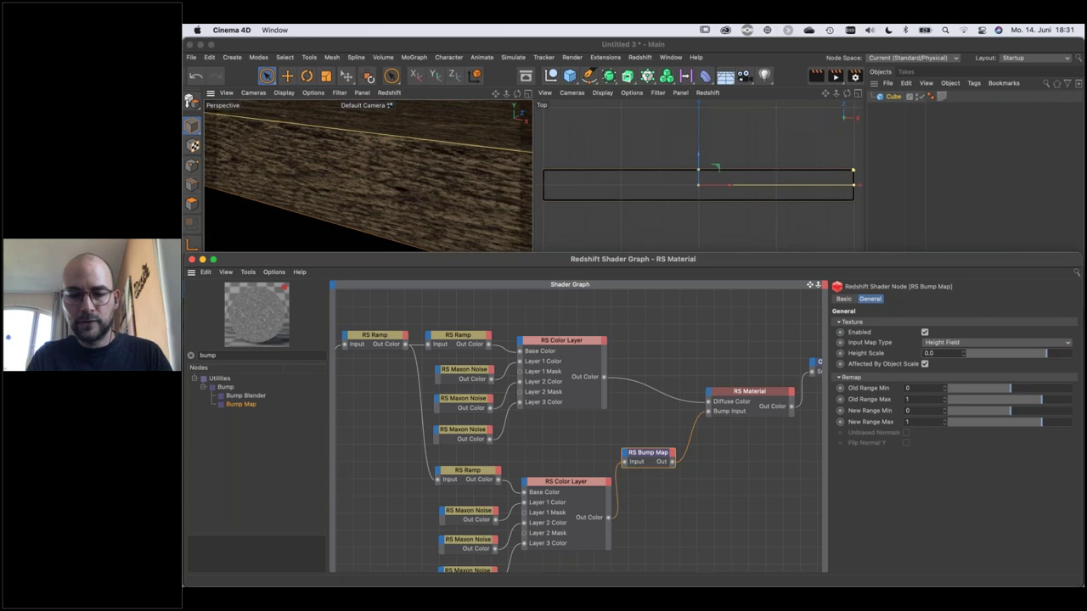
pyautogui.write('3')
pyautogui.press('Return')
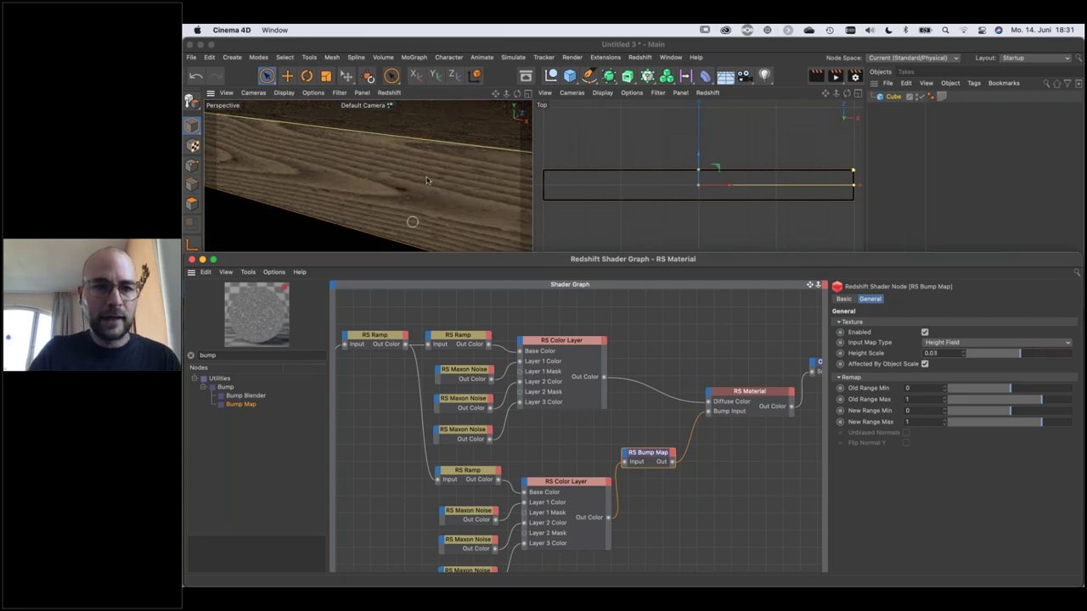
pyautogui.keyDown('alt'); pyautogui.moveTo(421, 192); pyautogui.dragTo(413, 201); pyautogui.keyUp('alt')
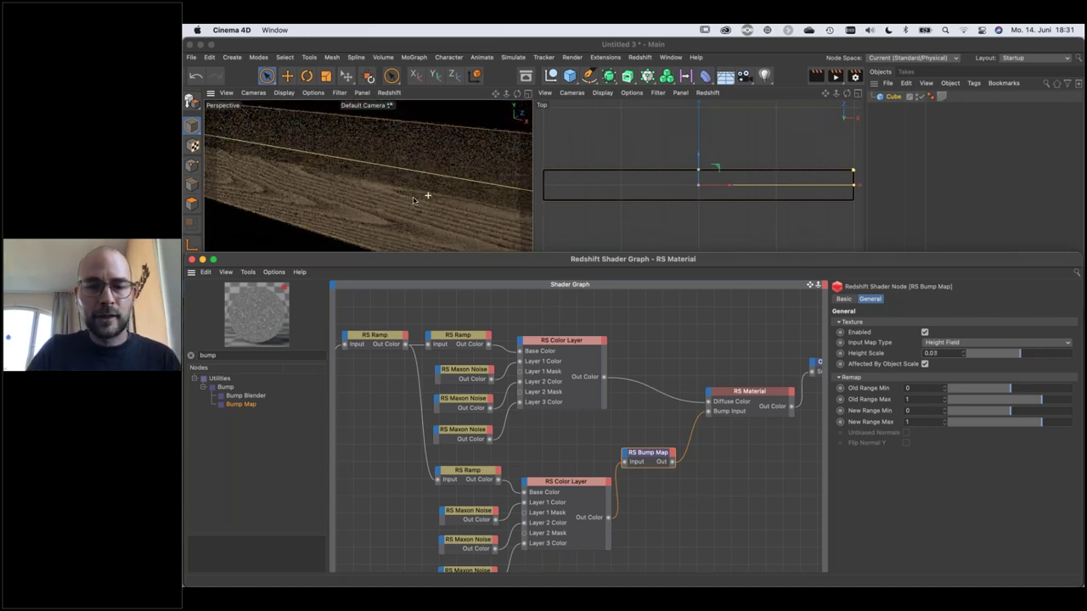
# Add a Redshift Dome Light to the scene to light the plank.
pyautogui.click(641, 58)
pyautogui.moveTo(650, 85)
pyautogui.click(764, 134)
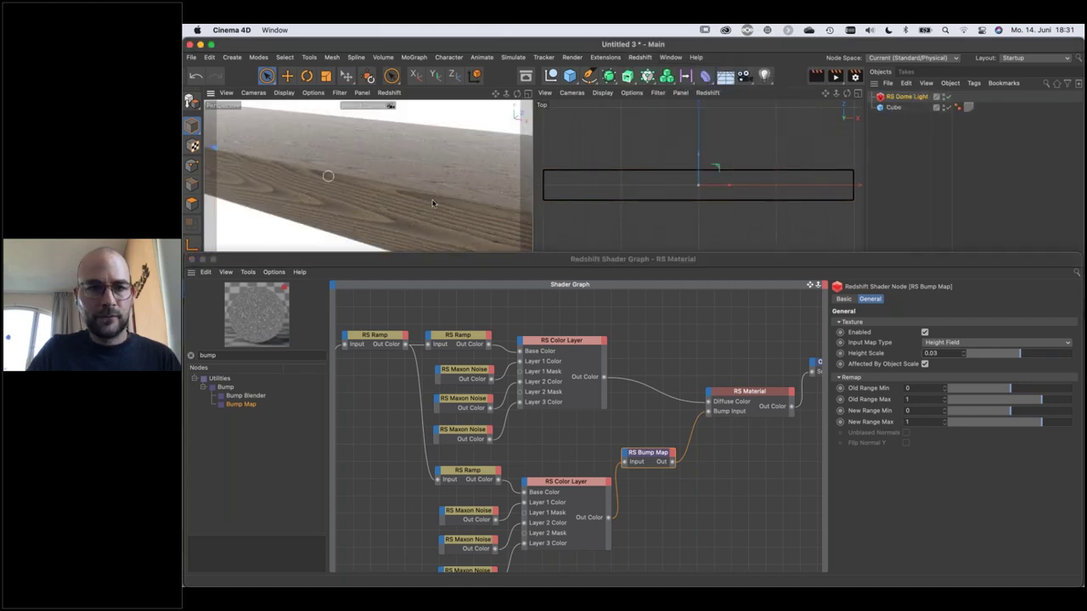
pyautogui.keyDown('alt'); pyautogui.moveTo(439, 186); pyautogui.dragTo(451, 219); pyautogui.keyUp('alt')
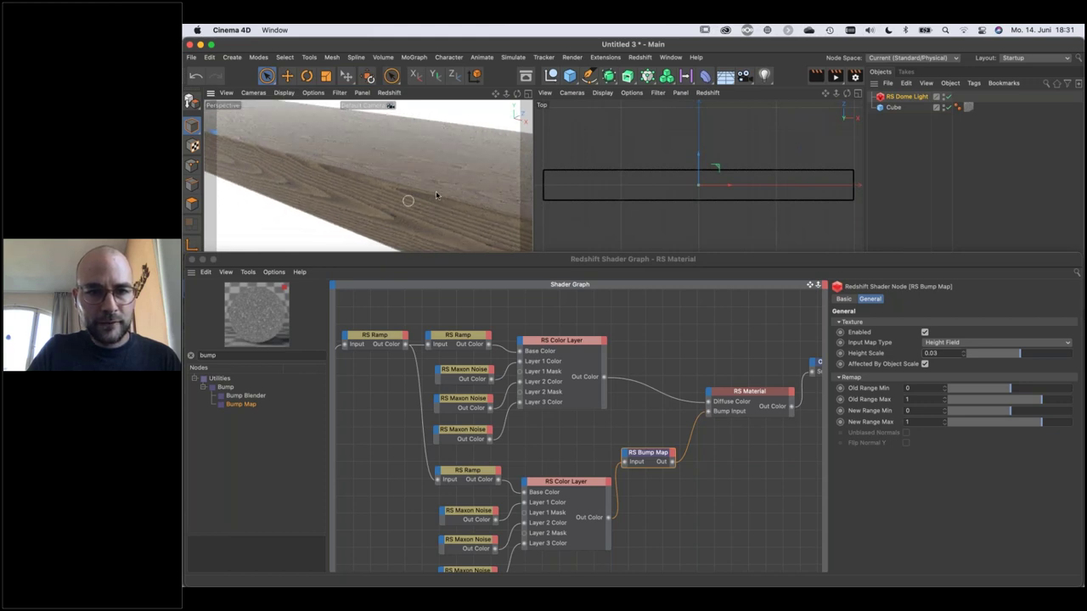
# Search the Asset Browser for "hdr" and assign the studio021 image as the Dome Light's Dome Map.
pyautogui.moveTo(751, 266); pyautogui.dragTo(703, 393)
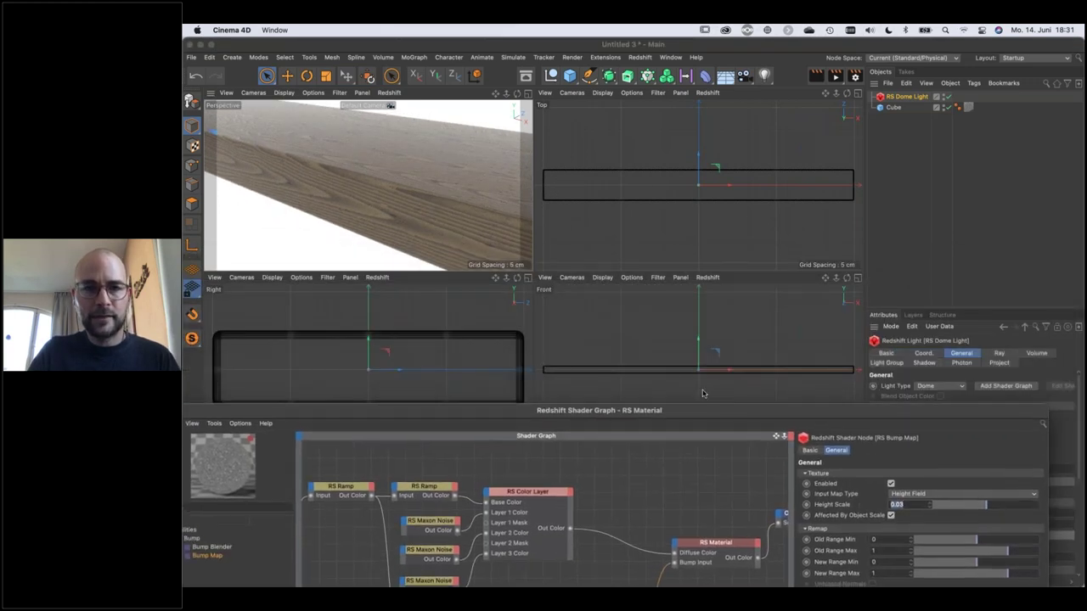
pyautogui.click(525, 76)
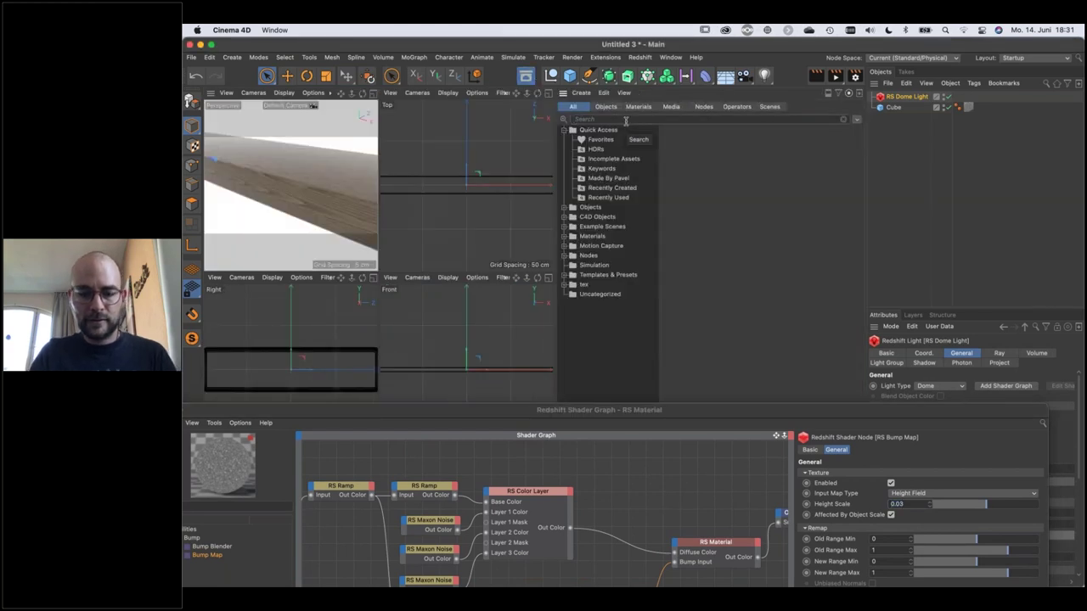
pyautogui.write('hdr')
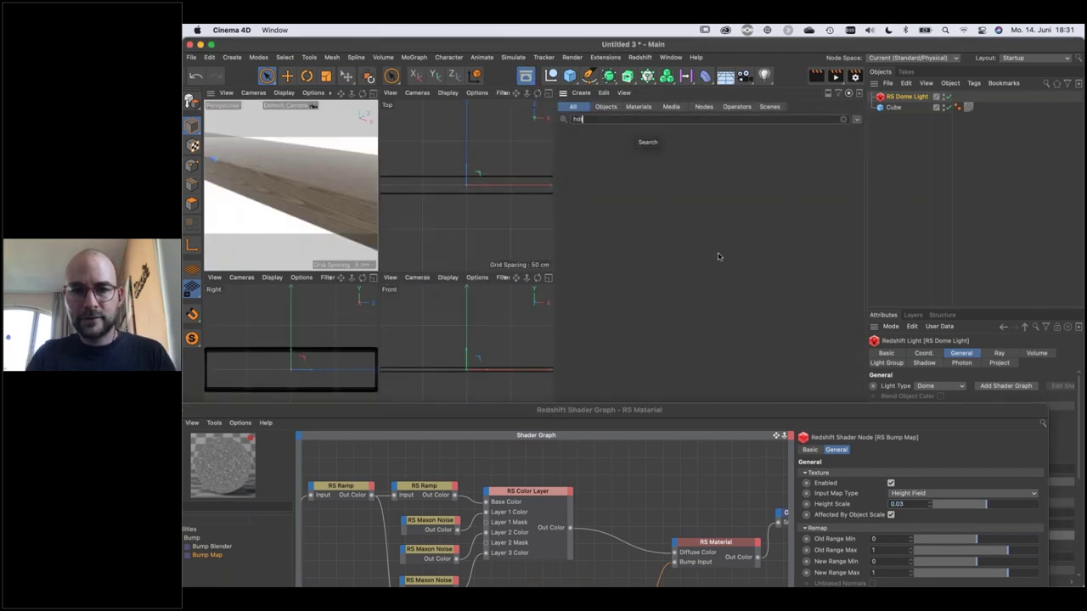
pyautogui.scroll(-5, 721, 281)
pyautogui.scroll(-4, 730, 299)
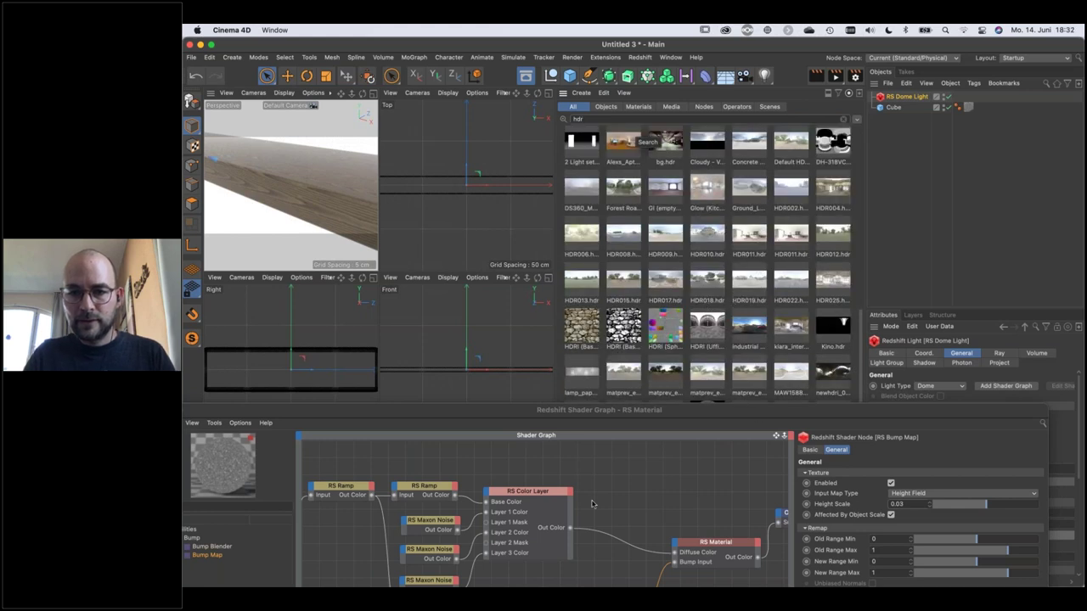
pyautogui.doubleClick(760, 411)
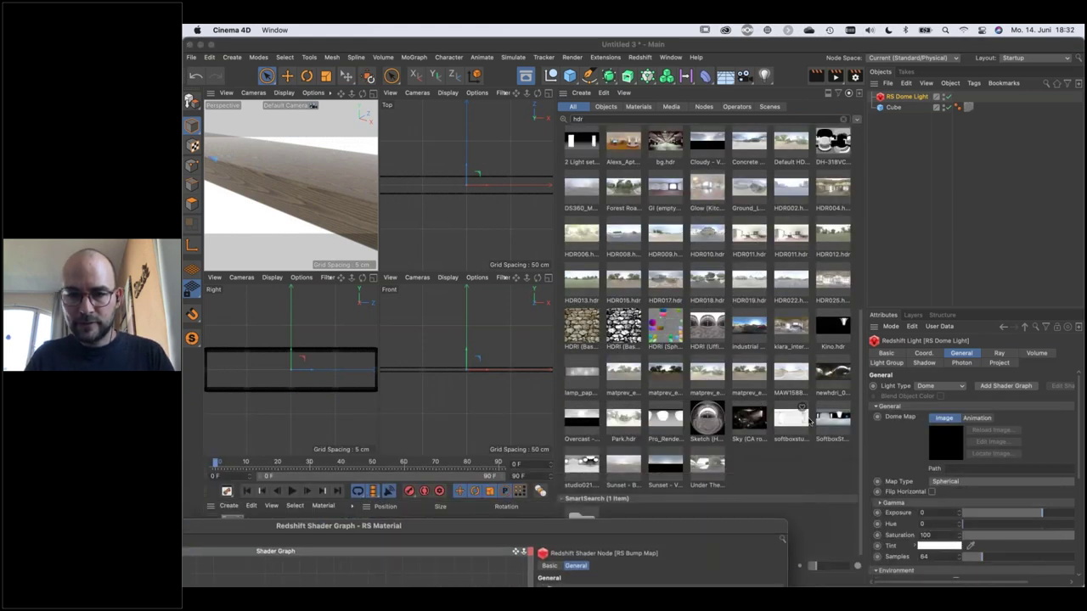
pyautogui.moveTo(585, 465); pyautogui.dragTo(903, 468)
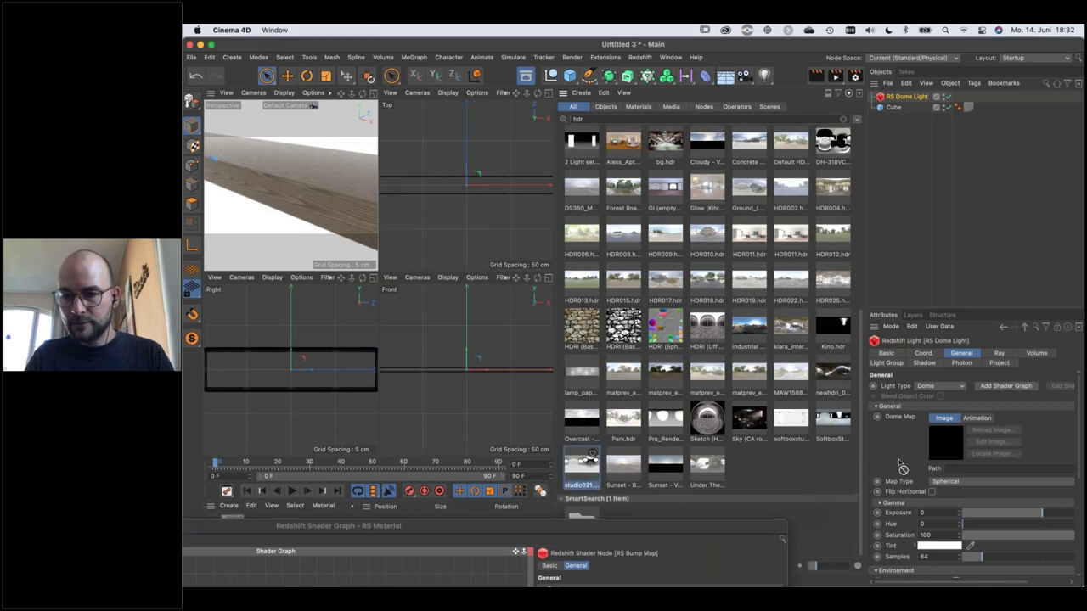
pyautogui.moveTo(592, 456); pyautogui.dragTo(945, 441)
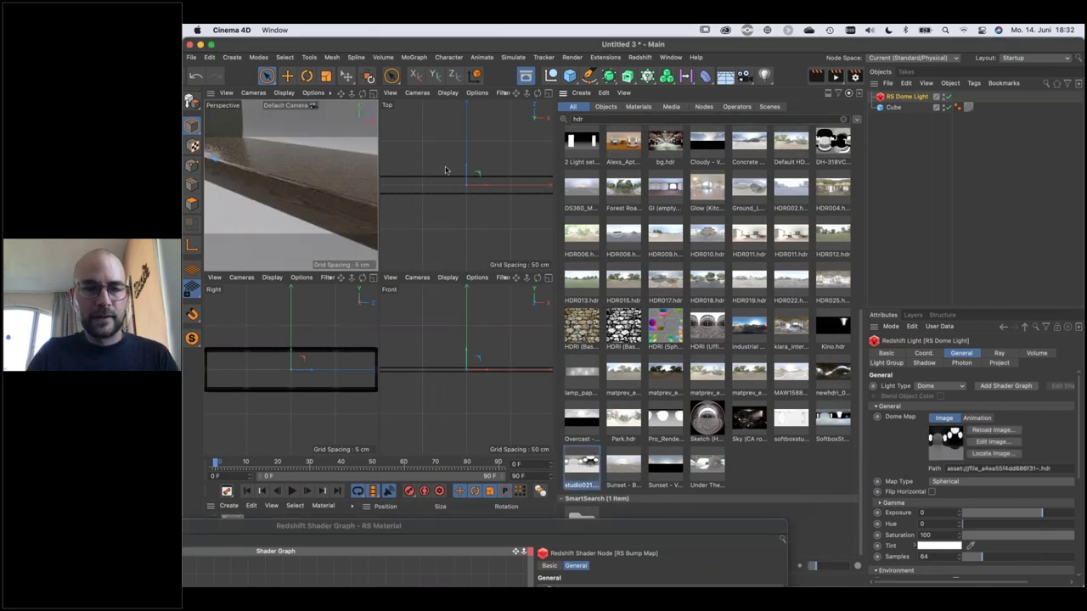
pyautogui.click(525, 75)
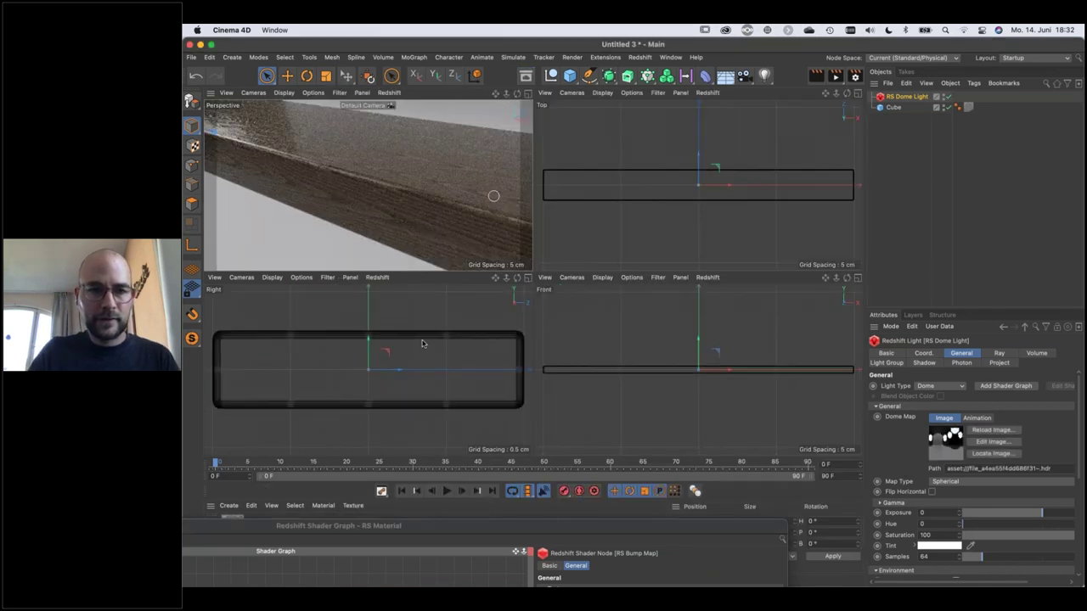
# Set RS Material's reflection roughness to about 0.283 and its reflection weight to about 0.468.
pyautogui.doubleClick(476, 526)
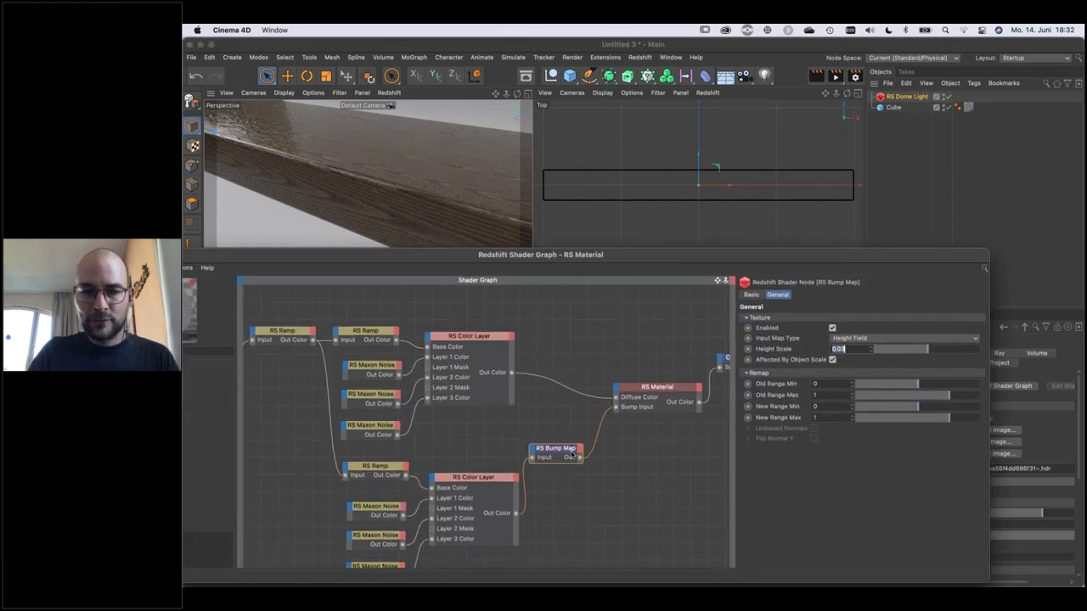
pyautogui.click(667, 388)
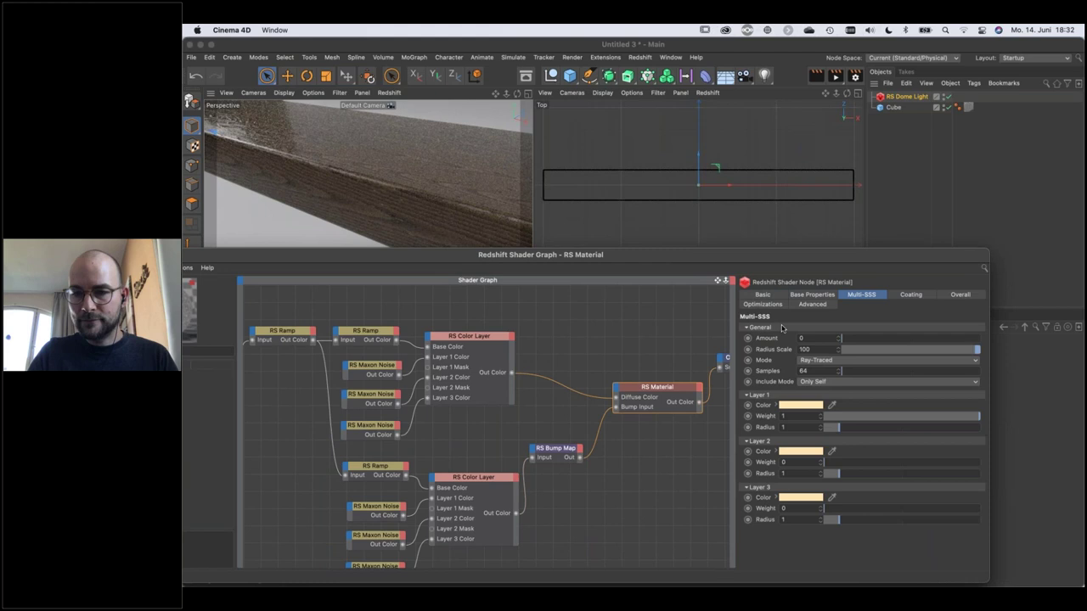
pyautogui.click(820, 295)
pyautogui.moveTo(851, 454); pyautogui.dragTo(878, 454)
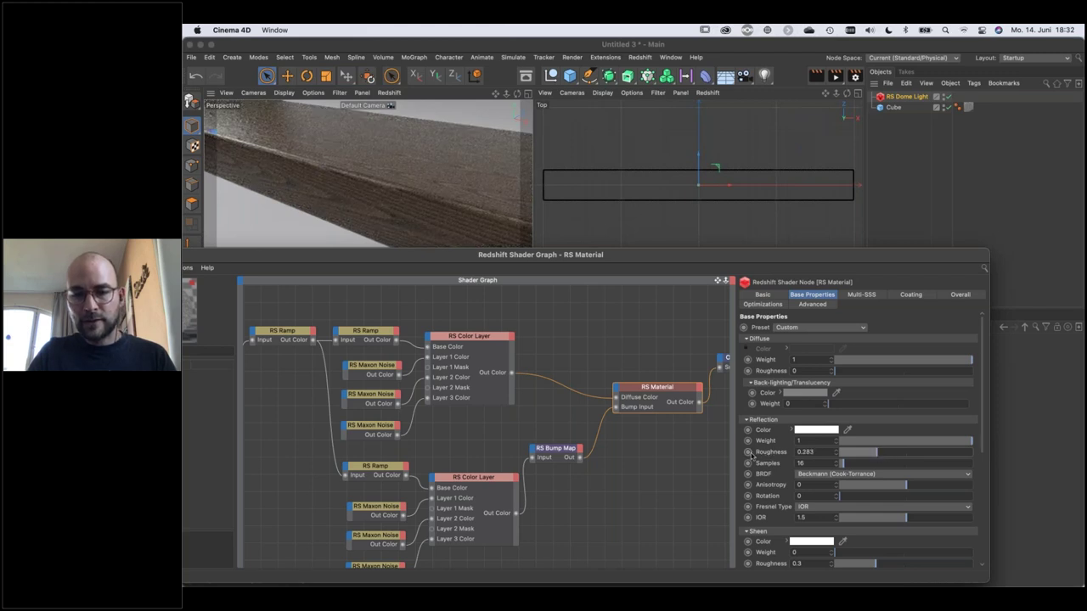
pyautogui.moveTo(909, 442); pyautogui.dragTo(901, 443)
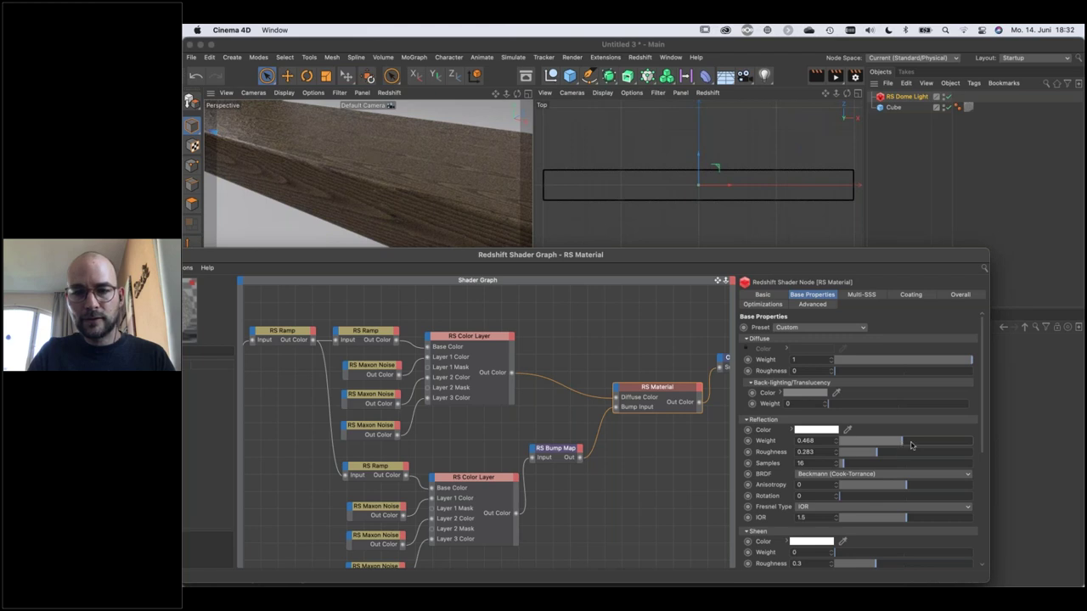
# Examine the bumped wood surface on the plank from a distance and close up, along with the node layout.
pyautogui.keyDown('alt'); pyautogui.moveTo(450, 164); pyautogui.dragTo(460, 218); pyautogui.keyUp('alt')
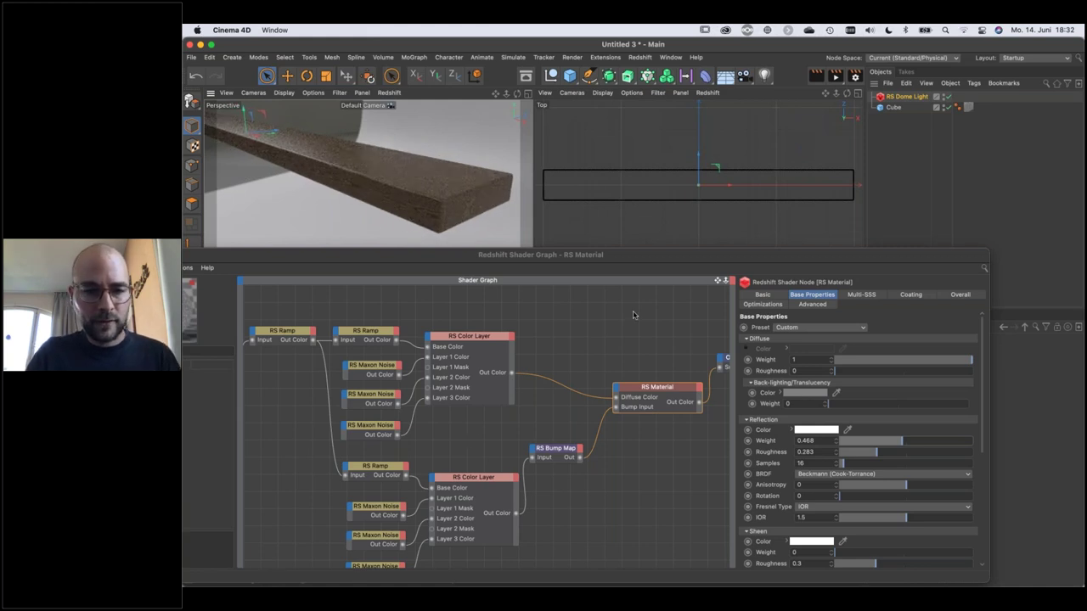
pyautogui.scroll(-1, 631, 315)
pyautogui.scroll(-2, 631, 315)
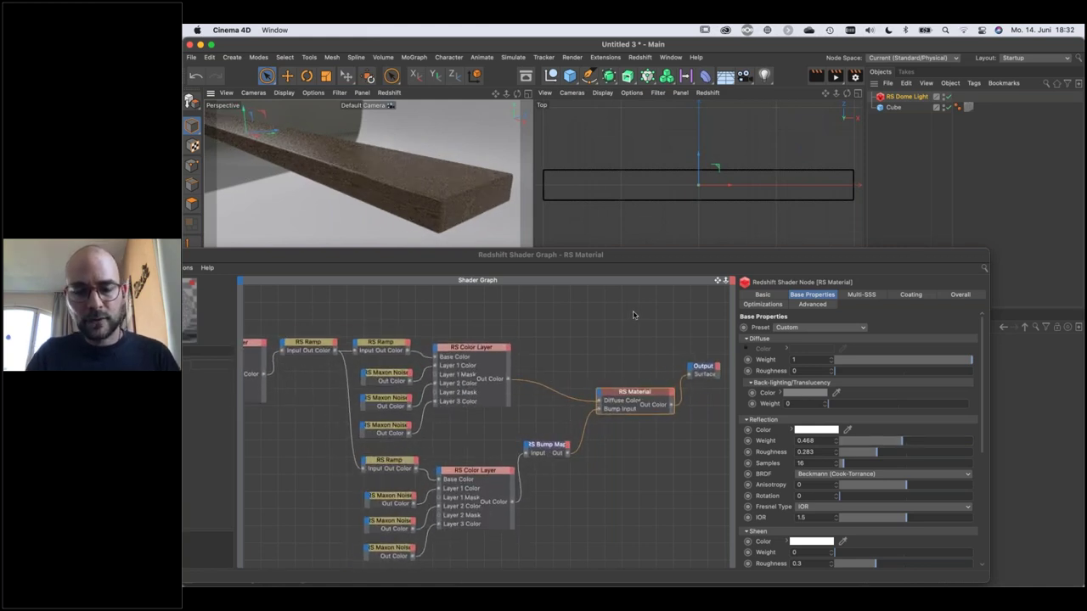
pyautogui.moveTo(498, 438); pyautogui.dragTo(518, 441, button='middle')
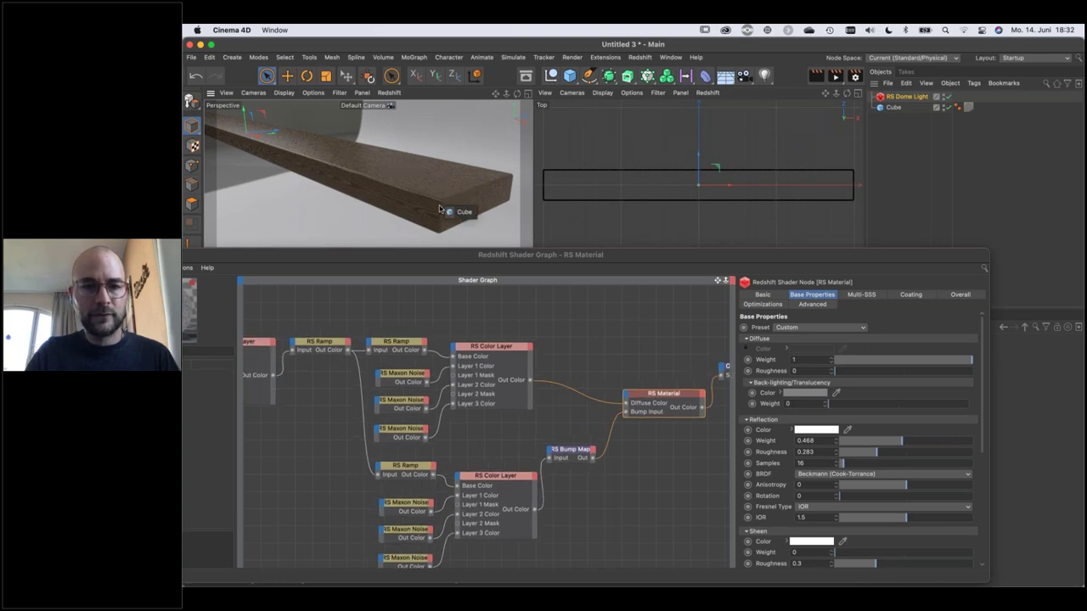
pyautogui.keyDown('alt'); pyautogui.moveTo(429, 200); pyautogui.dragTo(487, 201); pyautogui.keyUp('alt')
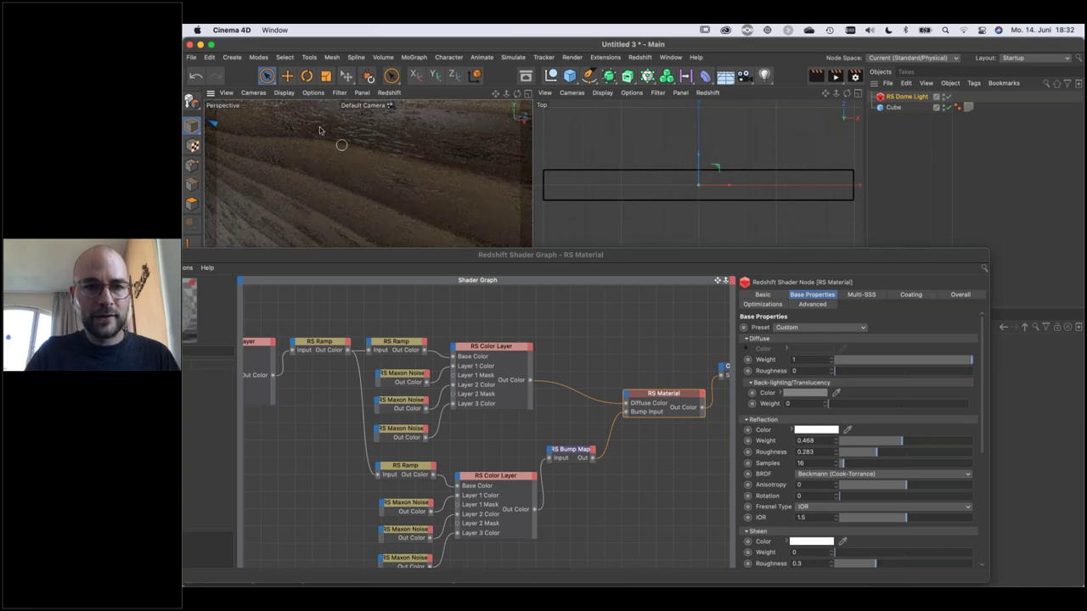
# Set Input 2 of the RS Mul node in the wood material's shader graph to 20.
pyautogui.keyDown('alt'); pyautogui.moveTo(446, 175); pyautogui.dragTo(362, 210); pyautogui.keyUp('alt')
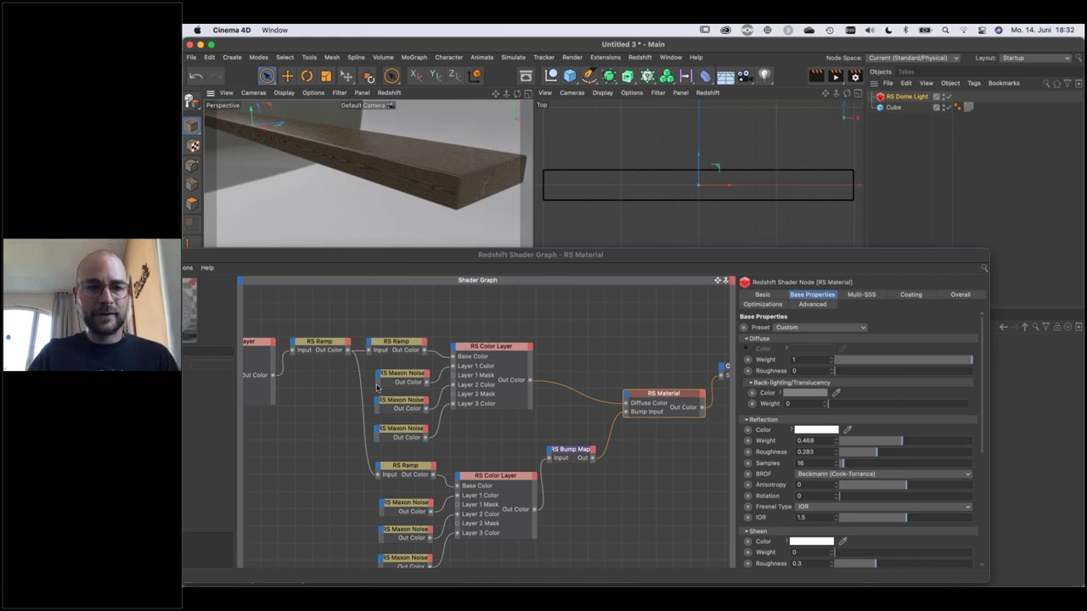
pyautogui.scroll(-5, 633, 315)
pyautogui.hscroll(-4, 632, 315)
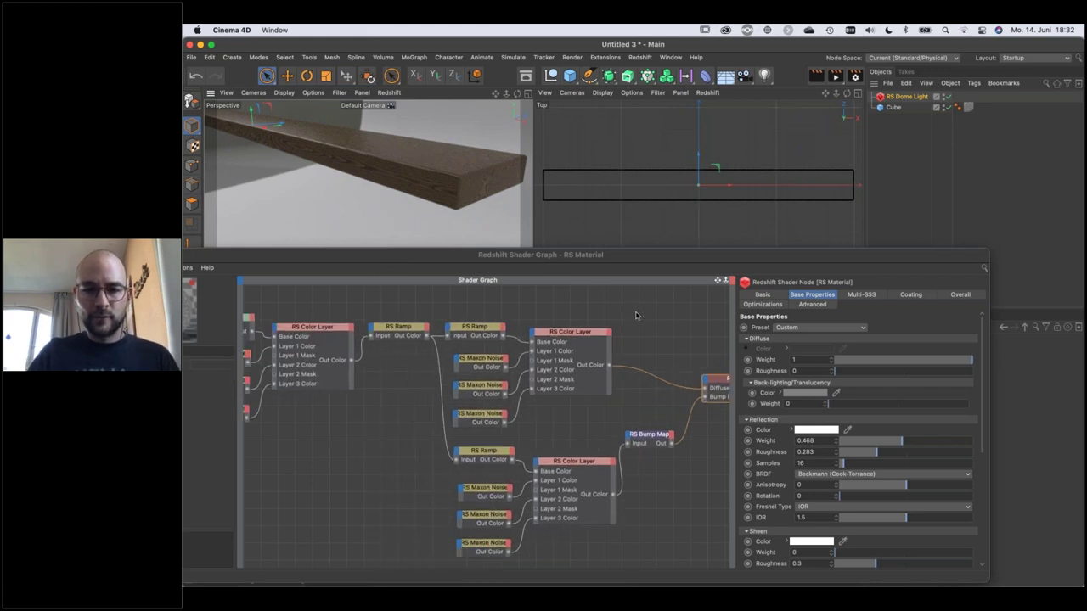
pyautogui.scroll(3, 632, 315)
pyautogui.hscroll(-1, 633, 315)
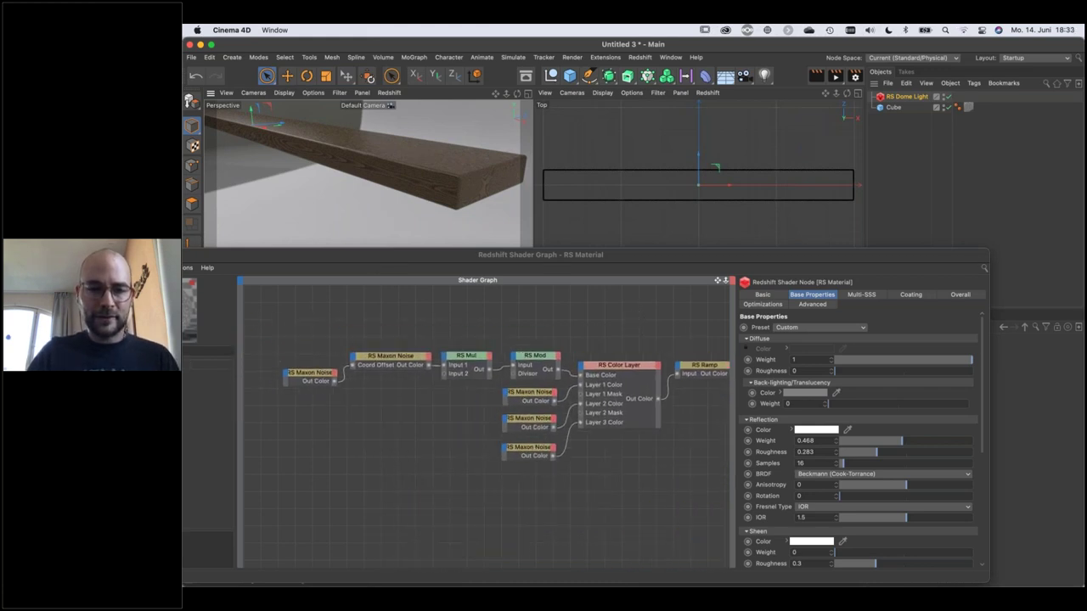
pyautogui.moveTo(389, 336); pyautogui.dragTo(550, 369)
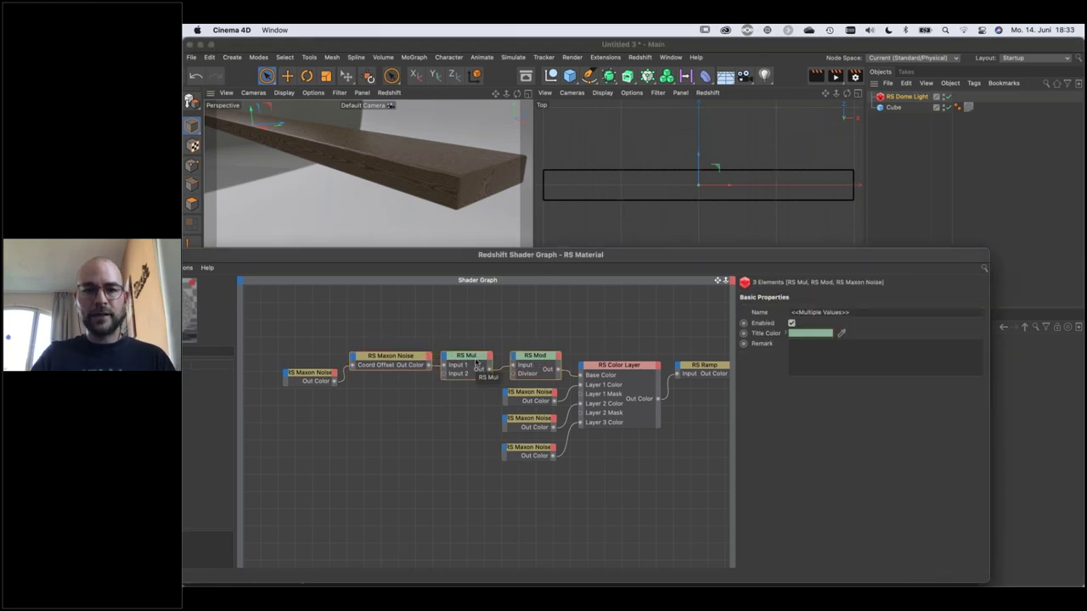
pyautogui.click(385, 401)
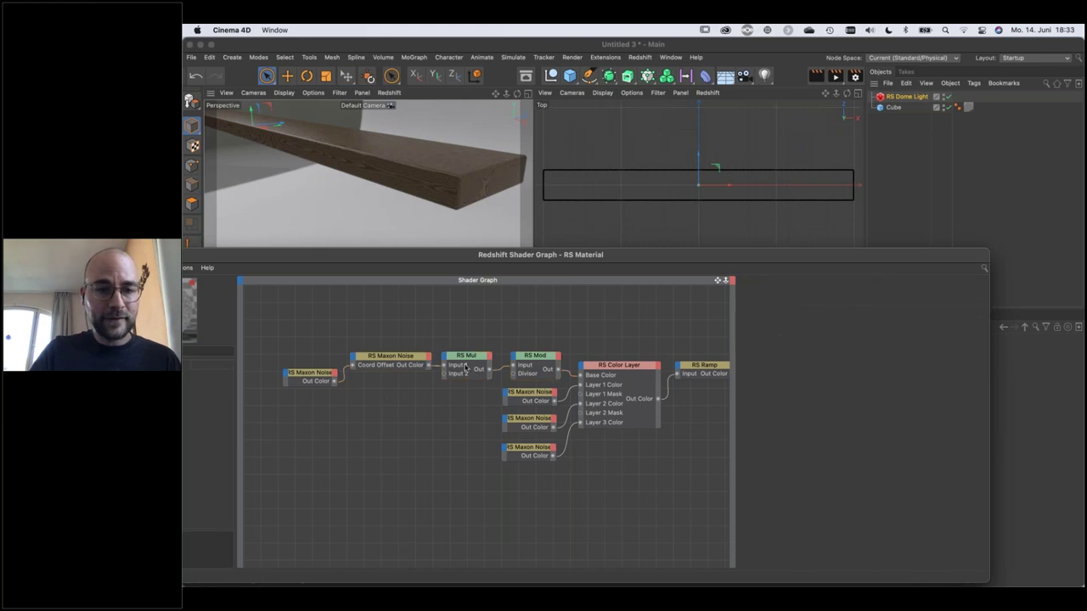
pyautogui.click(467, 359)
pyautogui.click(790, 331)
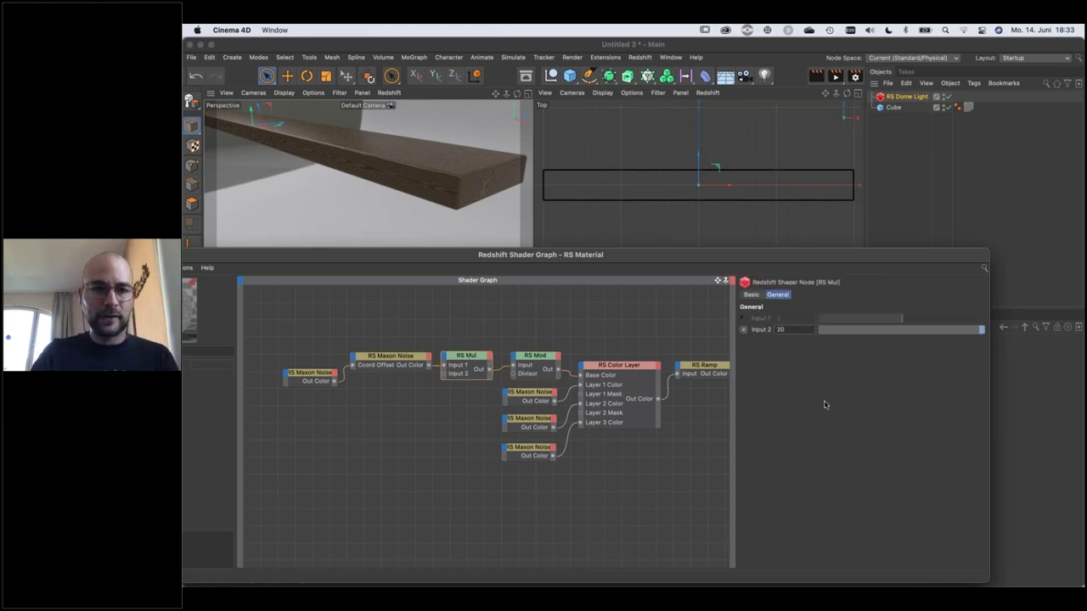
pyautogui.write('20')
pyautogui.press('Return')
pyautogui.keyDown('alt'); pyautogui.moveTo(457, 216); pyautogui.dragTo(448, 194); pyautogui.keyUp('alt')
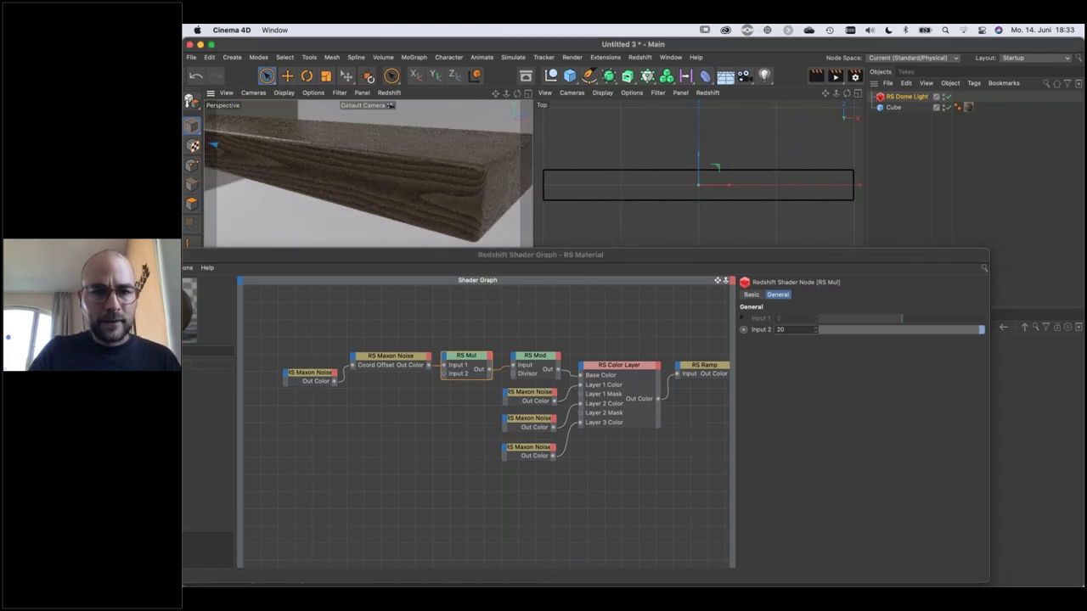
# Set the Overall Scale of the RS Maxon Noise node feeding RS Mul to 1.
pyautogui.click(320, 376)
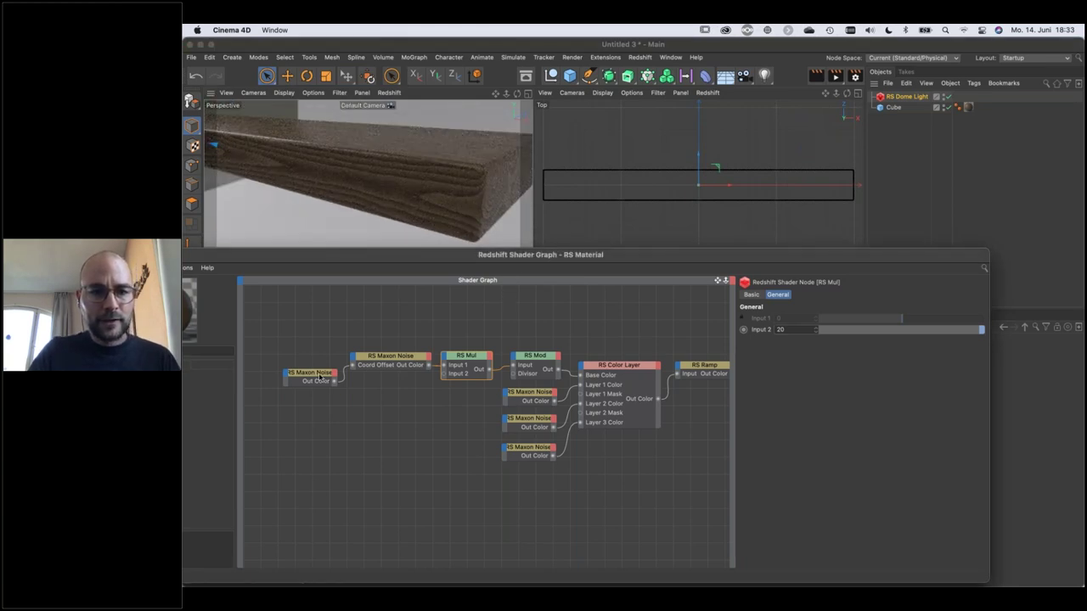
pyautogui.click(401, 360)
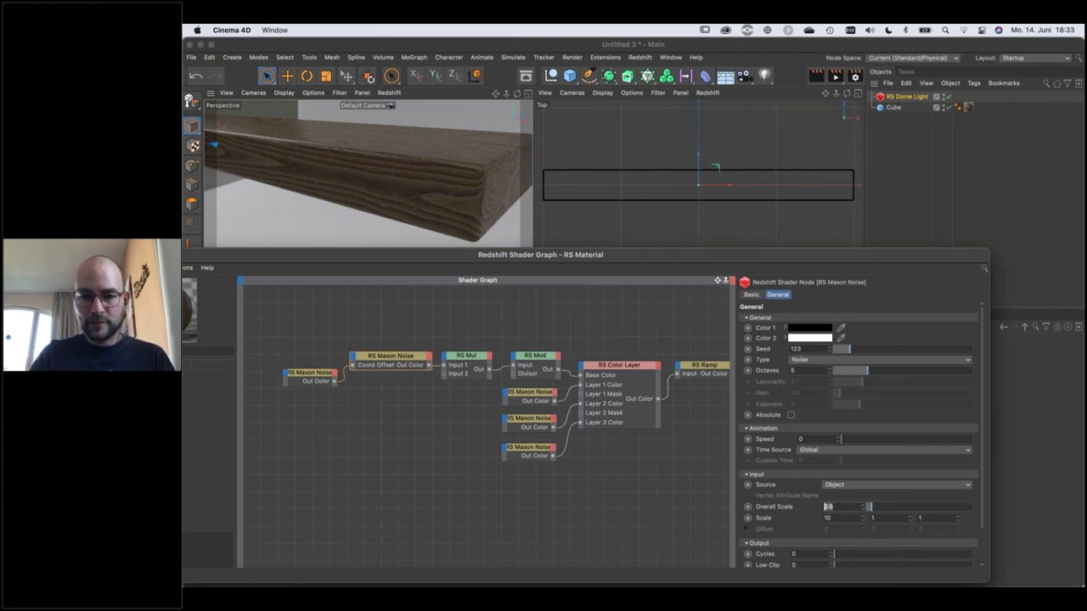
pyautogui.write('1')
pyautogui.press('Return')
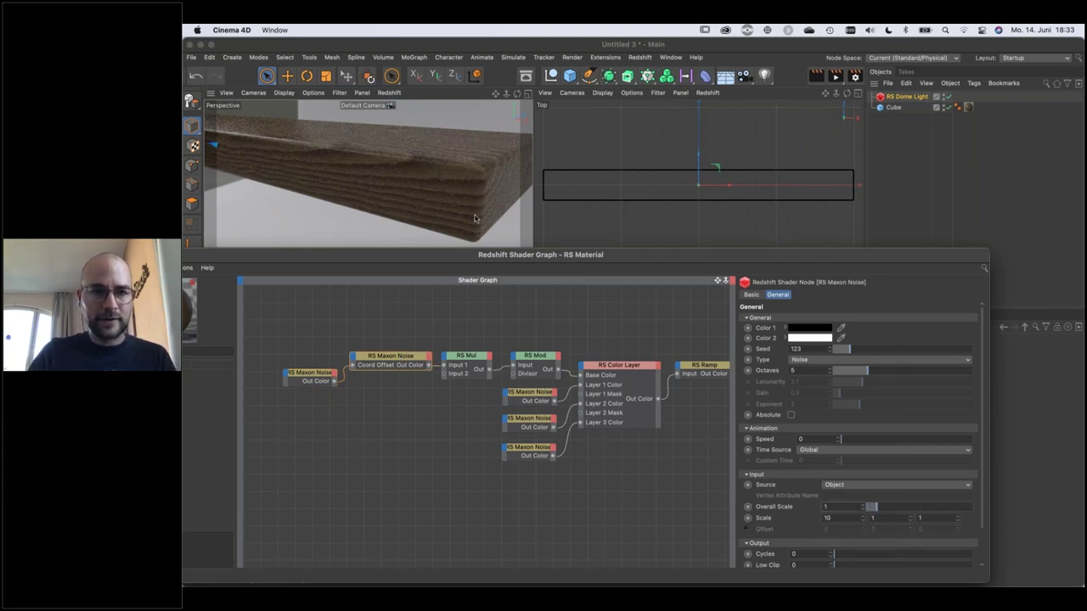
pyautogui.keyDown('alt'); pyautogui.moveTo(463, 168); pyautogui.dragTo(406, 182); pyautogui.keyUp('alt')
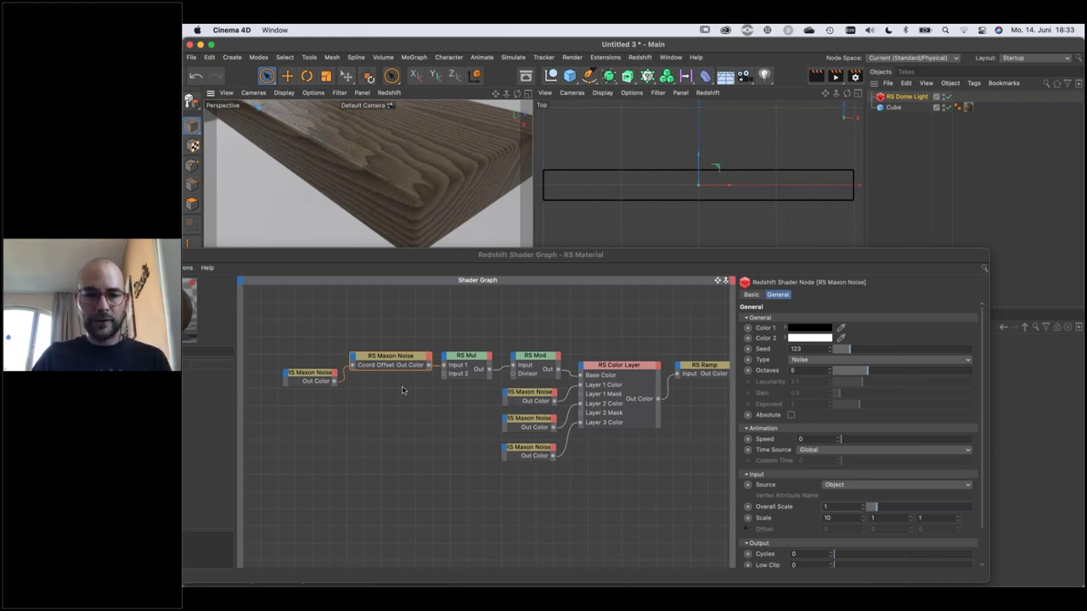
# Close the shader graph window and switch to the open project Test_Rocks_02.c4d.
pyautogui.doubleClick(439, 257)
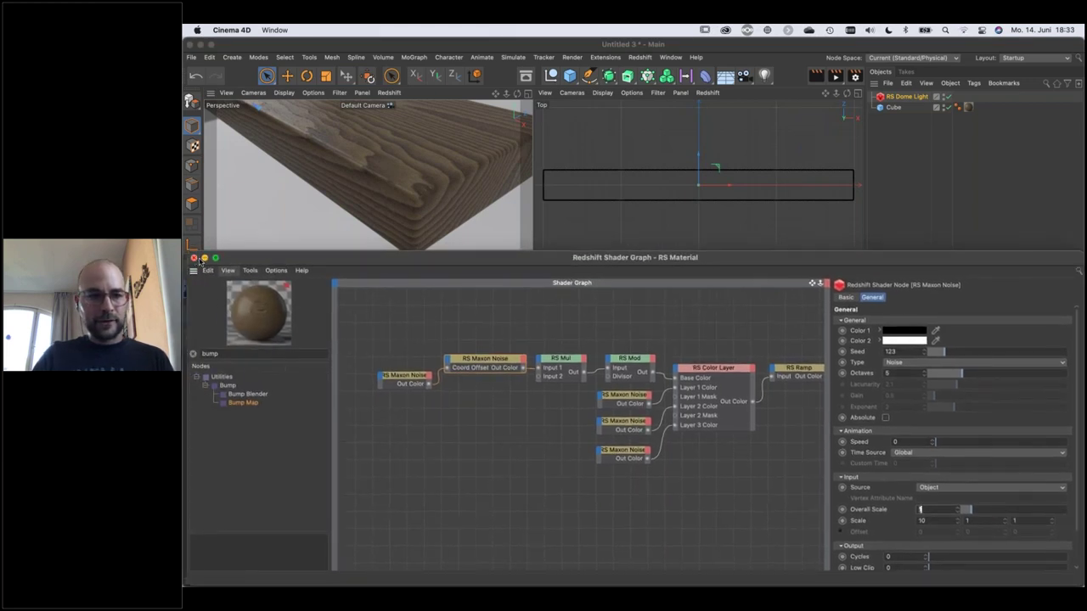
pyautogui.click(194, 257)
pyautogui.press('v')
pyautogui.moveTo(332, 266)
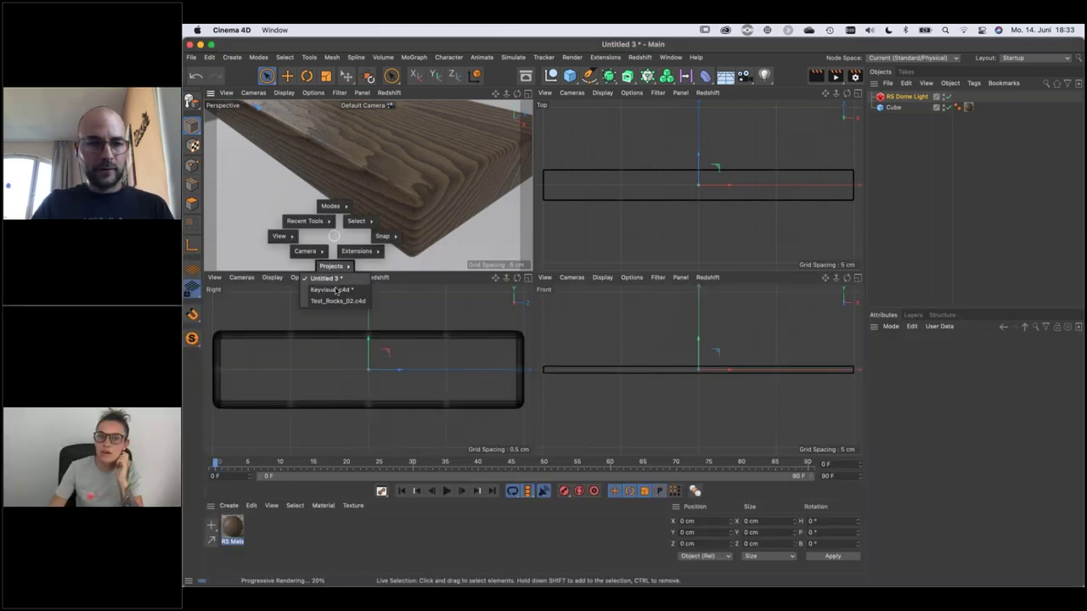
pyautogui.click(339, 301)
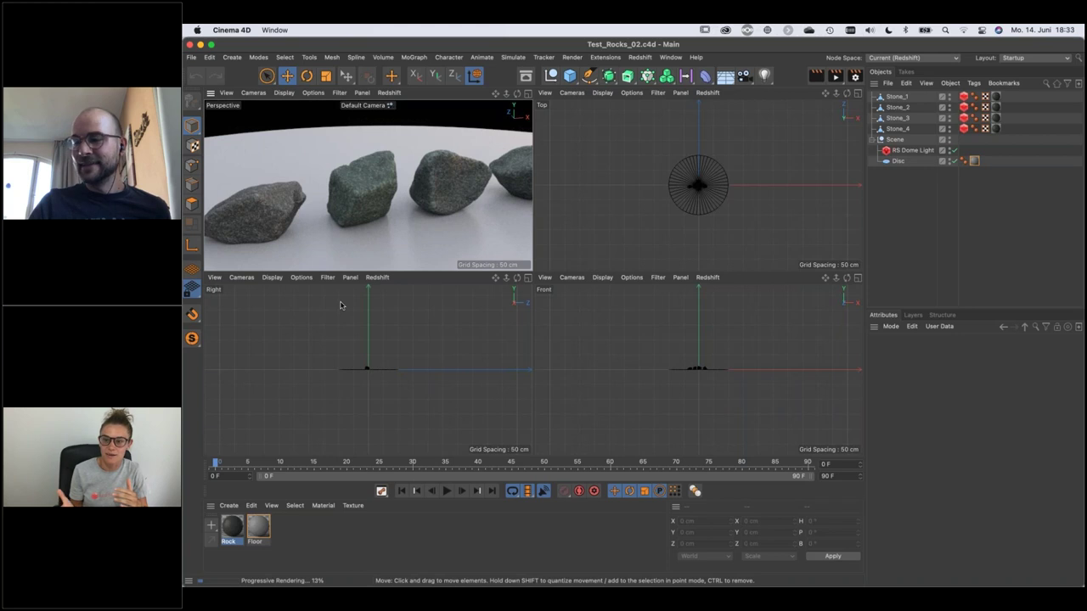
# Return to the Untitled 3 project and maximize its perspective view of the wooden plank.
pyautogui.press('v')
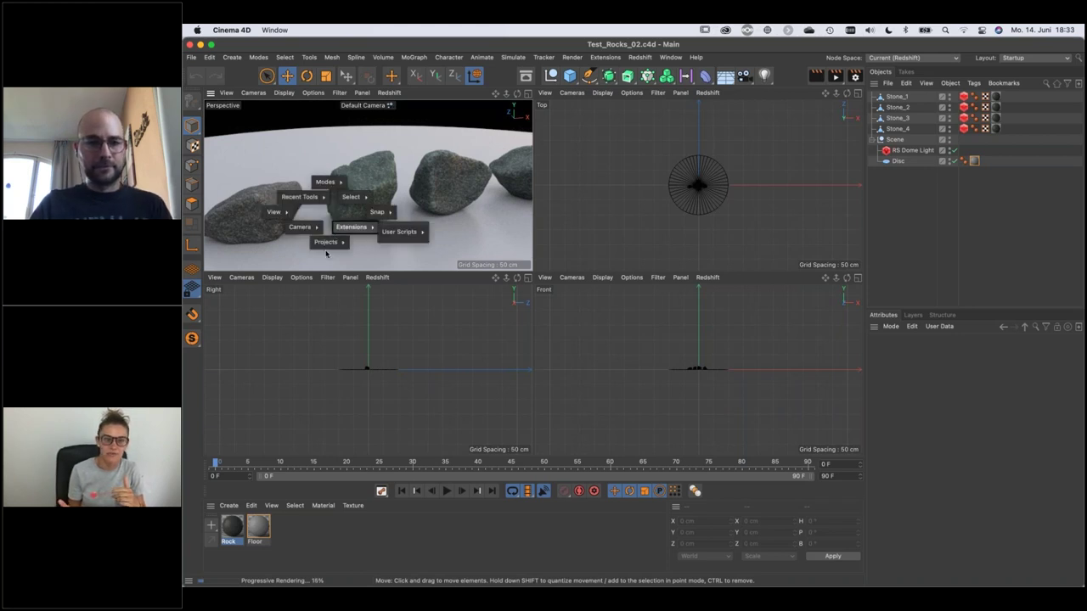
pyautogui.click(331, 256)
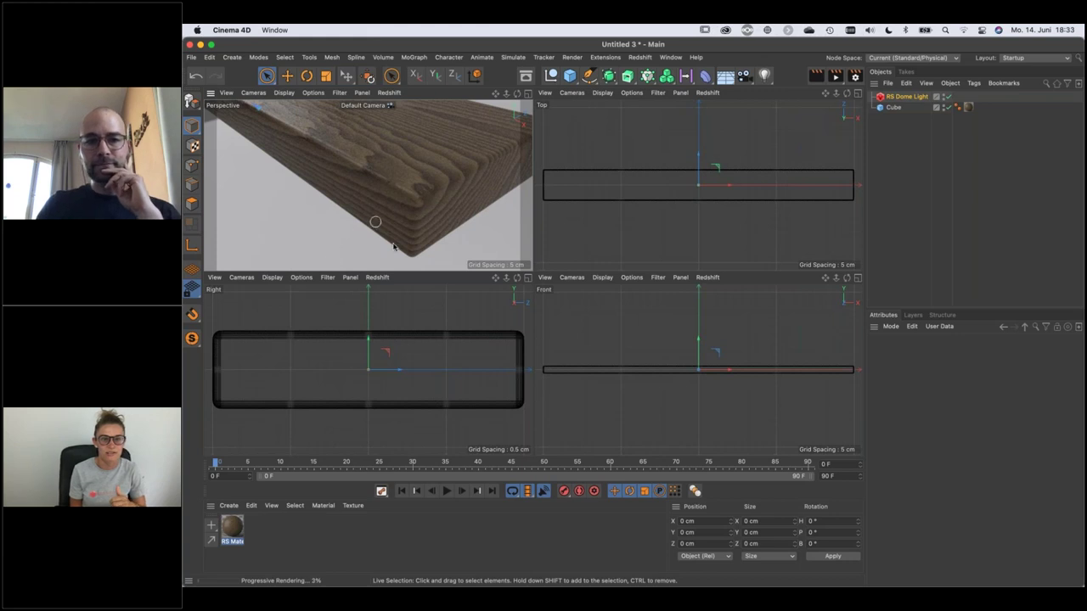
pyautogui.middleClick(390, 243)
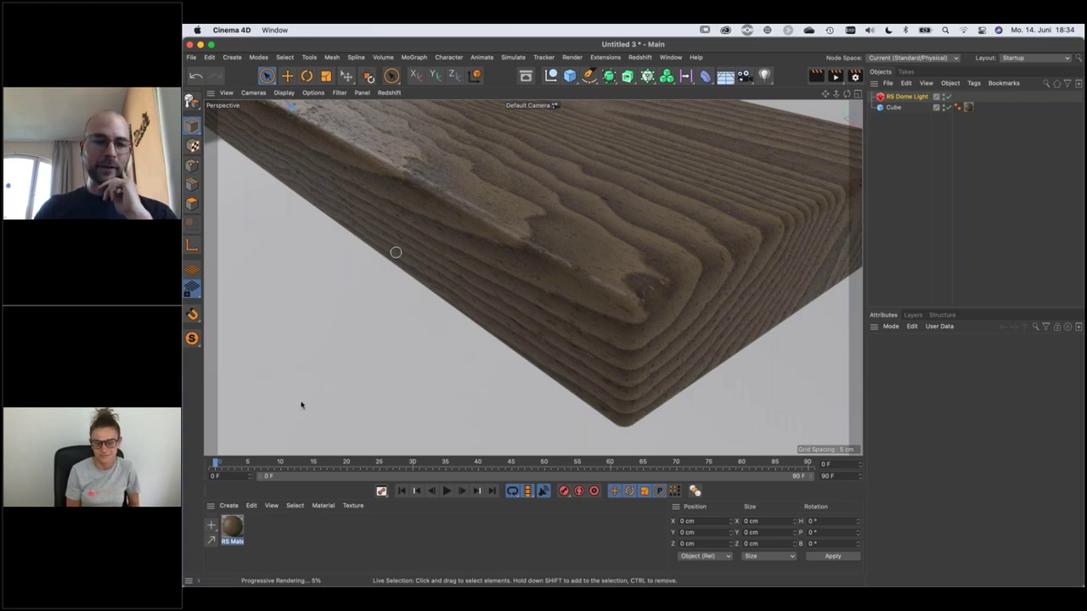
# Reopen the wood material's shader graph and add an unconnected Noise node and Maxon Noise node above the existing network.
pyautogui.doubleClick(235, 527)
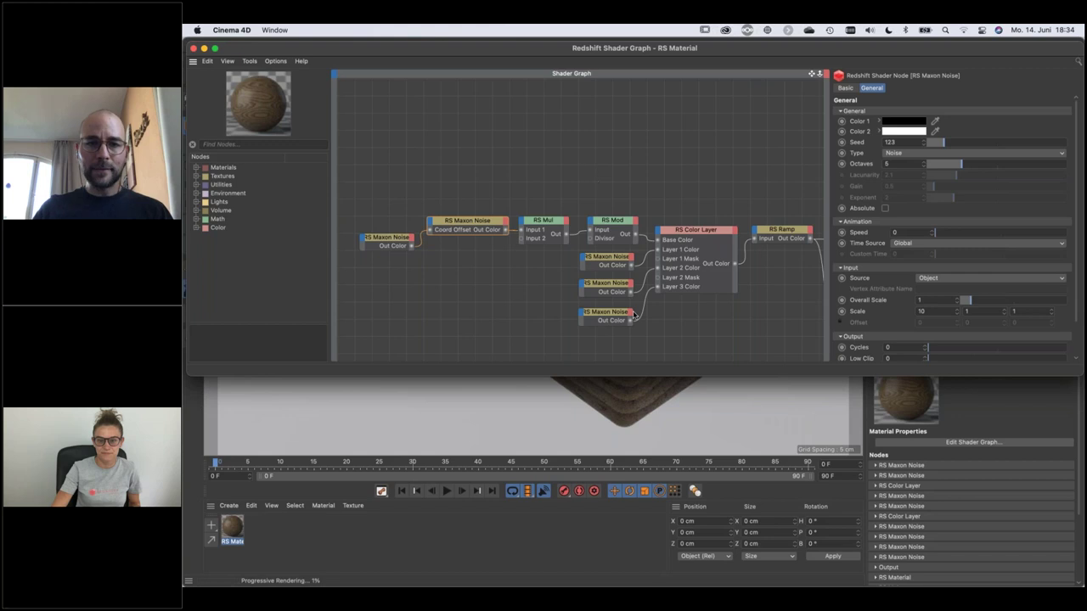
pyautogui.click(317, 144)
pyautogui.write('noi')
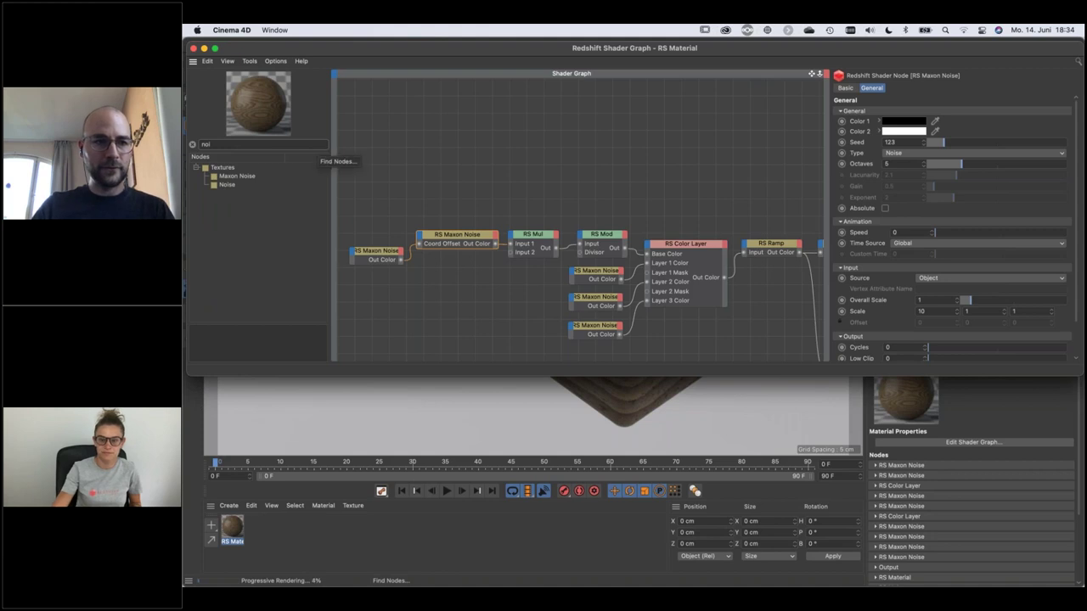
pyautogui.doubleClick(227, 185)
pyautogui.moveTo(235, 177); pyautogui.dragTo(533, 176)
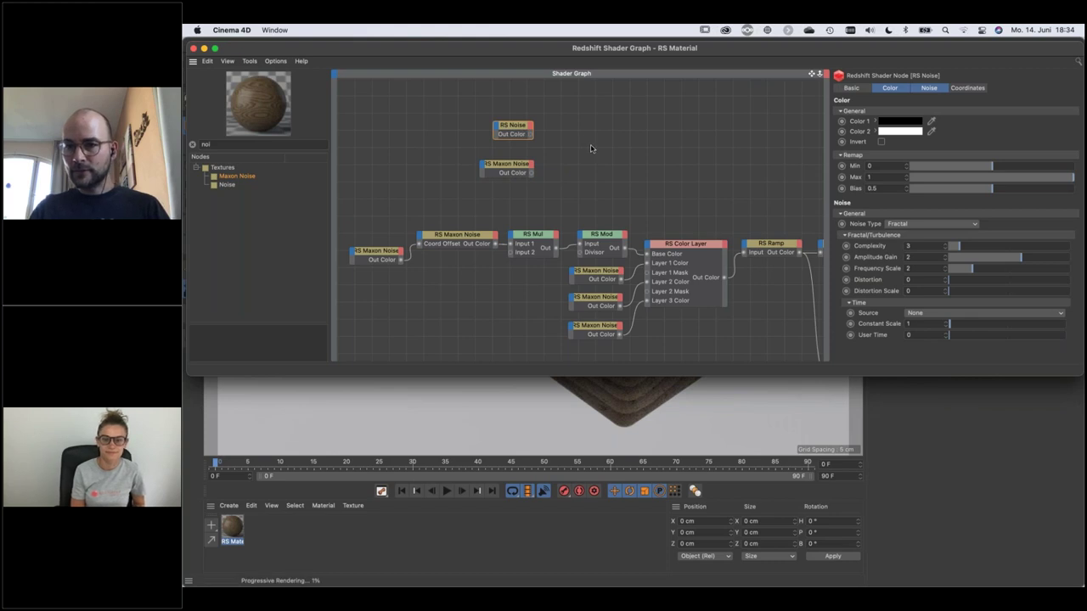
# Compare the available noise types of the new RS Noise and RS Maxon Noise nodes.
pyautogui.click(901, 224)
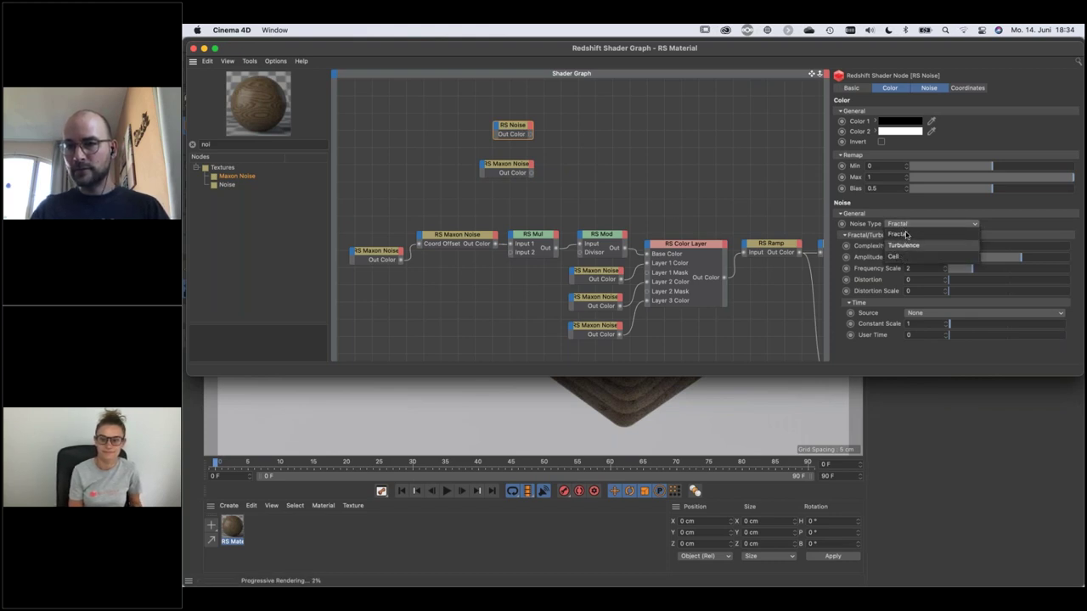
pyautogui.click(620, 170)
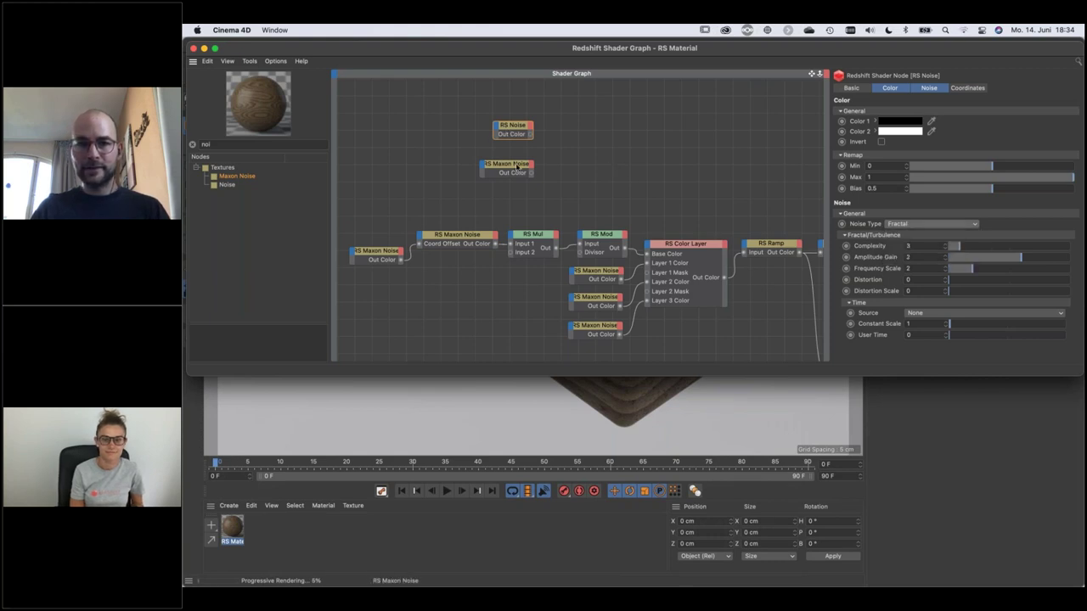
pyautogui.click(487, 166)
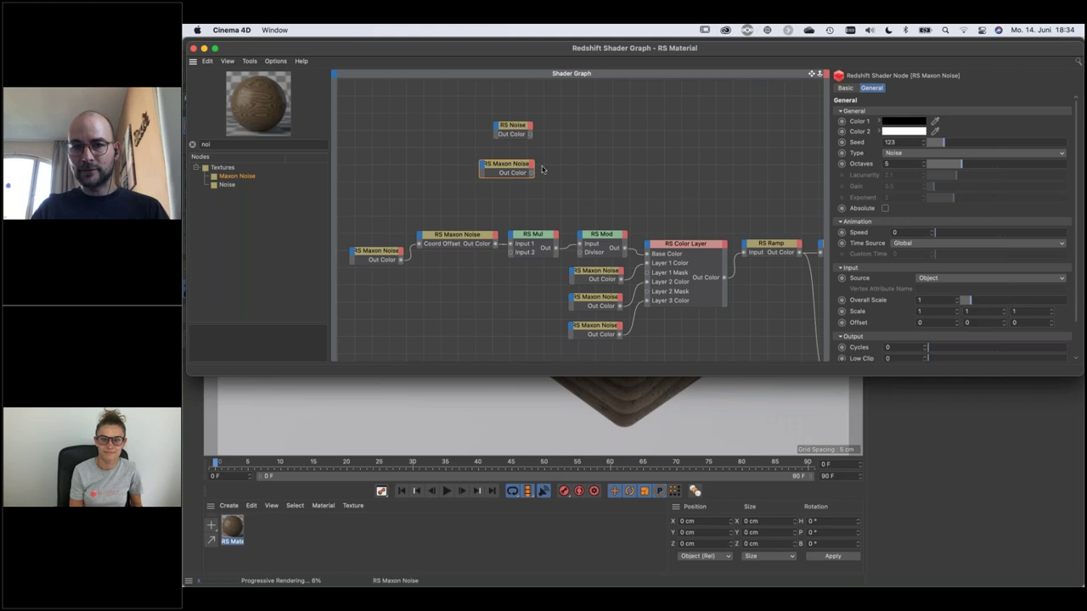
pyautogui.click(982, 156)
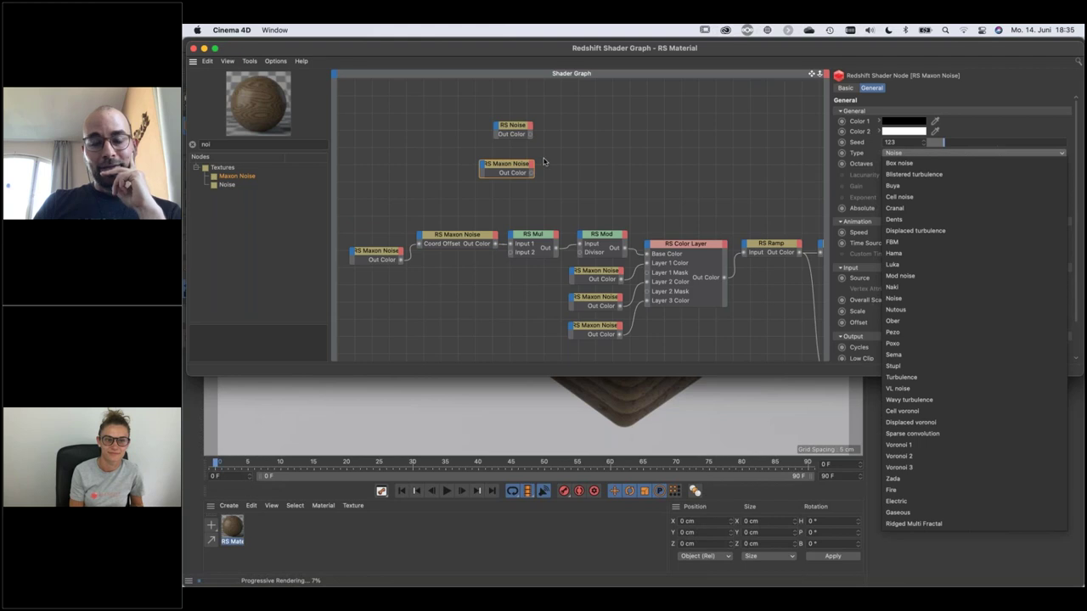
# Move the unconnected RS Maxon Noise node away from RS Noise and duplicate it into a stack of three nodes.
pyautogui.click(520, 166)
pyautogui.moveTo(520, 166); pyautogui.dragTo(660, 169)
pyautogui.hotkey('ctrl', 'v')
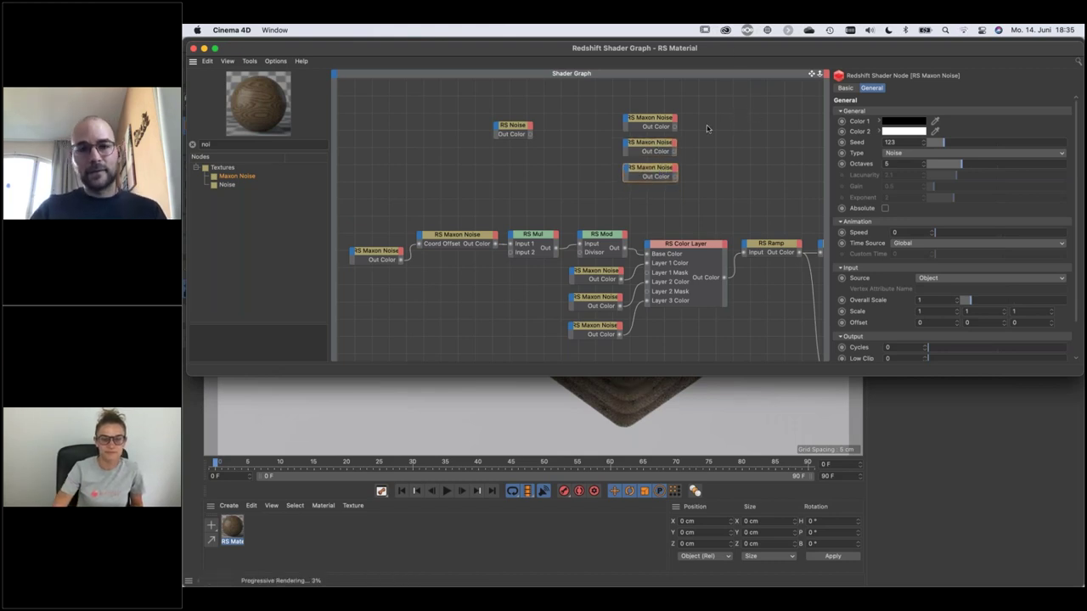
# Set the Seed of all three stacked RS Maxon Noise nodes at once with the expression num*1.
pyautogui.moveTo(693, 120); pyautogui.dragTo(658, 189)
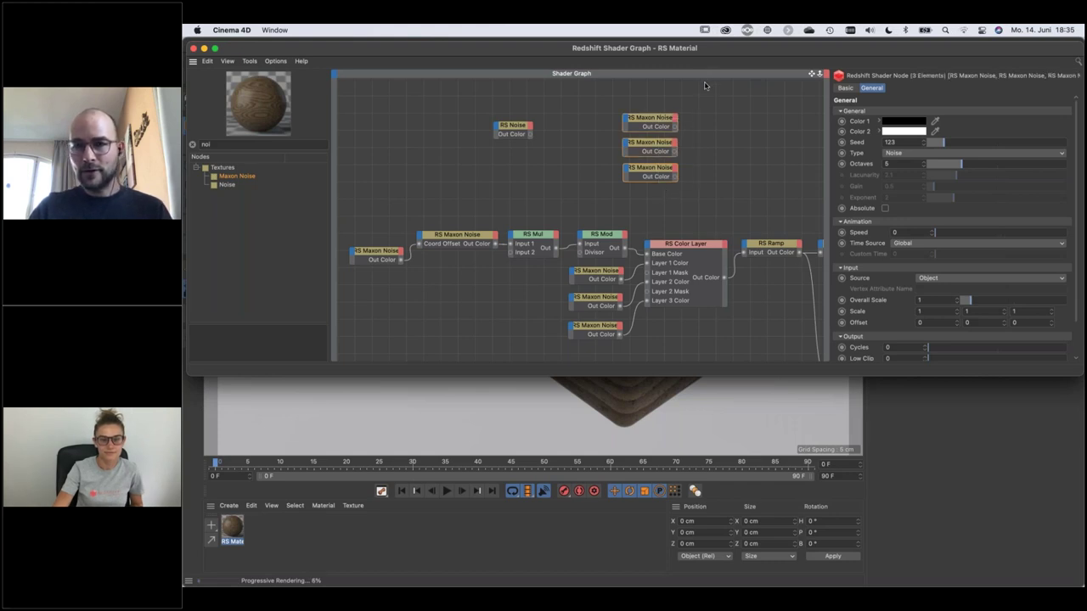
pyautogui.click(896, 142)
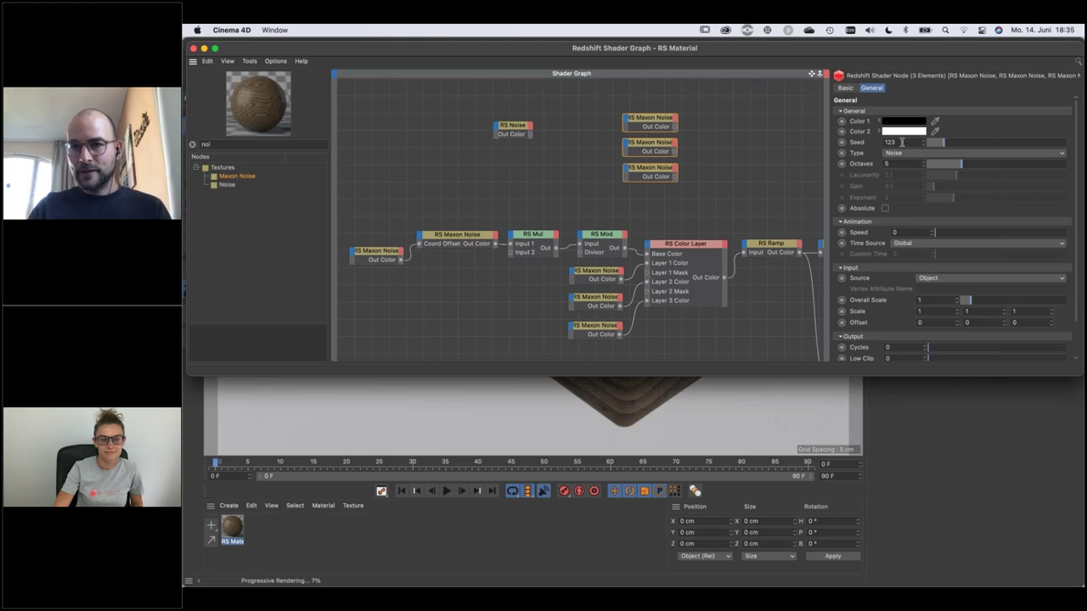
pyautogui.doubleClick(893, 142)
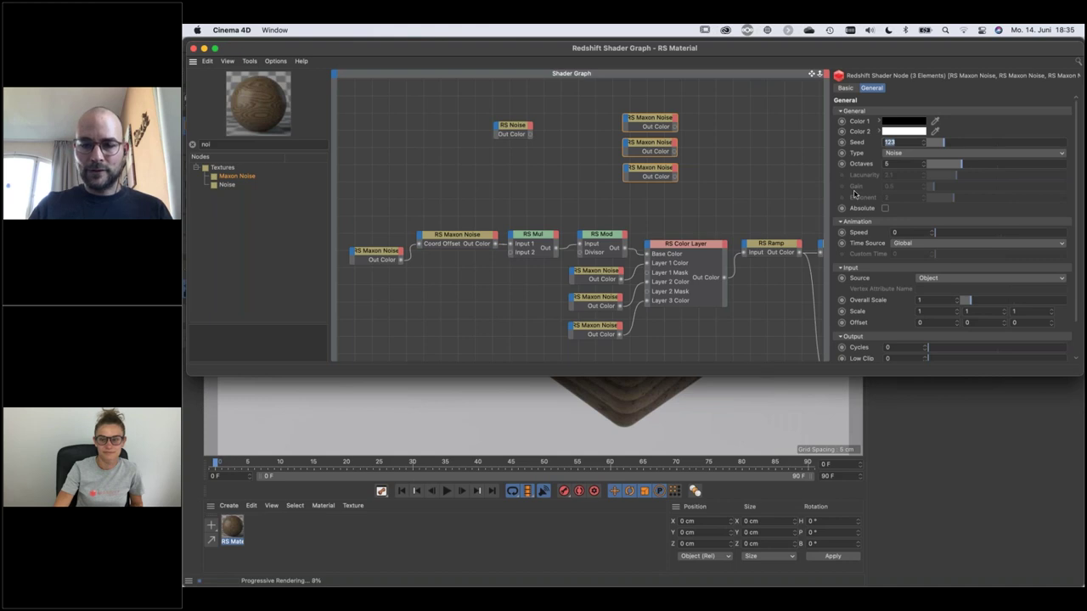
pyautogui.write('999')
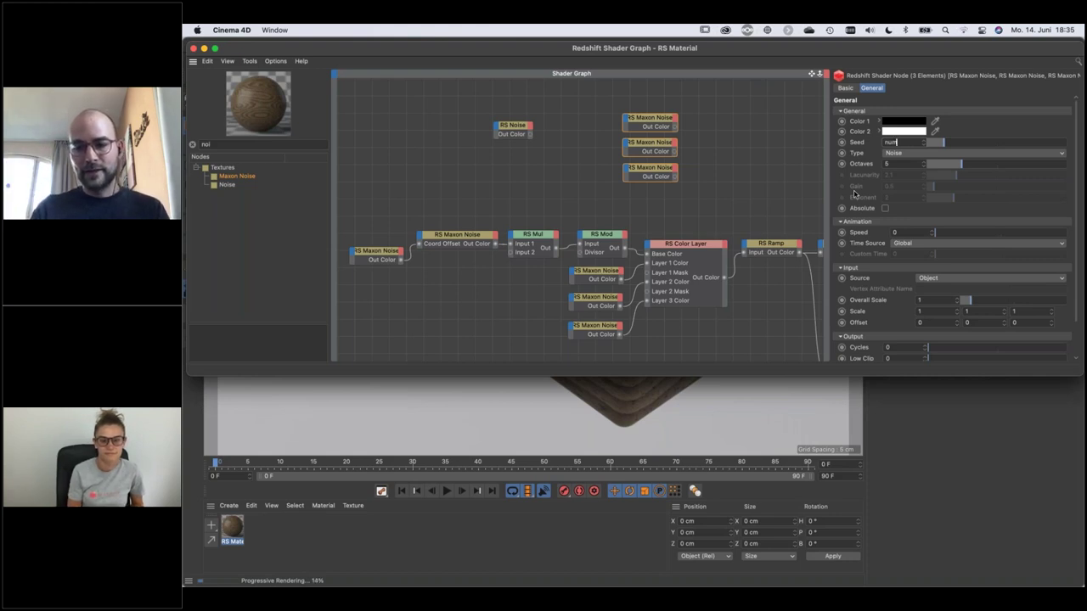
pyautogui.write('*')
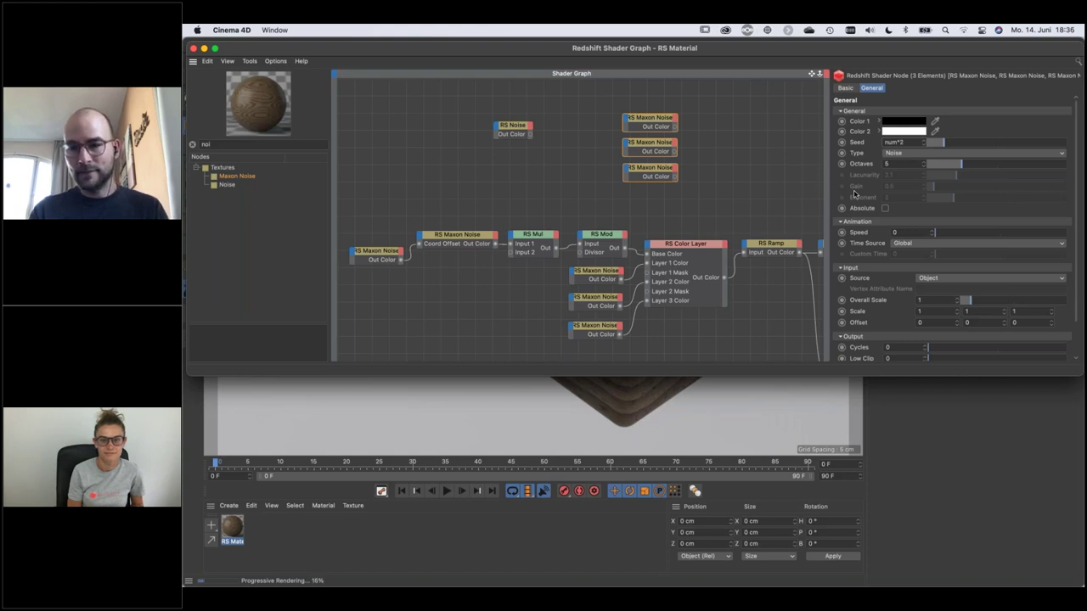
pyautogui.press('BackSpace')
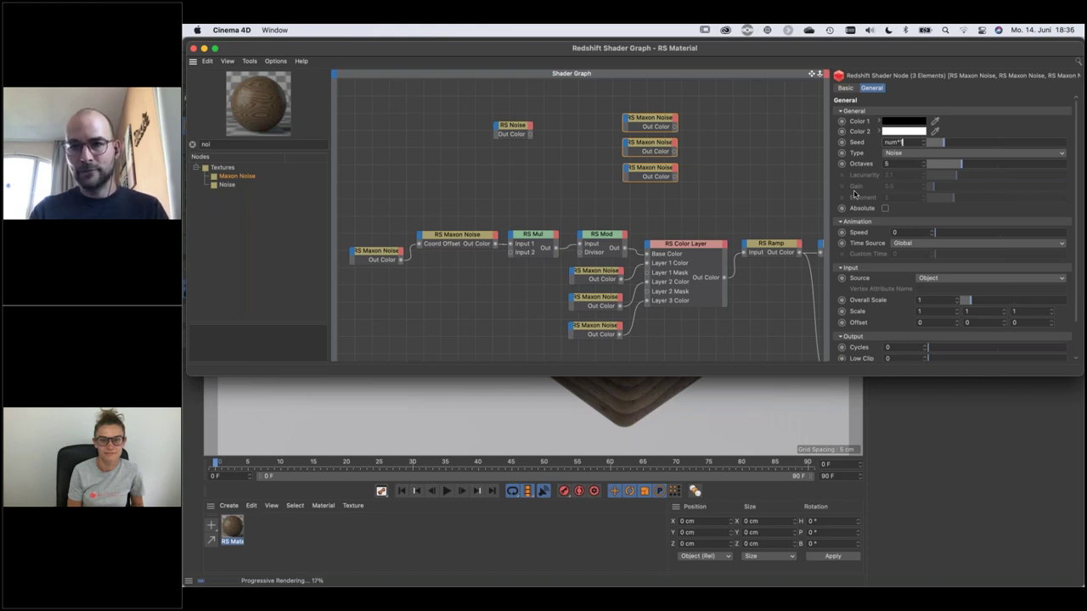
pyautogui.press('Return')
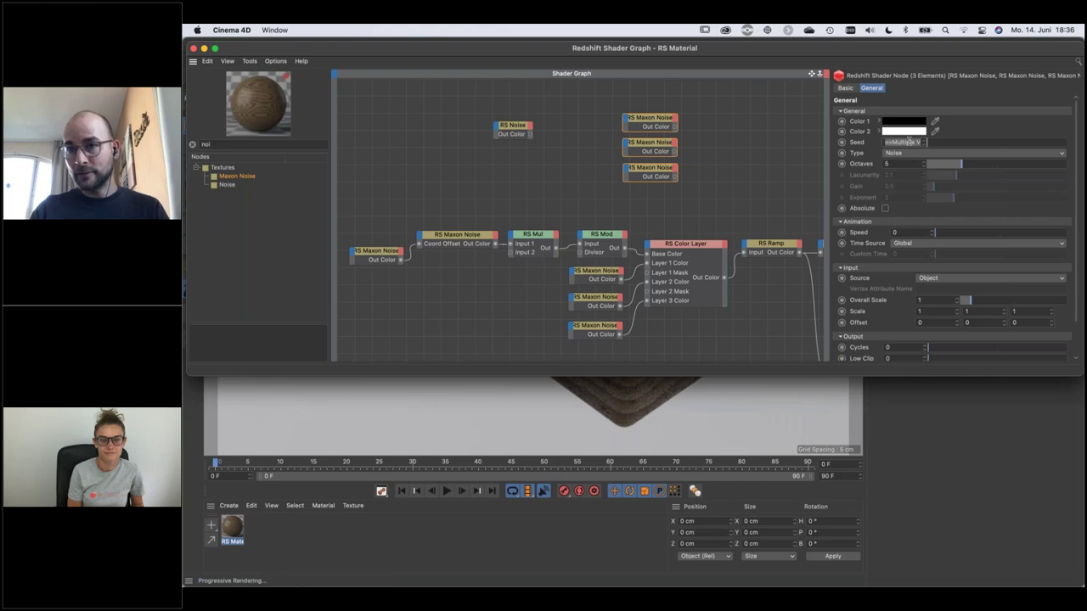
# Check the Seed value of each of the three stacked RS Maxon Noise nodes individually.
pyautogui.click(701, 125)
pyautogui.click(660, 127)
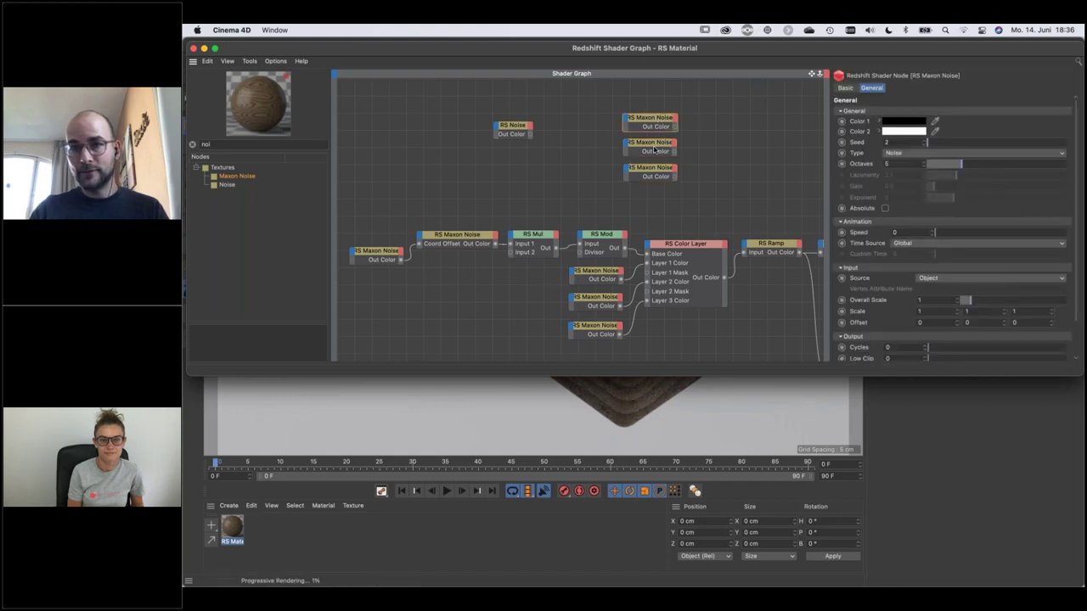
pyautogui.click(652, 146)
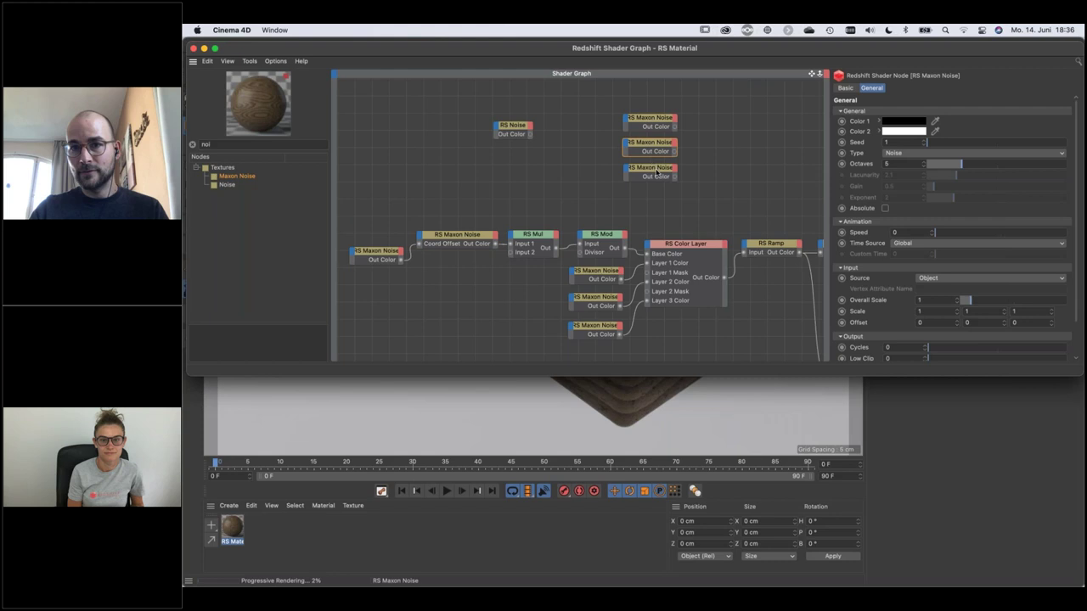
pyautogui.click(656, 173)
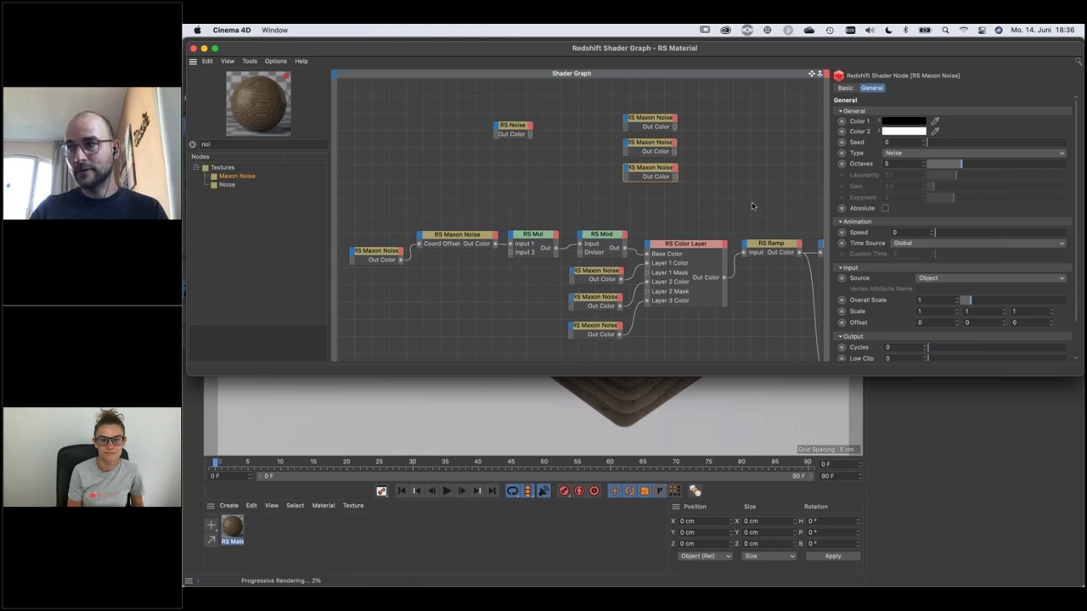
# Try to randomise the Seed of all three stacked RS Maxon Noise nodes at once with the expression x+rnd(50).
pyautogui.click(699, 115)
pyautogui.moveTo(698, 115); pyautogui.dragTo(622, 190)
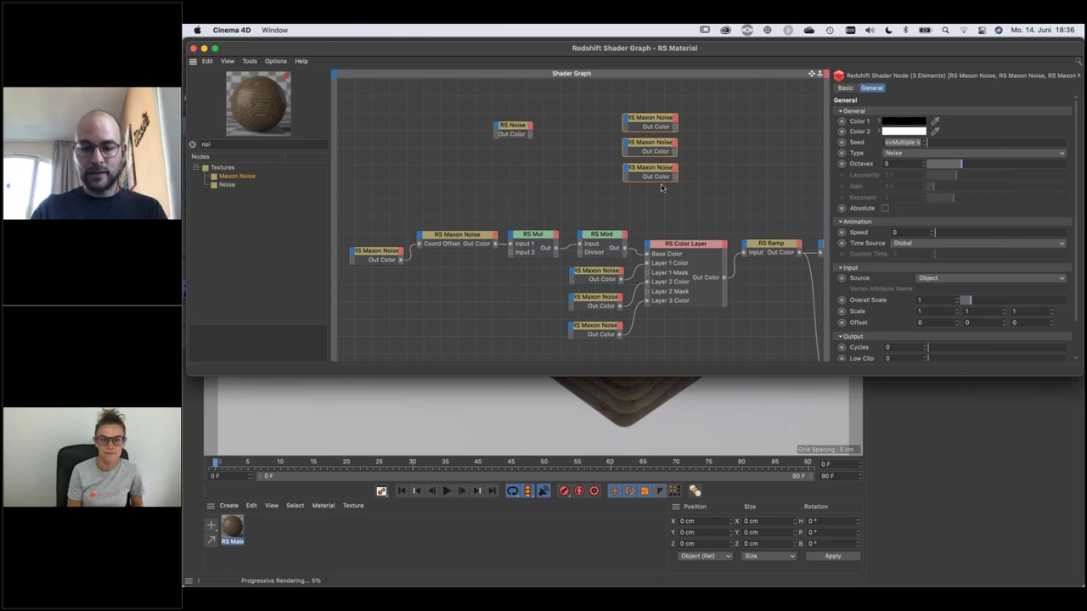
pyautogui.click(902, 143)
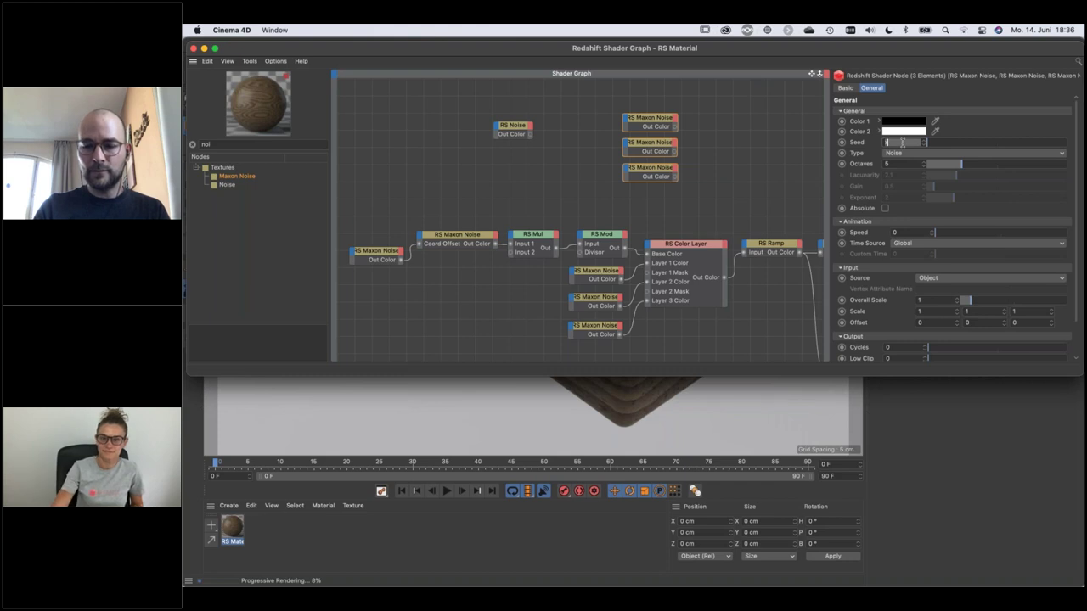
pyautogui.write('4+')
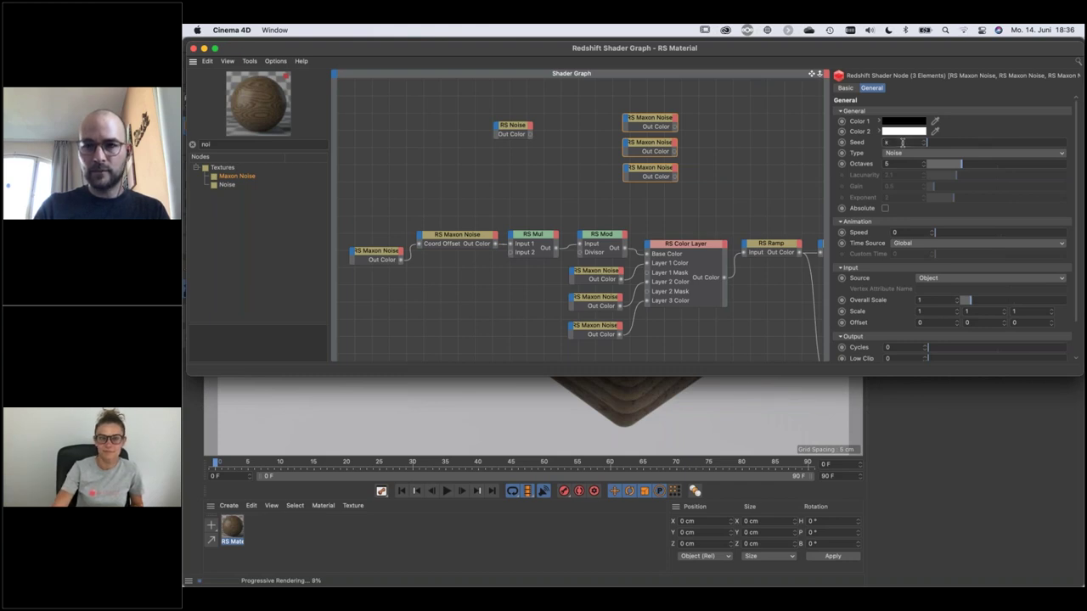
pyautogui.write('rnd(')
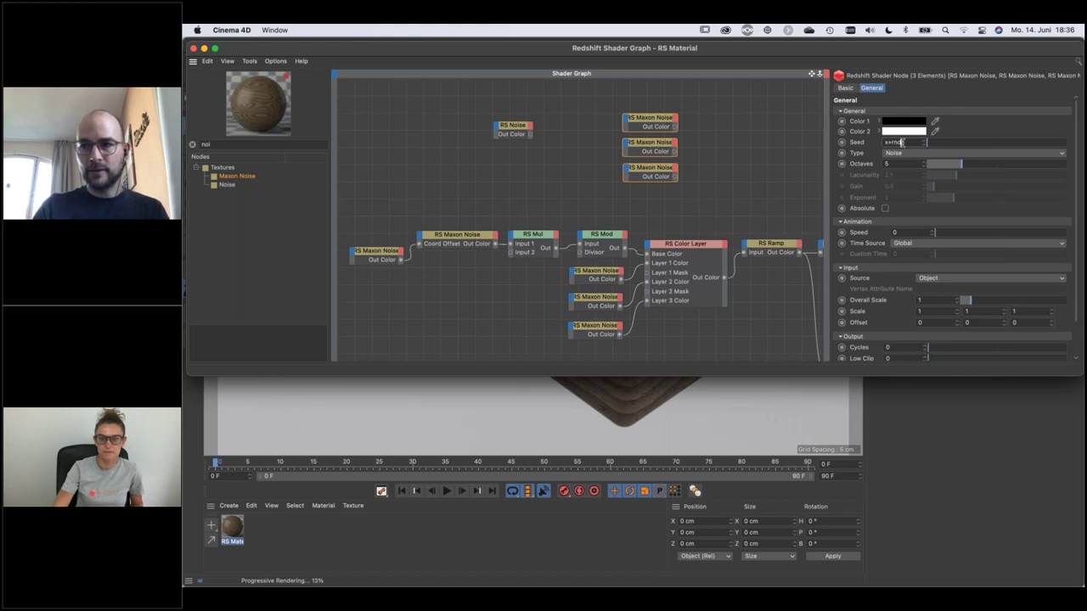
pyautogui.press('BackSpace')
pyautogui.press('BackSpace')
pyautogui.press('BackSpace')
pyautogui.press('BackSpace')
pyautogui.press('BackSpace')
pyautogui.press('BackSpace')
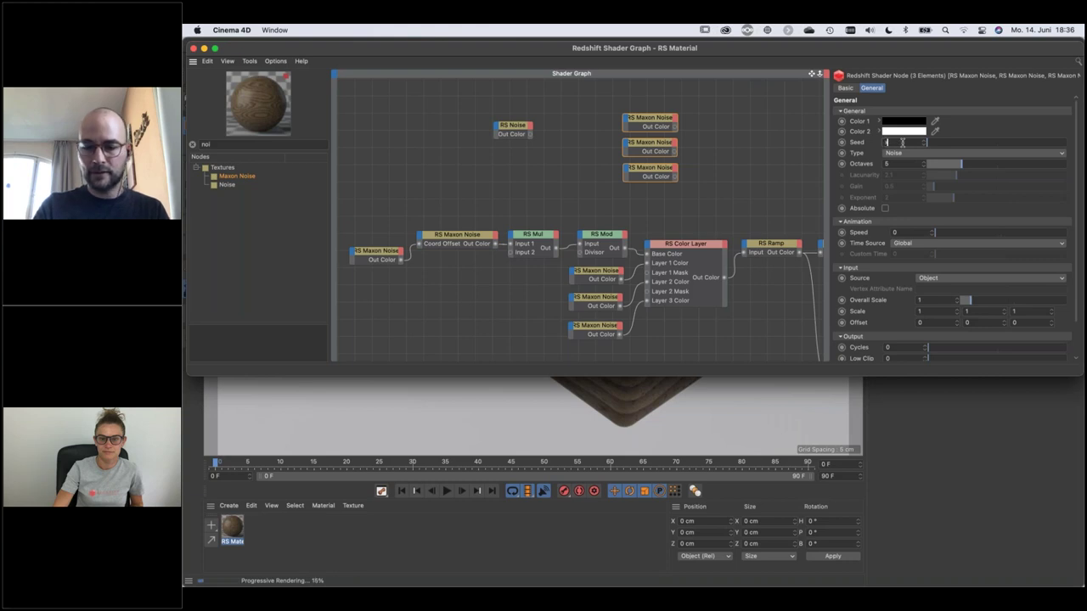
pyautogui.write('x*')
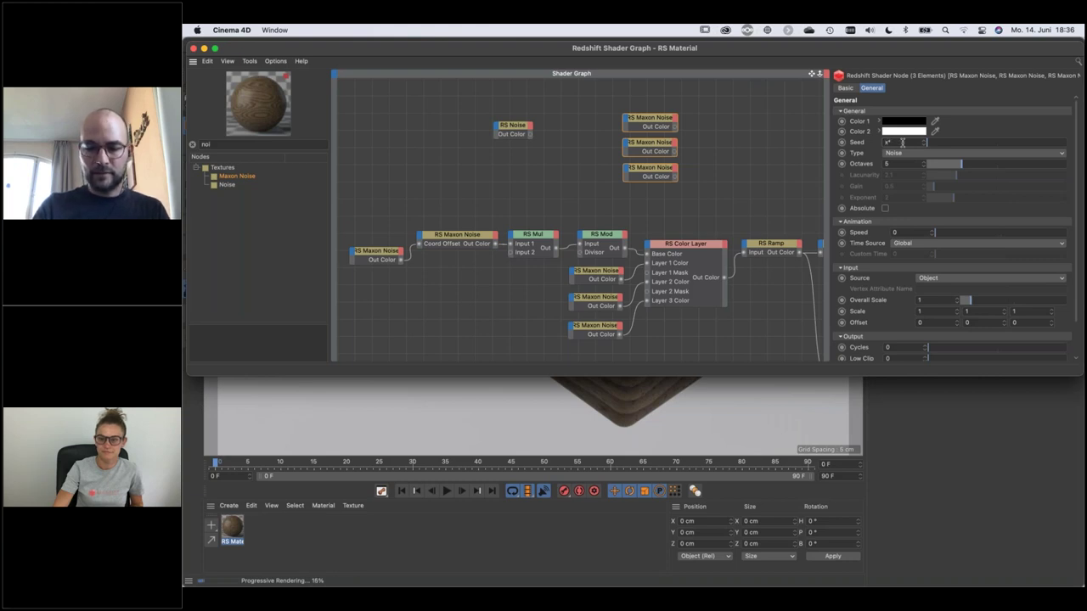
pyautogui.write('rnd')
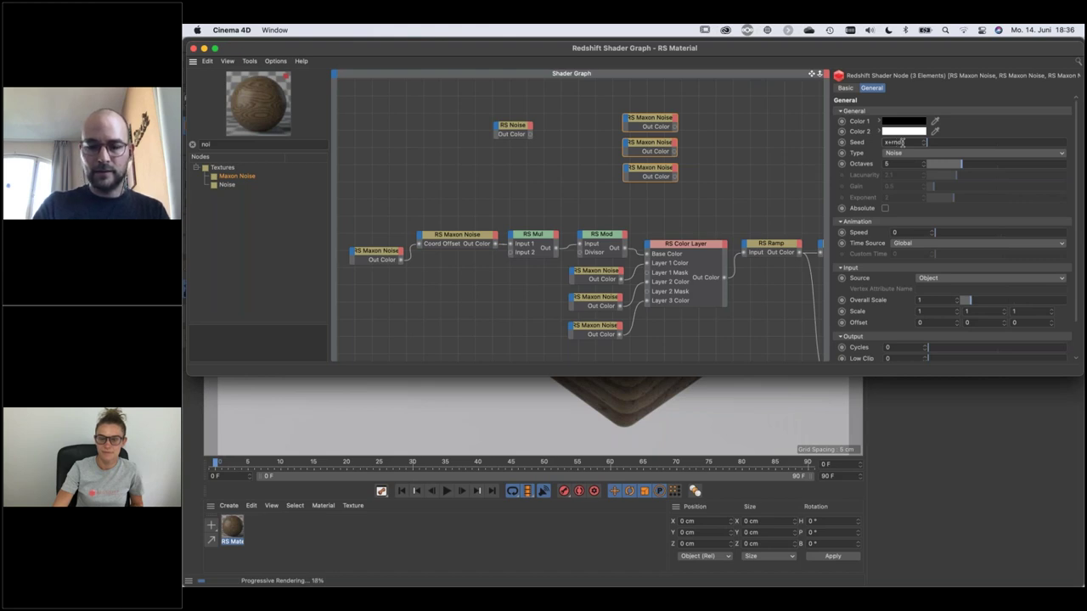
pyautogui.write('(0')
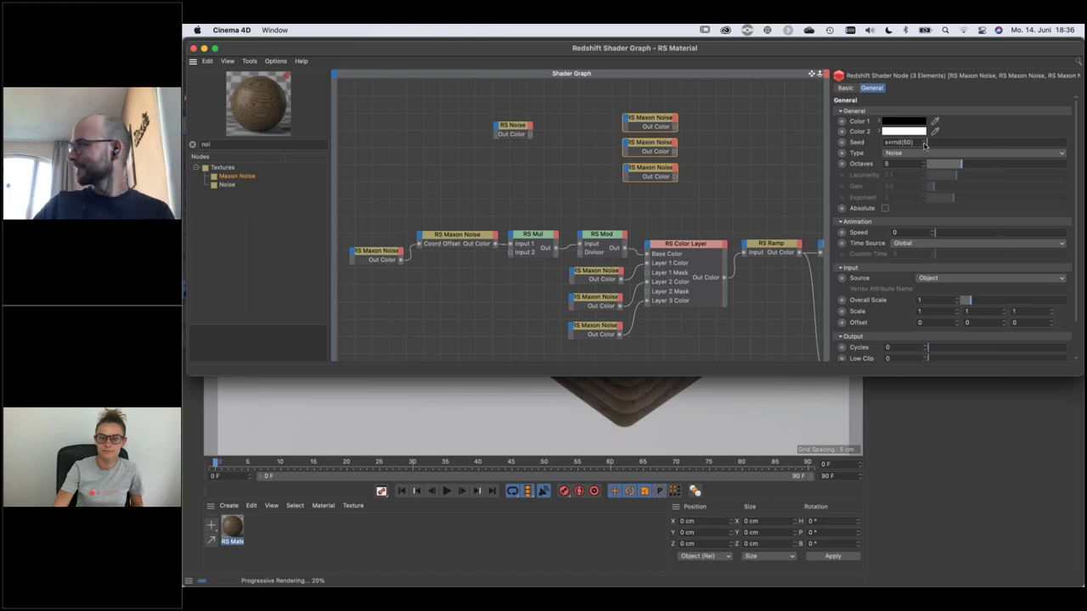
pyautogui.press('Return')
pyautogui.click(907, 143)
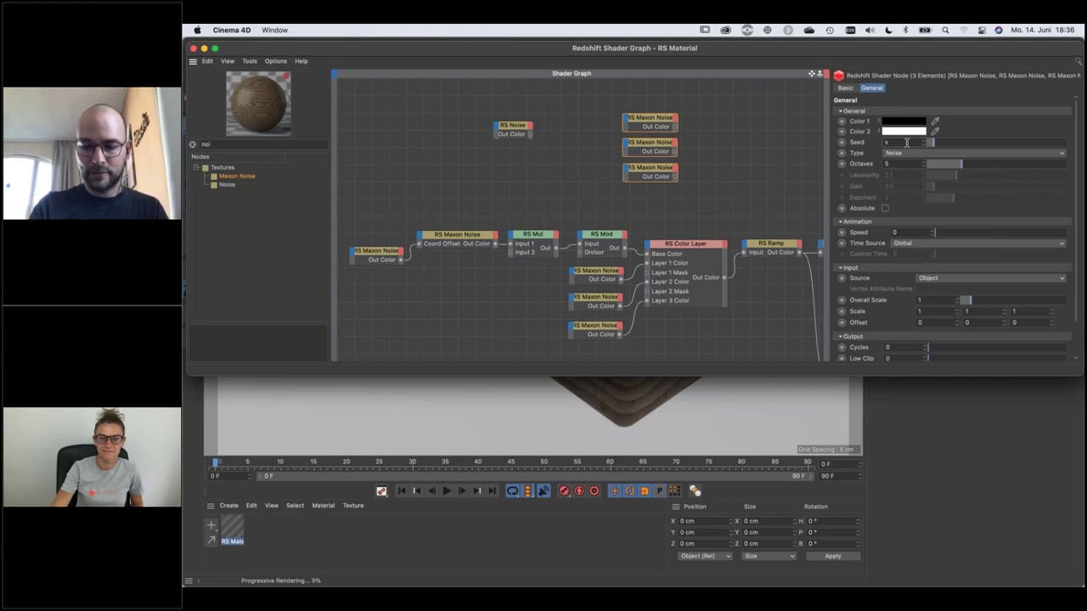
pyautogui.write('nd(')
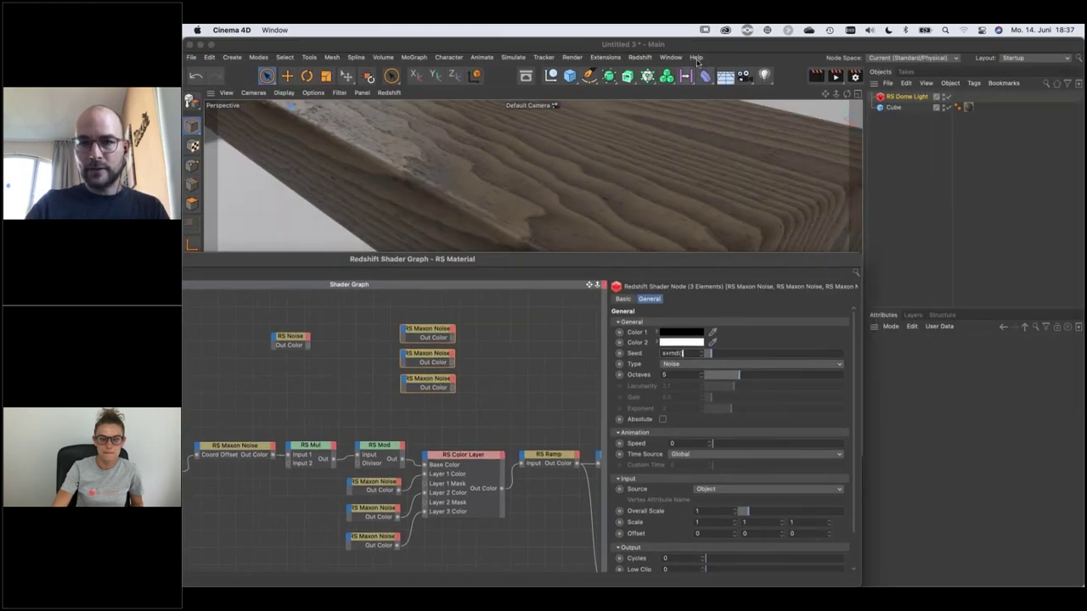
# Open the online Cinema 4D user guide and the help page for the Cube's object properties in the browser.
pyautogui.click(696, 57)
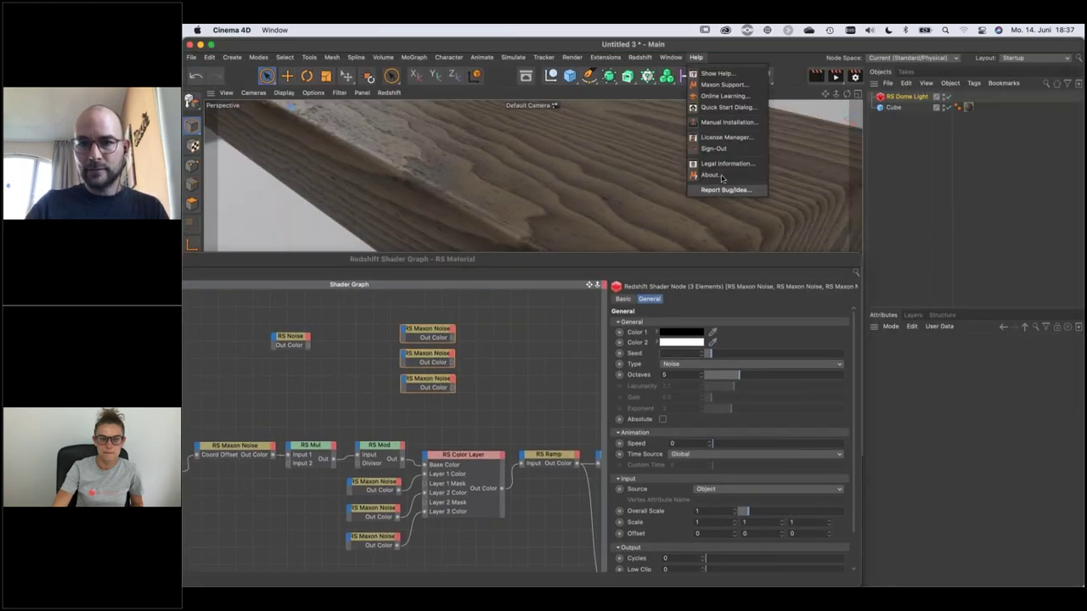
pyautogui.click(726, 76)
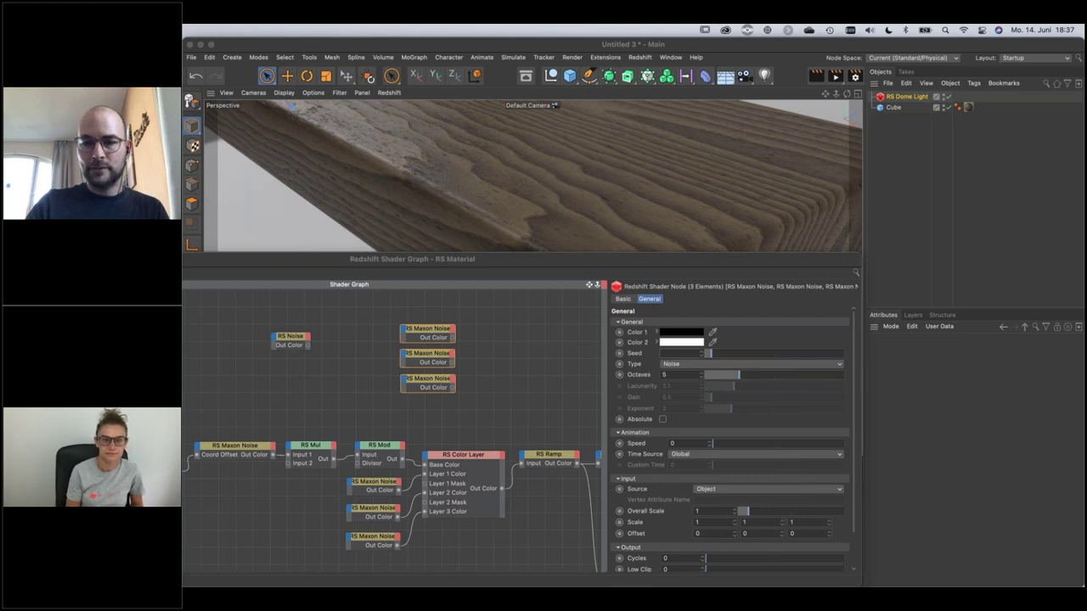
pyautogui.click(893, 107)
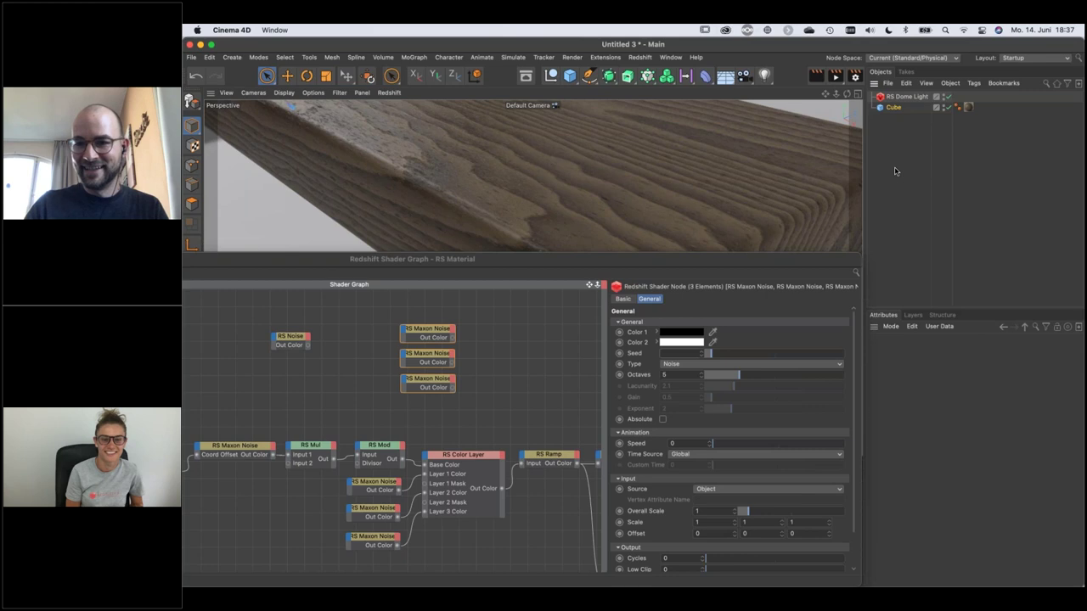
pyautogui.rightClick(891, 379)
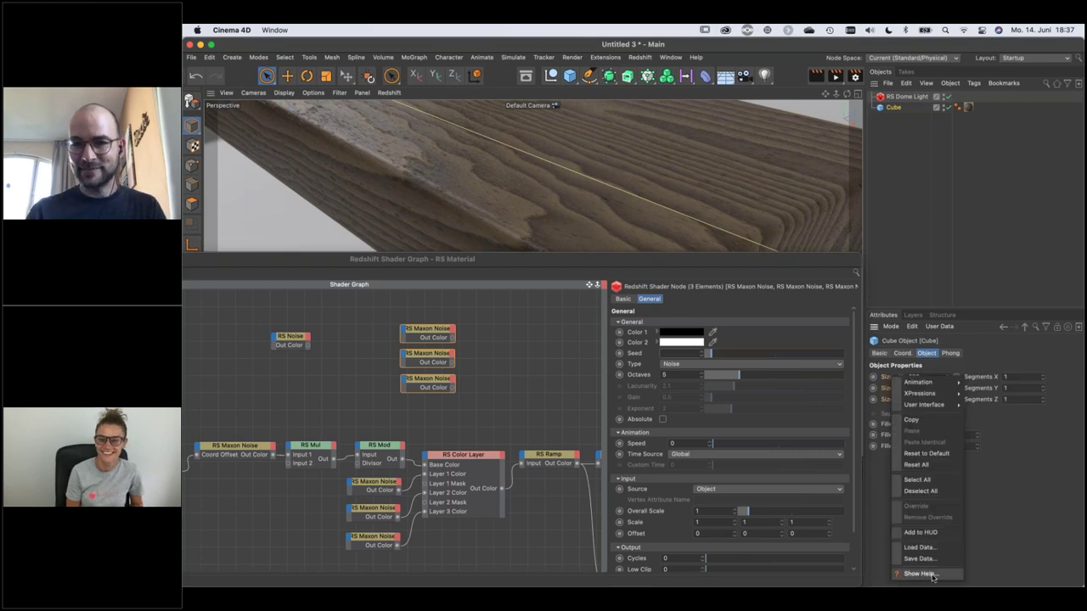
pyautogui.click(919, 574)
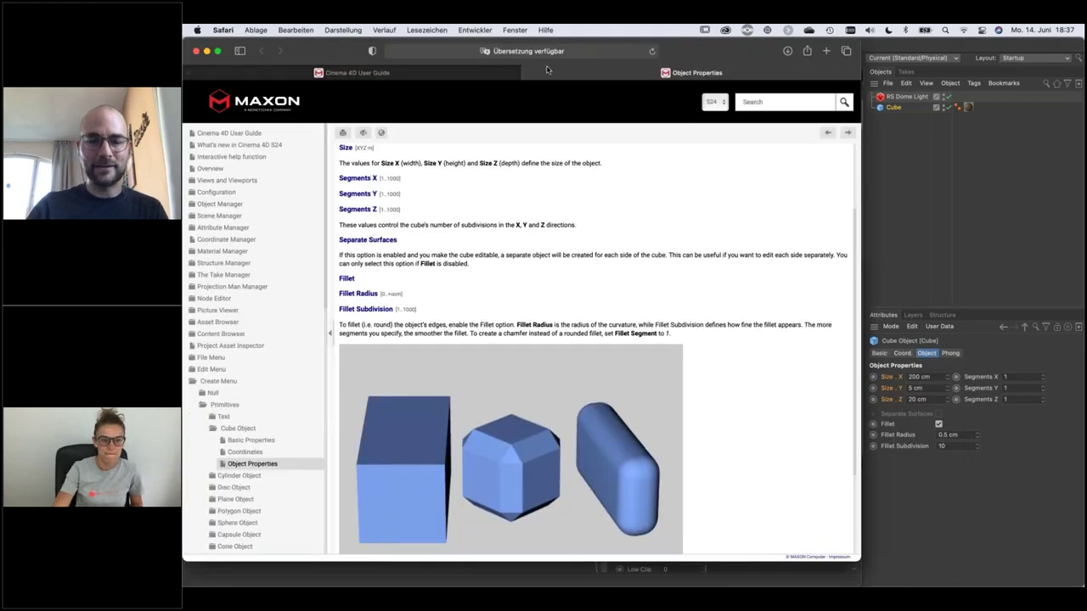
# Search the user guide for "appendix" and read the Formula page linked from the Appendix.
pyautogui.click(762, 101)
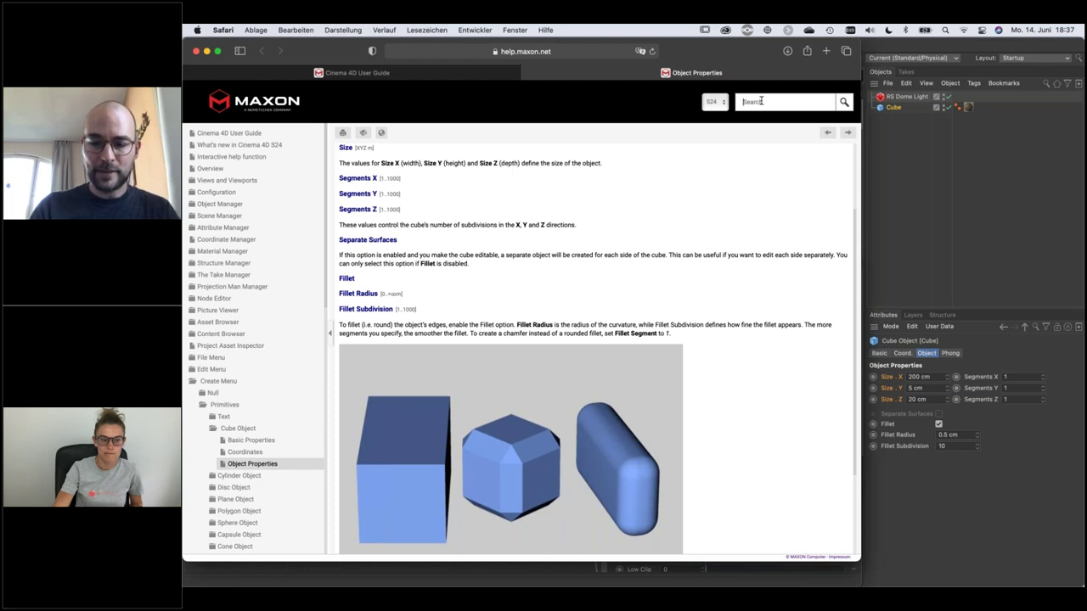
pyautogui.write('appendix')
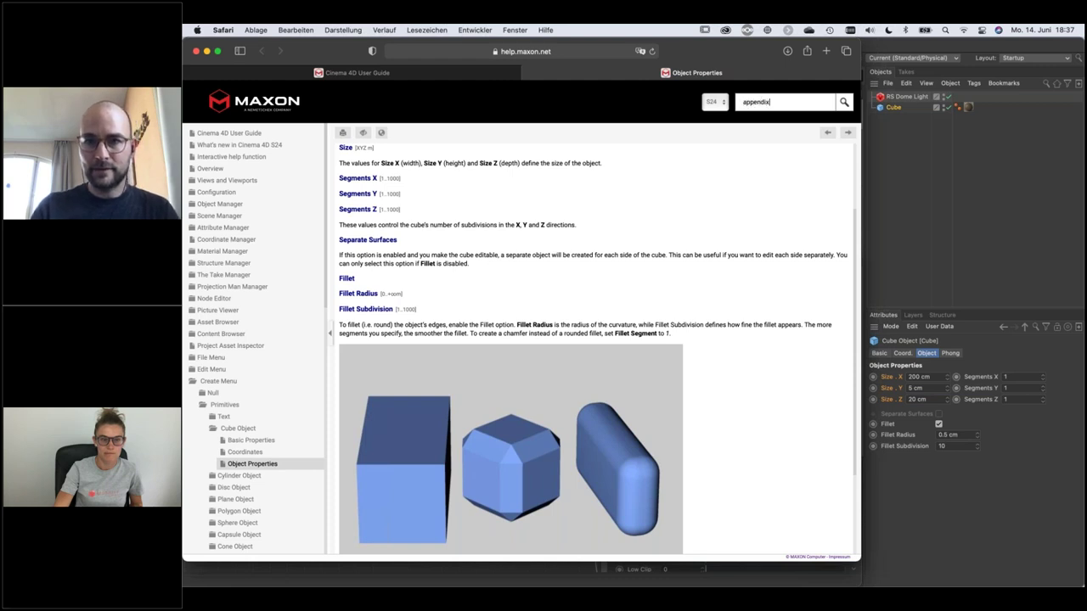
pyautogui.press('Return')
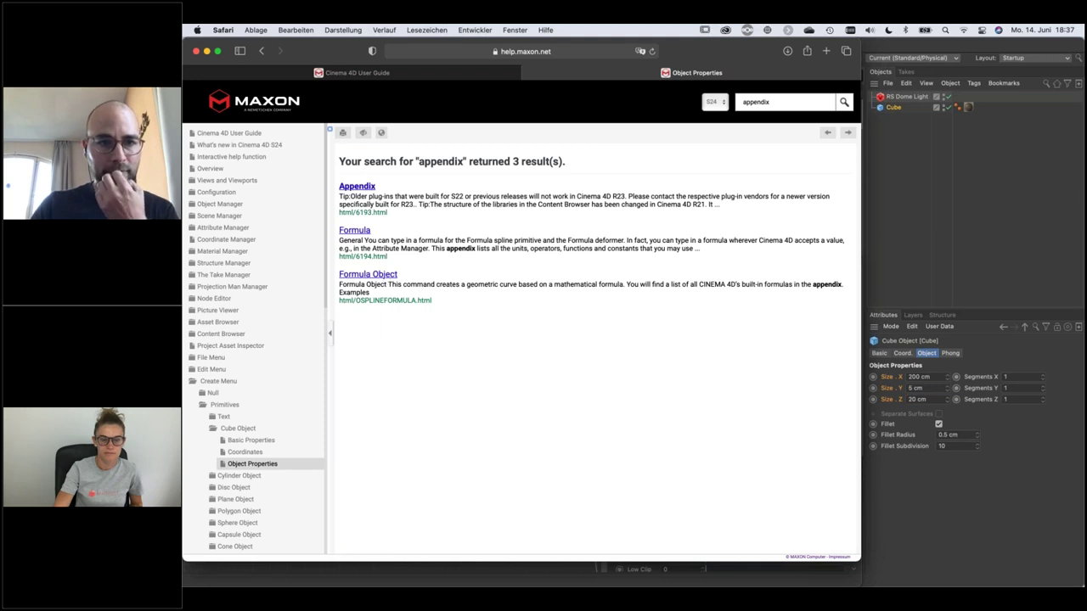
pyautogui.click(363, 187)
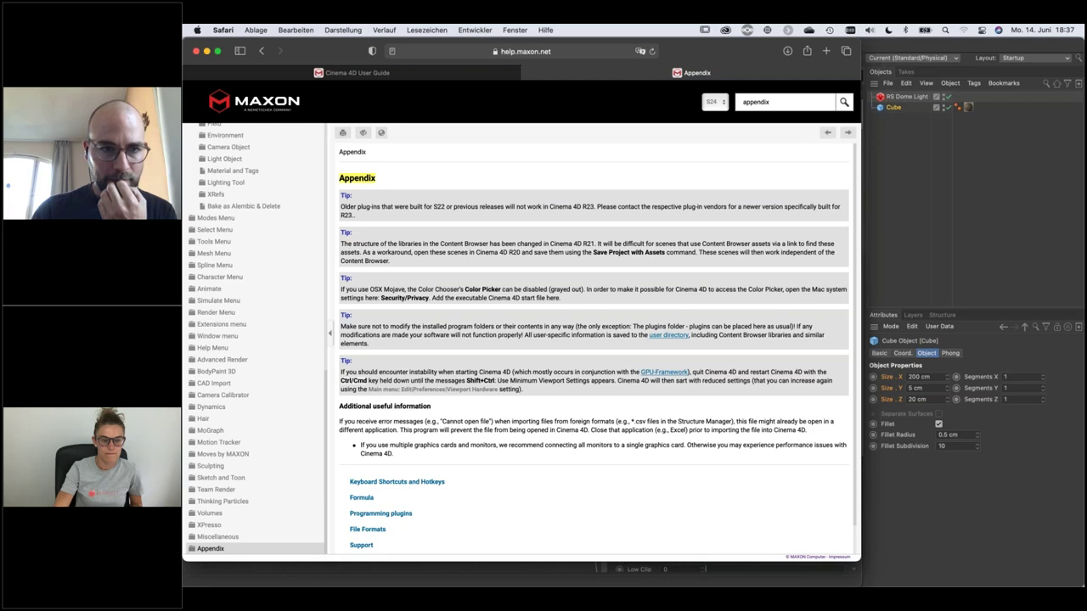
pyautogui.scroll(-1, 449, 483)
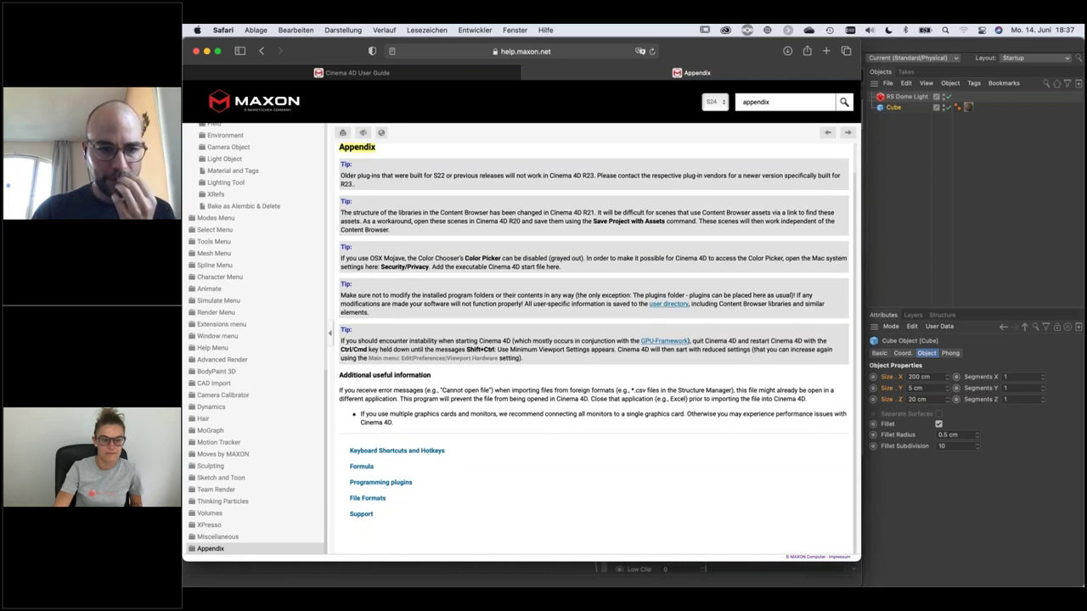
pyautogui.click(361, 466)
pyautogui.scroll(-3, 552, 340)
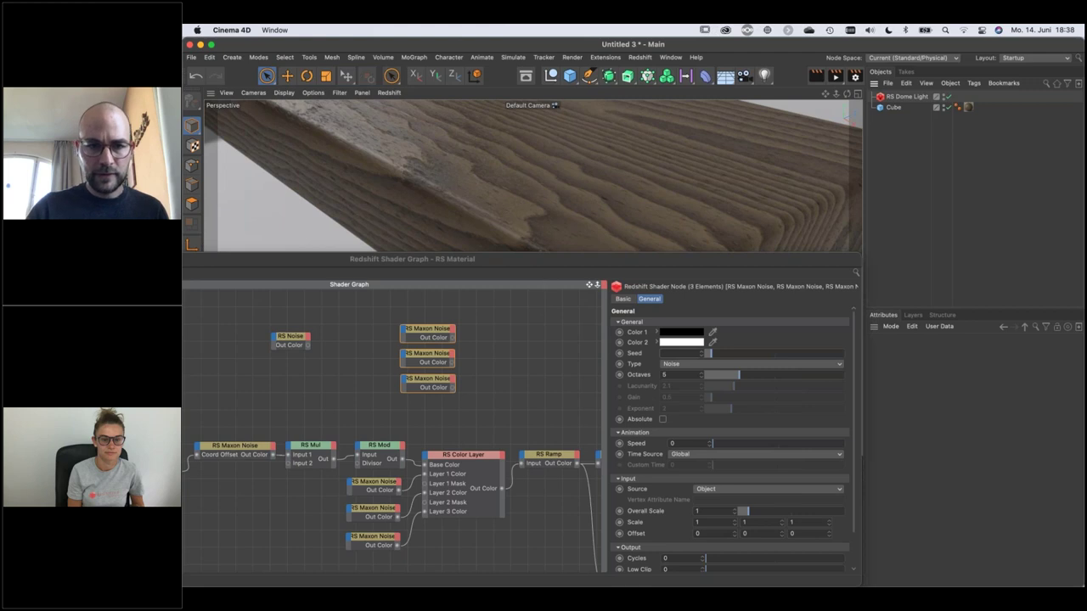
# Set the Seed of the three stacked RS Maxon Noise nodes with an rnd(50) expression and check individual nodes.
pyautogui.click(426, 397)
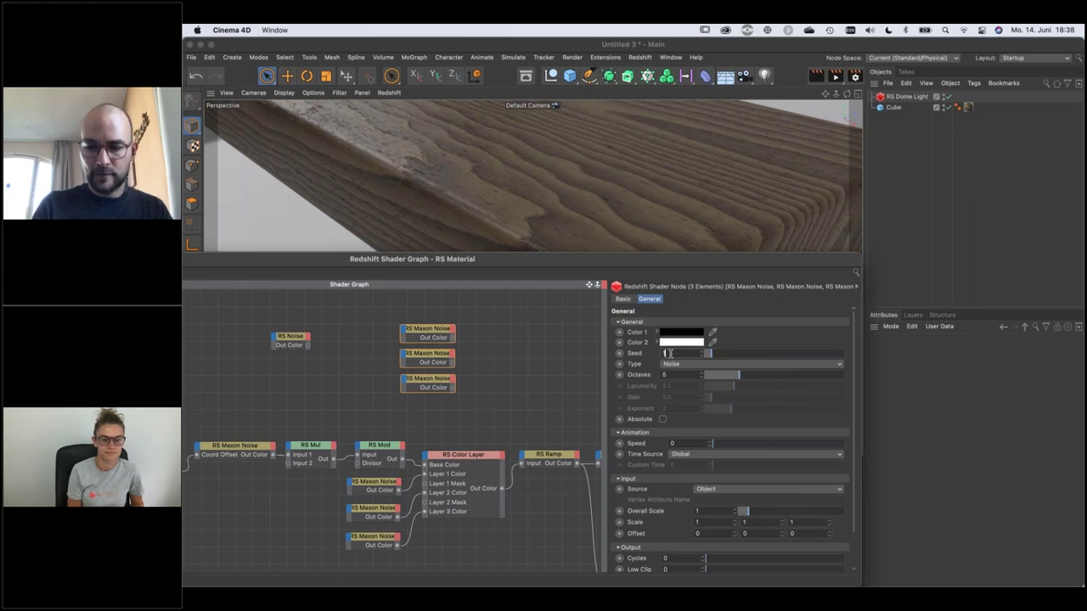
pyautogui.write('rnd(50')
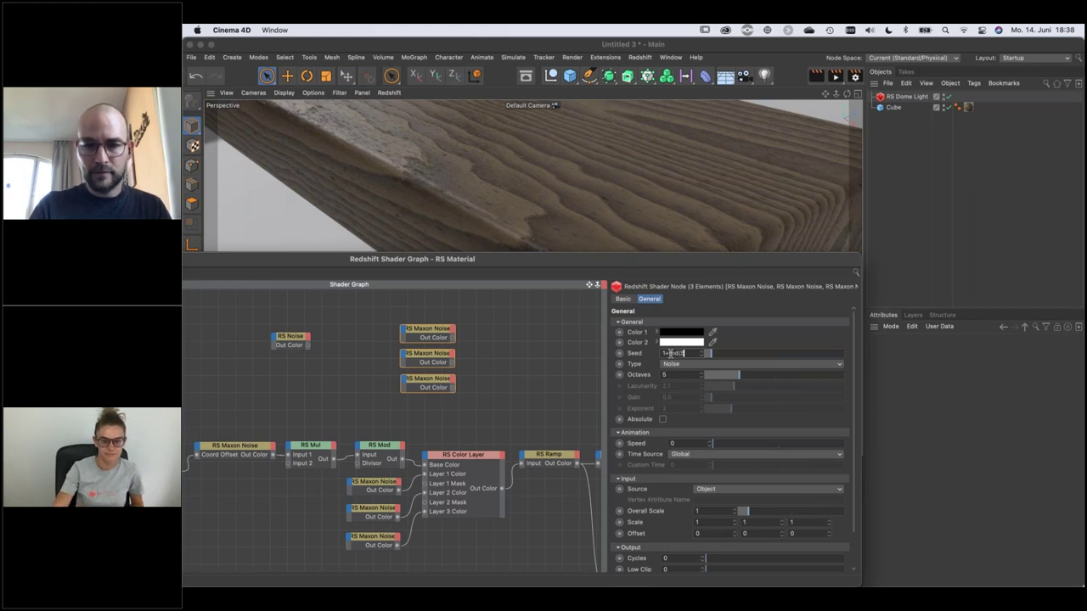
pyautogui.write(')')
pyautogui.press('Return')
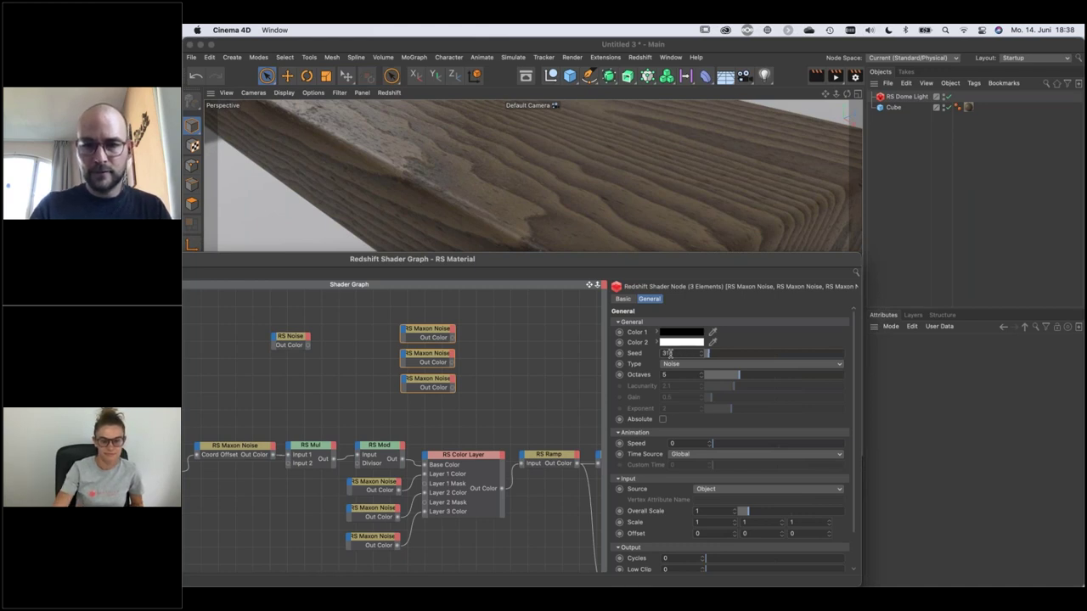
pyautogui.click(431, 335)
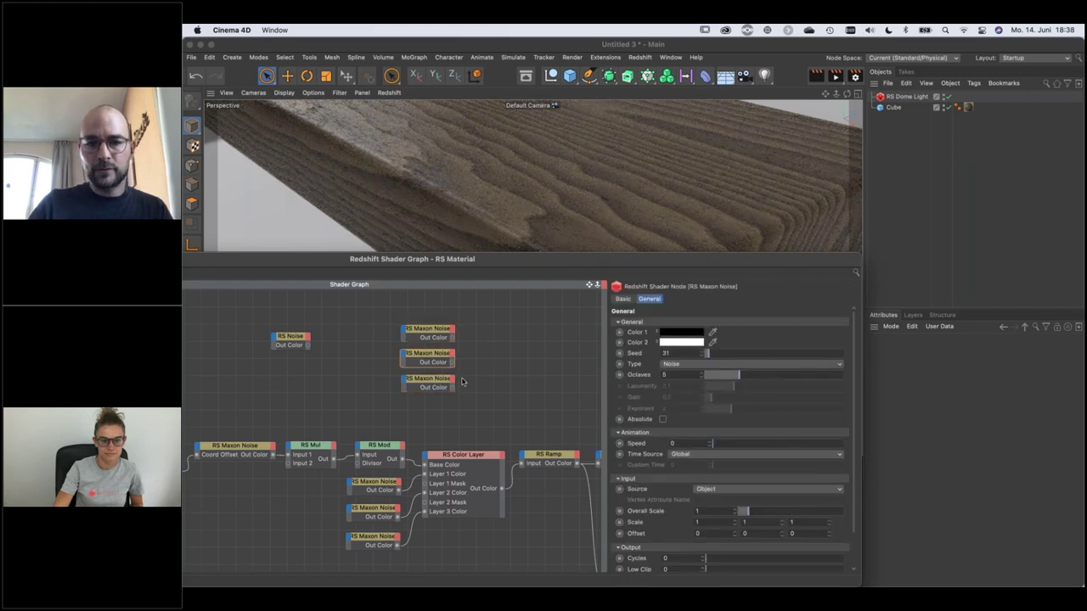
# Set the Seed of all three stacked RS Maxon Noise nodes with the expression 31+x and check each node's value.
pyautogui.moveTo(478, 322); pyautogui.dragTo(399, 394)
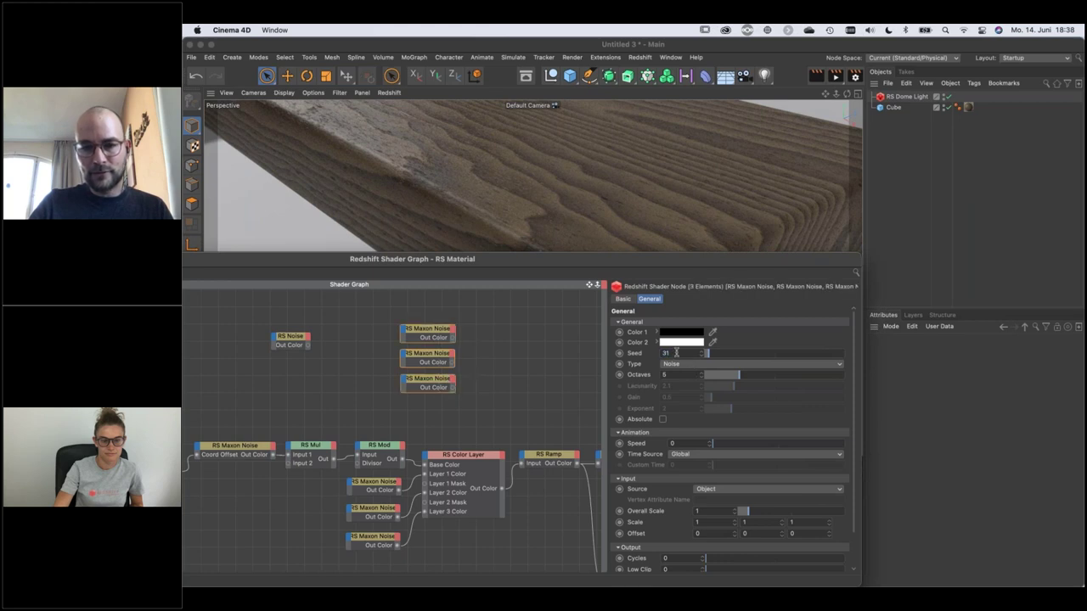
pyautogui.doubleClick(675, 352)
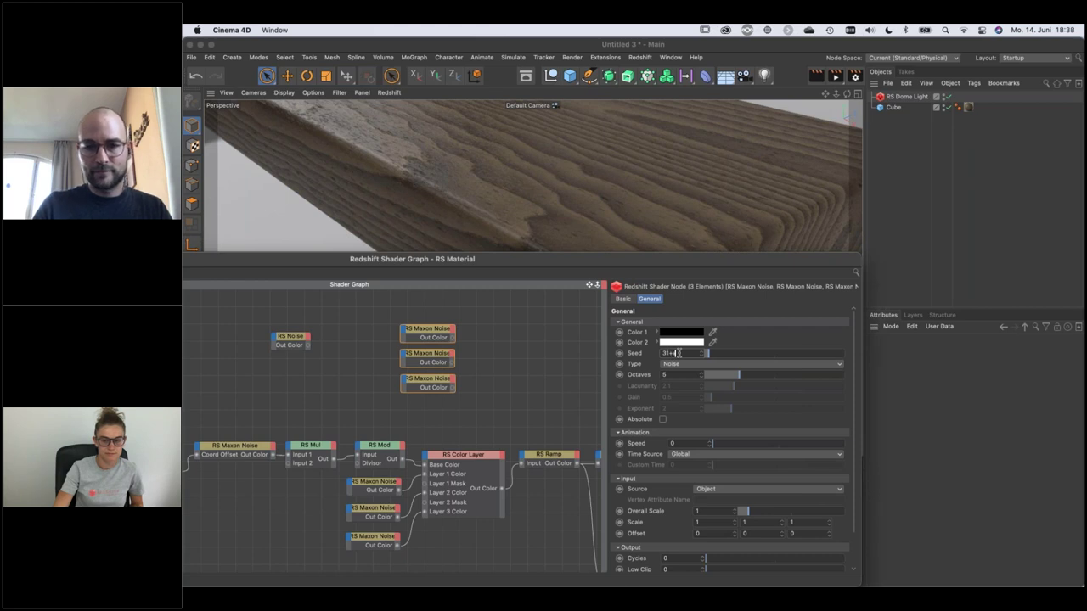
pyautogui.press('Return')
pyautogui.click(431, 336)
pyautogui.click(428, 362)
pyautogui.click(438, 391)
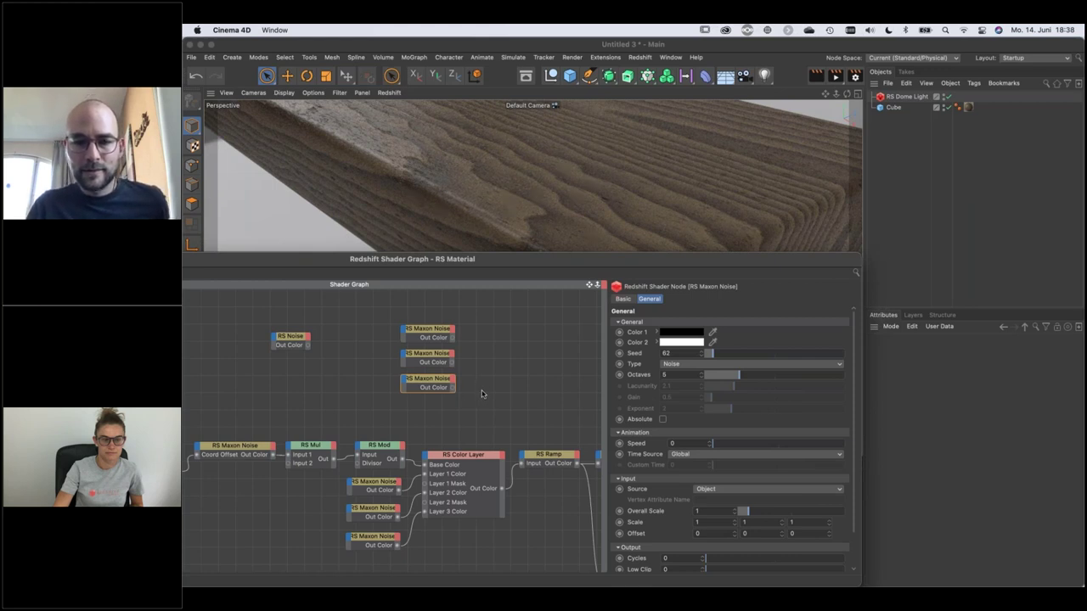
# Try a num+rnd(50) expression as the Seed of the three stacked RS Maxon Noise nodes and check the value.
pyautogui.moveTo(480, 394); pyautogui.dragTo(429, 335)
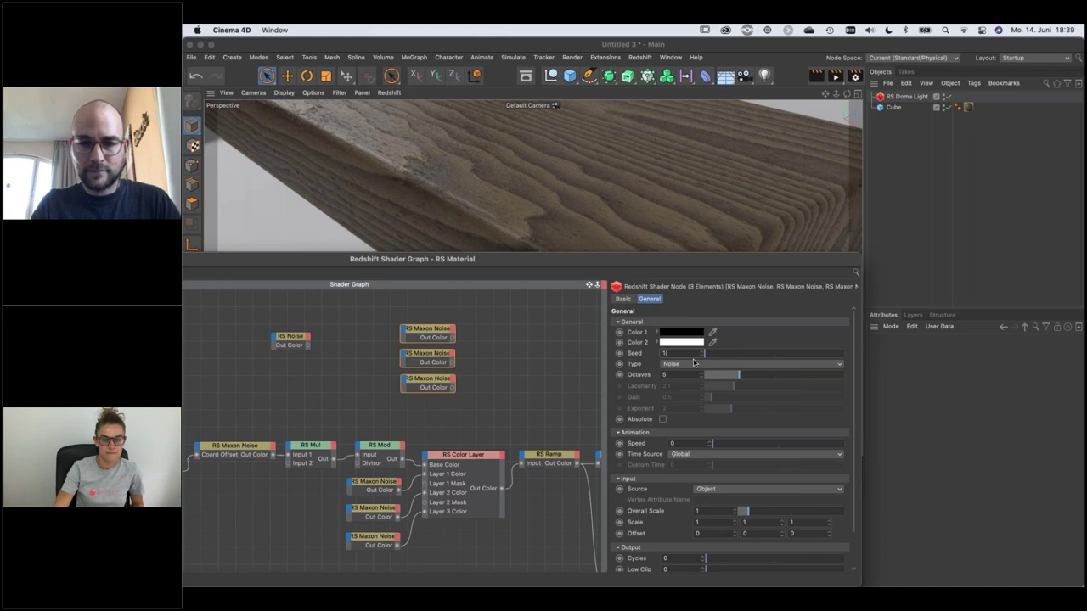
pyautogui.write('num')
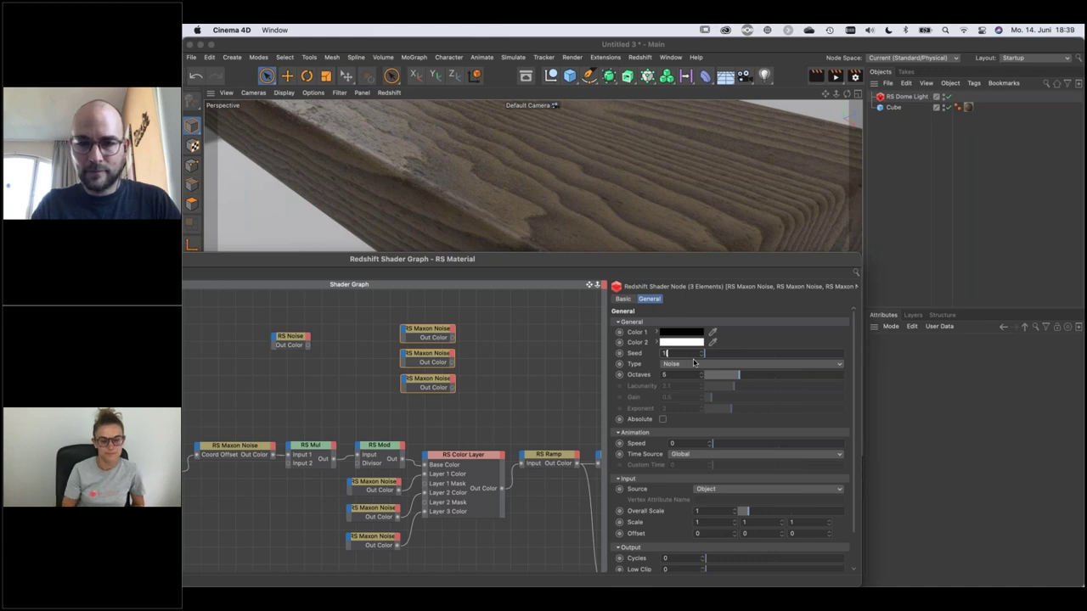
pyautogui.write('+rnd')
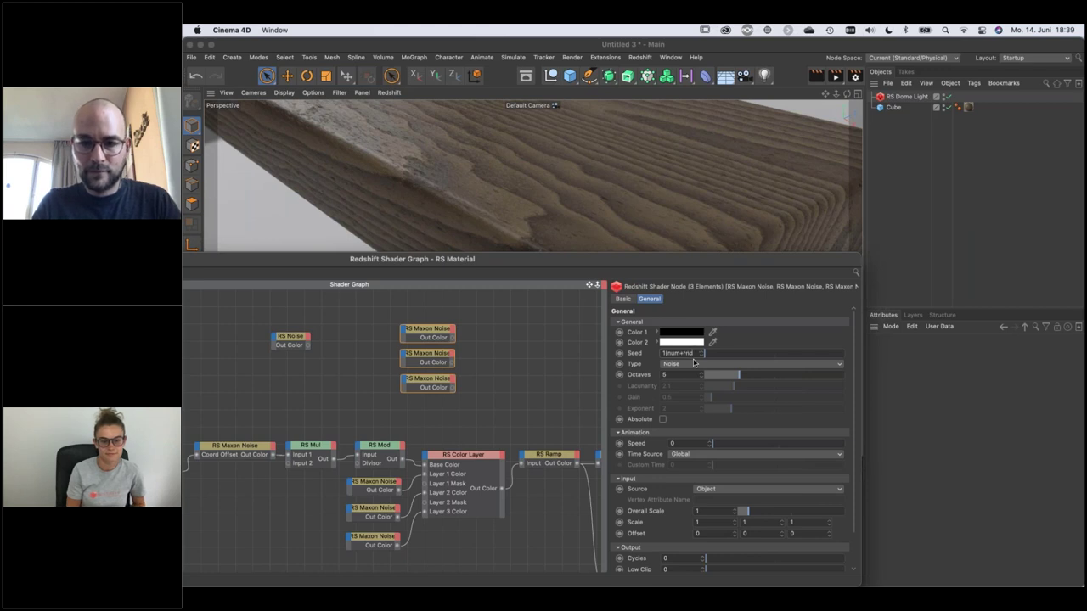
pyautogui.write('(5')
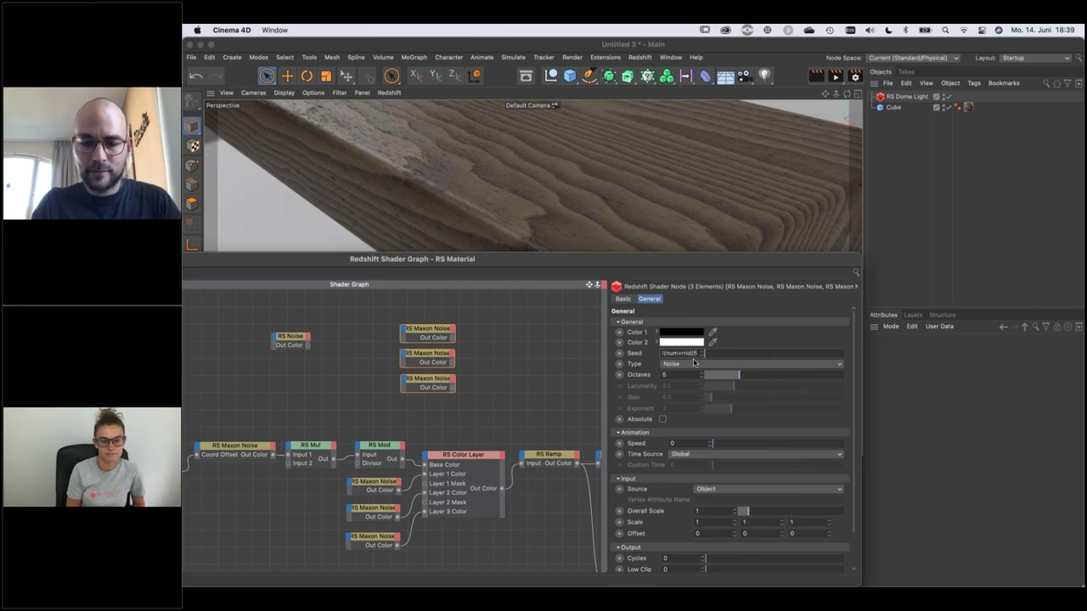
pyautogui.write('0)')
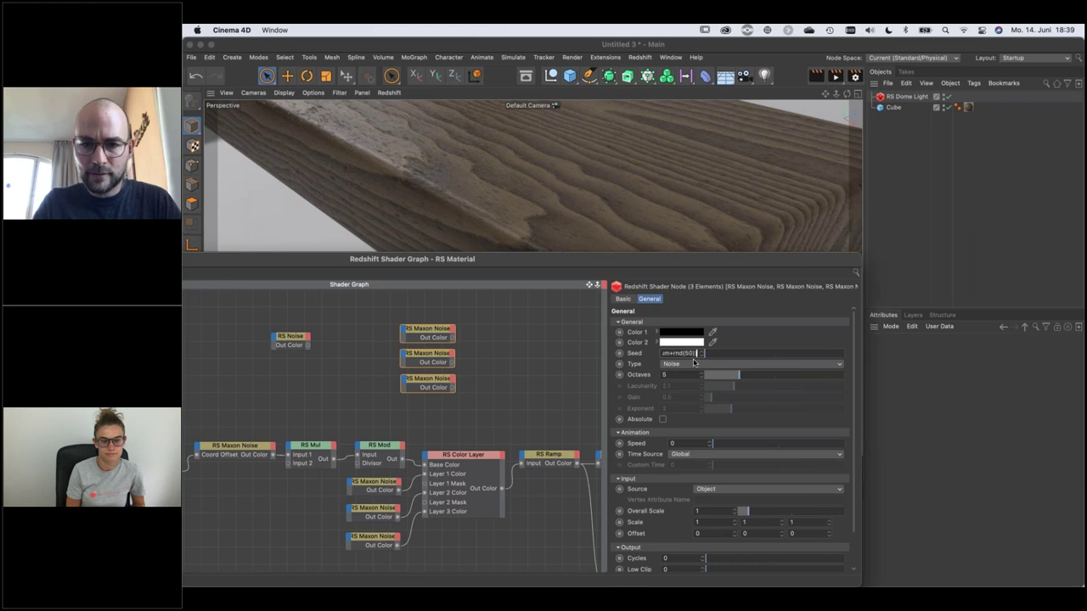
pyautogui.press('Home')
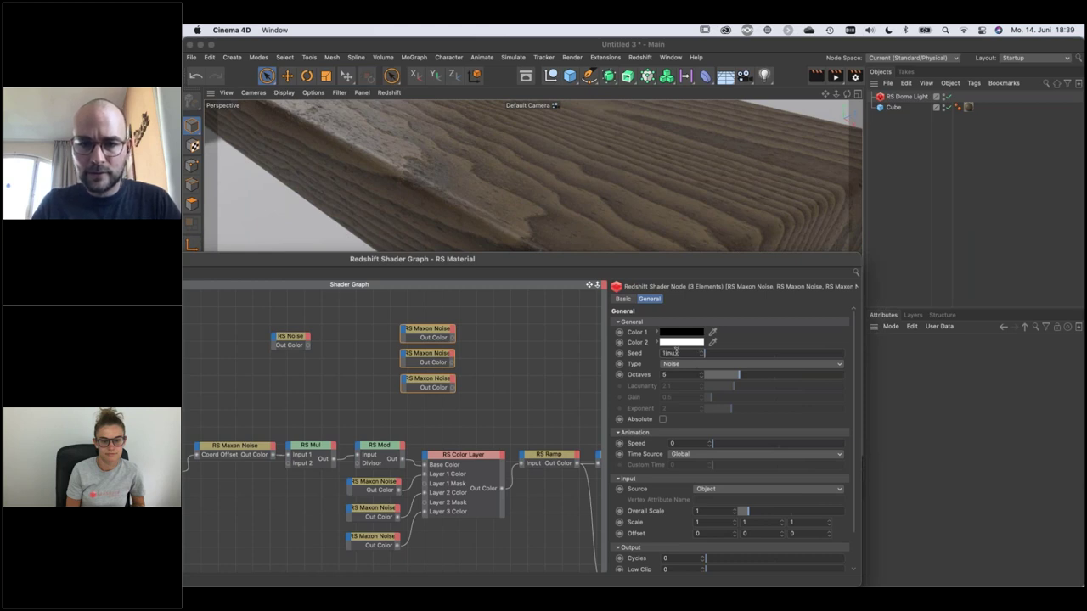
pyautogui.press('Return')
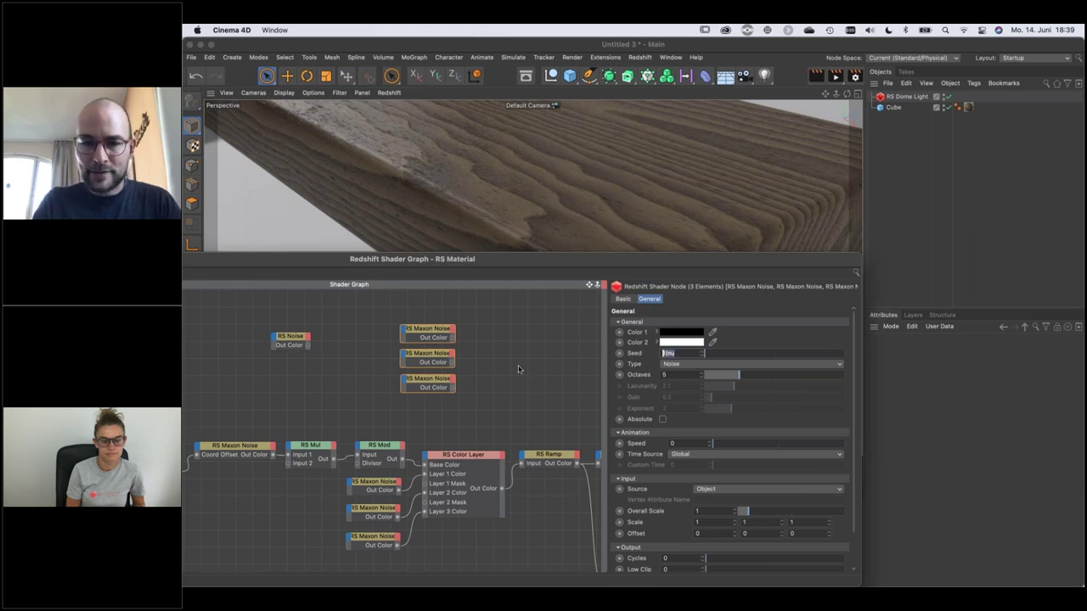
pyautogui.click(461, 400)
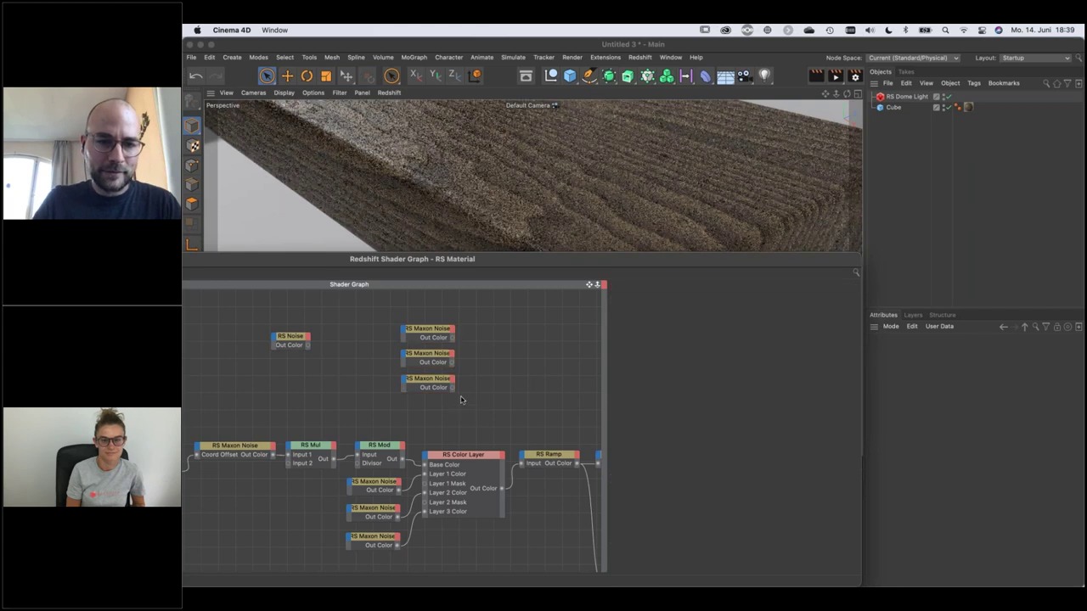
pyautogui.moveTo(477, 328); pyautogui.dragTo(423, 402)
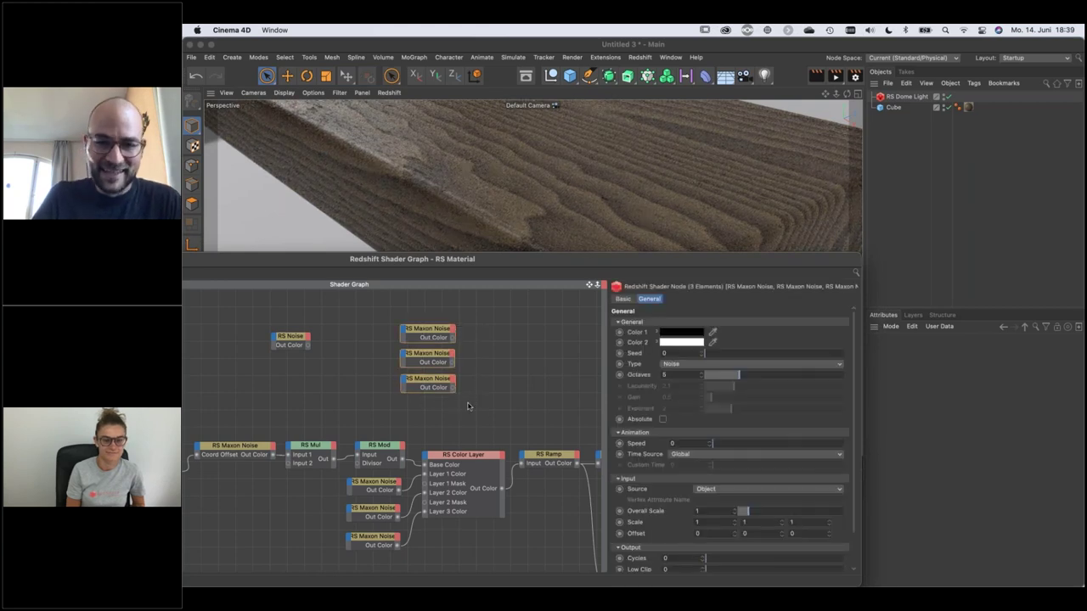
# Set the Seed of all three stacked RS Maxon Noise nodes with the expression num and check each node's value.
pyautogui.moveTo(586, 253); pyautogui.dragTo(758, 246)
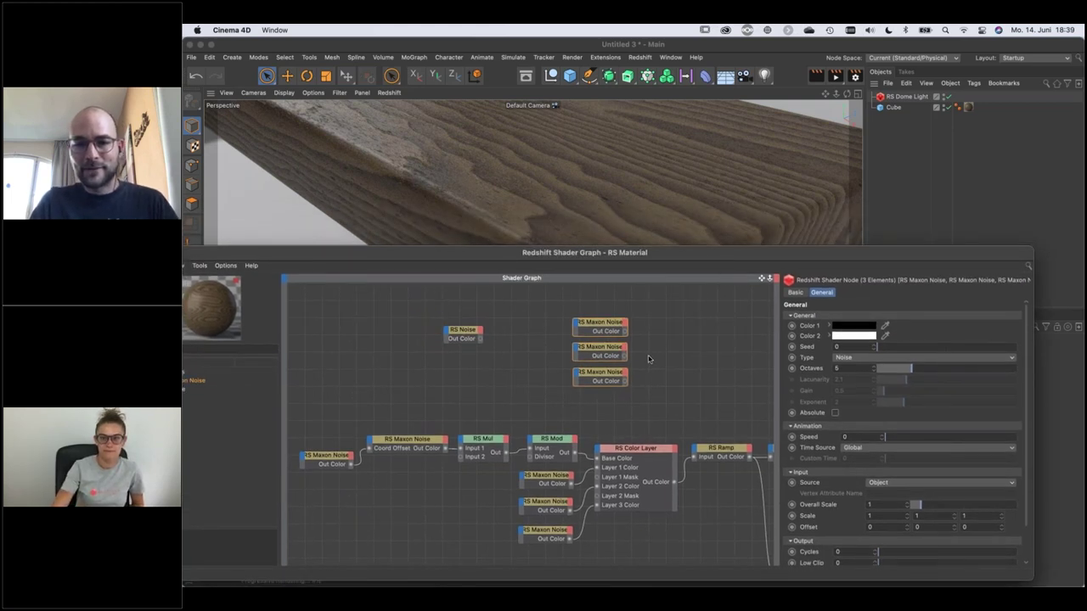
pyautogui.doubleClick(841, 346)
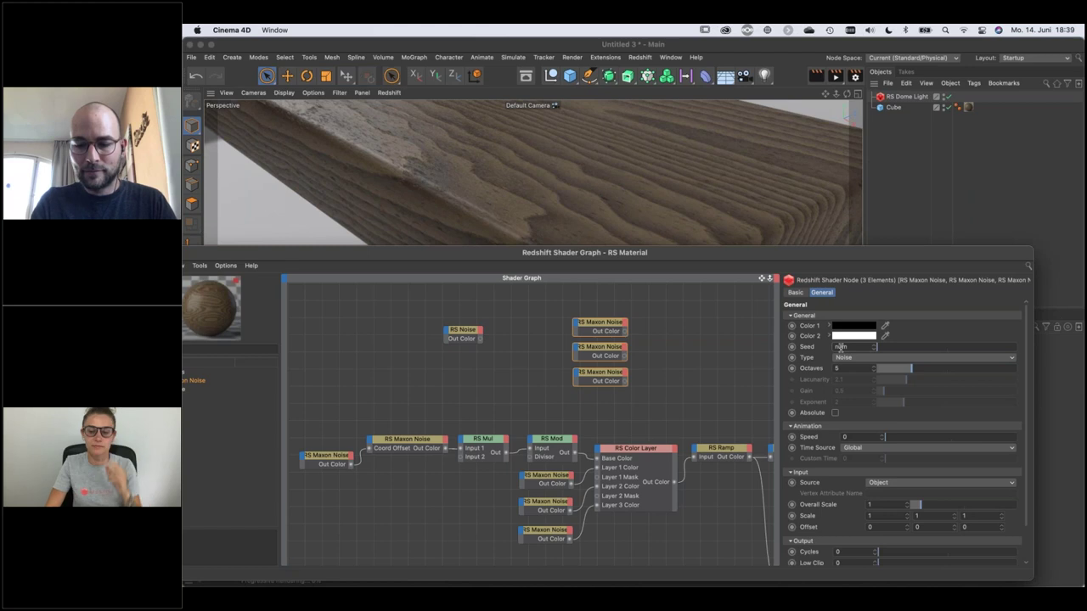
pyautogui.press('Return')
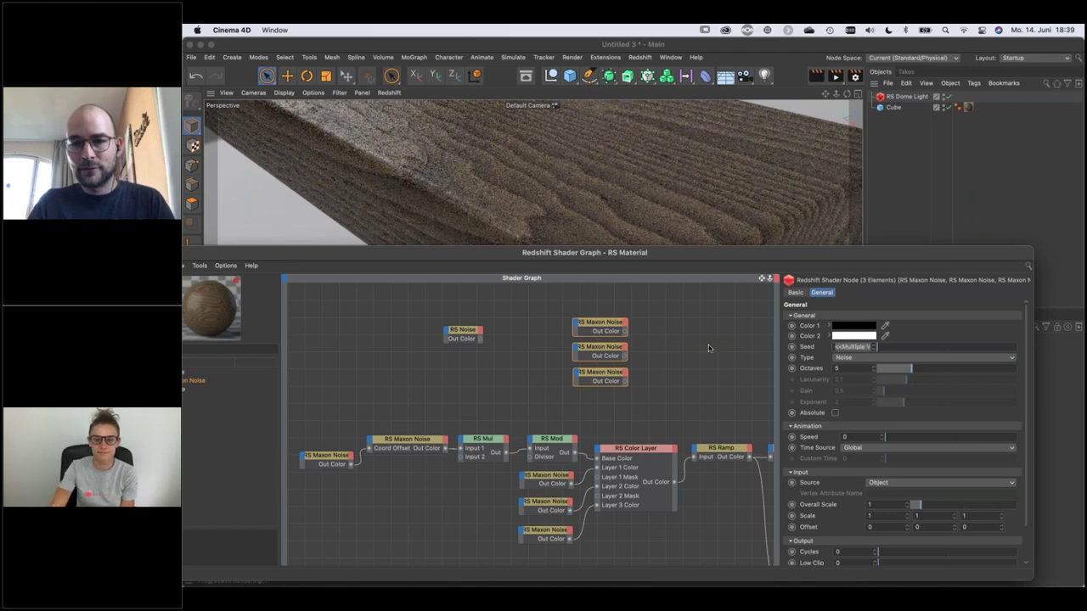
pyautogui.click(708, 345)
pyautogui.click(604, 324)
pyautogui.click(610, 348)
pyautogui.click(605, 373)
pyautogui.click(604, 346)
pyautogui.click(616, 326)
pyautogui.moveTo(636, 318); pyautogui.dragTo(572, 389)
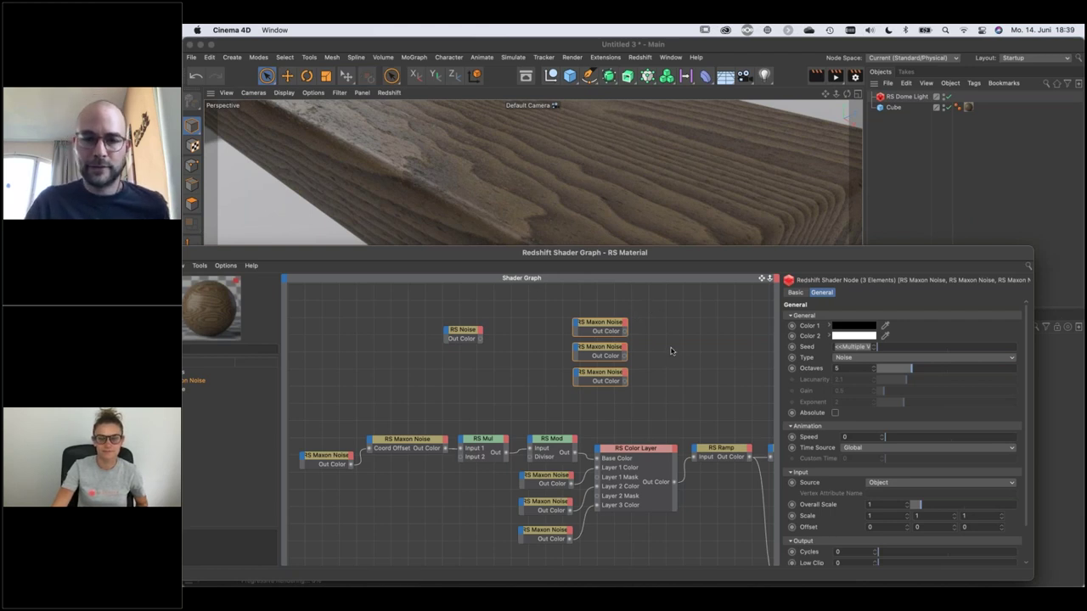
# Close the wood material's shader graph and switch to the open project Test_Rocks_02.c4d.
pyautogui.doubleClick(552, 254)
pyautogui.moveTo(552, 259); pyautogui.dragTo(558, 263)
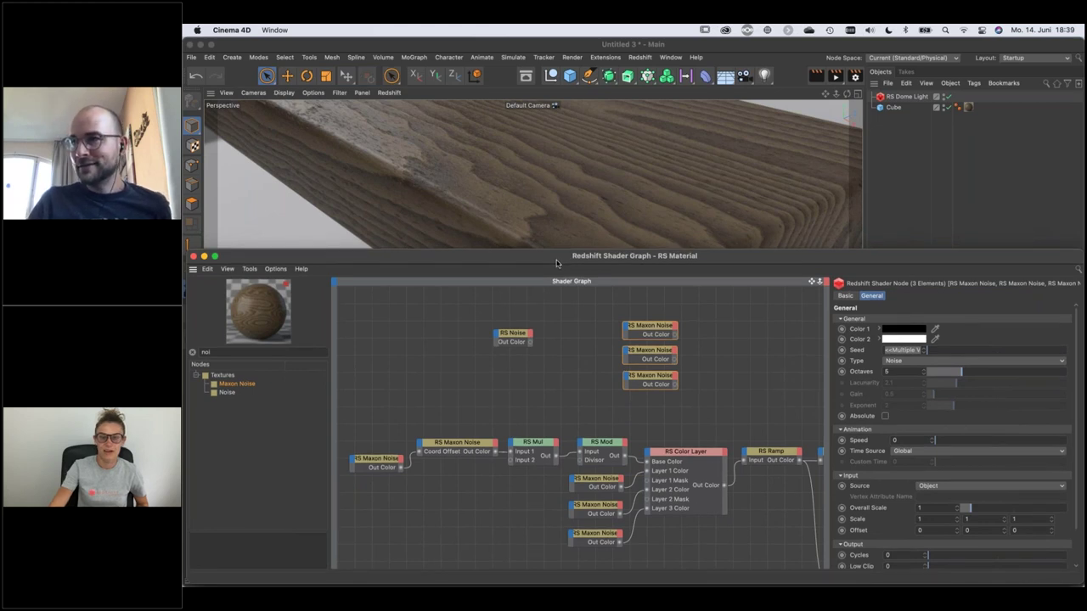
pyautogui.click(193, 255)
pyautogui.press('v')
pyautogui.moveTo(429, 280)
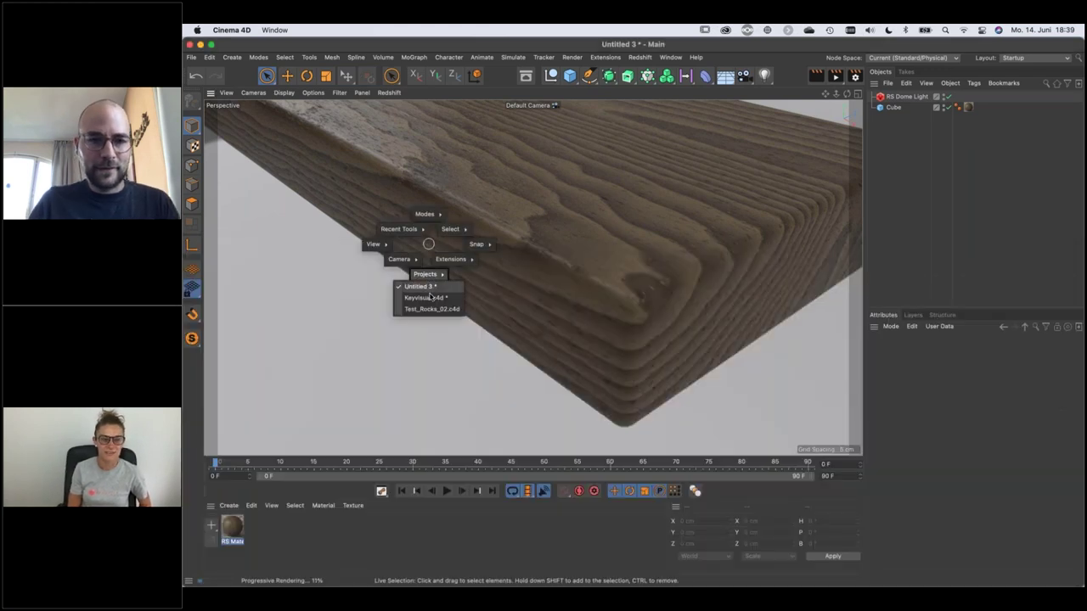
pyautogui.click(430, 309)
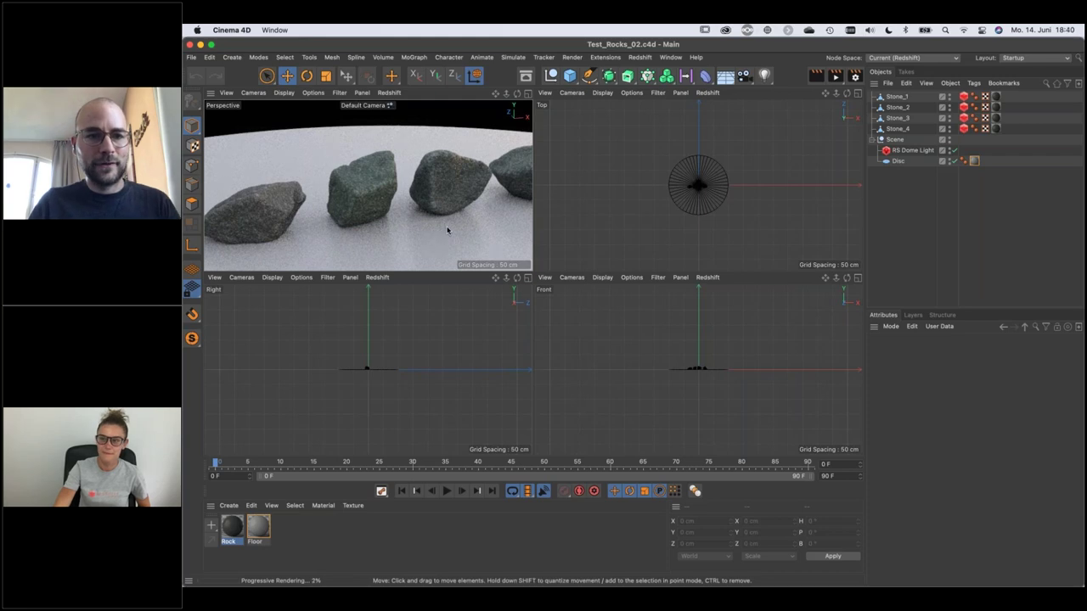
# Inspect the rendered stones up close and open the shader graph of the Rock material below them.
pyautogui.scroll(3, 383, 184)
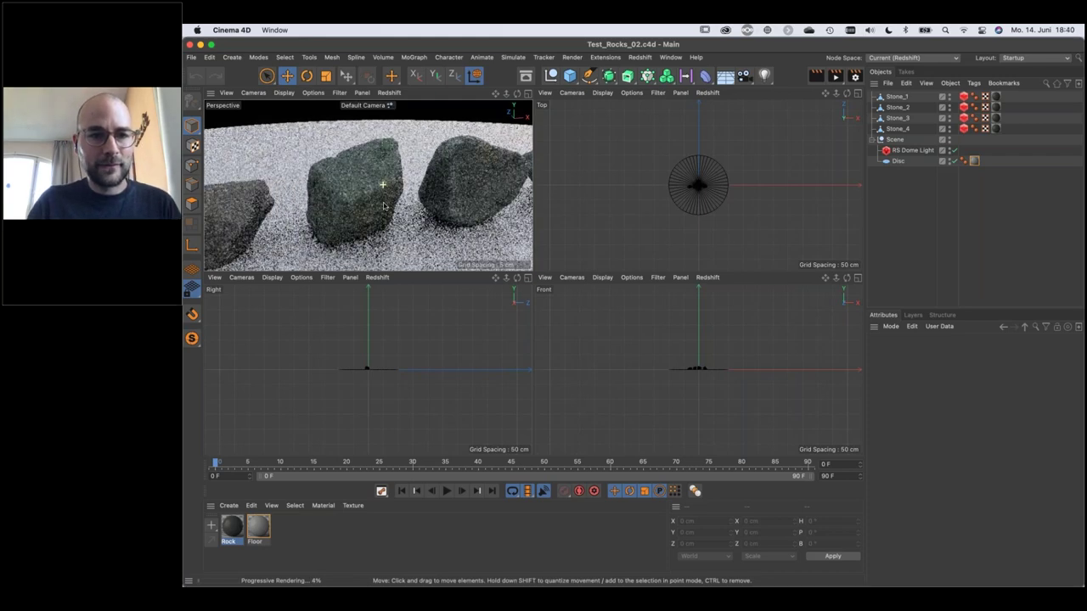
pyautogui.scroll(3, 368, 201)
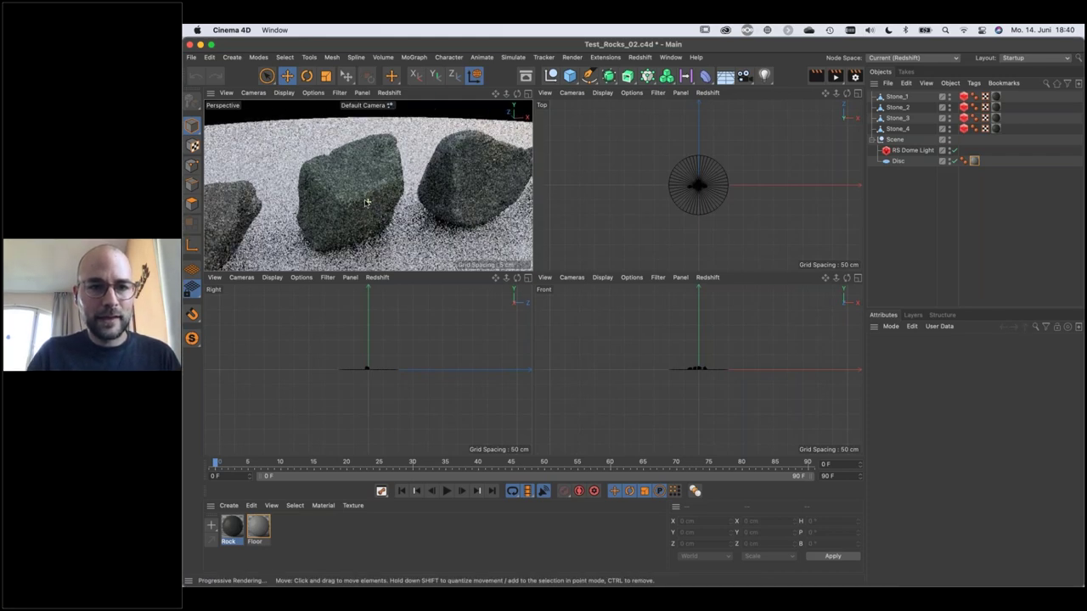
pyautogui.middleClick(471, 247)
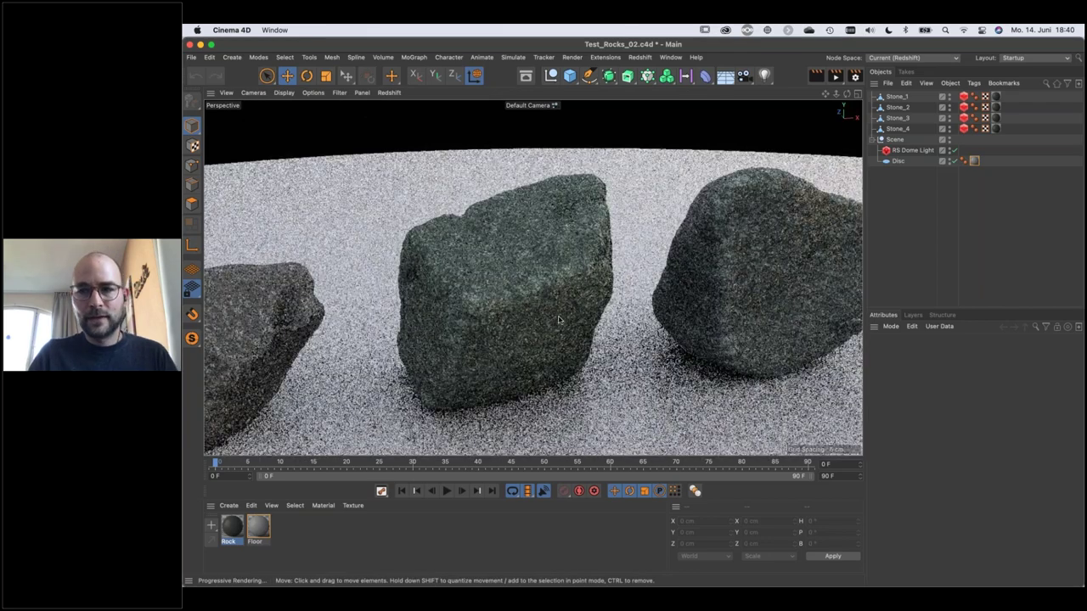
pyautogui.keyDown('alt'); pyautogui.moveTo(542, 311); pyautogui.dragTo(519, 297); pyautogui.keyUp('alt')
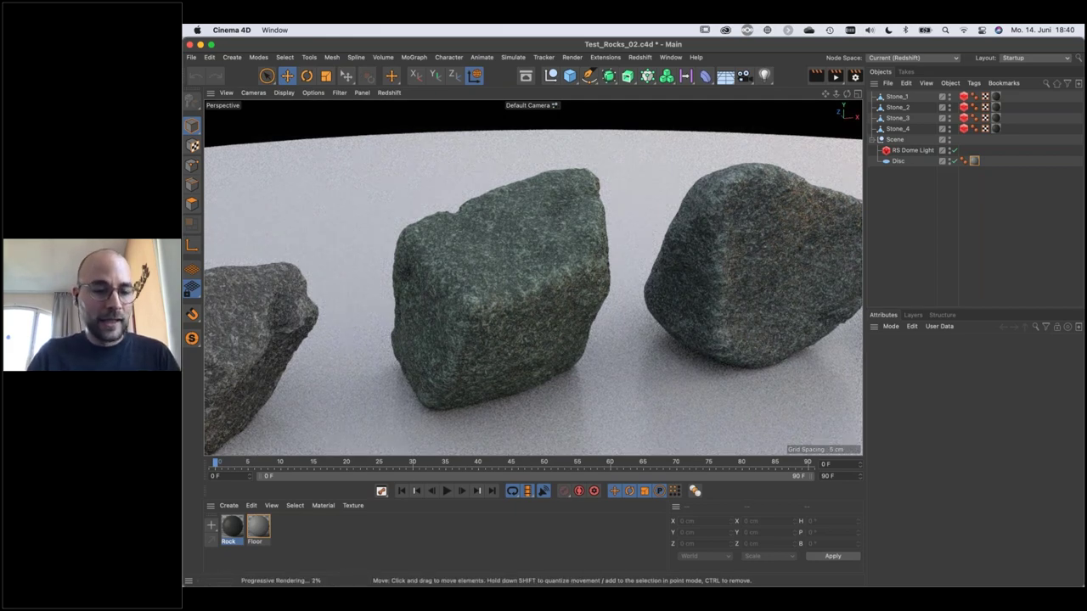
pyautogui.middleClick(542, 259)
pyautogui.doubleClick(233, 532)
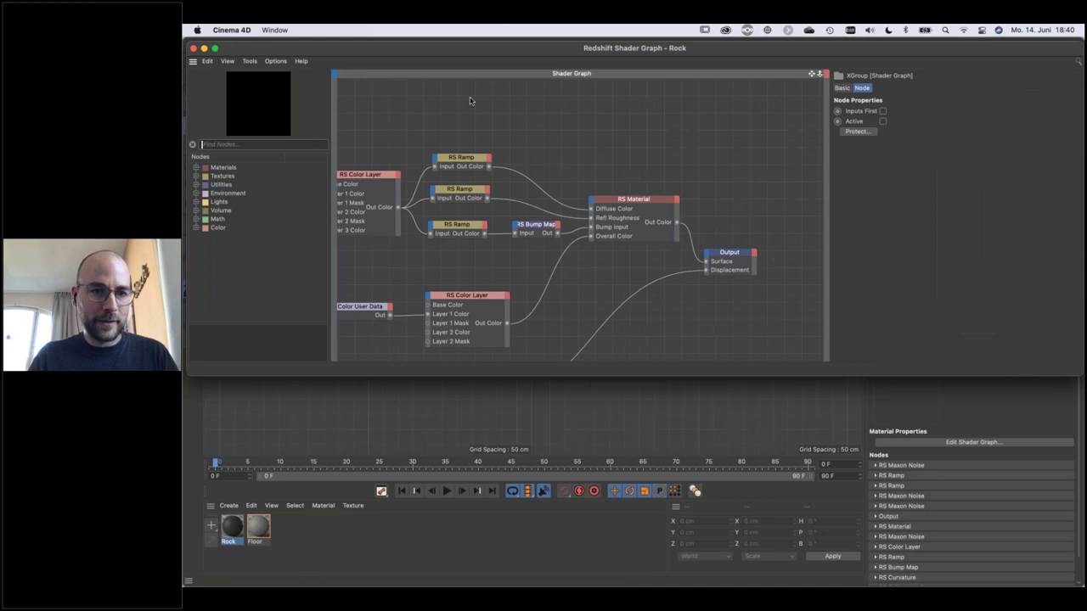
pyautogui.moveTo(573, 47); pyautogui.dragTo(569, 277)
pyautogui.hscroll(-10, 633, 315)
pyautogui.scroll(-3, 632, 315)
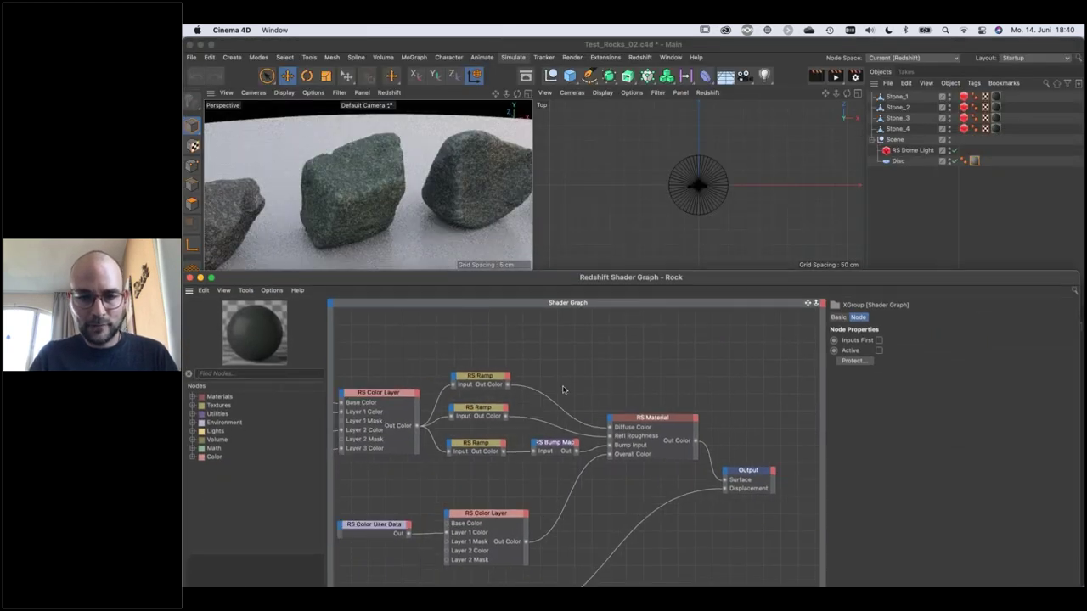
pyautogui.hscroll(3, 632, 315)
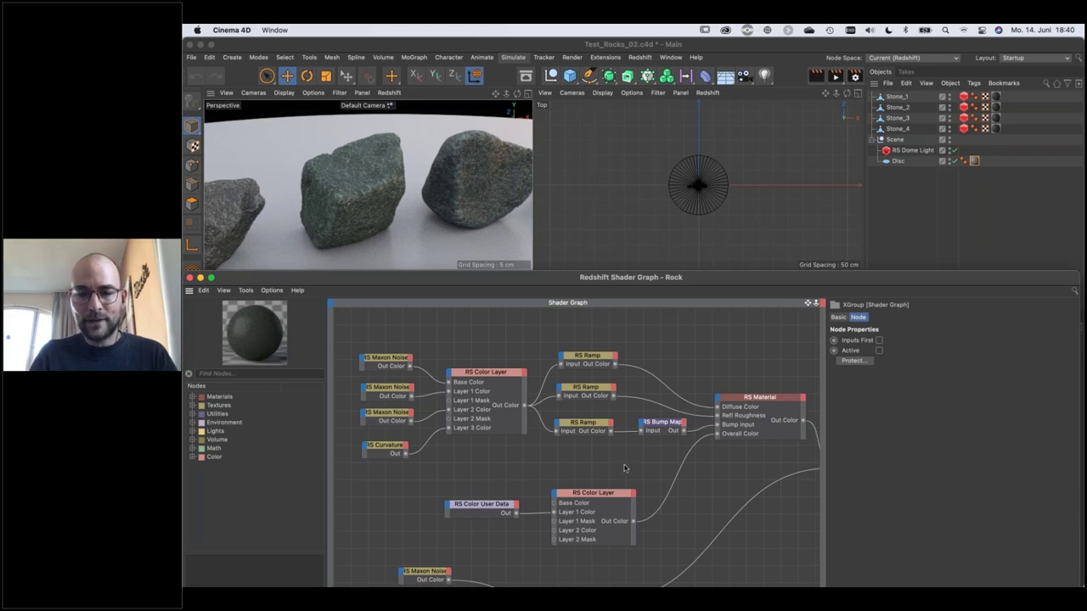
# Preview the RS Maxon Noise nodes and the RS Curvature node on the stones by connecting each in turn to the output.
pyautogui.click(384, 358)
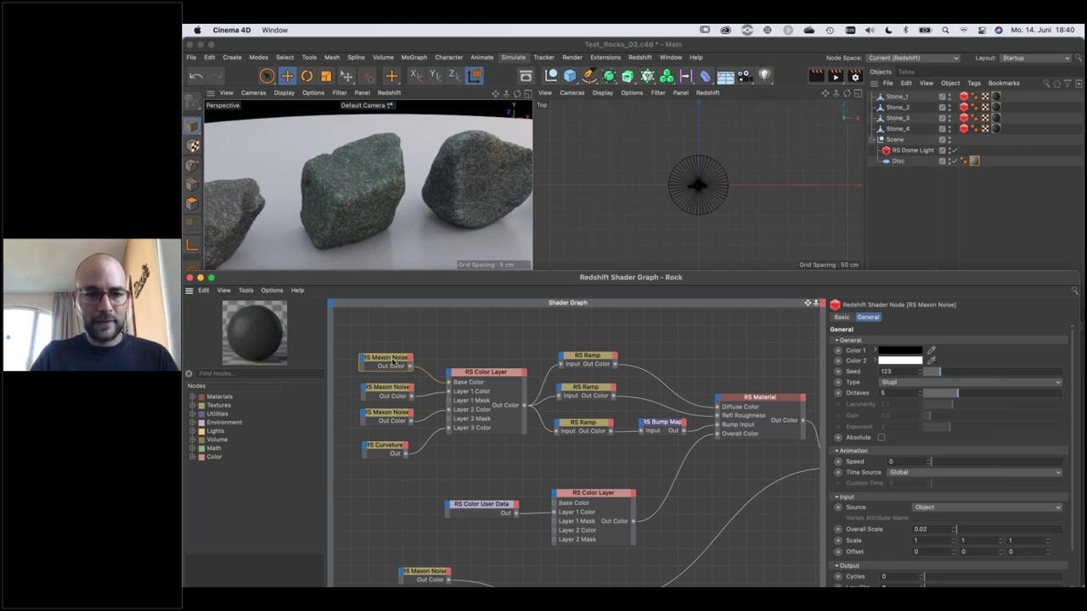
pyautogui.click(245, 290)
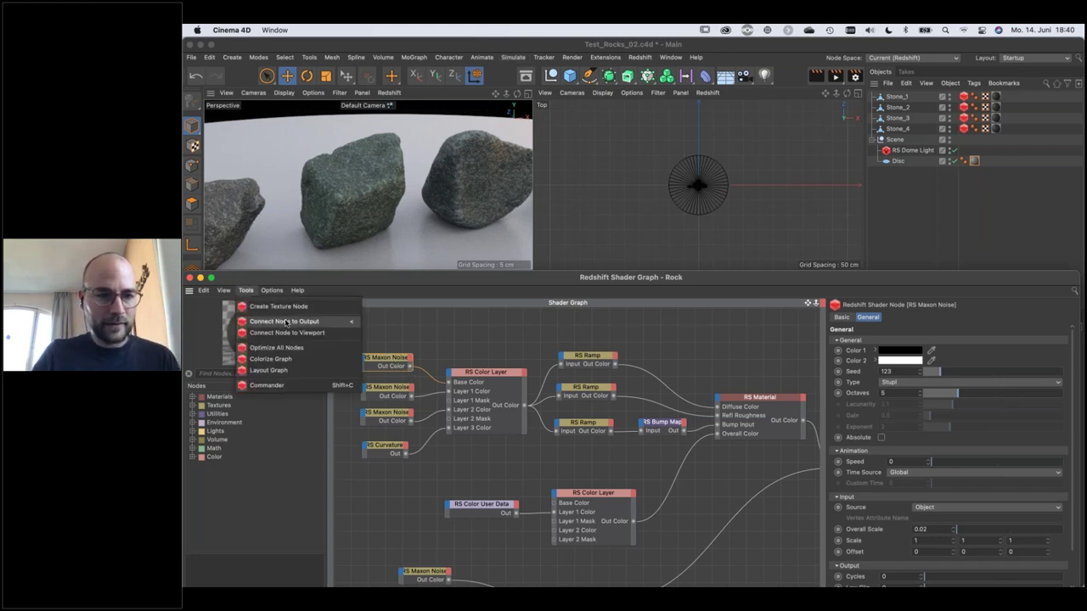
pyautogui.click(344, 323)
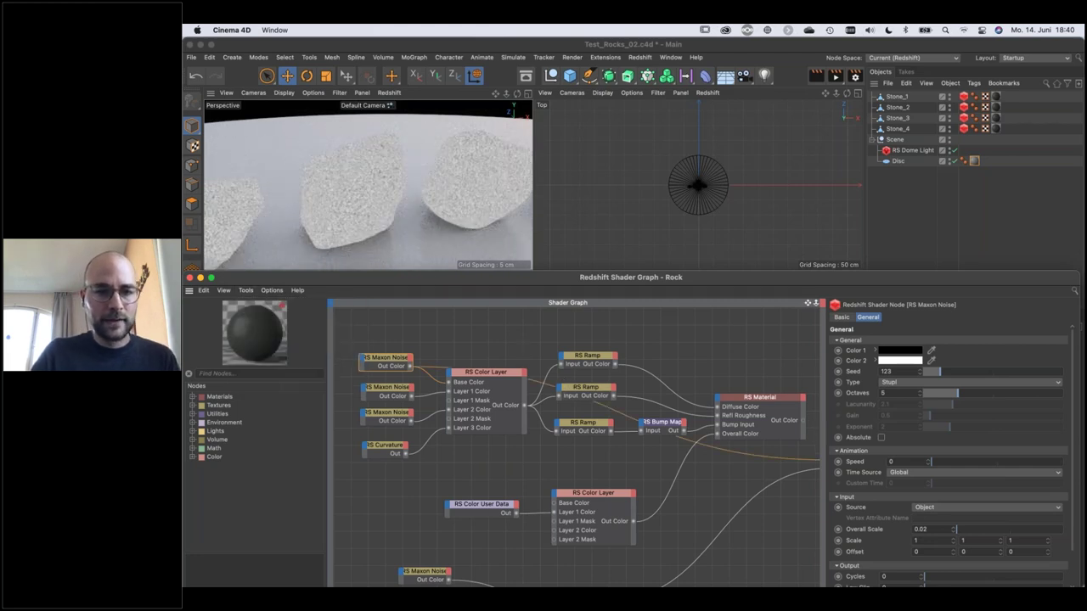
pyautogui.click(398, 389)
pyautogui.click(390, 418)
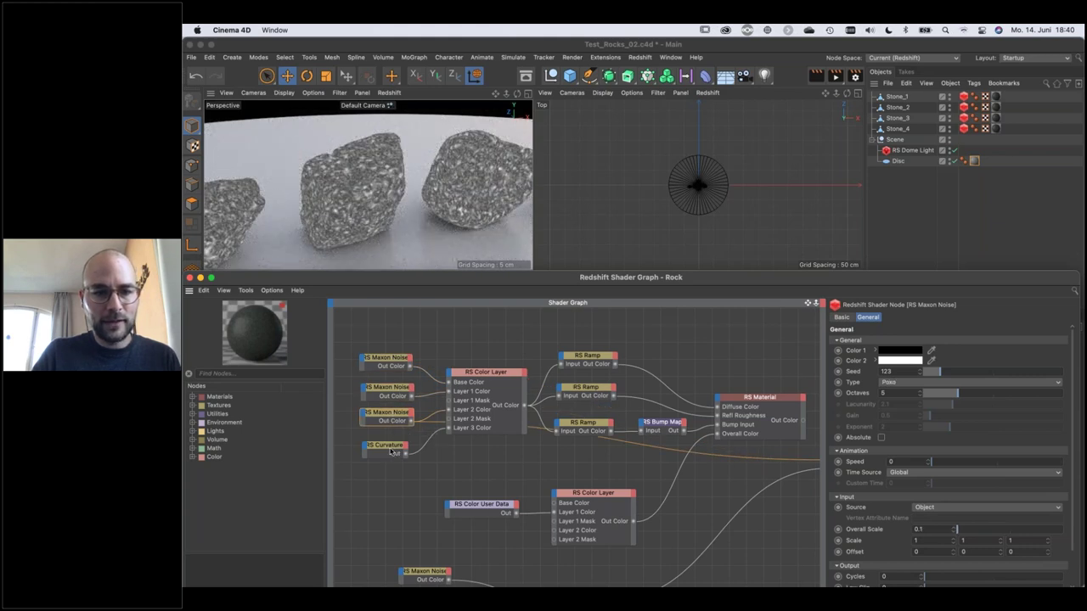
pyautogui.click(390, 451)
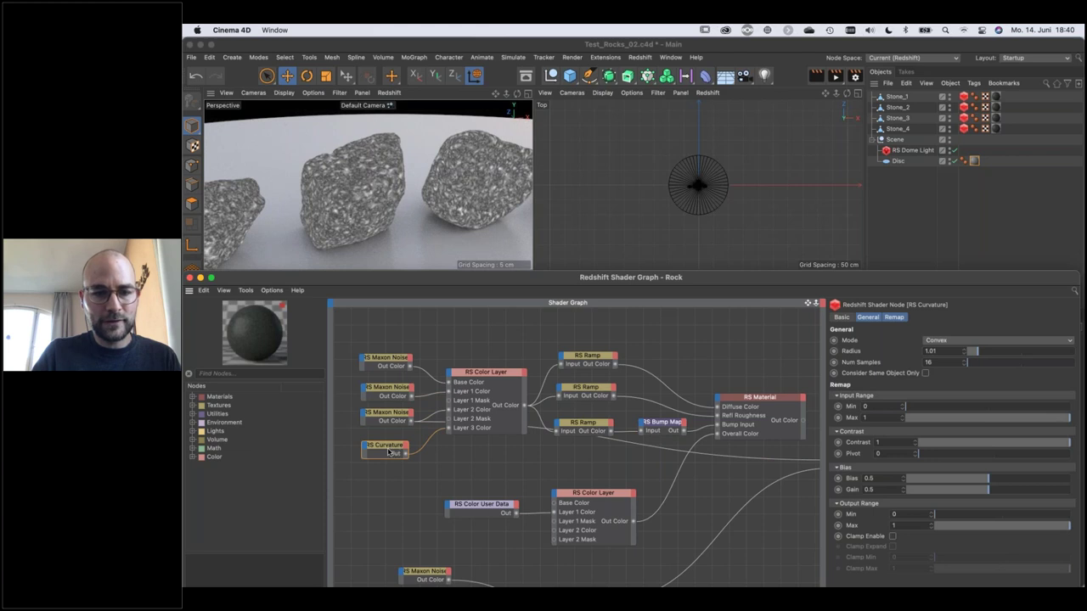
pyautogui.click(390, 453)
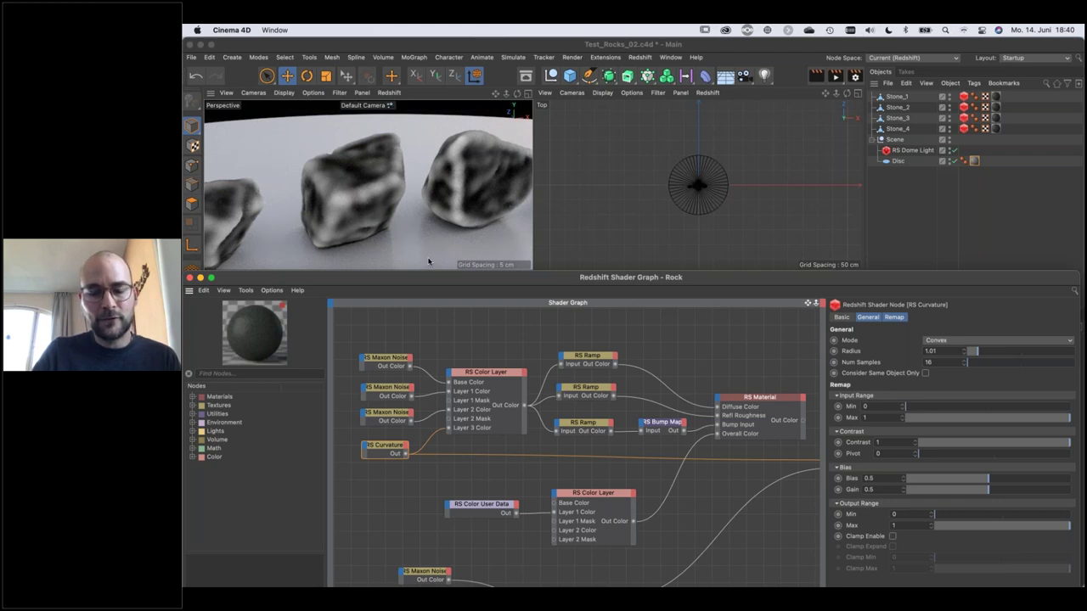
# Connect the RS Color Layer that combines the noises to the output and disable its Layers 3, 2 and 1.
pyautogui.click(496, 380)
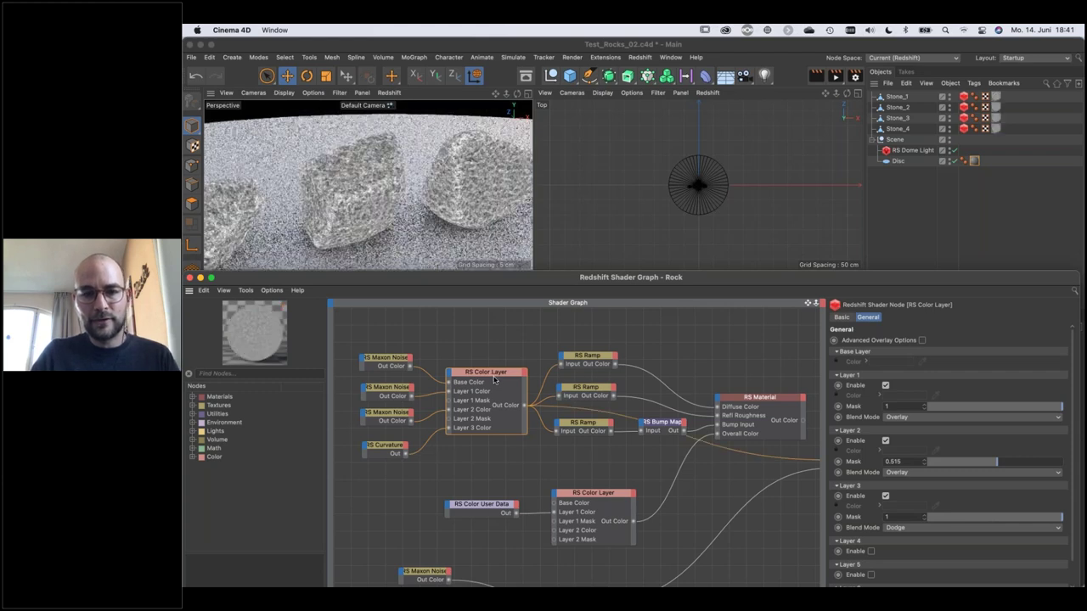
pyautogui.click(885, 496)
pyautogui.click(886, 441)
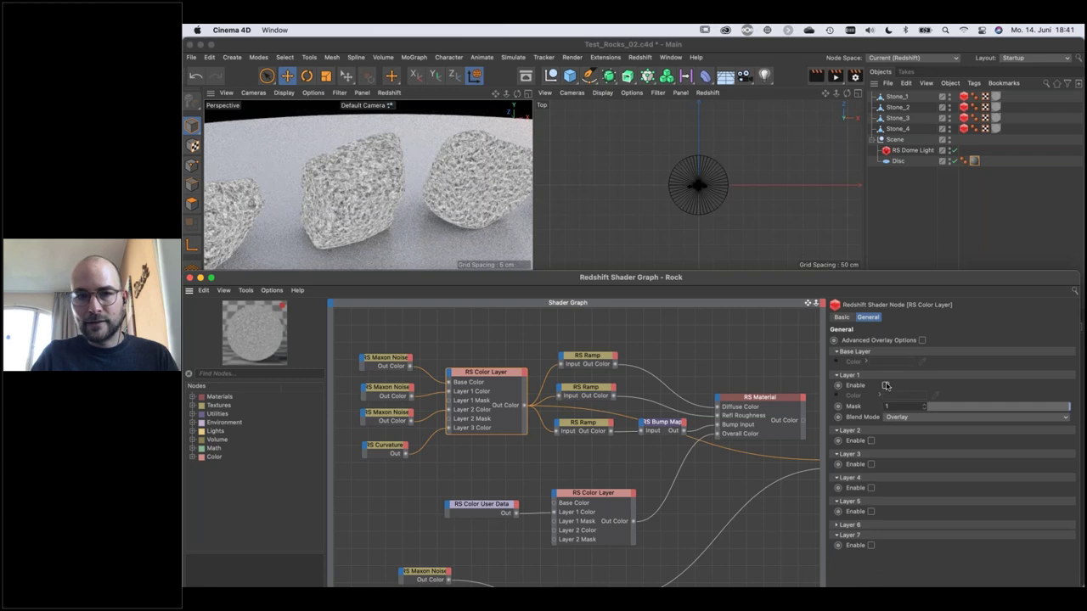
pyautogui.click(885, 386)
pyautogui.scroll(5, 356, 196)
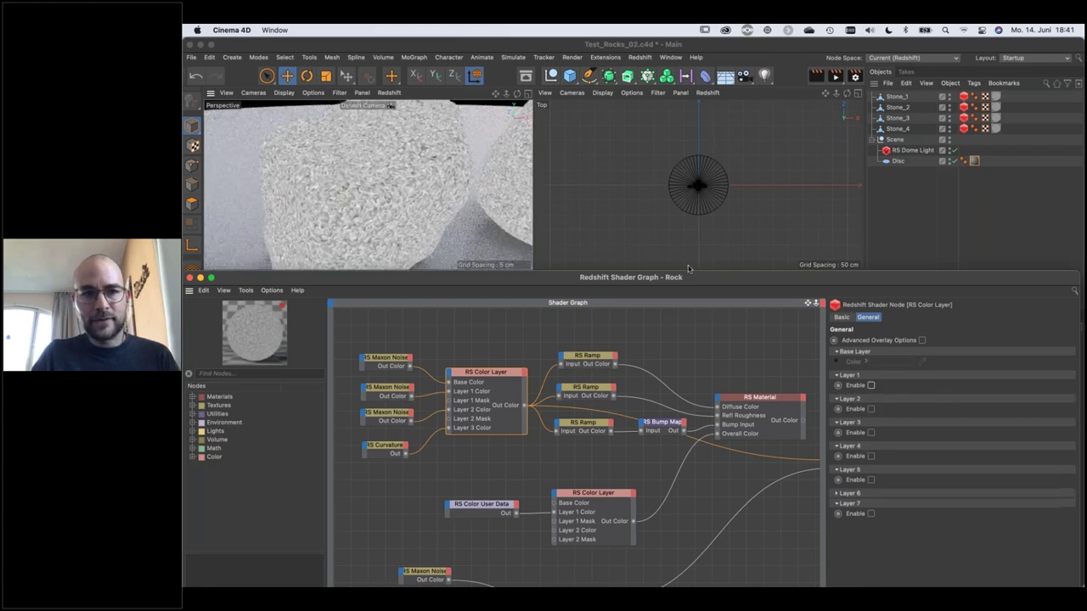
# Re-enable Layers 1, 2 and 3 of the RS Color Layer one after another to compare their effect on the stone.
pyautogui.click(871, 386)
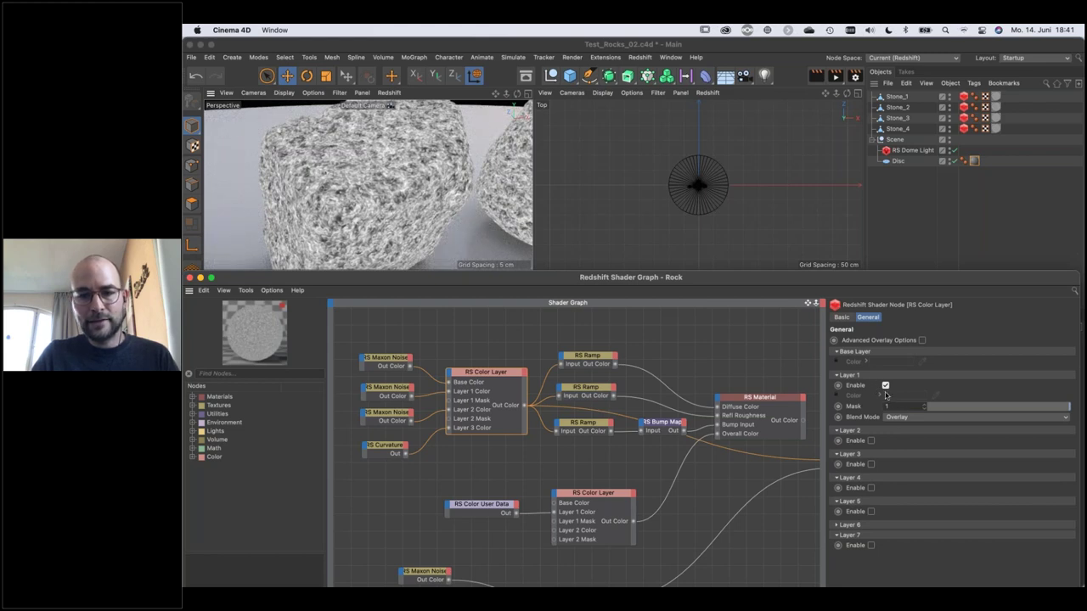
pyautogui.click(872, 442)
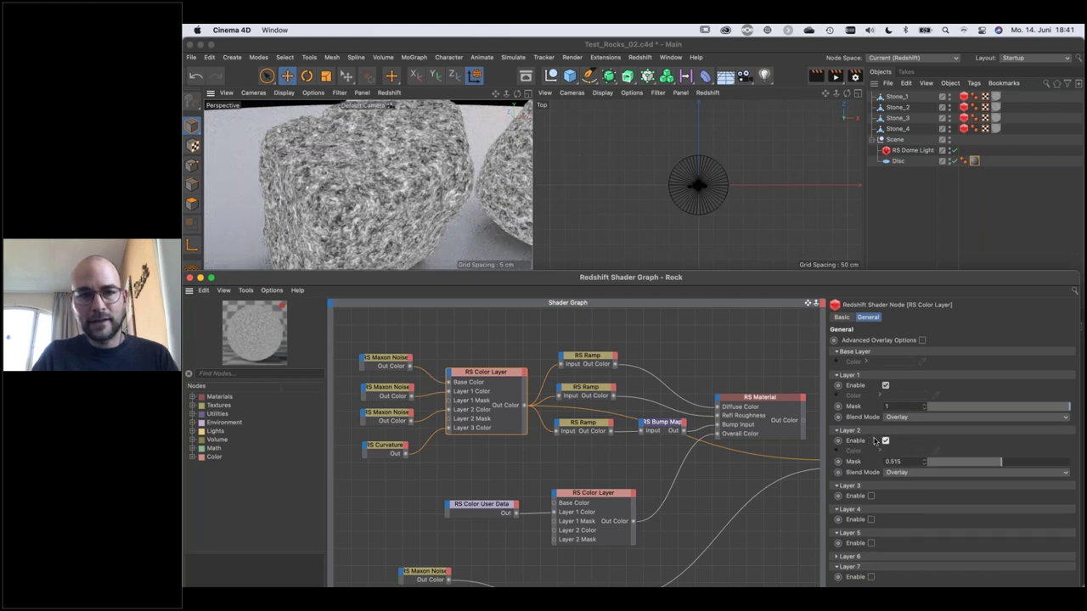
pyautogui.click(871, 496)
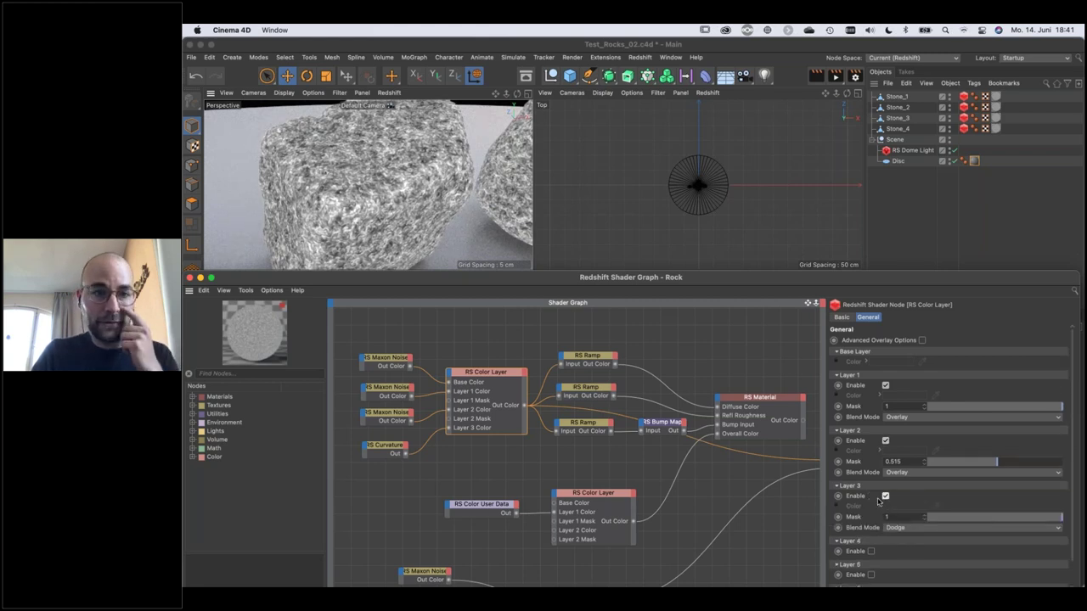
# Turn Layer 3 of the RS Color Layer off and back on to compare its effect on the stone.
pyautogui.scroll(-5, 422, 187)
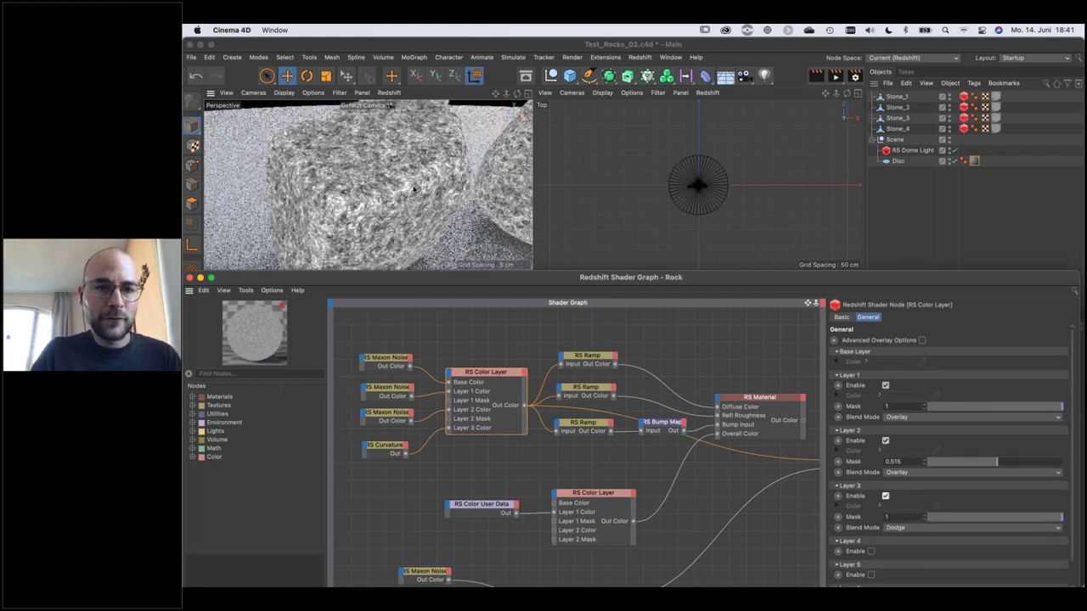
pyautogui.scroll(1, 406, 192)
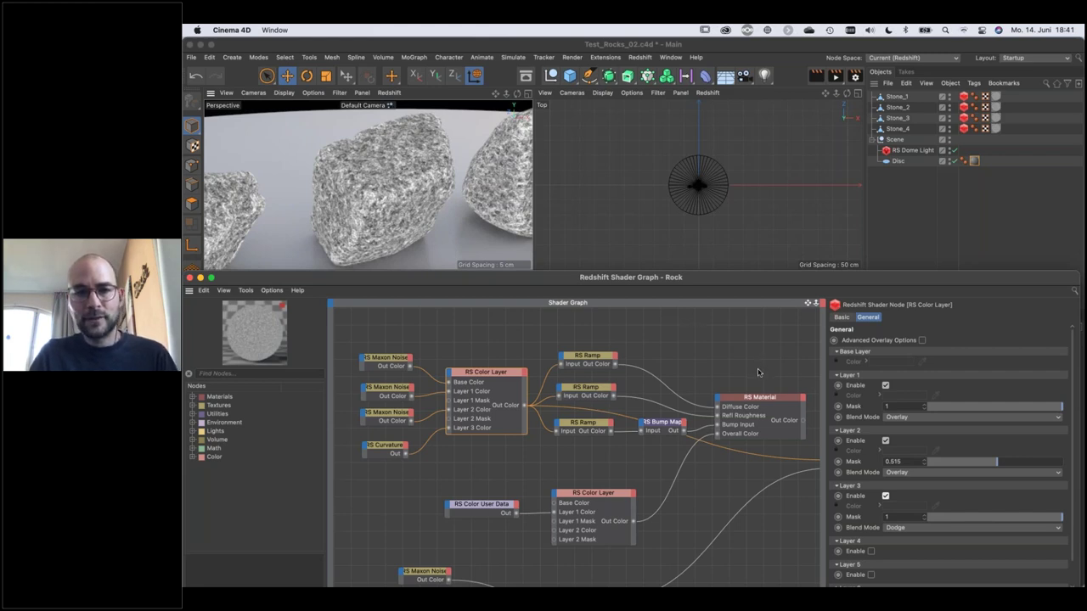
pyautogui.click(886, 497)
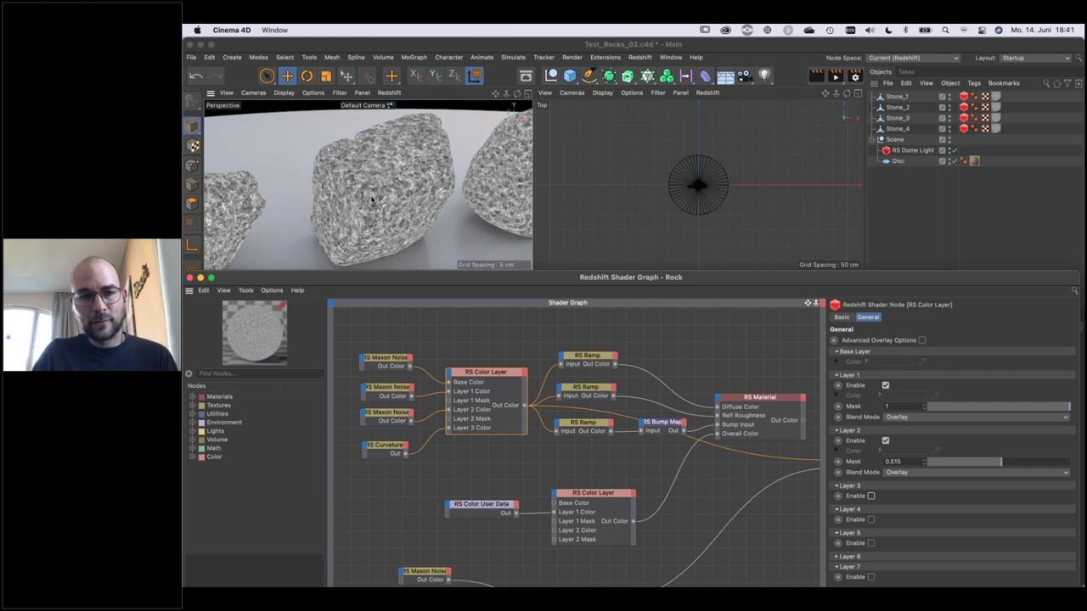
pyautogui.click(870, 497)
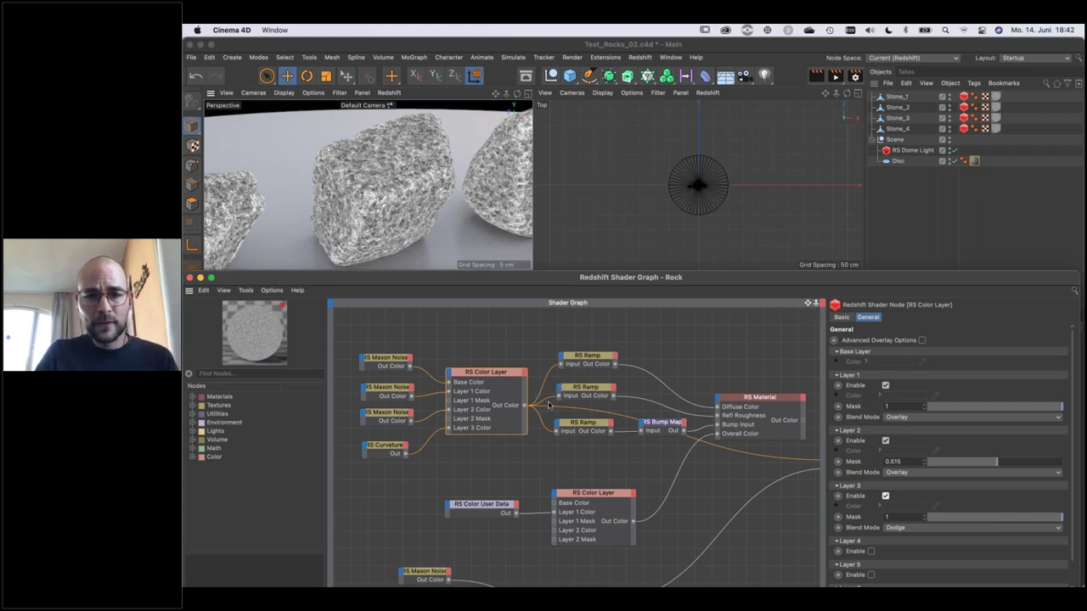
# Preview the diffuse color RS Ramp on the stones through the output's Surface input, and reconnect the RS Material to that input.
pyautogui.click(583, 360)
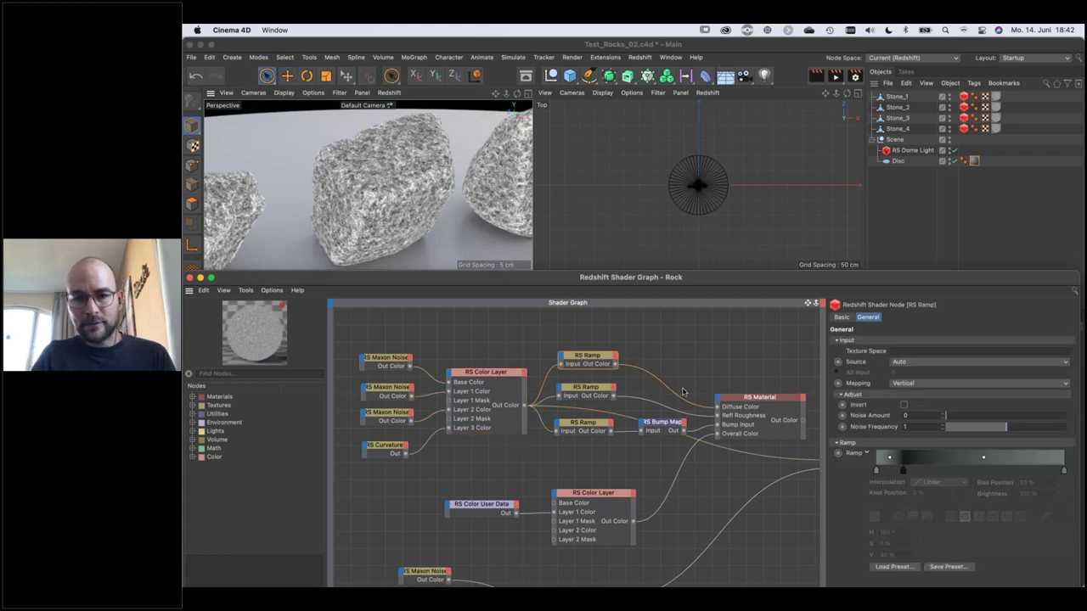
pyautogui.hscroll(3, 702, 358)
pyautogui.hscroll(3, 701, 358)
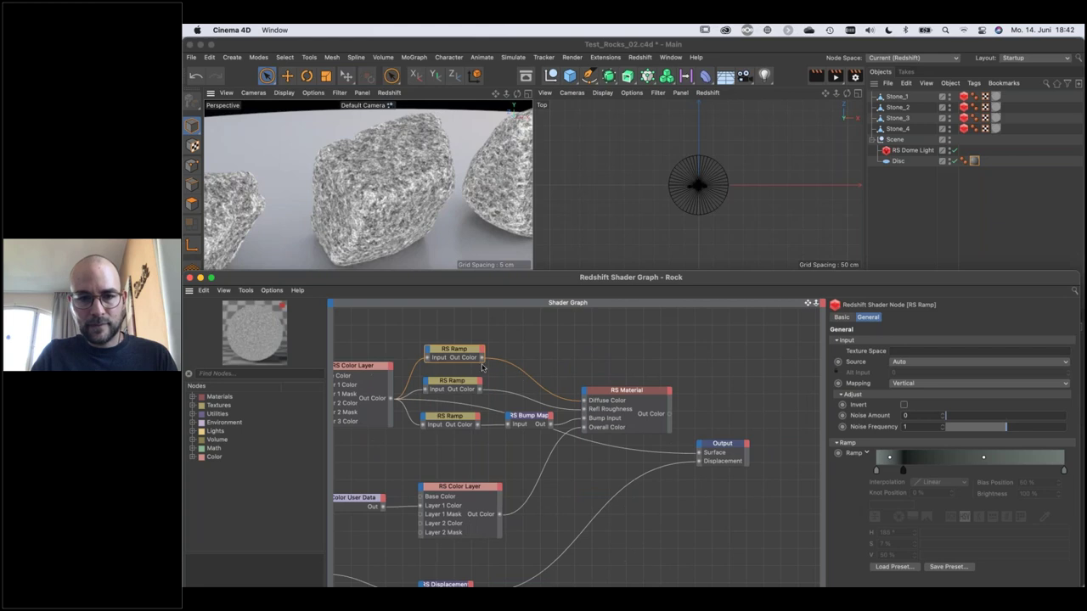
pyautogui.moveTo(481, 359); pyautogui.dragTo(675, 439)
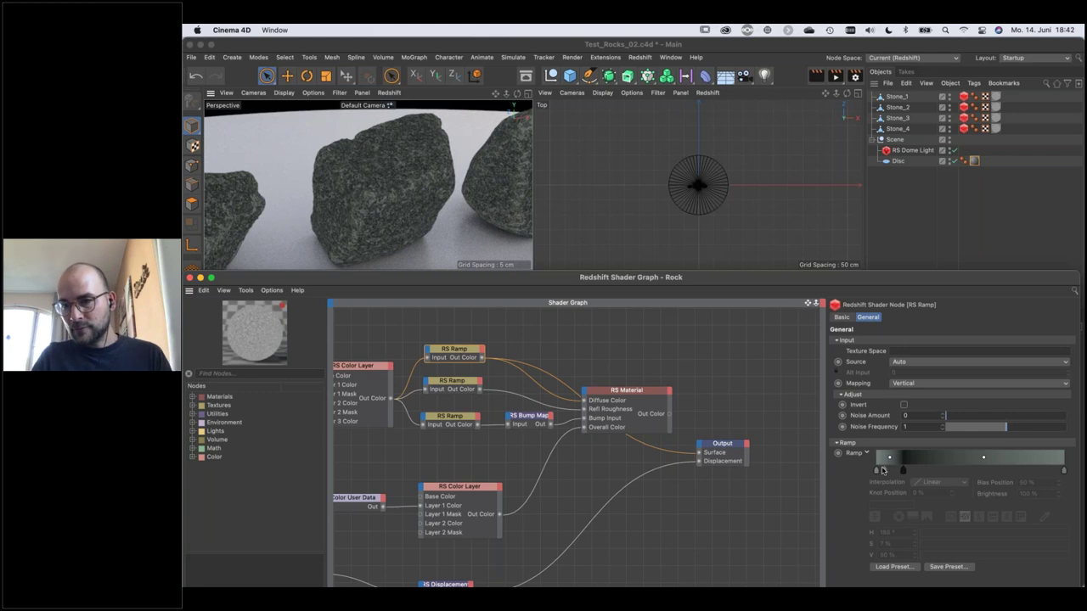
pyautogui.moveTo(903, 469); pyautogui.dragTo(1038, 469)
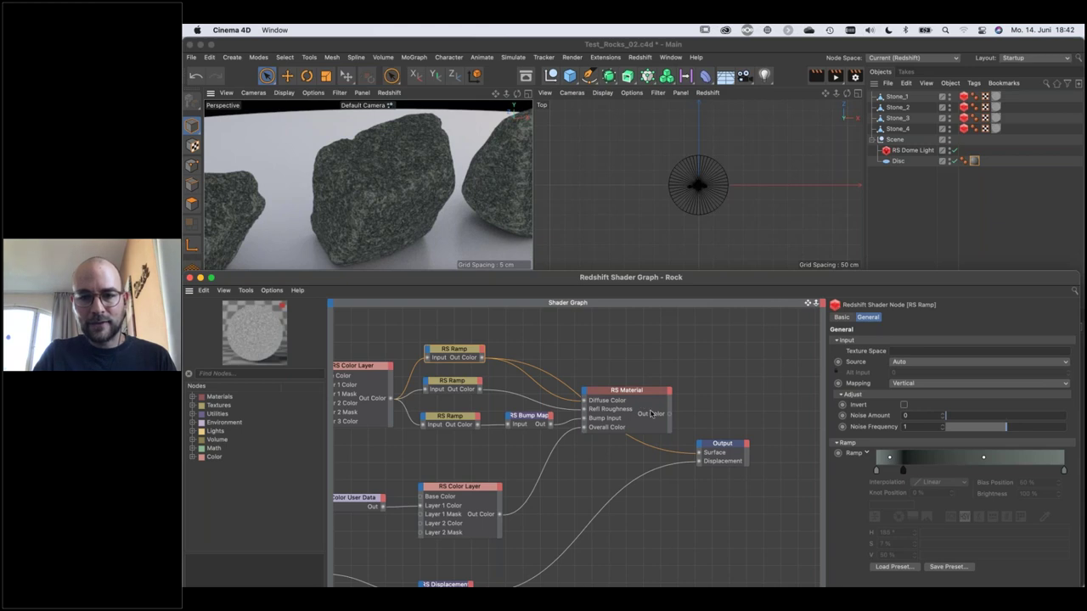
pyautogui.moveTo(670, 414); pyautogui.dragTo(699, 453)
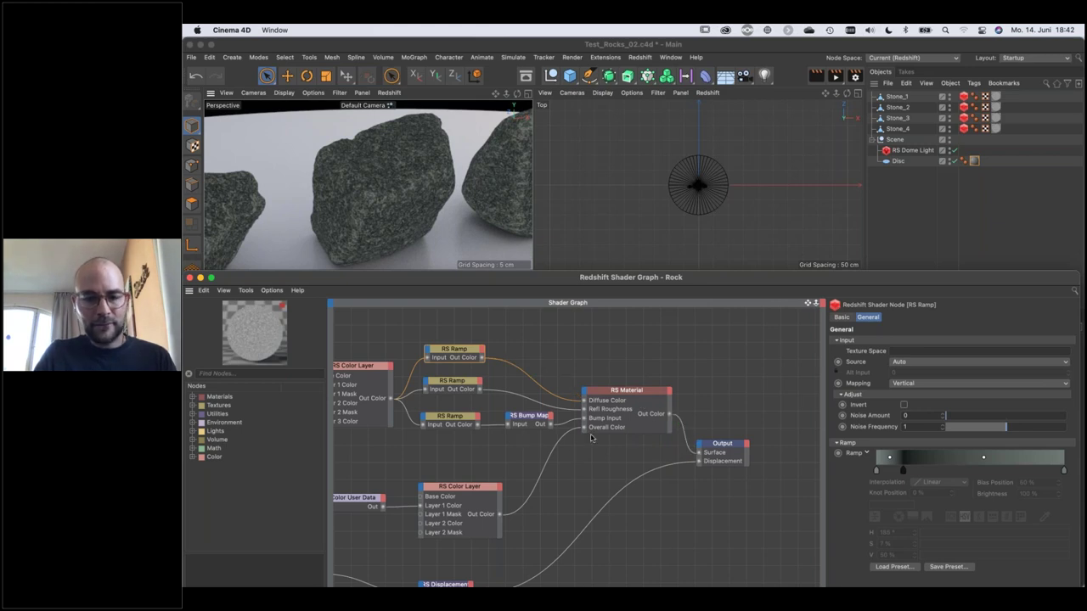
# Preview the reflection roughness RS Ramp and the bump RS Ramp on the stones by connecting each to the output's Surface input.
pyautogui.click(454, 386)
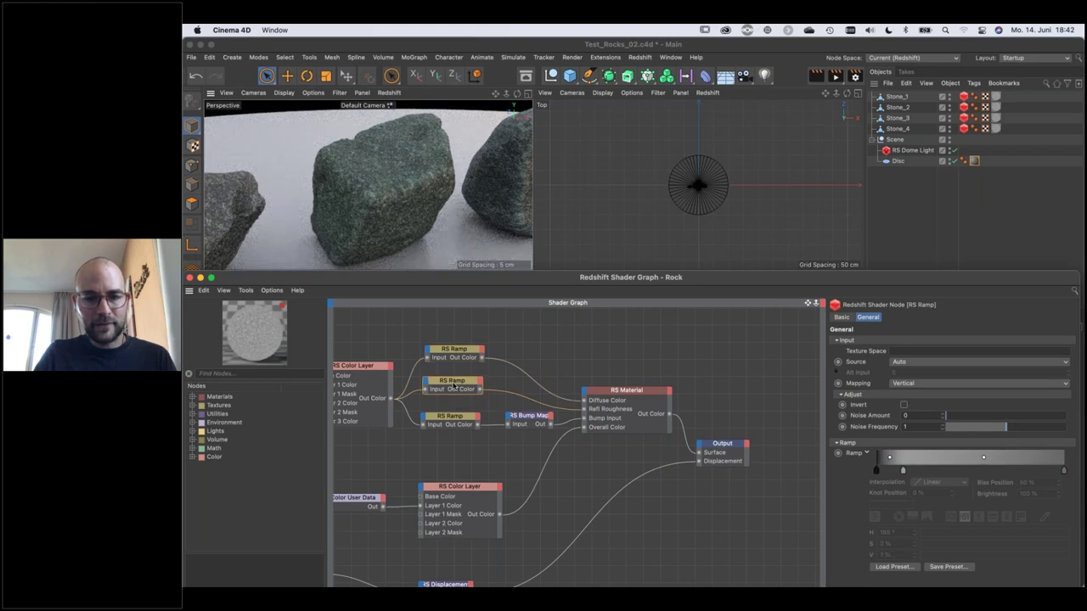
pyautogui.moveTo(479, 390); pyautogui.dragTo(699, 456)
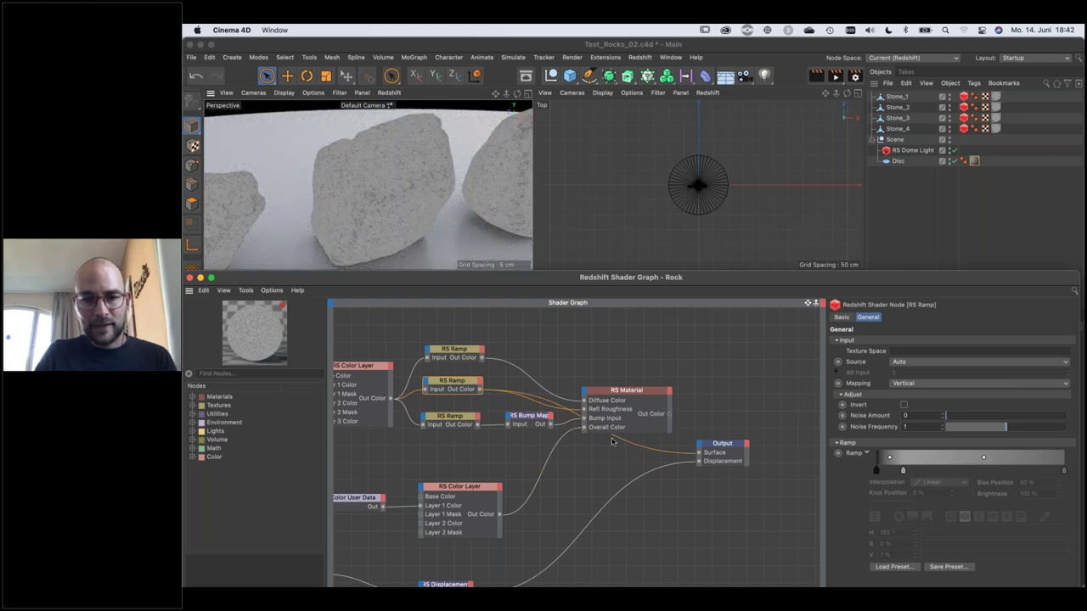
pyautogui.moveTo(547, 403); pyautogui.dragTo(476, 427)
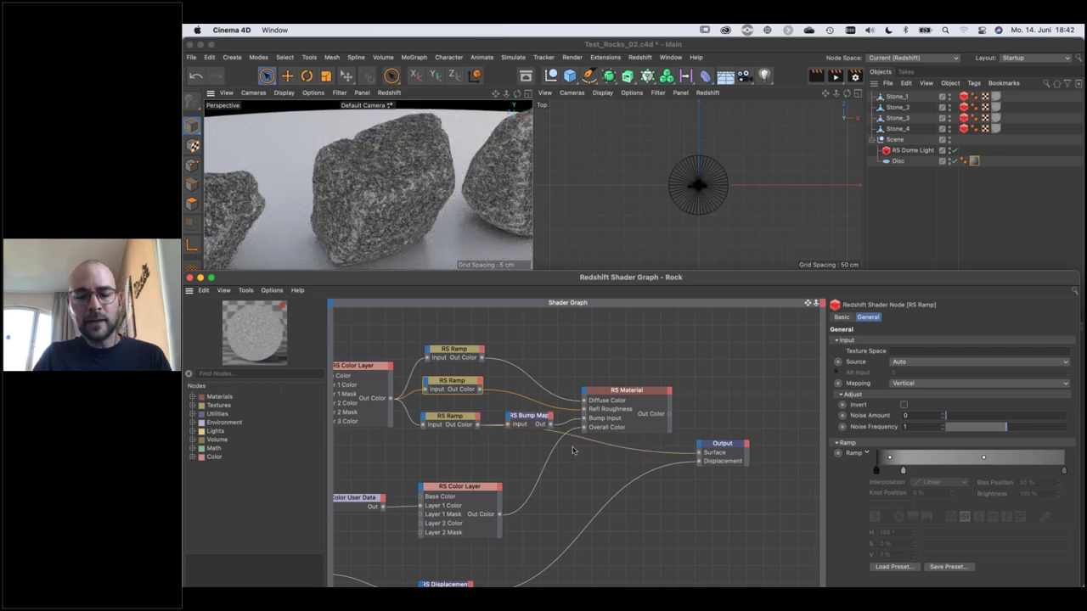
# Connect the RS Color User Data node to the output's Surface input and view its colors across all the stones.
pyautogui.moveTo(549, 434); pyautogui.dragTo(382, 507)
pyautogui.moveTo(369, 525); pyautogui.dragTo(471, 518, button='middle')
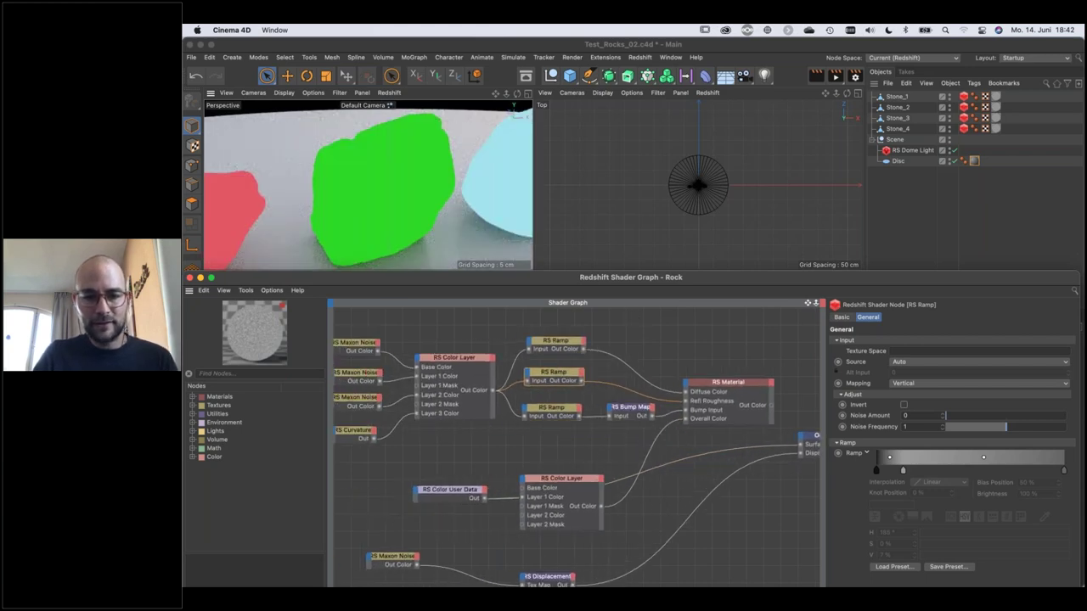
pyautogui.click(454, 493)
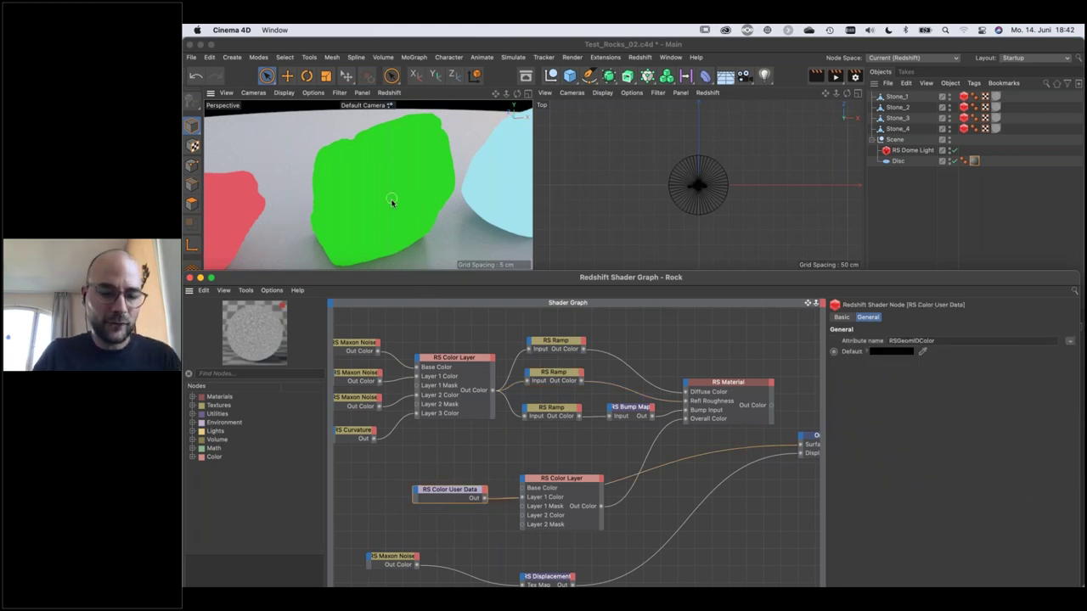
pyautogui.keyDown('alt'); pyautogui.moveTo(391, 199); pyautogui.dragTo(366, 207); pyautogui.keyUp('alt')
pyautogui.scroll(-8, 366, 206)
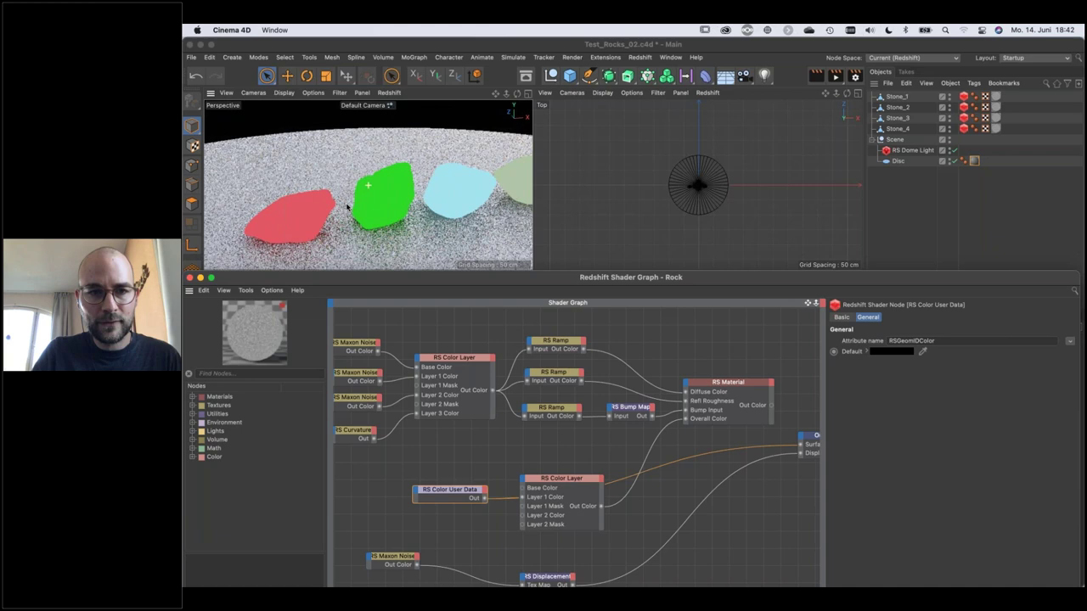
# Examine the Objects attribute choices of the RS Color User Data node, including Geometry ID Color, without changing the attribute.
pyautogui.moveTo(458, 495); pyautogui.dragTo(457, 486)
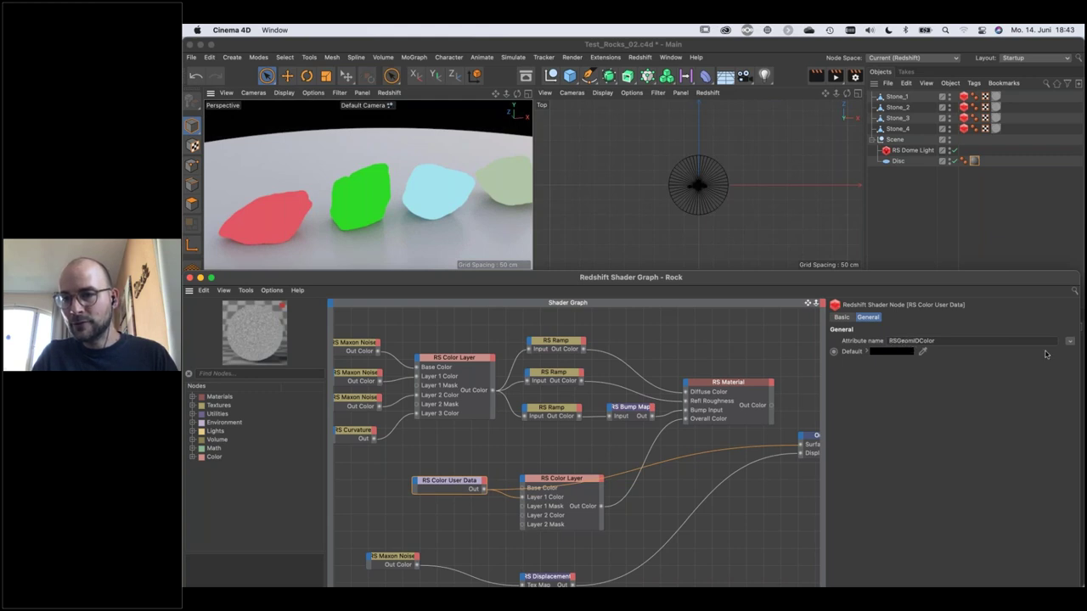
pyautogui.click(1069, 343)
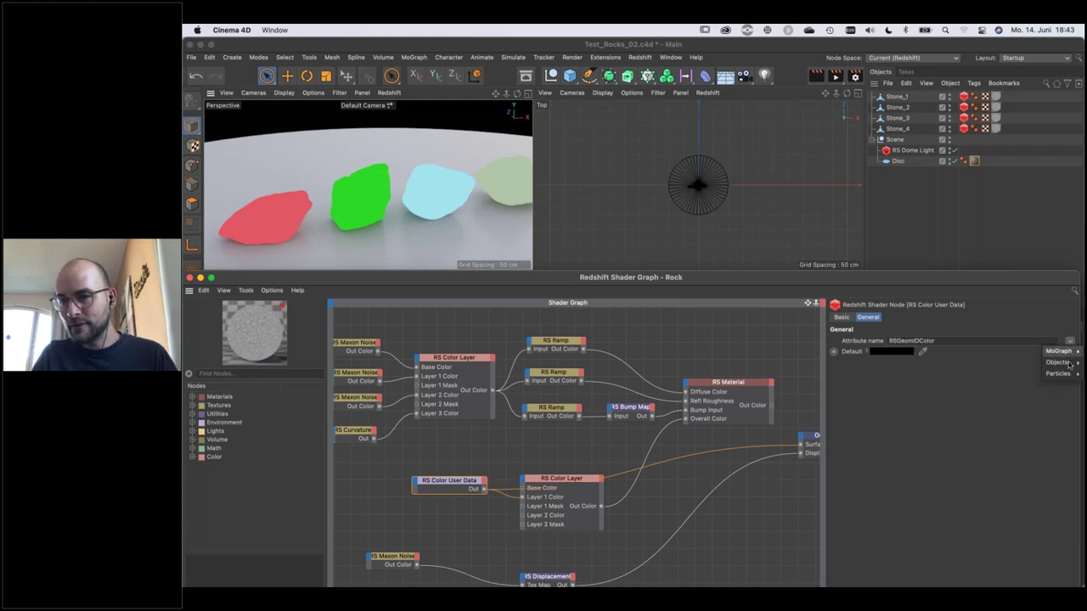
pyautogui.moveTo(1069, 363)
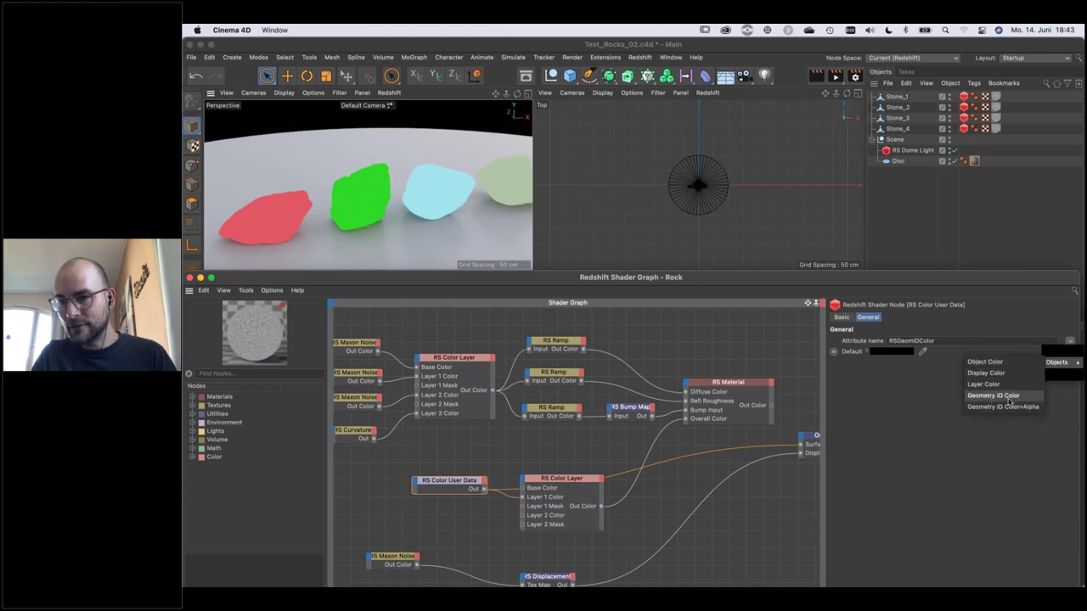
pyautogui.click(905, 409)
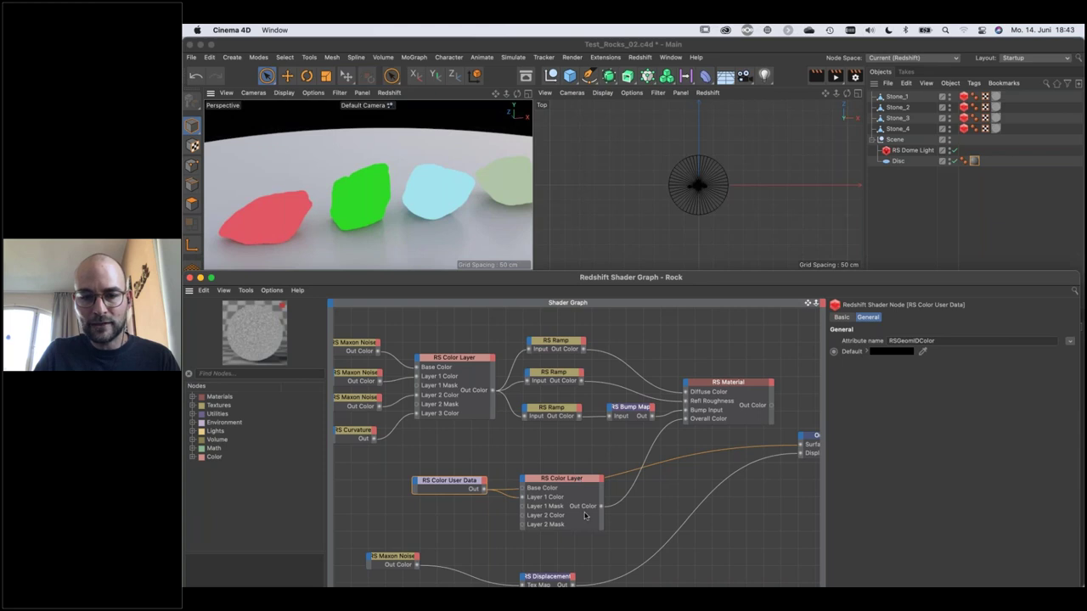
# Preview the RS Color Layer fed by the user data through the Surface input and set its Layer 1 mask to 0.125.
pyautogui.moveTo(523, 490); pyautogui.dragTo(543, 499)
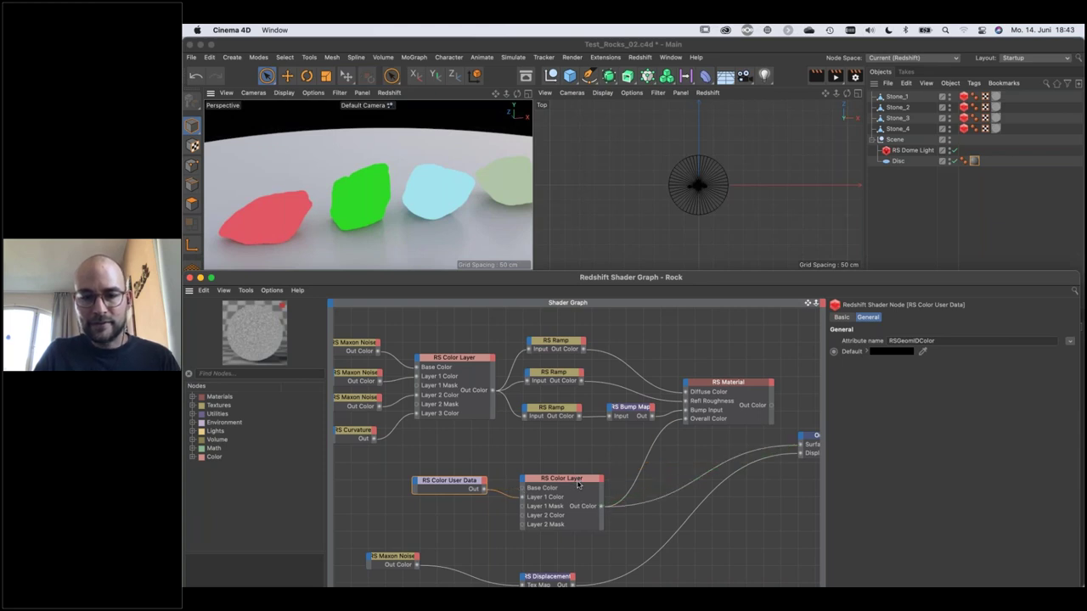
pyautogui.click(577, 483)
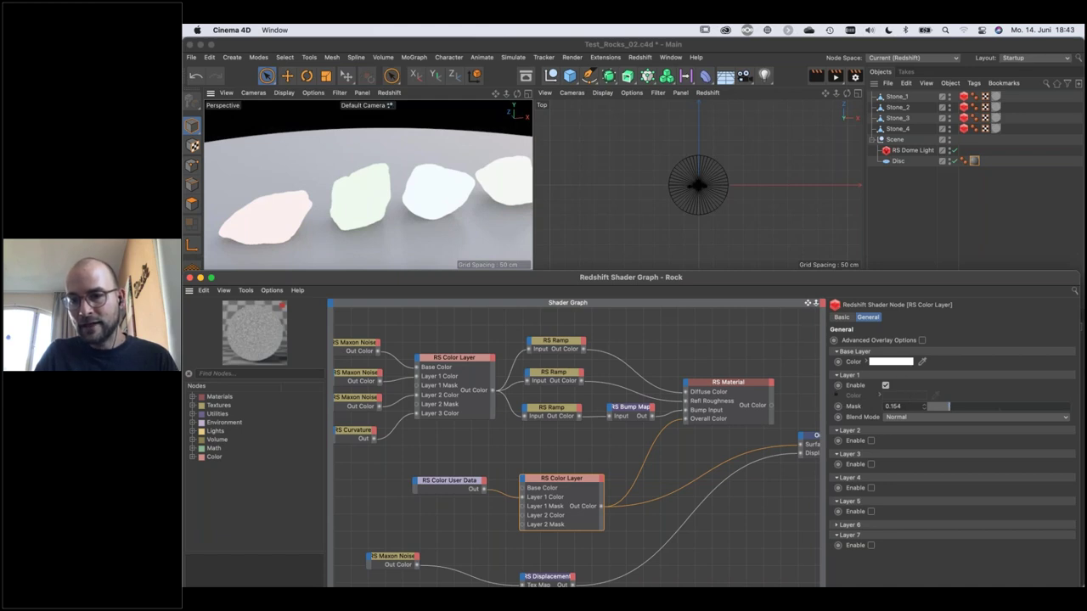
pyautogui.moveTo(952, 411); pyautogui.dragTo(942, 414)
pyautogui.moveTo(943, 413); pyautogui.dragTo(947, 413)
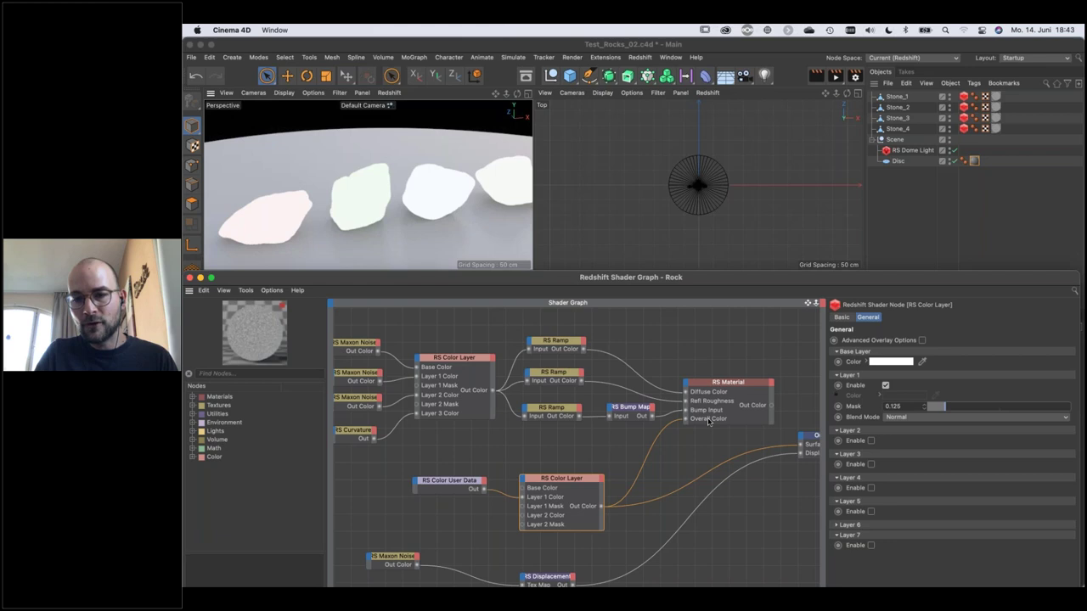
# Show the Overall settings of the RS Material and reconnect the material to the output's Surface input.
pyautogui.click(745, 393)
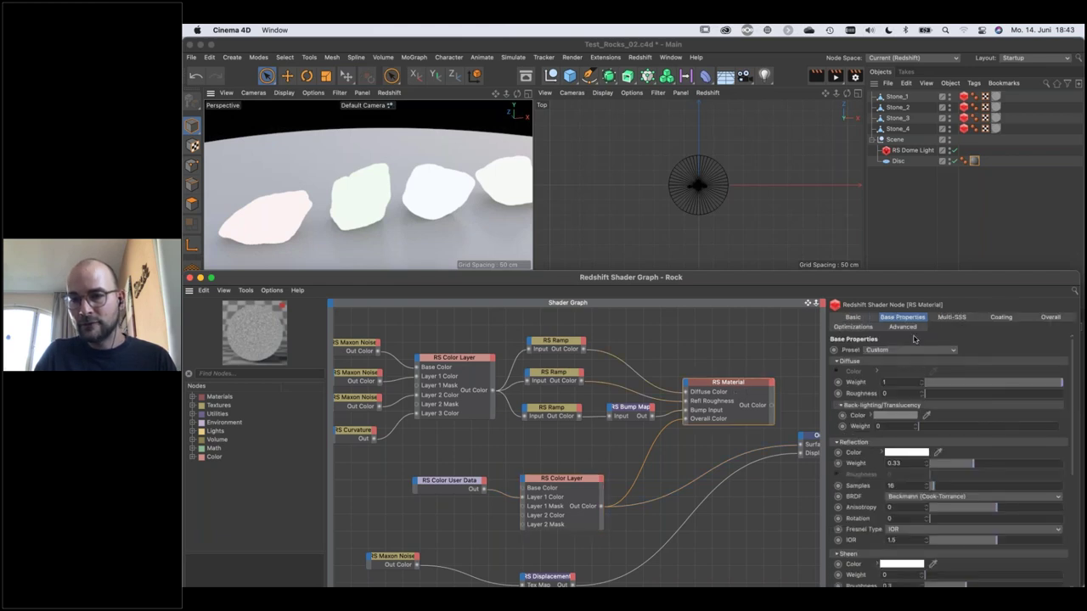
pyautogui.click(1051, 317)
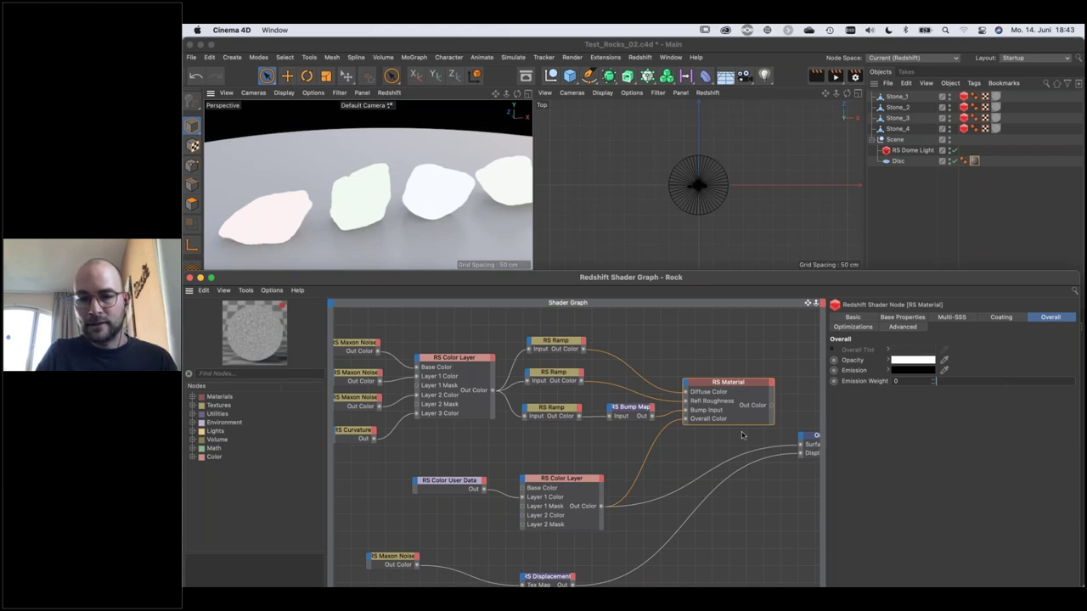
pyautogui.moveTo(793, 431); pyautogui.dragTo(799, 447)
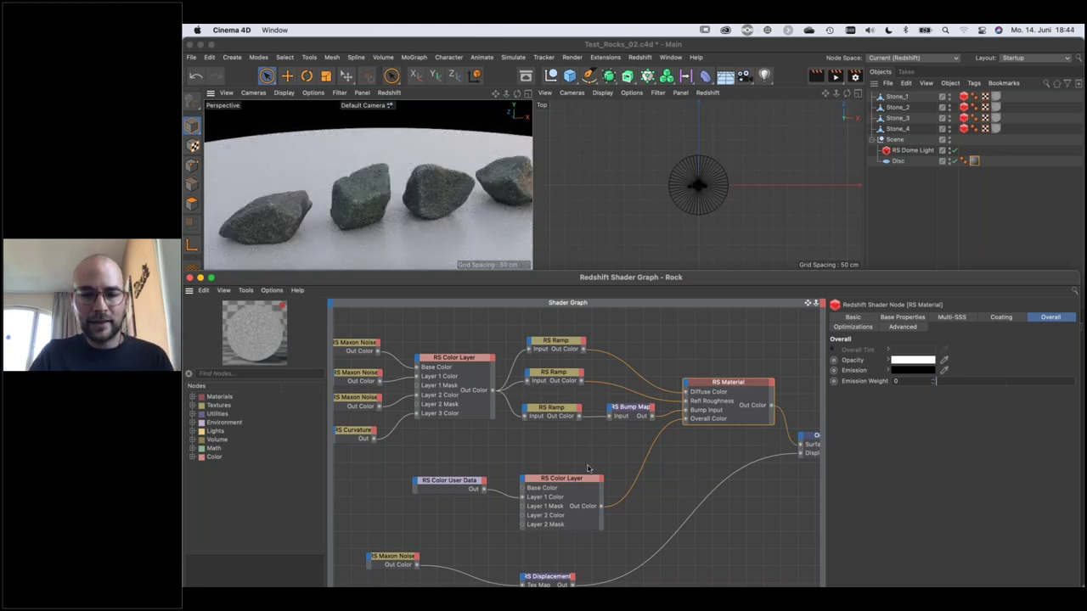
# Examine the settings of the RS Maxon Noise driving the displacement and of the RS Displacement node connected to the output.
pyautogui.scroll(-3, 404, 541)
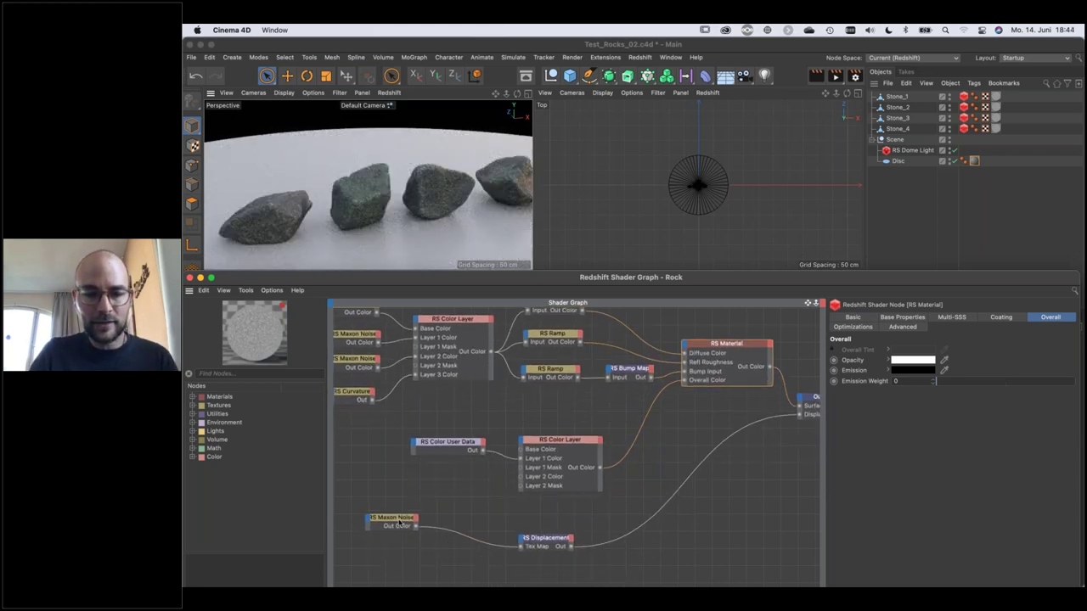
pyautogui.click(399, 521)
pyautogui.press('y')
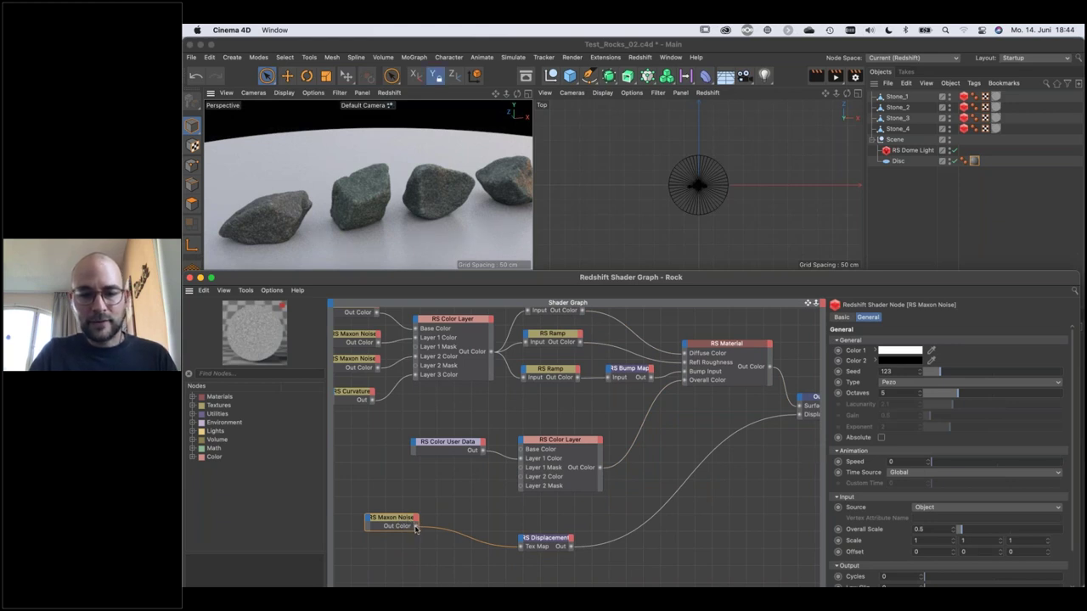
pyautogui.moveTo(609, 499); pyautogui.dragTo(799, 416)
pyautogui.moveTo(572, 547); pyautogui.dragTo(802, 416)
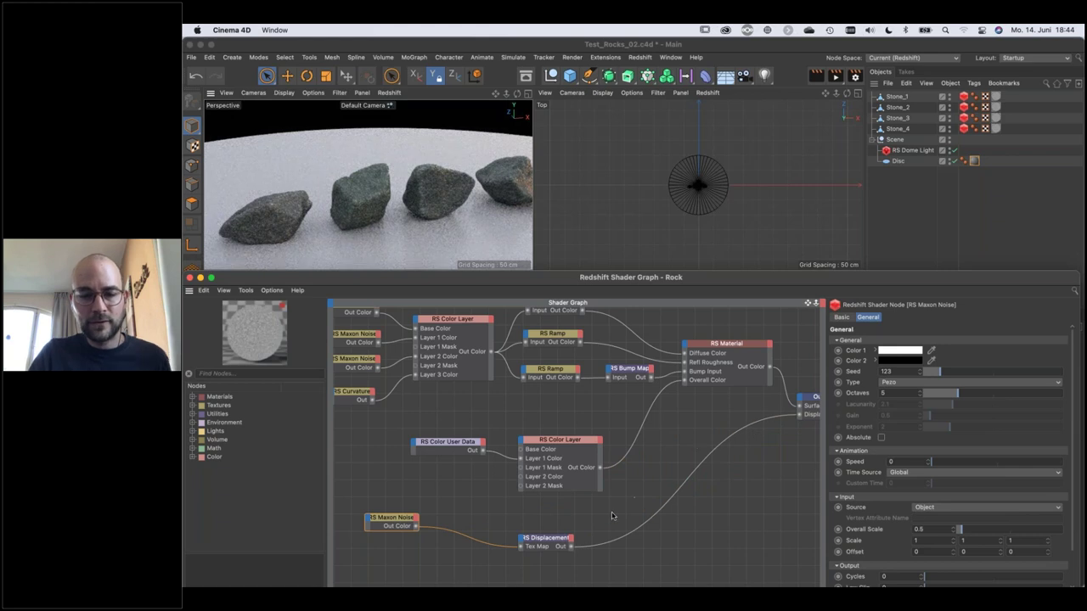
pyautogui.moveTo(549, 542); pyautogui.dragTo(550, 533)
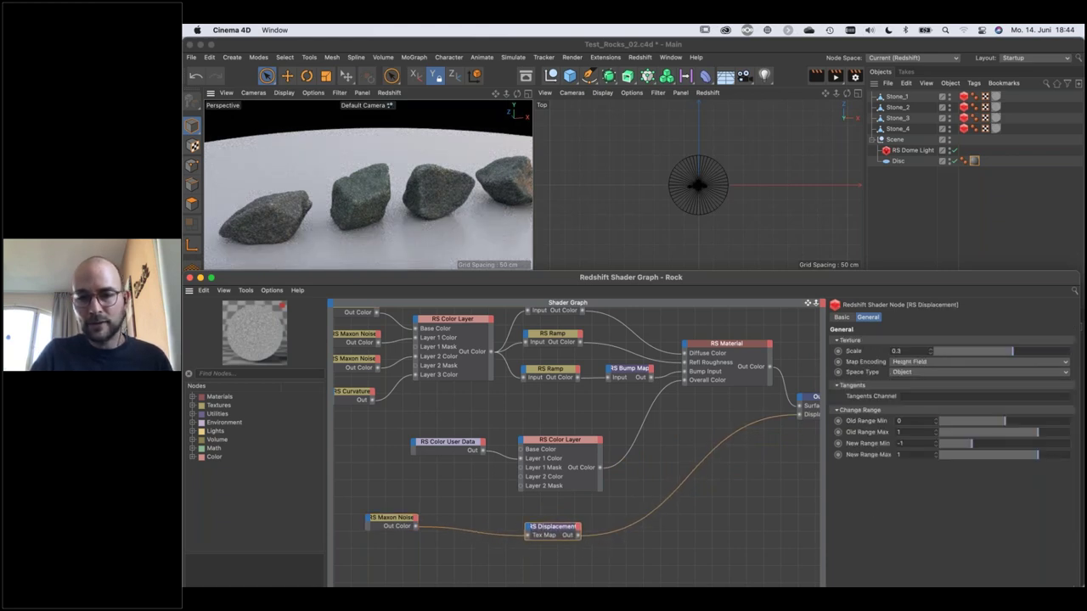
pyautogui.hscroll(5, 632, 316)
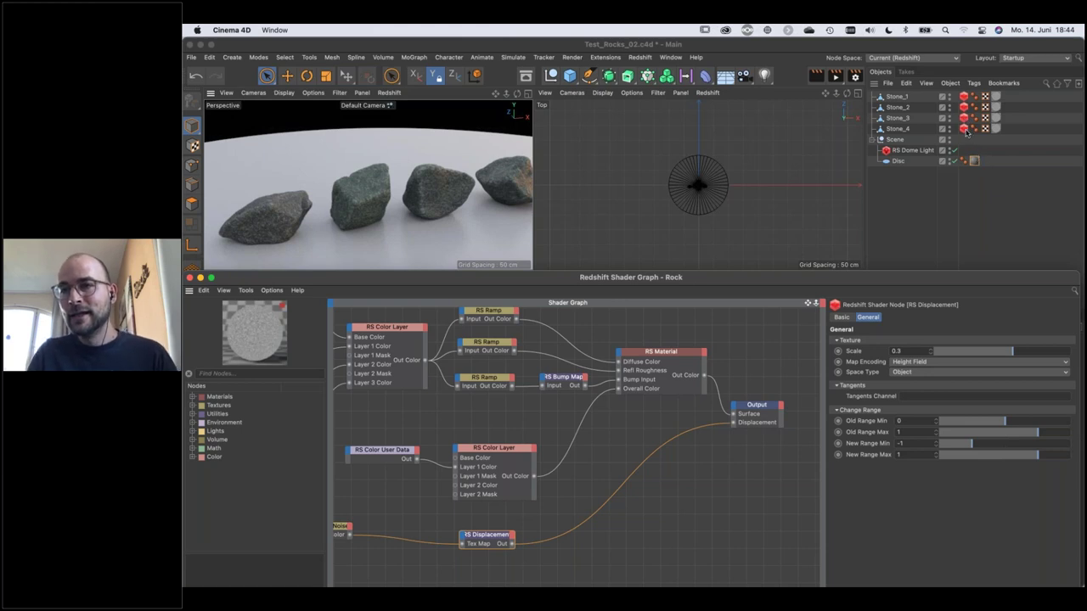
# Select the Redshift Object tag of Stone_3 and close the Rock shader graph to view its tessellation and displacement settings.
pyautogui.click(965, 129)
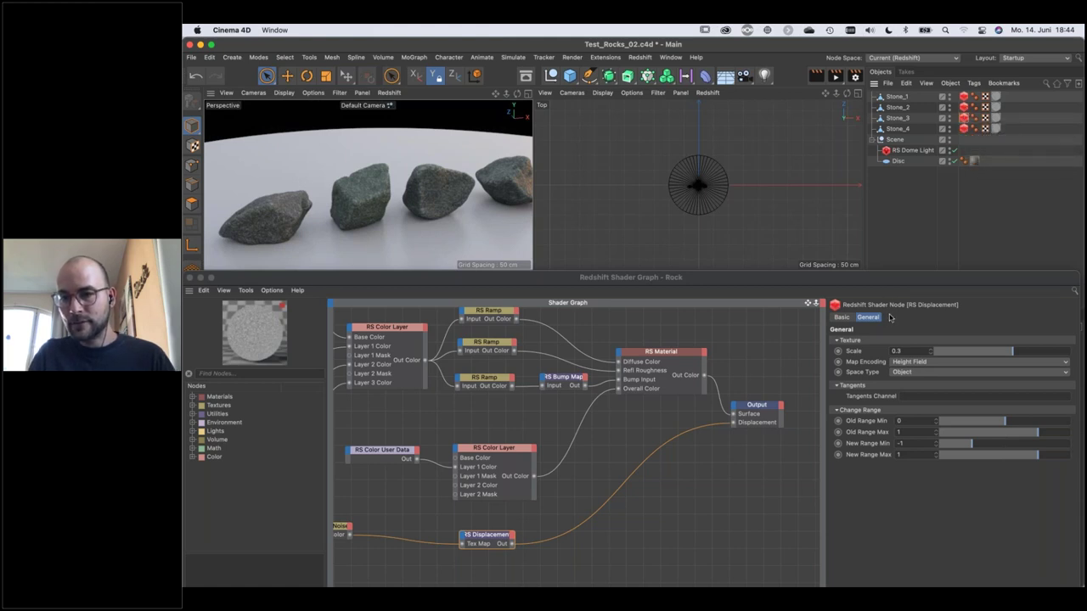
pyautogui.click(189, 277)
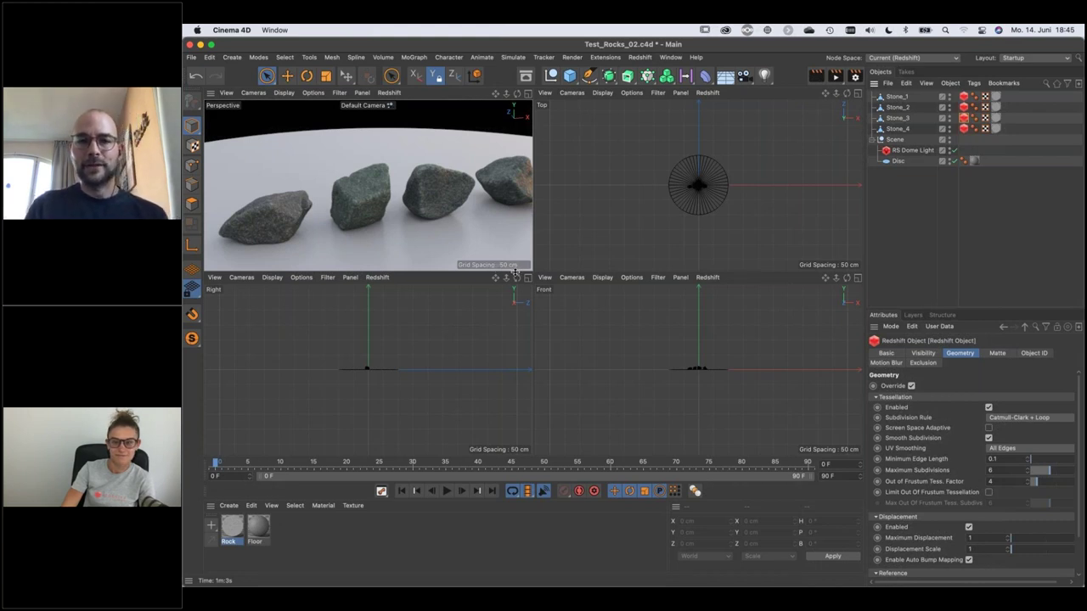
# Rotate Stone_2 in the perspective view, and rotate its object axis separately to about H -142°, P 23°, B -163°.
pyautogui.click(365, 198)
pyautogui.scroll(2, 401, 192)
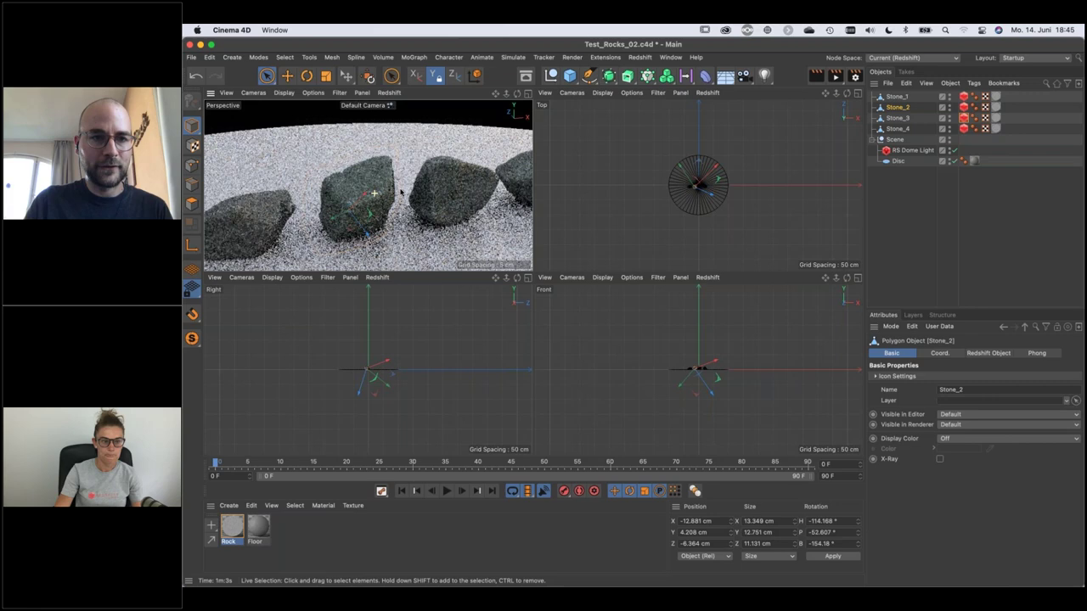
pyautogui.scroll(5, 402, 192)
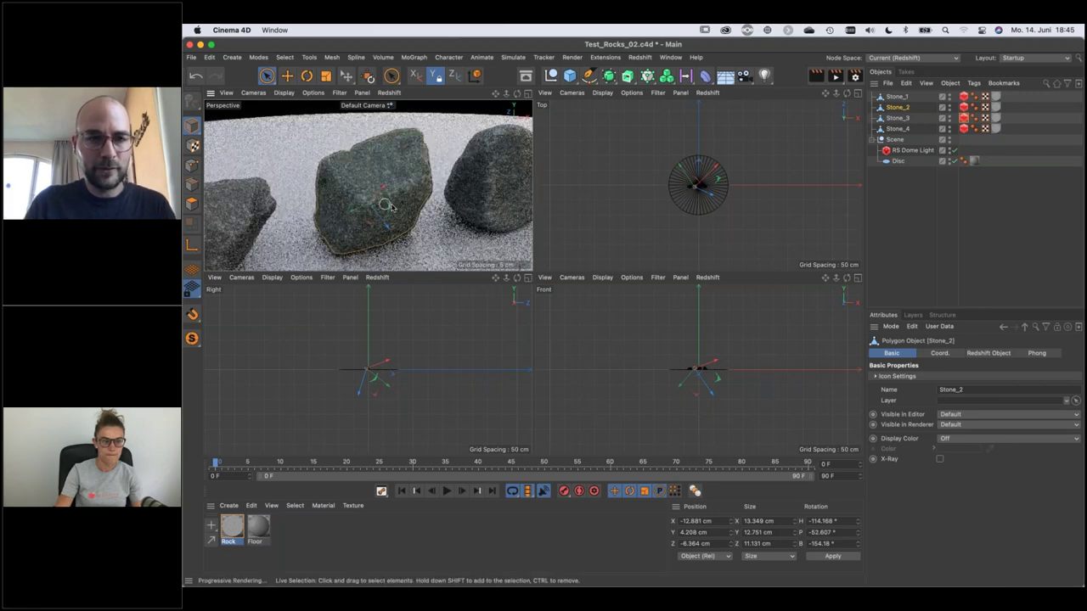
pyautogui.press('r')
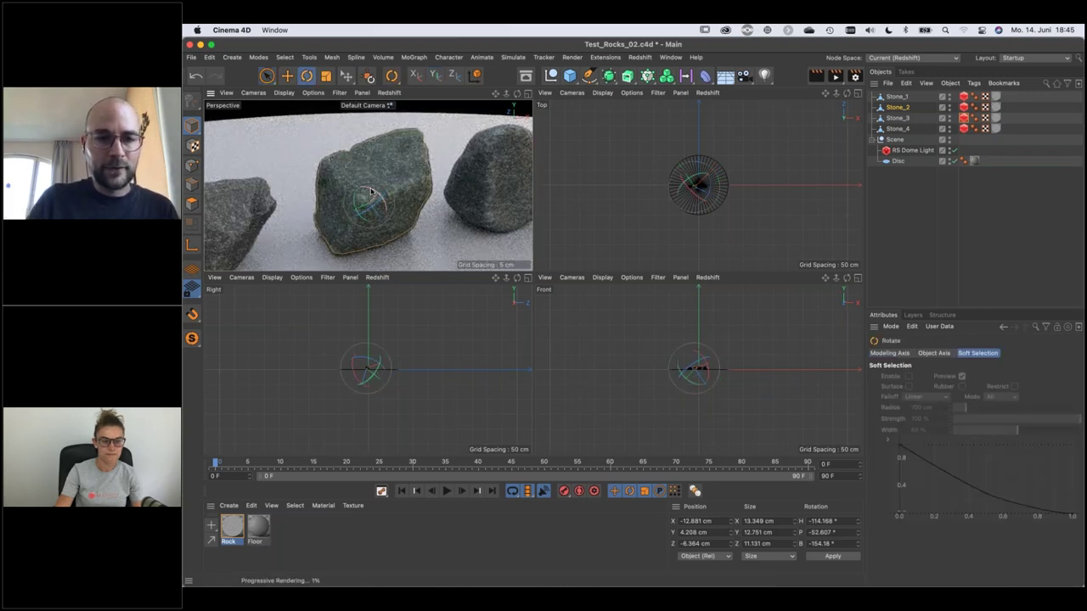
pyautogui.moveTo(371, 191)
pyautogui.mouseDown()
pyautogui.moveTo(387, 202)
pyautogui.moveTo(380, 195)
pyautogui.mouseUp()
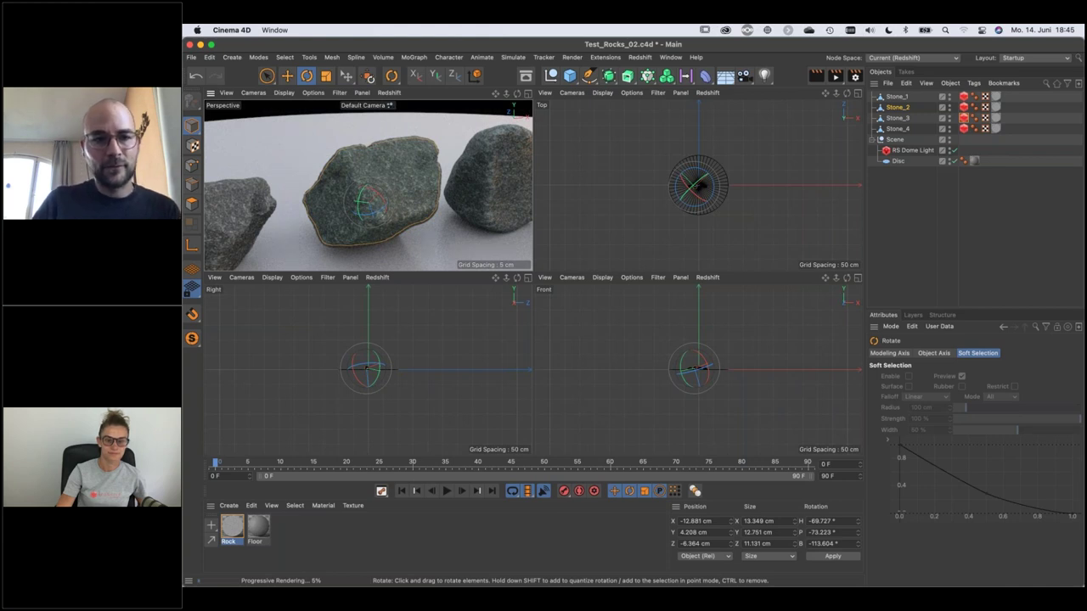
pyautogui.moveTo(366, 187); pyautogui.dragTo(358, 175)
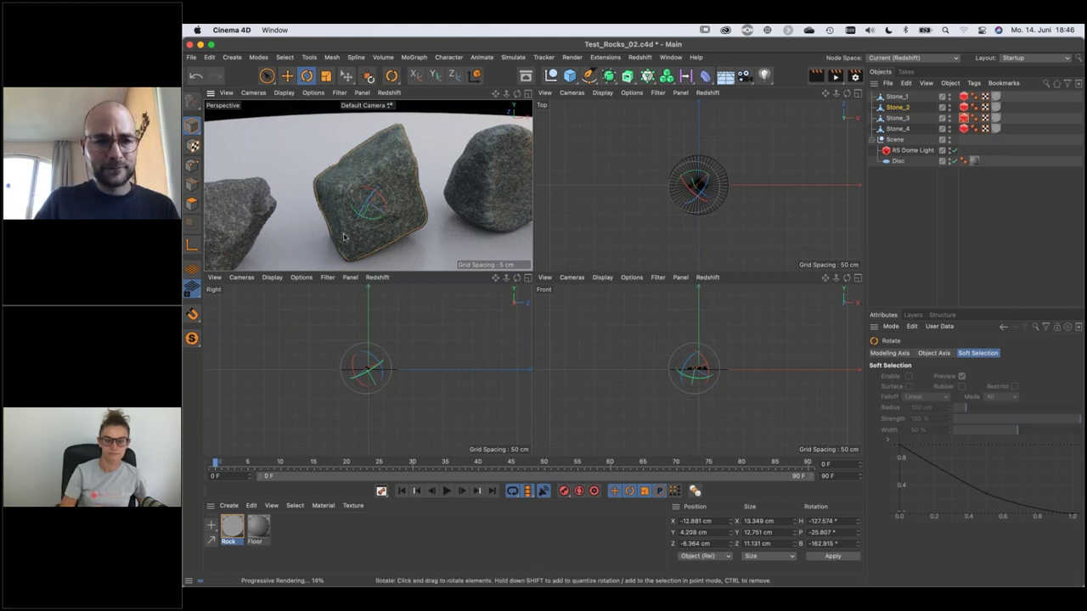
pyautogui.click(193, 245)
pyautogui.moveTo(381, 198)
pyautogui.mouseDown()
pyautogui.moveTo(387, 214)
pyautogui.moveTo(371, 190)
pyautogui.moveTo(377, 196)
pyautogui.mouseUp()
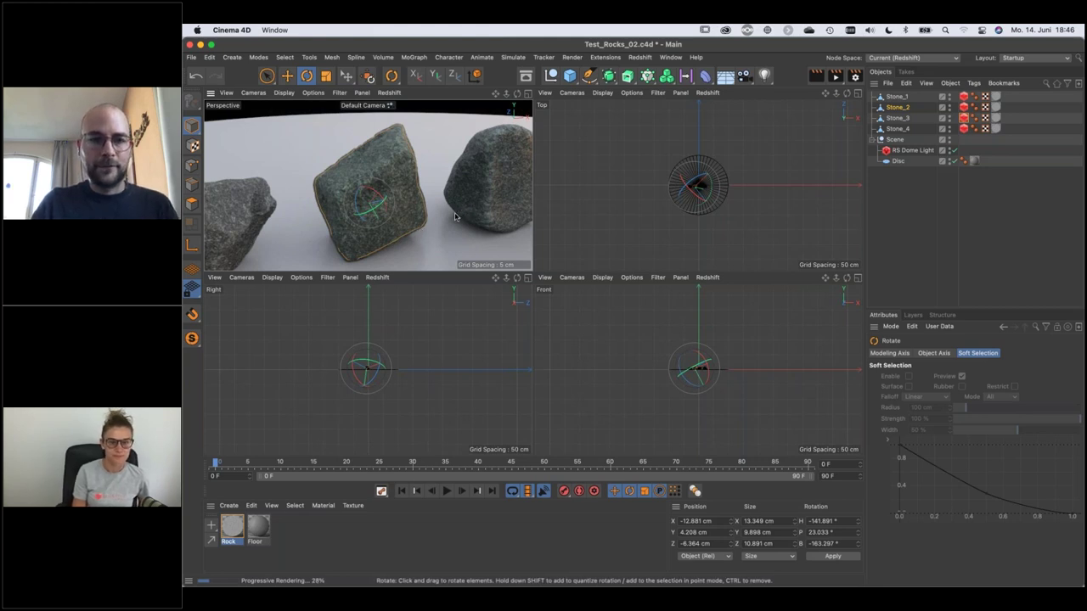
# Stop the Redshift IPR in the perspective view, deselect everything, and turn off the display of Materials there.
pyautogui.click(393, 92)
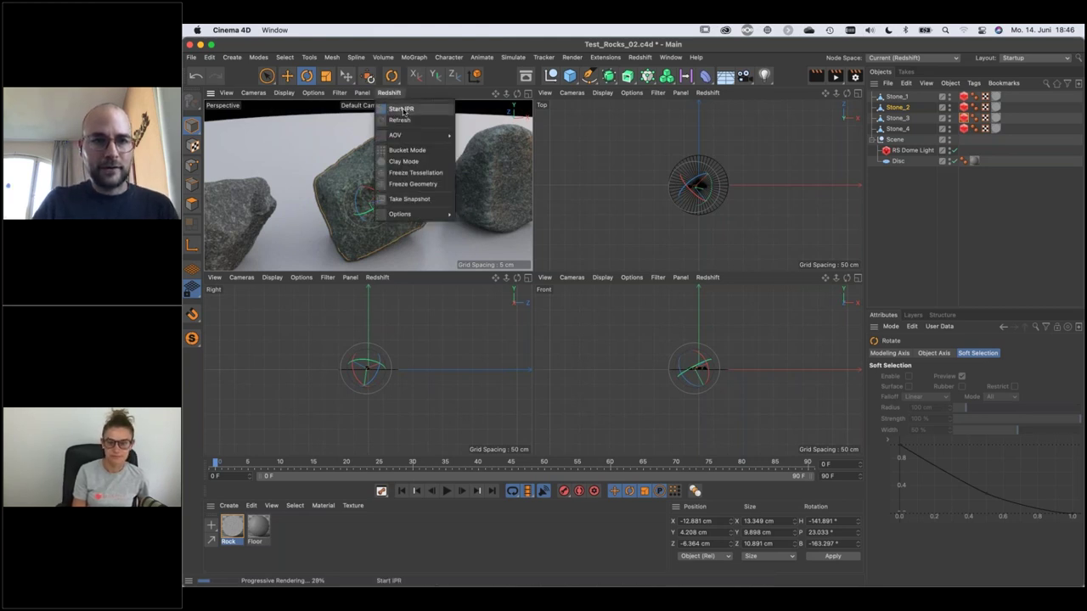
pyautogui.click(405, 111)
pyautogui.click(925, 217)
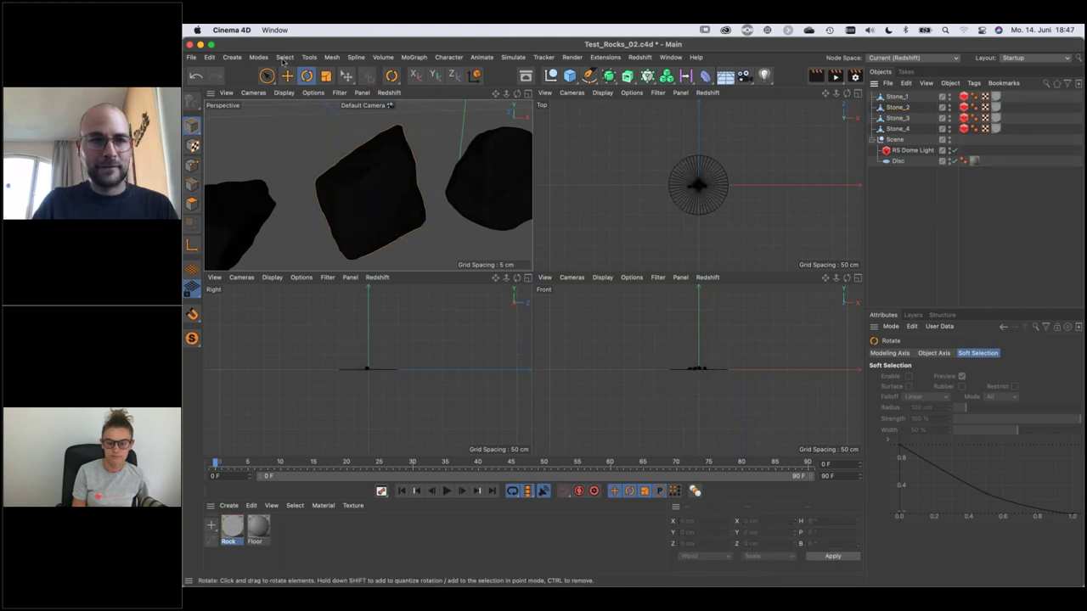
pyautogui.click(313, 92)
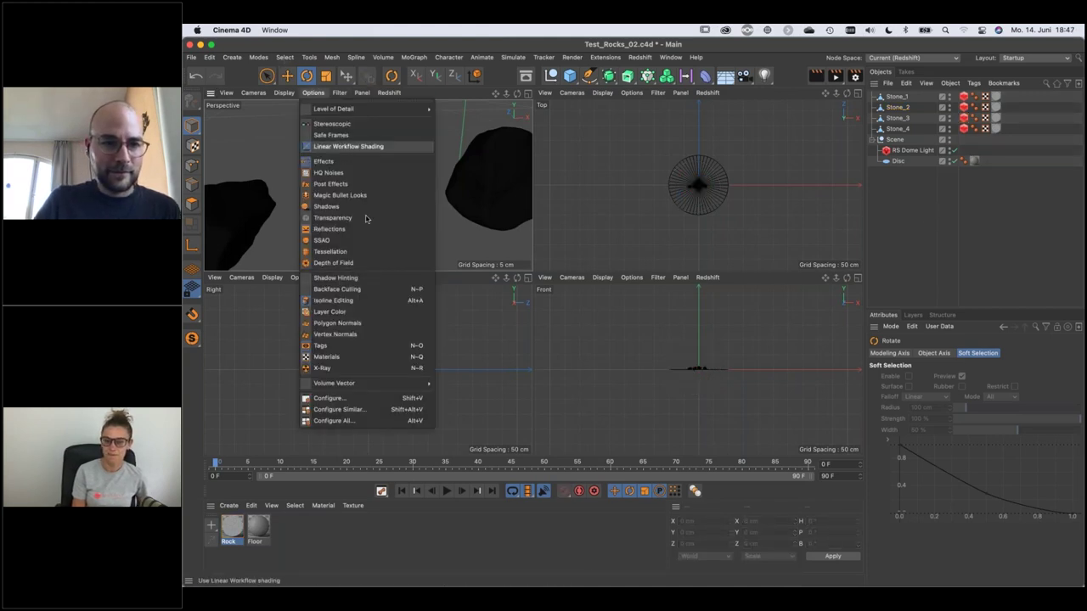
pyautogui.click(328, 356)
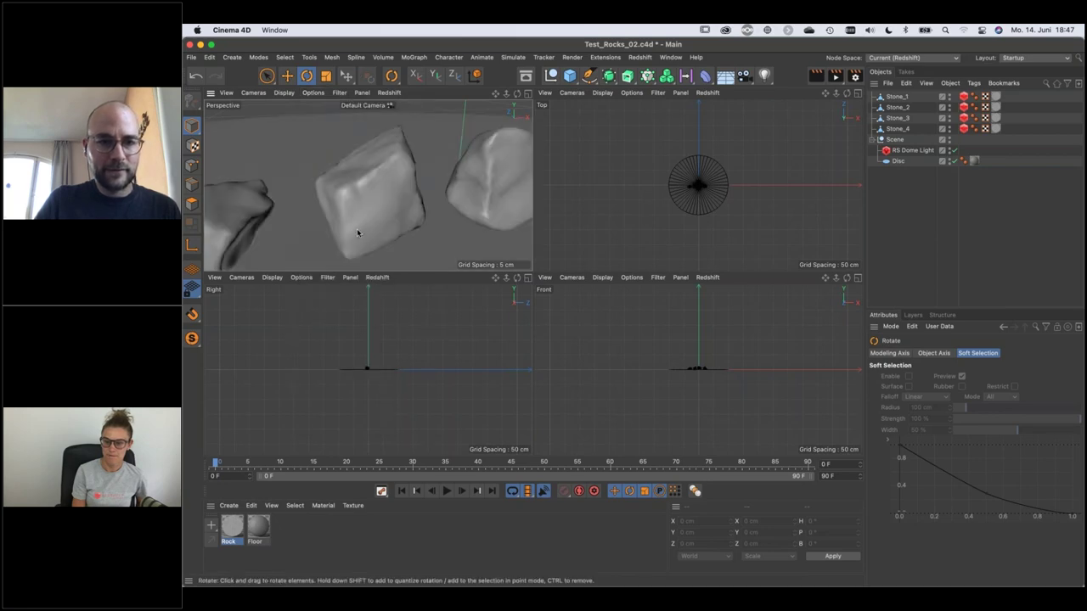
# Inspect the stones' mesh with Gouraud Shading (Lines) and return the perspective view to plain Gouraud Shading.
pyautogui.press('n')
pyautogui.press('b')
pyautogui.moveTo(374, 216)
pyautogui.keyDown('alt'); pyautogui.mouseDown()
pyautogui.moveTo(463, 223)
pyautogui.moveTo(393, 204)
pyautogui.moveTo(507, 195)
pyautogui.moveTo(393, 182)
pyautogui.mouseUp(); pyautogui.keyUp('alt')
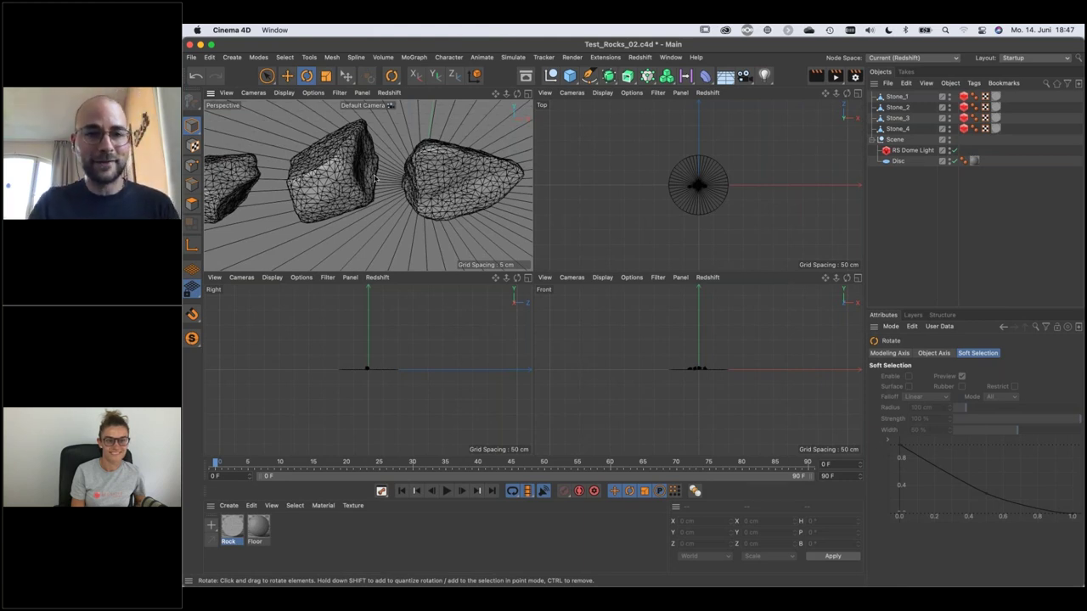
pyautogui.keyDown('alt'); pyautogui.moveTo(376, 179); pyautogui.dragTo(321, 176); pyautogui.keyUp('alt')
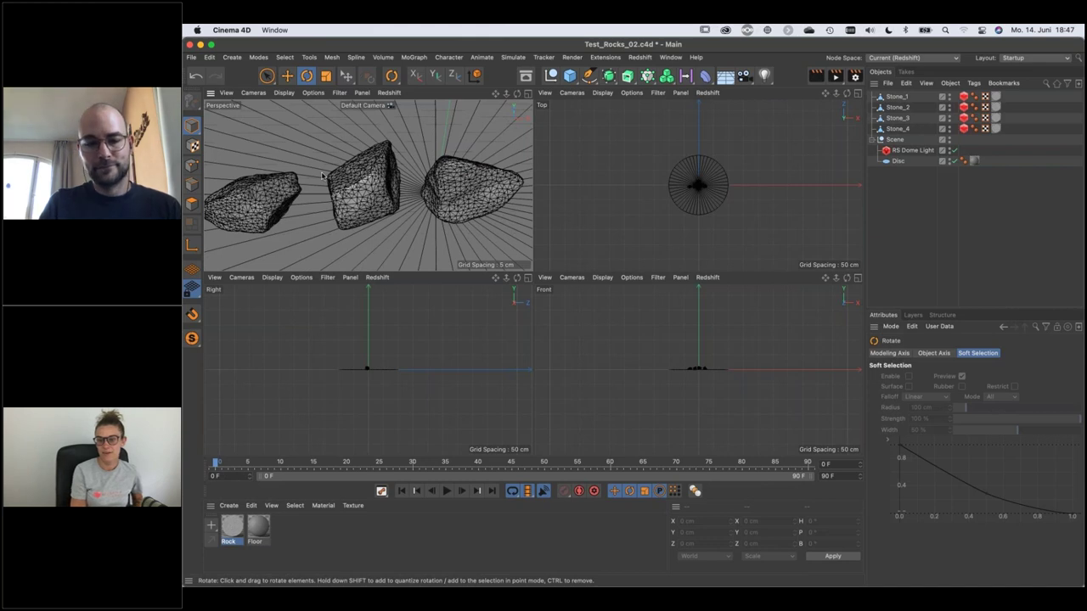
pyautogui.press('n')
pyautogui.press('a')
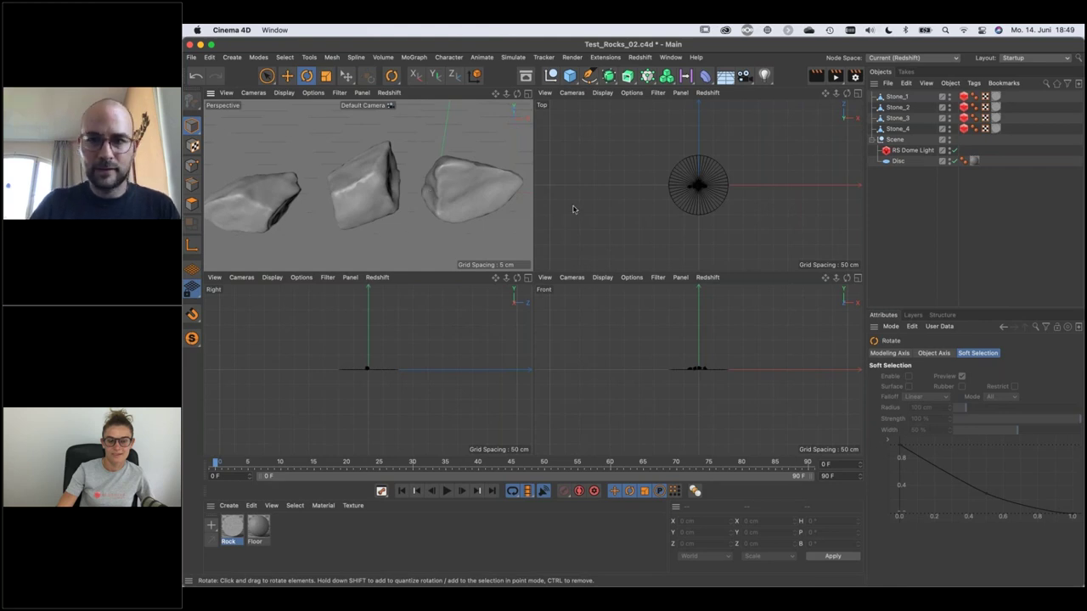
# Add a Cube object and set its X, Y and Z sizes to 20 cm each.
pyautogui.click(569, 76)
pyautogui.scroll(-5, 522, 193)
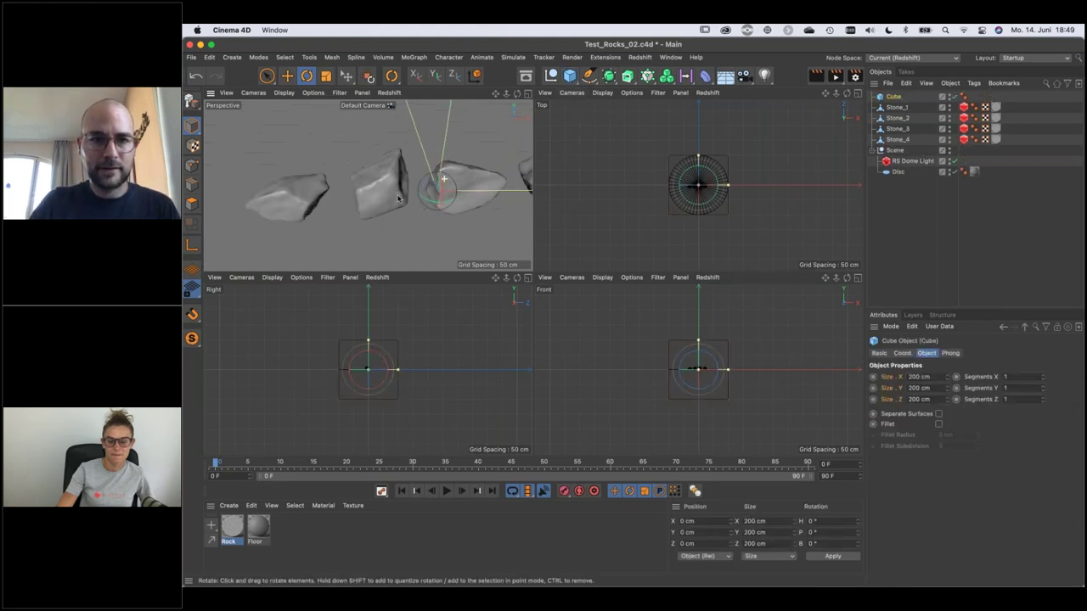
pyautogui.doubleClick(919, 376)
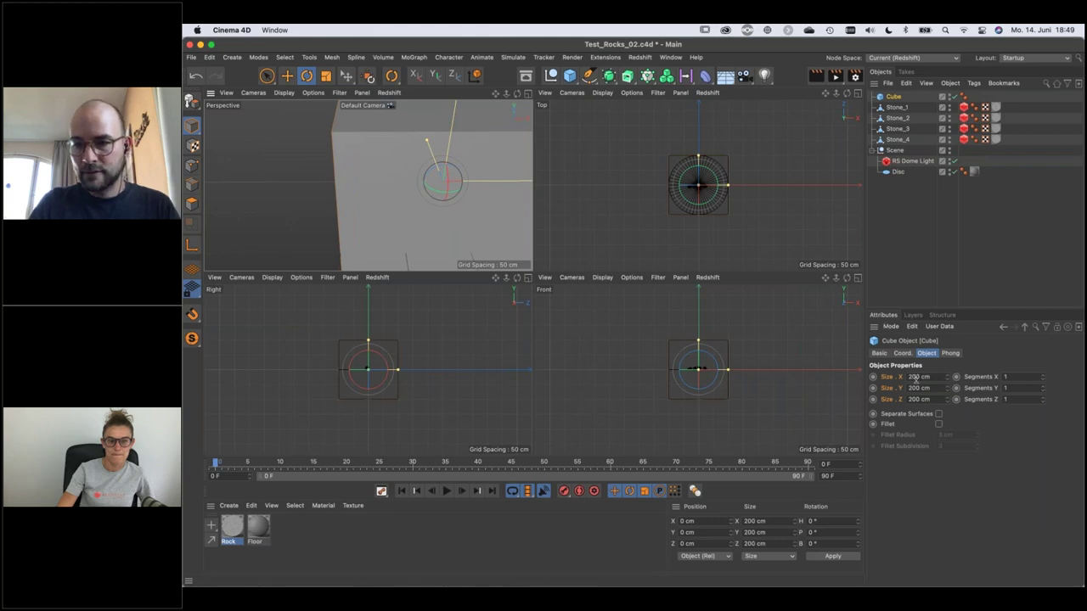
pyautogui.write('20')
pyautogui.press('Tab')
pyautogui.write('20')
pyautogui.press('Tab')
pyautogui.write('20')
pyautogui.press('Return')
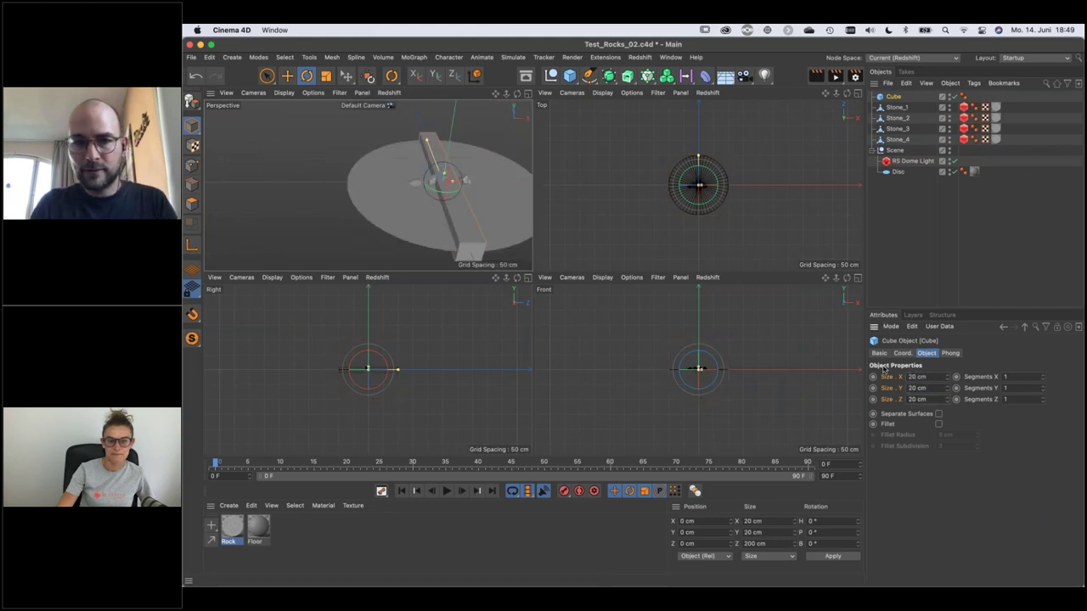
# Raise the cube above the stones to about Y 32.8 cm and apply the Rock material to it.
pyautogui.press('e')
pyautogui.moveTo(457, 162); pyautogui.dragTo(458, 137)
pyautogui.moveTo(234, 530); pyautogui.dragTo(893, 98)
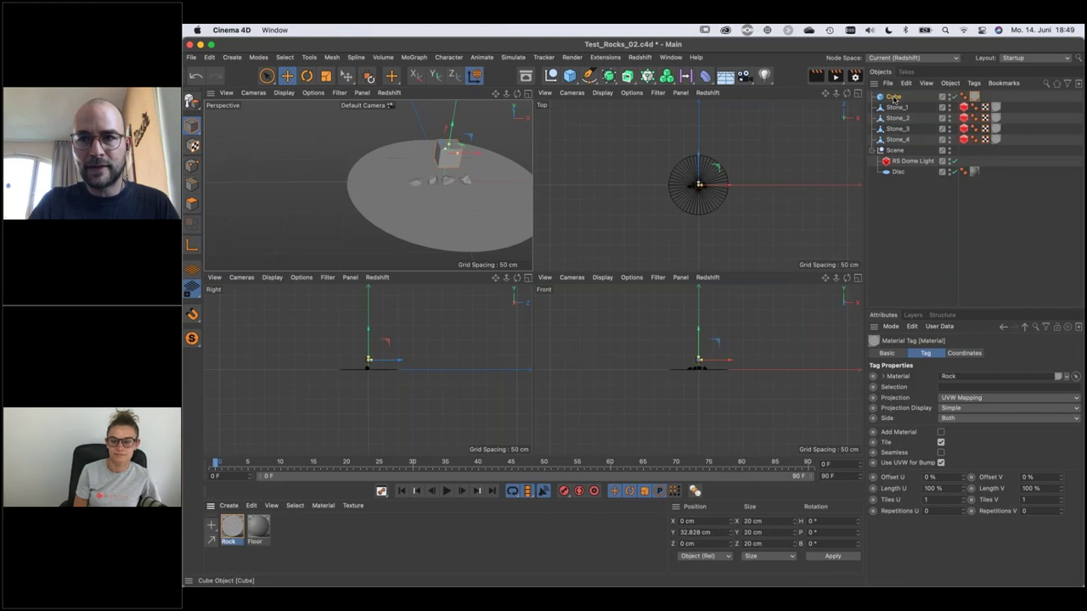
# Start the Redshift IPR in the perspective view, framed on the cube.
pyautogui.scroll(3, 505, 155)
pyautogui.keyDown('alt'); pyautogui.moveTo(506, 154); pyautogui.dragTo(360, 134); pyautogui.keyUp('alt')
pyautogui.click(363, 92)
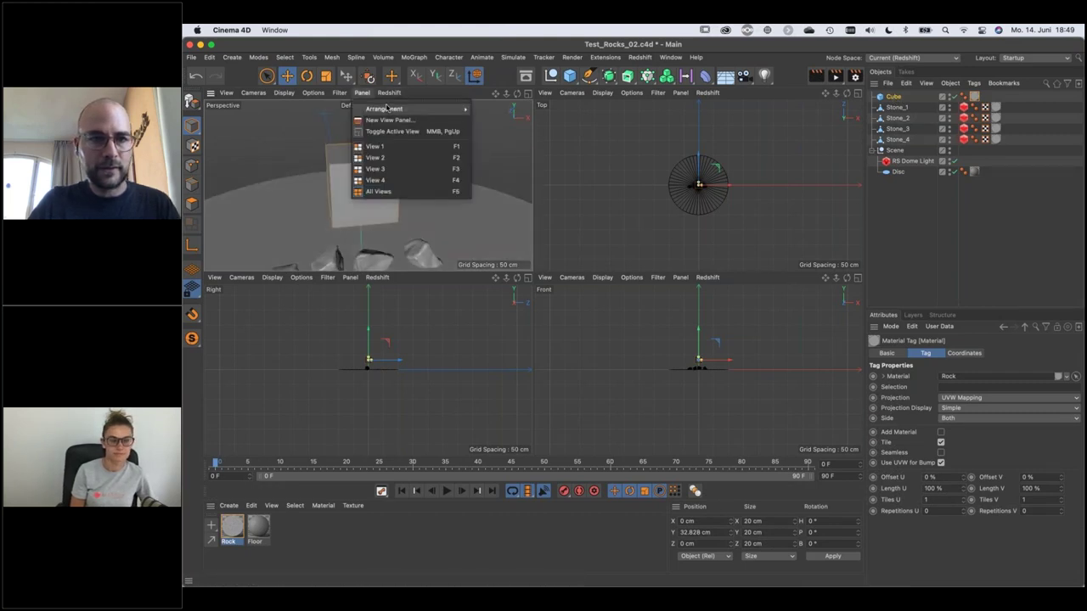
pyautogui.click(339, 93)
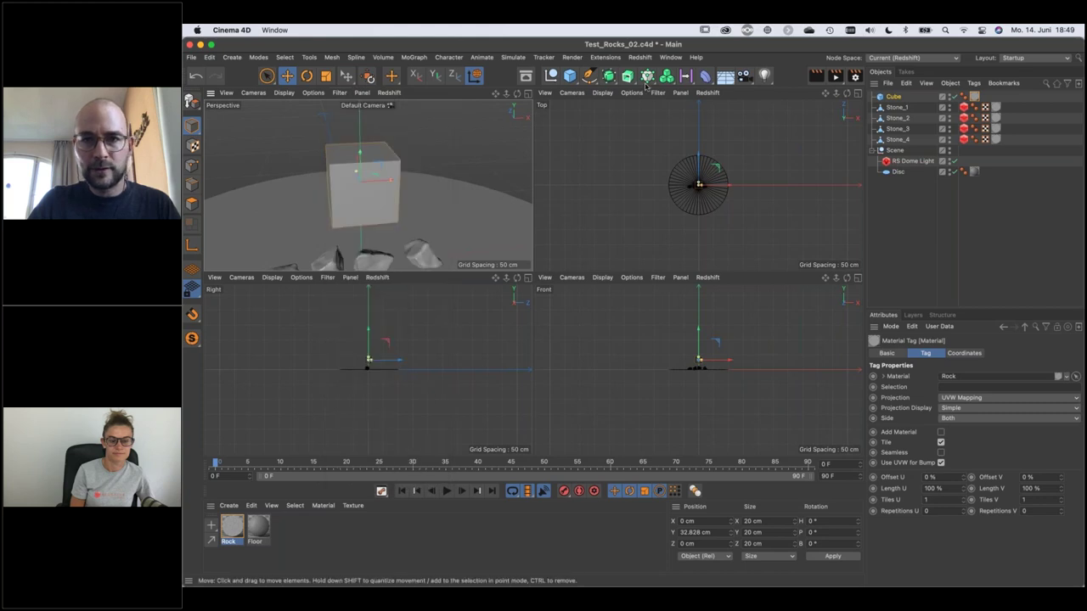
pyautogui.click(339, 94)
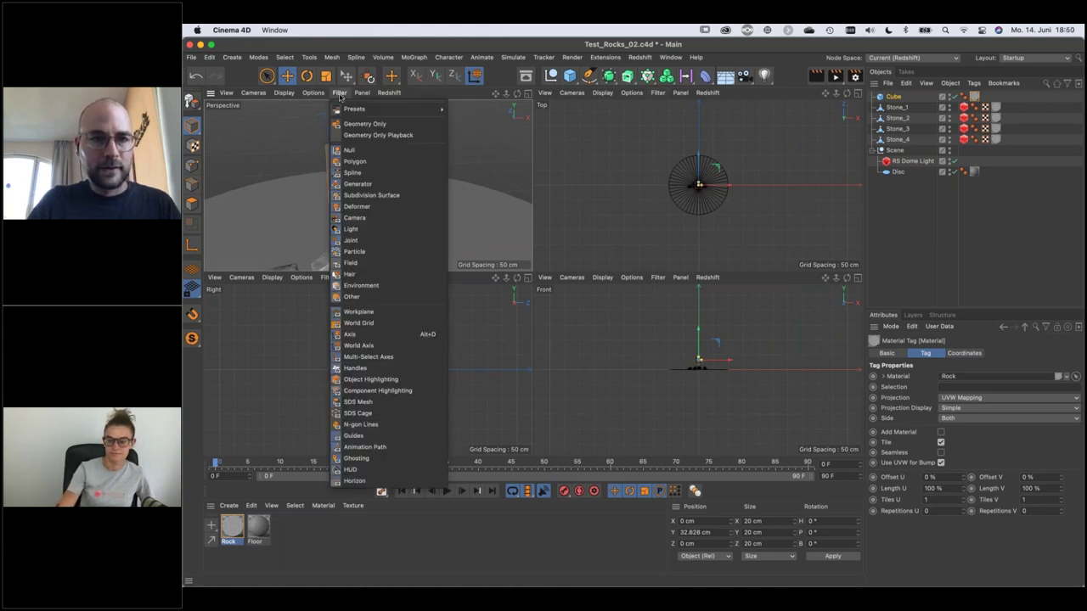
pyautogui.click(402, 94)
pyautogui.click(404, 110)
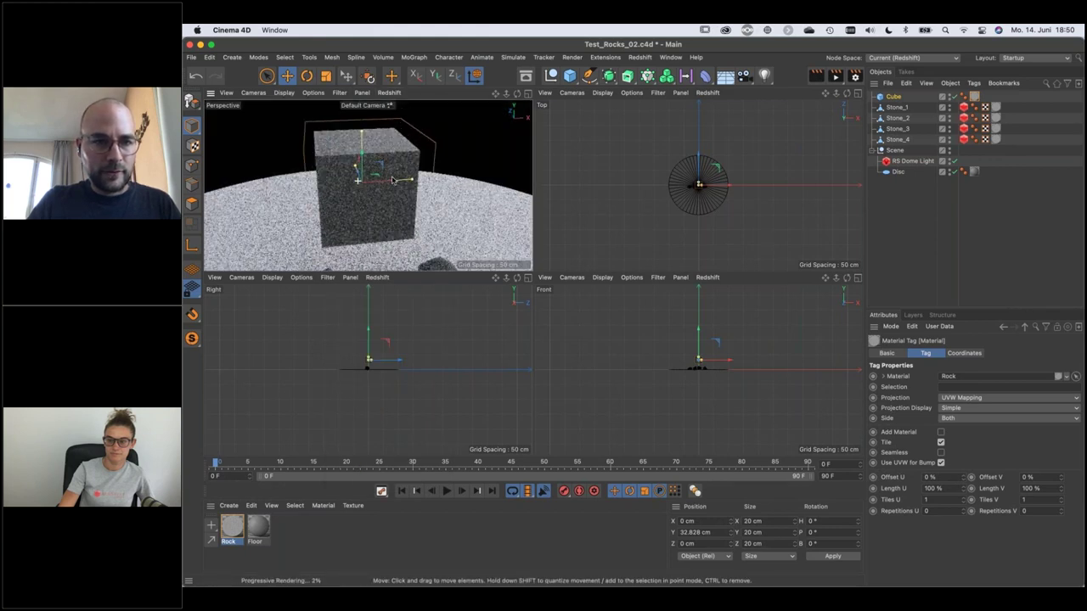
pyautogui.scroll(3, 393, 180)
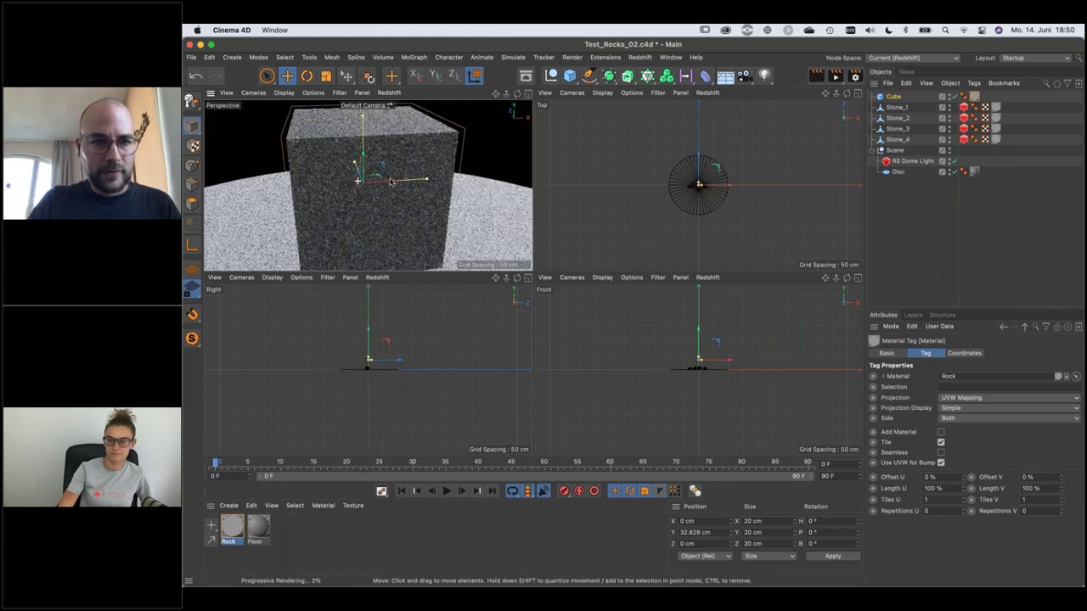
# Add a Voronoi Fracture as the parent of the cube.
pyautogui.click(896, 96)
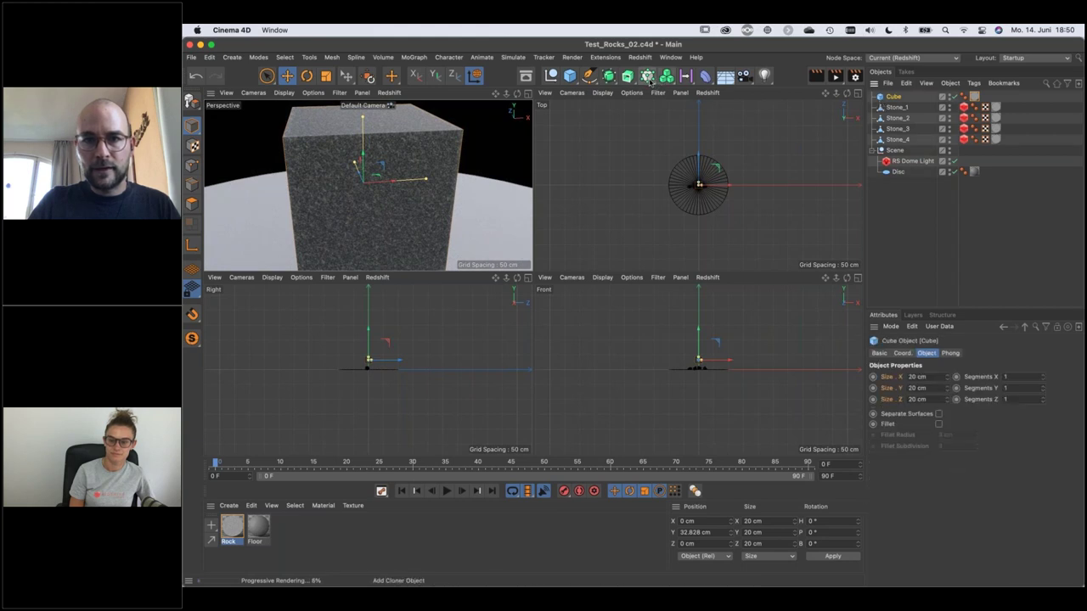
pyautogui.click(648, 76)
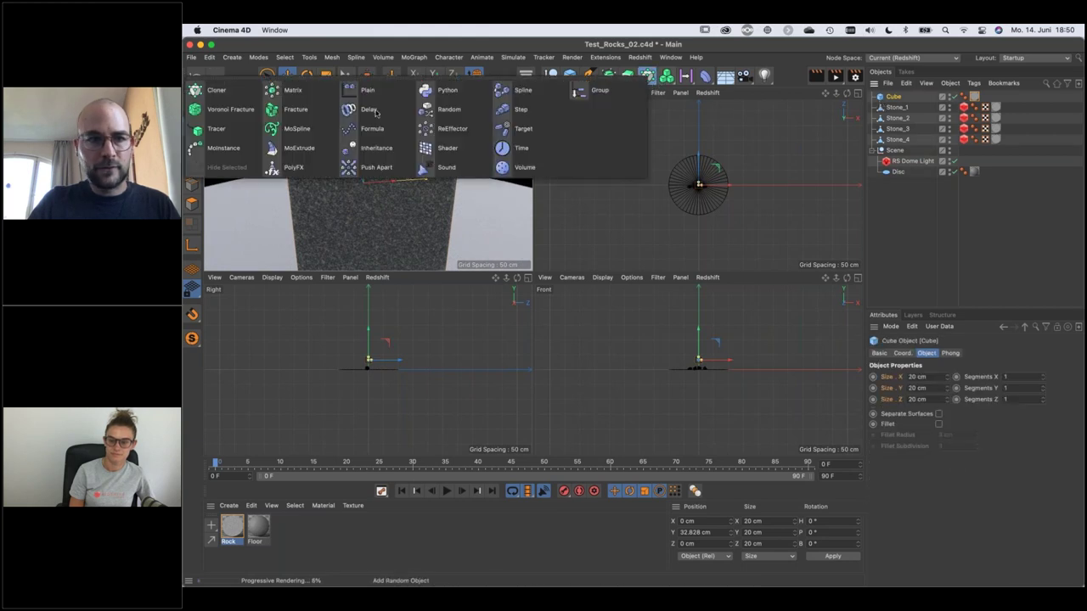
pyautogui.keyDown('alt'); pyautogui.click(223, 111); pyautogui.keyUp('alt')
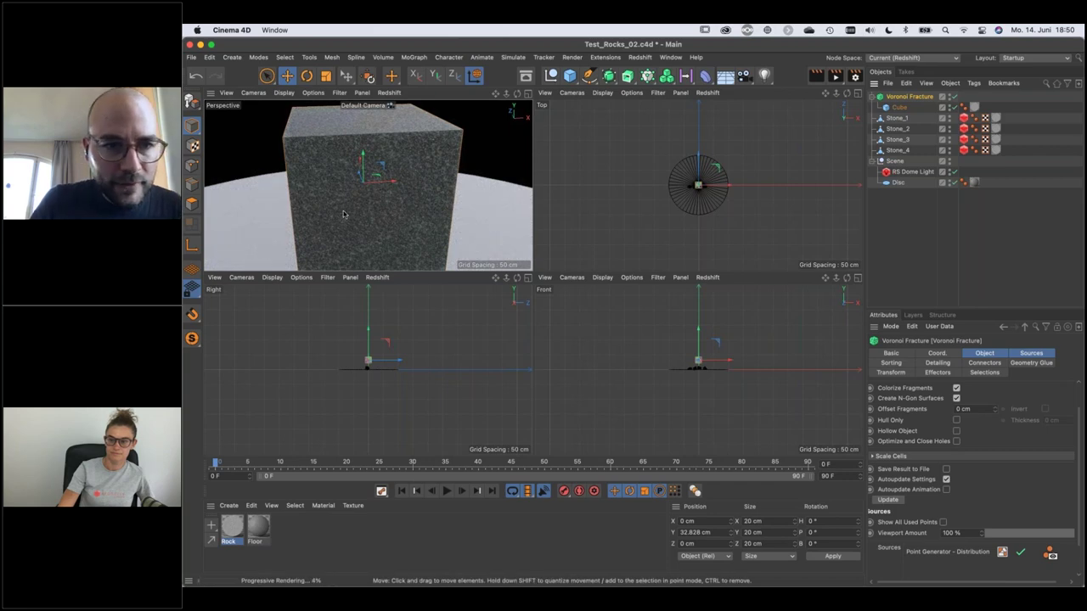
# Examine the Rock material on the fractured cube's faces close up and from a different angle.
pyautogui.scroll(5, 425, 174)
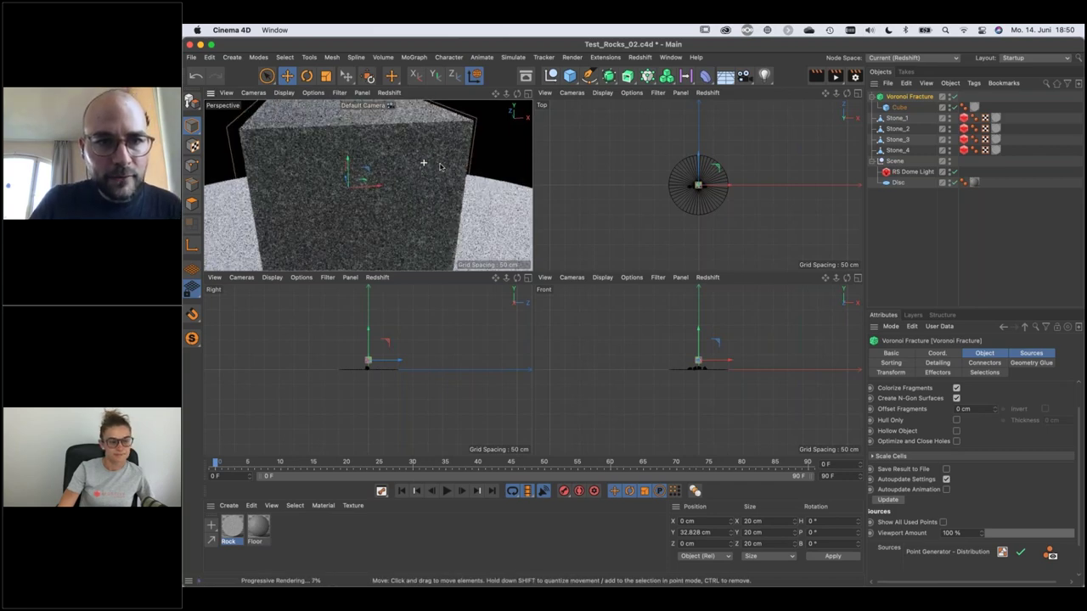
pyautogui.keyDown('alt'); pyautogui.moveTo(433, 187); pyautogui.dragTo(506, 228); pyautogui.keyUp('alt')
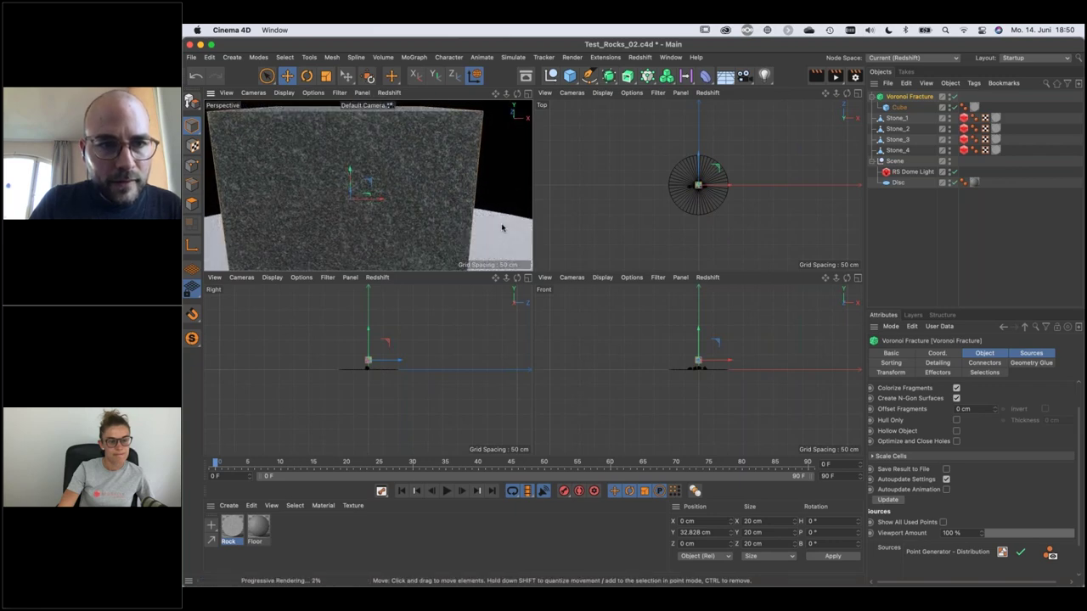
pyautogui.scroll(5, 402, 147)
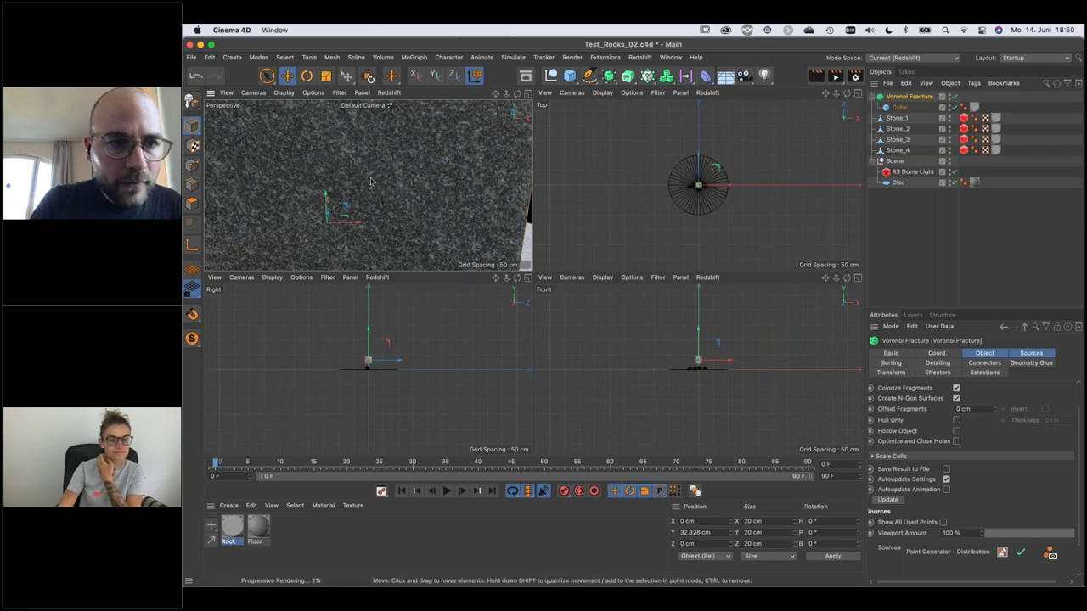
pyautogui.scroll(-5, 400, 190)
pyautogui.keyDown('alt'); pyautogui.moveTo(387, 199); pyautogui.dragTo(448, 194); pyautogui.keyUp('alt')
pyautogui.scroll(2, 428, 193)
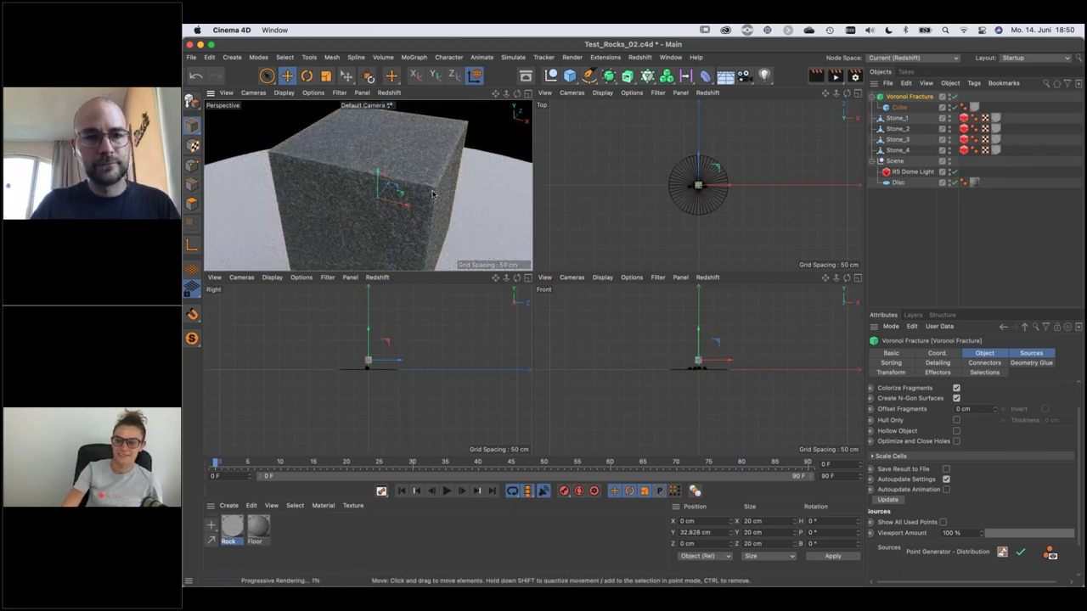
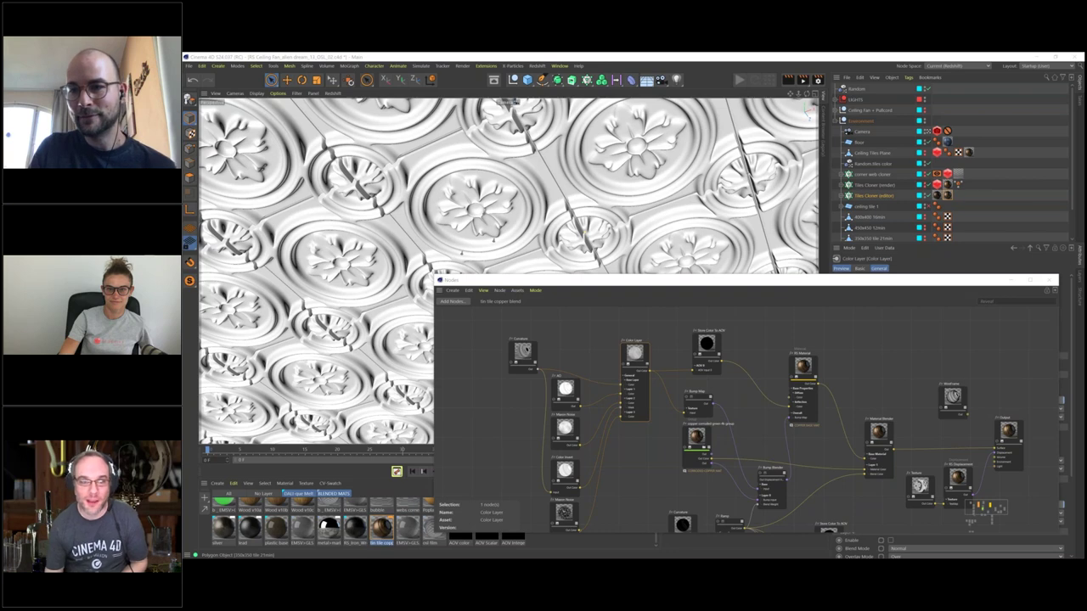
# Move the copper ceiling tile material's node window up over the viewport and show the settings of its RS Material and second-row Maxon Noise.
pyautogui.click(934, 352)
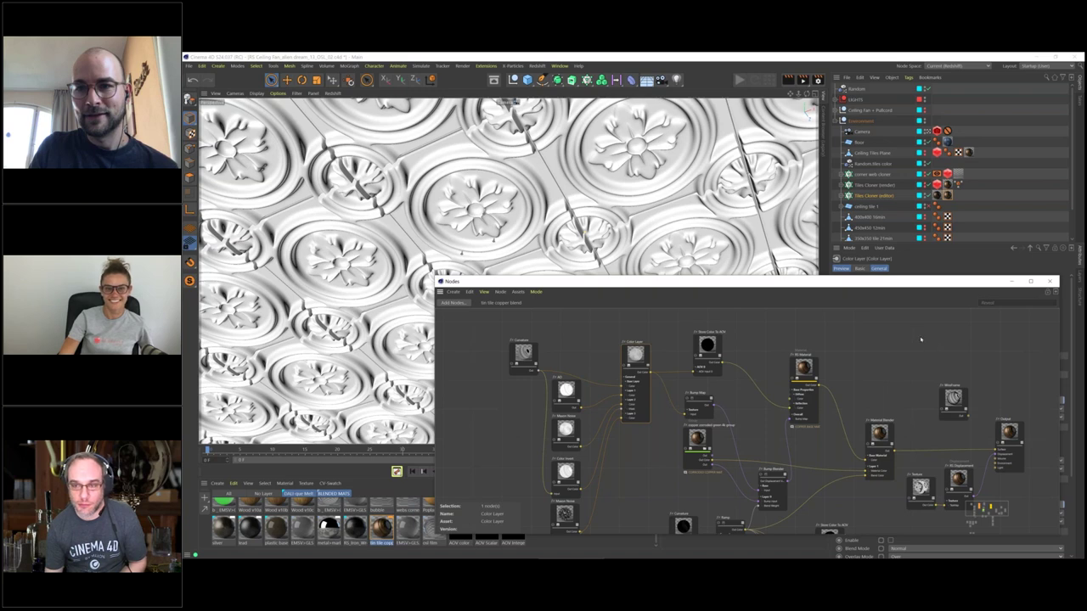
pyautogui.moveTo(897, 284); pyautogui.dragTo(805, 246)
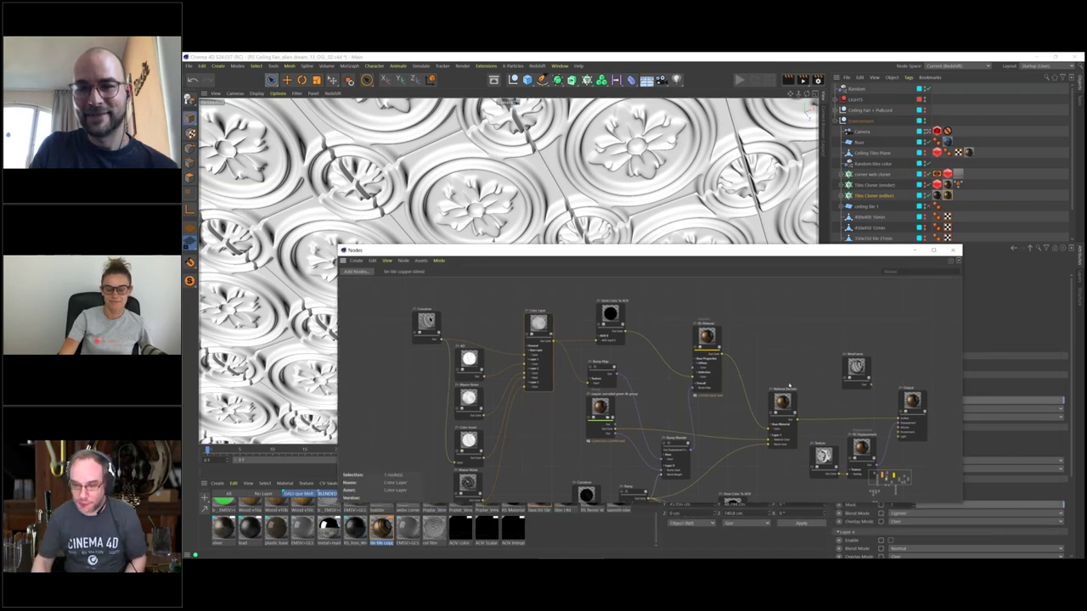
pyautogui.moveTo(799, 387); pyautogui.dragTo(778, 362, button='middle')
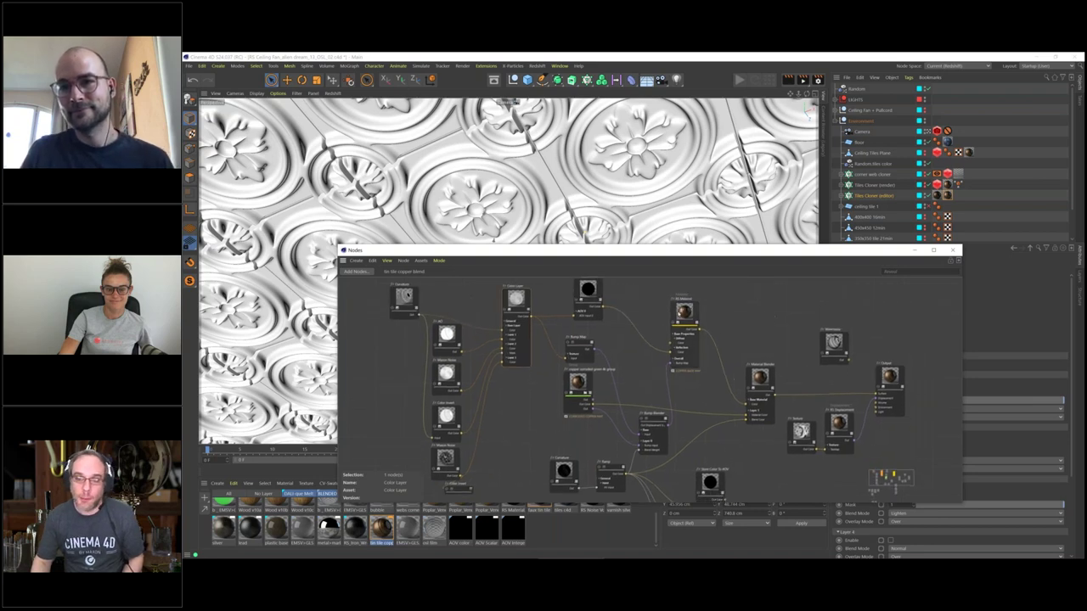
pyautogui.click(689, 334)
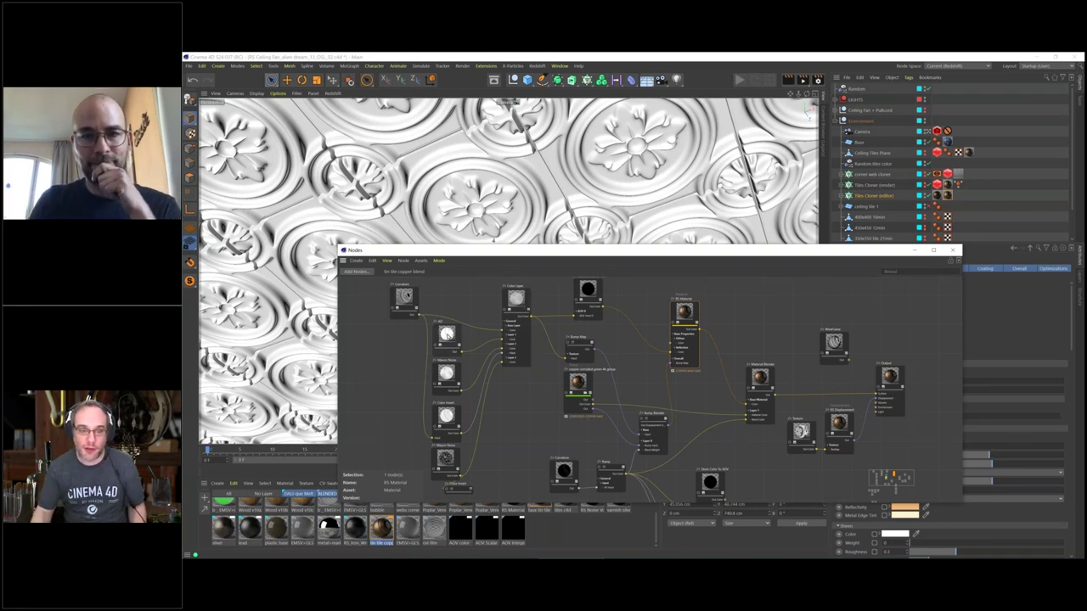
pyautogui.click(450, 382)
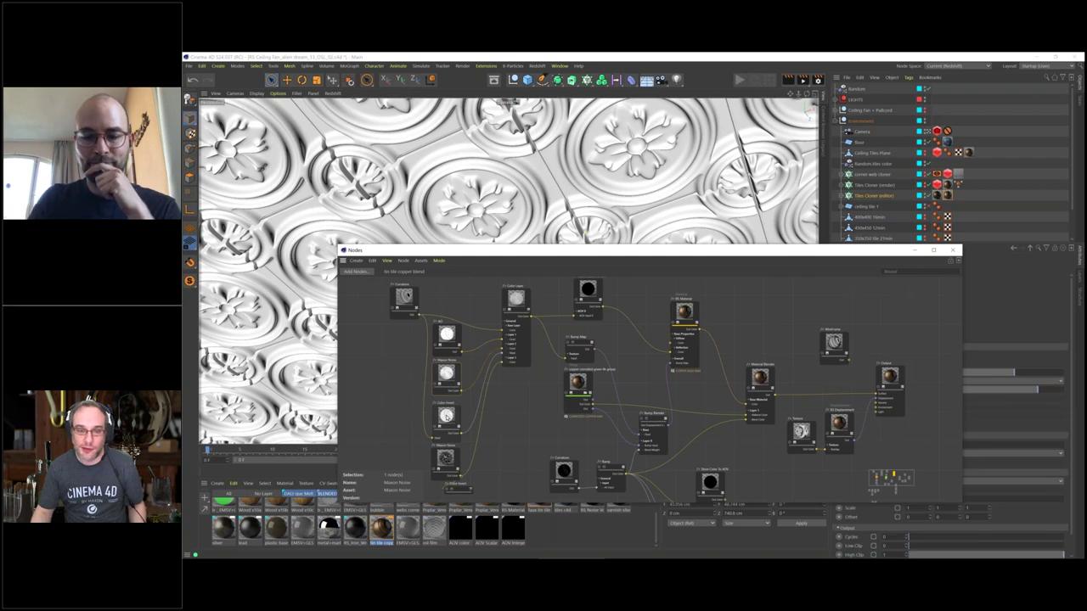
# Shift the node window downward and examine the AO and Curvature nodes and their connections into the Color Layer node.
pyautogui.click(445, 415)
pyautogui.moveTo(579, 254); pyautogui.dragTo(596, 289)
pyautogui.click(464, 368)
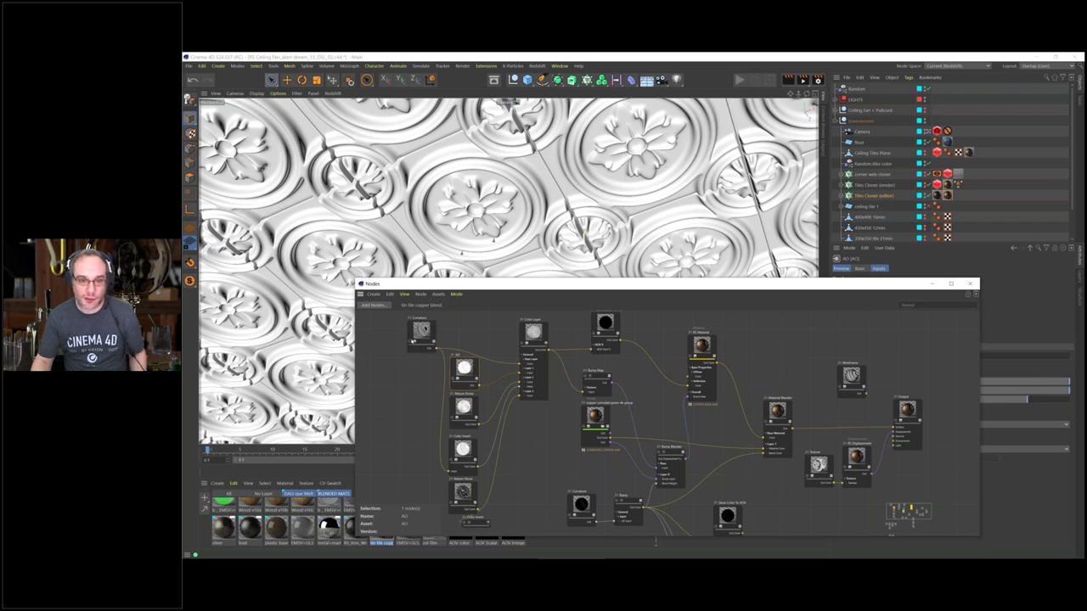
pyautogui.rightClick(416, 335)
pyautogui.click(395, 348)
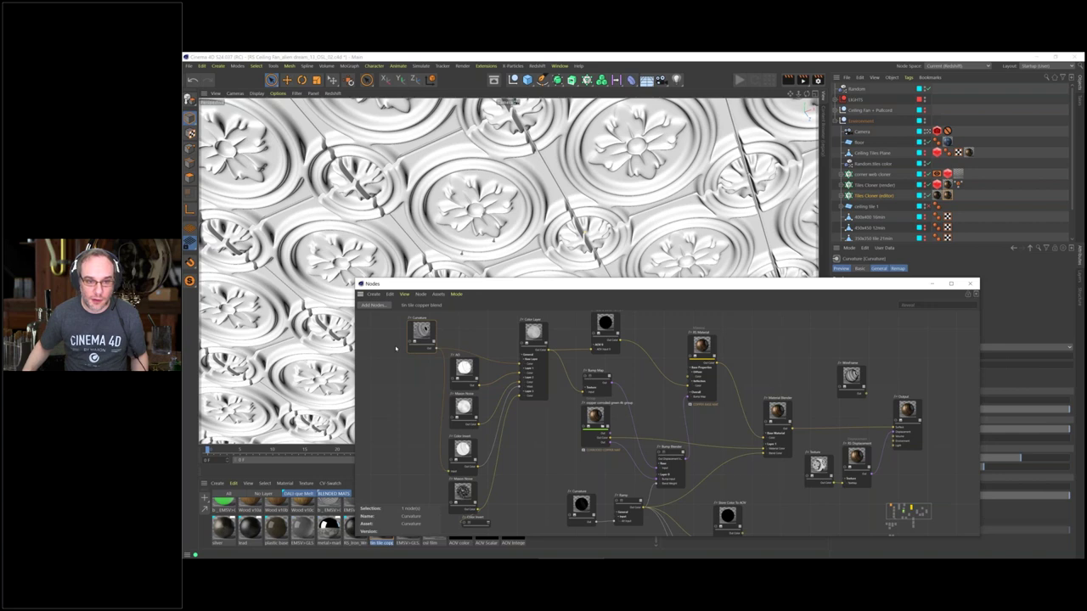
pyautogui.scroll(5, 413, 341)
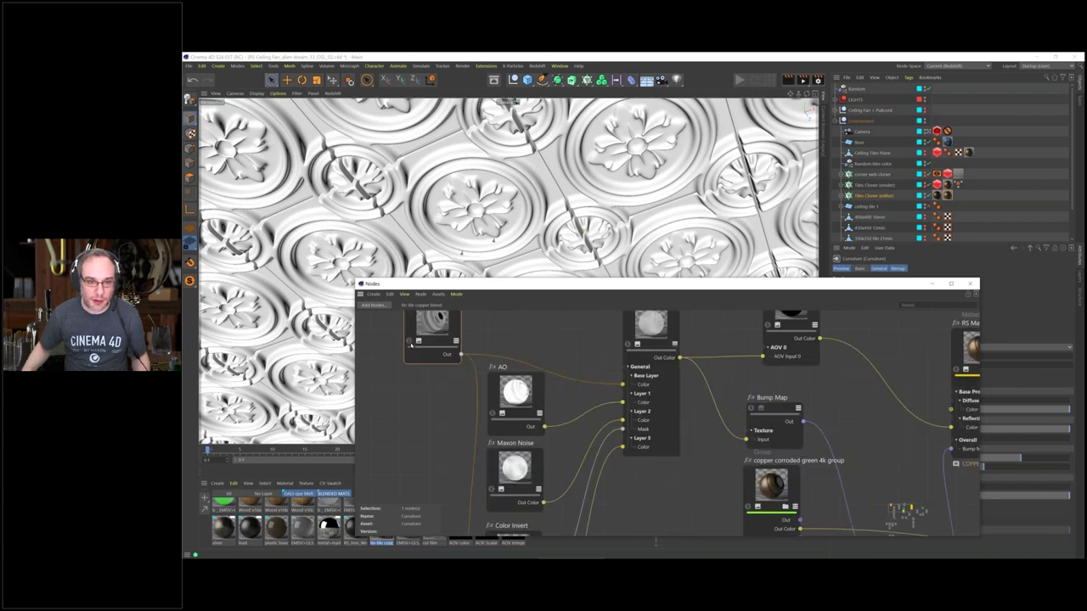
pyautogui.scroll(-5, 430, 399)
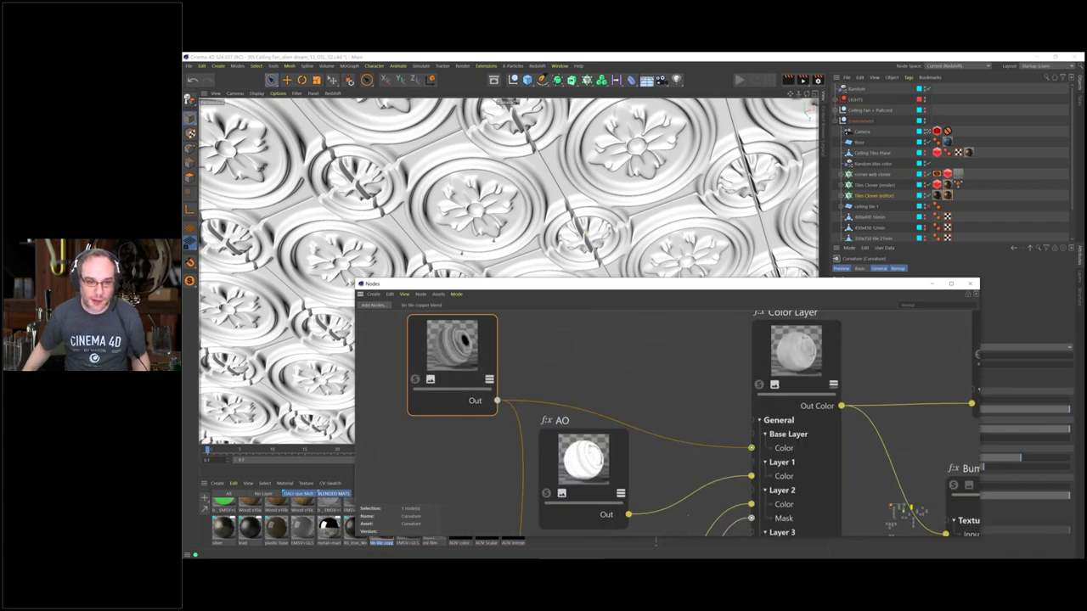
pyautogui.scroll(-1, 510, 408)
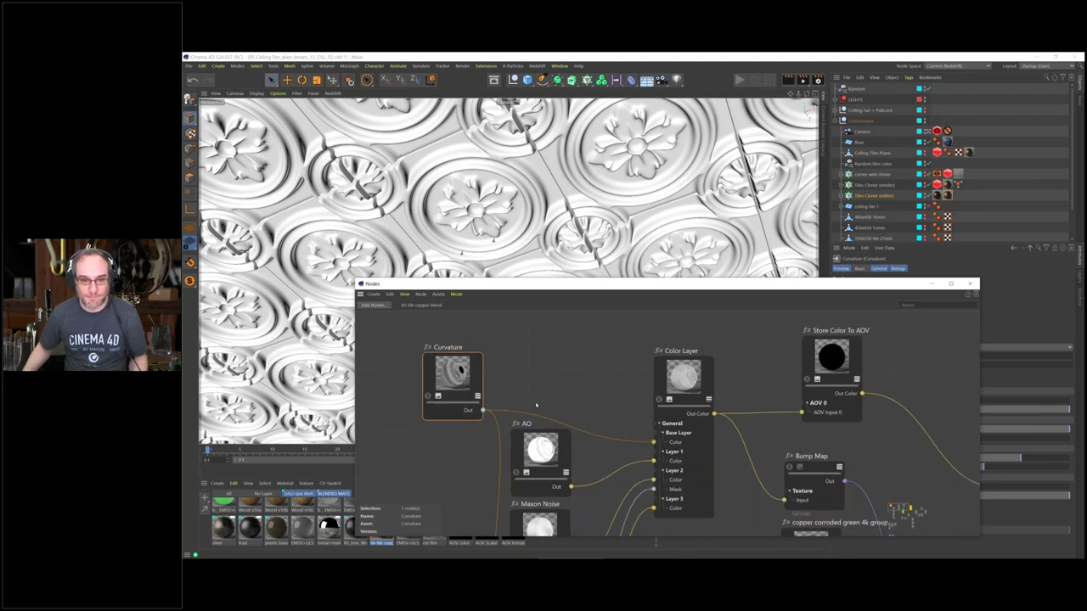
pyautogui.moveTo(538, 383); pyautogui.dragTo(515, 371)
pyautogui.scroll(-5, 515, 373)
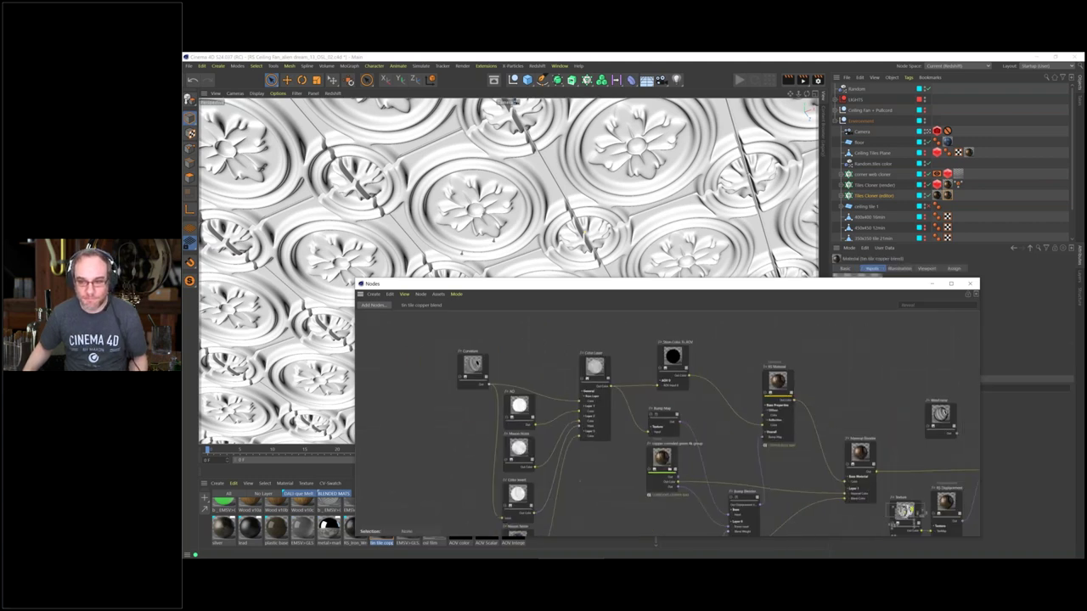
pyautogui.scroll(-4, 557, 387)
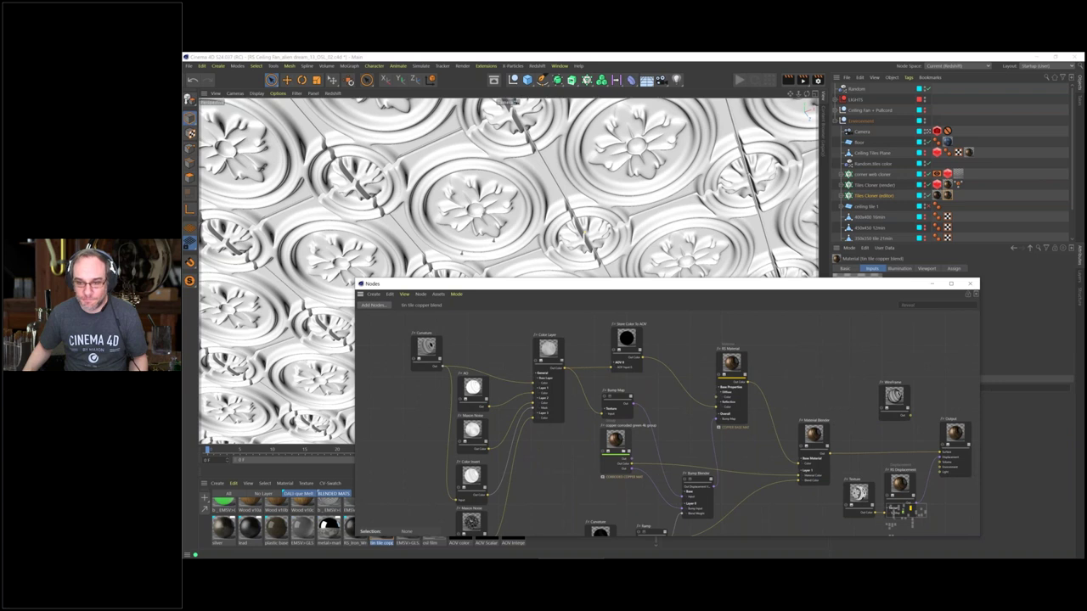
# Solo the Curvature node and start the Redshift IPR in the perspective view.
pyautogui.click(422, 296)
pyautogui.click(459, 356)
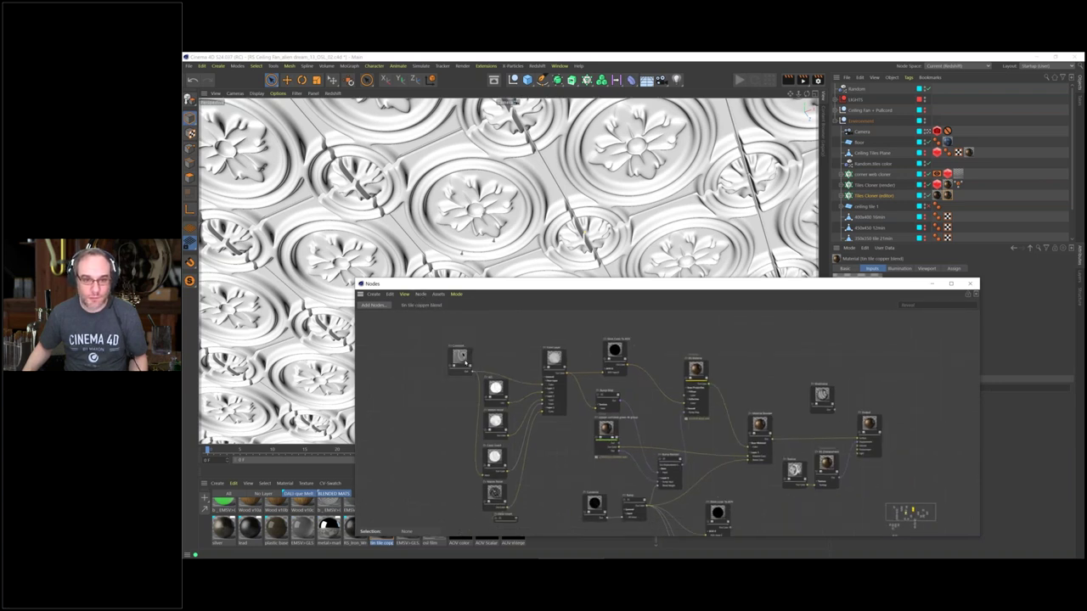
pyautogui.click(461, 358)
pyautogui.click(421, 296)
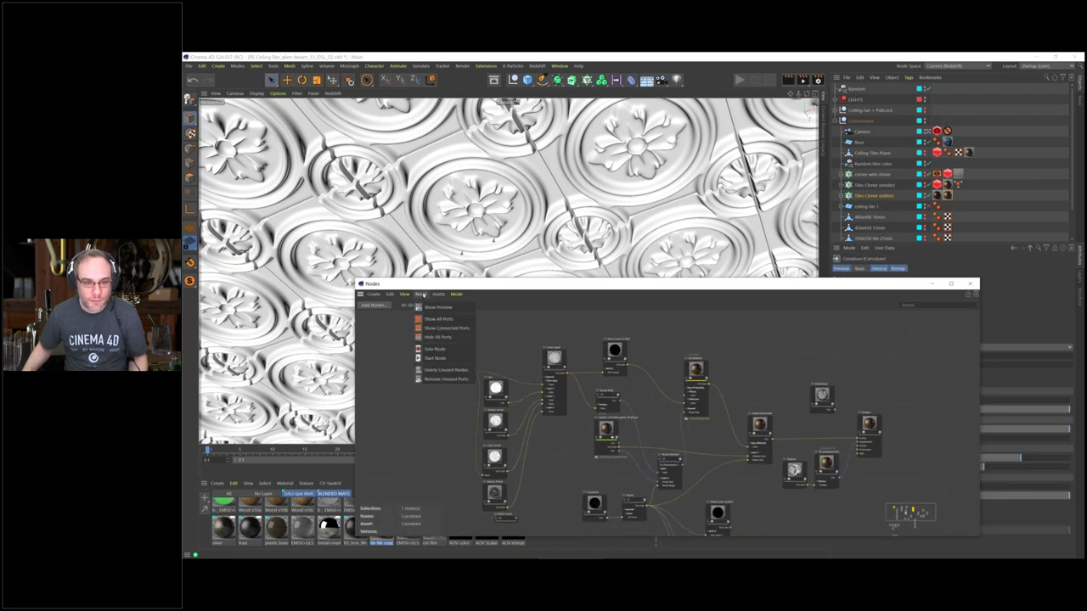
pyautogui.click(435, 349)
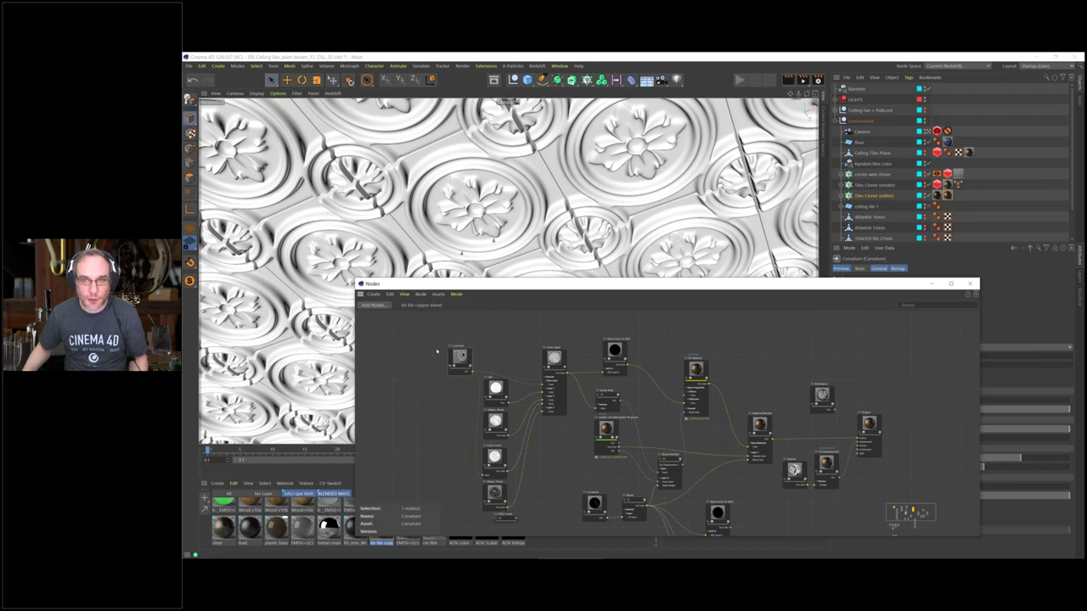
pyautogui.click(739, 79)
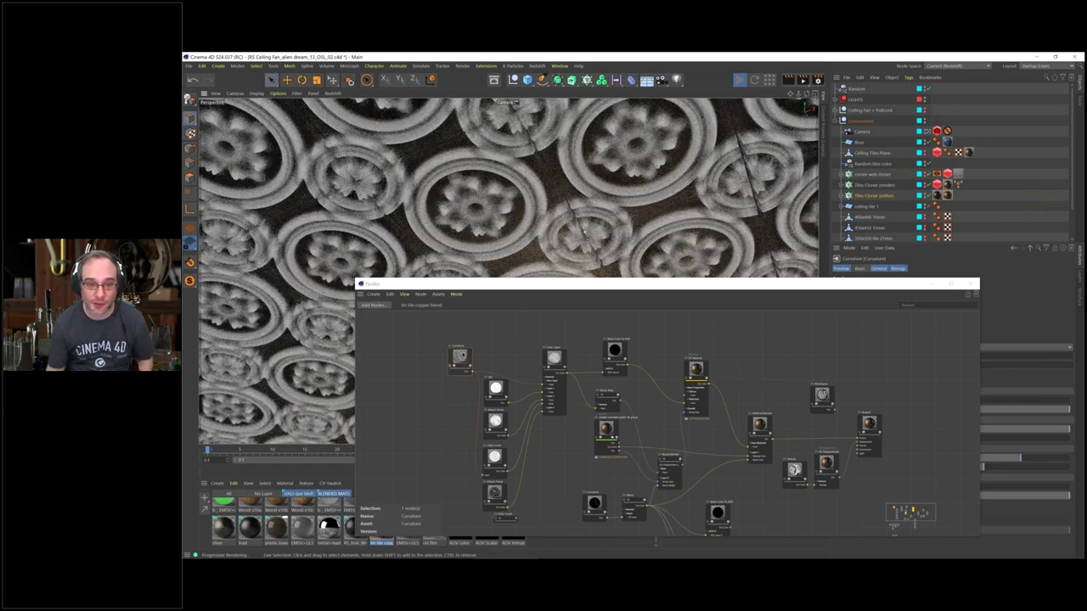
# Move the node window off the render and solo the AO node.
pyautogui.click(614, 350)
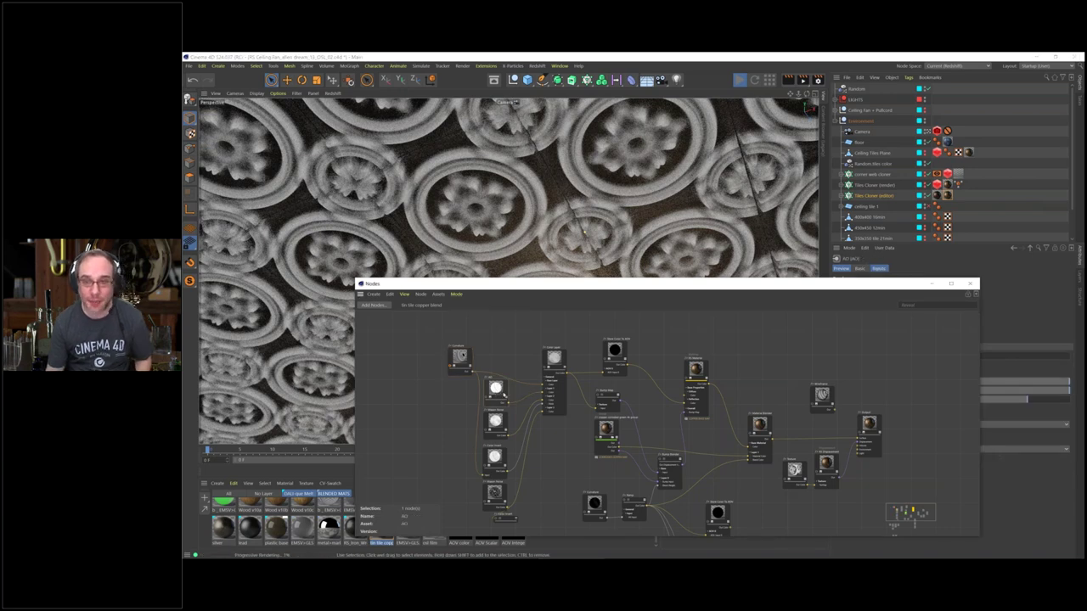
pyautogui.moveTo(686, 291)
pyautogui.mouseDown()
pyautogui.moveTo(517, 300)
pyautogui.moveTo(708, 308)
pyautogui.moveTo(571, 307)
pyautogui.moveTo(580, 316)
pyautogui.moveTo(696, 309)
pyautogui.mouseUp()
pyautogui.click(538, 318)
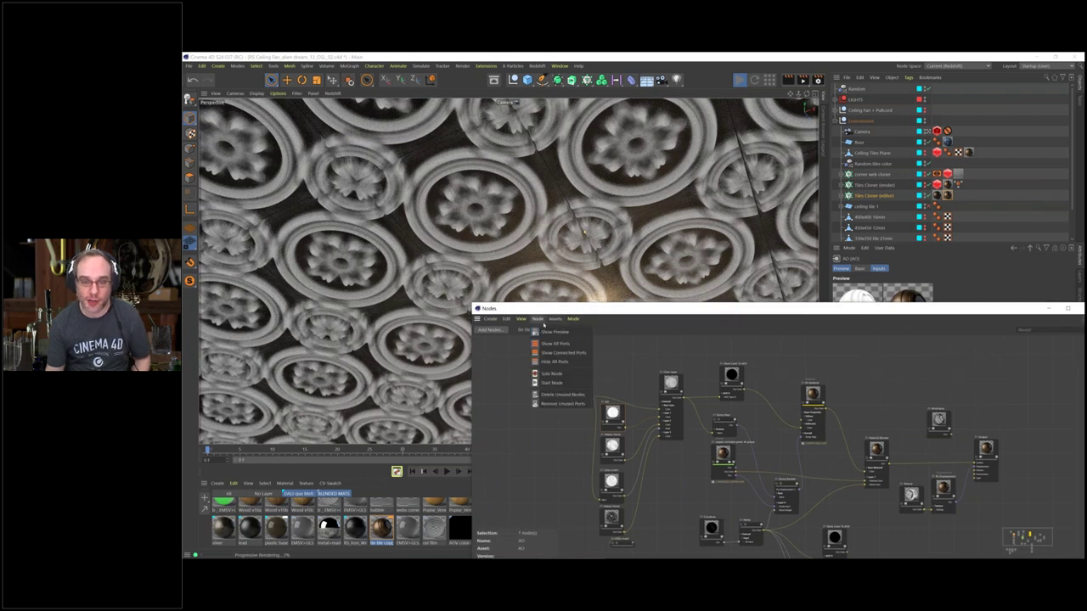
pyautogui.click(547, 375)
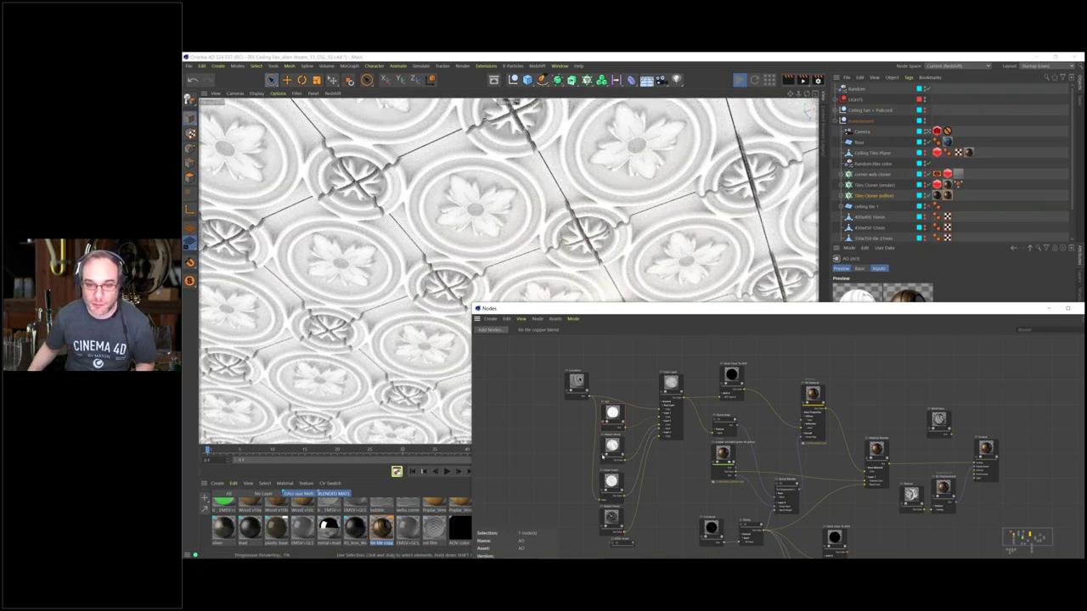
# Solo the Maxon Noise node below AO and uncover its settings and the render by moving the node window.
pyautogui.click(611, 516)
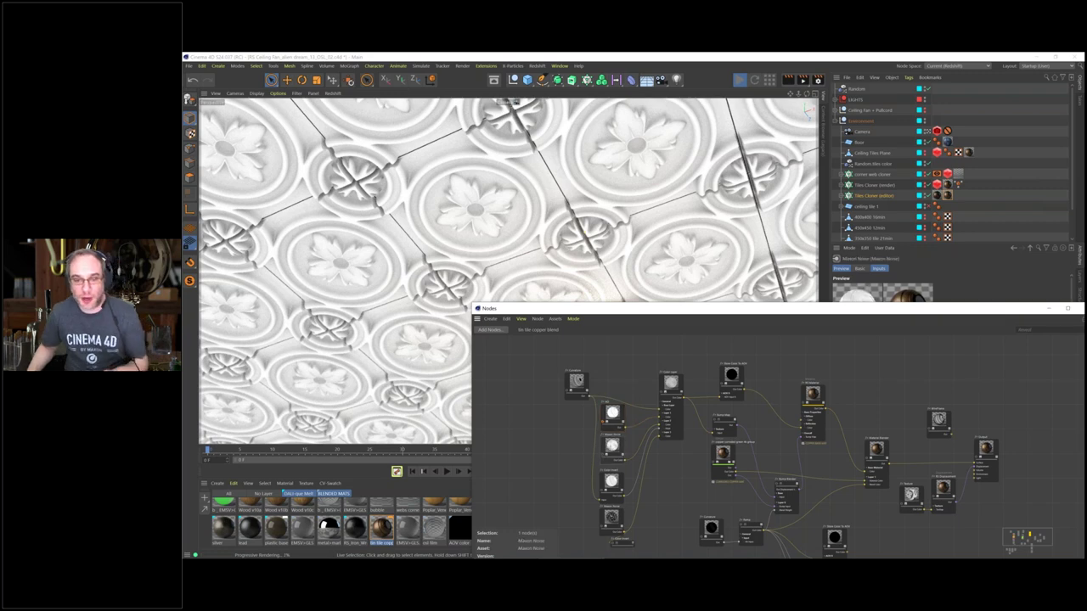
pyautogui.click(537, 320)
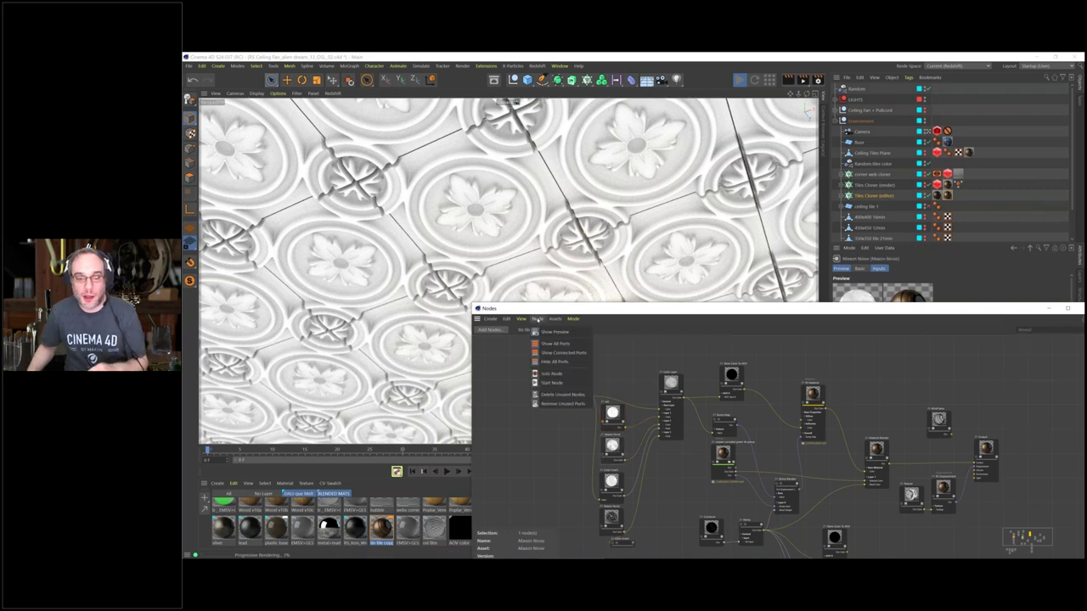
pyautogui.click(552, 374)
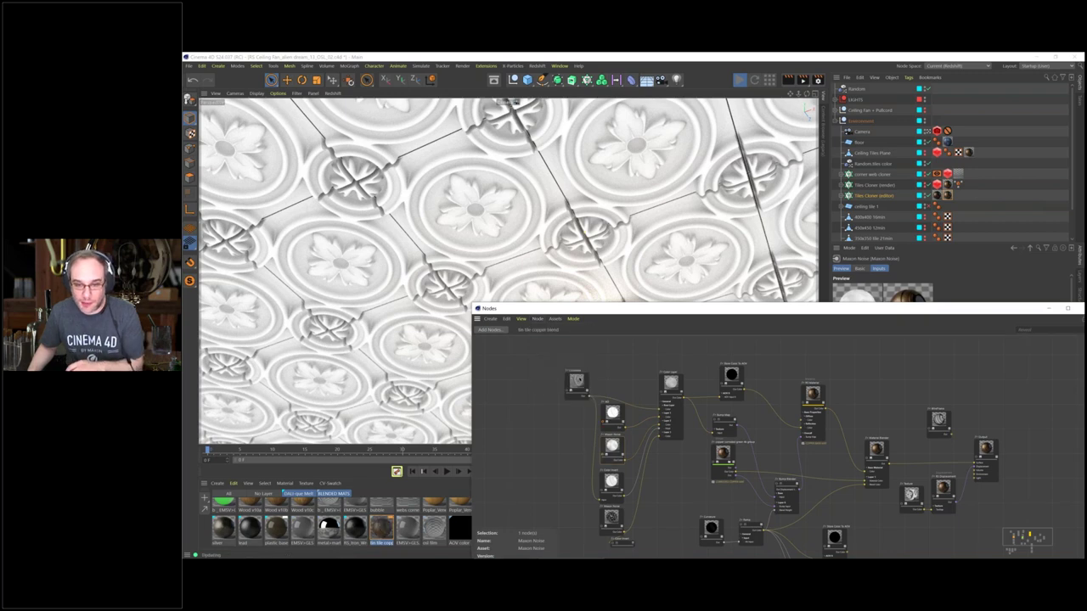
pyautogui.moveTo(789, 311); pyautogui.dragTo(498, 373)
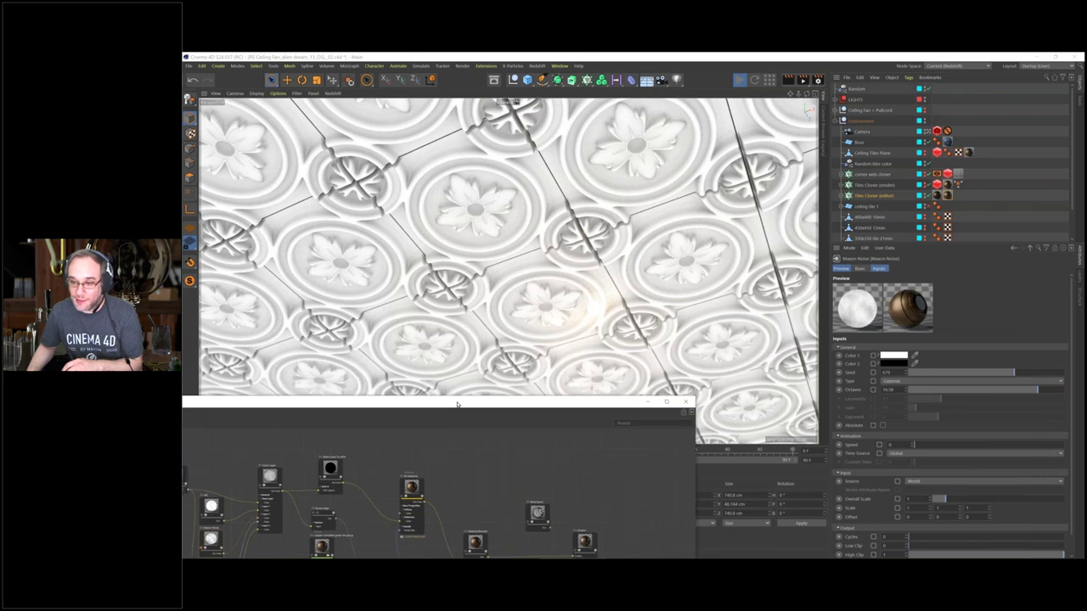
pyautogui.moveTo(470, 404); pyautogui.dragTo(477, 402)
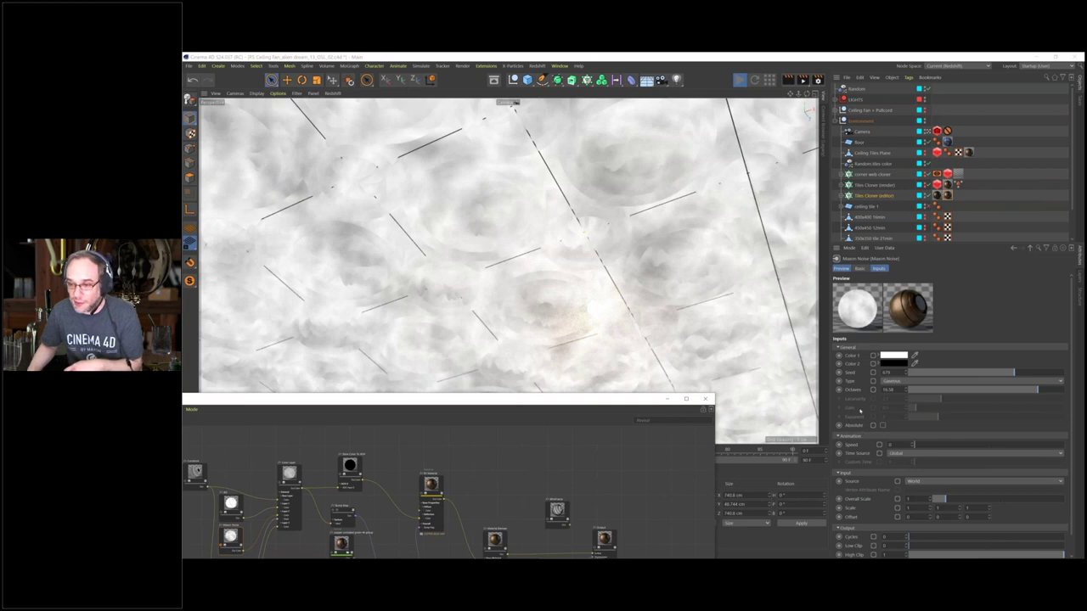
pyautogui.scroll(-1, 860, 411)
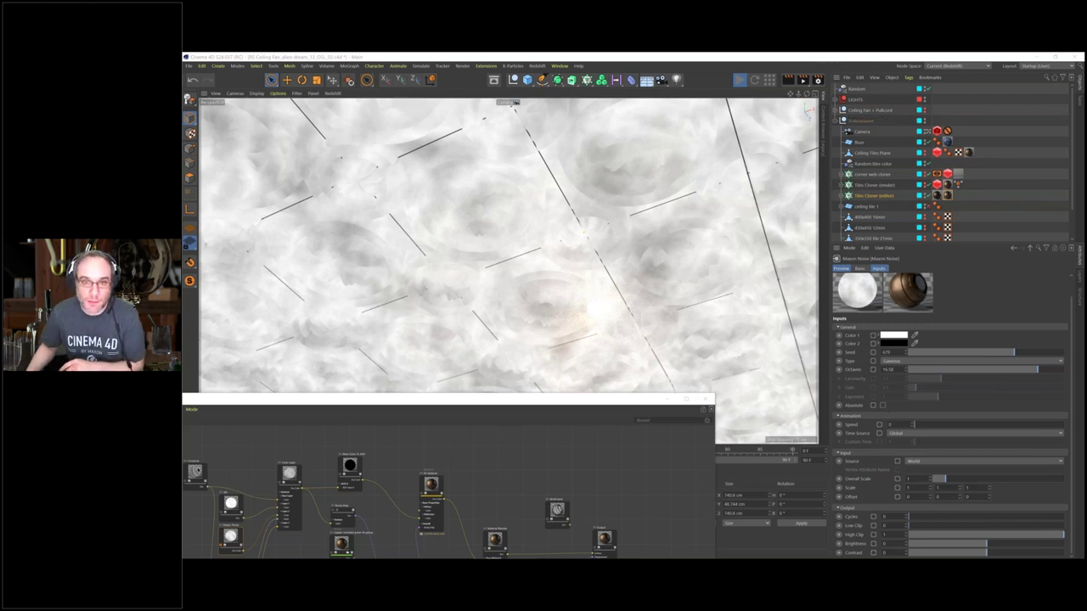
# Bring the node window back up and solo the Color Invert node, followed by the Maxon Noise node below it.
pyautogui.moveTo(464, 403); pyautogui.dragTo(574, 316)
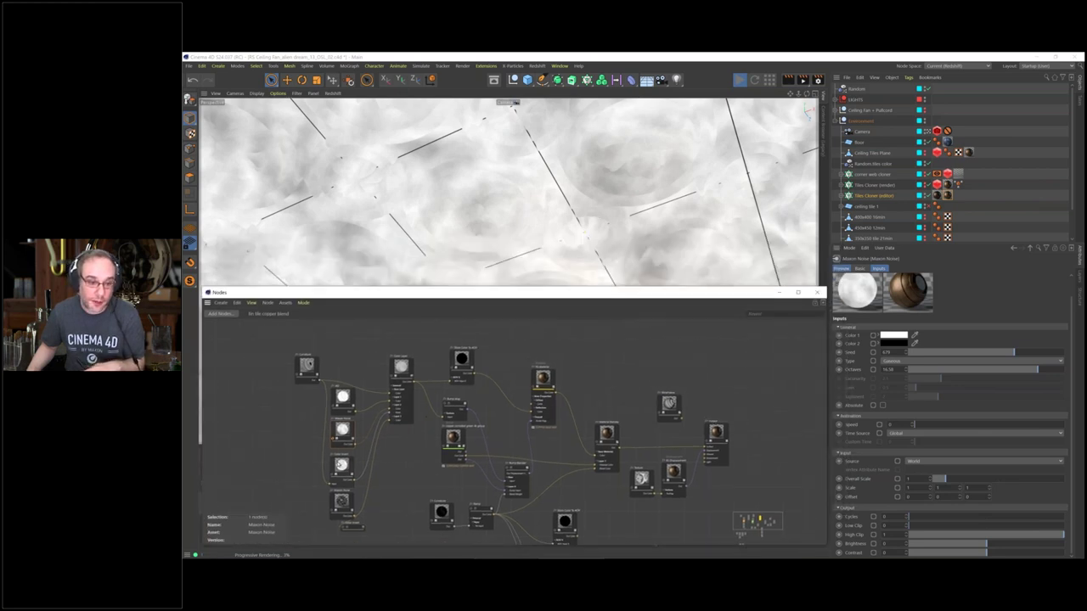
pyautogui.click(338, 463)
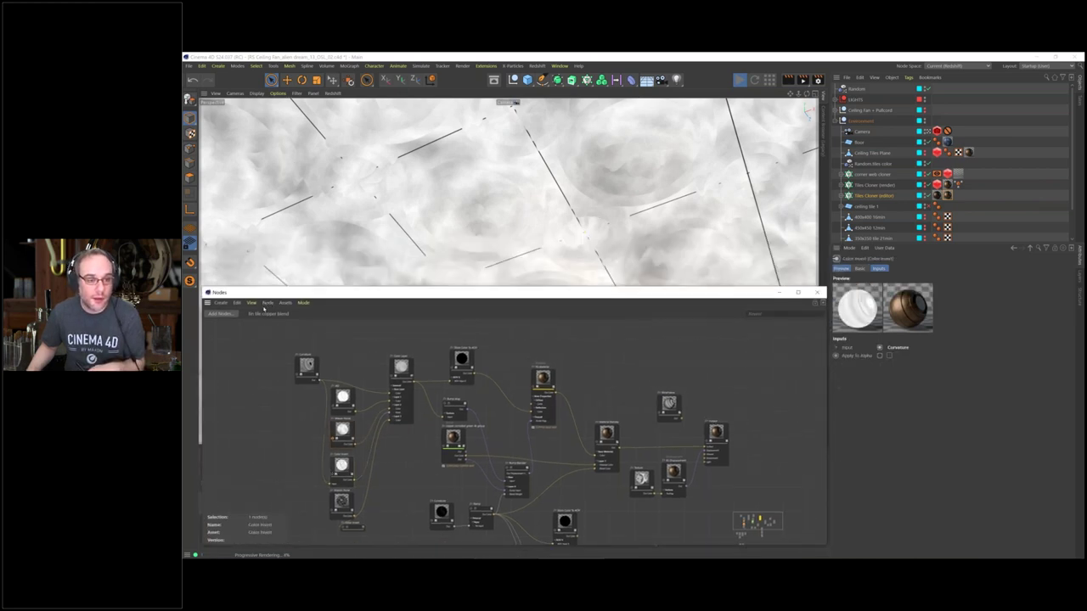
pyautogui.click(268, 302)
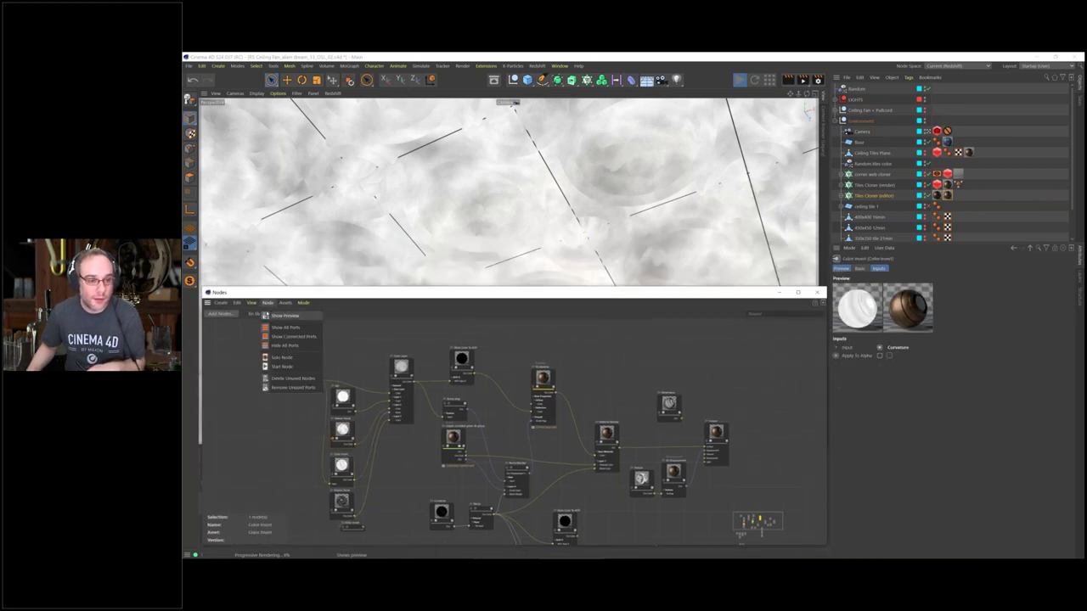
pyautogui.click(280, 357)
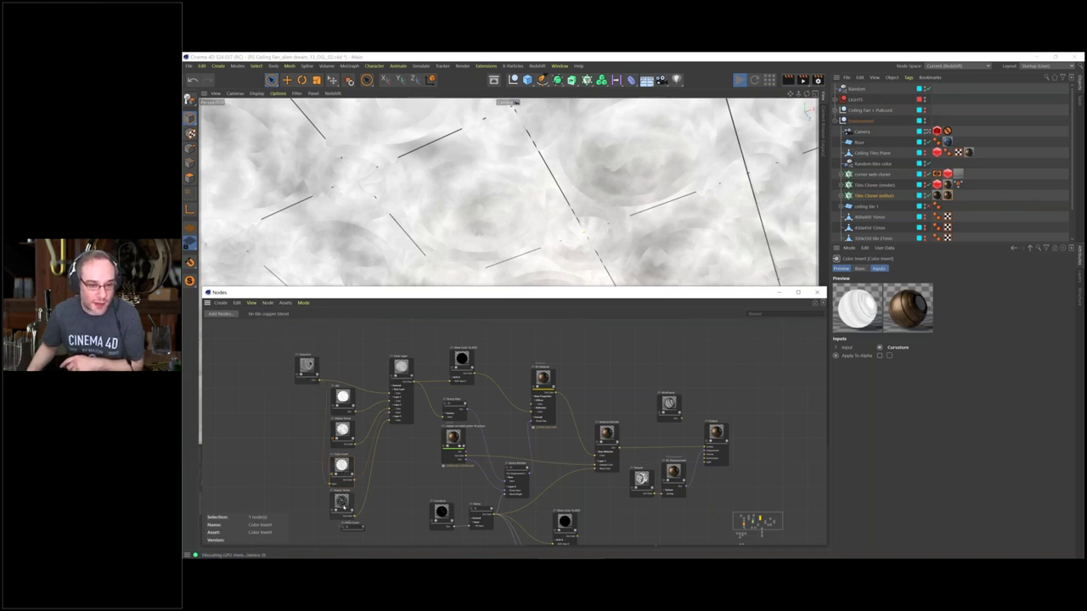
pyautogui.click(306, 365)
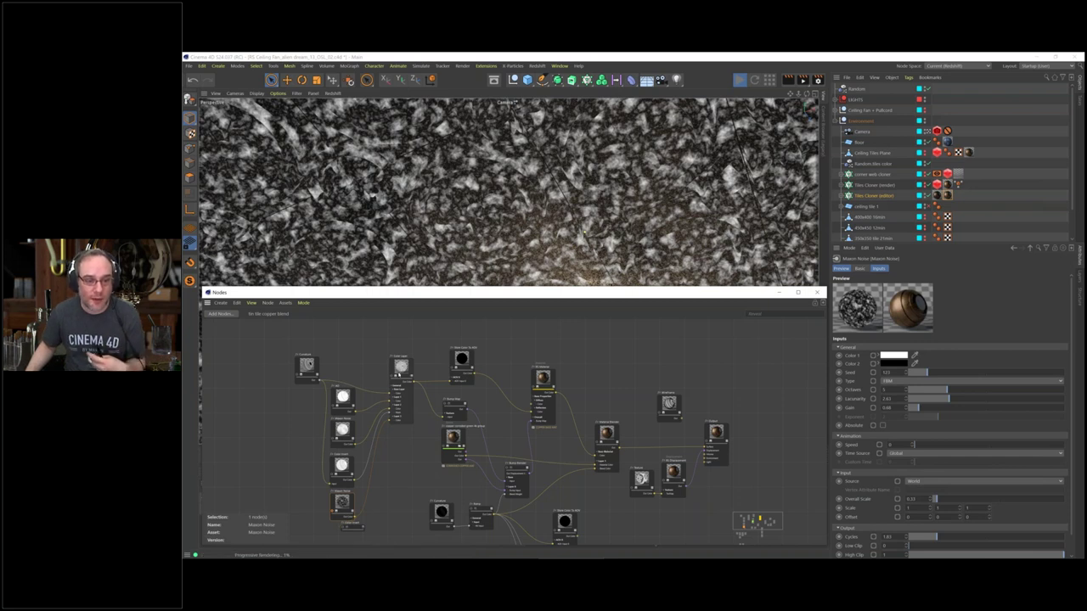
# Solo the Color Layer node and lower the node window to examine the blended mask on the ceiling tiles.
pyautogui.click(401, 368)
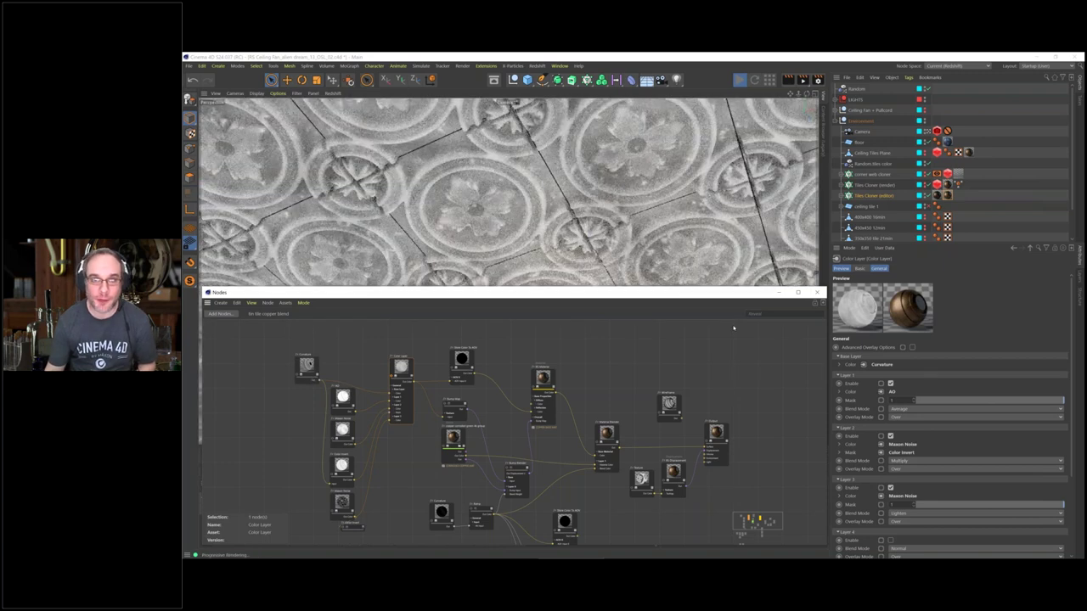
pyautogui.moveTo(688, 292); pyautogui.dragTo(735, 379)
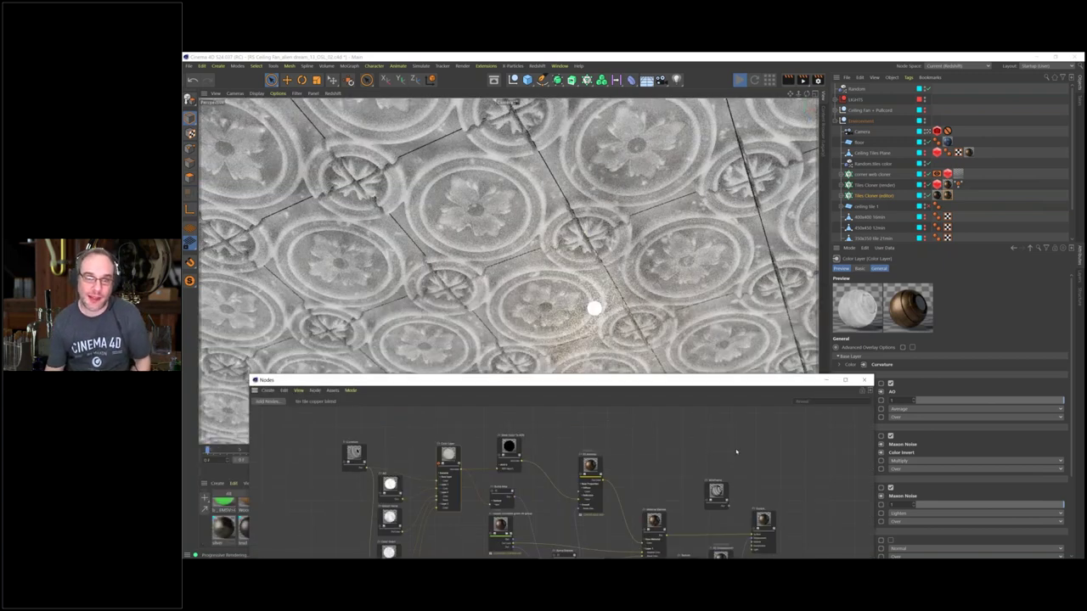
pyautogui.moveTo(736, 452); pyautogui.dragTo(751, 452)
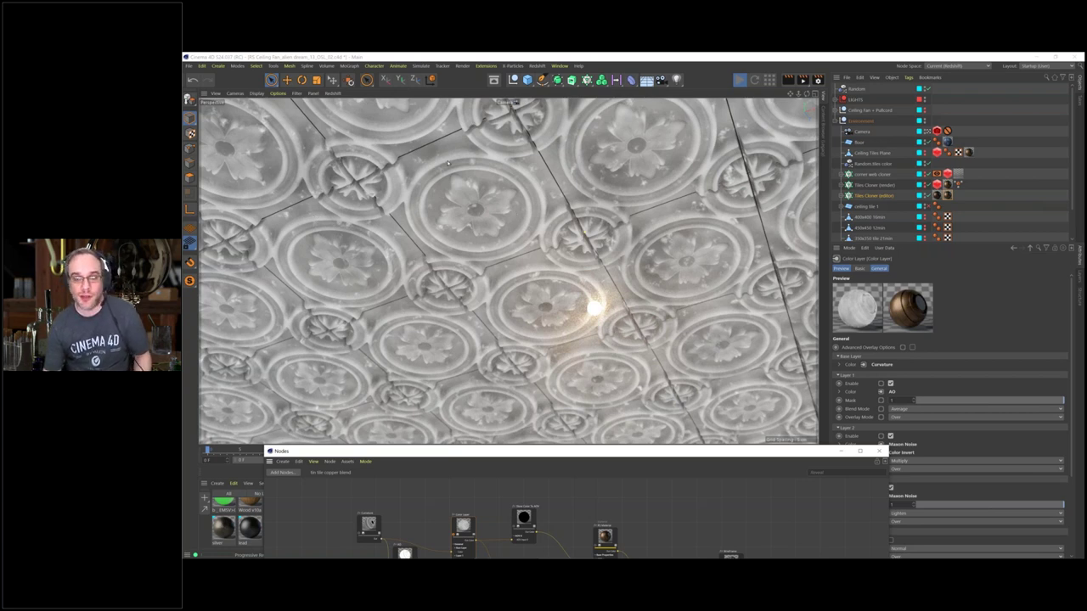
# Solo the RS Material node and clear the node window away from the rendered copper tiles.
pyautogui.moveTo(686, 451); pyautogui.dragTo(663, 301)
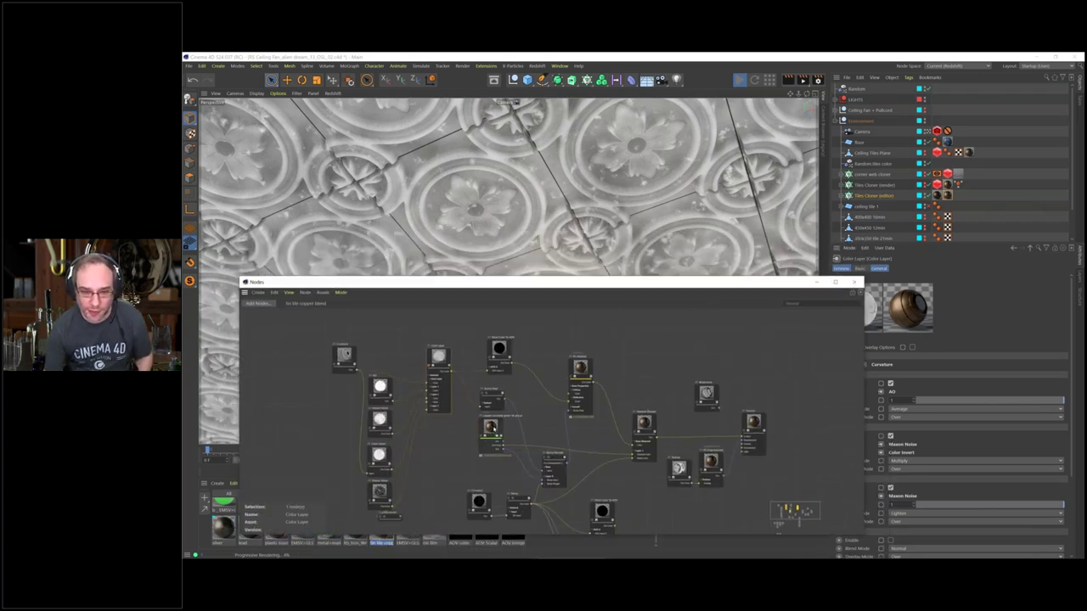
pyautogui.click(511, 487)
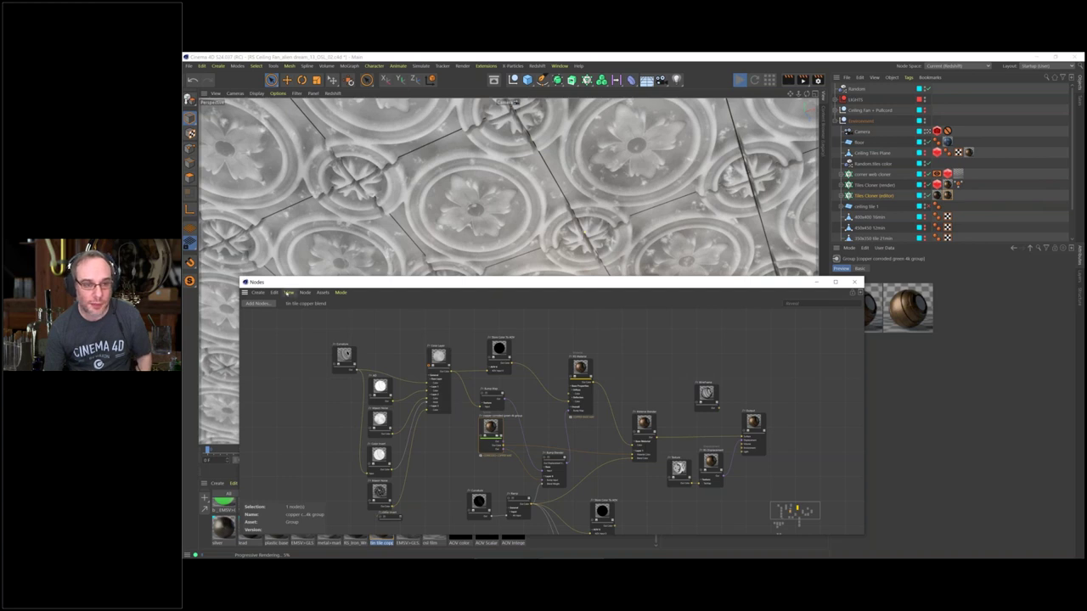
pyautogui.click(289, 292)
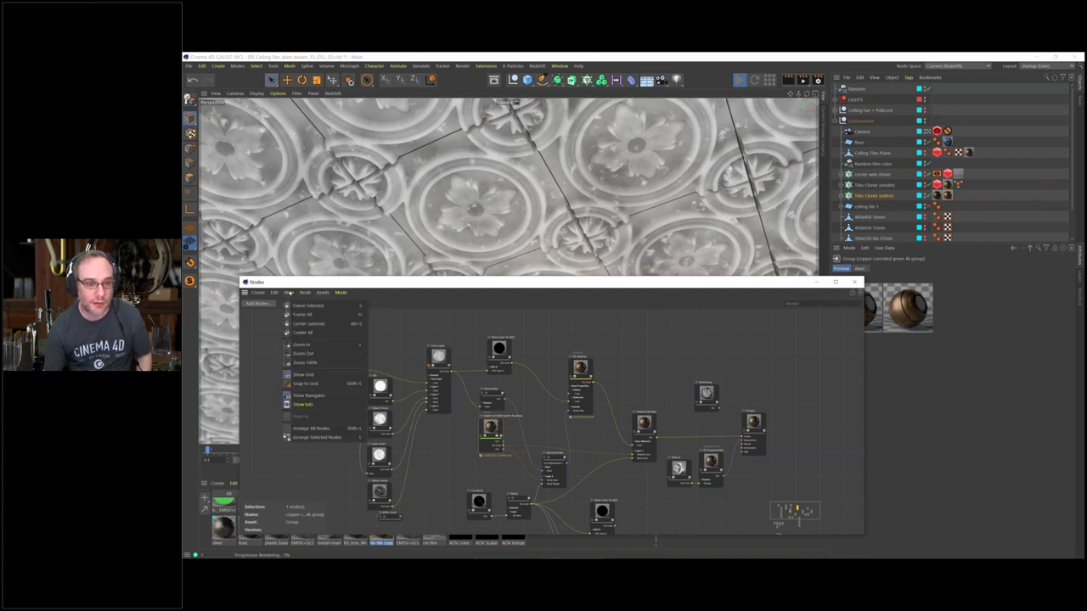
pyautogui.click(526, 367)
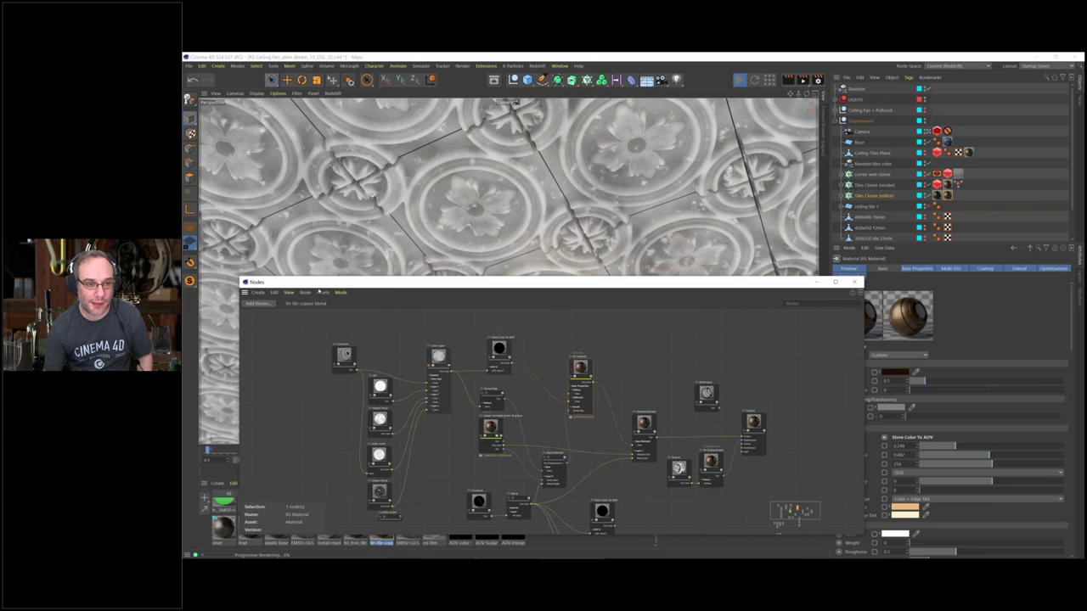
pyautogui.click(288, 292)
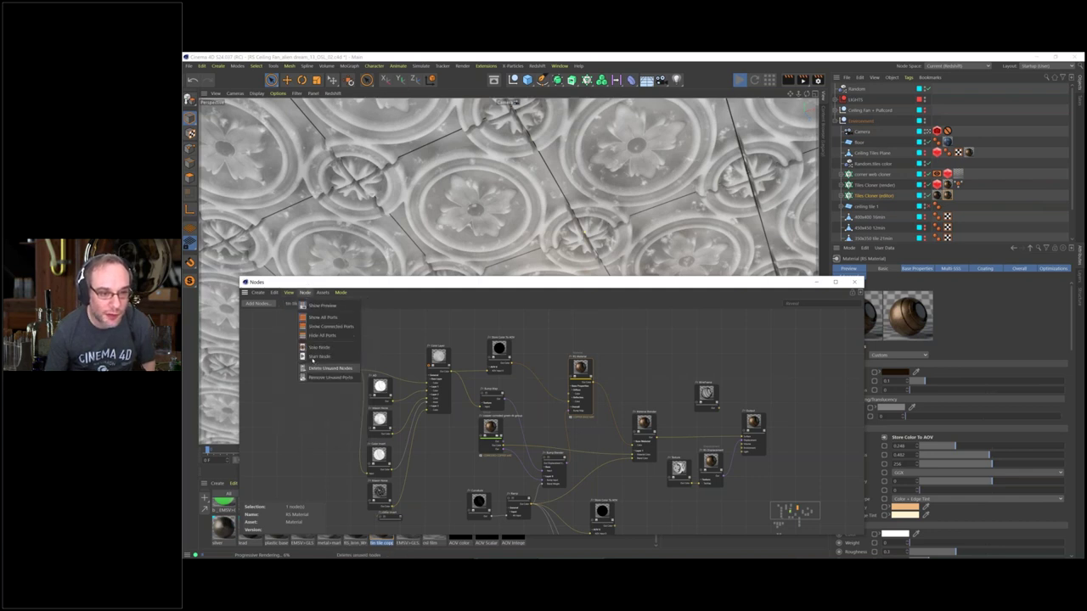
pyautogui.press('Escape')
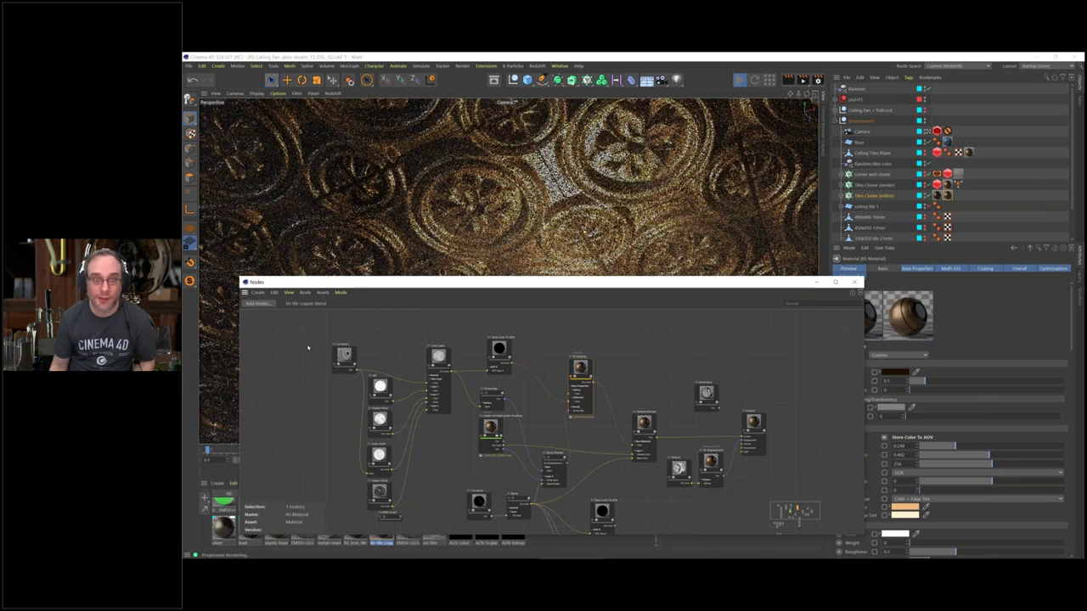
pyautogui.moveTo(592, 287); pyautogui.dragTo(605, 437)
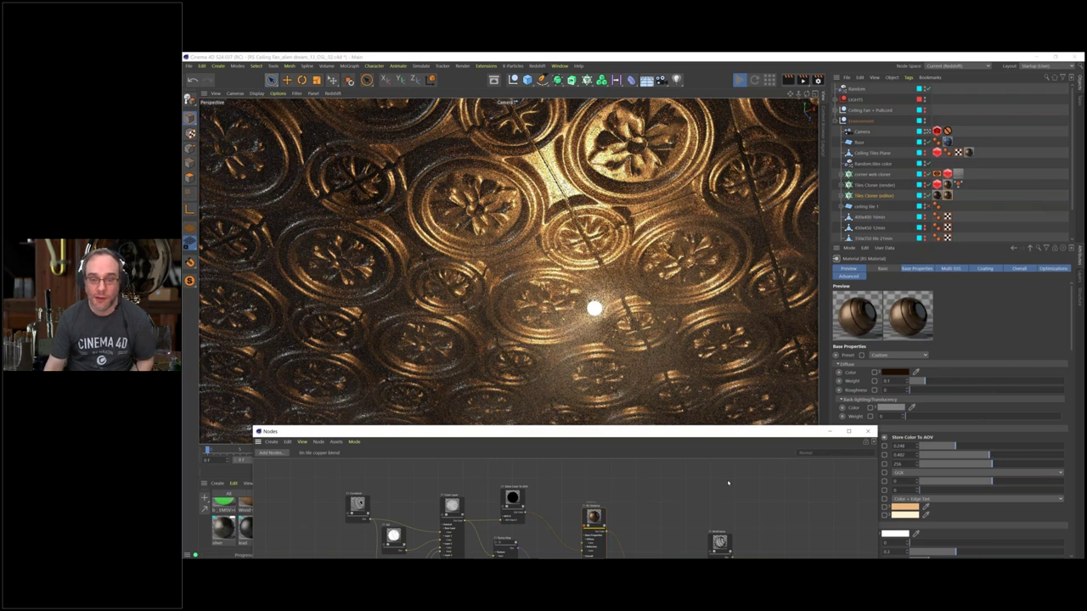
# Solo the copper corroded green group node and lower the node window to uncover the rendered ceiling tiles.
pyautogui.doubleClick(698, 434)
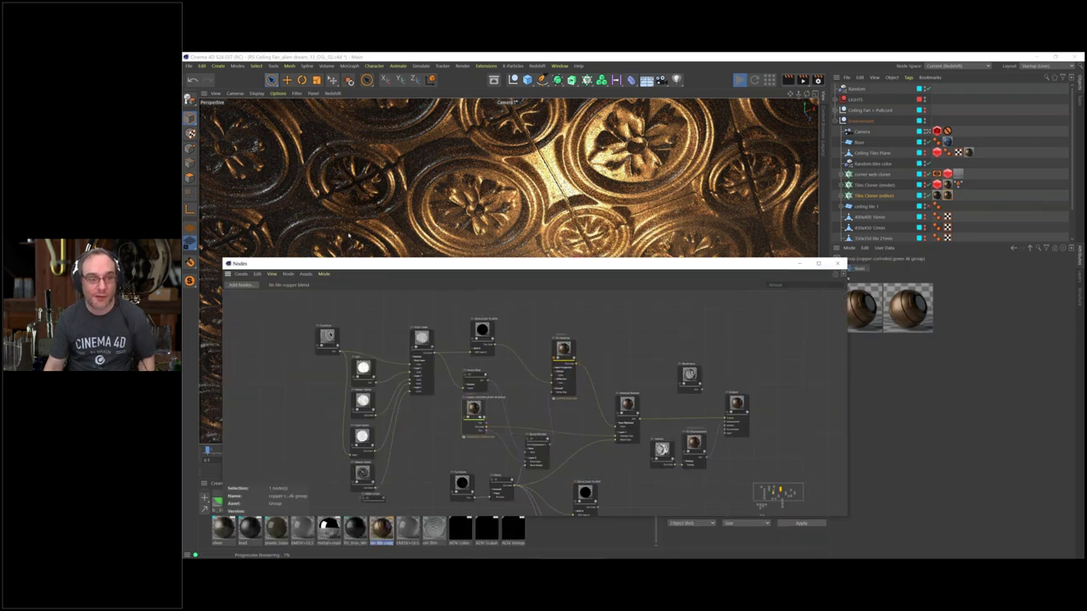
pyautogui.click(287, 274)
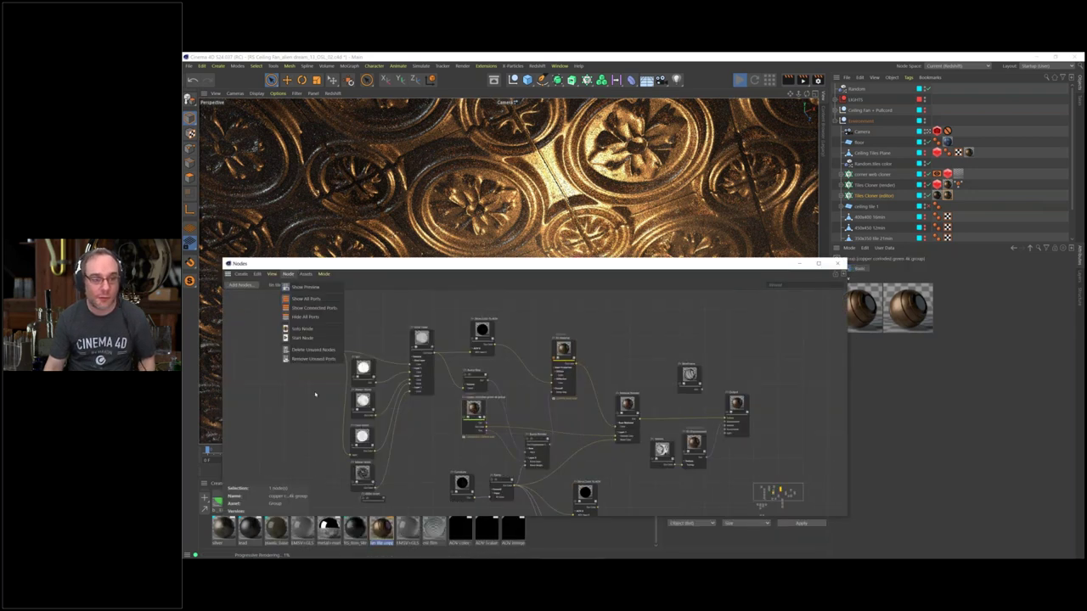
pyautogui.click(302, 329)
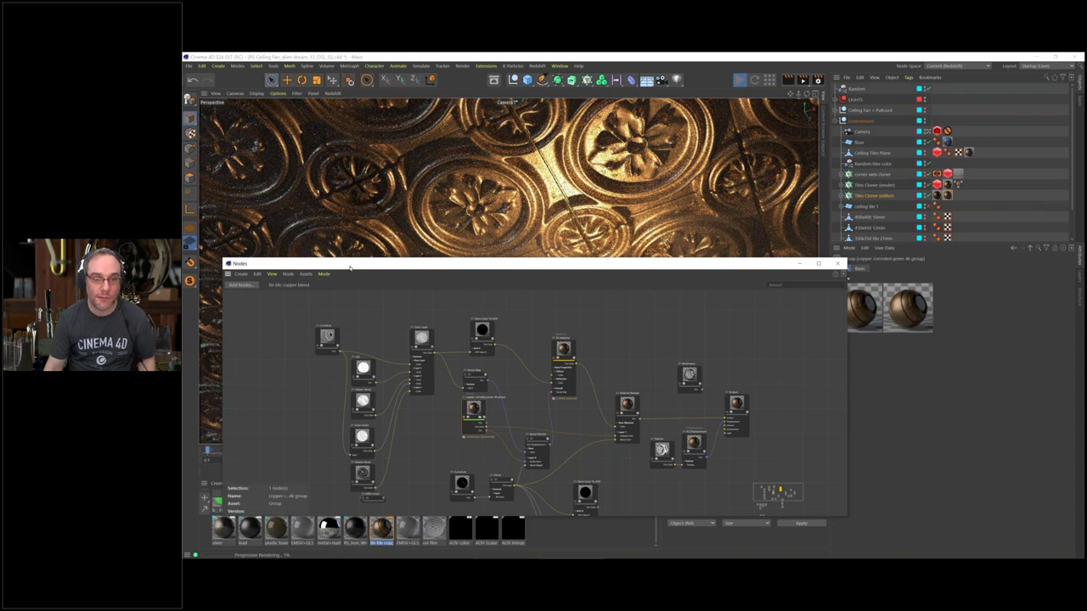
pyautogui.moveTo(352, 267); pyautogui.dragTo(365, 454)
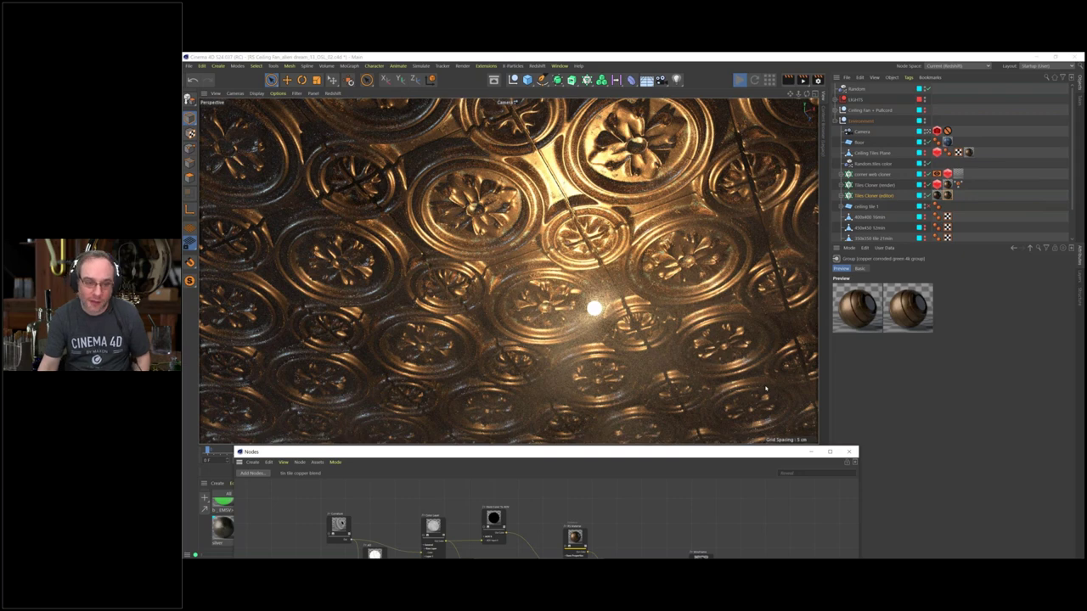
# Raise and lower the node window to compare the copper material's node graph with the rendered tiles.
pyautogui.moveTo(530, 450); pyautogui.dragTo(521, 215)
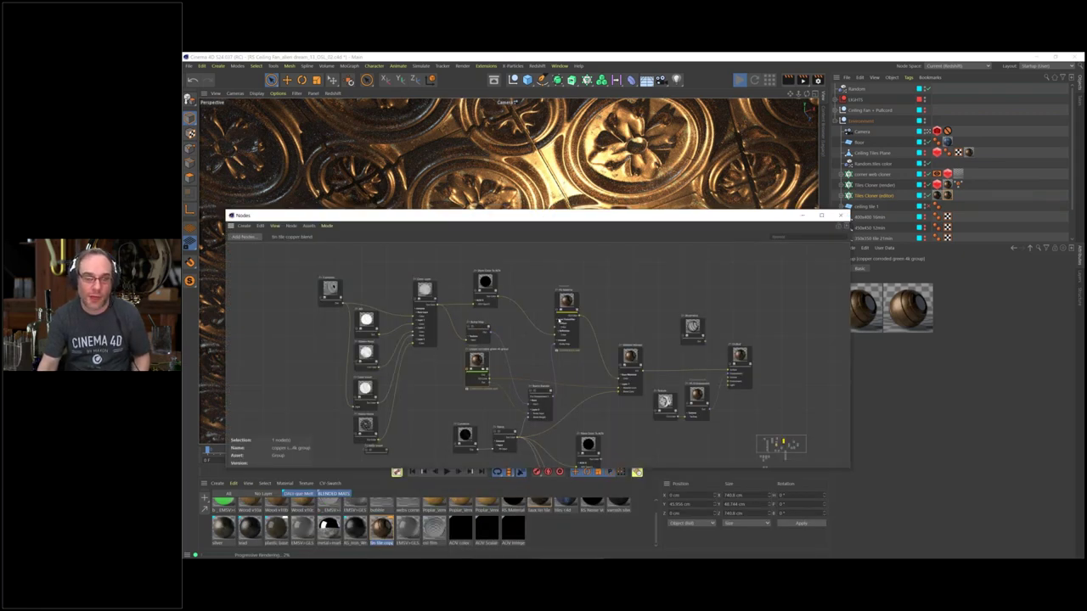
pyautogui.moveTo(568, 214); pyautogui.dragTo(561, 433)
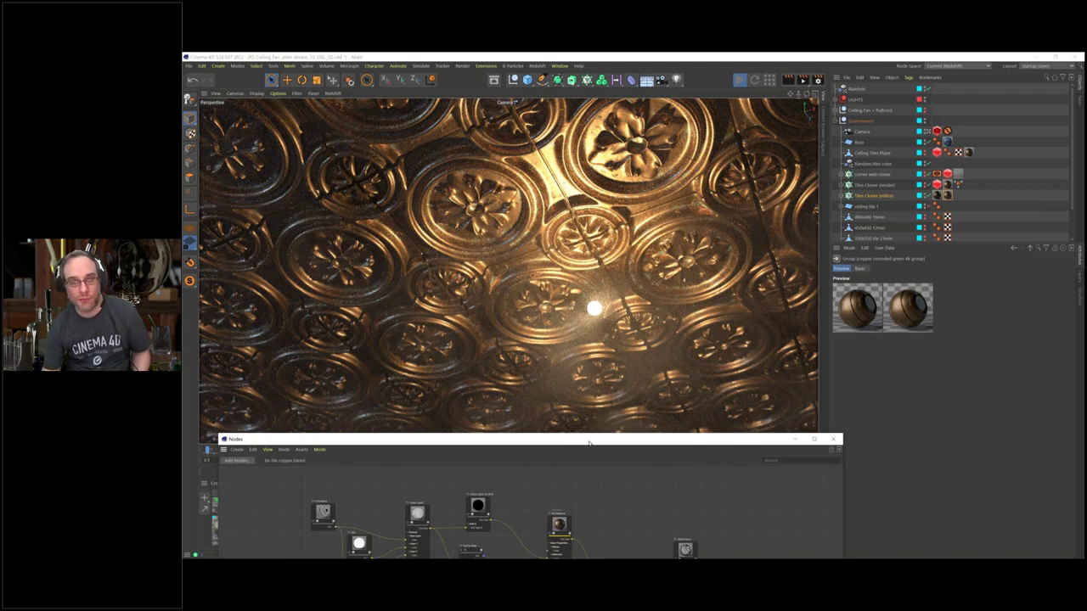
pyautogui.moveTo(589, 442); pyautogui.dragTo(574, 210)
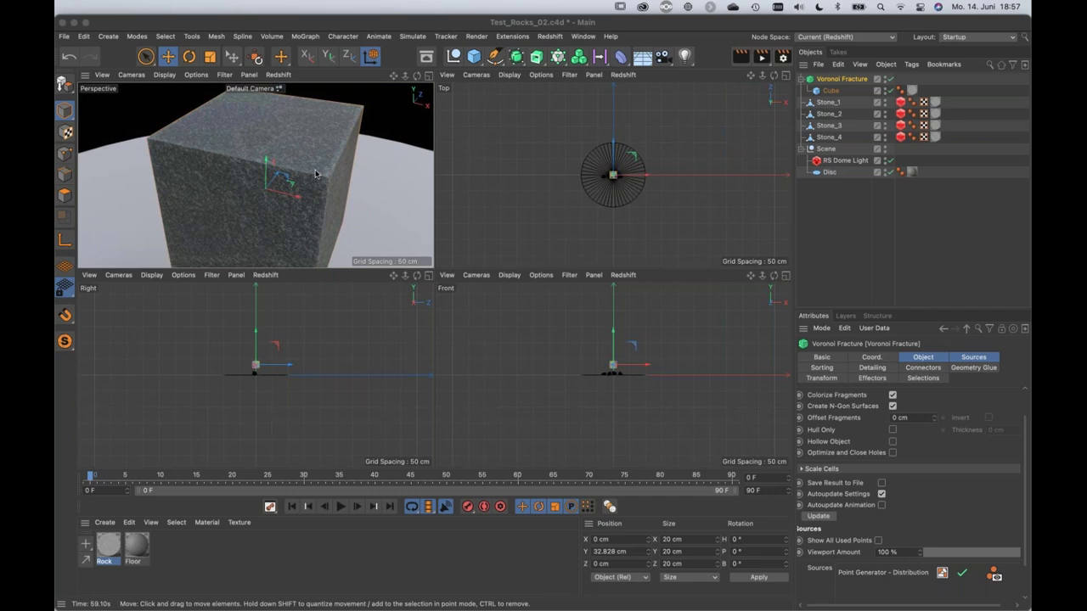
# Create a new Redshift Material and assign it to the Cube inside the Voronoi Fracture.
pyautogui.click(98, 525)
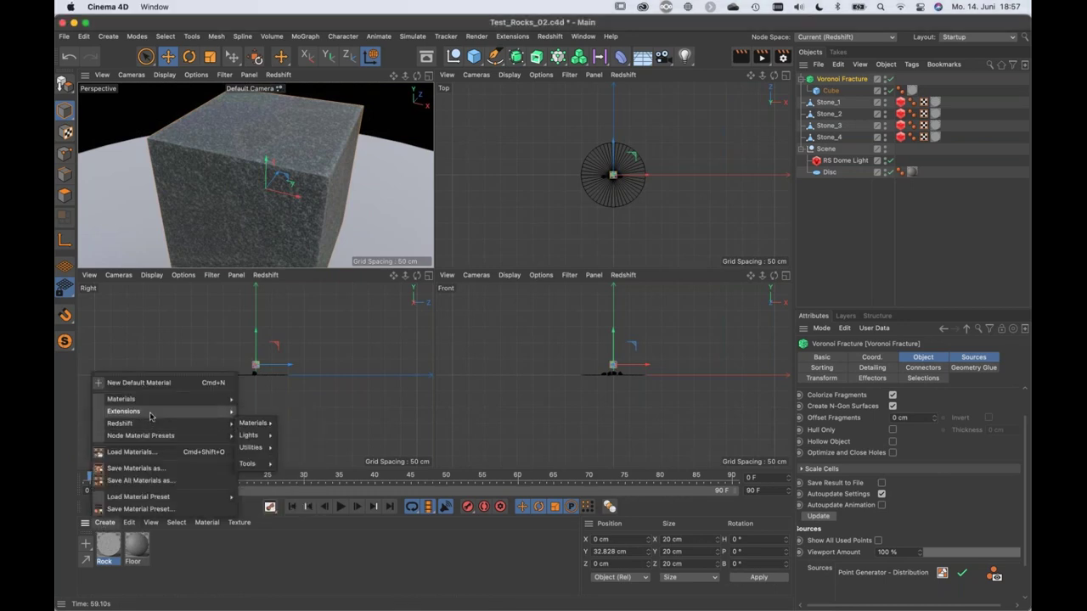
pyautogui.moveTo(151, 416)
pyautogui.moveTo(250, 423)
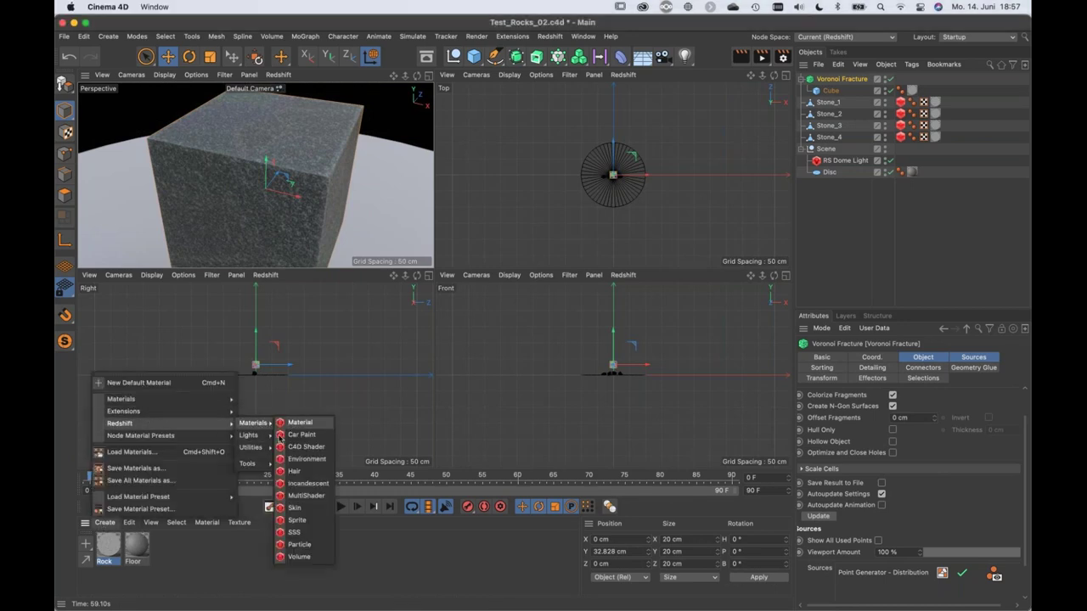
pyautogui.click(297, 423)
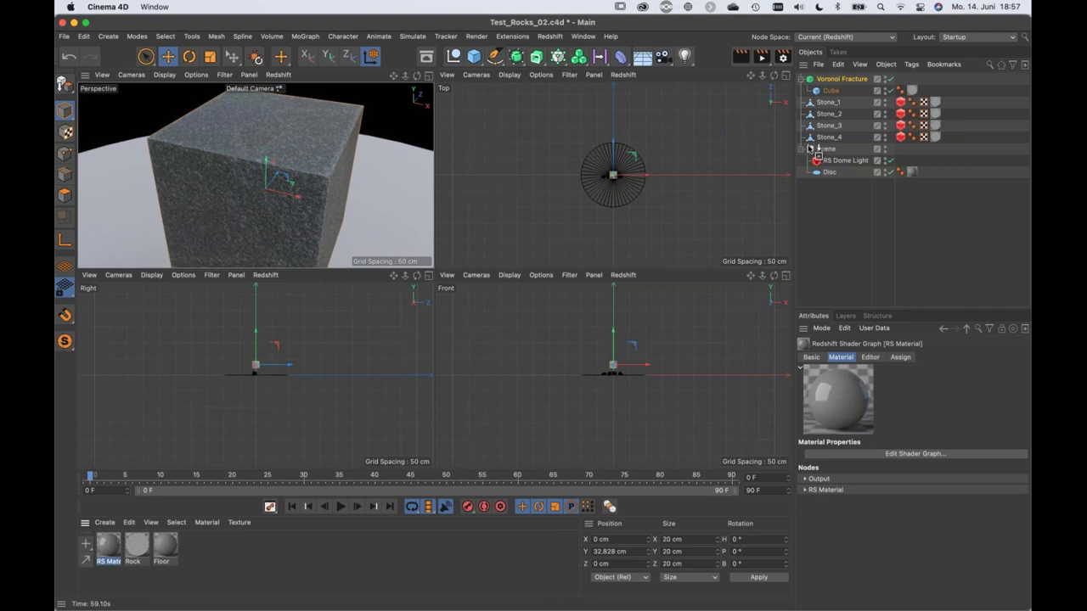
# Move the Cube out of the Voronoi Fracture and delete the fracture object.
pyautogui.moveTo(836, 91); pyautogui.dragTo(835, 76)
pyautogui.click(836, 90)
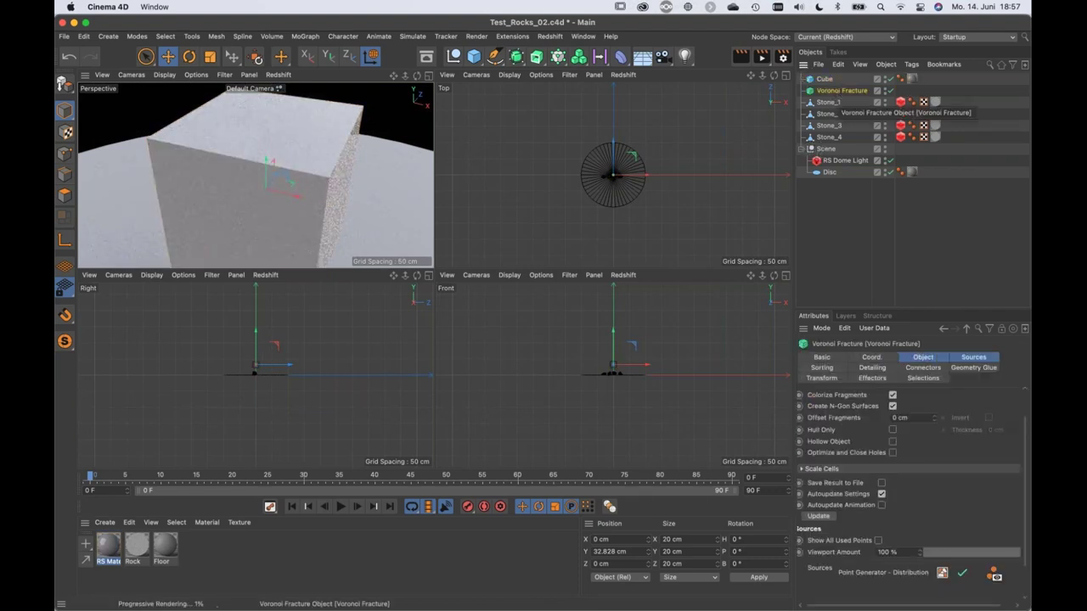
pyautogui.press('Delete')
pyautogui.scroll(2, 303, 148)
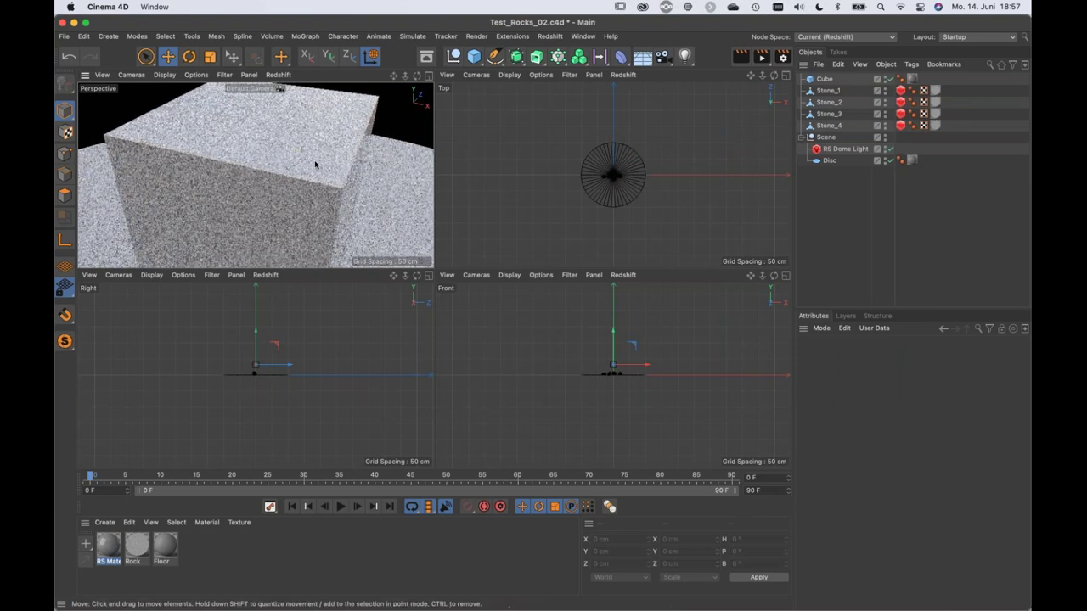
pyautogui.keyDown('alt'); pyautogui.moveTo(327, 156); pyautogui.dragTo(292, 175); pyautogui.keyUp('alt')
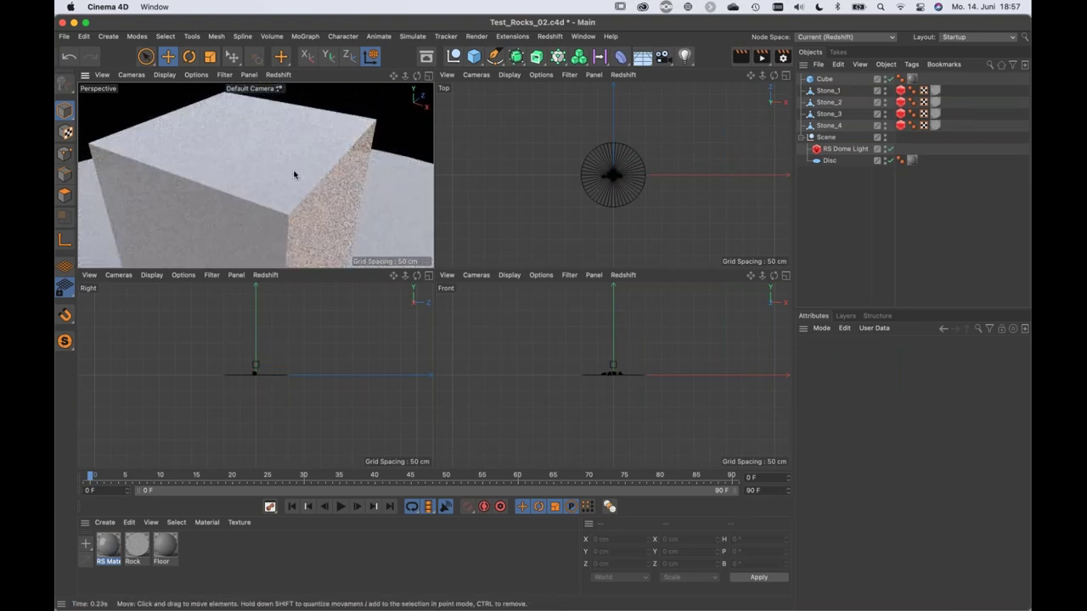
# Open the new RS Material's shader graph below the perspective view and frame its nodes.
pyautogui.doubleClick(107, 552)
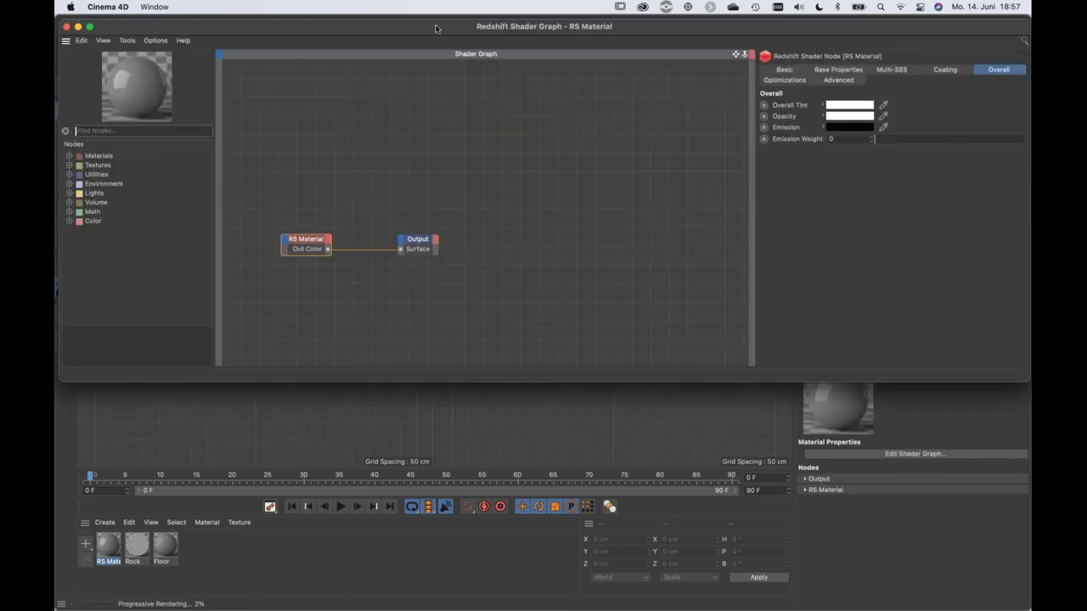
pyautogui.moveTo(424, 25); pyautogui.dragTo(428, 278)
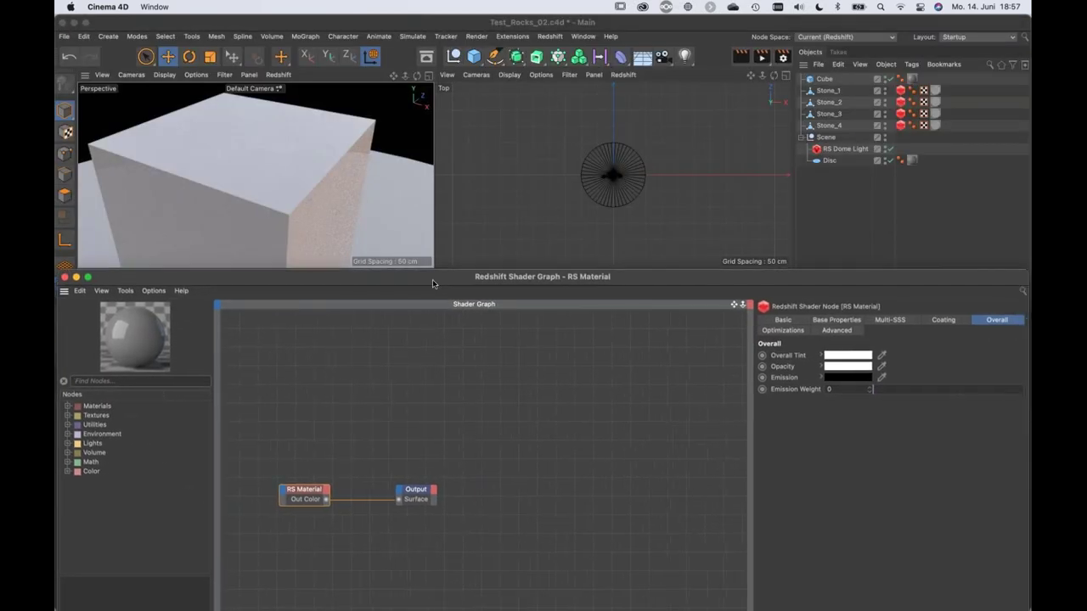
pyautogui.hotkey('ctrl', 'a')
pyautogui.press('h')
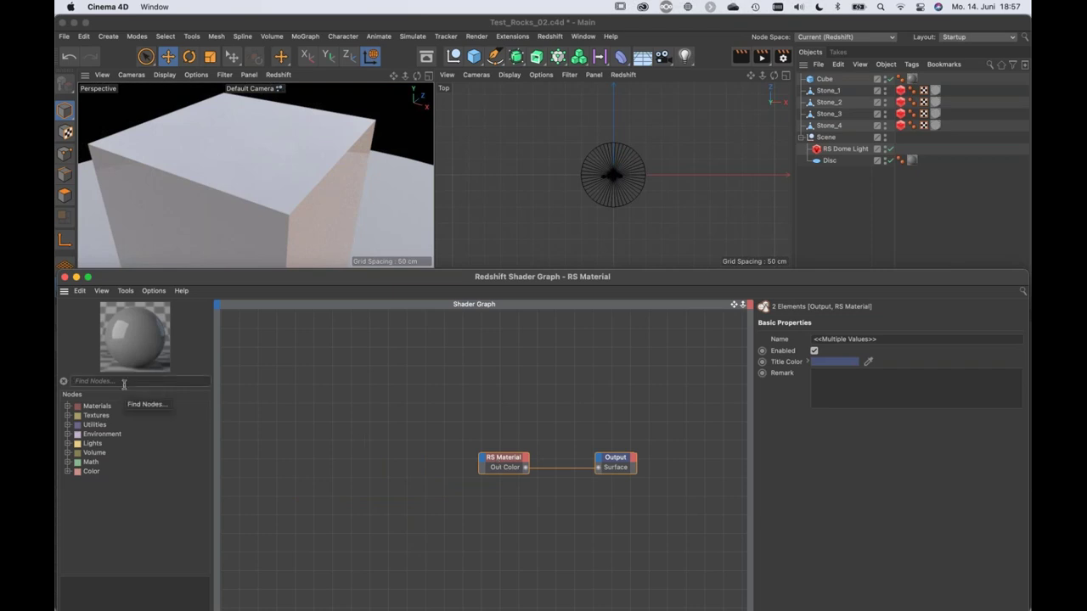
# Add a Maxon Noise node and connect its Out Color directly to the Output node's Surface.
pyautogui.write('no')
pyautogui.moveTo(111, 416); pyautogui.dragTo(316, 429)
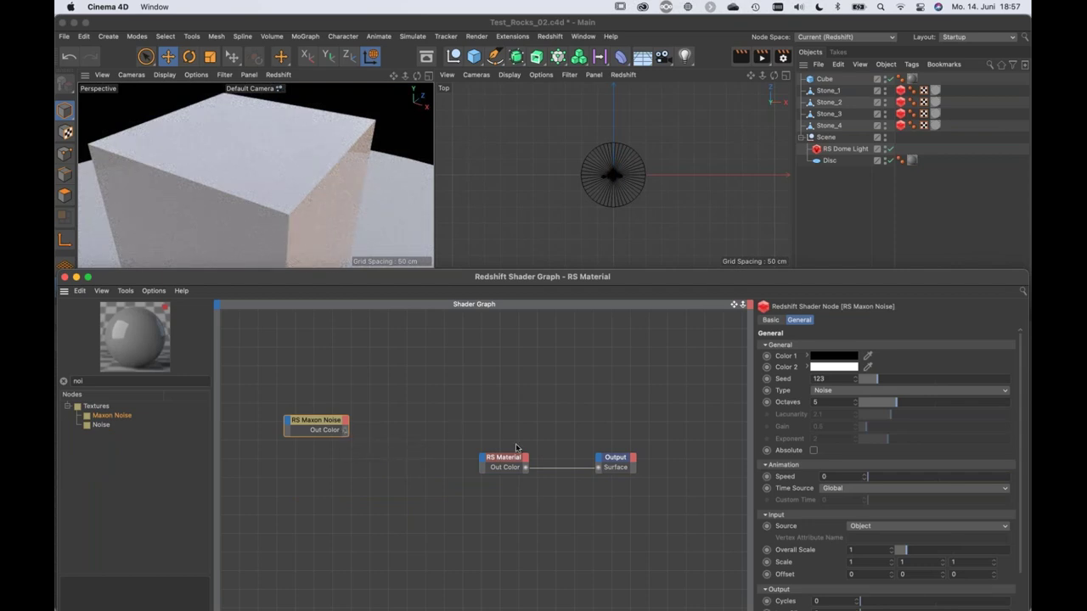
pyautogui.moveTo(594, 469); pyautogui.dragTo(357, 414)
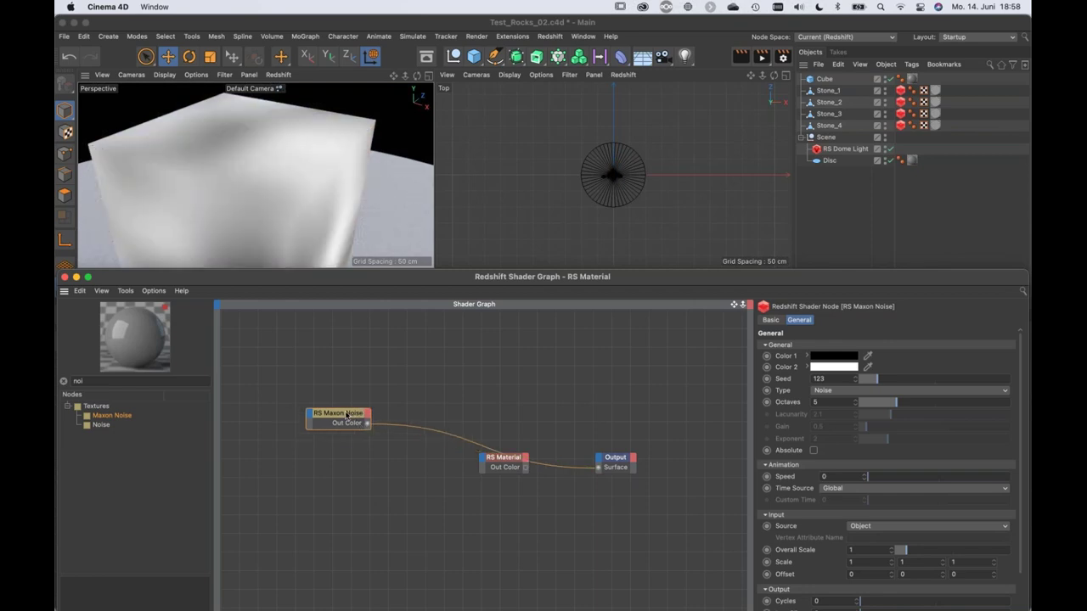
# Try the Maxon Noise types on the cube one after another, starting at Box noise and ending on Poxo.
pyautogui.click(856, 393)
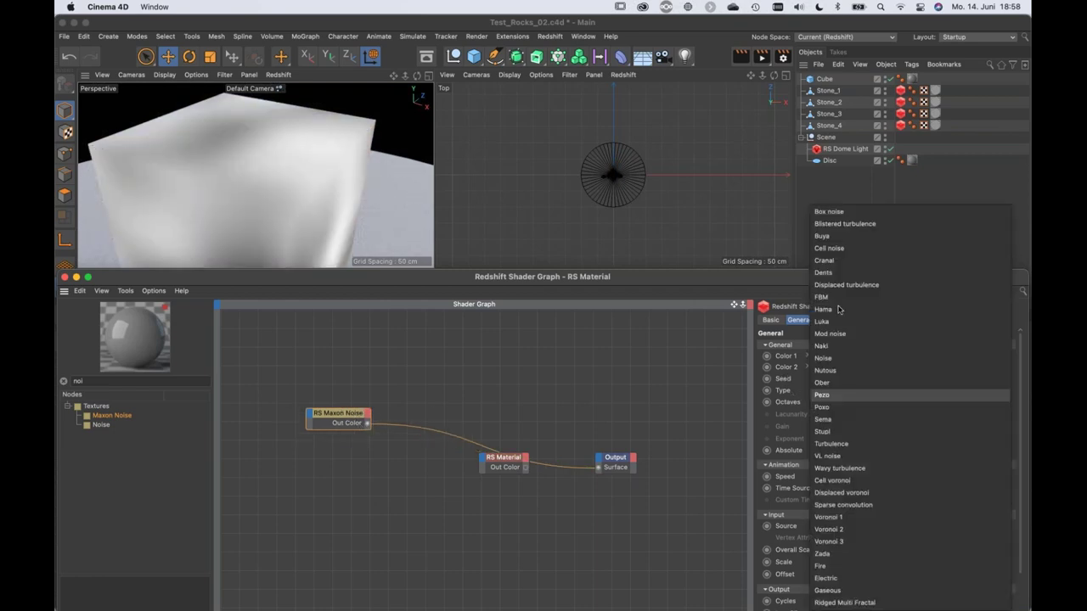
pyautogui.click(874, 212)
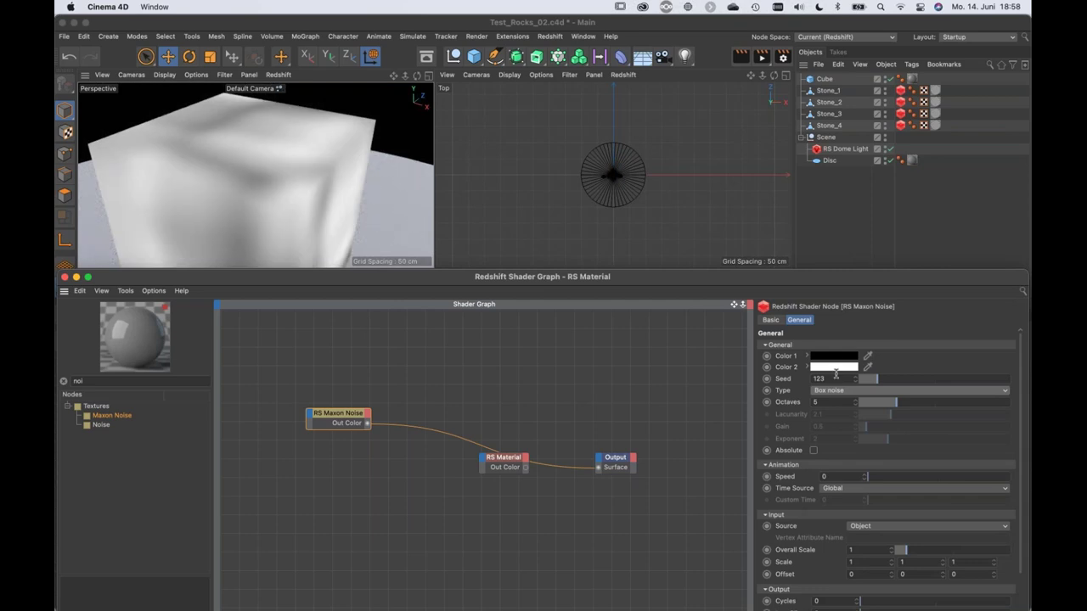
pyautogui.press('Down')
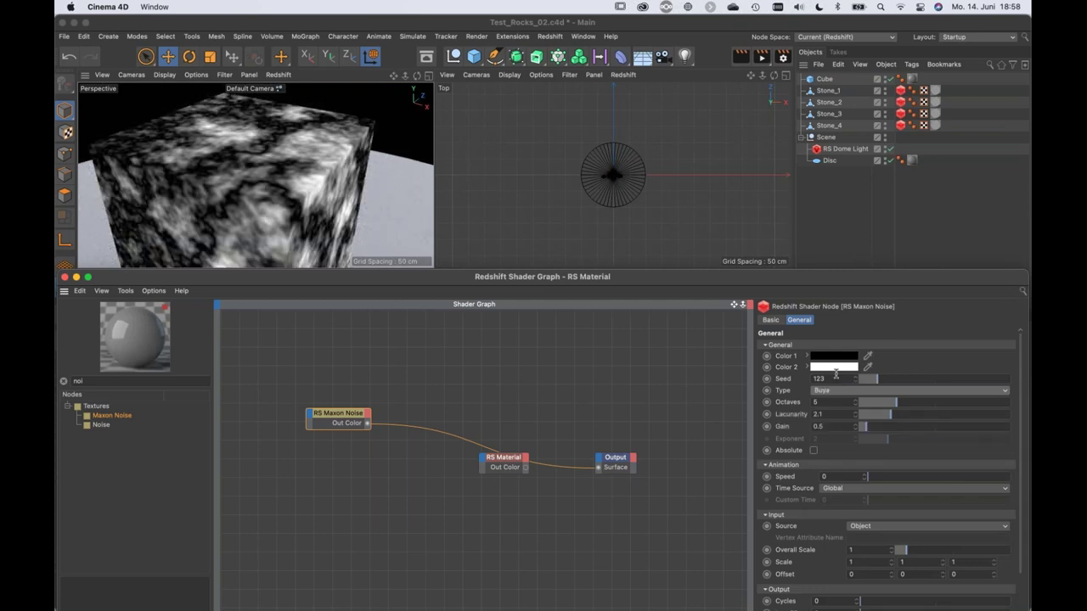
pyautogui.press('Down')
pyautogui.press('Down')
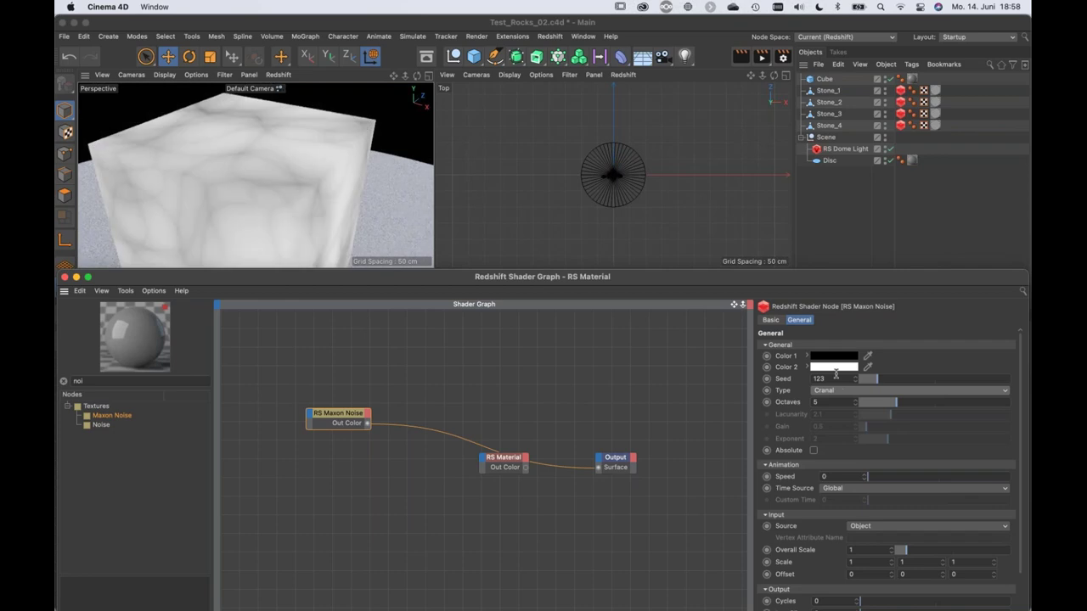
pyautogui.press('Down')
pyautogui.press('Down')
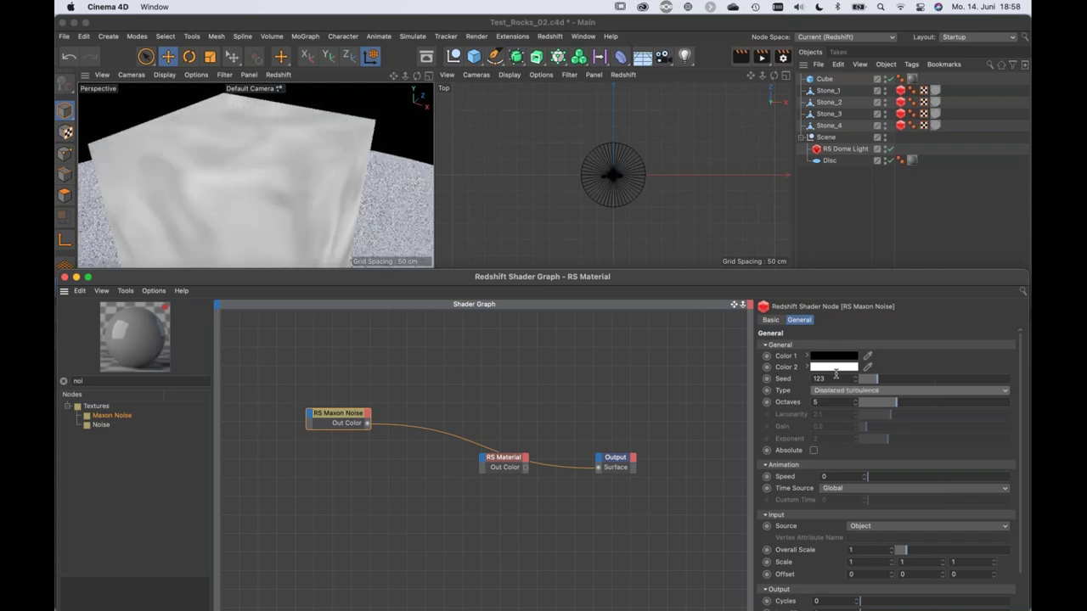
pyautogui.press('Down')
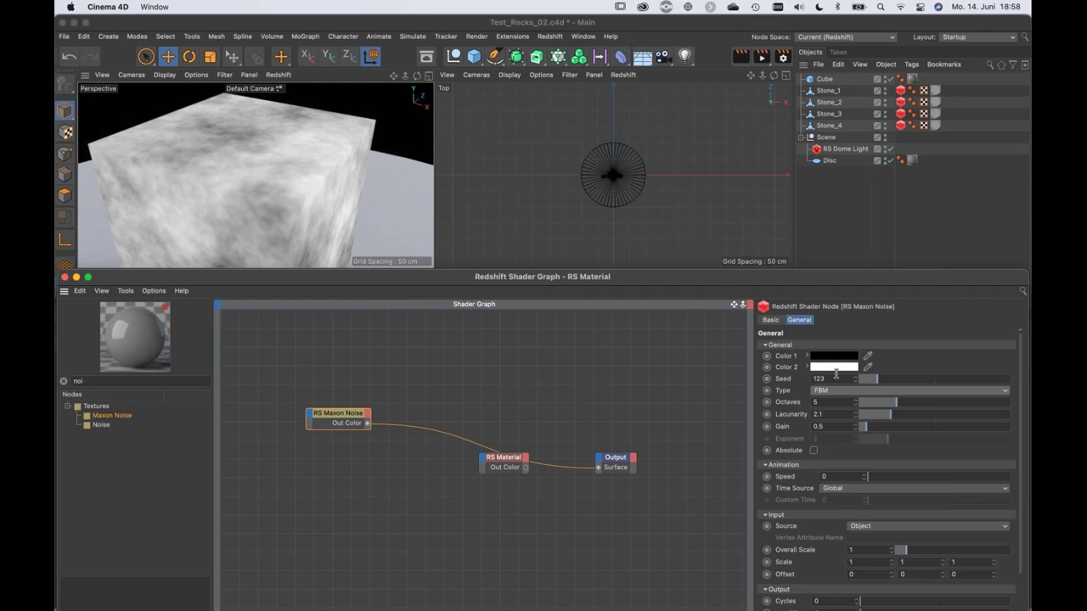
pyautogui.press('Down')
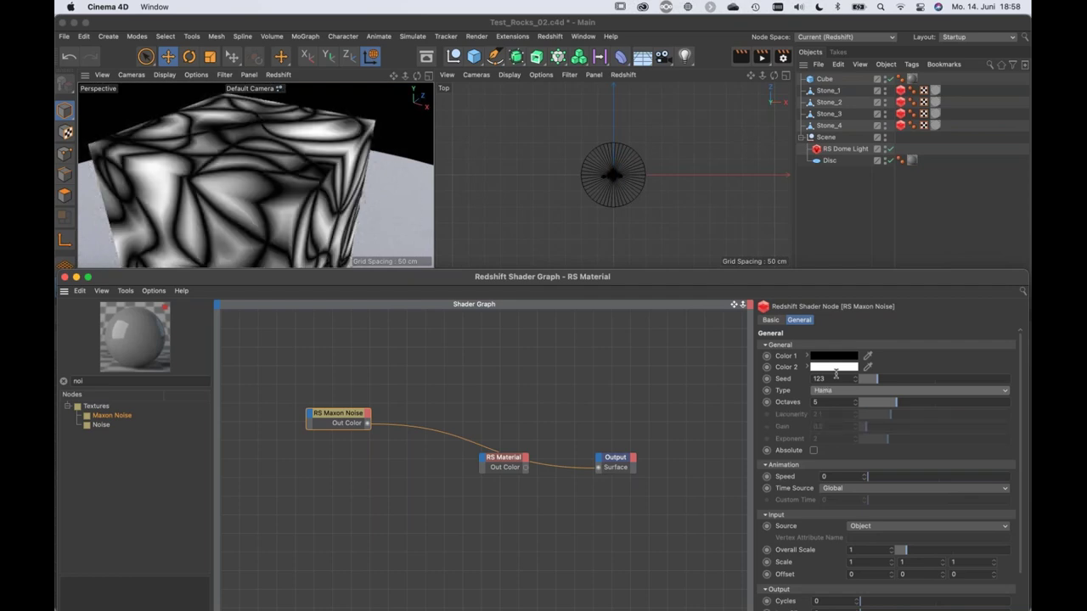
pyautogui.press('Down')
pyautogui.press('Down')
pyautogui.press('Down')
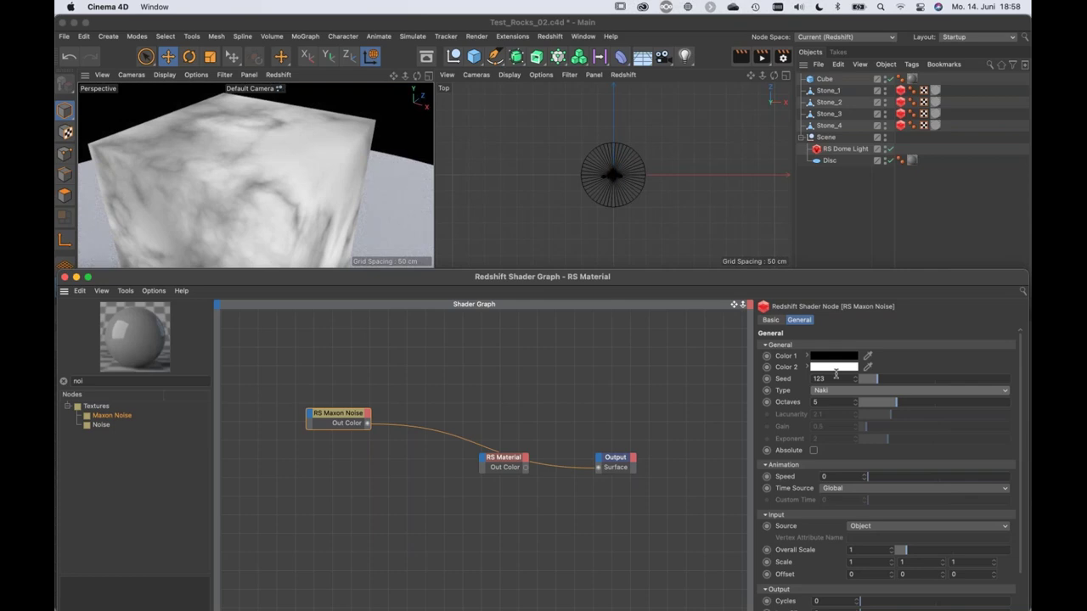
pyautogui.press('Down')
pyautogui.press('Down')
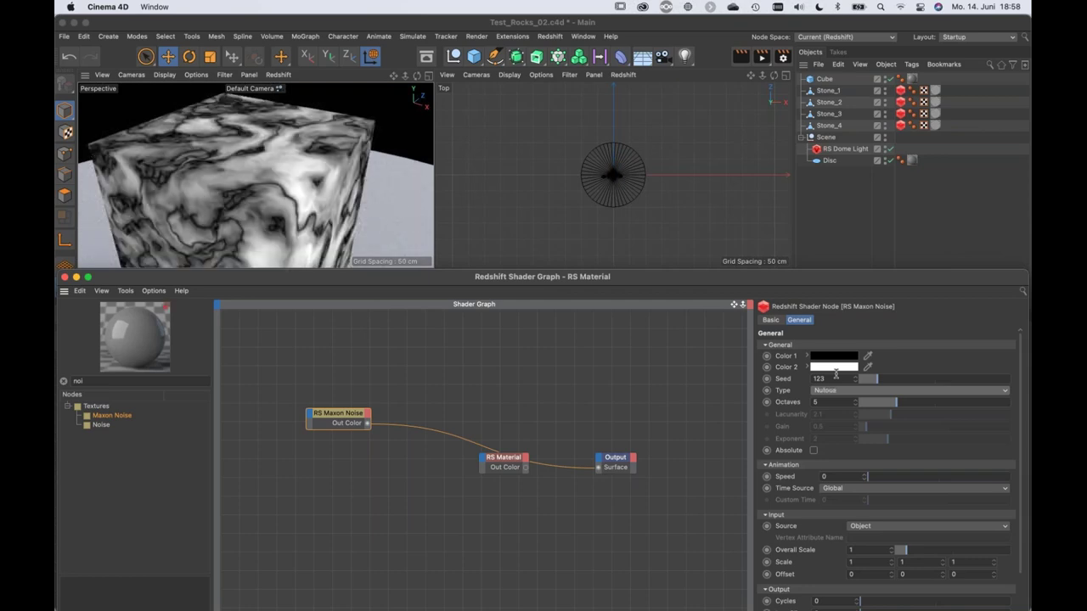
pyautogui.press('Down')
pyautogui.press('Down')
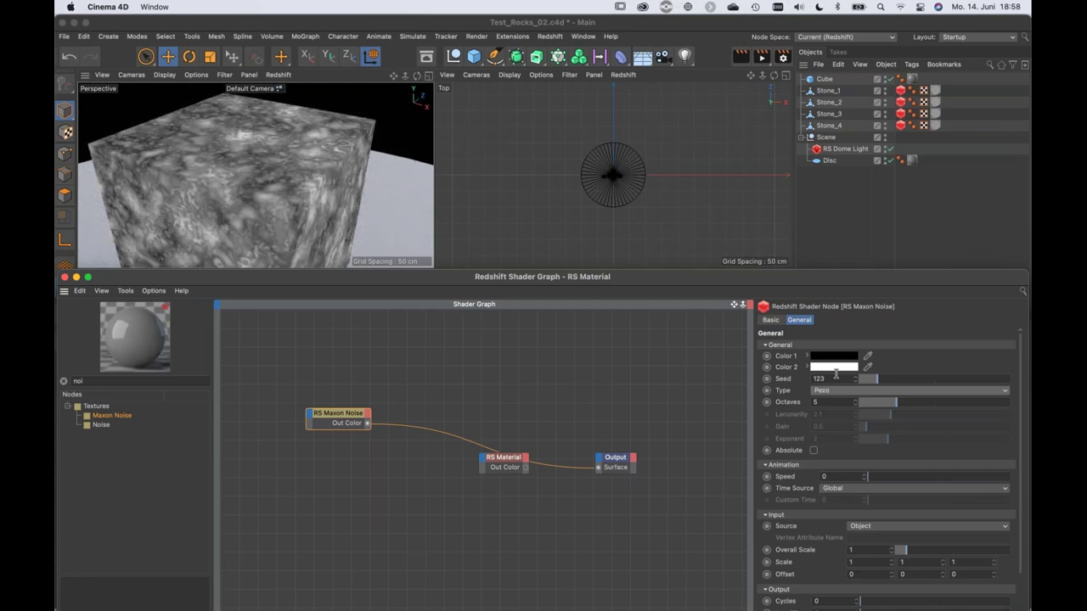
pyautogui.press('Down')
pyautogui.press('Down')
pyautogui.press('Down')
pyautogui.press('Down')
# Make room beside the Maxon Noise node, find the Ramp node and add it to the graph.
pyautogui.moveTo(321, 408); pyautogui.dragTo(286, 400)
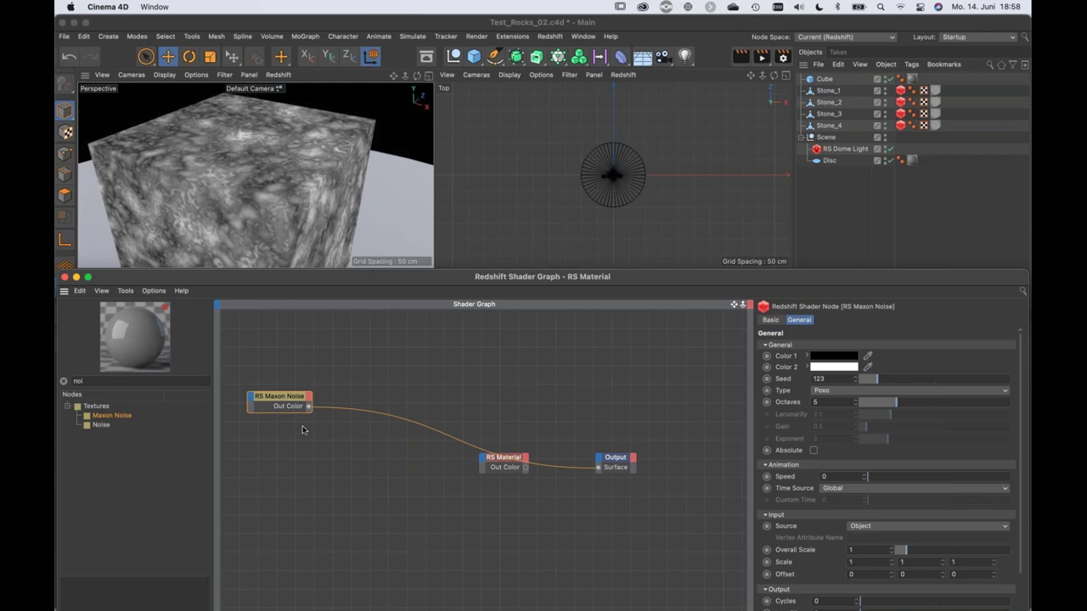
pyautogui.click(109, 383)
pyautogui.press('BackSpace')
pyautogui.write('i')
pyautogui.press('Return')
pyautogui.write('ramp')
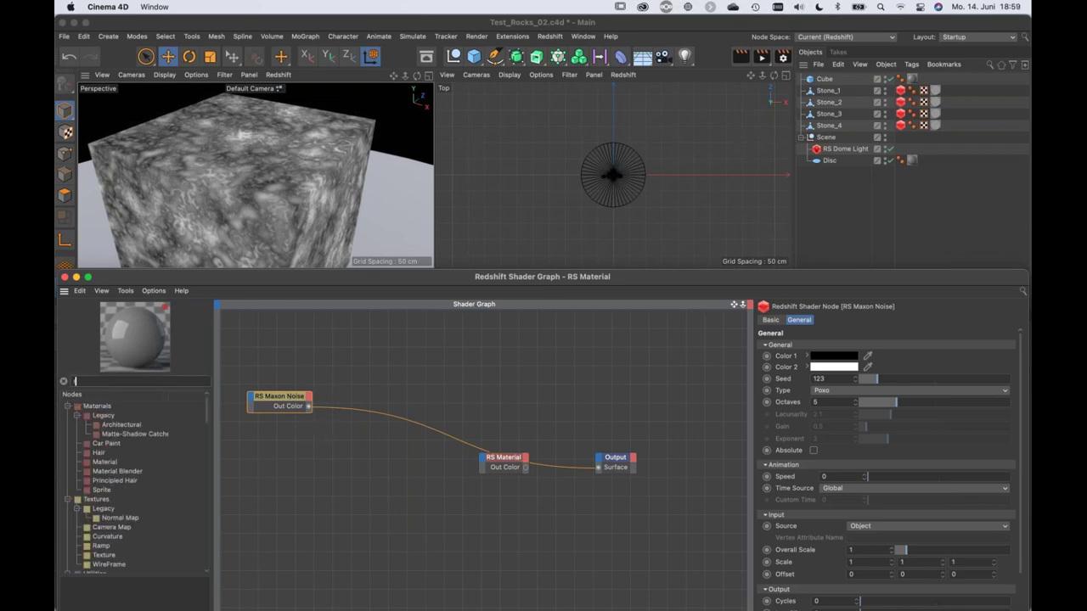
pyautogui.moveTo(100, 416); pyautogui.dragTo(378, 394)
# Feed the Maxon Noise's Out Color into the Ramp's Input and connect the Ramp's Out Color to the Output's Surface.
pyautogui.moveTo(308, 406); pyautogui.dragTo(374, 395)
pyautogui.click(426, 396)
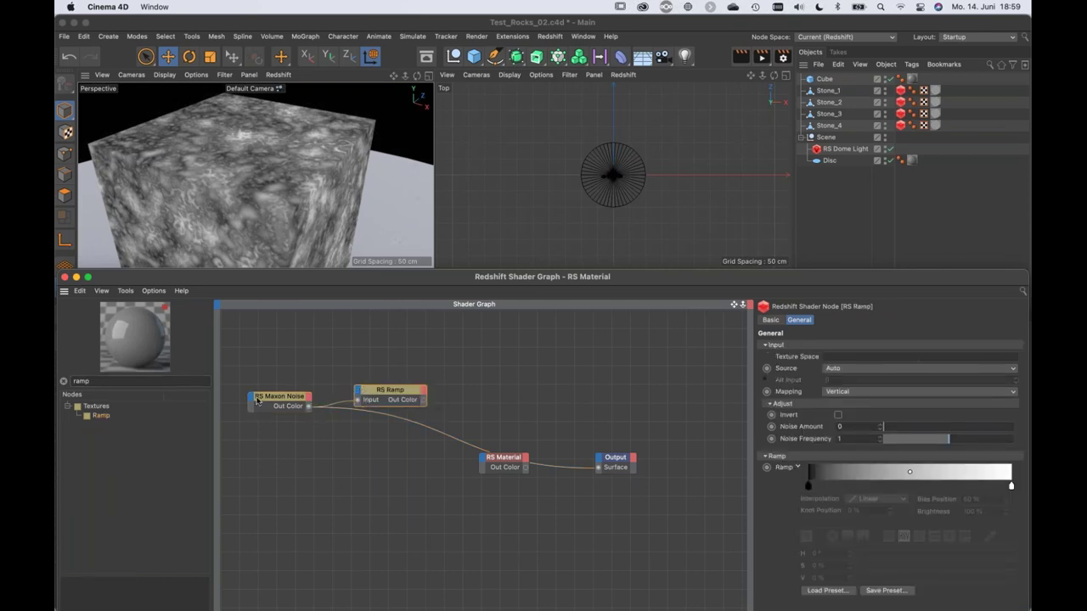
pyautogui.moveTo(424, 403); pyautogui.dragTo(598, 472)
pyautogui.moveTo(400, 395); pyautogui.dragTo(396, 405)
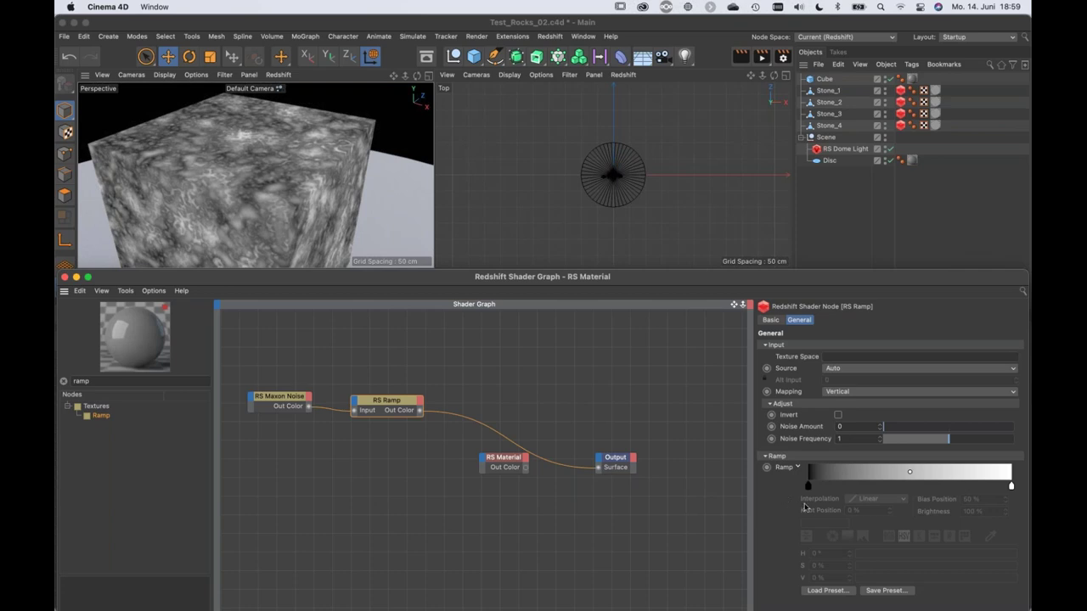
# Recolor the ramp's black knot to a brown with hue 32°, saturation 61% and value 63%.
pyautogui.click(807, 486)
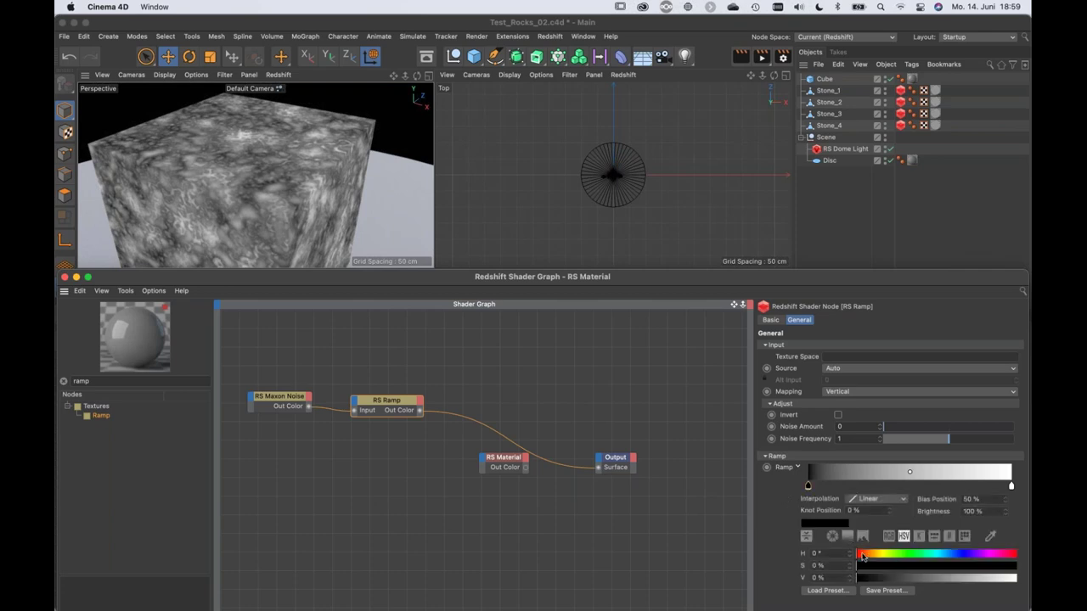
pyautogui.moveTo(863, 557); pyautogui.dragTo(952, 568)
pyautogui.click(912, 566)
pyautogui.click(958, 578)
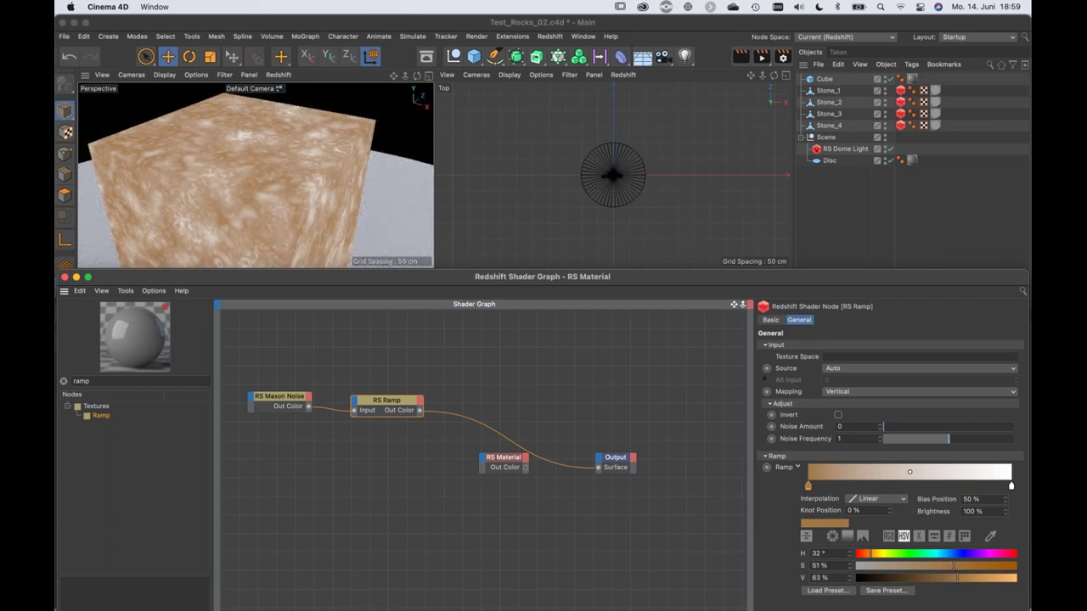
# Tighten the ramp by moving the brown knot inward and the white knot to about 73%.
pyautogui.moveTo(890, 487); pyautogui.dragTo(881, 487)
pyautogui.moveTo(1010, 486); pyautogui.dragTo(953, 485)
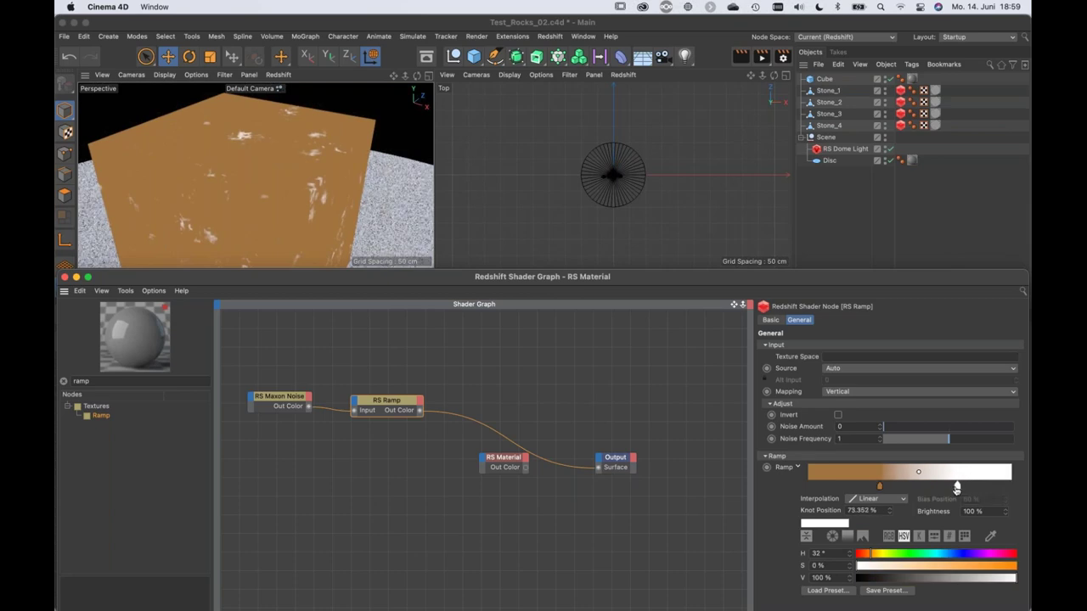
# Move the ramp's brown knot to about 29% and add a dark brown knot at 0% with saturation 37% and value 29%.
pyautogui.moveTo(878, 485)
pyautogui.mouseDown()
pyautogui.moveTo(850, 486)
pyautogui.moveTo(867, 488)
pyautogui.mouseUp()
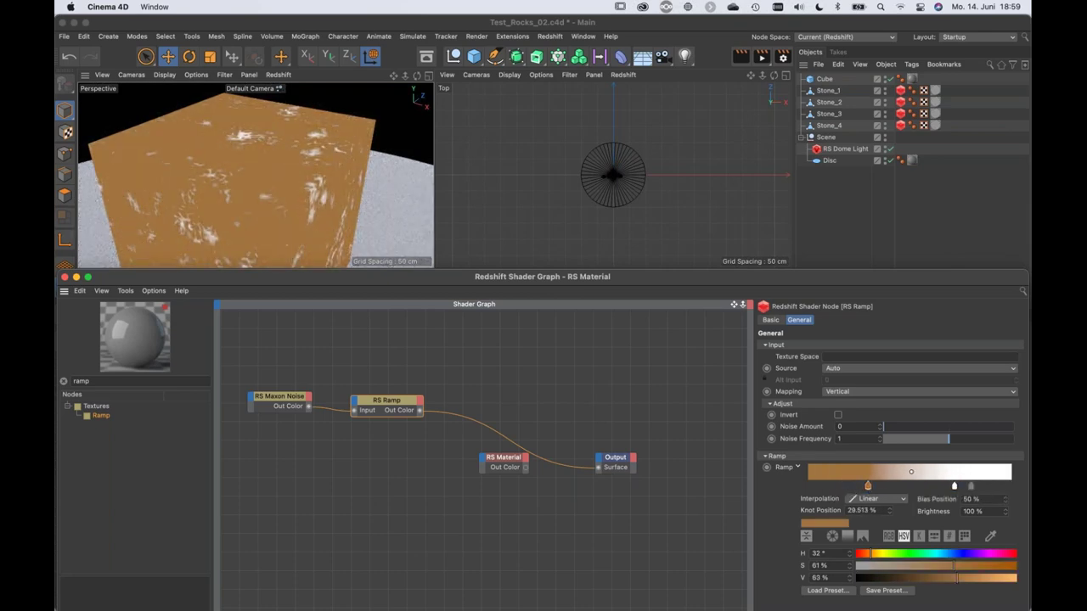
pyautogui.click(822, 485)
pyautogui.moveTo(877, 491); pyautogui.dragTo(807, 487)
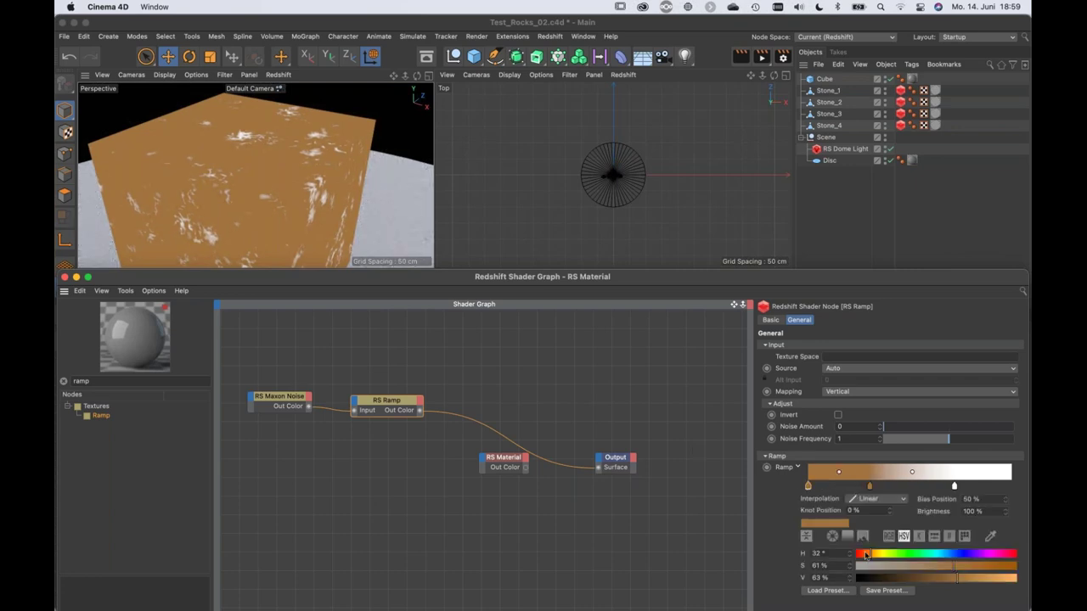
pyautogui.click(902, 581)
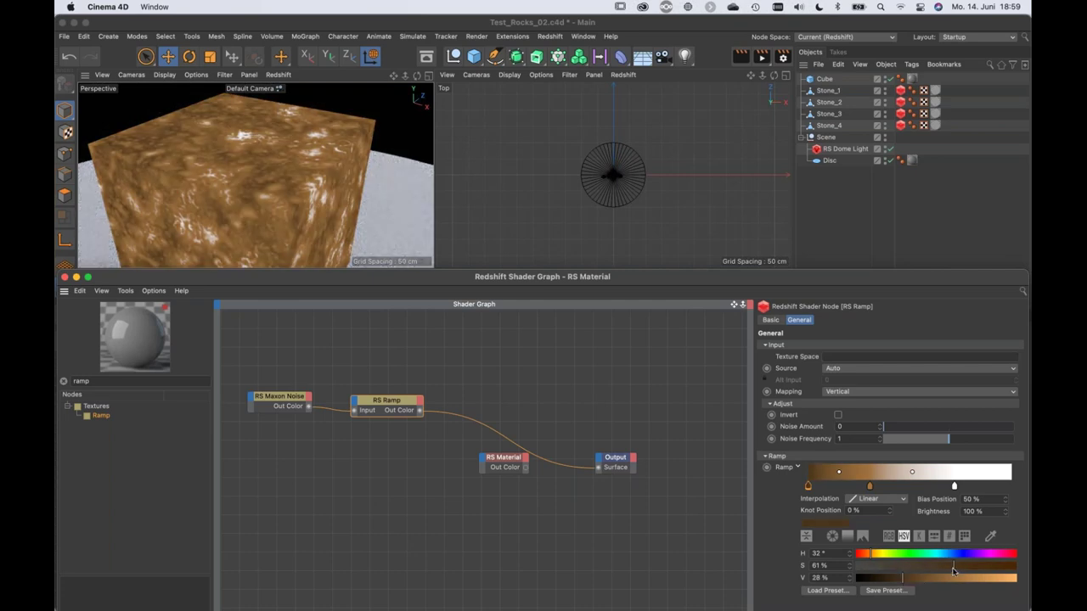
pyautogui.click(937, 565)
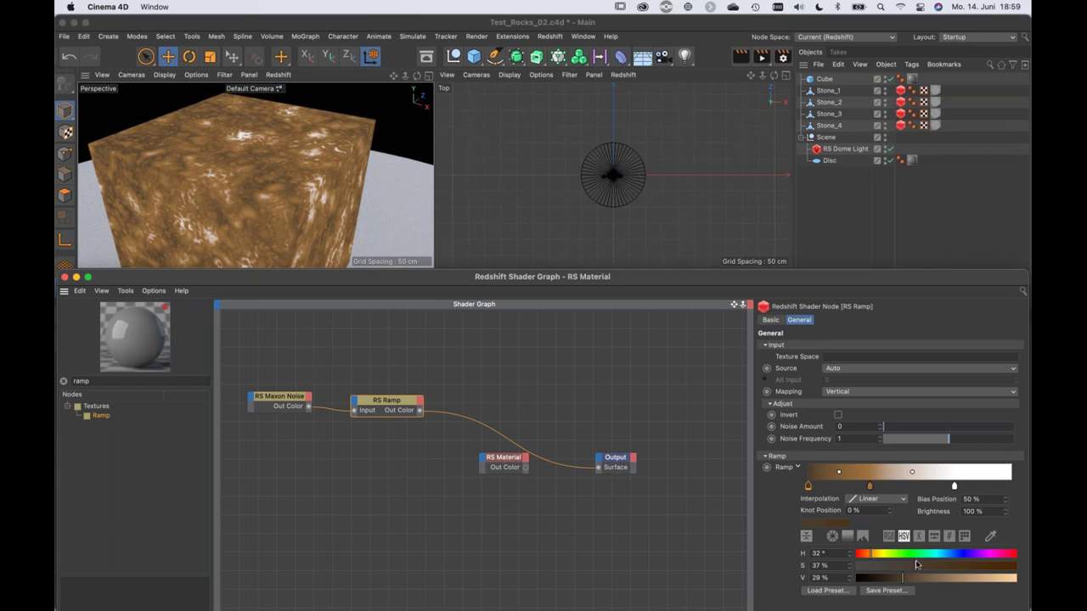
# Shift the white knot inward, add a brown knot at 100%, and set the middle brown knot to 54% saturation at about 27%.
pyautogui.moveTo(947, 489); pyautogui.dragTo(1011, 489)
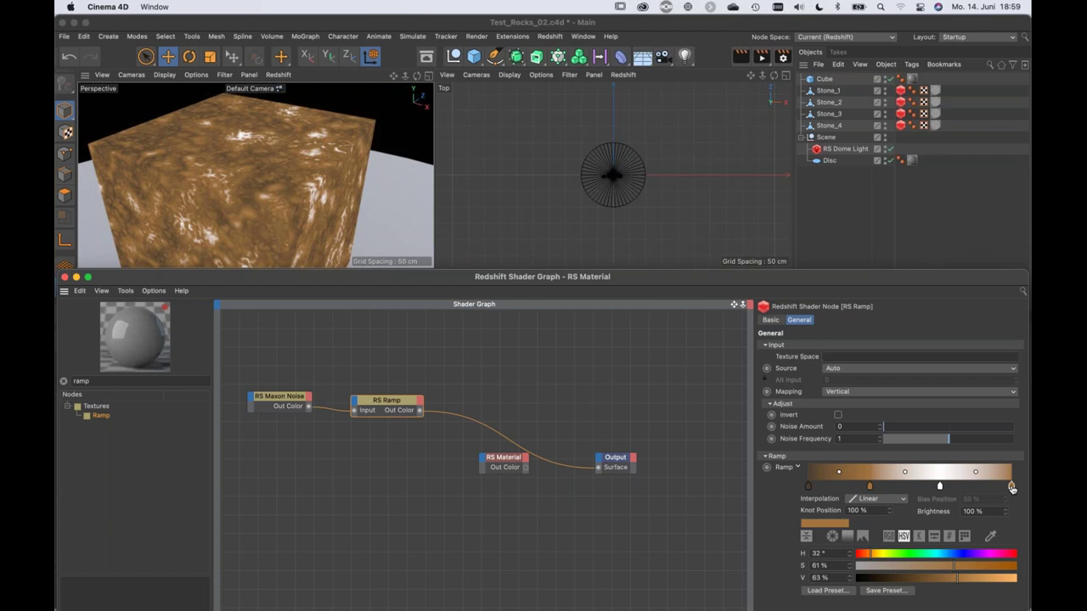
pyautogui.click(869, 485)
pyautogui.moveTo(946, 567); pyautogui.dragTo(944, 568)
pyautogui.moveTo(867, 487); pyautogui.dragTo(862, 487)
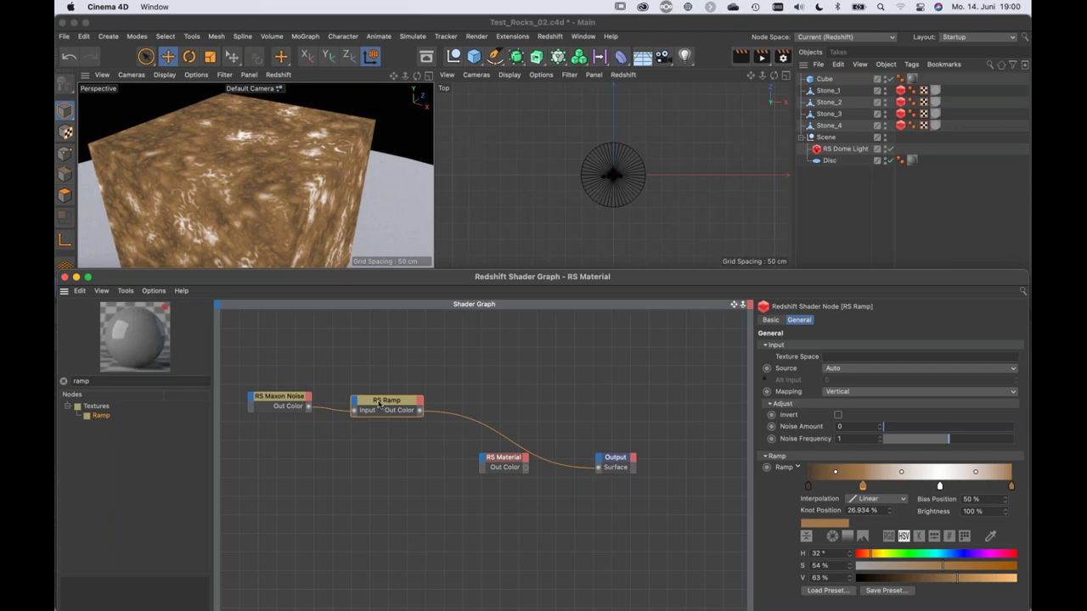
# Try successive noise types on the Maxon Noise node and settle on Wavy turbulence.
pyautogui.click(286, 402)
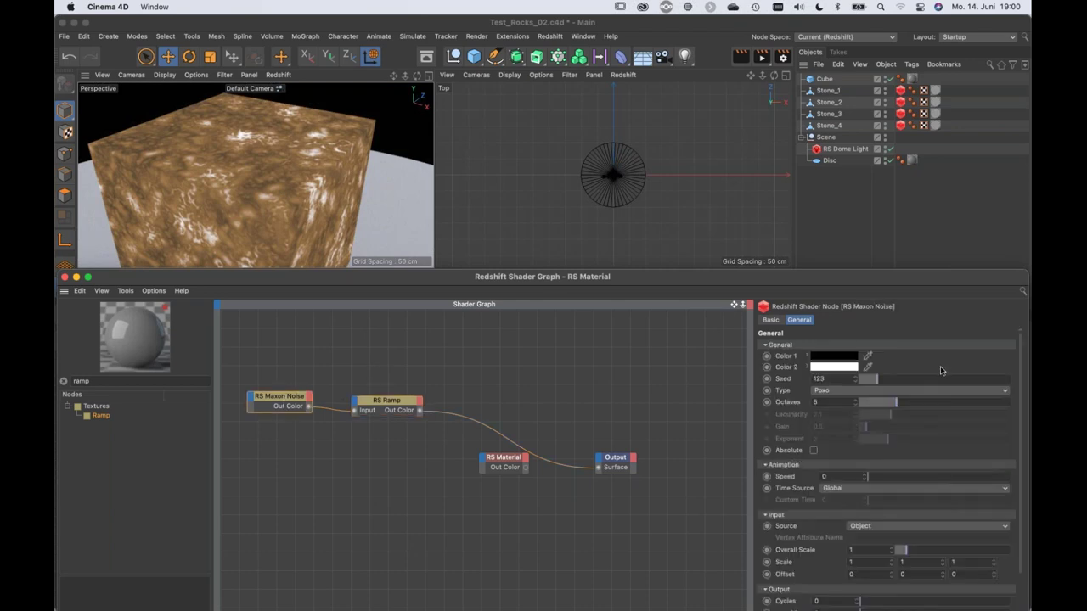
pyautogui.click(866, 391)
pyautogui.click(821, 395)
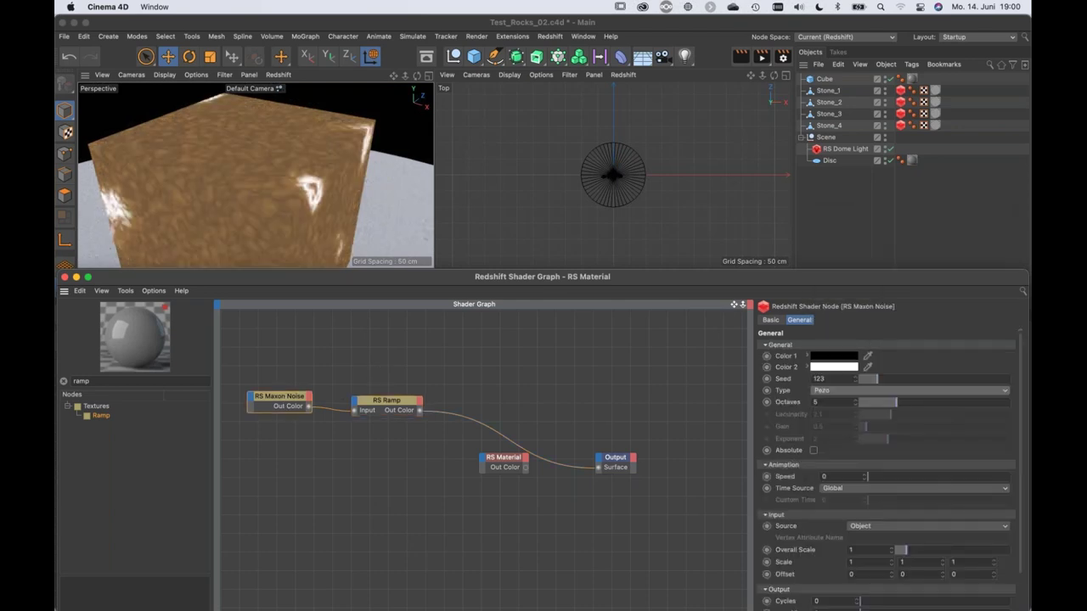
pyautogui.press('Down')
pyautogui.press('Down')
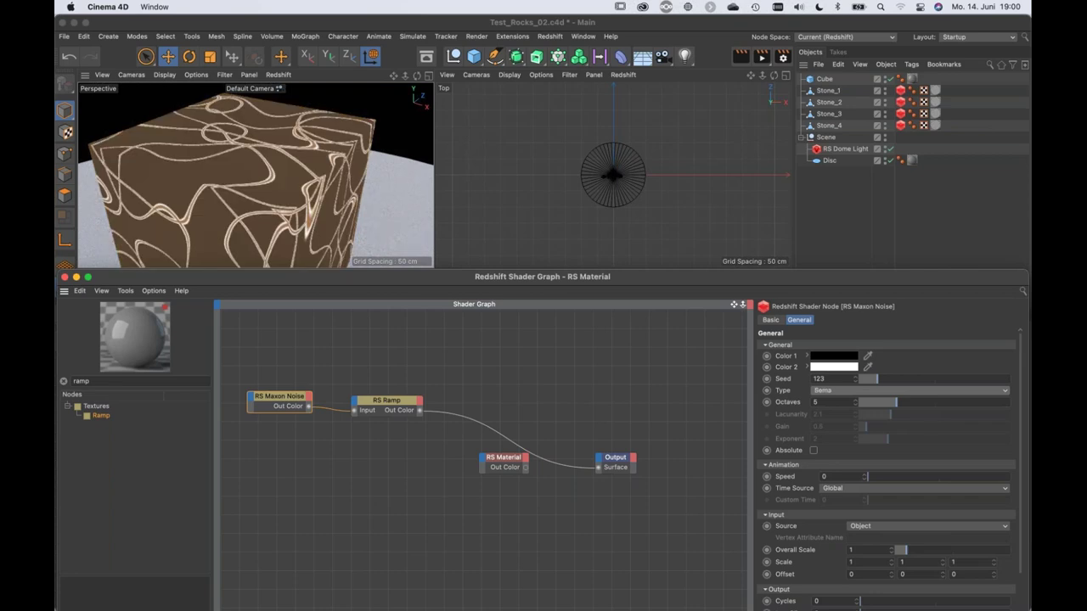
pyautogui.press('Down')
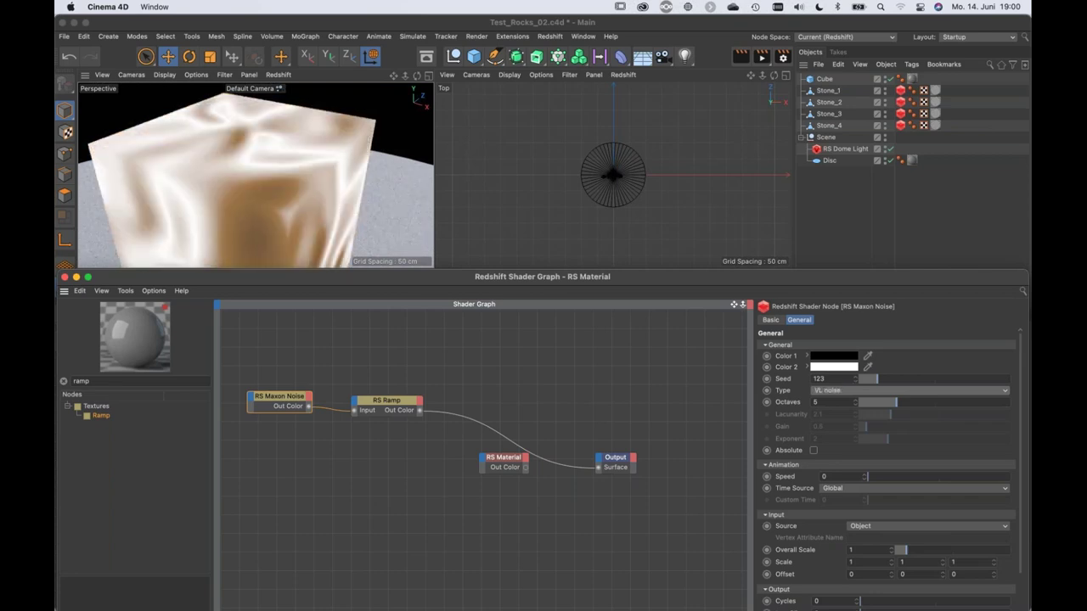
pyautogui.press('Down')
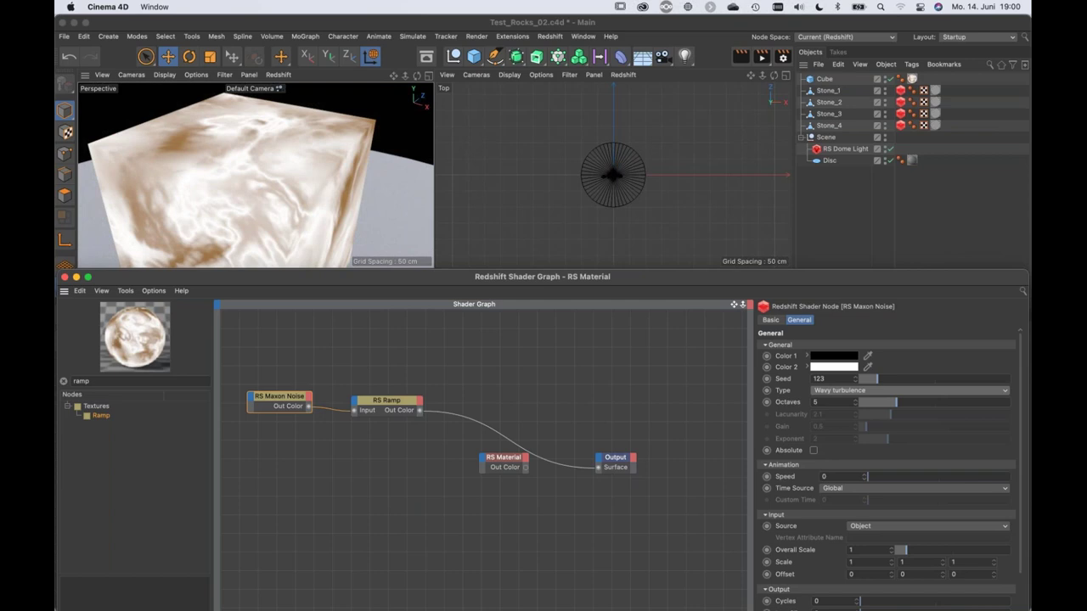
# Move the ramp's middle brown knot closer to white and the dark brown knot to about 26%, and dim the white knot to 83% value.
pyautogui.moveTo(290, 282); pyautogui.dragTo(293, 303)
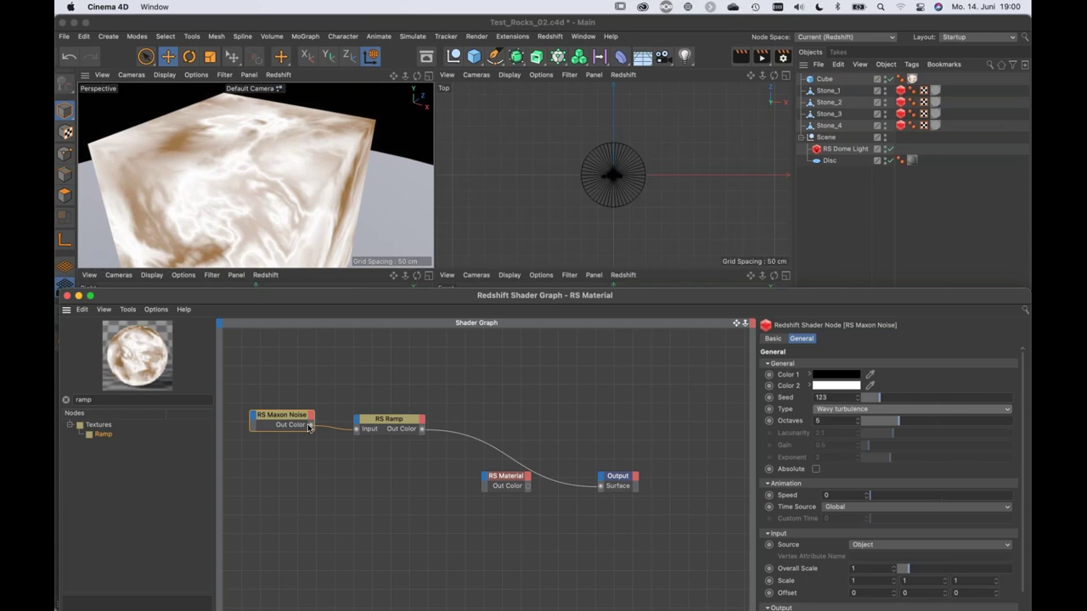
pyautogui.click(396, 420)
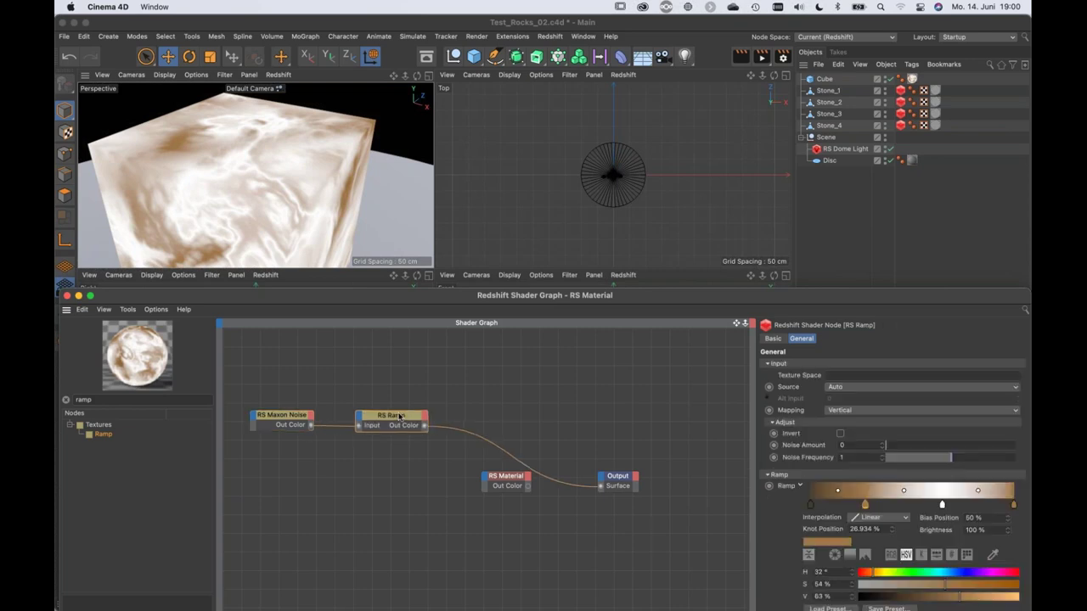
pyautogui.moveTo(866, 506); pyautogui.dragTo(890, 507)
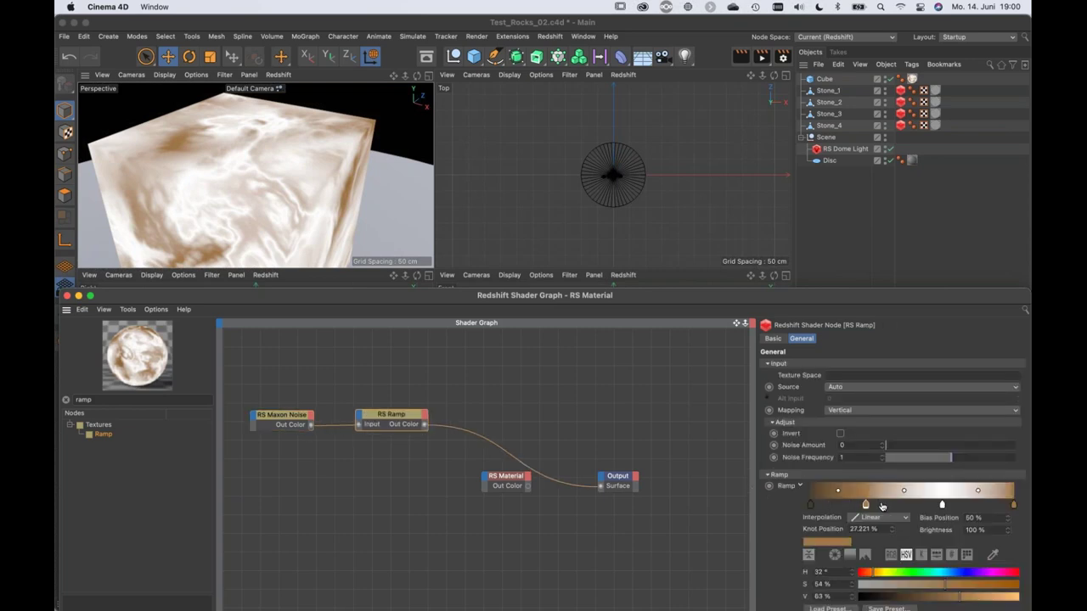
pyautogui.click(812, 505)
pyautogui.moveTo(819, 507); pyautogui.dragTo(862, 504)
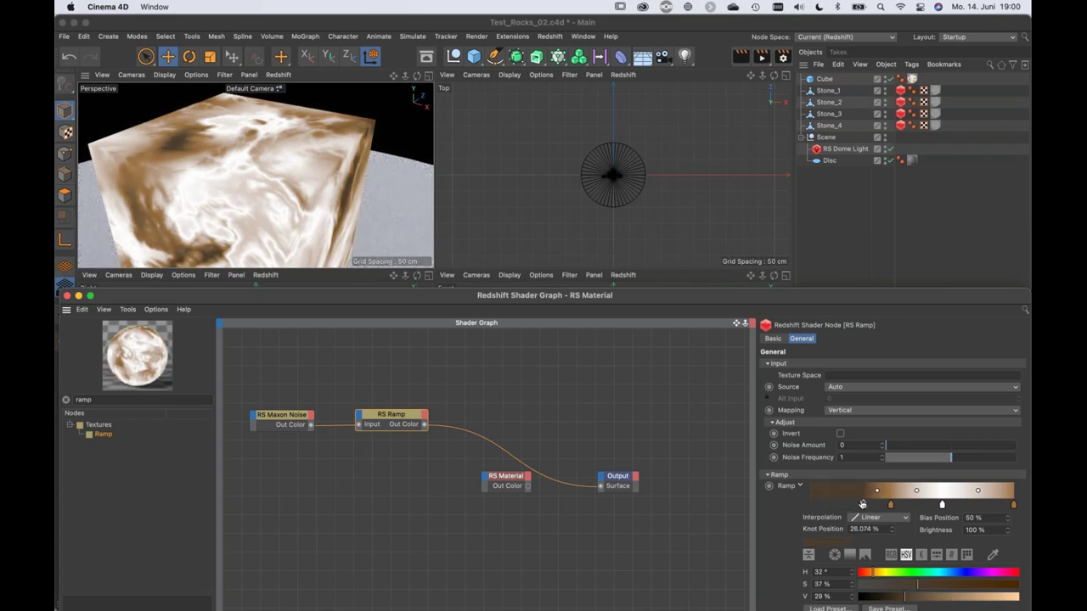
pyautogui.click(942, 505)
pyautogui.moveTo(1007, 599); pyautogui.dragTo(988, 597)
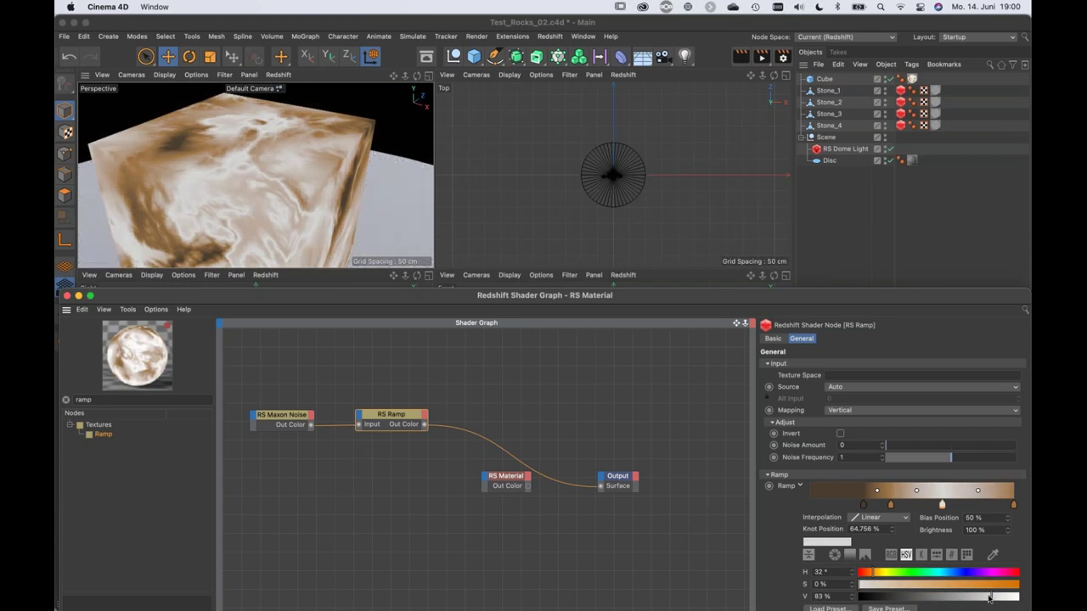
# Add a lighter brown knot to the ramp at about 13% with saturation 37% and value 55%.
pyautogui.scroll(-5, 254, 228)
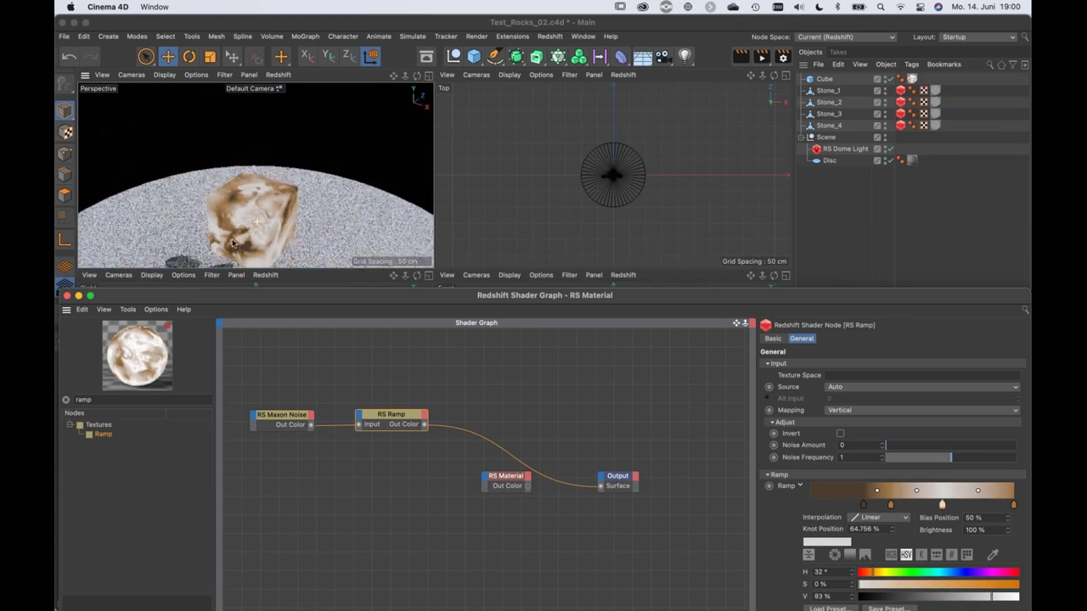
pyautogui.click(840, 505)
pyautogui.moveTo(922, 599); pyautogui.dragTo(947, 599)
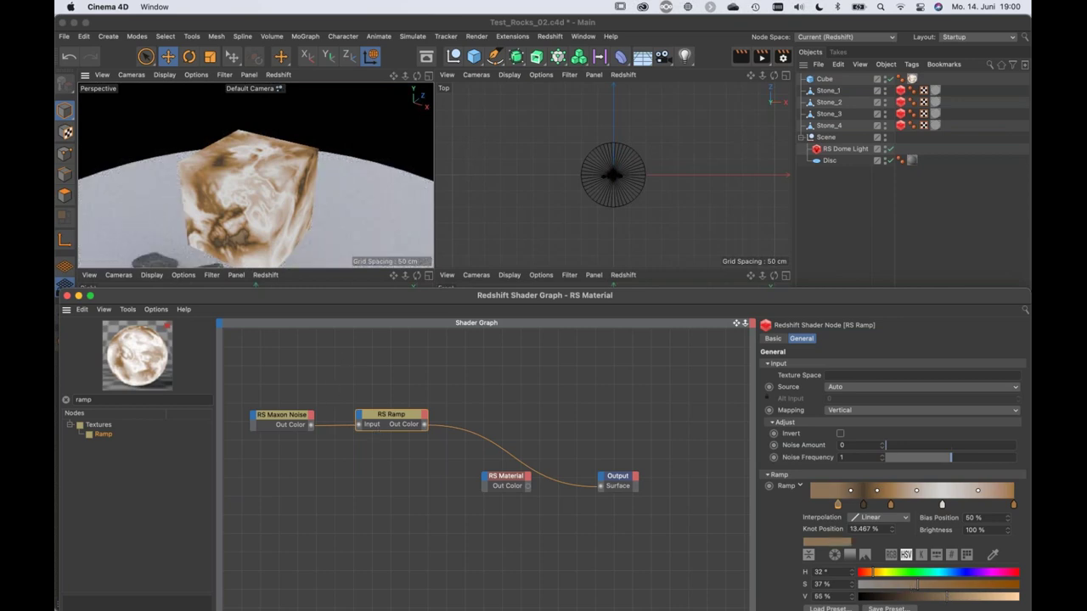
# Connect the Ramp's Out Color to the RS Material's Diffuse Color and the RS Material's Out Color to the Output's Surface.
pyautogui.moveTo(424, 426); pyautogui.dragTo(684, 456)
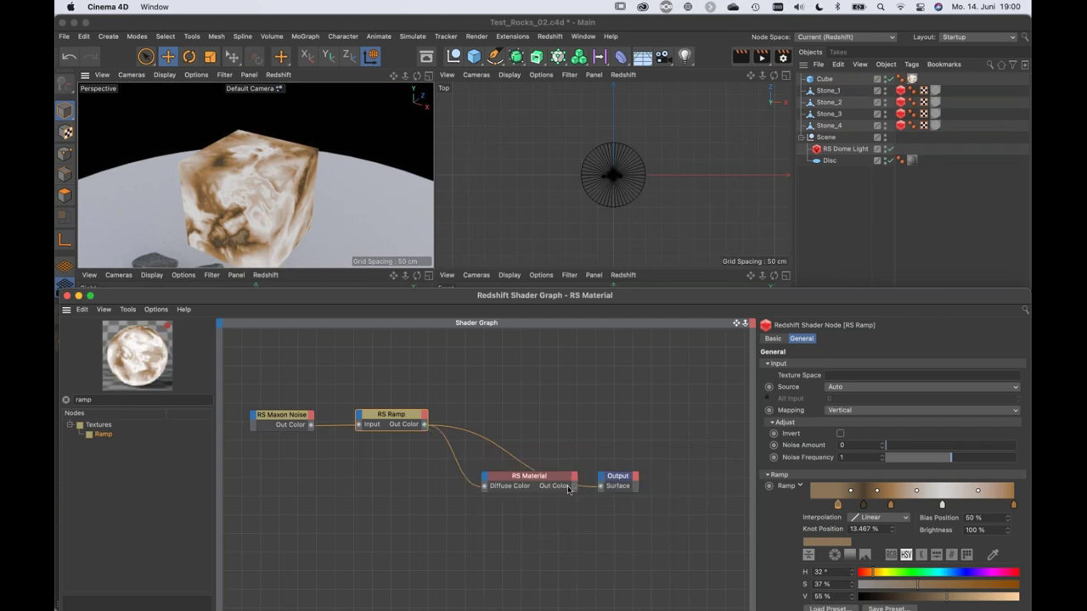
pyautogui.moveTo(575, 490); pyautogui.dragTo(601, 487)
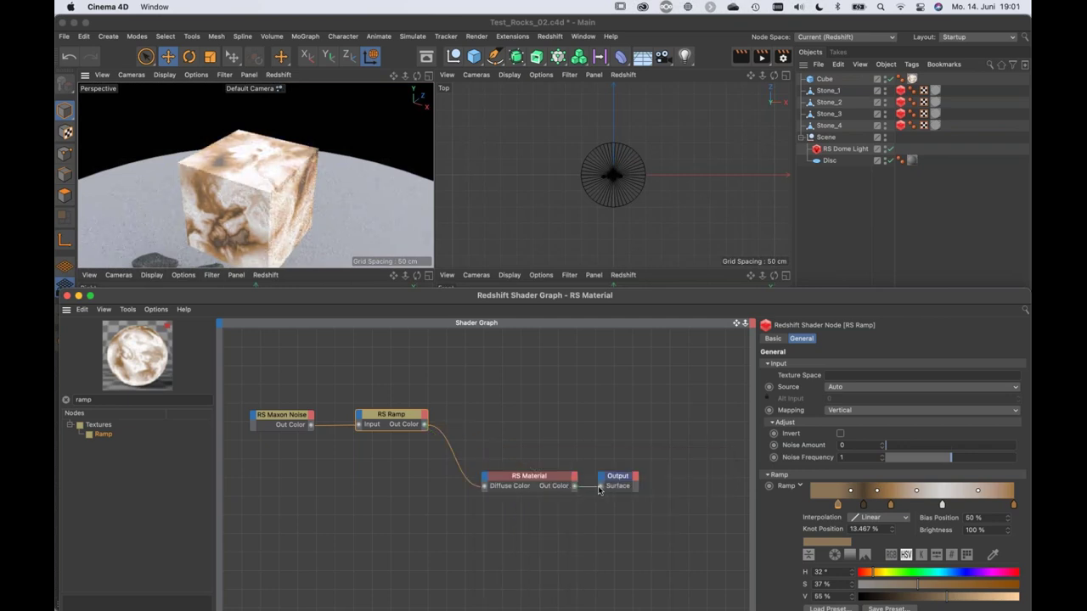
pyautogui.keyDown('alt'); pyautogui.moveTo(252, 190); pyautogui.dragTo(224, 190); pyautogui.keyUp('alt')
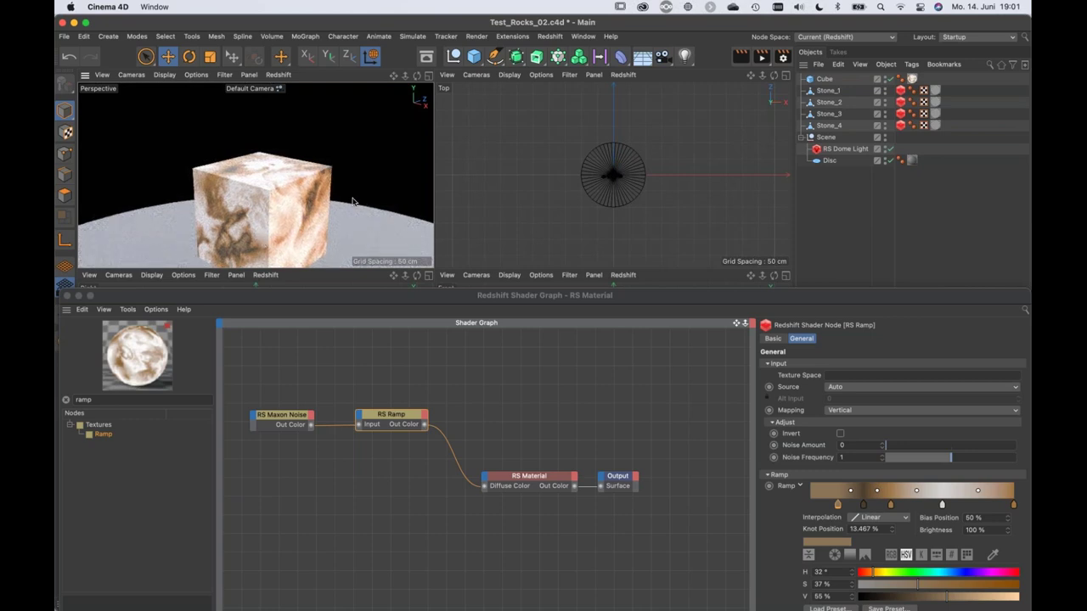
# Close the shader graph and round the cube's edges with a fillet using 10 subdivisions.
pyautogui.click(817, 80)
pyautogui.moveTo(796, 298); pyautogui.dragTo(806, 322)
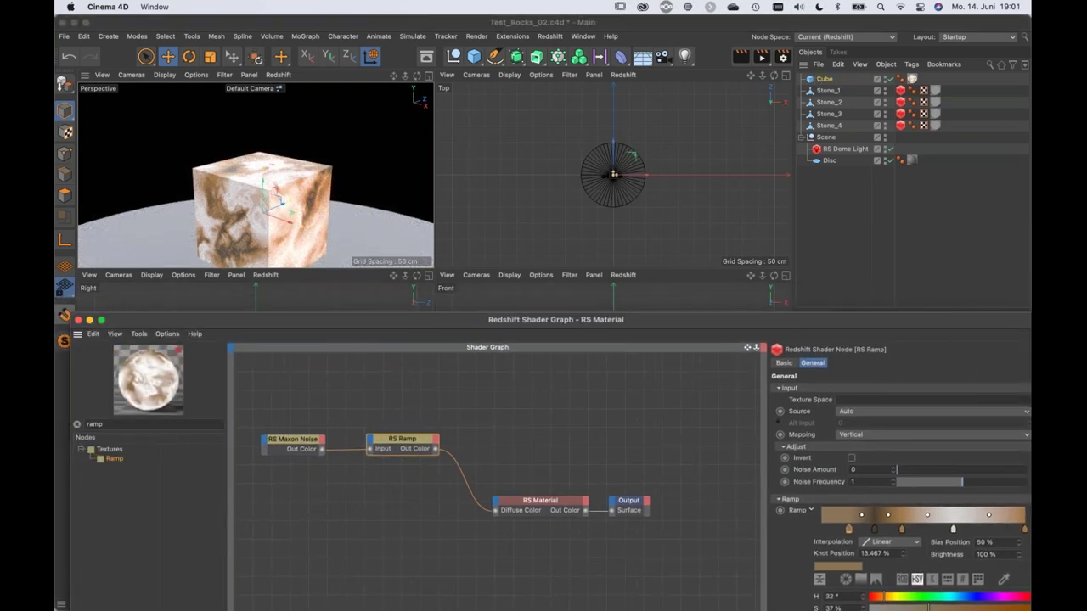
pyautogui.click(77, 319)
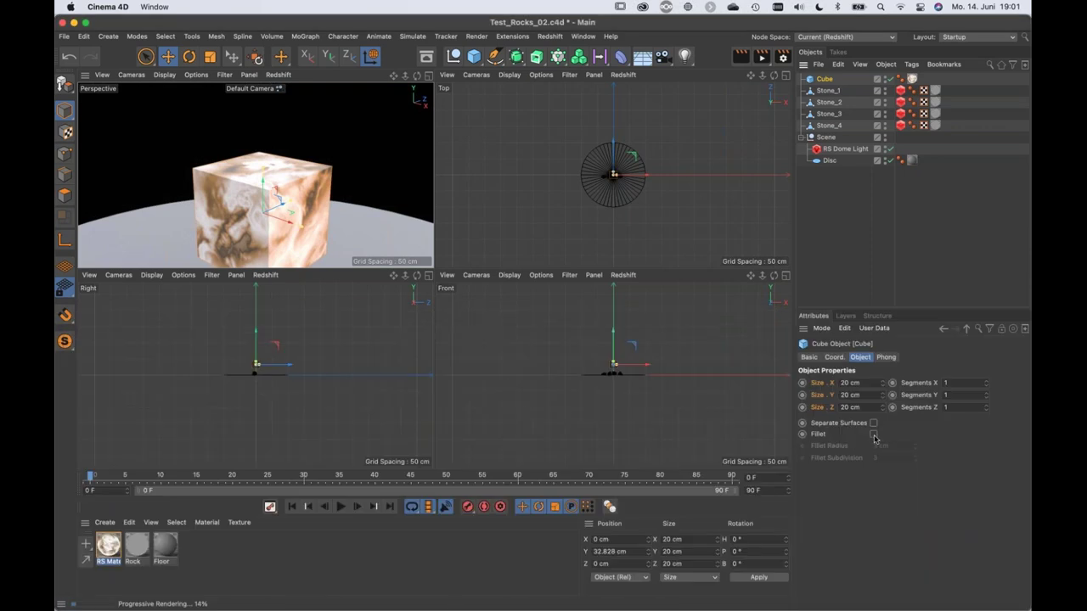
pyautogui.doubleClick(884, 459)
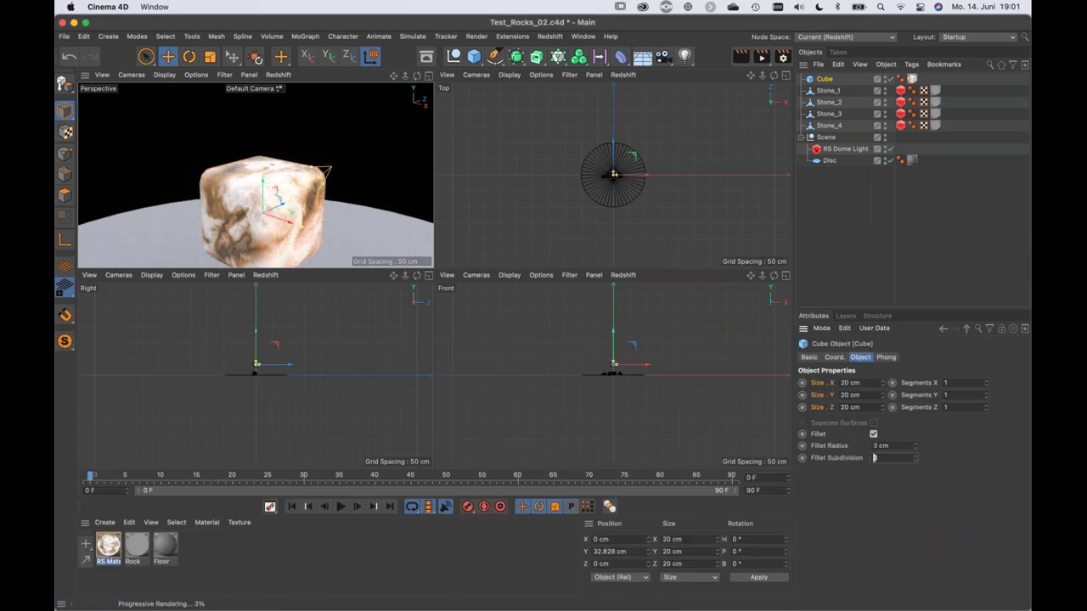
pyautogui.write('10')
pyautogui.press('Return')
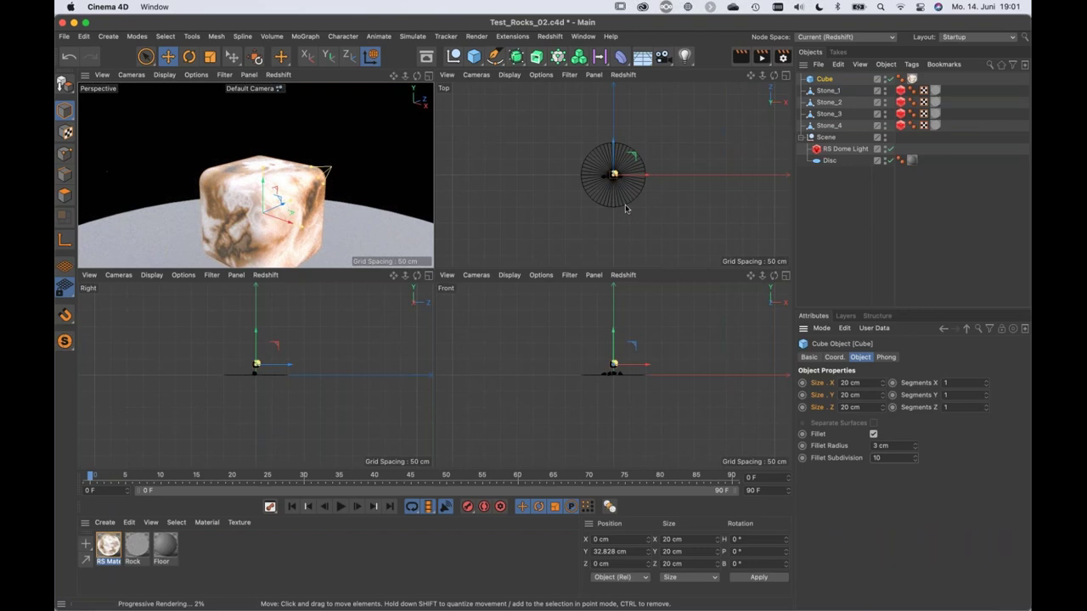
pyautogui.keyDown('alt'); pyautogui.moveTo(220, 197); pyautogui.dragTo(272, 222); pyautogui.keyUp('alt')
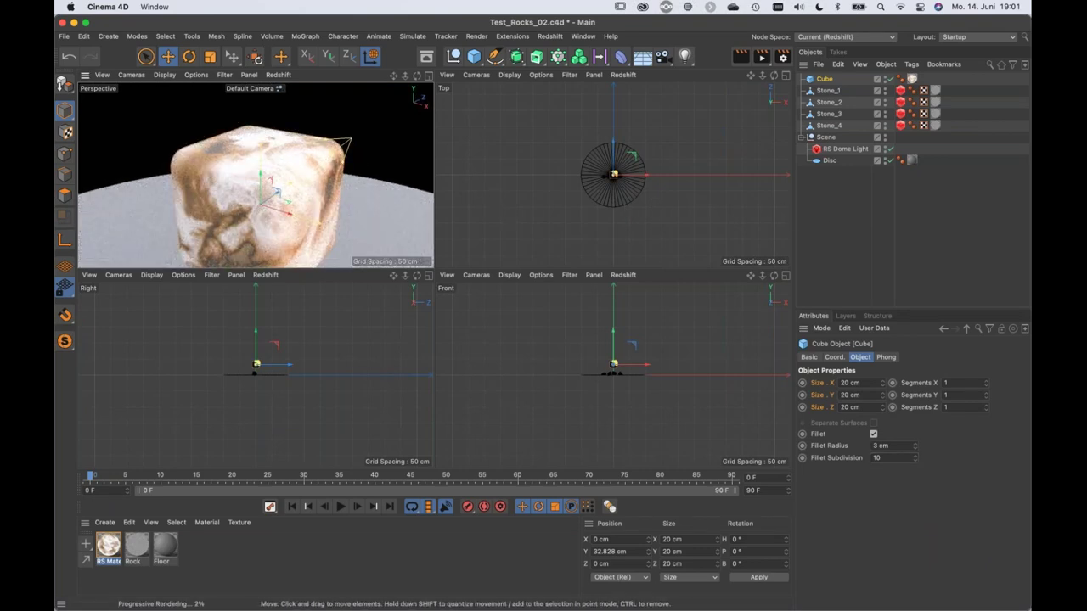
pyautogui.click(364, 201)
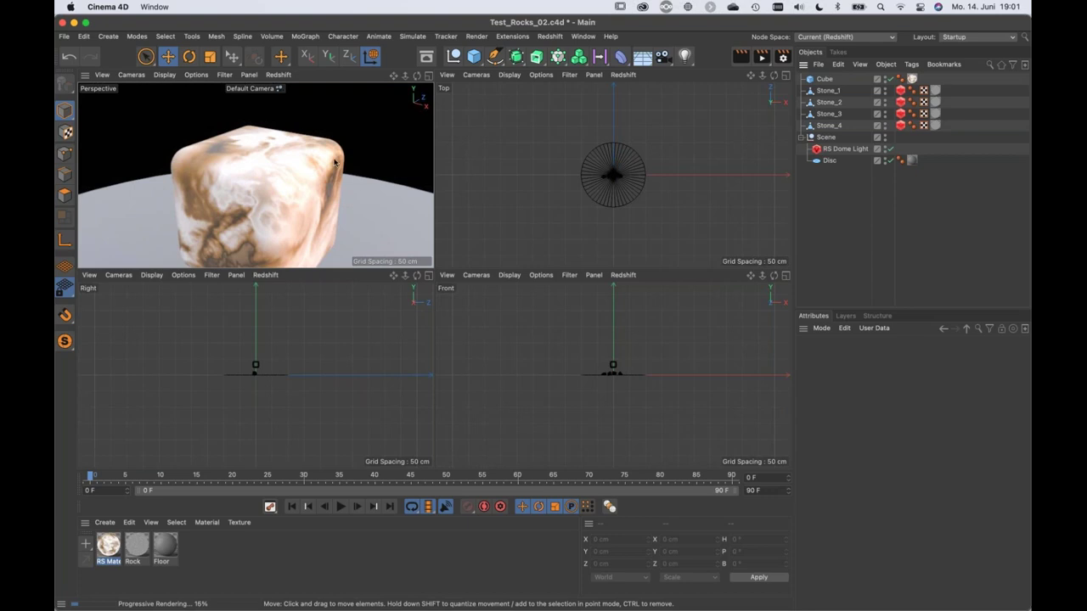
# Stop the Redshift viewport render, search the asset library for bathroom, and load Bathroom Vanity 04 into the scene.
pyautogui.click(277, 75)
pyautogui.click(288, 92)
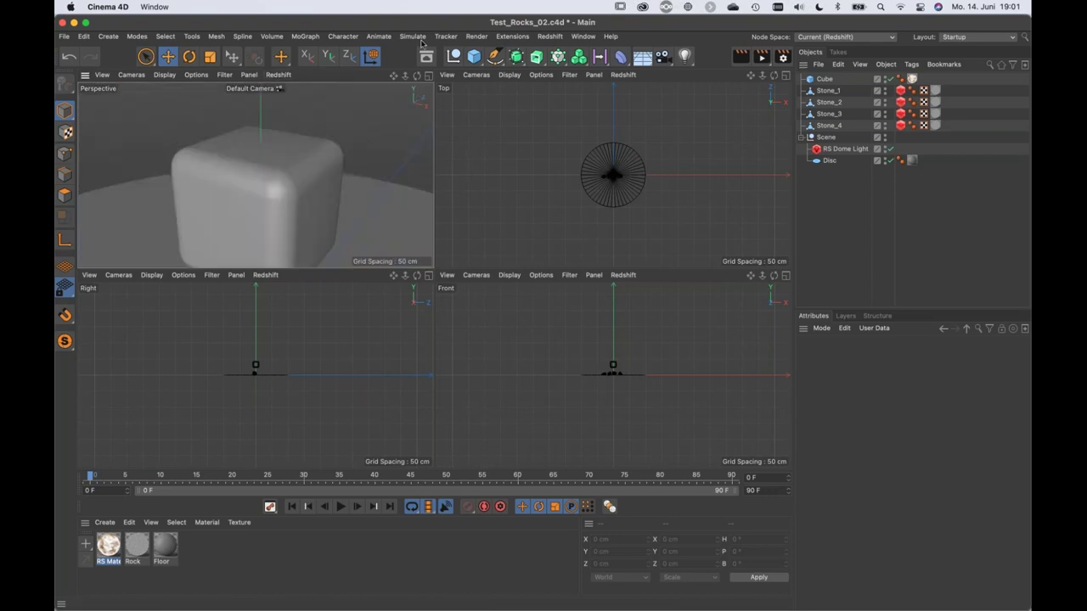
pyautogui.click(425, 56)
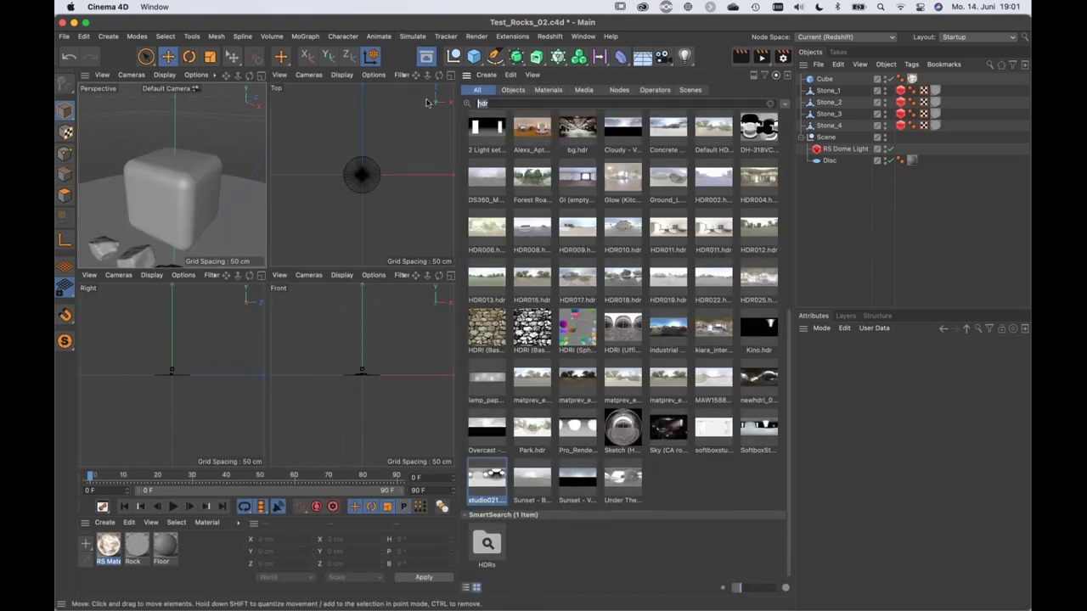
pyautogui.write('bathroom')
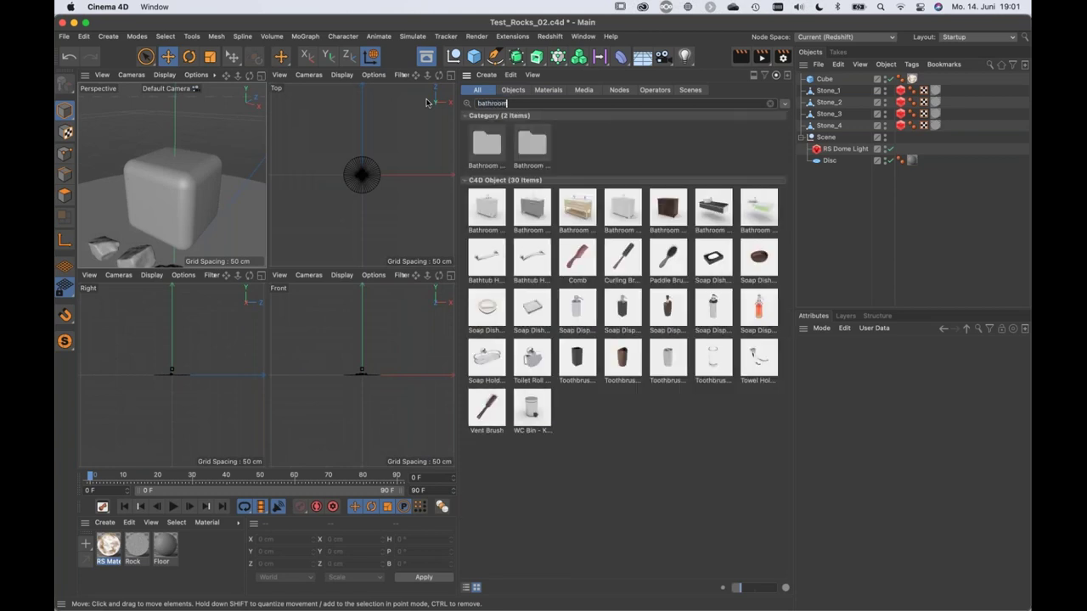
pyautogui.click(621, 213)
pyautogui.doubleClick(624, 212)
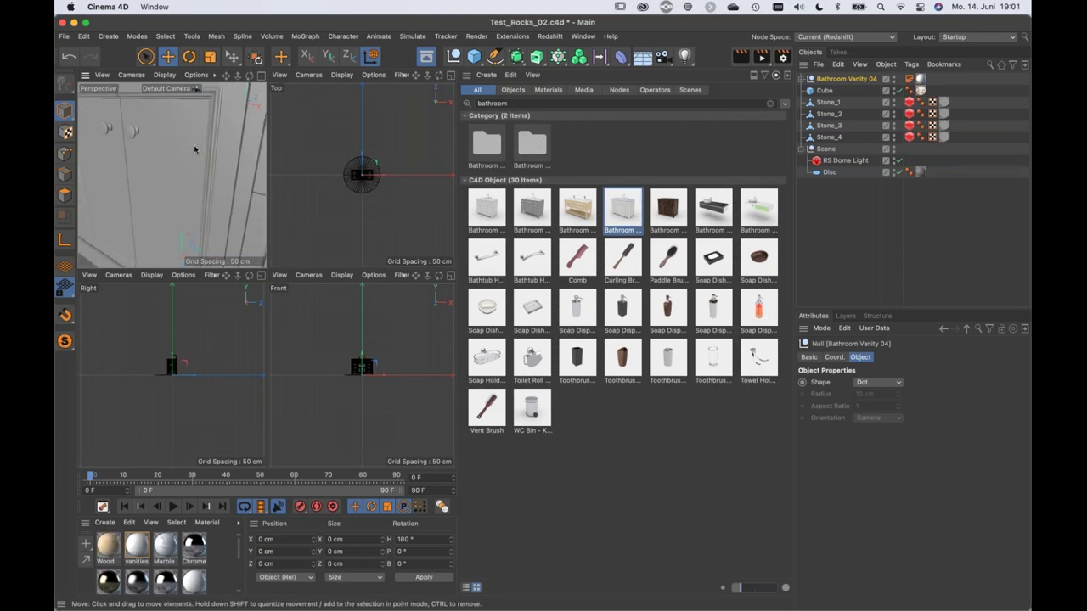
pyautogui.scroll(-6, 195, 164)
pyautogui.scroll(-2, 200, 168)
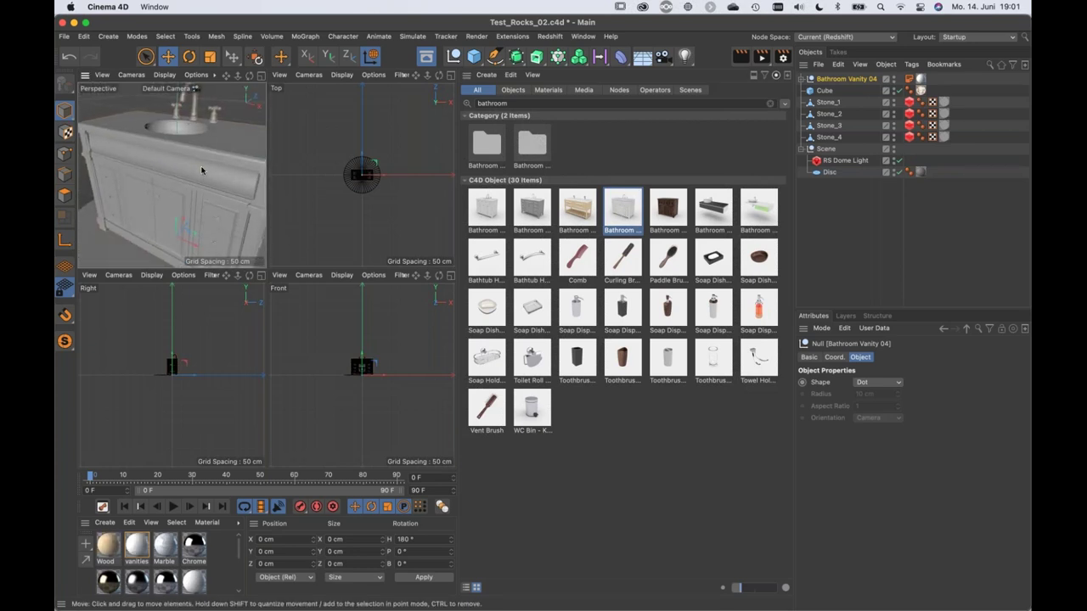
# Open the Marble material's layered color texture and examine the settings of its lowest Noise layer.
pyautogui.doubleClick(167, 547)
pyautogui.click(429, 57)
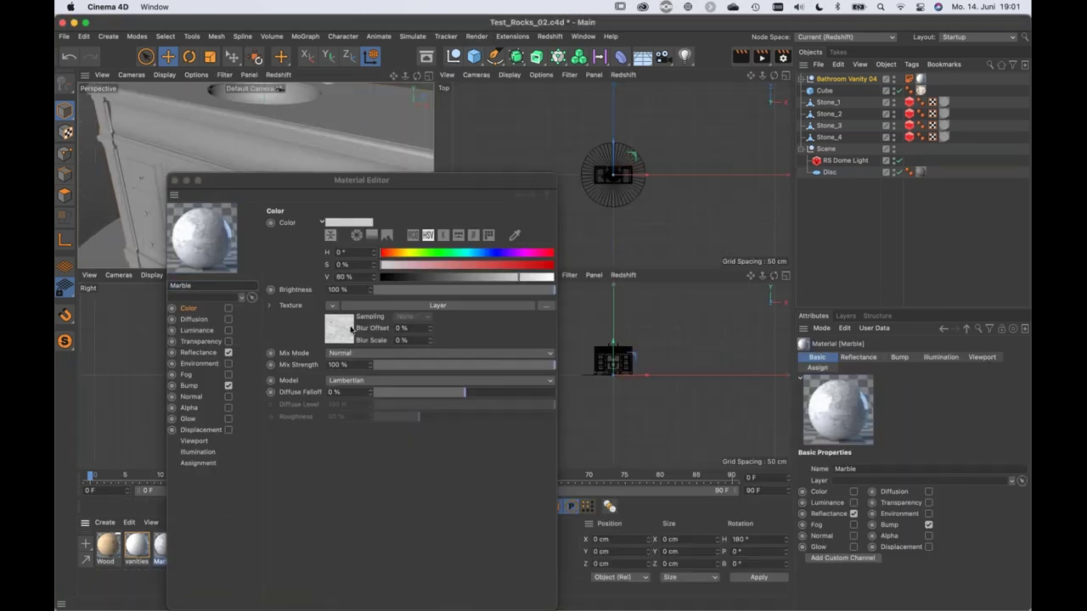
pyautogui.moveTo(449, 176); pyautogui.dragTo(627, 102)
pyautogui.click(463, 285)
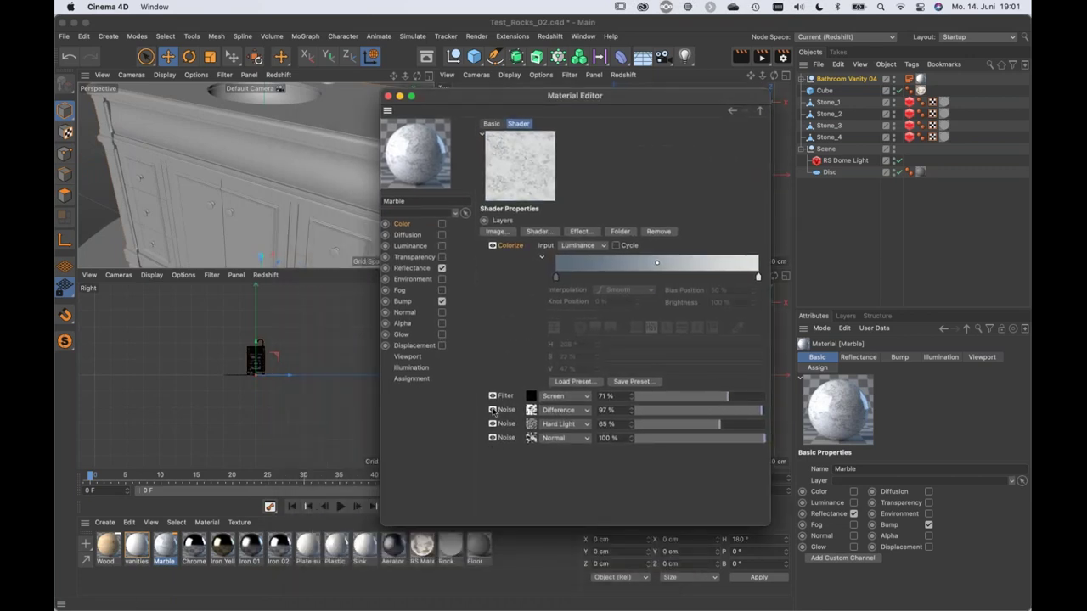
pyautogui.click(507, 439)
pyautogui.click(530, 438)
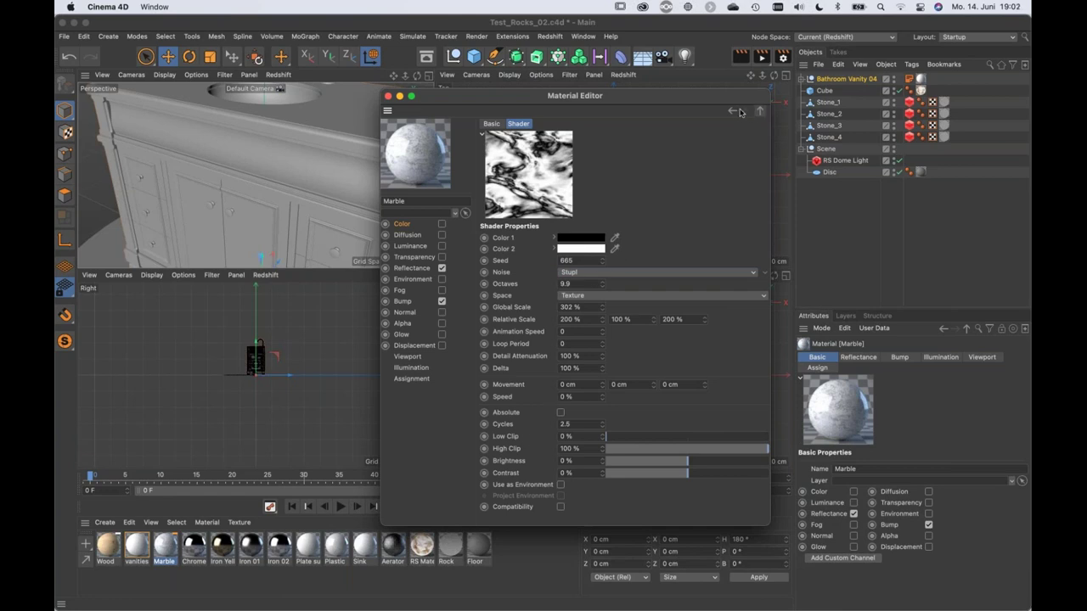
# Examine the settings of the Marble material's Hard Light and Difference Noise layers and return to the layer stack.
pyautogui.click(736, 113)
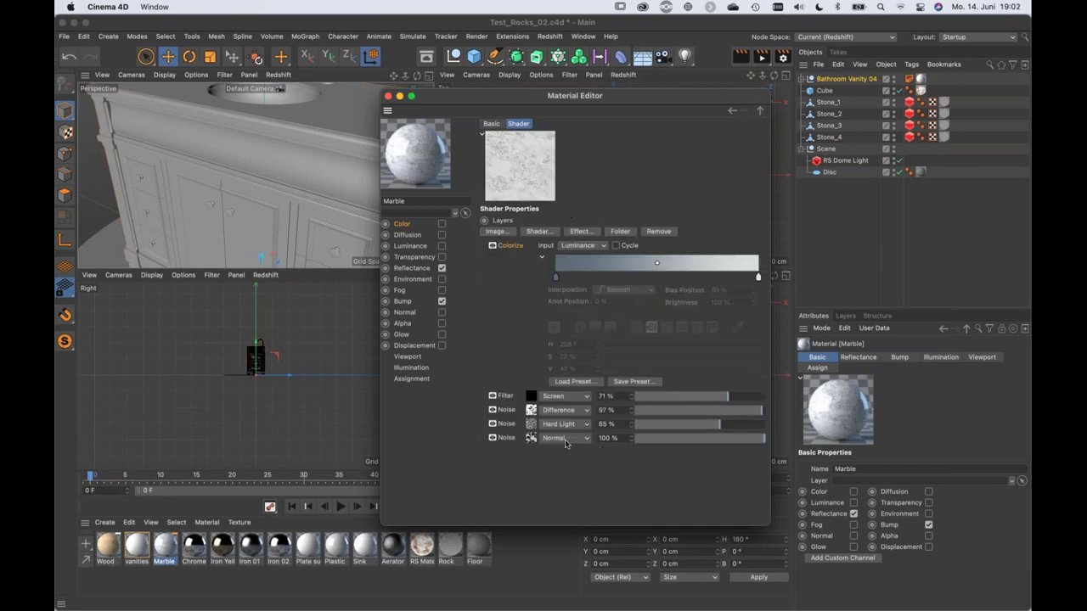
pyautogui.click(530, 424)
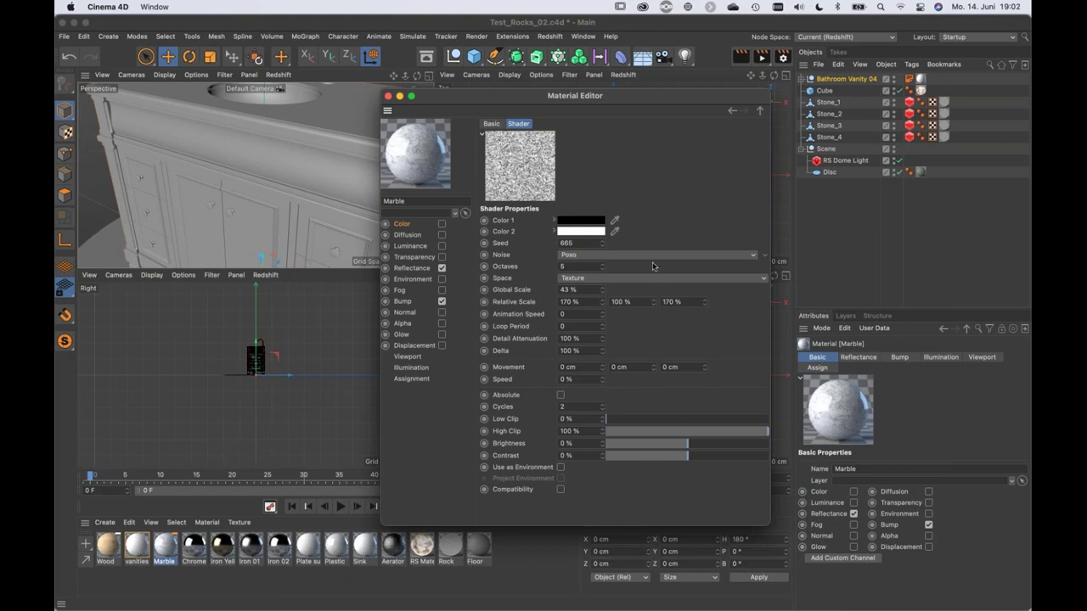
pyautogui.click(759, 112)
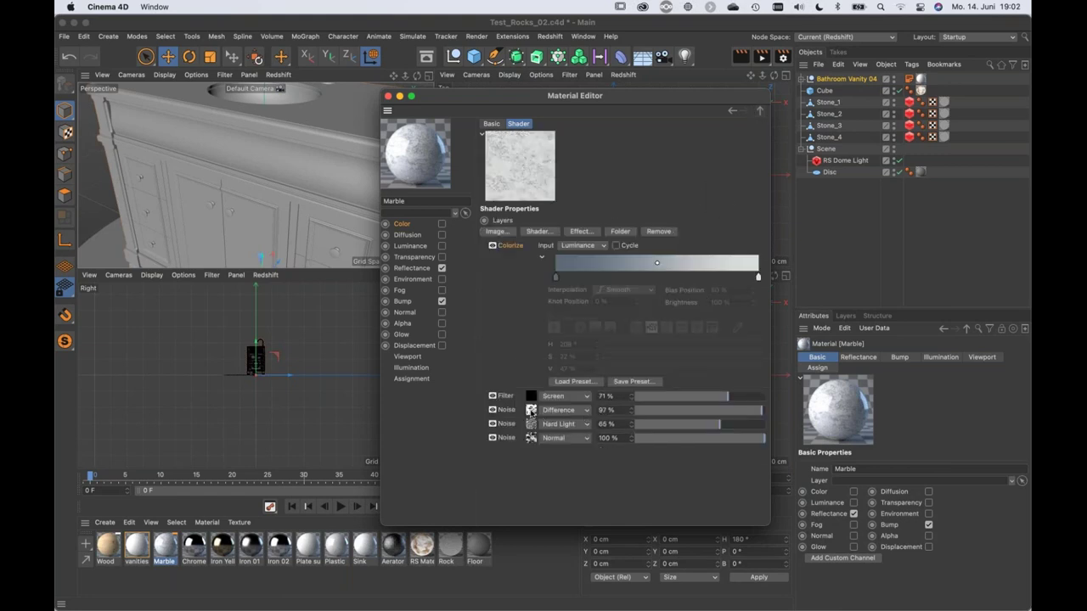
pyautogui.click(530, 411)
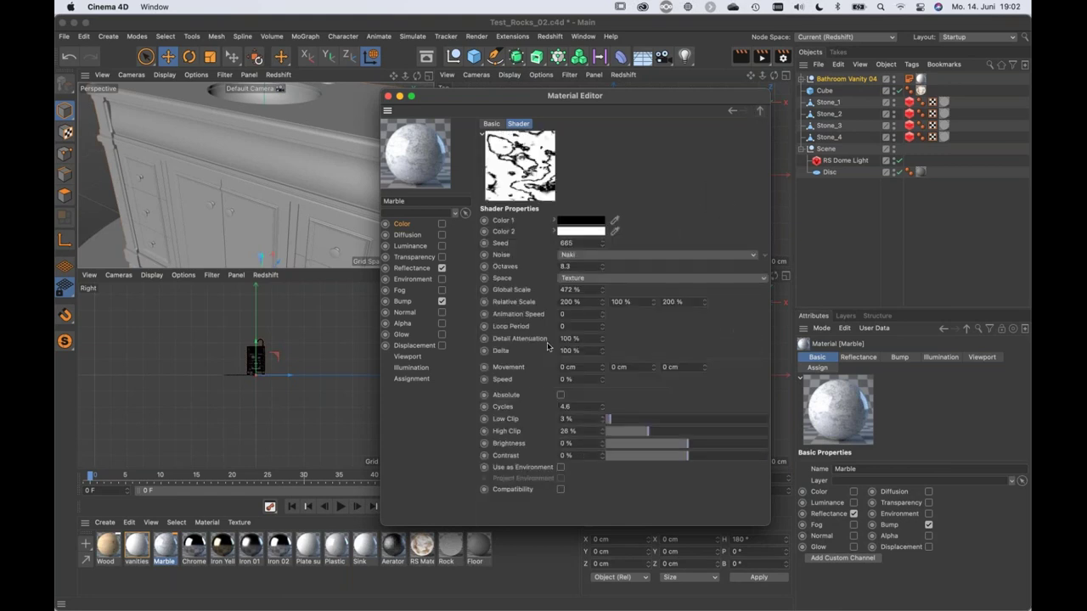
pyautogui.click(760, 111)
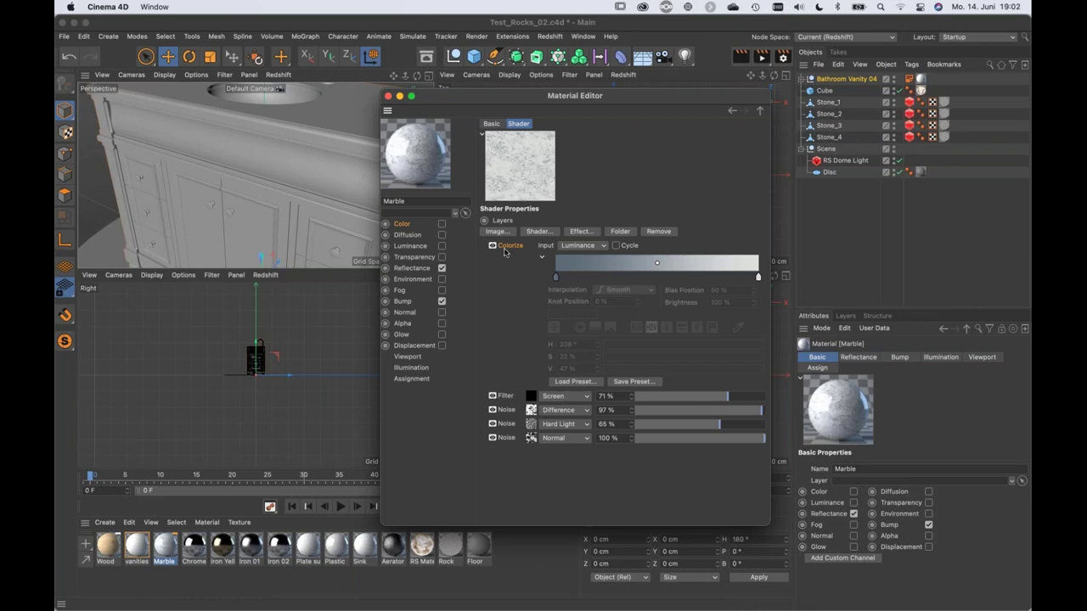
# Open the Marble layer texture's preview in its own window, enlarge it to inspect the pattern, and place it beside the layer stack.
pyautogui.rightClick(516, 166)
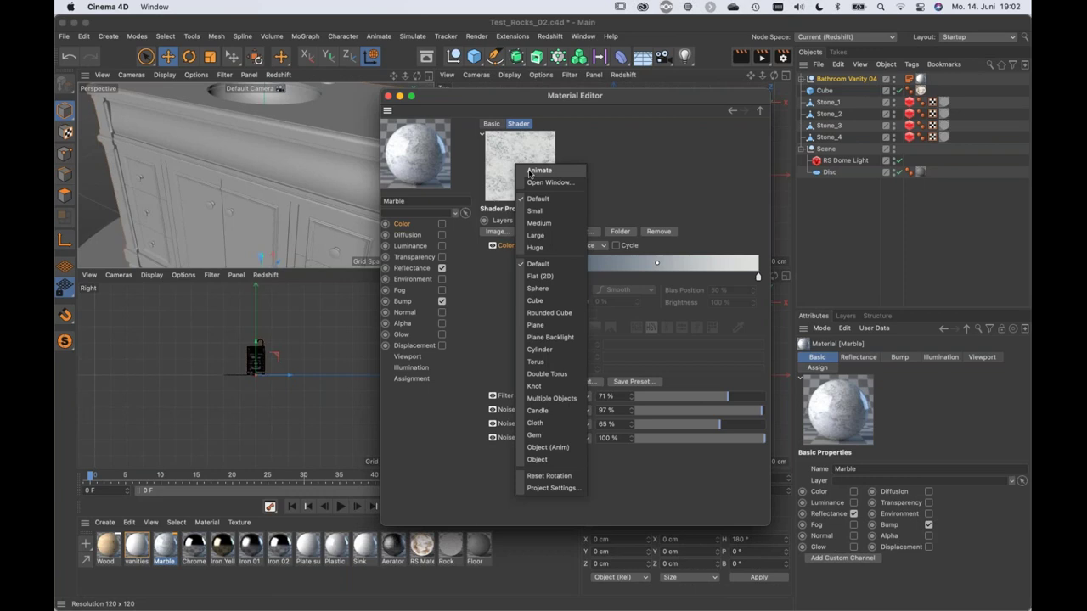
pyautogui.click(543, 182)
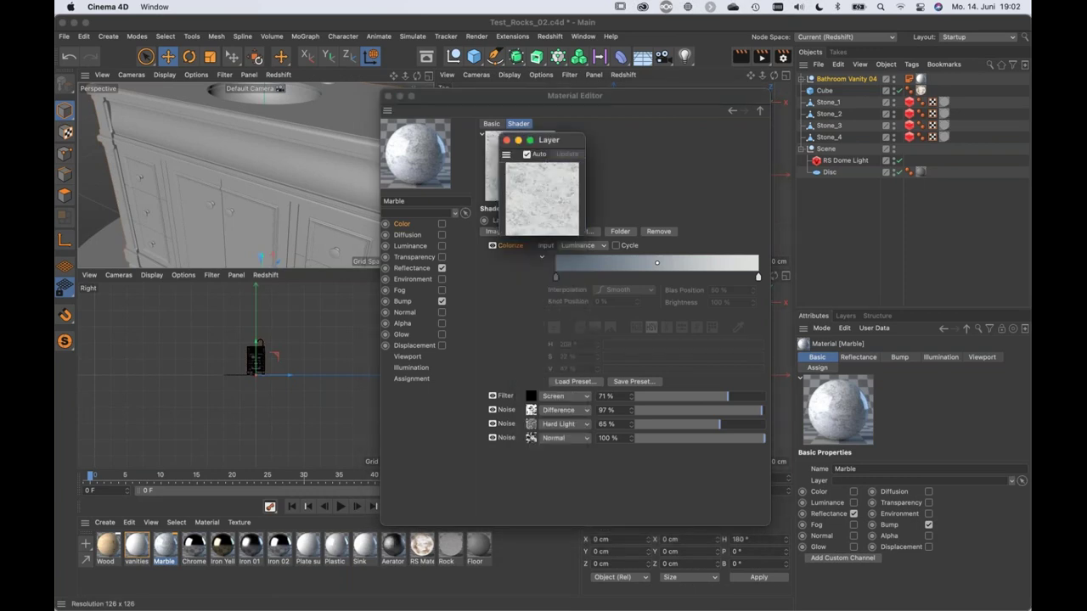
pyautogui.moveTo(581, 232); pyautogui.dragTo(874, 515)
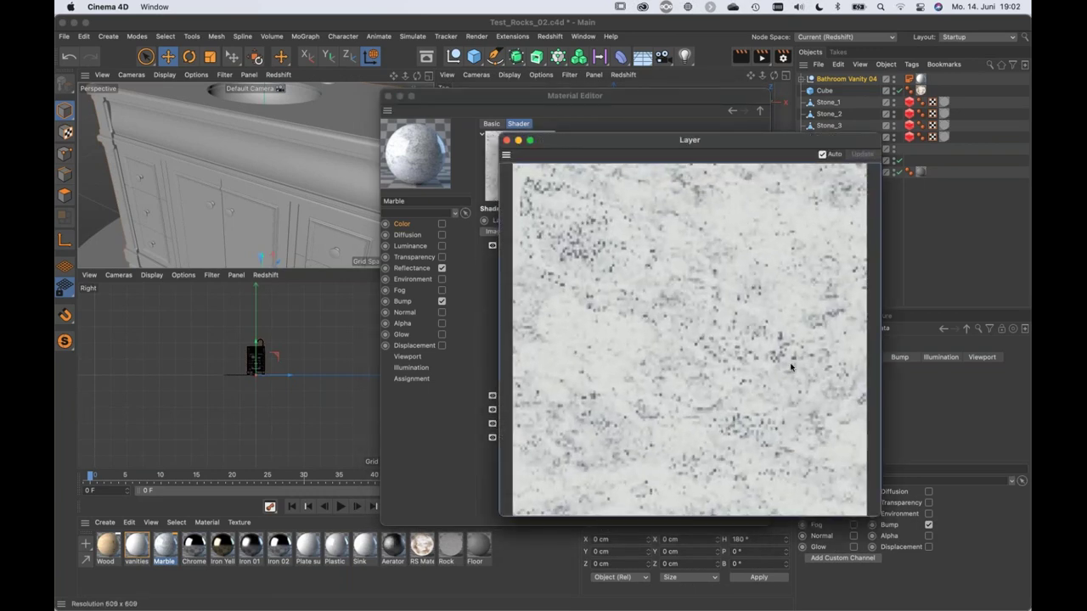
pyautogui.moveTo(772, 139); pyautogui.dragTo(685, 102)
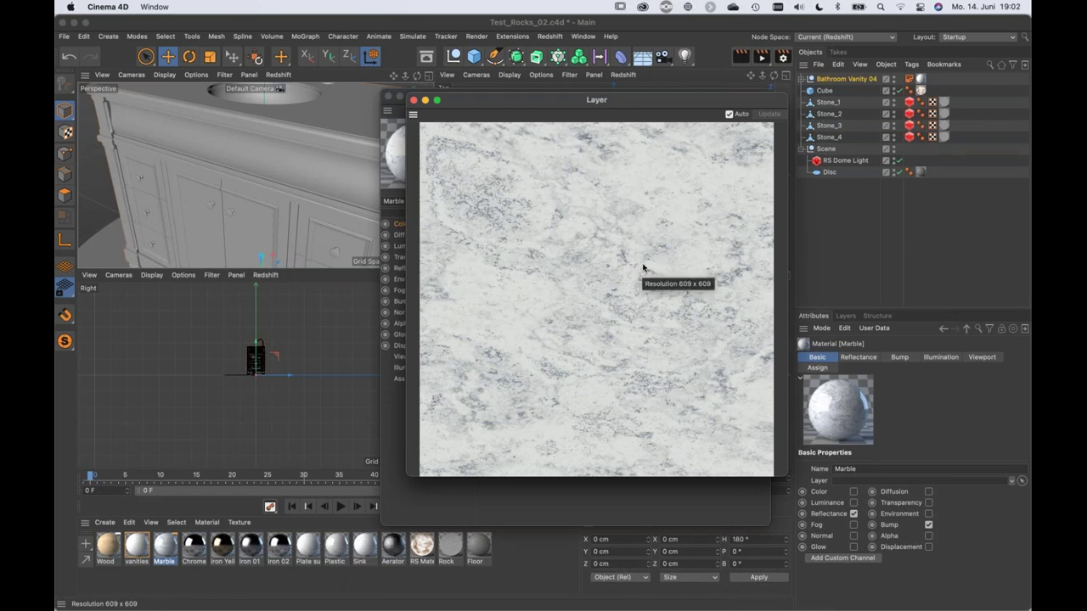
pyautogui.moveTo(744, 129); pyautogui.dragTo(1015, 134)
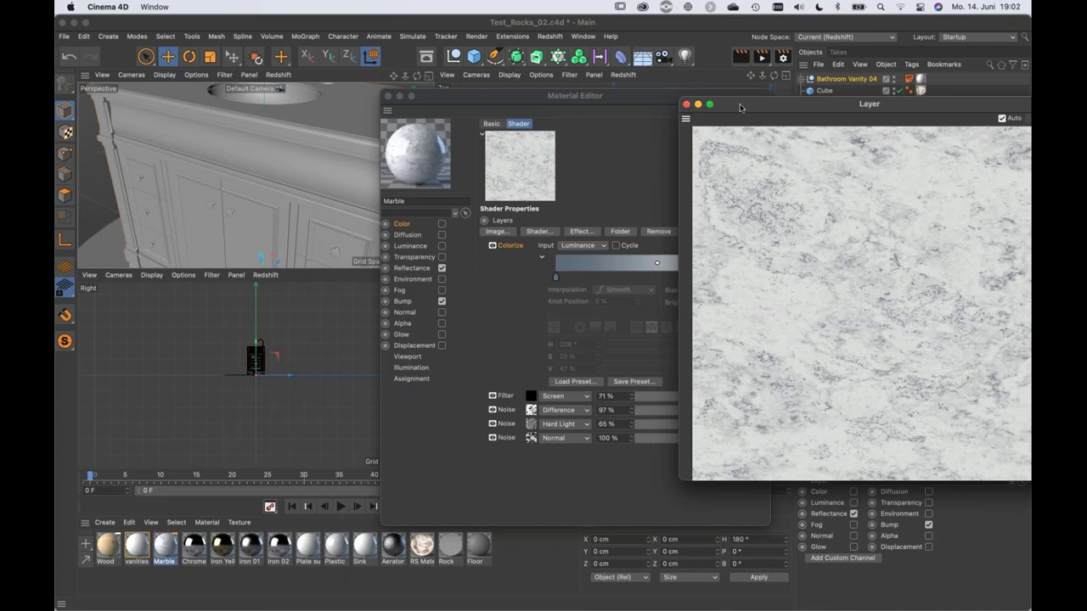
pyautogui.moveTo(743, 109); pyautogui.dragTo(626, 96)
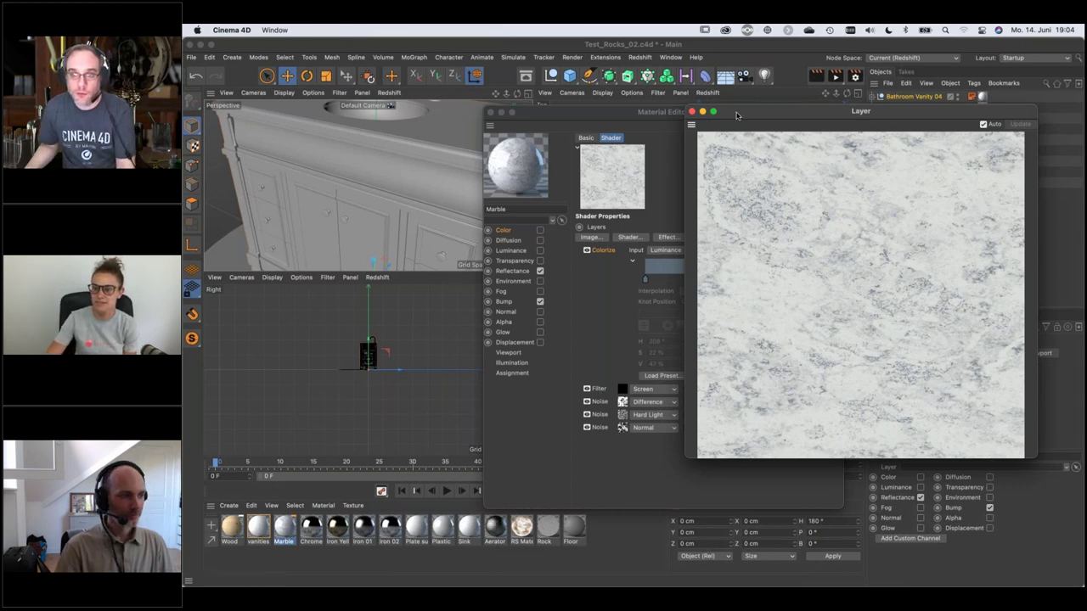
pyautogui.moveTo(731, 113); pyautogui.dragTo(720, 109)
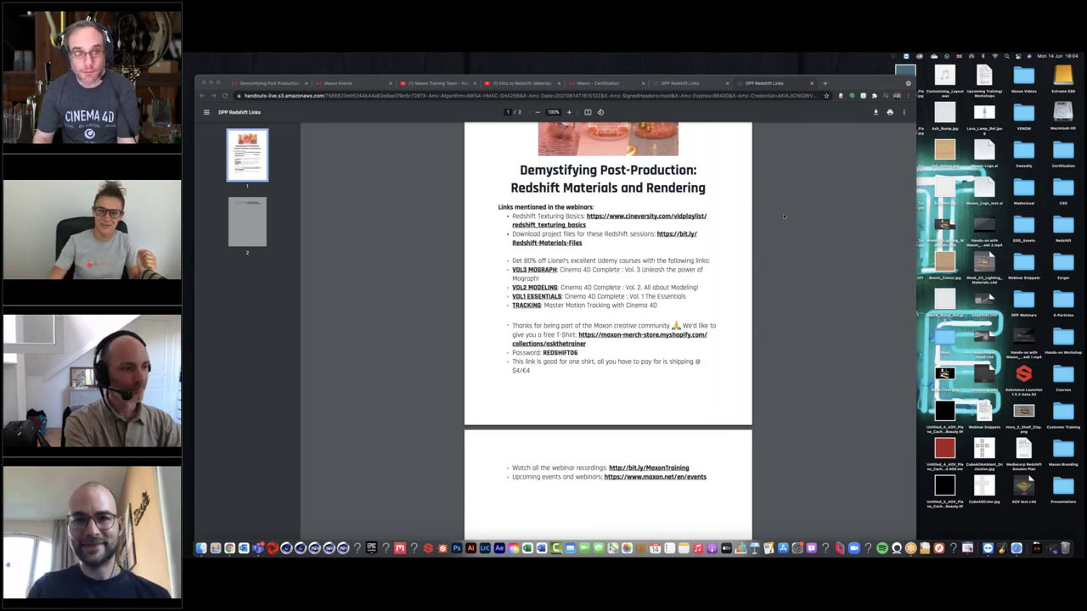
# Switch to Chrome, open Intro to Redshift: Materials on the Maxon Training Team channel, pause it, and review its description and chapters.
pyautogui.moveTo(848, 83); pyautogui.dragTo(845, 74)
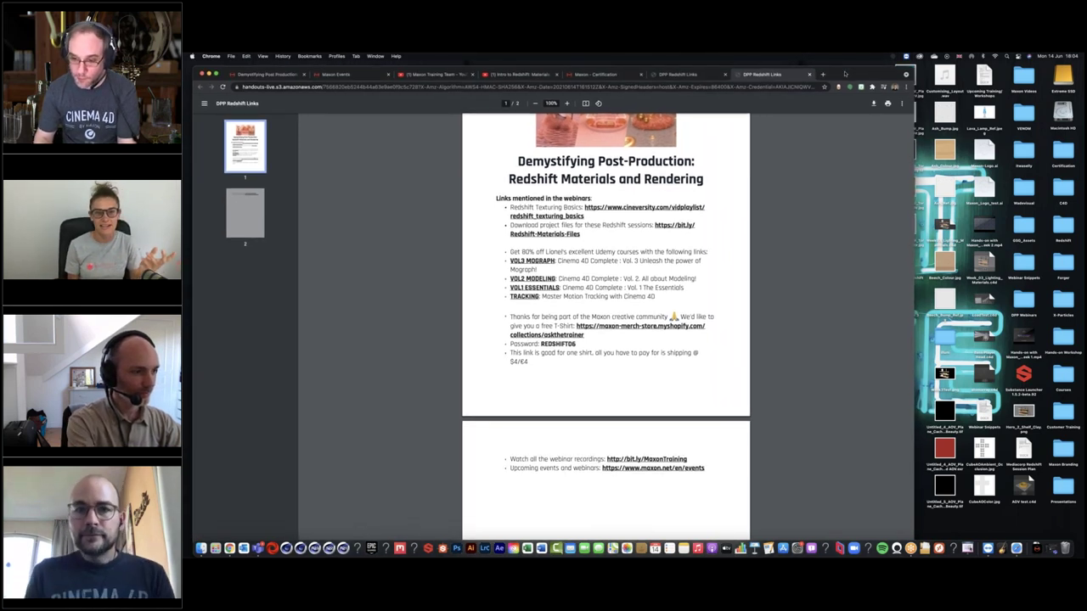
pyautogui.click(450, 75)
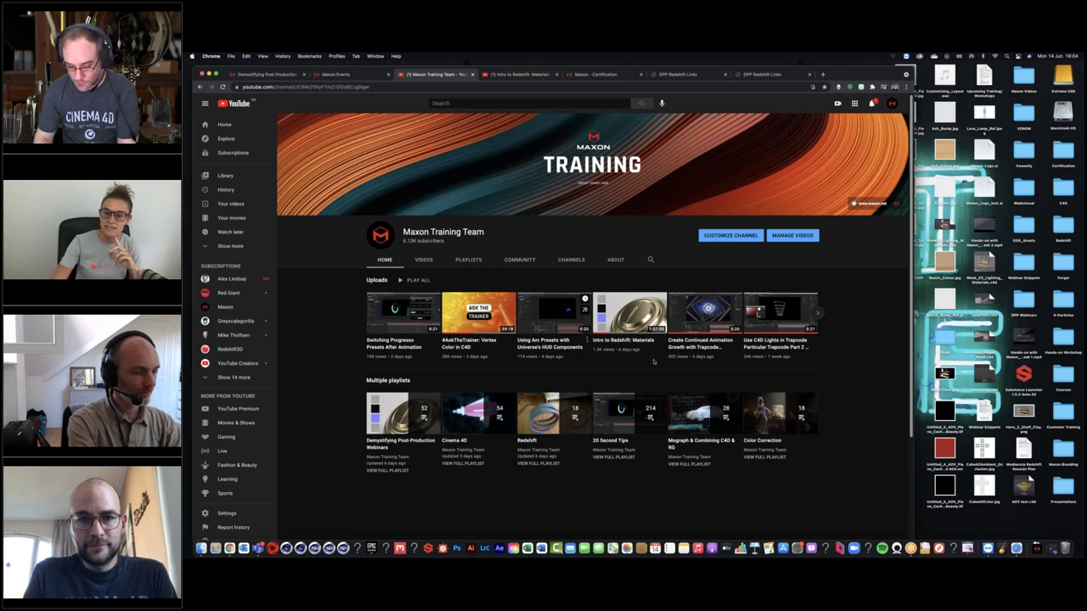
pyautogui.click(612, 312)
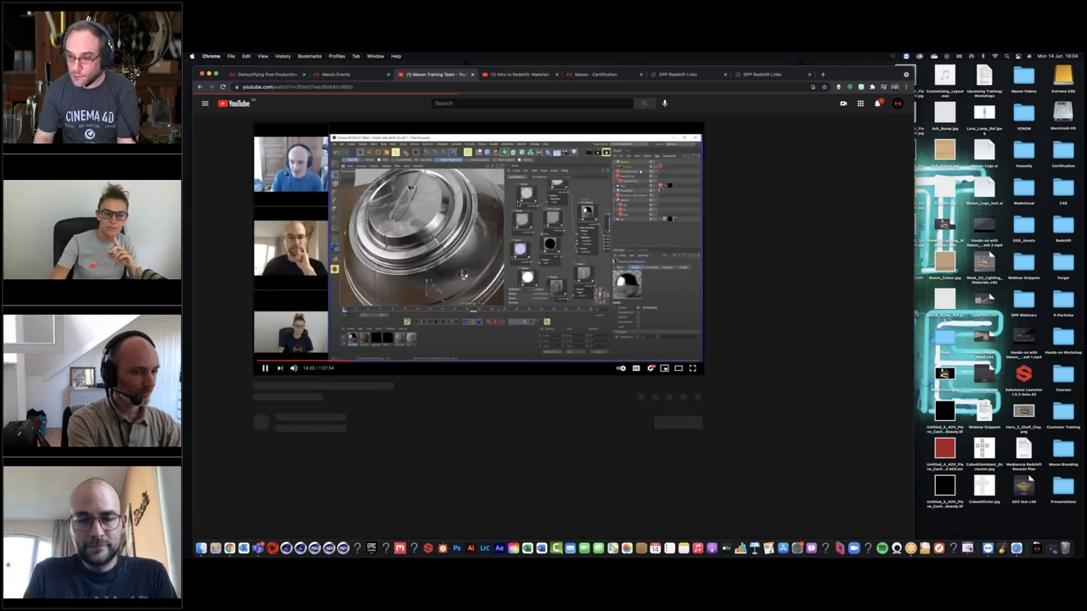
pyautogui.click(285, 463)
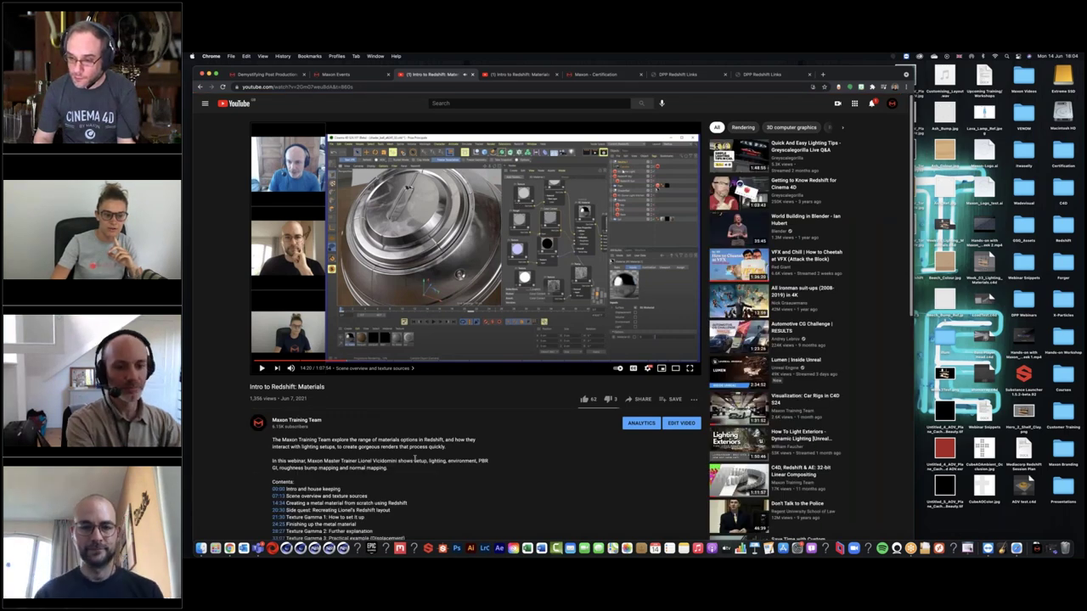
pyautogui.scroll(-3, 475, 340)
pyautogui.scroll(-3, 476, 339)
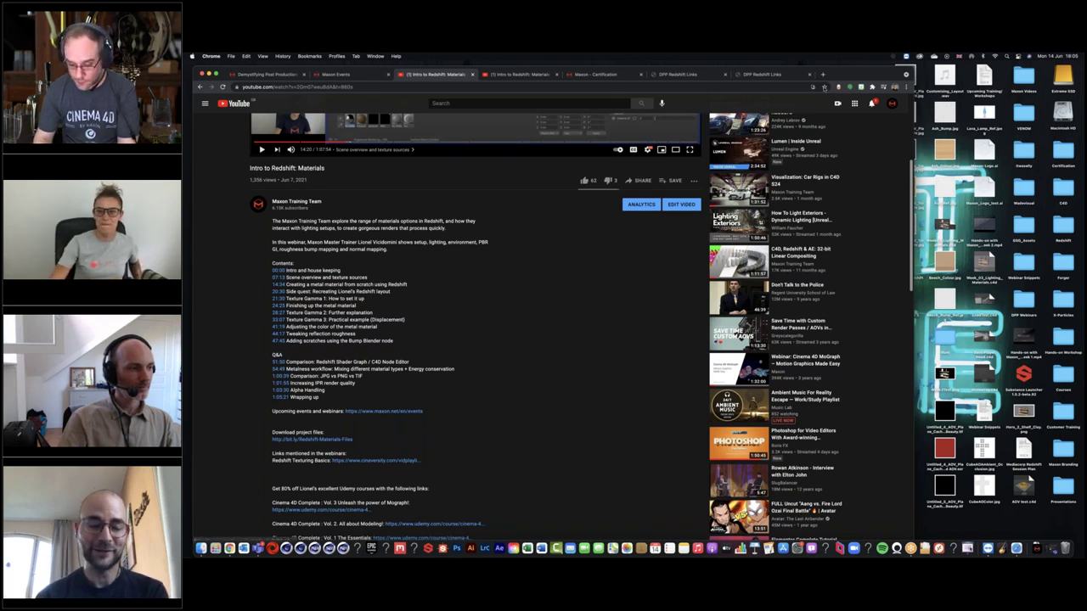
# Return to the DPP Redshift Links PDF and point out the 80% discount line for the Udemy courses.
pyautogui.moveTo(847, 67); pyautogui.dragTo(849, 61)
pyautogui.click(768, 69)
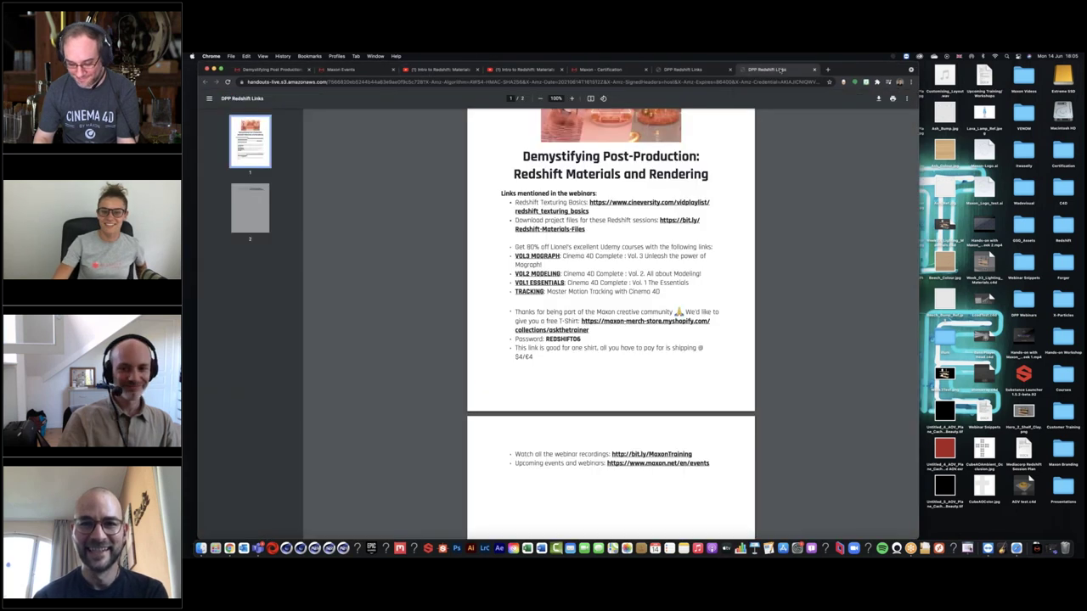
pyautogui.scroll(1, 790, 206)
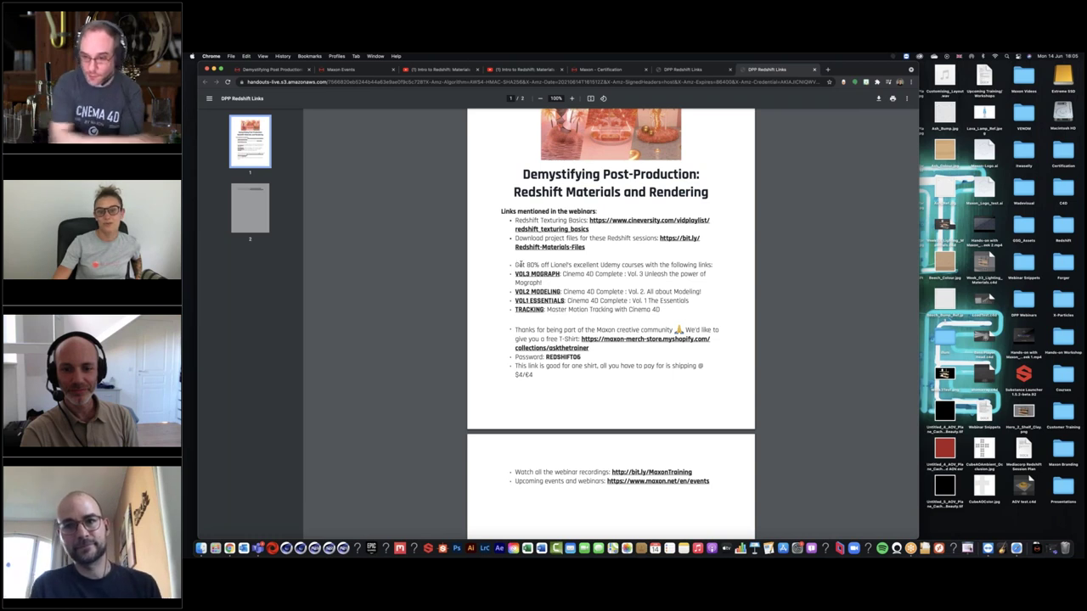
pyautogui.moveTo(517, 265); pyautogui.dragTo(635, 266)
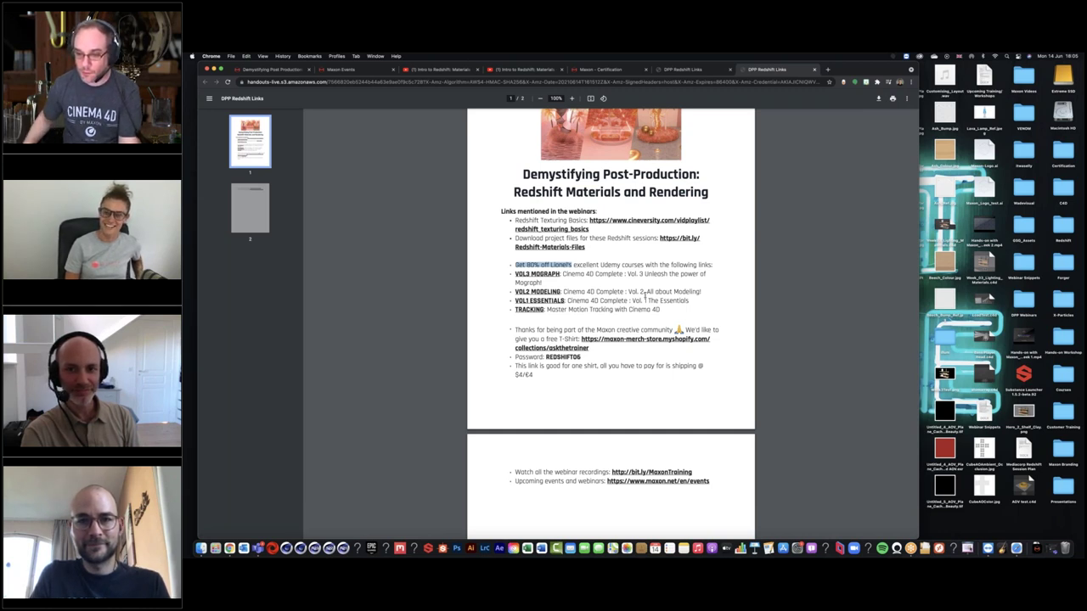
pyautogui.click(750, 276)
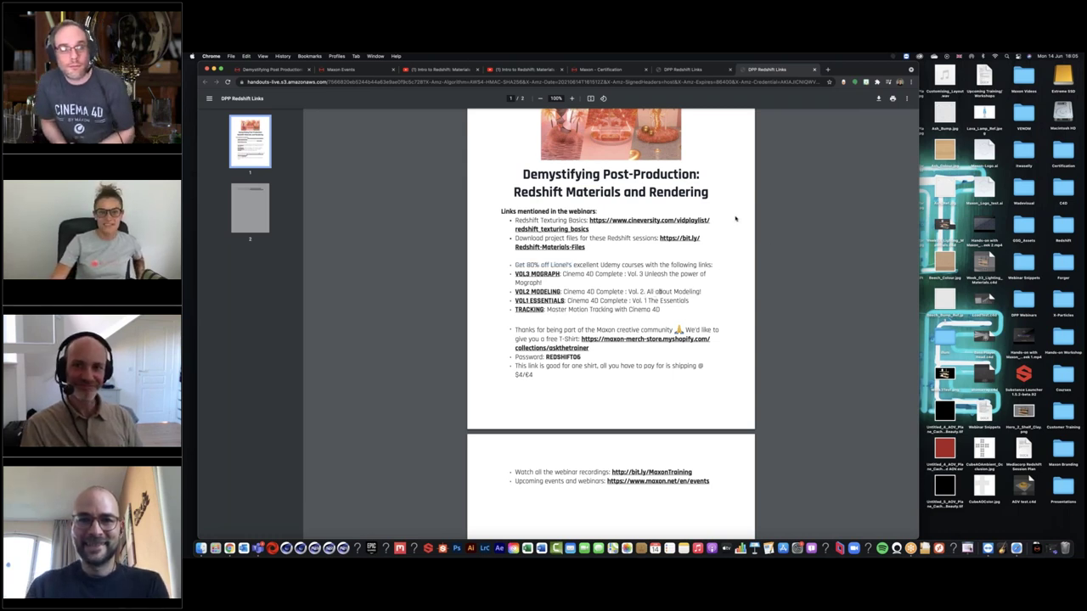
# Show the Demystifying Post-Production event page and review its Topics list, pointing out the June 21st Hair session.
pyautogui.hotkey('ctrl', 'Tab')
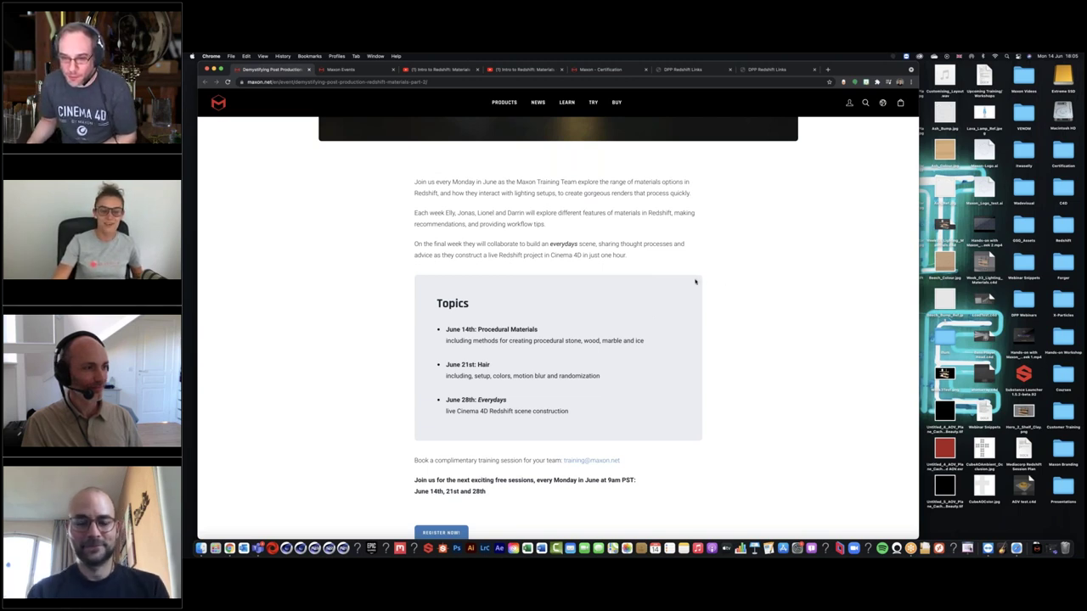
pyautogui.scroll(-1, 696, 281)
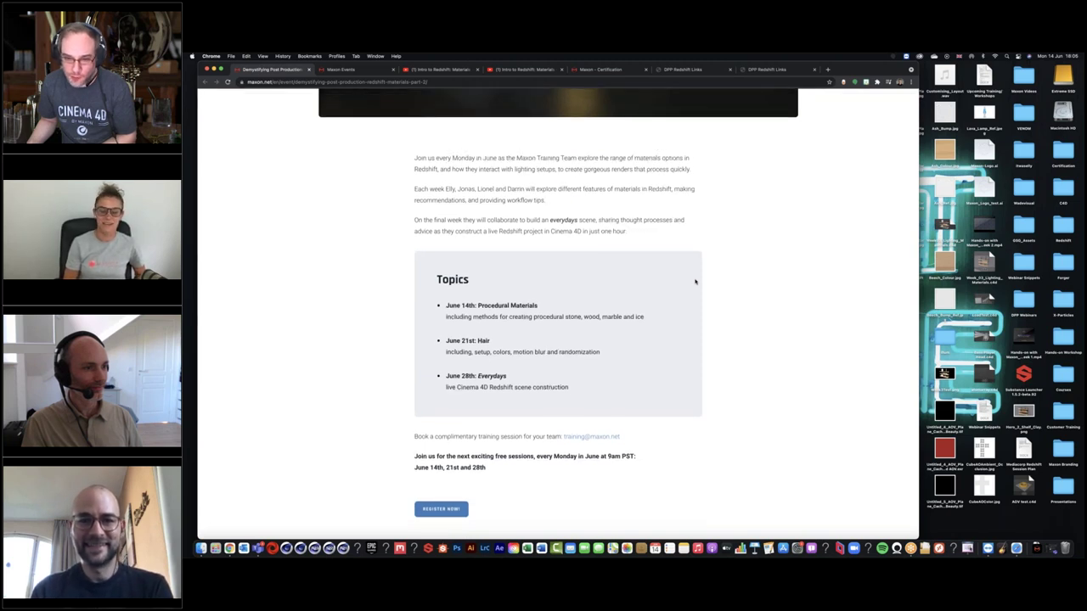
pyautogui.doubleClick(481, 340)
pyautogui.click(515, 342)
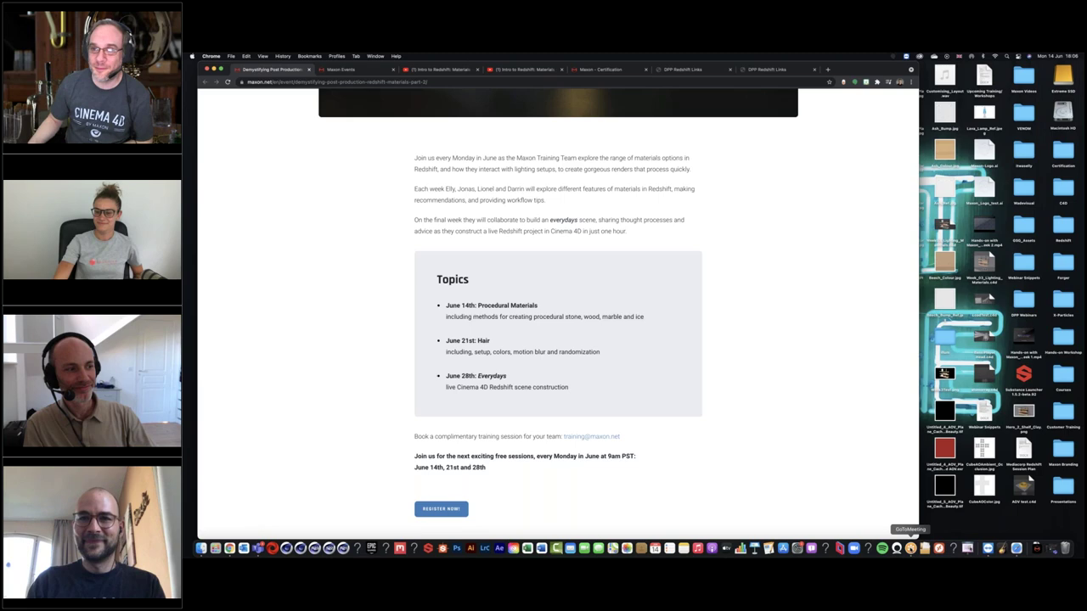
pyautogui.rightClick(909, 548)
pyautogui.click(851, 366)
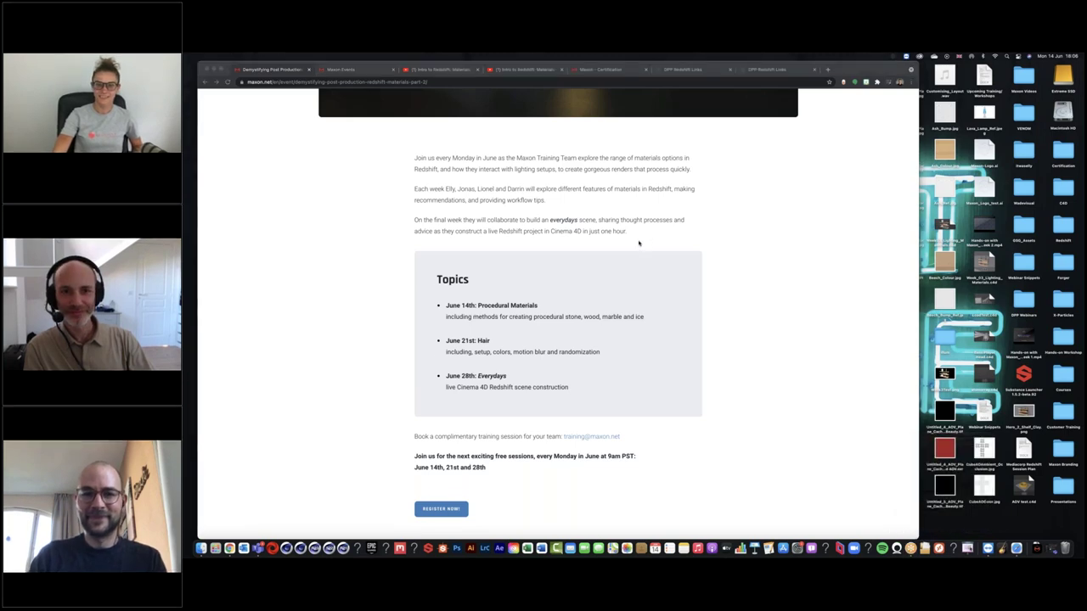